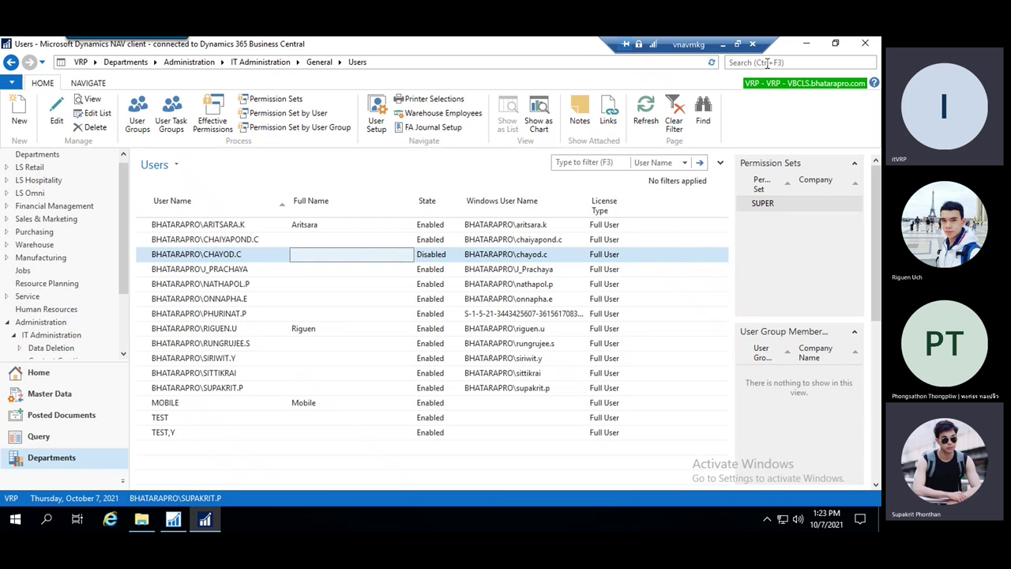
- Search the pages for "permission se" to locate Permission Sets
left_click(721, 64)
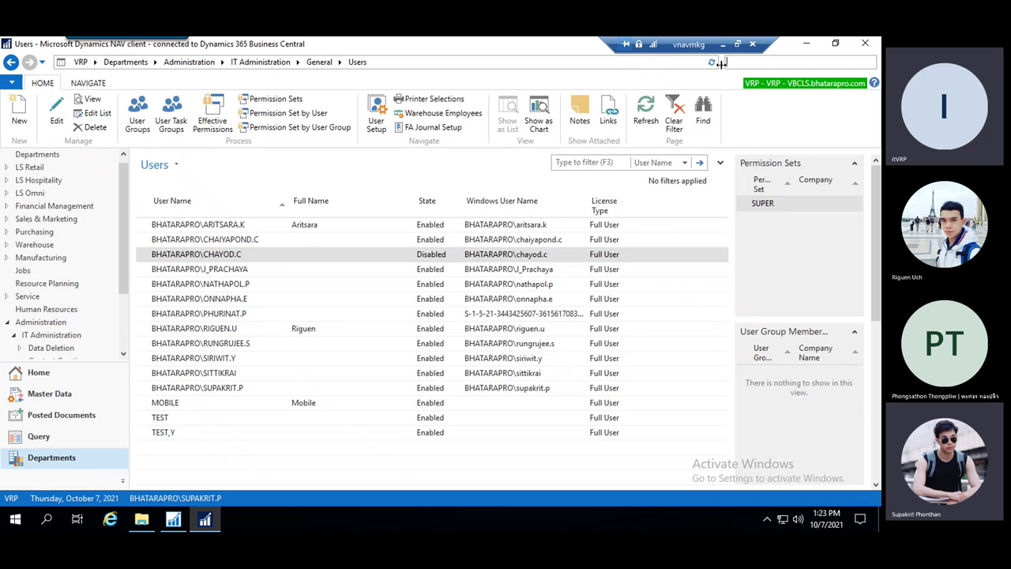
type("permis")
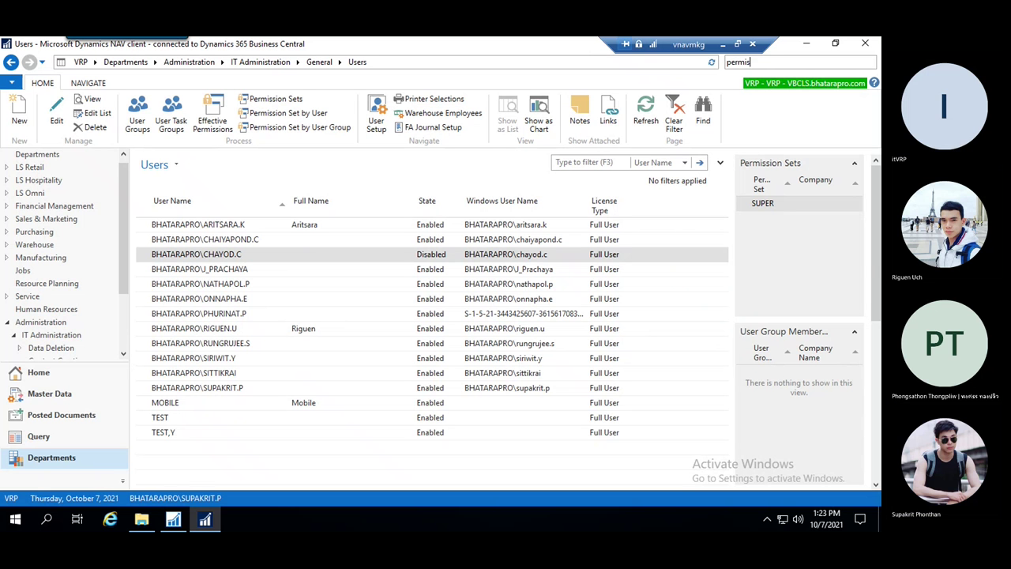
type("sion s")
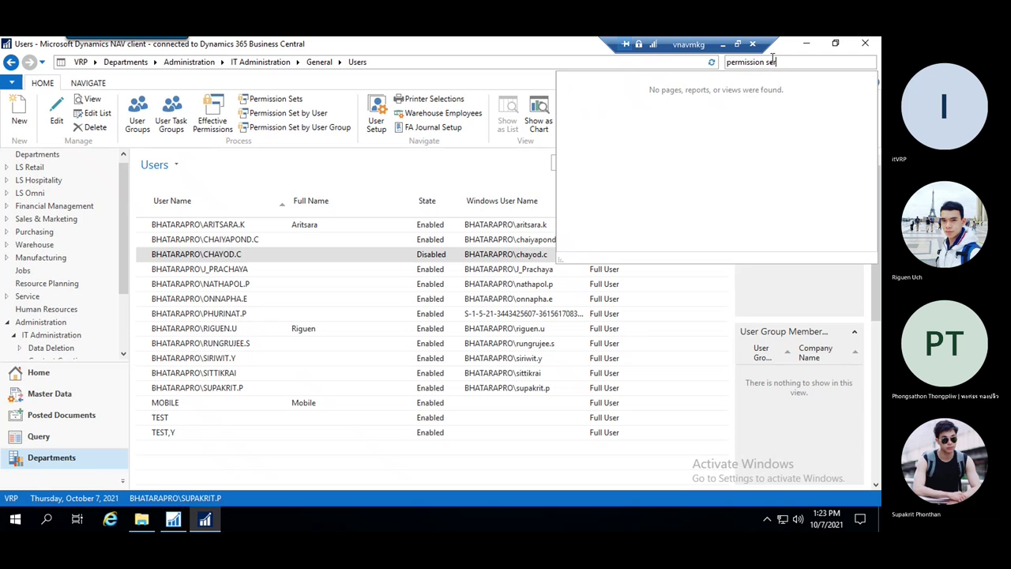
type("e")
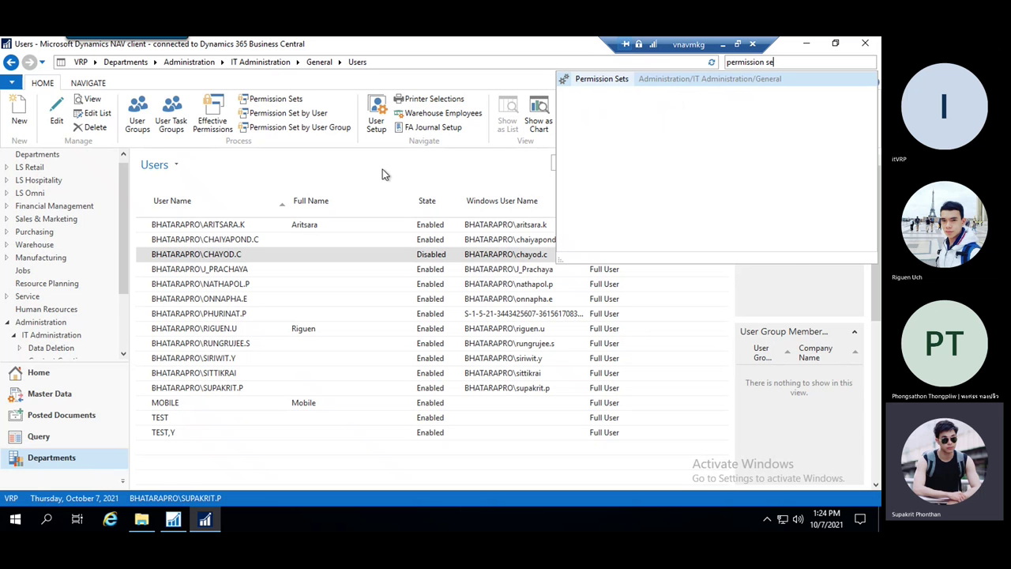
- Open the Permission Sets page from the General section of IT Administration
left_click_drag(123, 233, 123, 315)
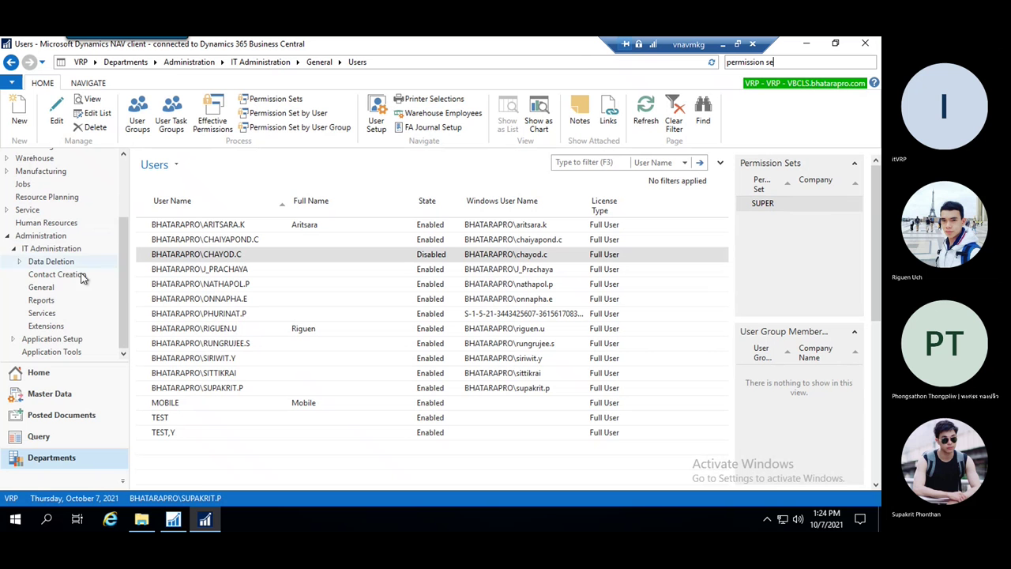
left_click(15, 249)
left_click(14, 249)
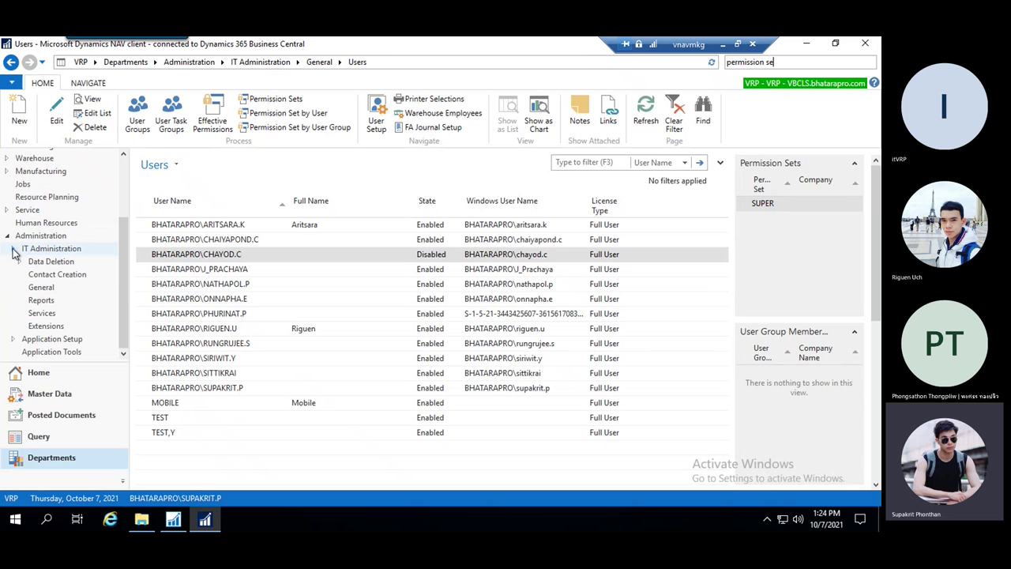
left_click(44, 289)
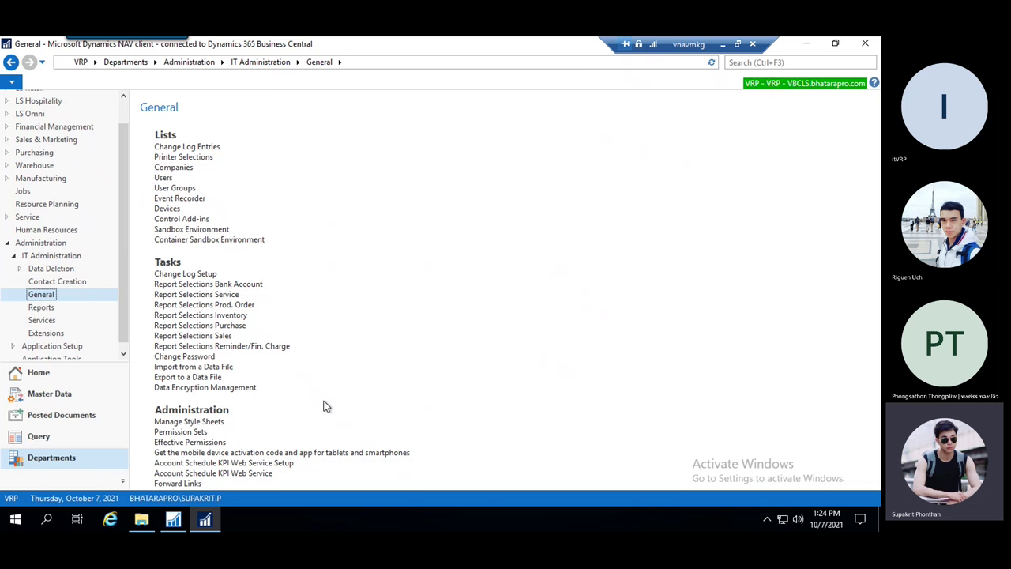
left_click(191, 433)
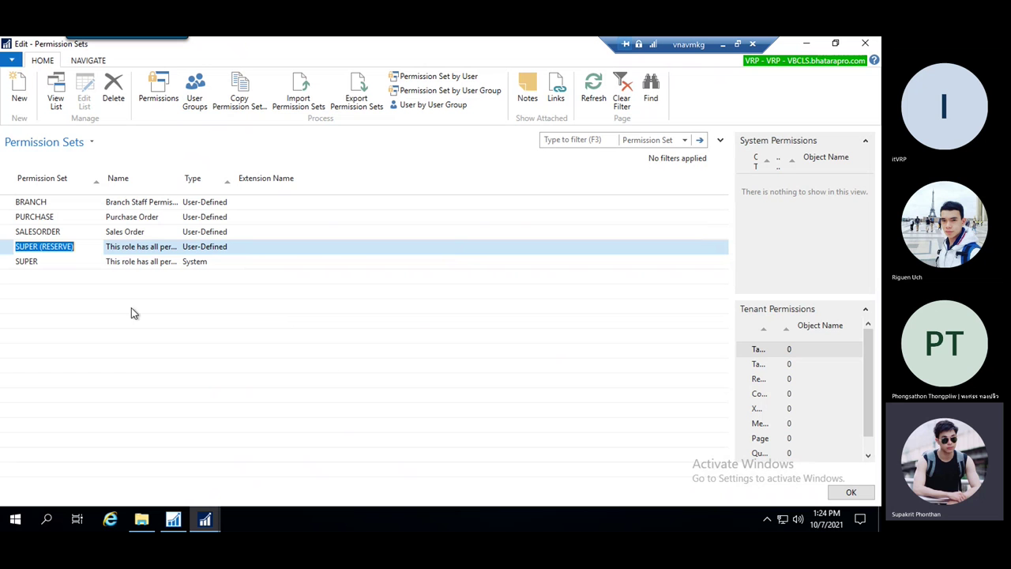
- Return to the General administration page and open Permission Sets again
left_click(205, 519)
left_click(147, 471)
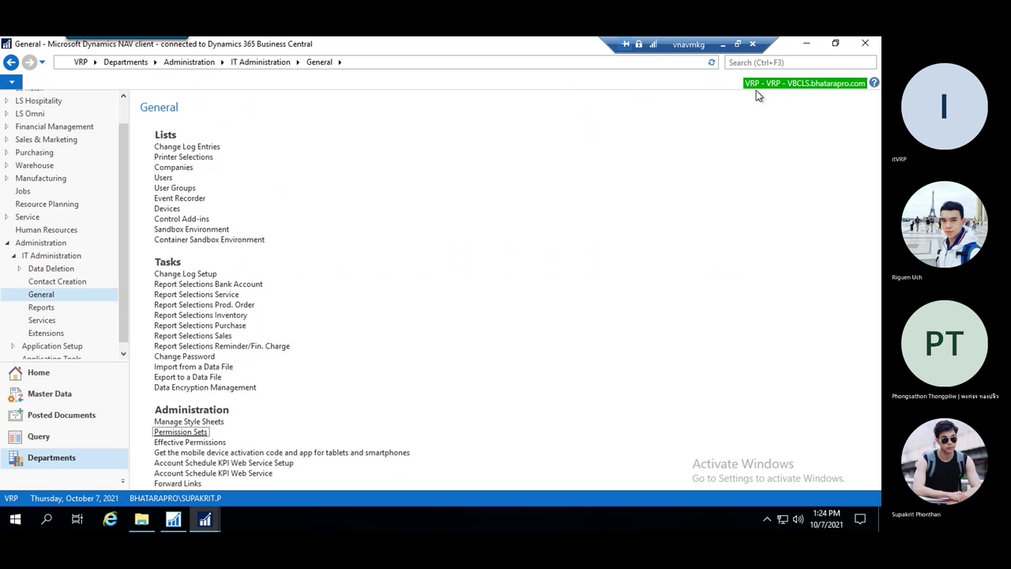
left_click(180, 431)
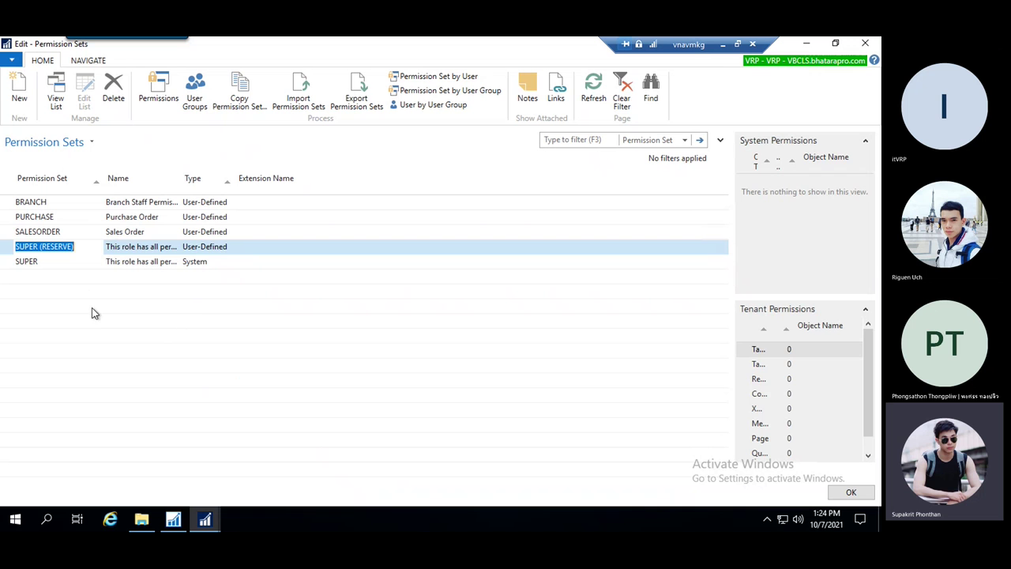
- Look at the SUPER and SALESORDER permission sets and the permissions listed for each
left_click(73, 265)
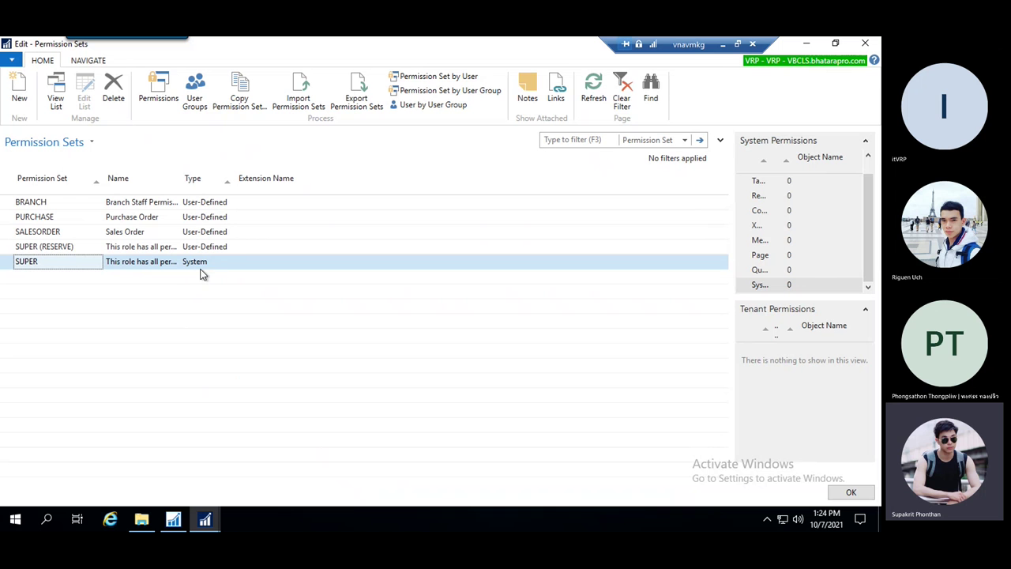
left_click(64, 231)
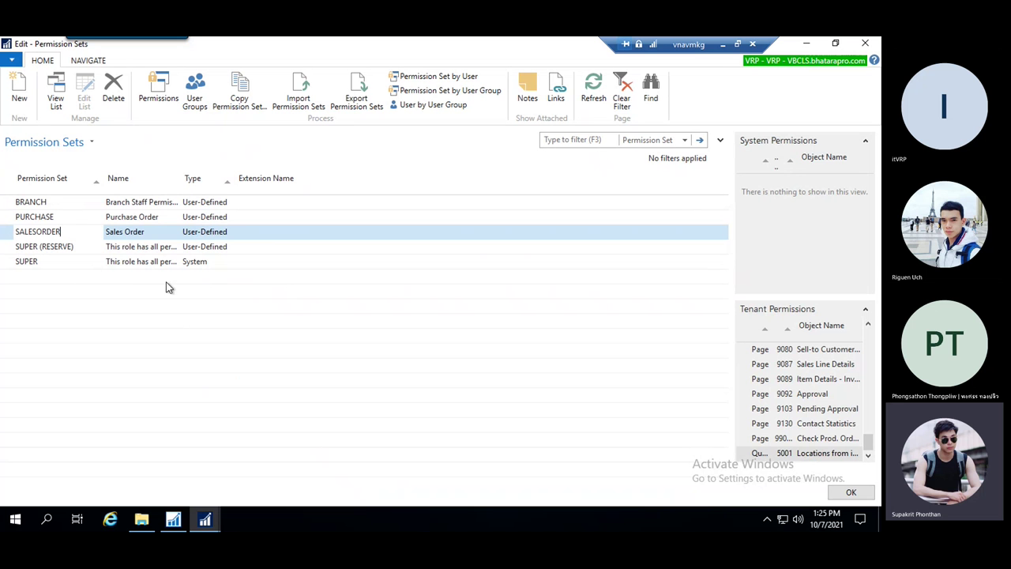
left_click(54, 260)
- Add a new user-defined permission set with the code TEST
left_click(36, 280)
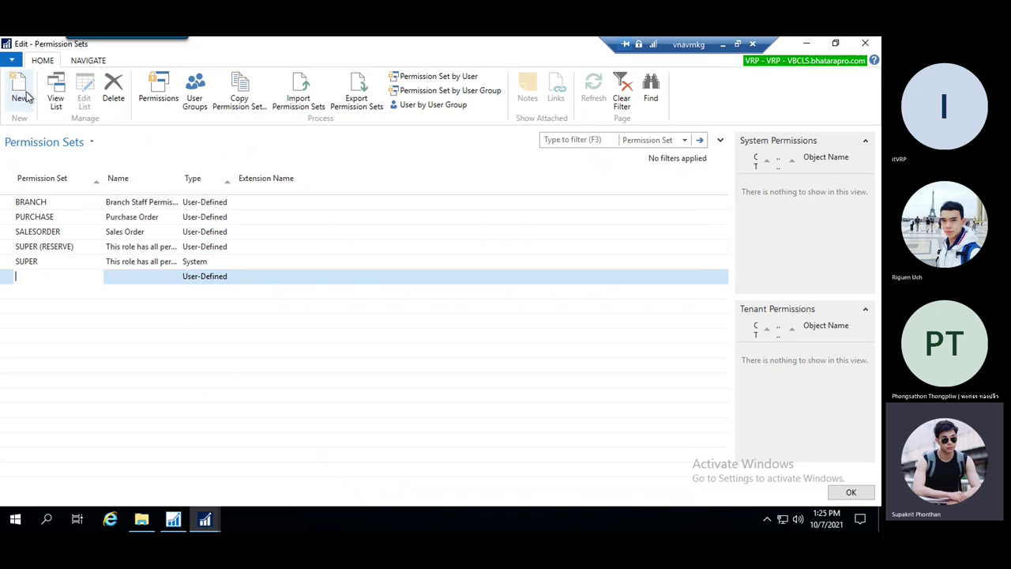
left_click(22, 95)
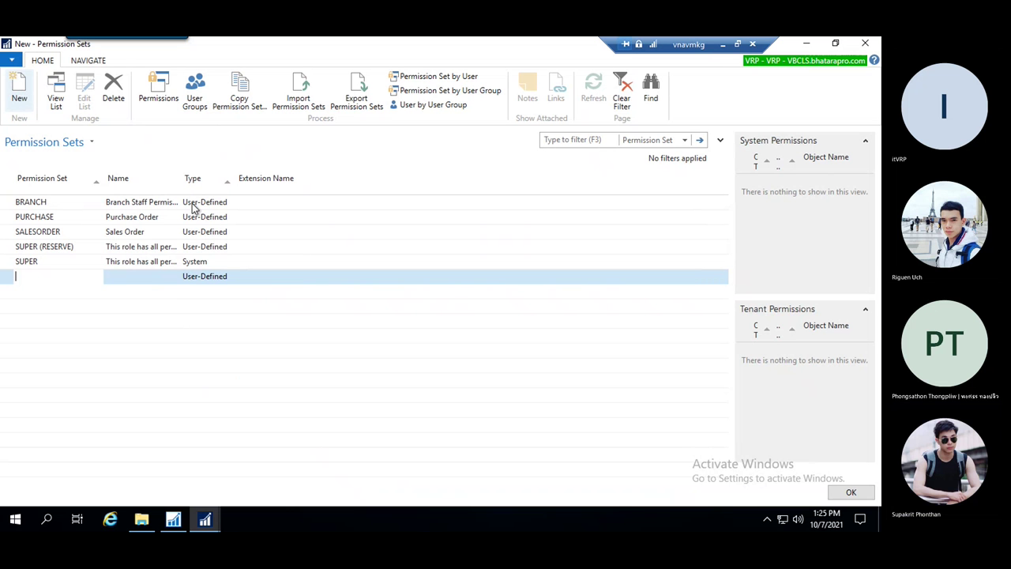
left_click(106, 277)
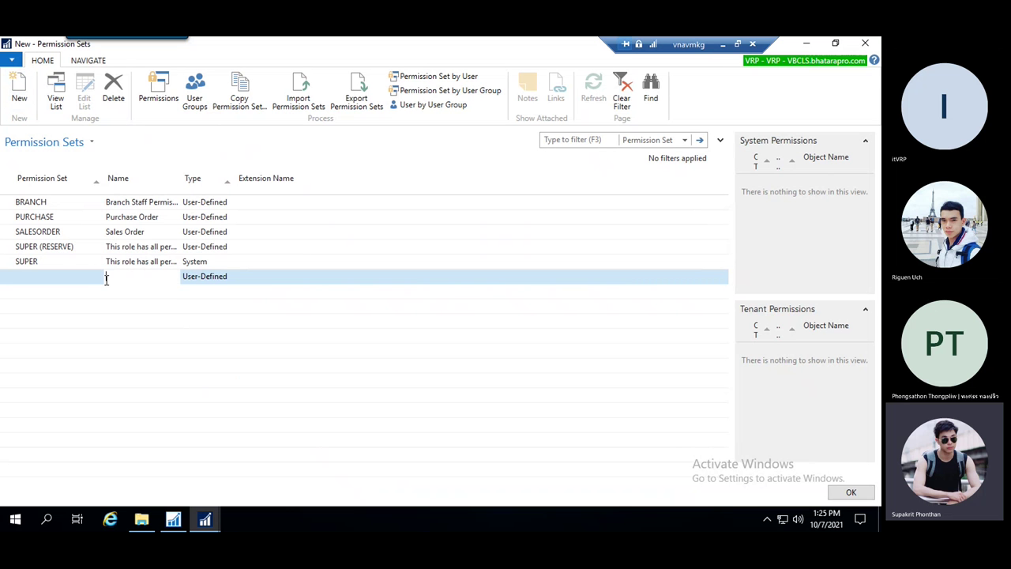
left_click(34, 277)
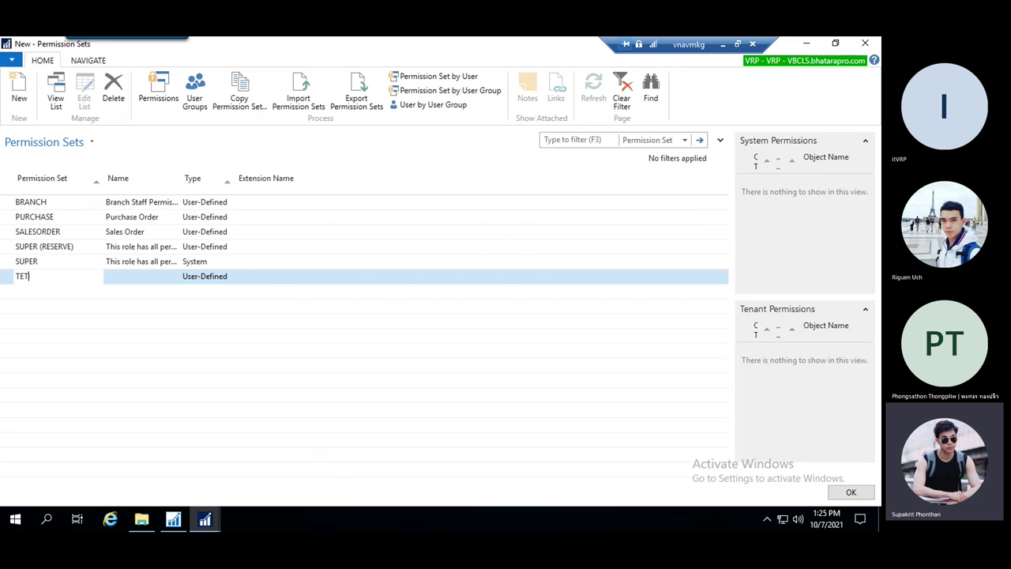
key("BackSpace")
key("BackSpace")
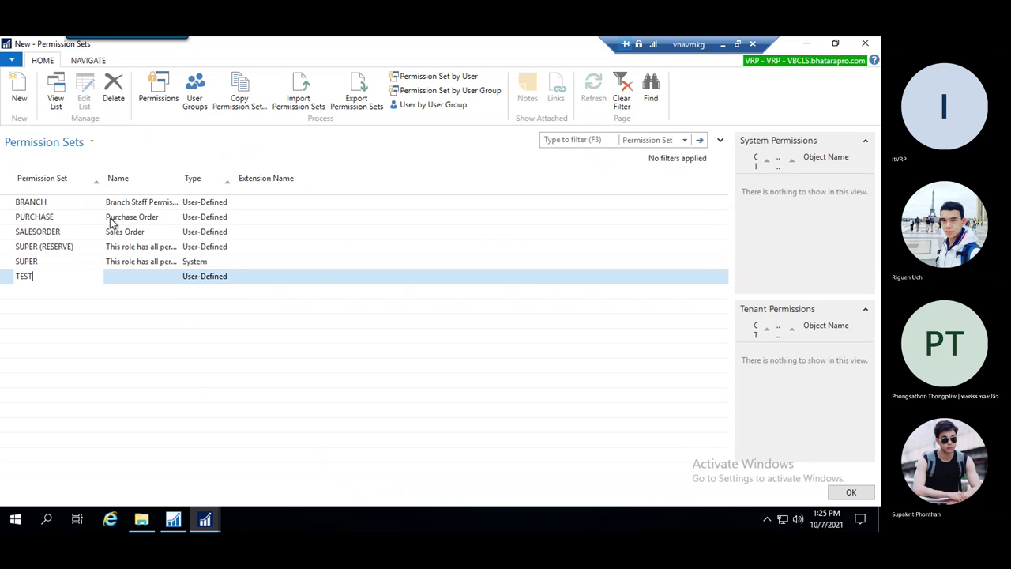
- Name the TEST permission set "Test" and widen the Name column to fit its contents
left_click(139, 279)
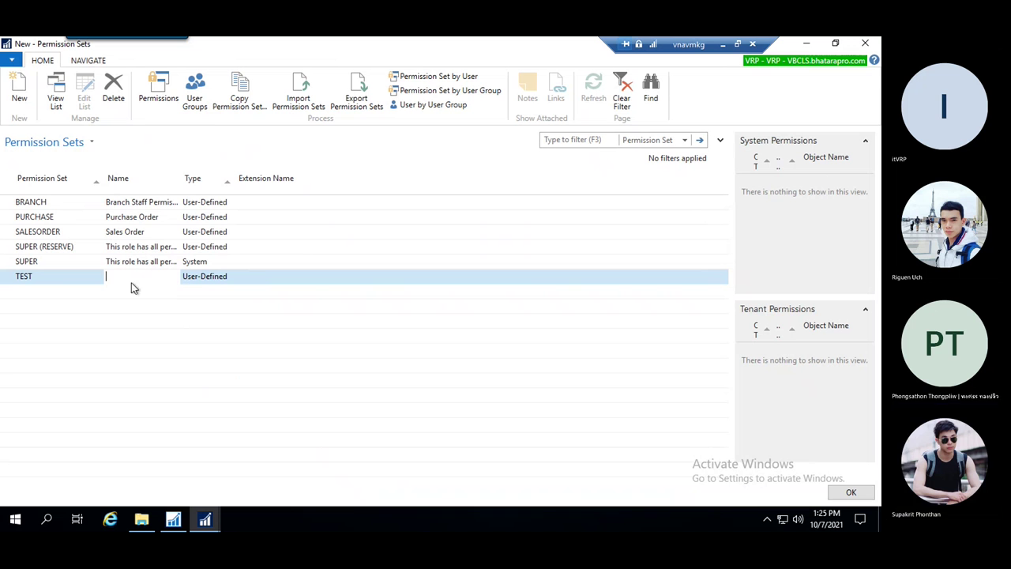
double_click(181, 178)
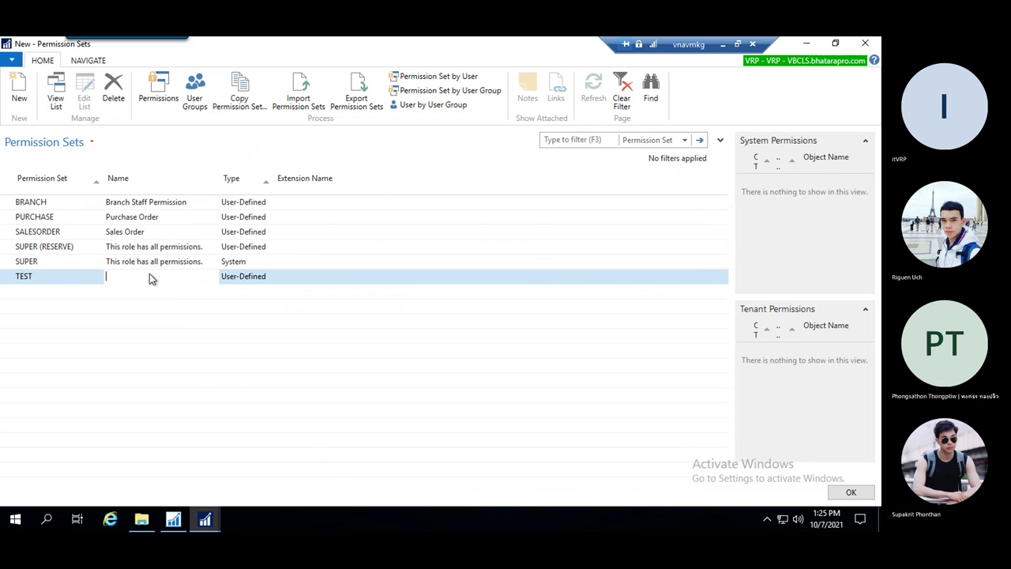
type("TEST")
key("BackSpace")
key("BackSpace")
key("BackSpace")
left_click(308, 236)
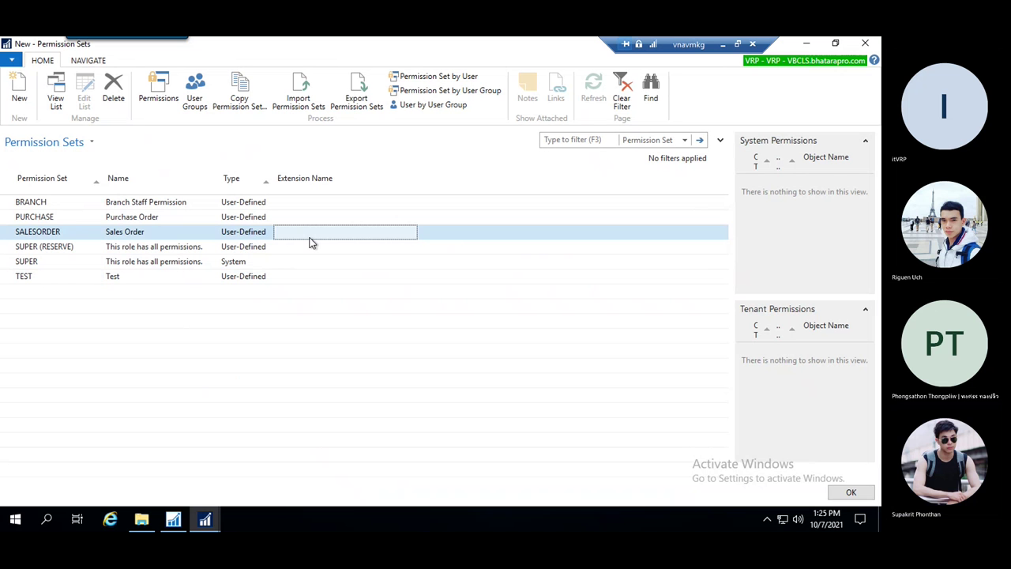
- Compare the types and permissions of the TEST, SUPER, SALESORDER and SUPER (RESERVE) permission sets
left_click(256, 277)
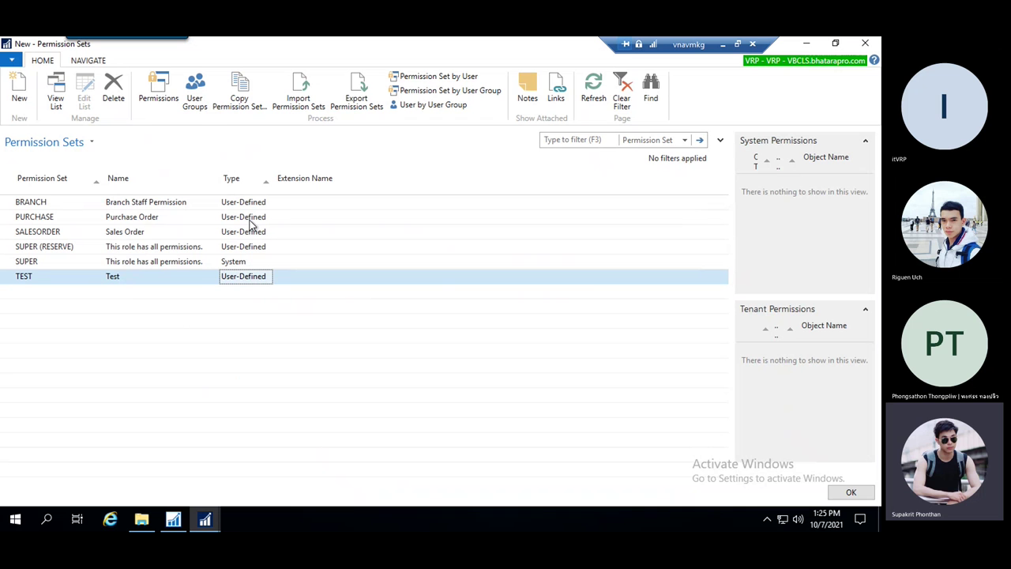
left_click(237, 266)
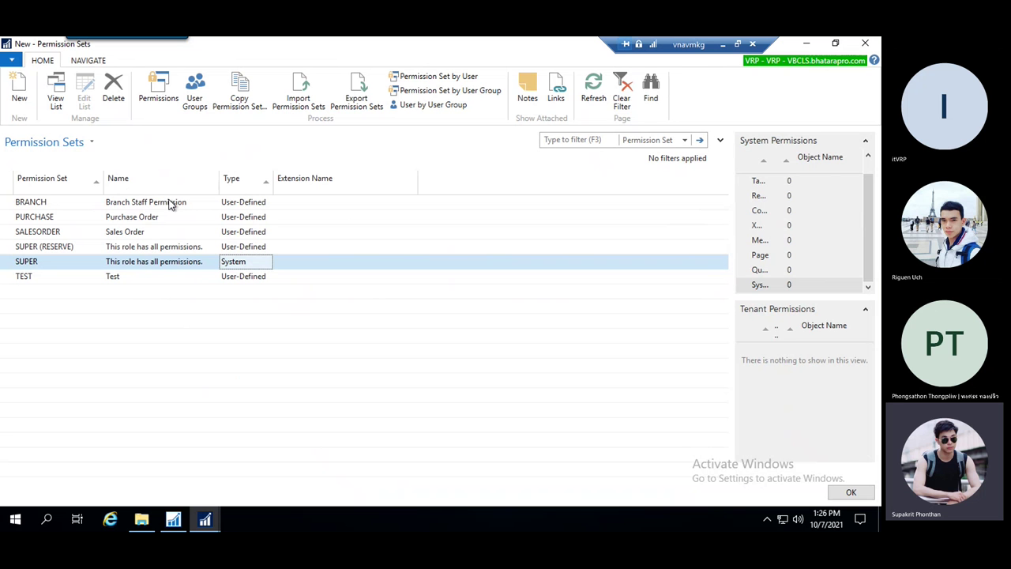
left_click(154, 231)
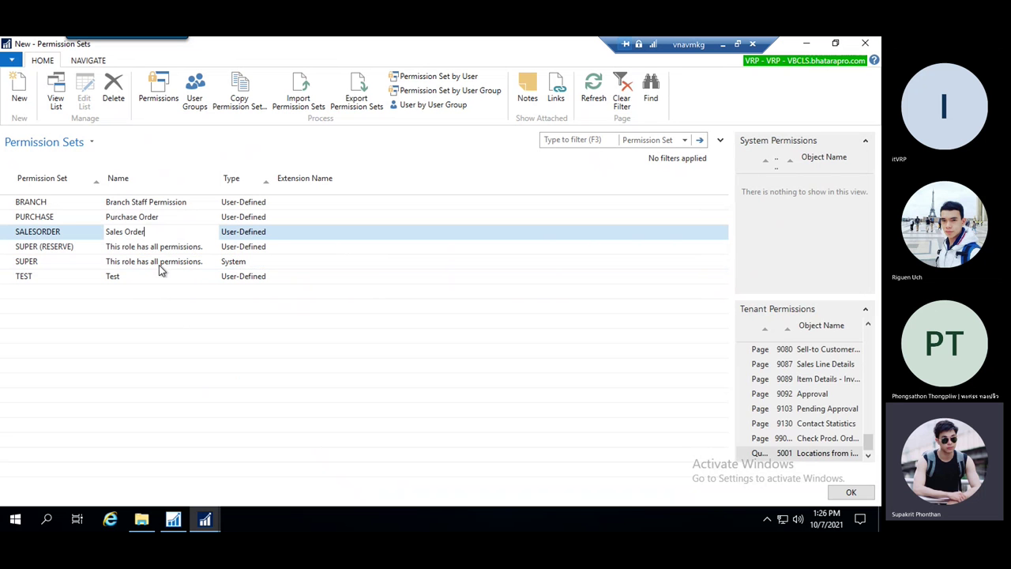
left_click(159, 264)
left_click(169, 246)
left_click(166, 266)
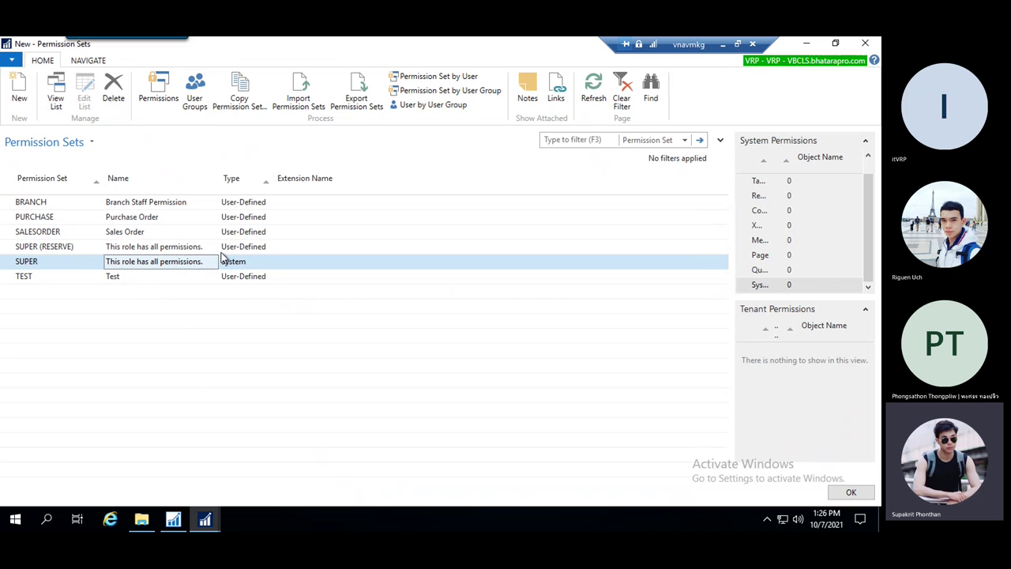
left_click(180, 248)
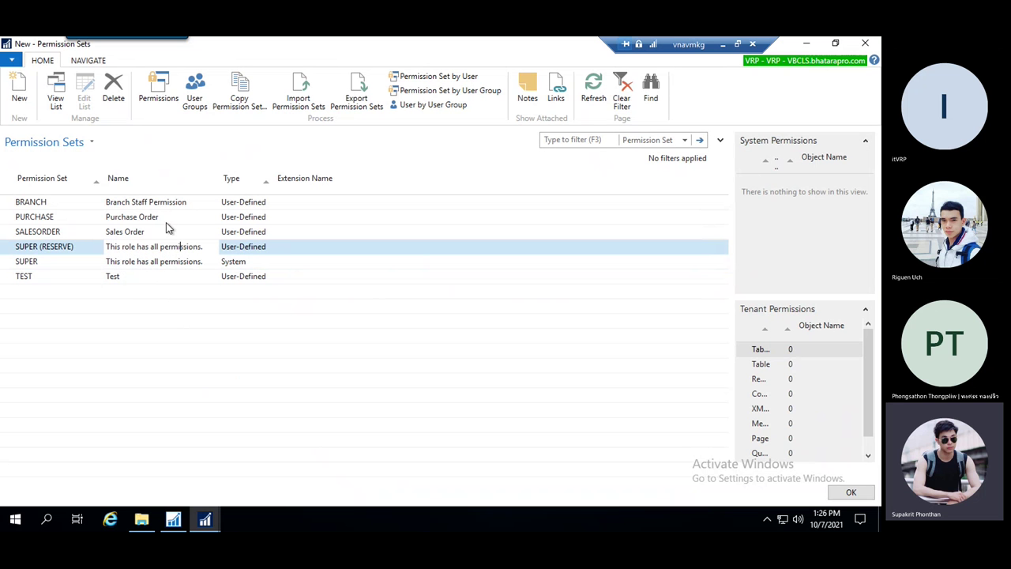
- View the object permissions granted by the SUPER permission set, then return to the list
left_click(135, 266)
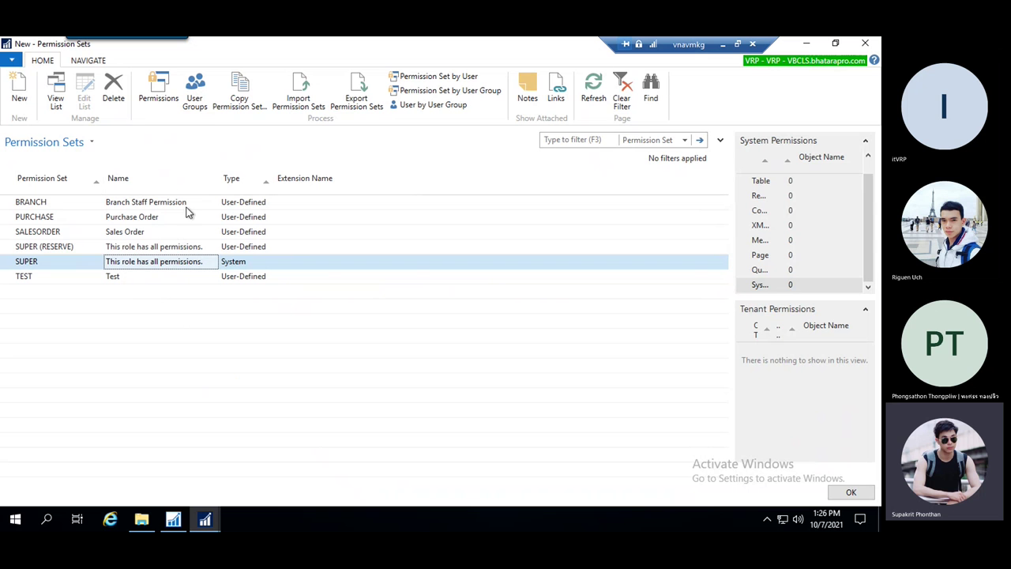
left_click(160, 88)
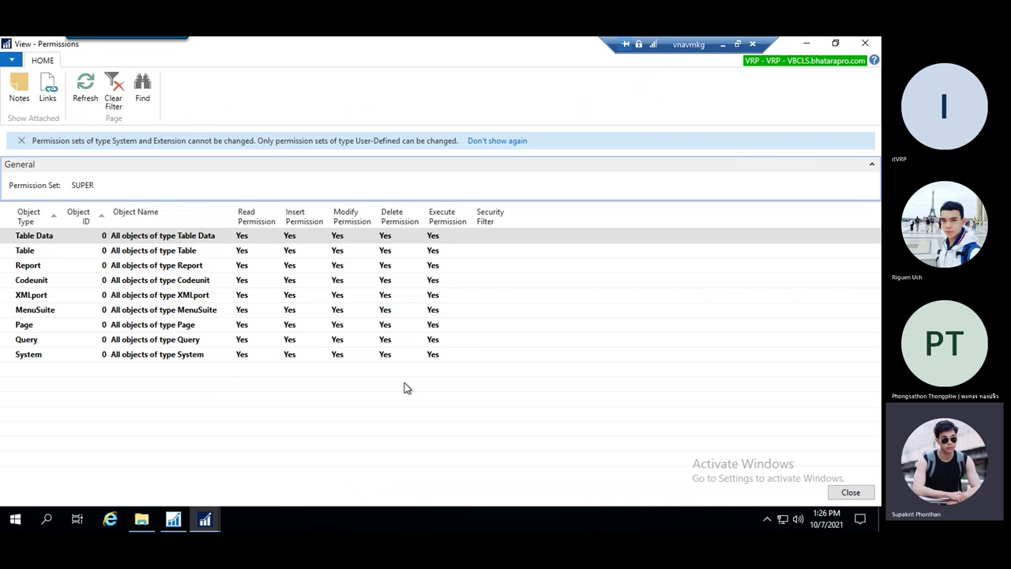
key("Escape")
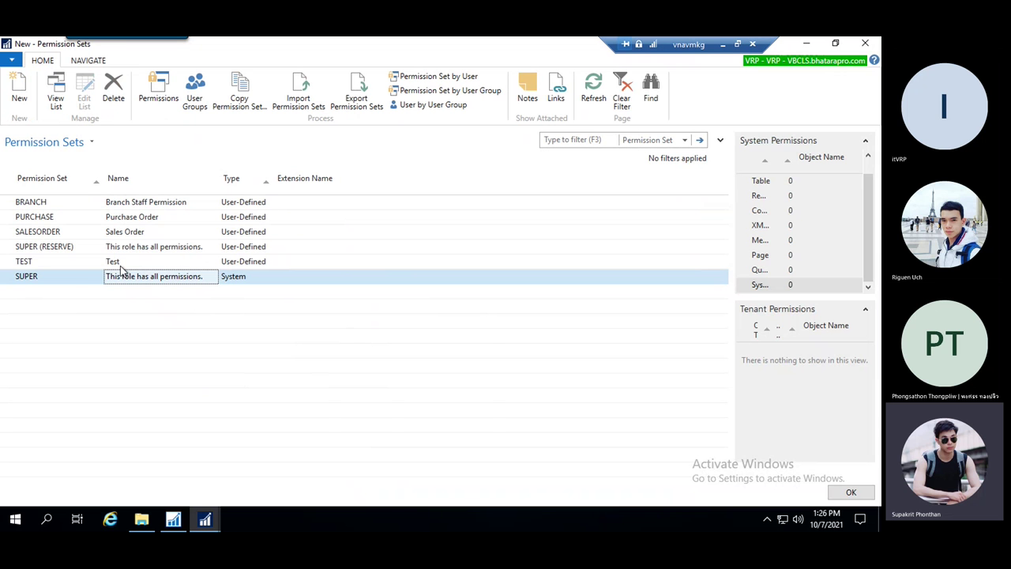
- Open the permissions of the TEST permission set for editing
left_click(35, 265)
left_click(182, 265)
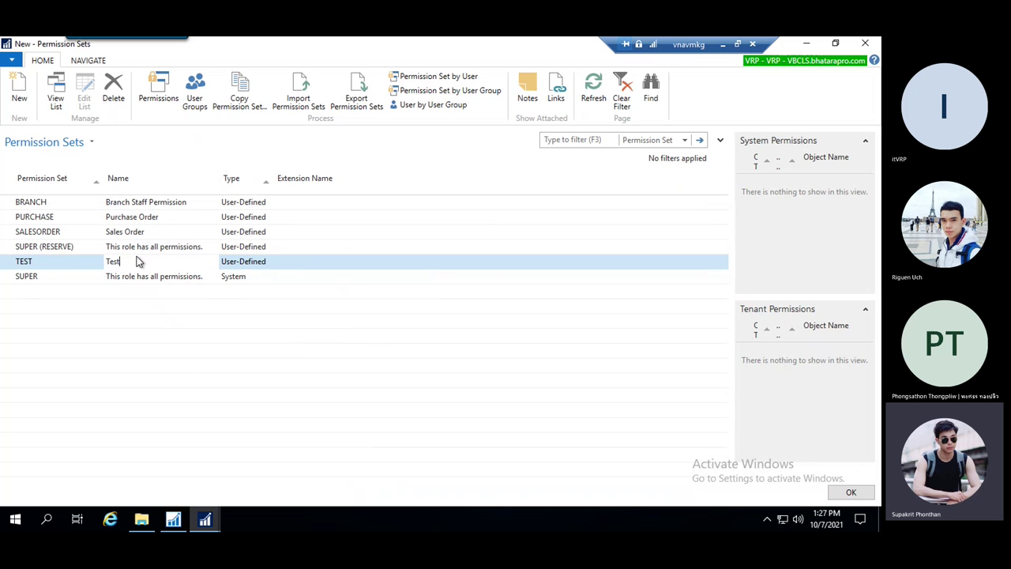
left_click(158, 93)
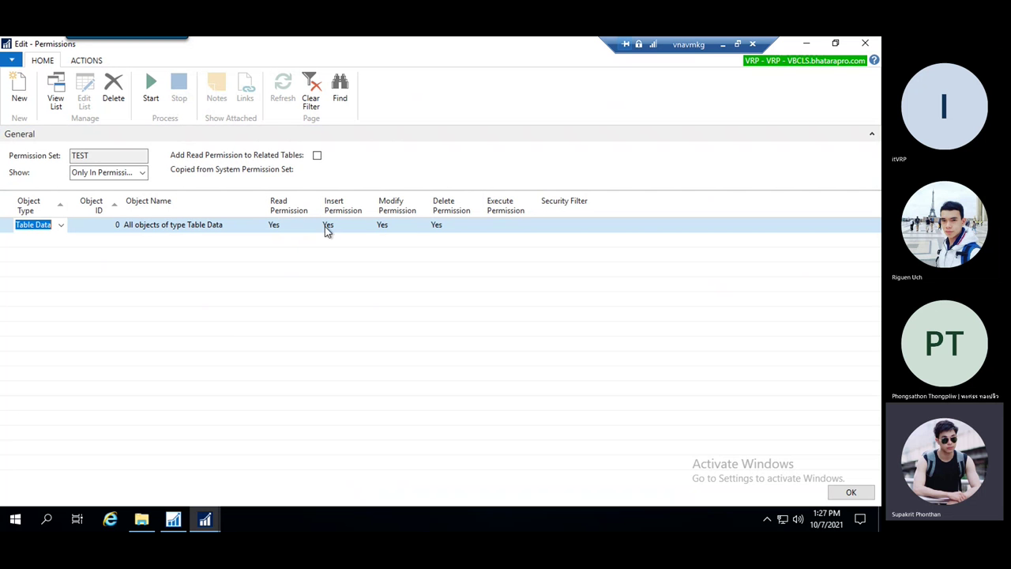
- Set Read Permission to blank for all objects of type Table Data
left_click(290, 226)
left_click_drag(291, 226, 272, 225)
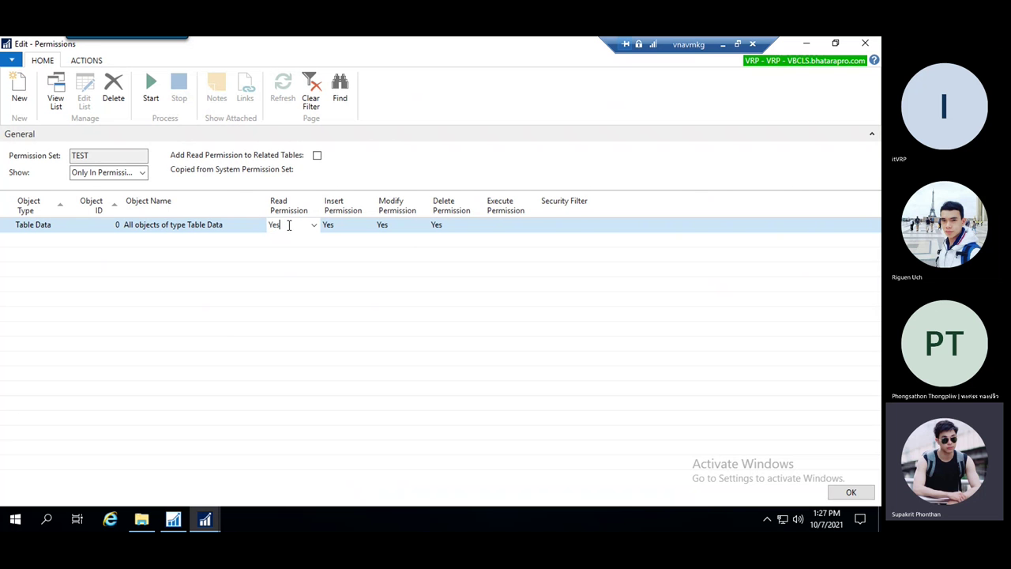
left_click(313, 225)
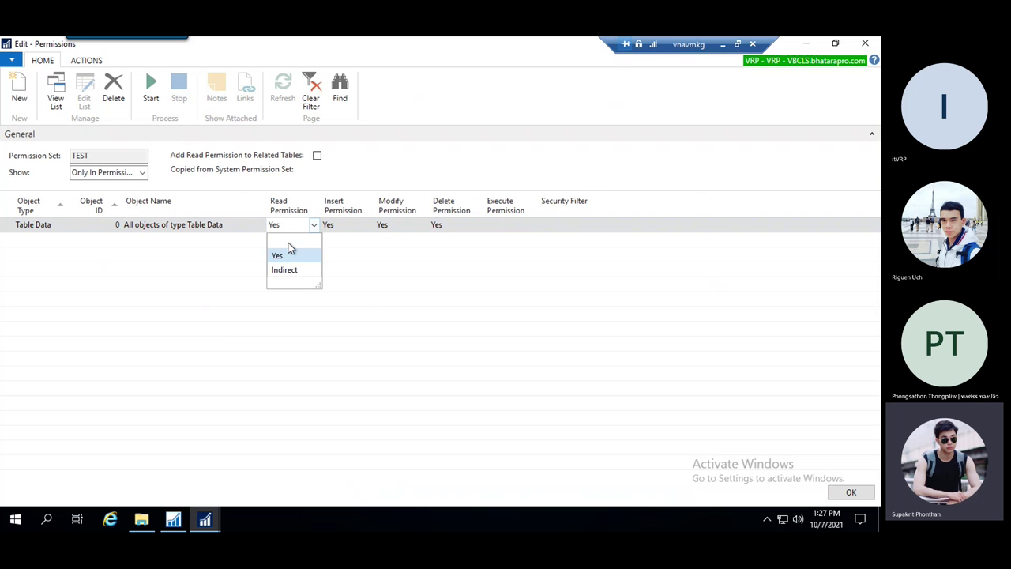
left_click(288, 242)
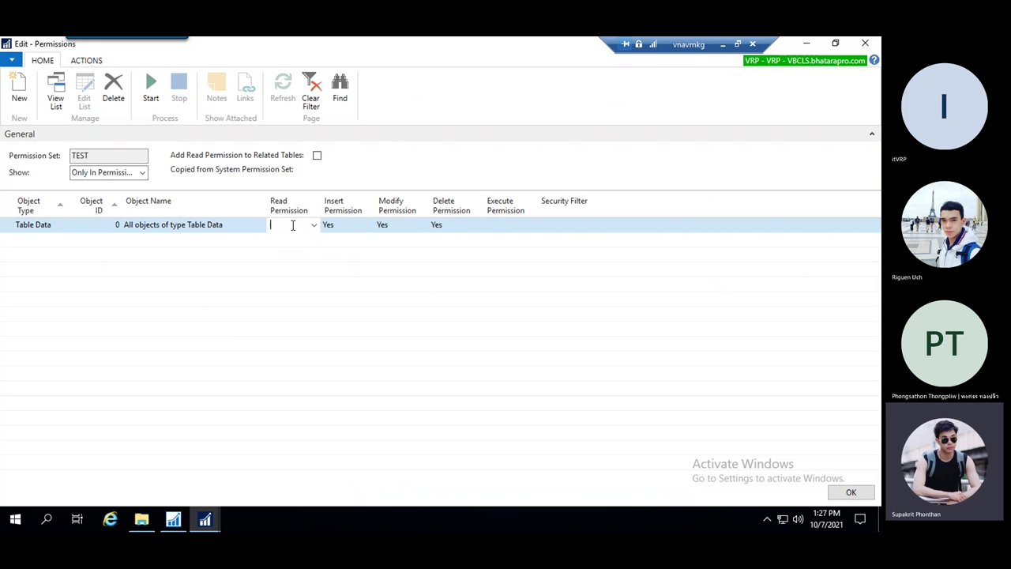
- Set Insert Permission to blank for all objects of type Table Data, and restore it to Yes
left_click(360, 228)
left_click(367, 226)
left_click(352, 243)
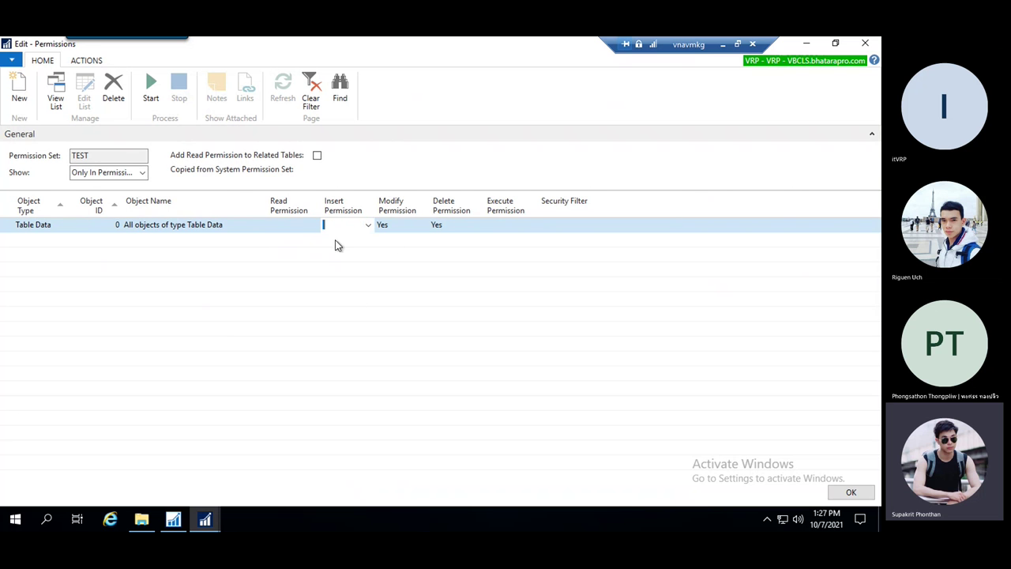
left_click(368, 226)
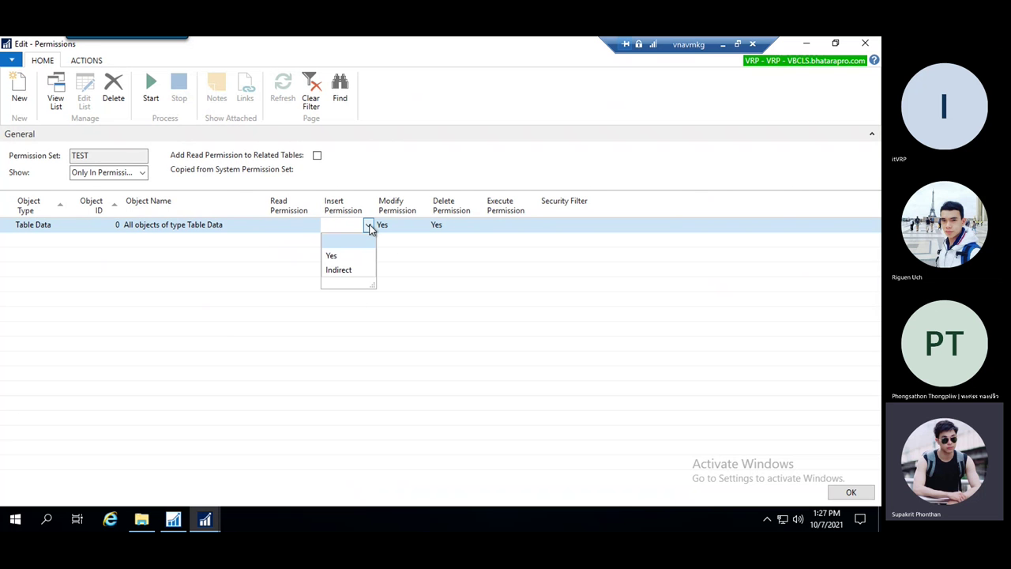
left_click(347, 258)
- Set Read Permission to Indirect for all objects of type Table Data
left_click(281, 223)
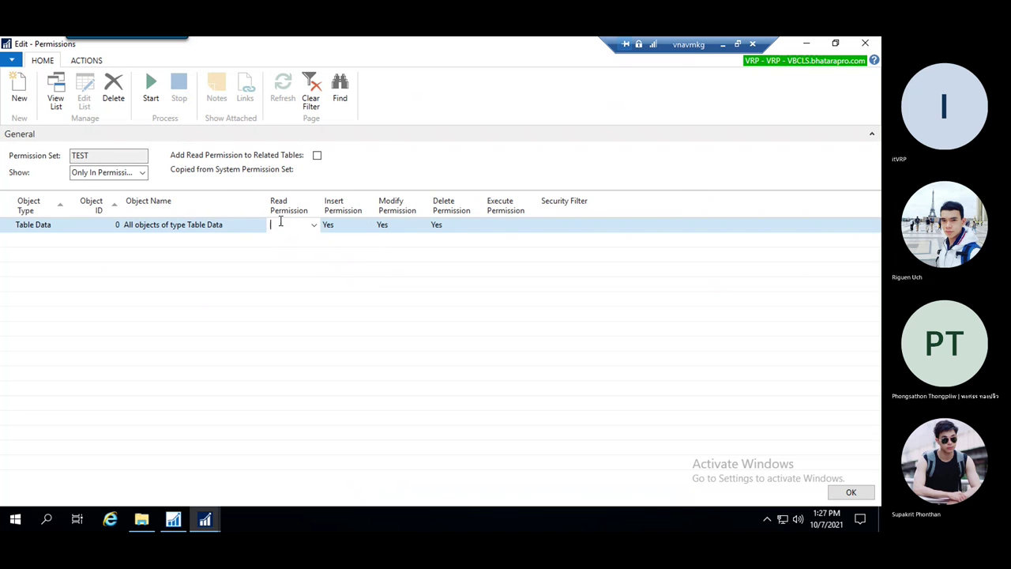
left_click(313, 227)
left_click(294, 269)
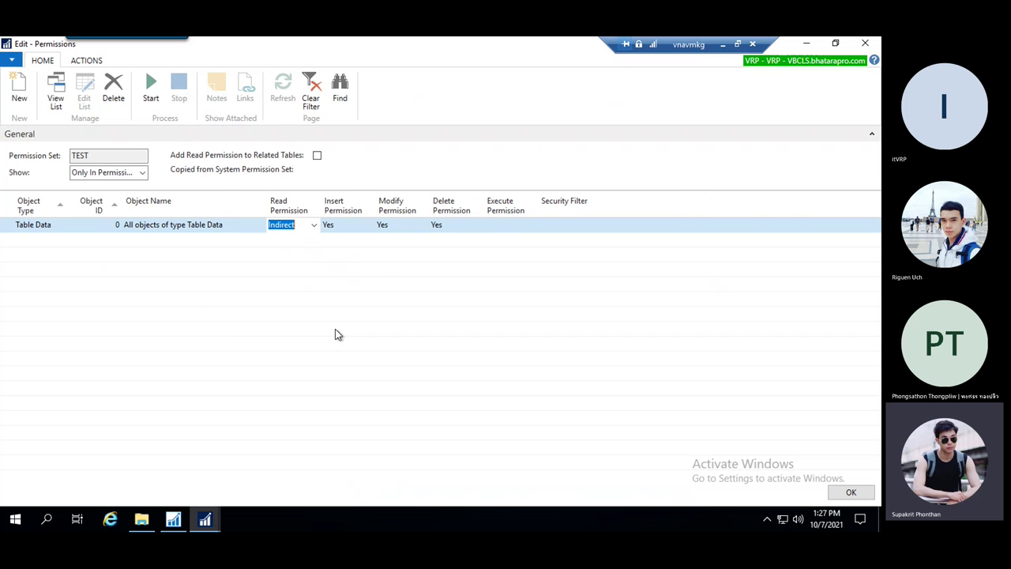
- Keep Table Data as the line's object type and look up object 18, Customer, as its object ID
left_click(42, 224)
left_click(61, 226)
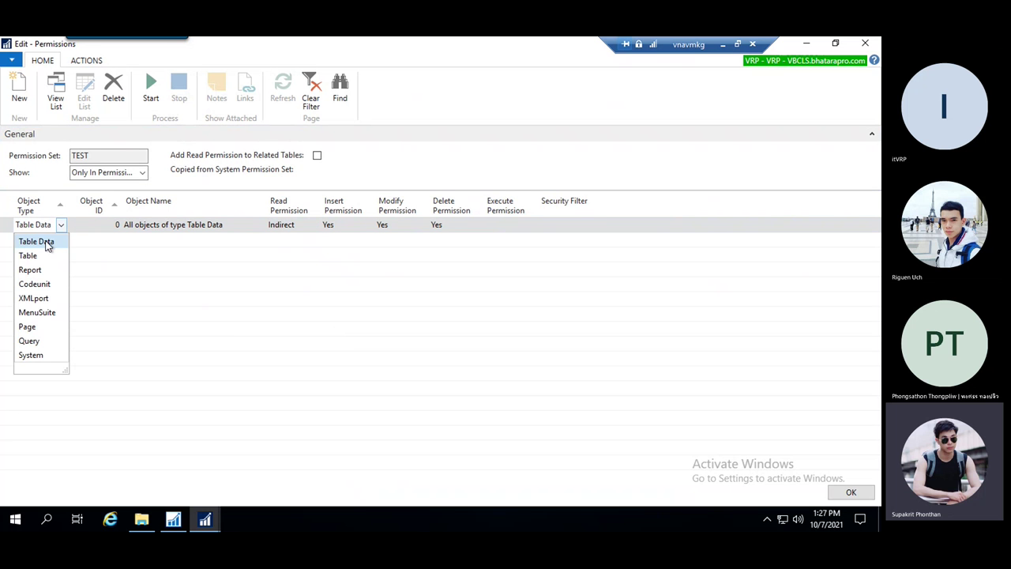
left_click(46, 242)
left_click(97, 227)
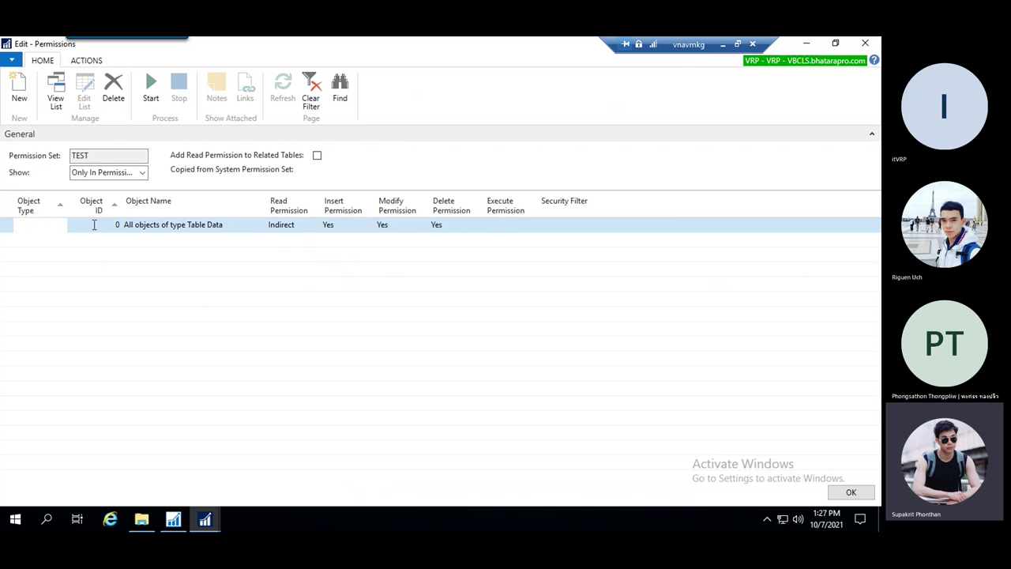
left_click(115, 225)
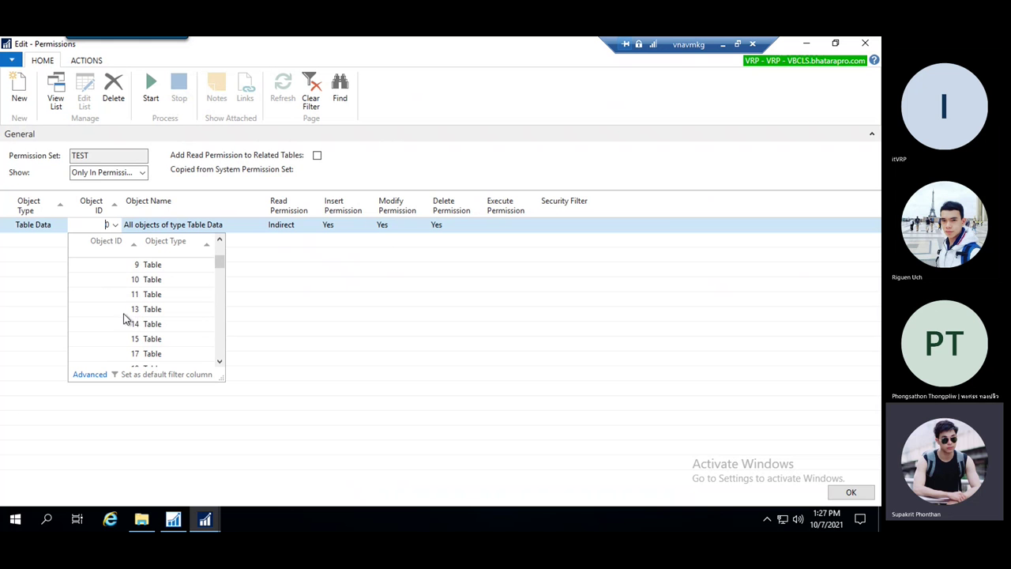
scroll(139, 328, "down", 3)
left_click(93, 375)
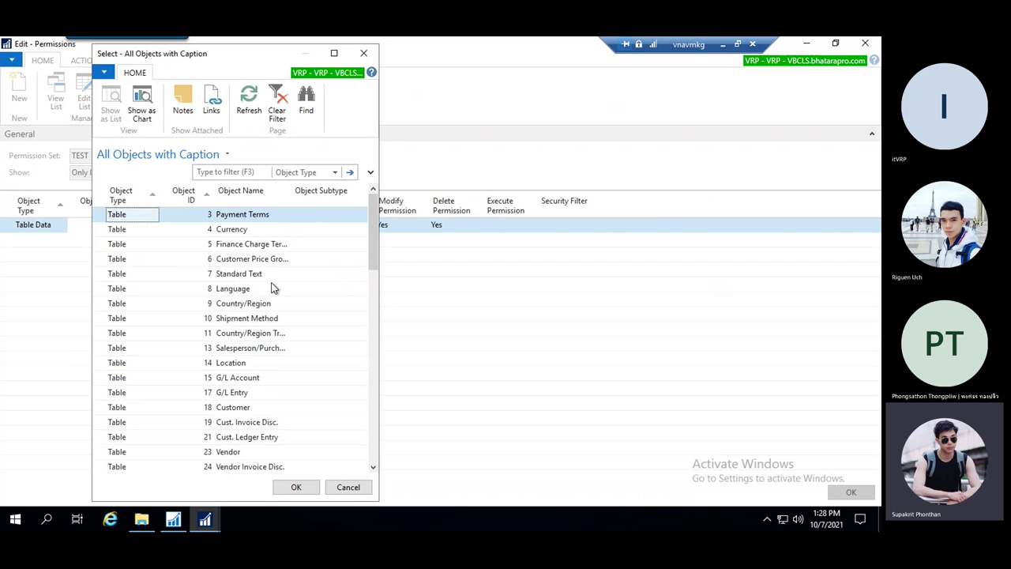
scroll(256, 328, "down", 3)
scroll(250, 327, "up", 1)
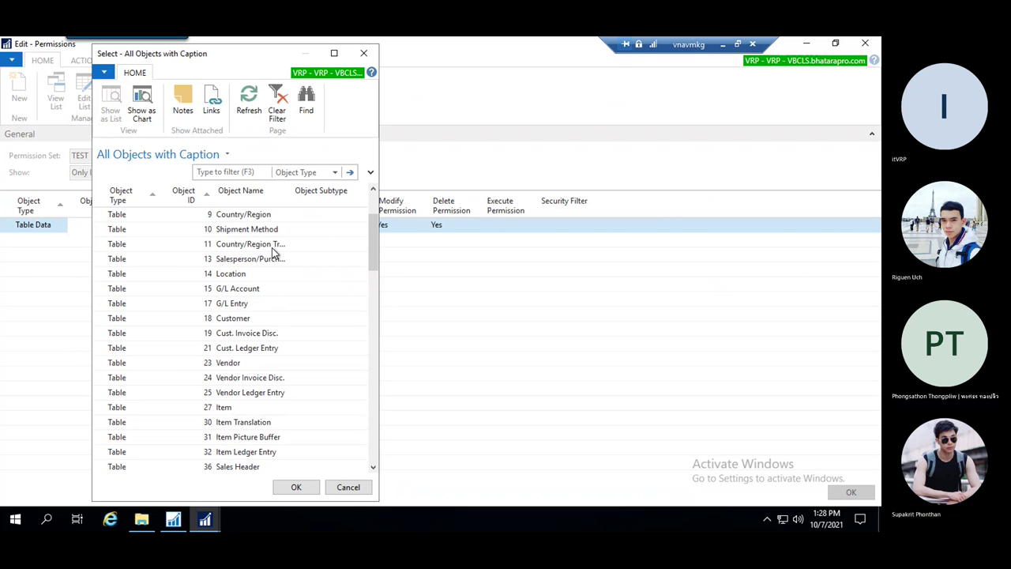
left_click(249, 319)
left_click(308, 488)
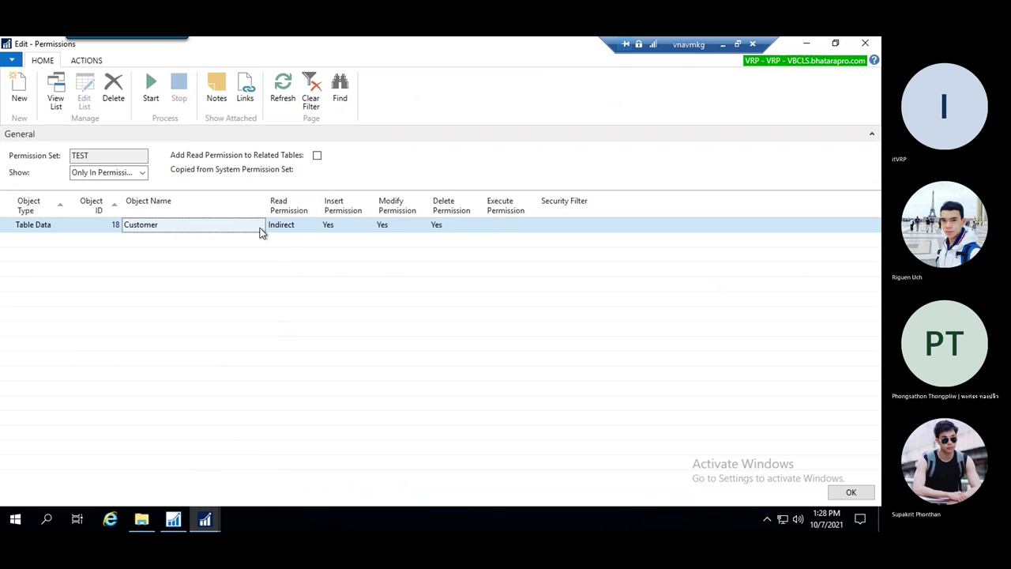
- Set Read Permission to Yes and Insert Permission to Indirect for the Customer table data
left_click(286, 226)
left_click_drag(296, 230, 255, 228)
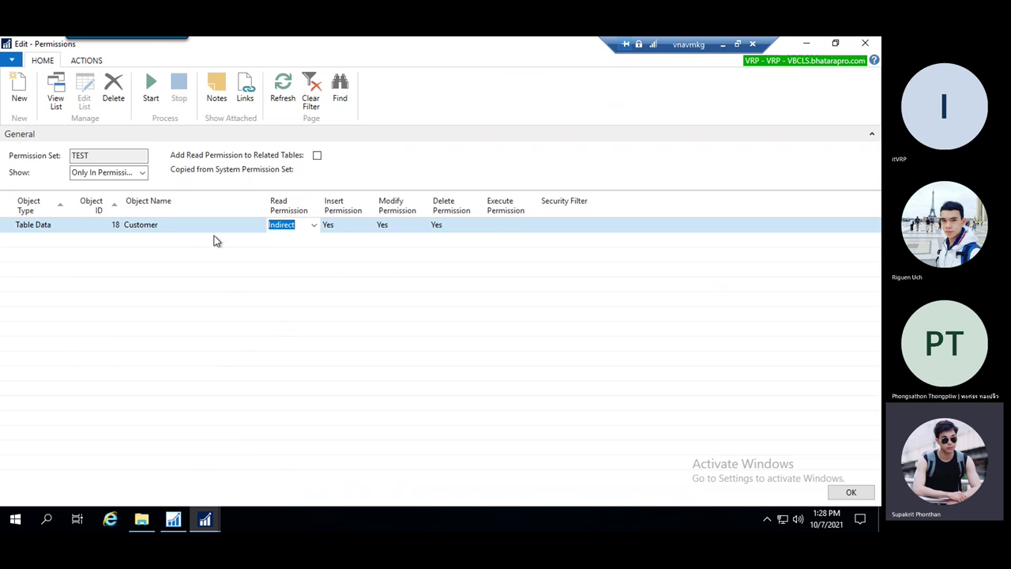
left_click(219, 226)
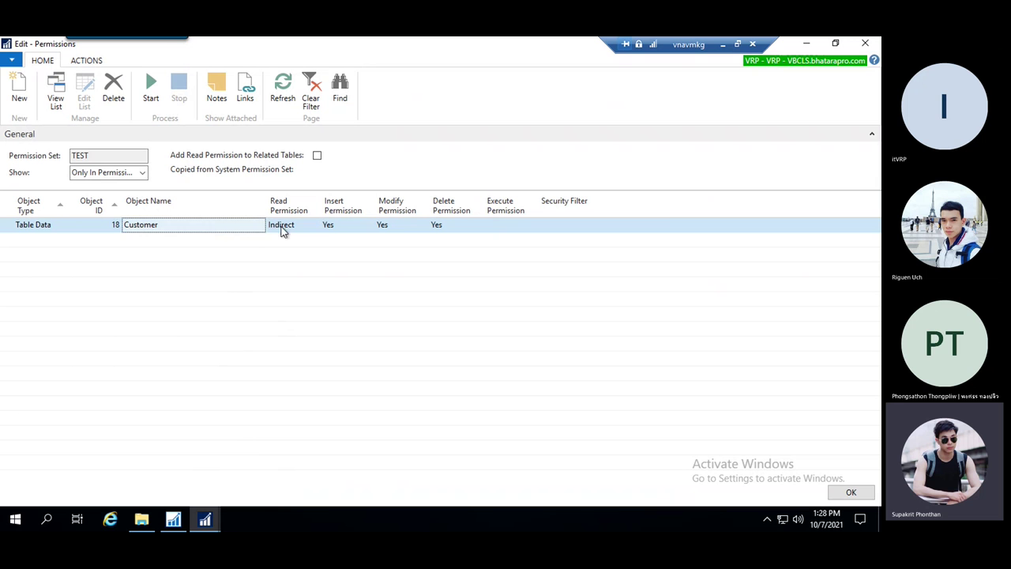
left_click(286, 227)
left_click(314, 225)
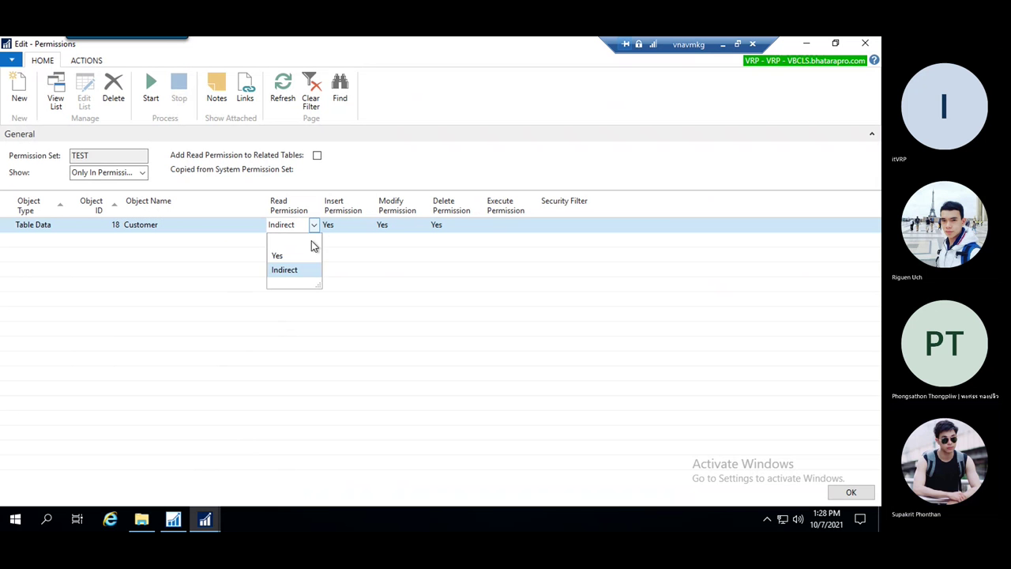
left_click(264, 256)
left_click(358, 227)
left_click(367, 226)
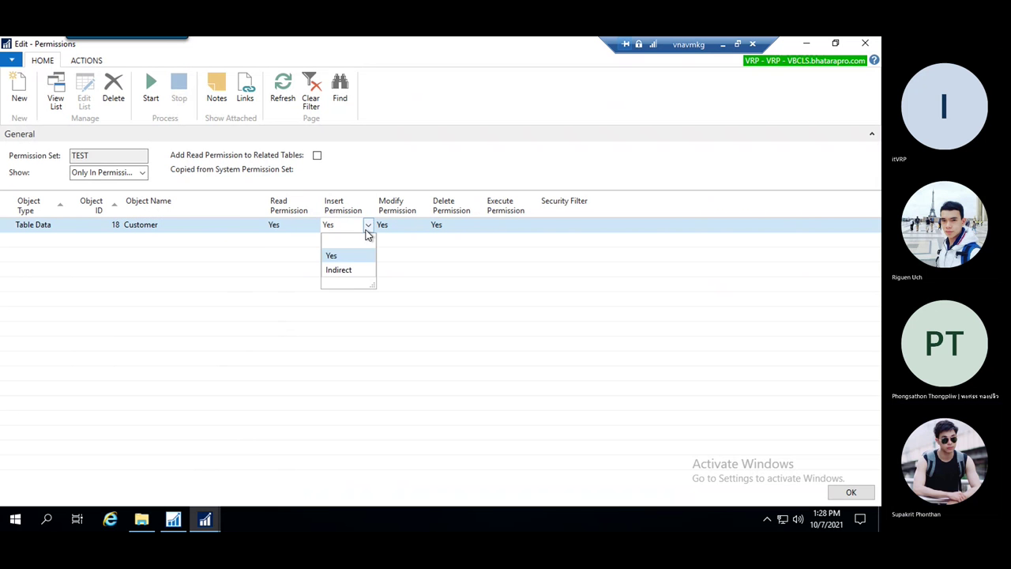
left_click(352, 271)
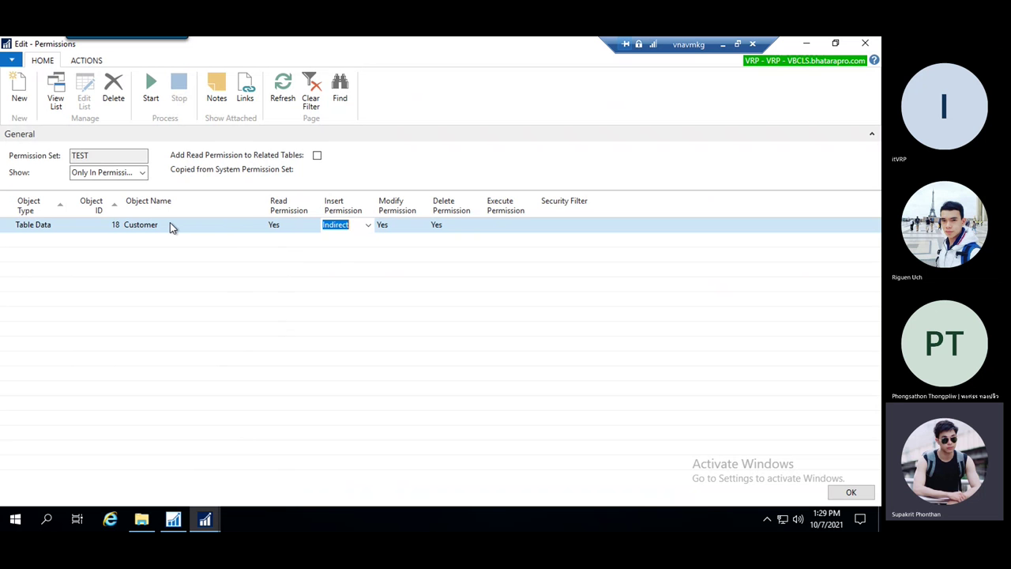
- Set Insert Permission to Yes for the Customer table data
left_click(204, 228)
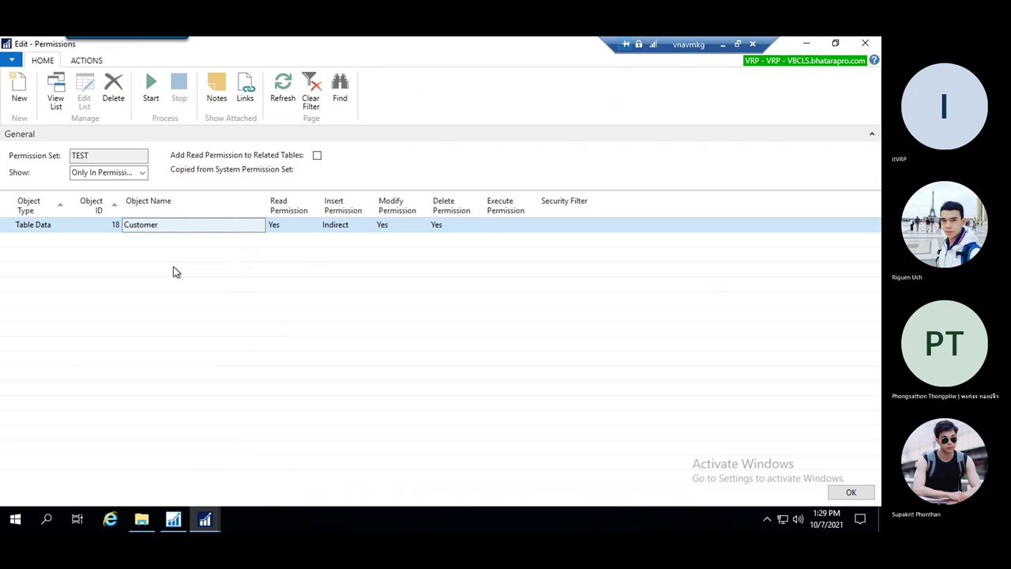
left_click(333, 228)
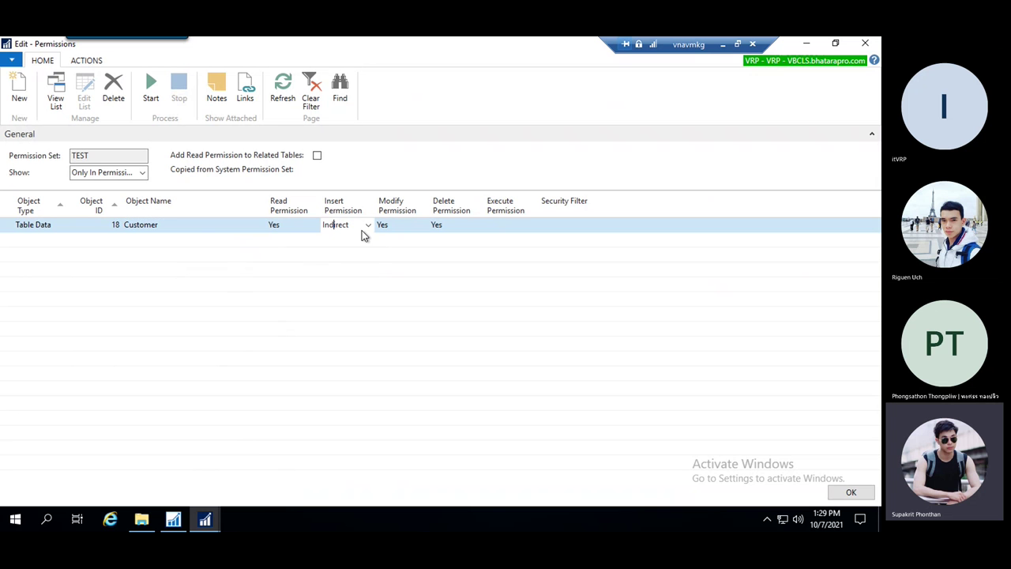
left_click(368, 227)
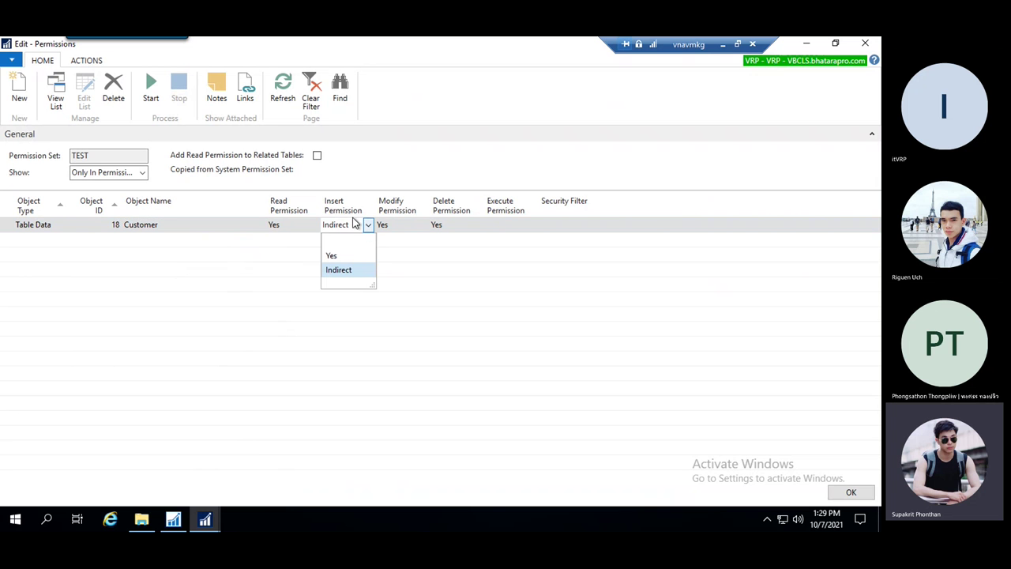
left_click(335, 257)
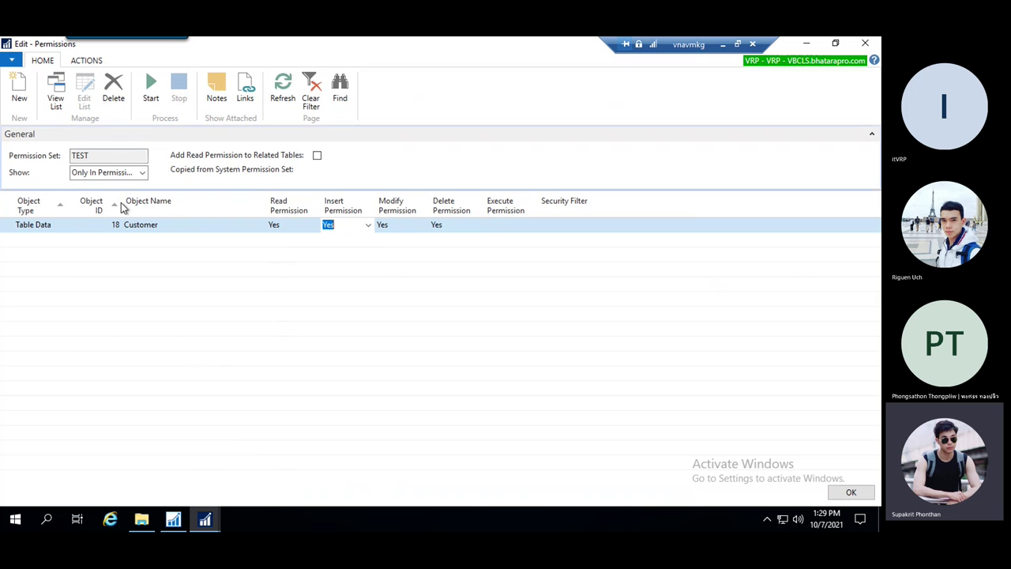
- Add a second permission line of object type Table covering all tables, and check its permission fields
left_click(43, 239)
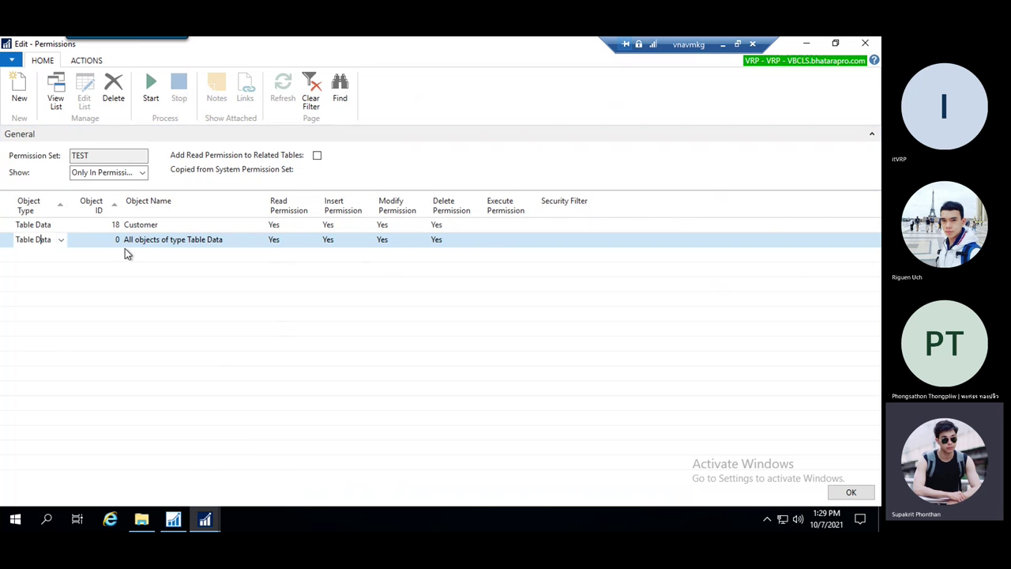
left_click(61, 241)
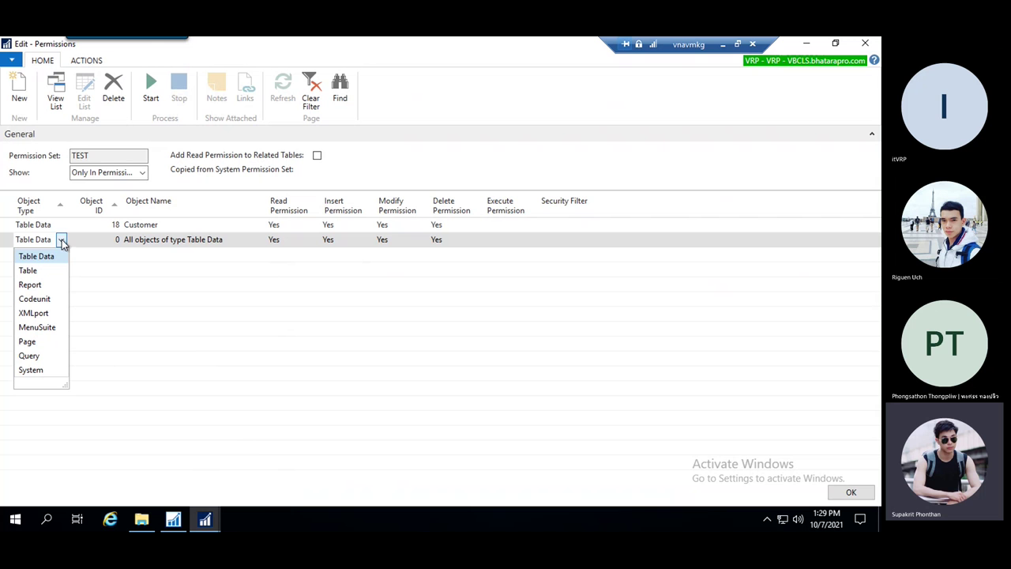
left_click(30, 270)
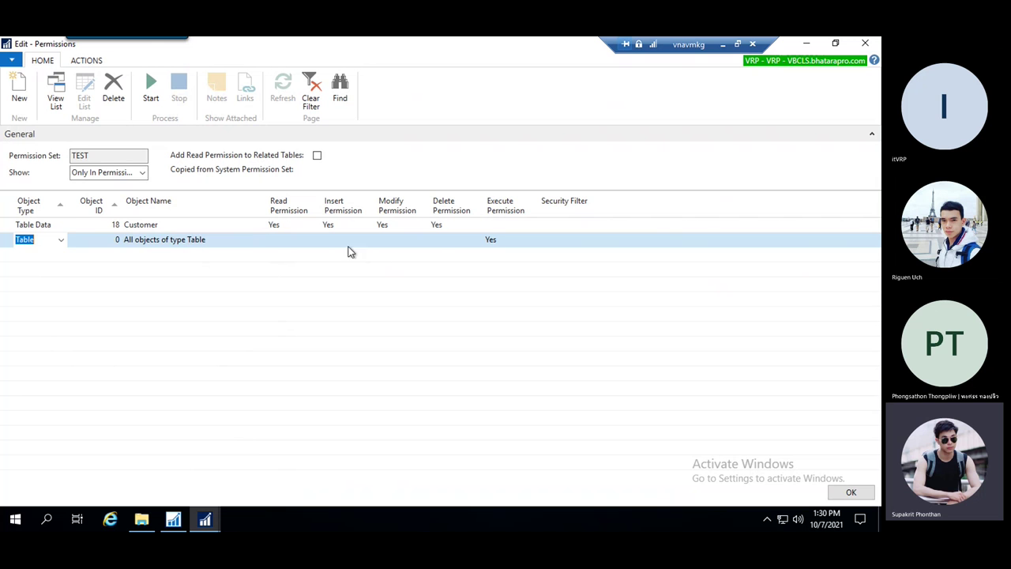
key("Tab")
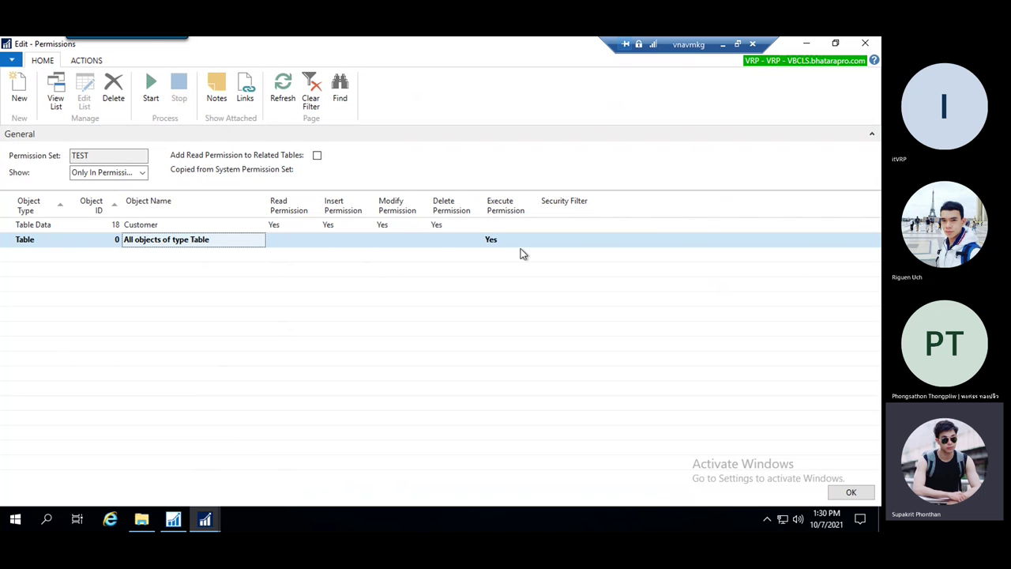
left_click(285, 243)
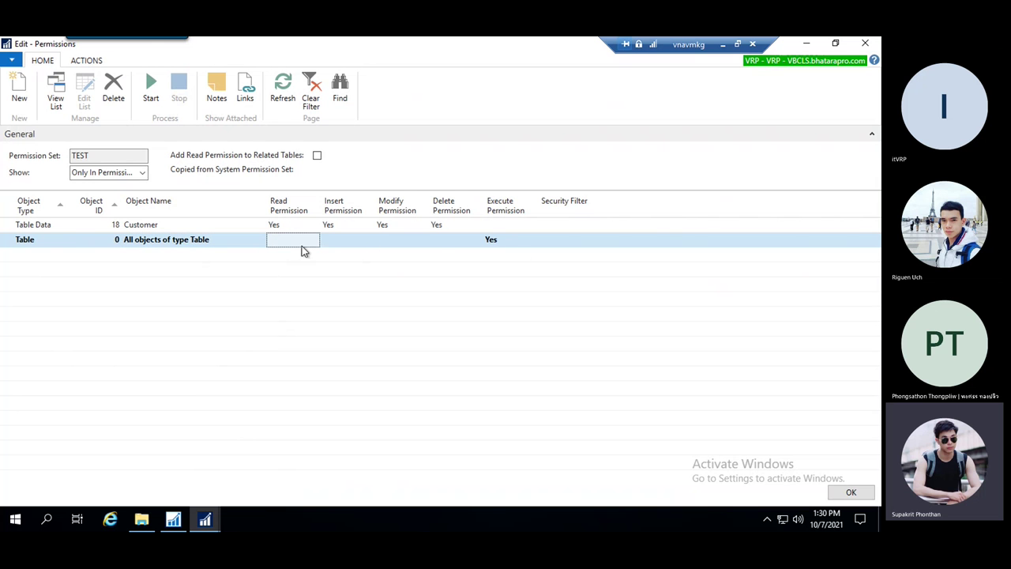
left_click(344, 245)
left_click(402, 244)
left_click(453, 247)
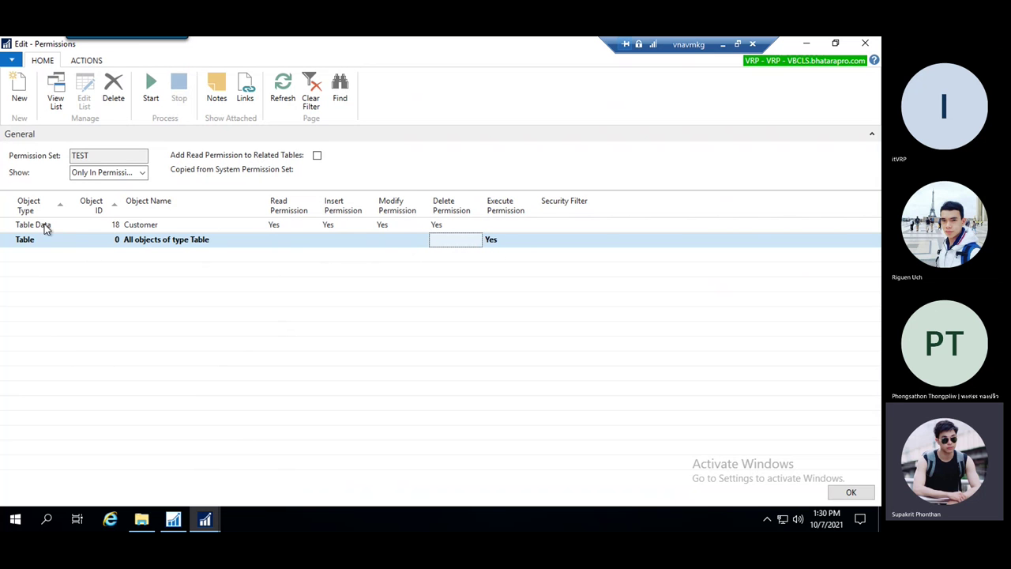
- Delete the permission line for all objects of type Table
left_click(113, 227)
left_click(89, 246)
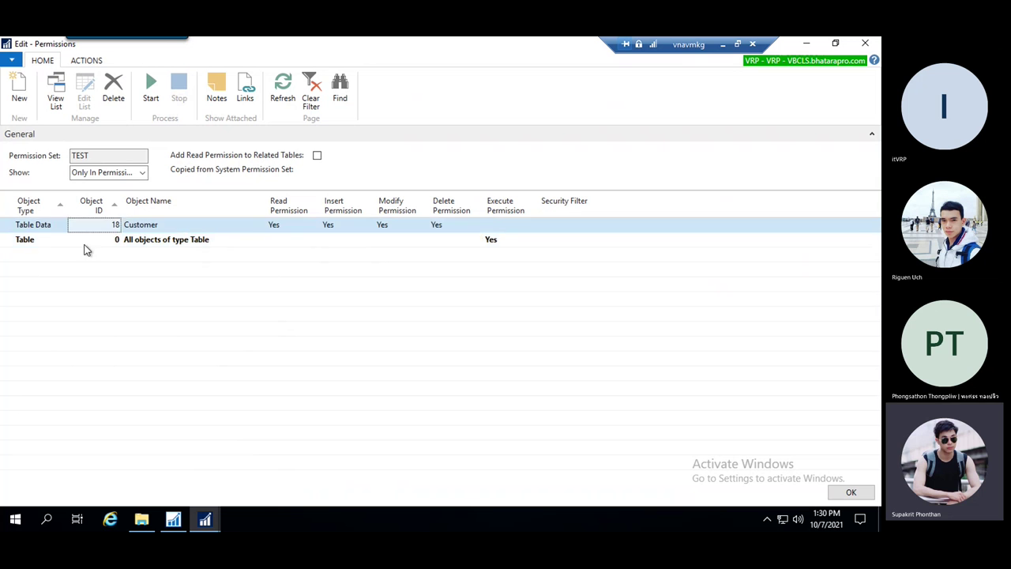
left_click(68, 239)
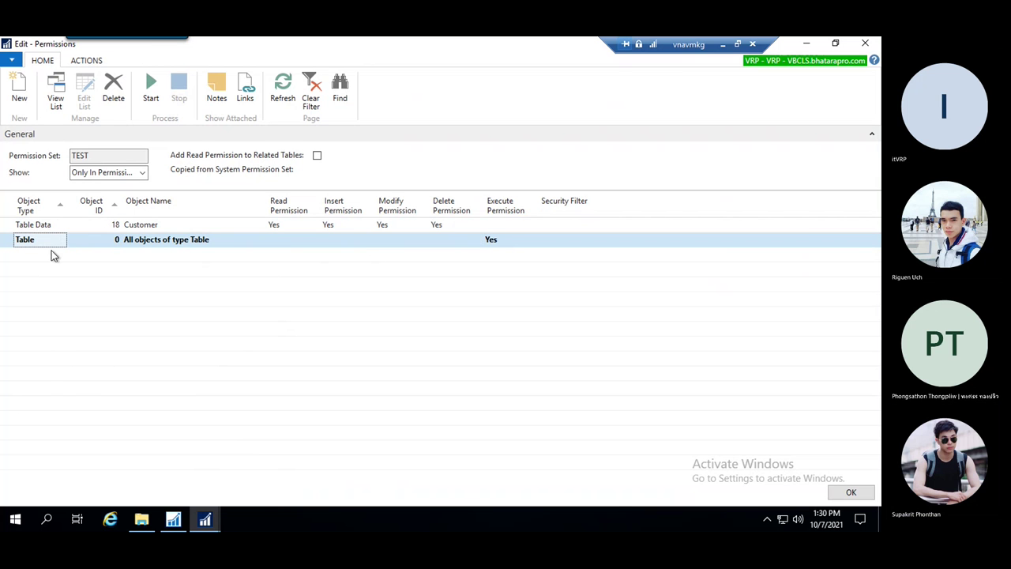
right_click(49, 239)
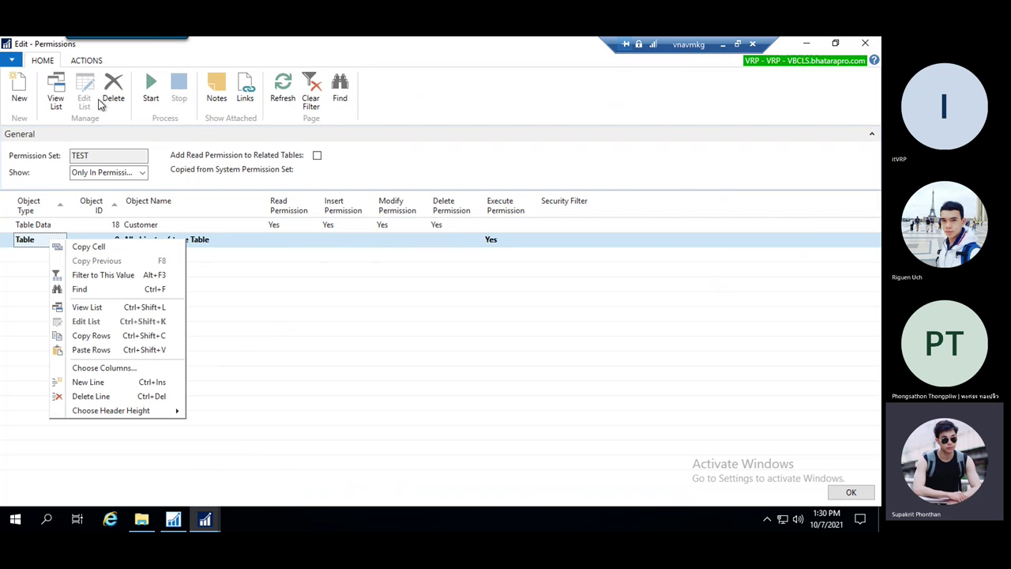
left_click(115, 91)
left_click(412, 294)
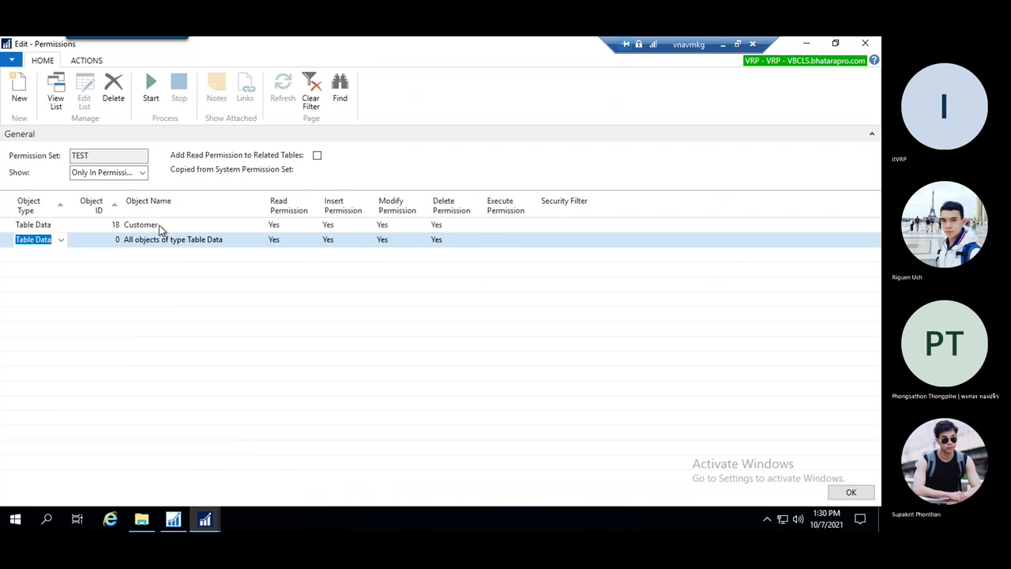
- Delete the Customer table data permission line
right_click(166, 225)
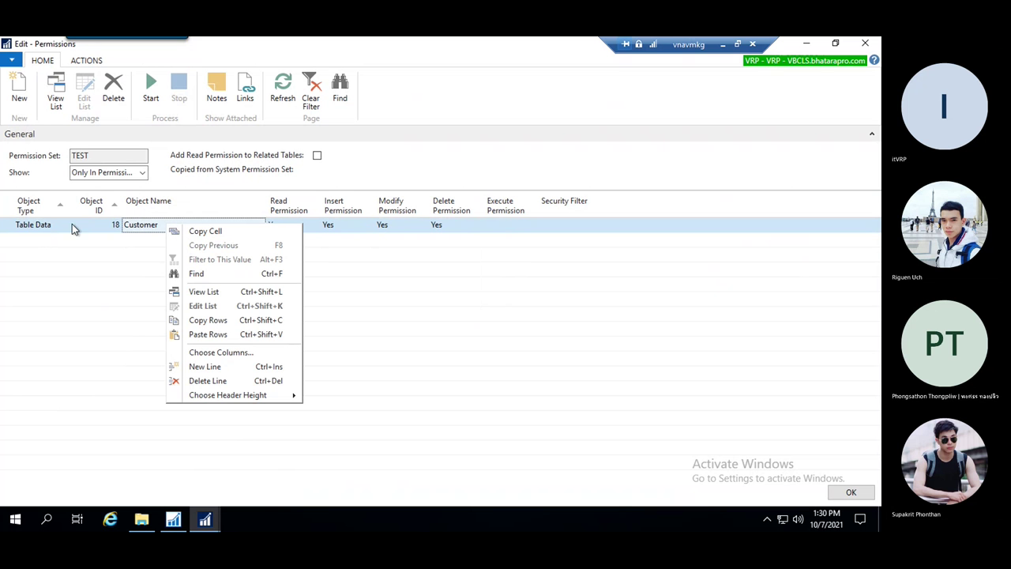
left_click(113, 93)
left_click(399, 294)
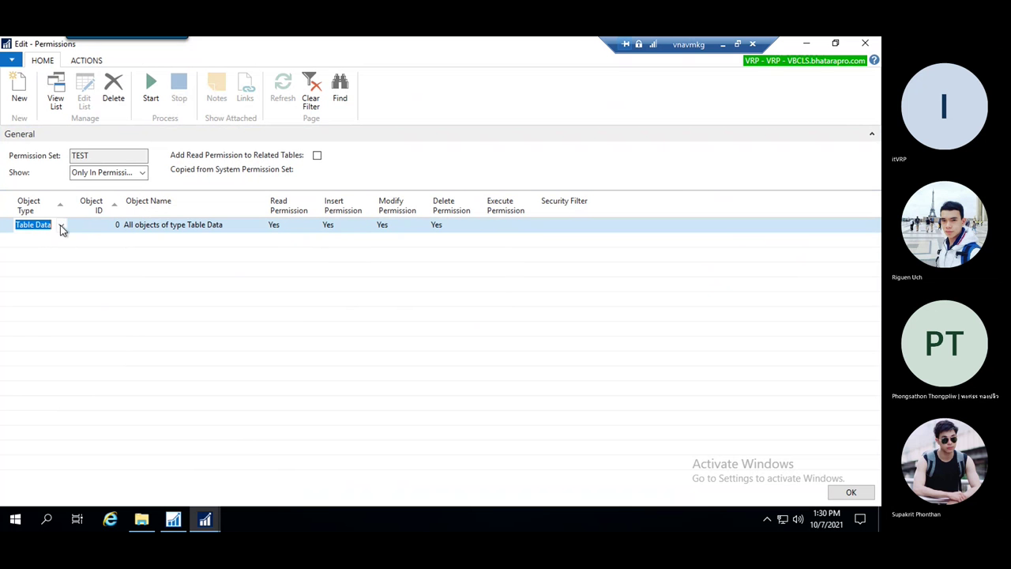
- Add a permission line, switching its object type to Table and back to Table Data for all objects
left_click(62, 226)
left_click(49, 259)
left_click(60, 225)
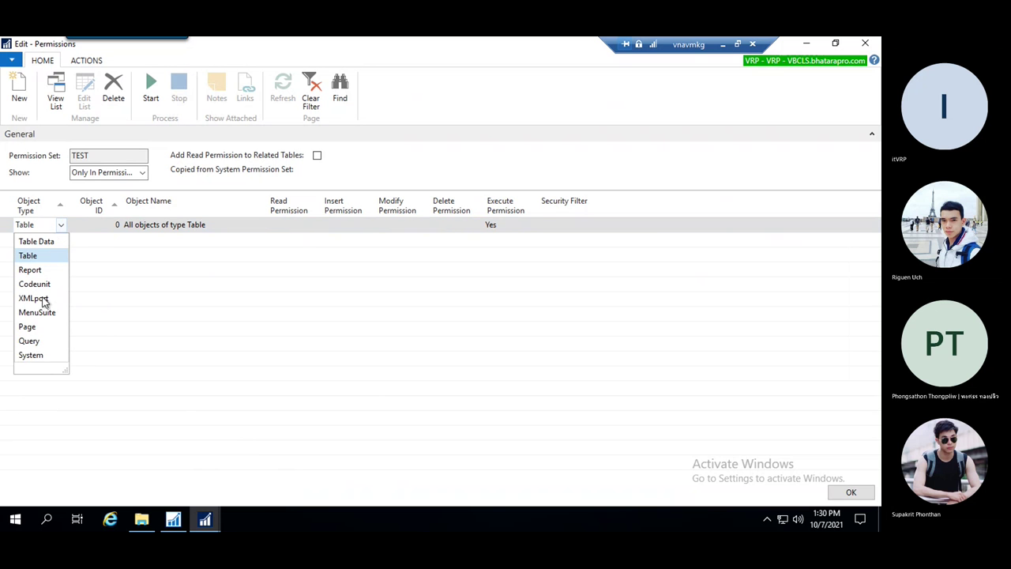
left_click(38, 242)
left_click(156, 244)
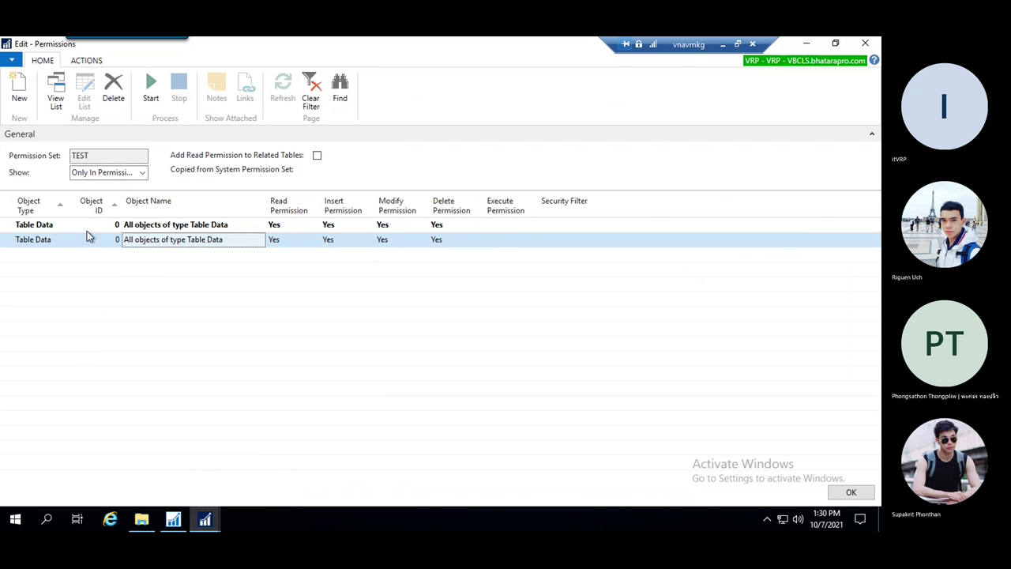
- Delete the permission line for all objects of type Table Data
left_click(72, 225)
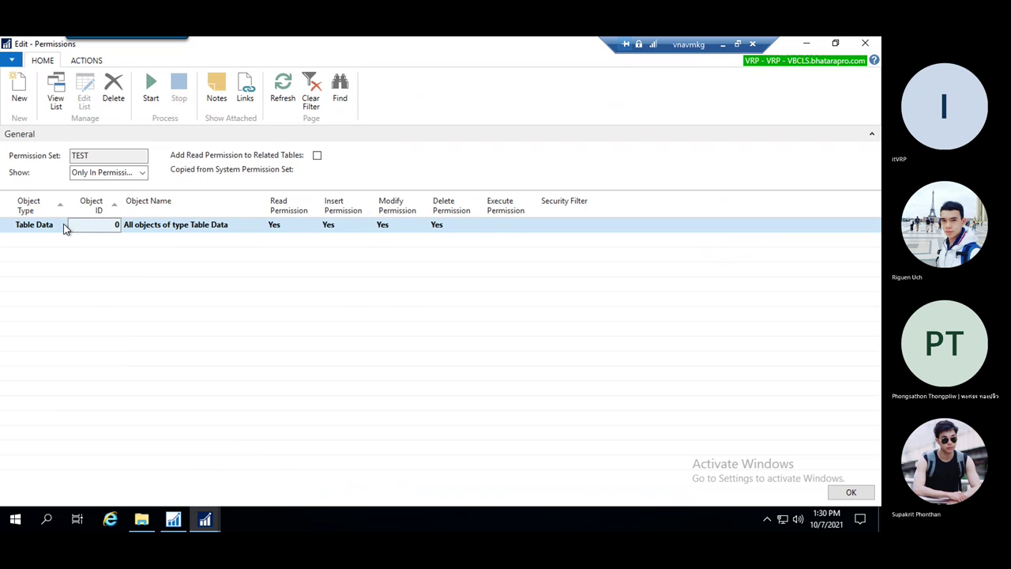
right_click(75, 226)
left_click(103, 382)
left_click(431, 298)
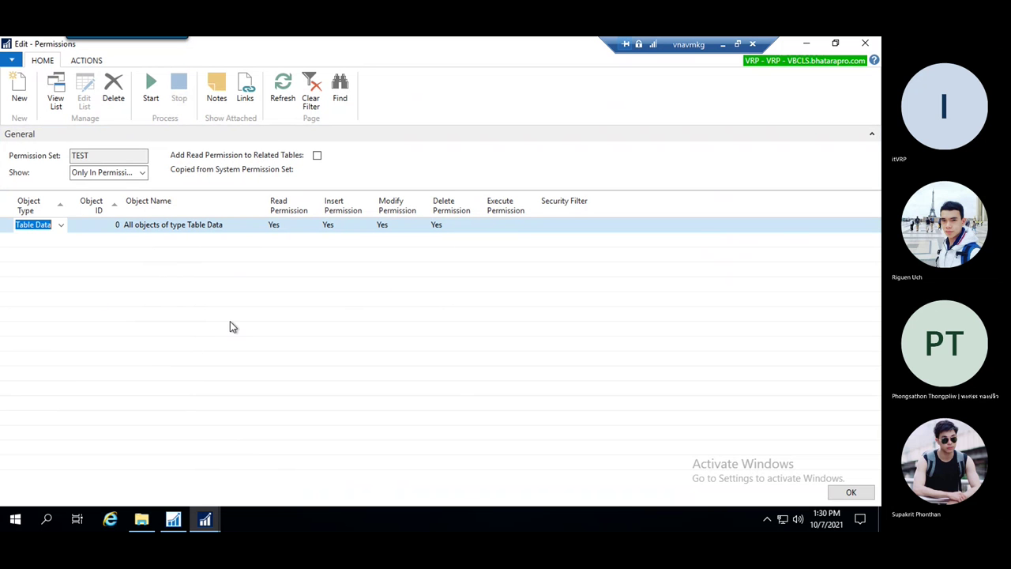
- Set the new Table Data permission line to object ID 18, Customer
left_click(62, 226)
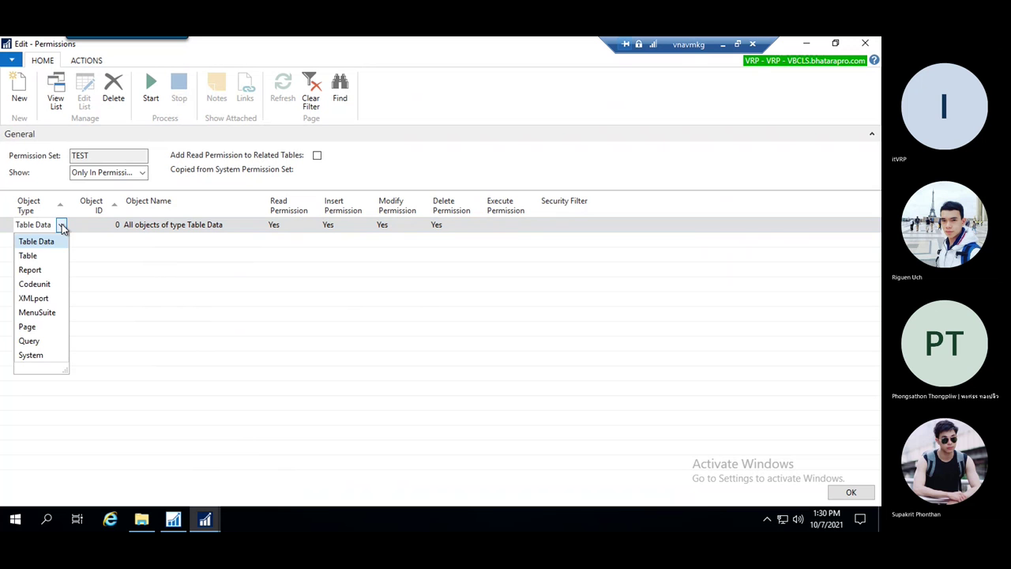
left_click(49, 242)
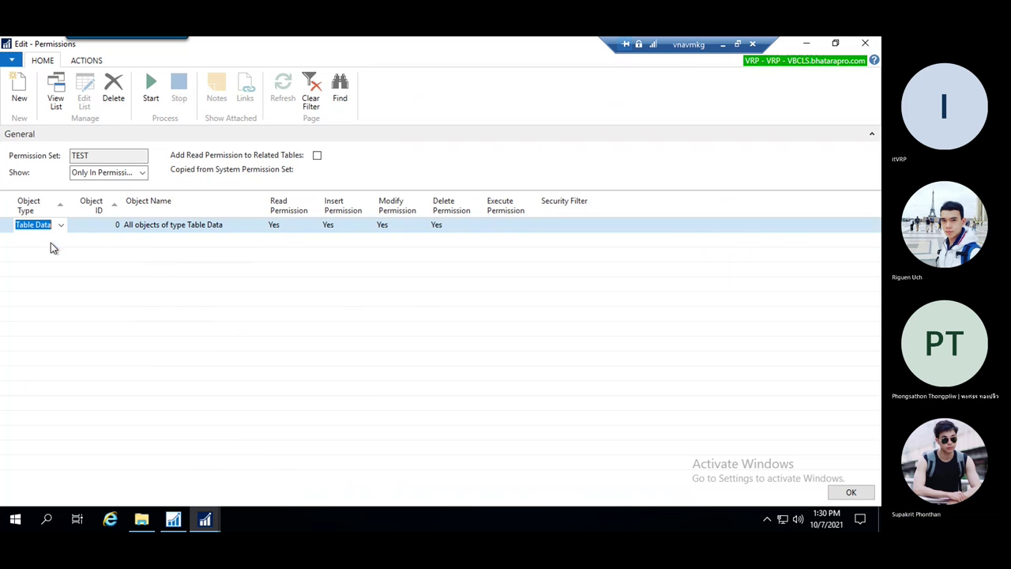
left_click(97, 225)
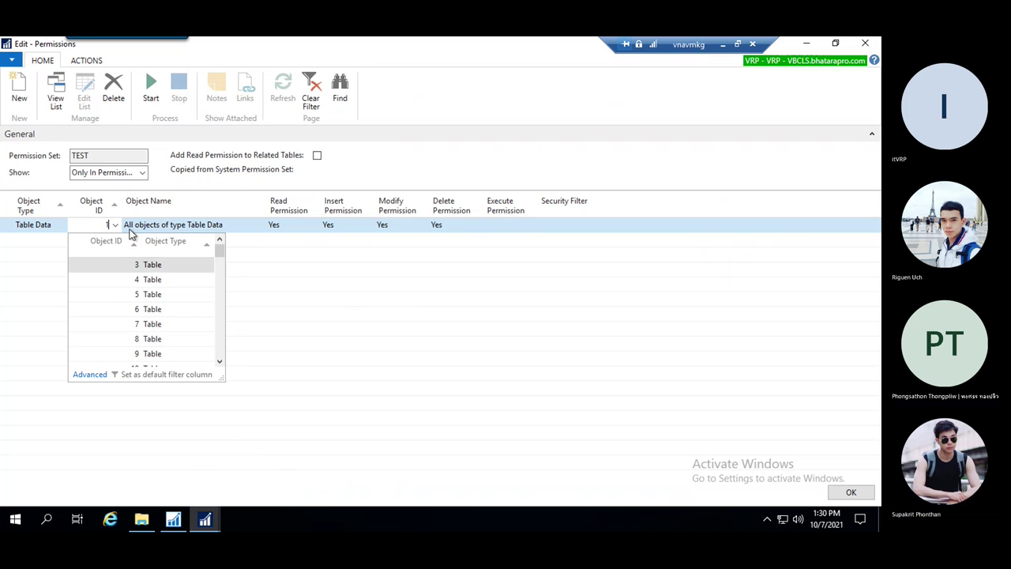
key("Return")
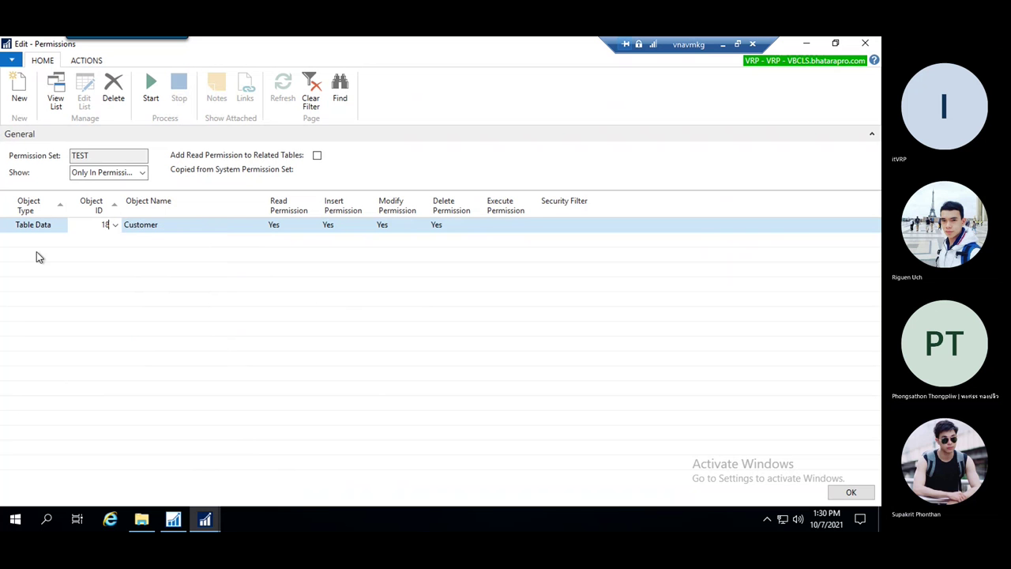
- Add permission lines for all objects of type Report and all objects of type Page
left_click(49, 241)
left_click(60, 240)
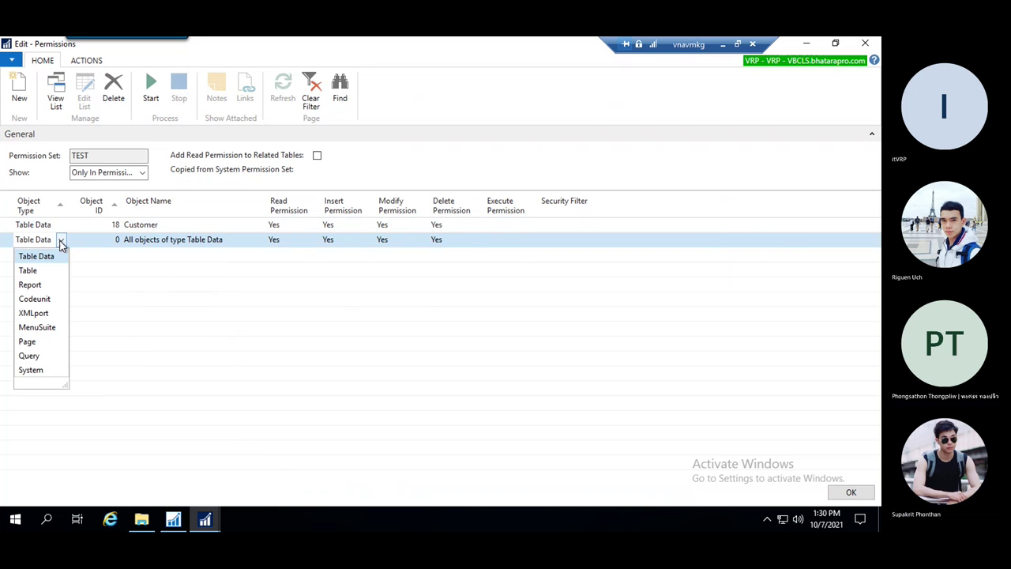
left_click(41, 284)
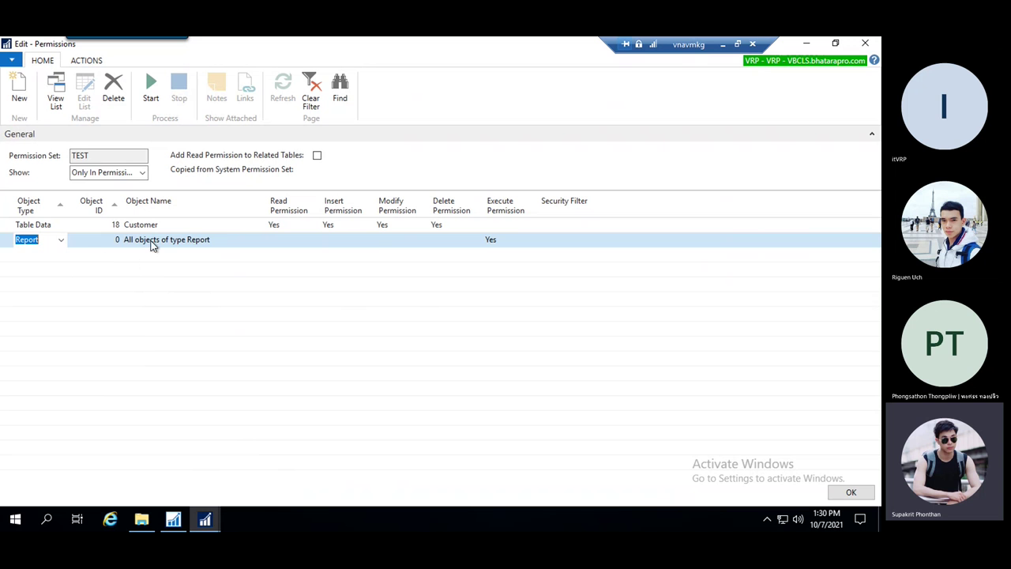
left_click(61, 255)
left_click(61, 256)
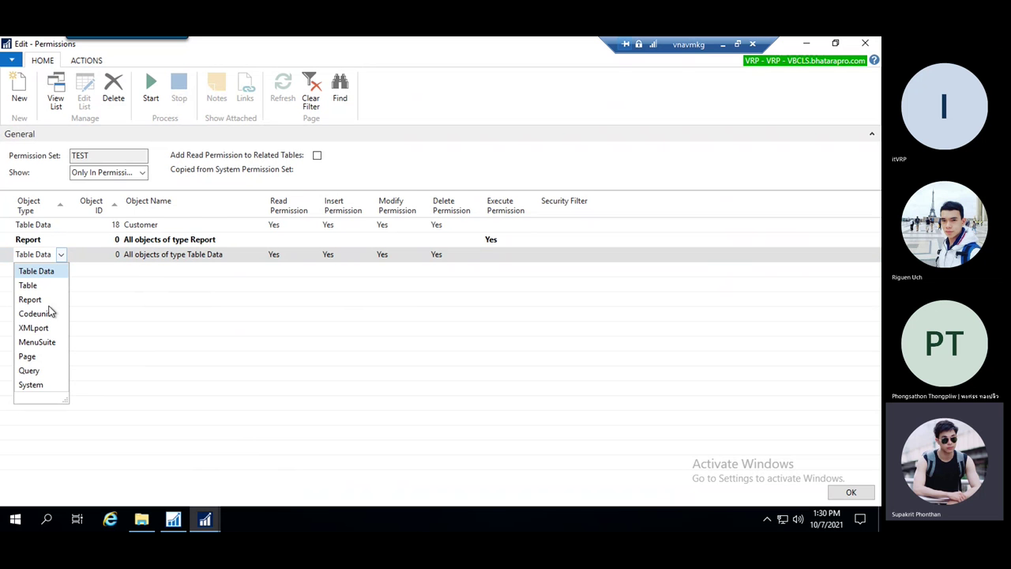
left_click(41, 354)
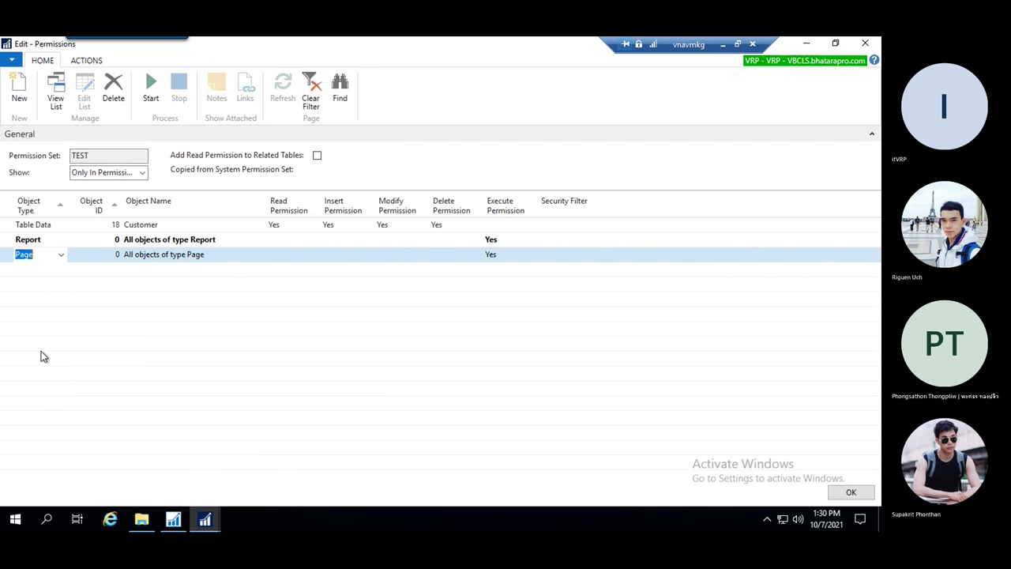
- Examine the Report and Page permission lines and the available Execute Permission options
left_click(79, 241)
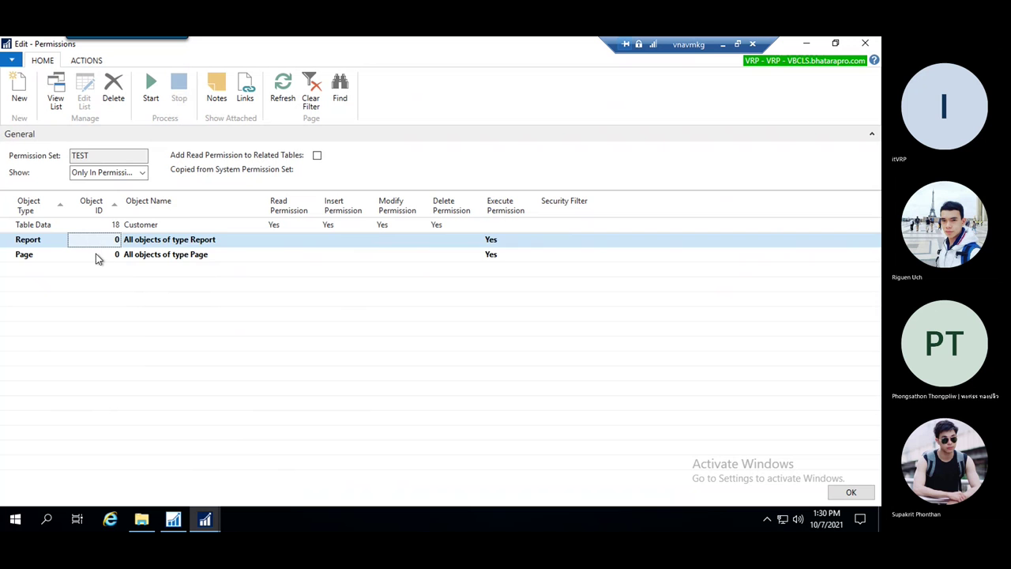
left_click(98, 258)
left_click(196, 241)
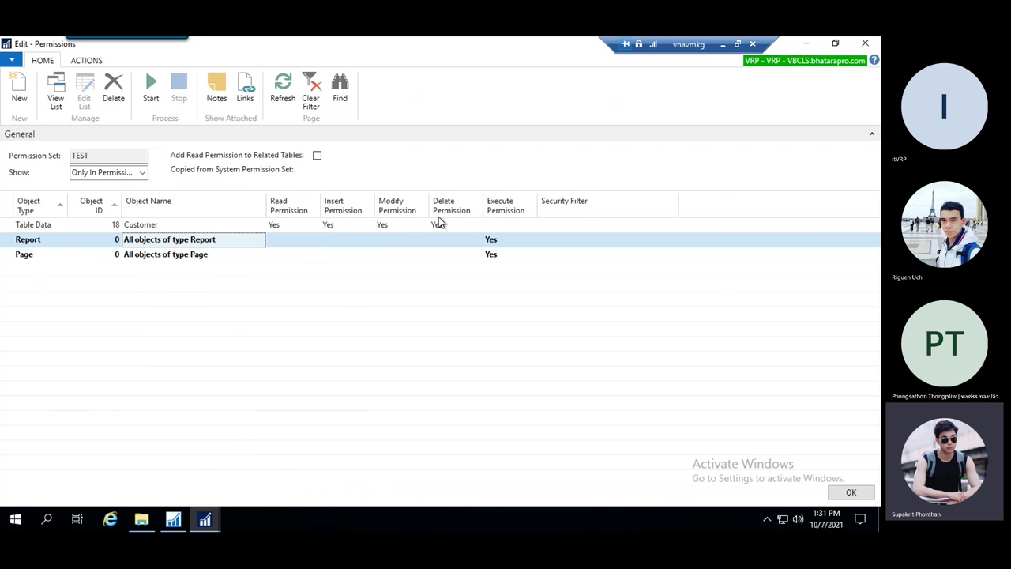
left_click(88, 256)
left_click(58, 253)
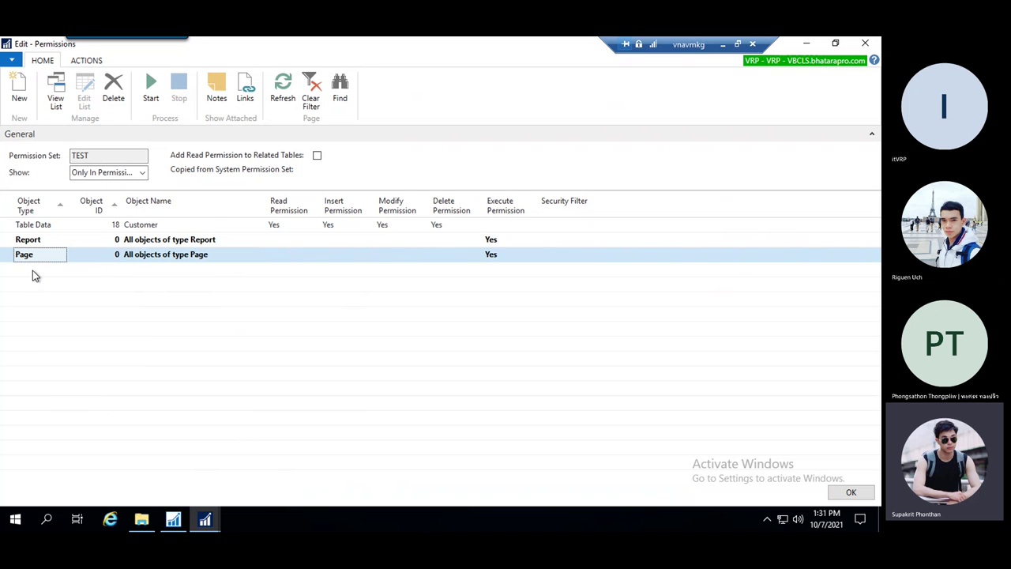
left_click(32, 269)
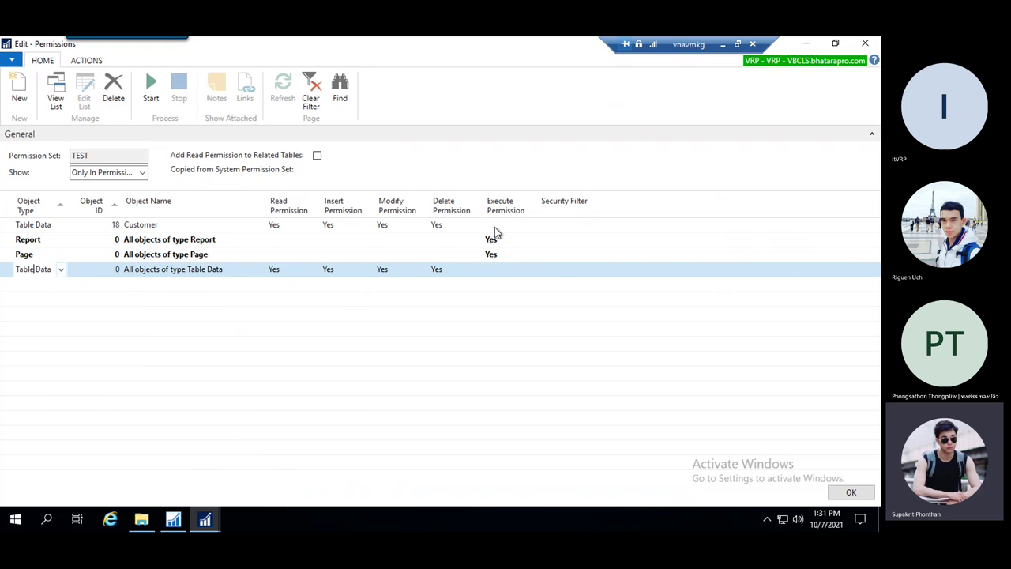
left_click(497, 240)
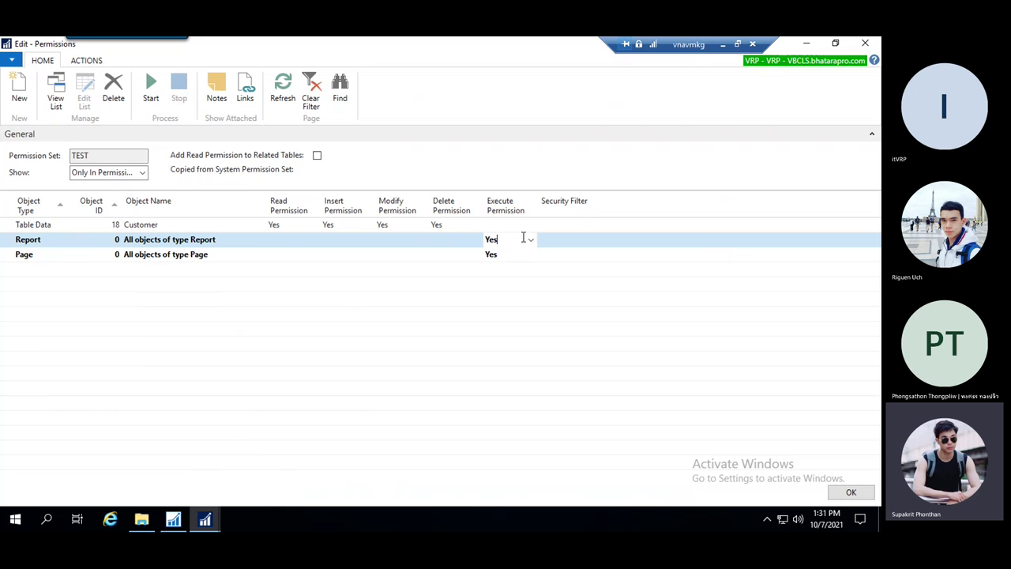
left_click(532, 241)
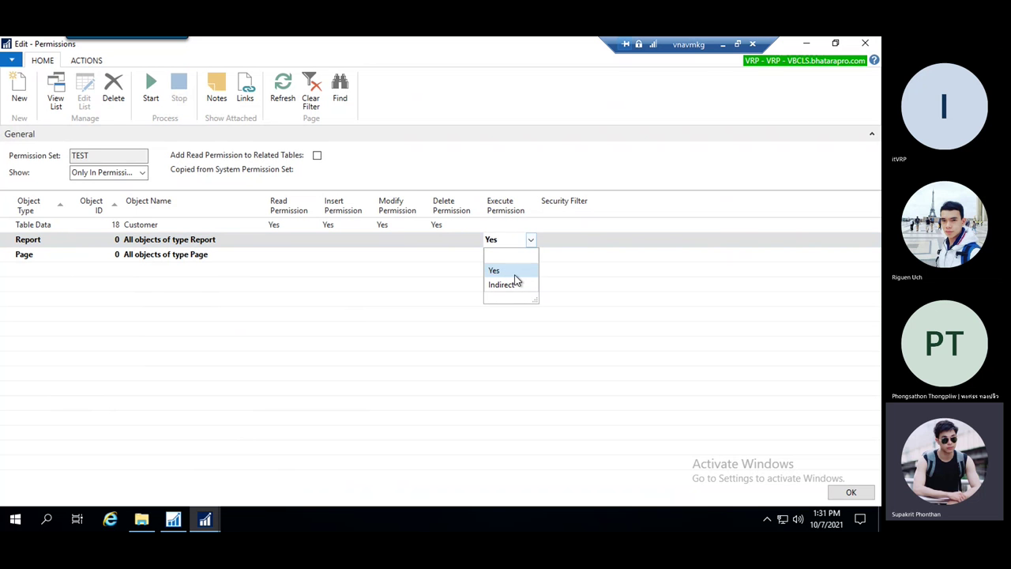
left_click(400, 241)
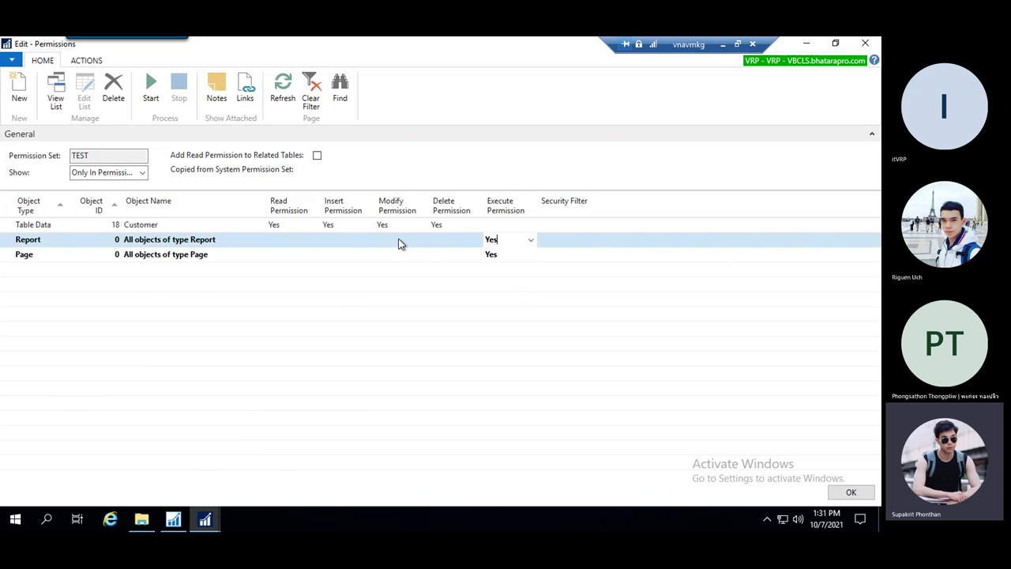
- Add a permission line for all objects of type Codeunit
left_click(53, 269)
left_click(64, 270)
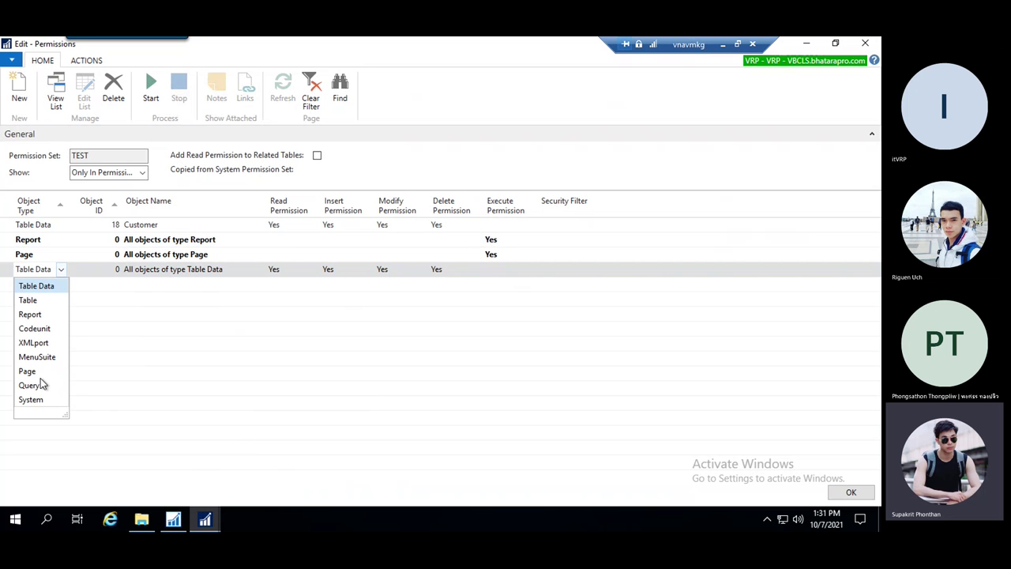
left_click(40, 329)
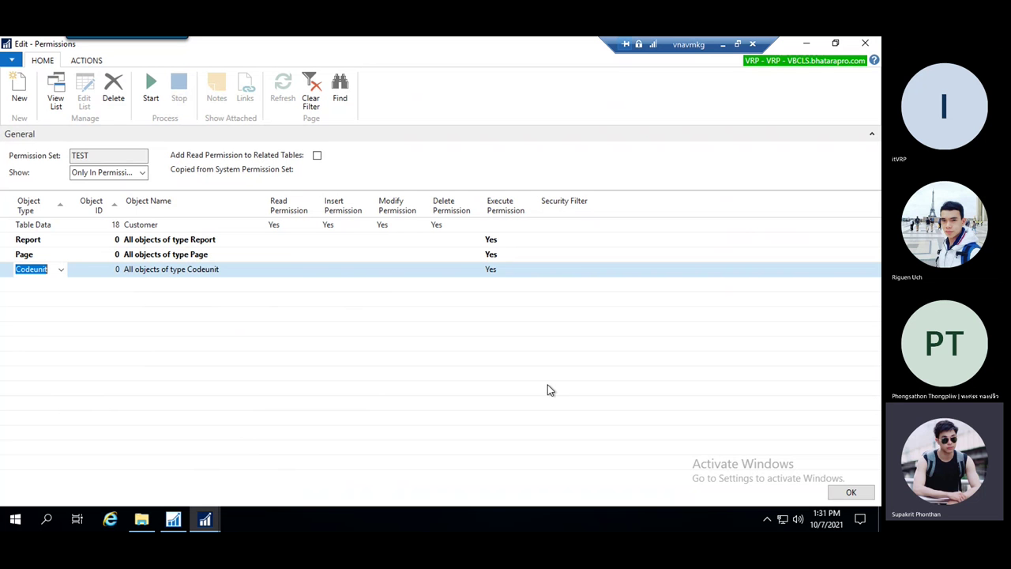
left_click(507, 269)
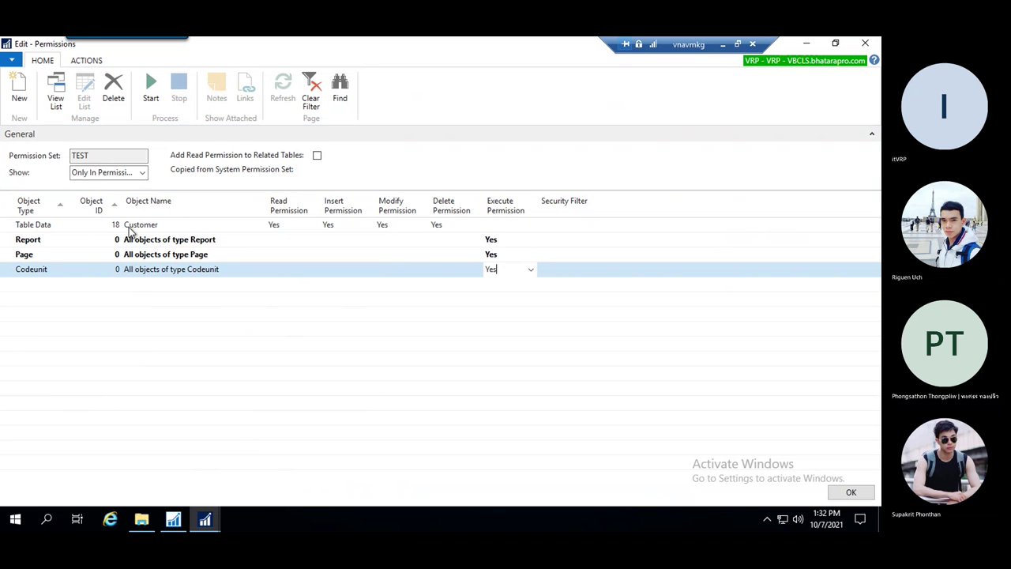
- Delete the Report, Page and Codeunit permission lines together
left_click_drag(49, 263, 57, 239)
left_click(113, 89)
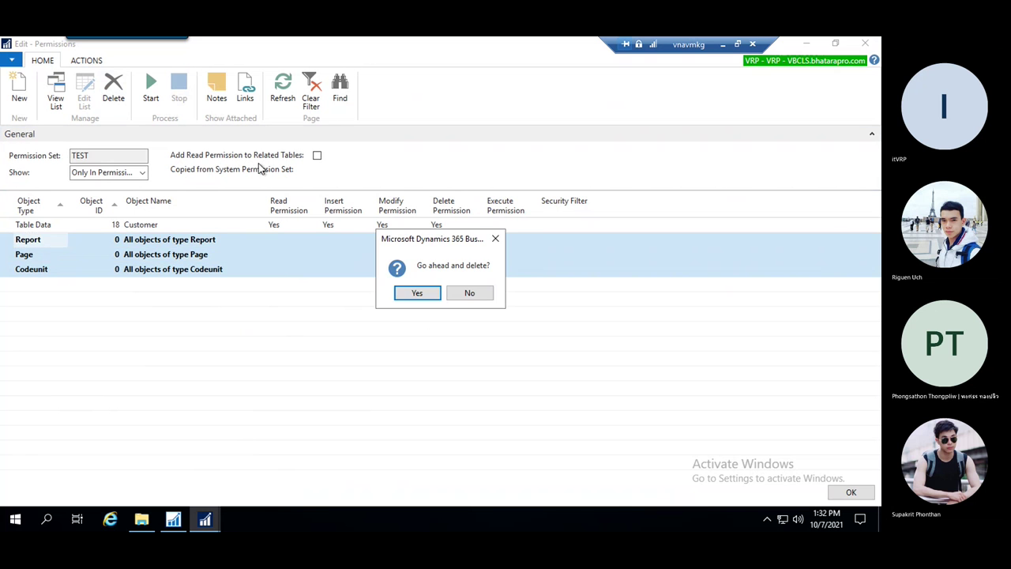
left_click(419, 293)
- Add a Table Data permission line for object ID 3, Payment Terms
left_click(85, 240)
left_click(102, 241)
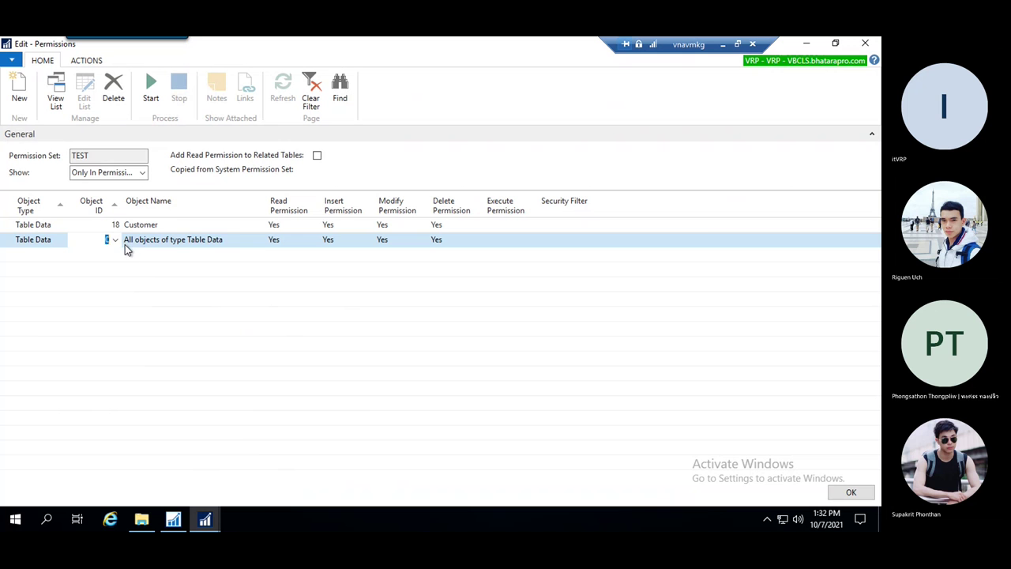
type("3")
key("Tab")
- Clear the Insert Permission on the Customer line, and set it back to Yes
left_click(209, 228)
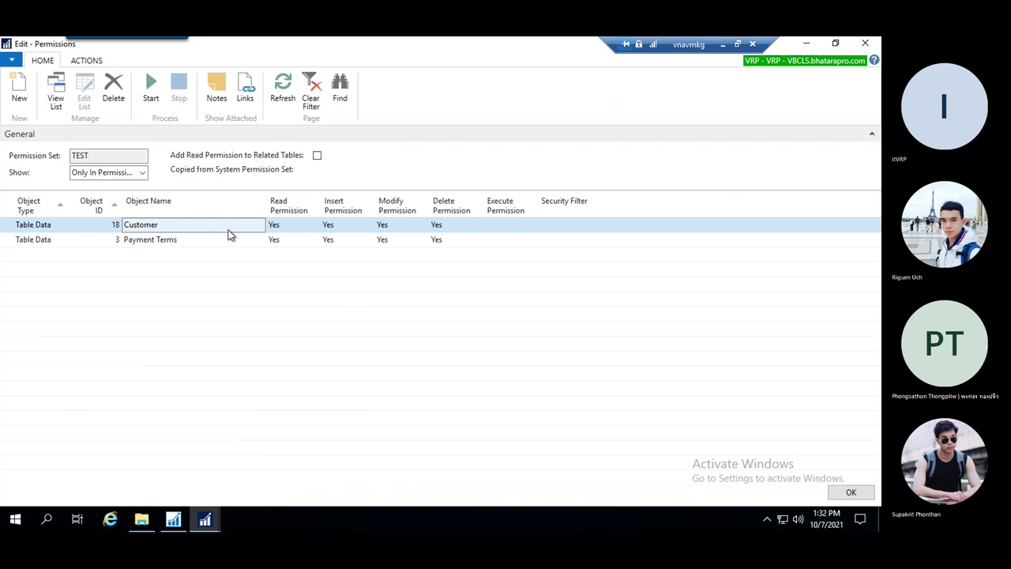
key("Tab")
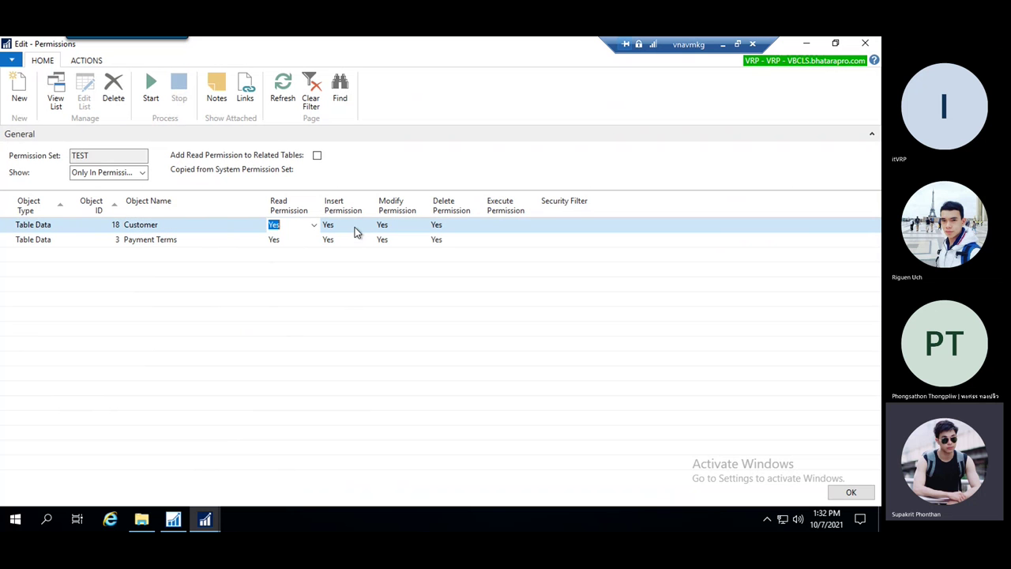
left_click(354, 227)
left_click(276, 226)
key("Tab")
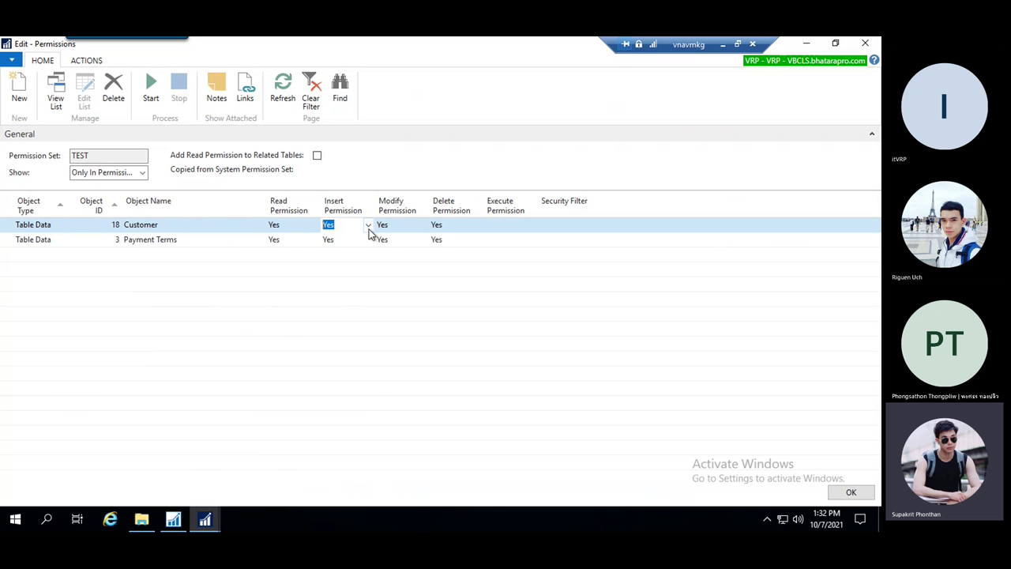
left_click(368, 225)
left_click(352, 241)
left_click(411, 225)
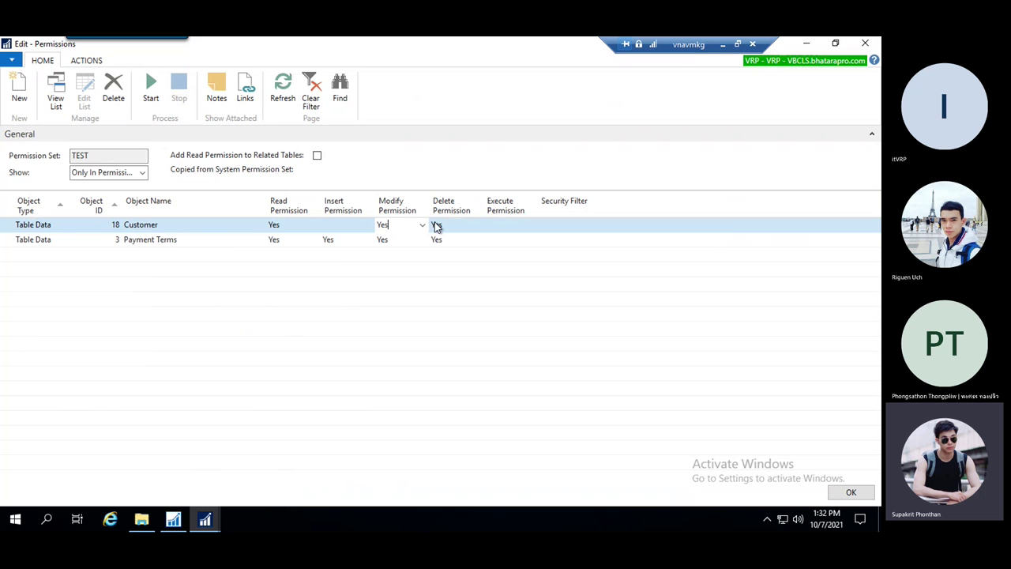
left_click(345, 224)
left_click(368, 225)
left_click(331, 255)
left_click(396, 224)
- Clear the Delete Permission on the Customer and Payment Terms lines
left_click(442, 226)
double_click(442, 227)
key("BackSpace")
left_click(447, 241)
double_click(446, 241)
key("BackSpace")
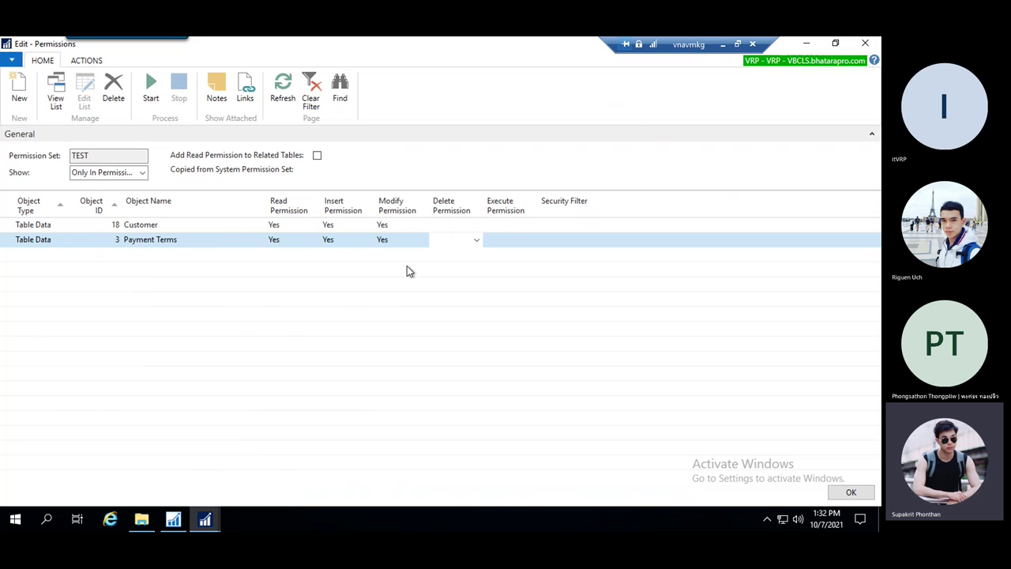
- Delete the Customer and Payment Terms permission lines from the TEST set and close its permissions
left_click(241, 227)
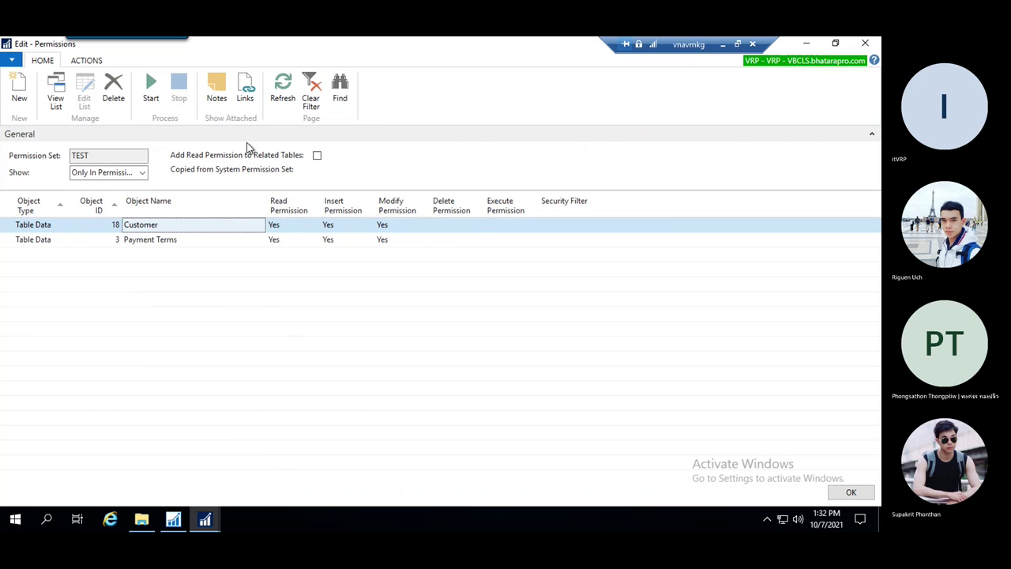
left_click(215, 241, "shift")
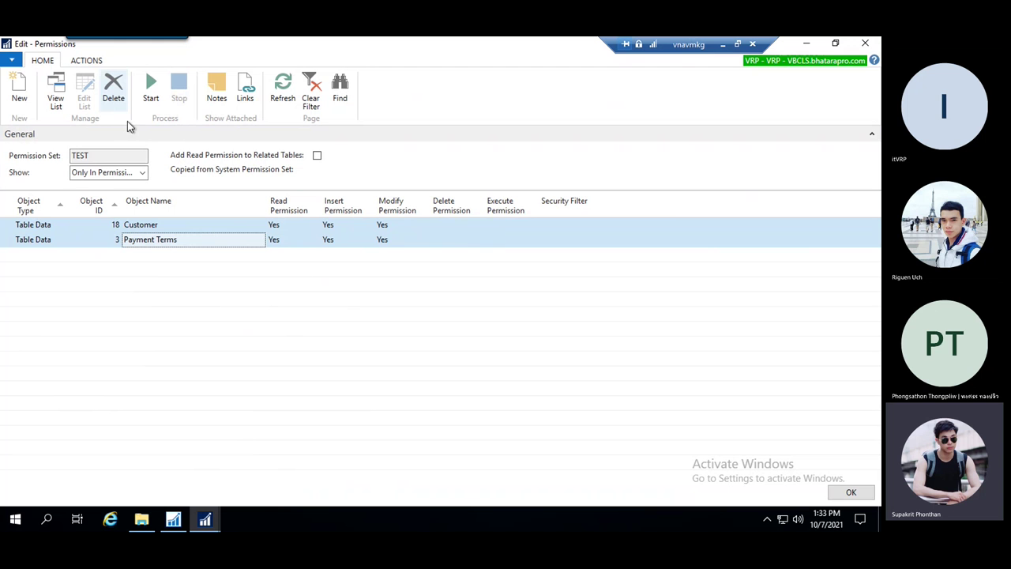
left_click(117, 99)
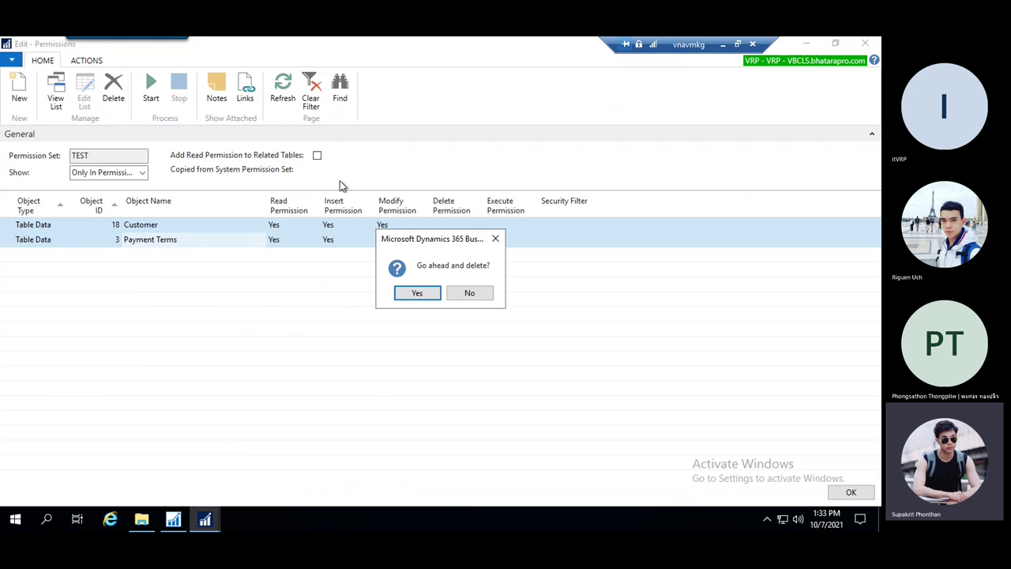
left_click(418, 292)
key("Escape")
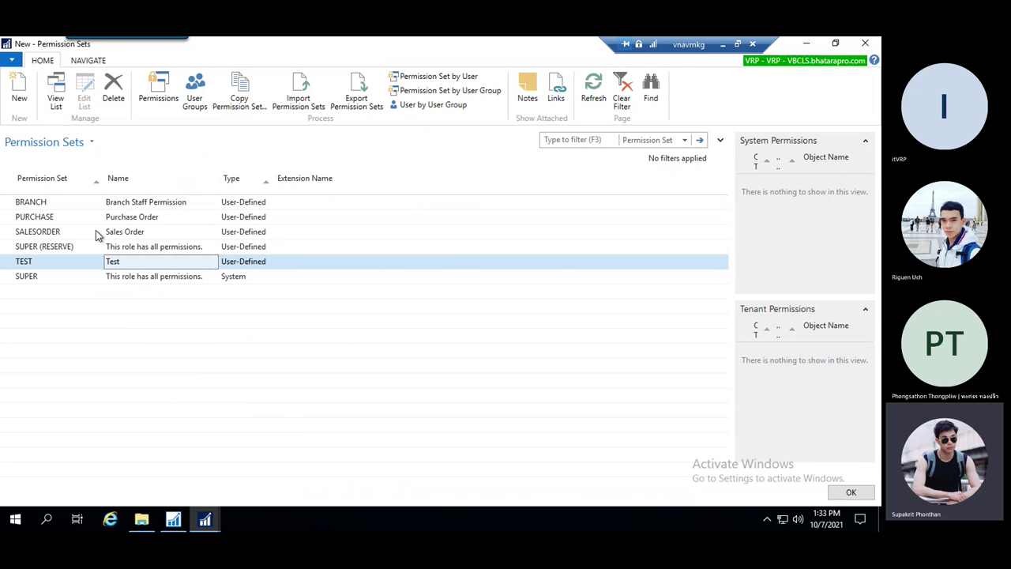
- Review the object permissions of the PURCHASE and SALESORDER permission sets
left_click(126, 234)
left_click(196, 217)
left_click(158, 95)
key("Escape")
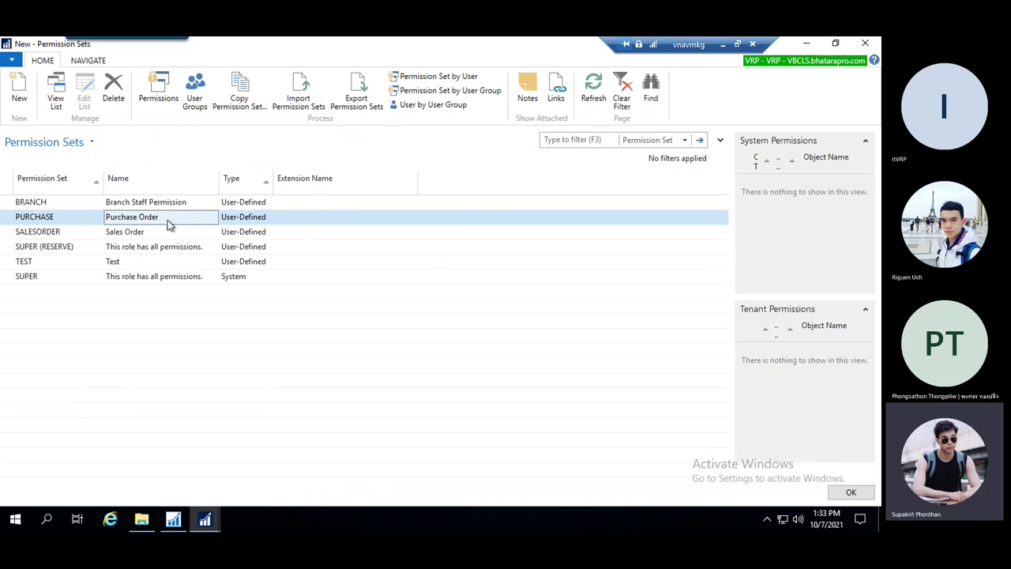
left_click(163, 230)
left_click(158, 86)
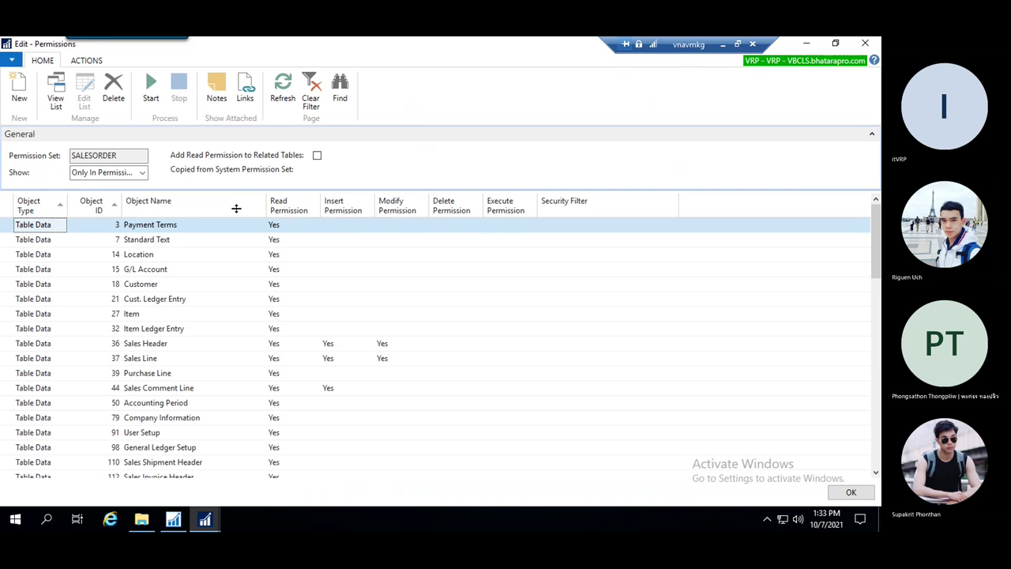
key("Escape")
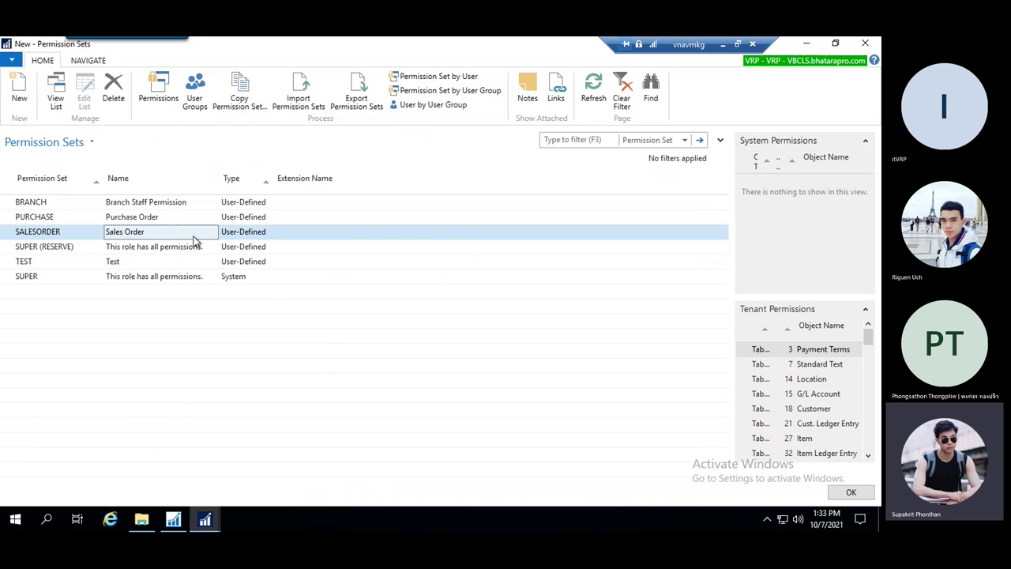
- Copy the SALESORDER permission set into a new permission set named Sales Team2
left_click(177, 219)
key("Down")
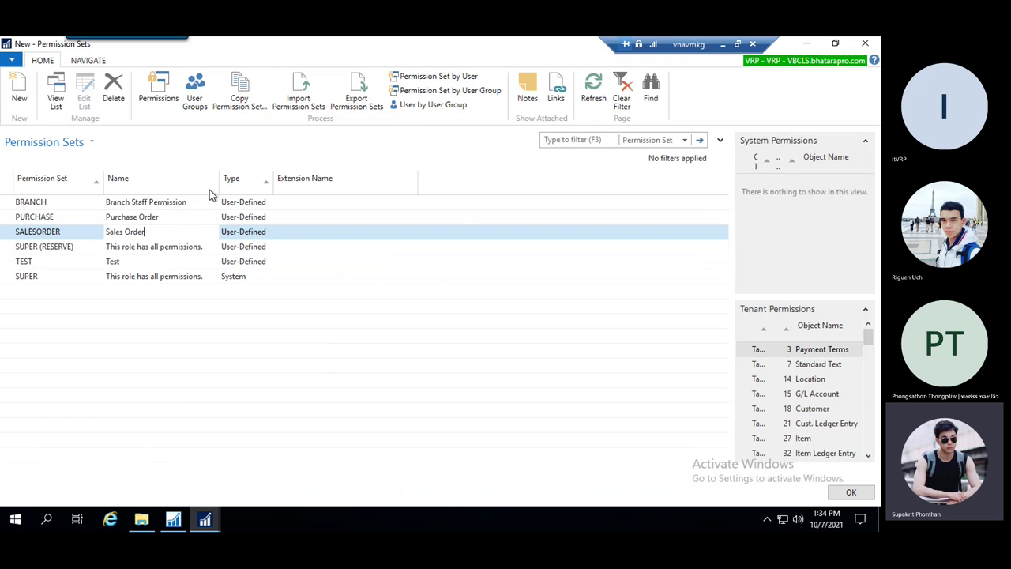
left_click(280, 230)
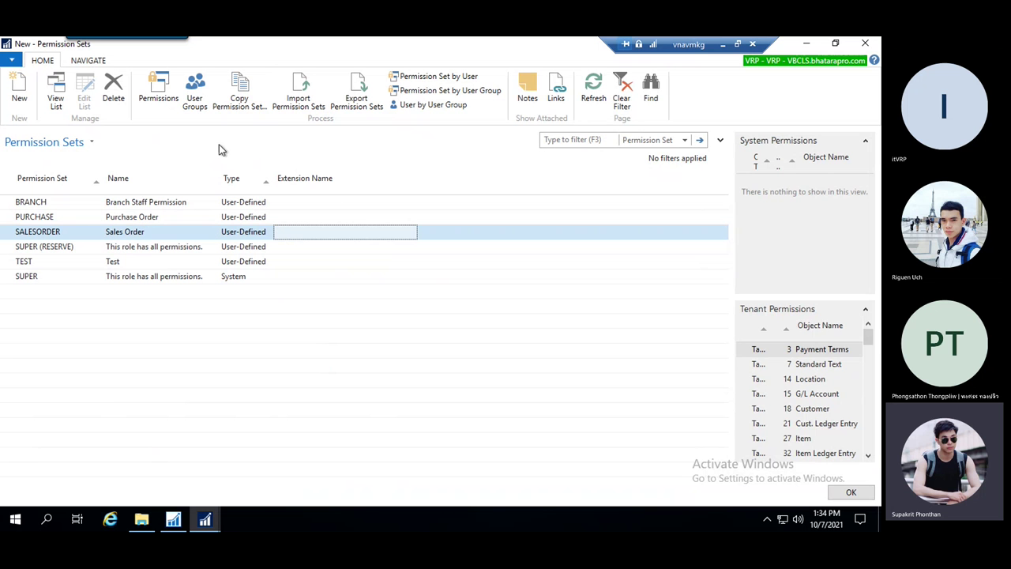
left_click(241, 93)
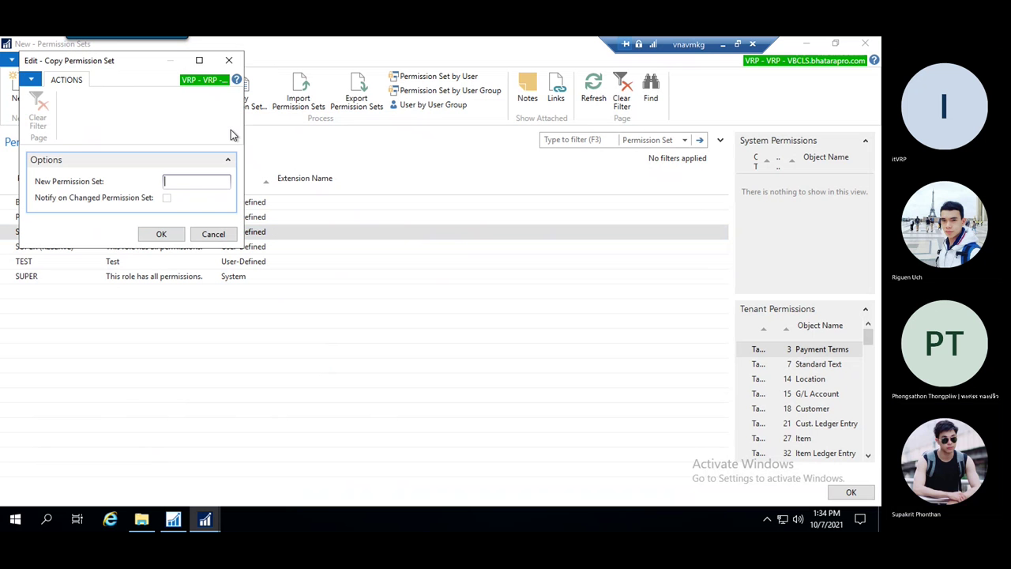
left_click_drag(245, 245, 366, 294)
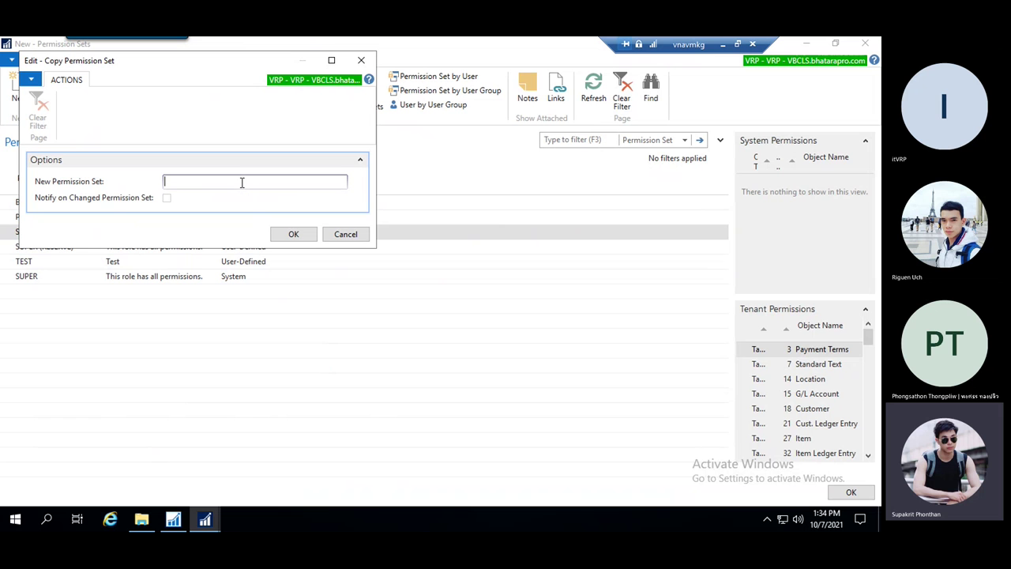
type("Sales")
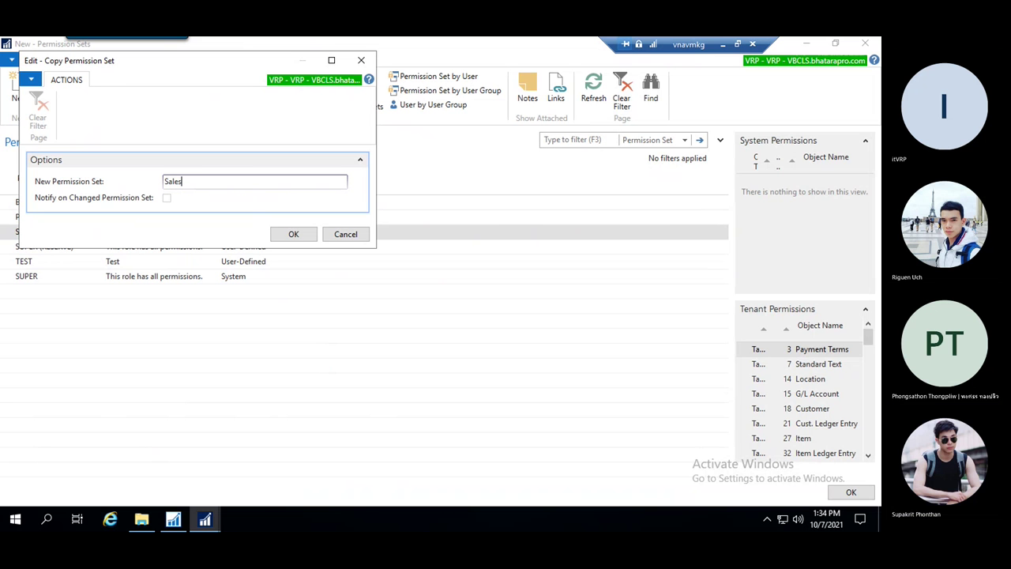
type(" Team2")
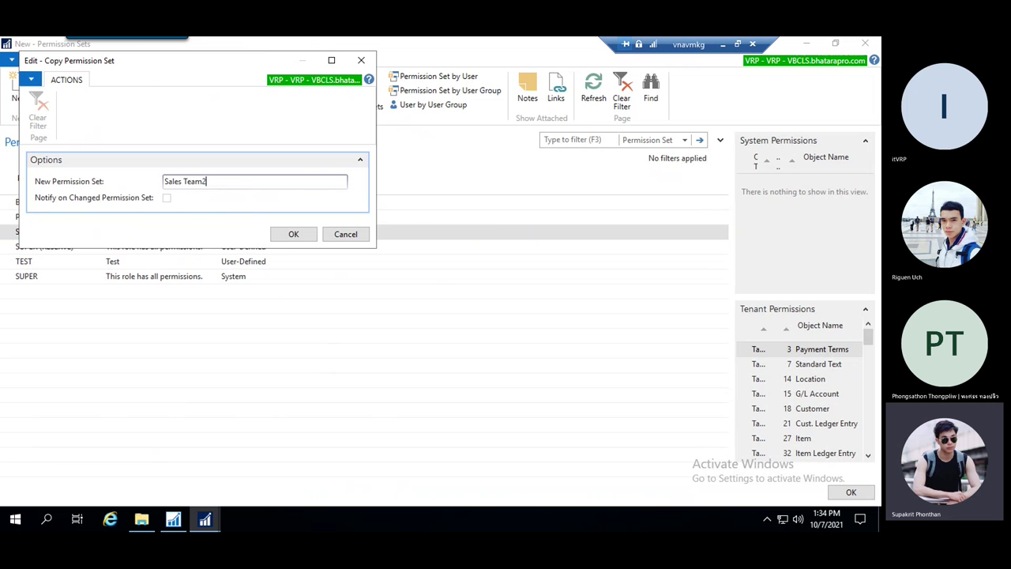
left_click(291, 234)
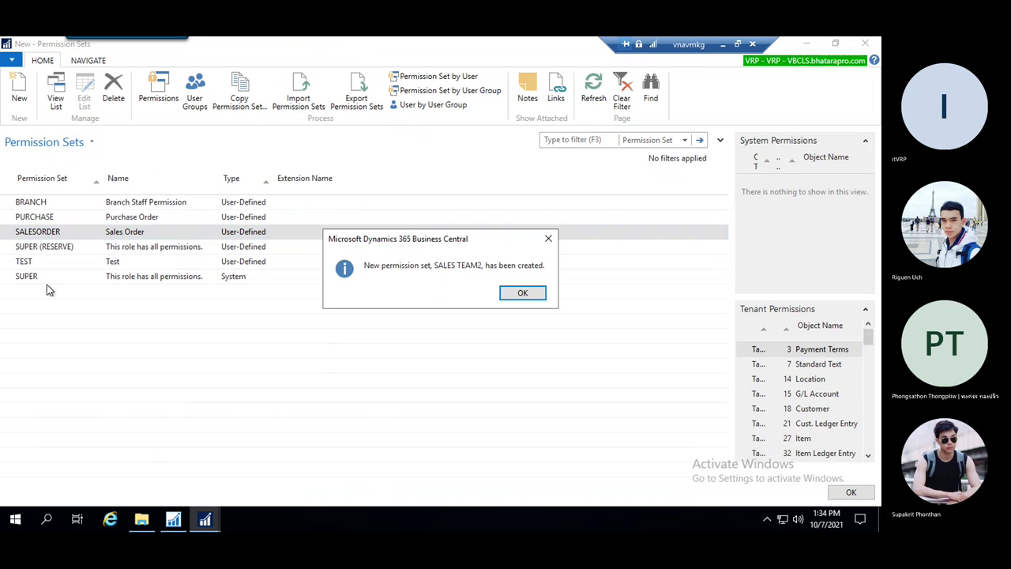
left_click(528, 294)
left_click(78, 234)
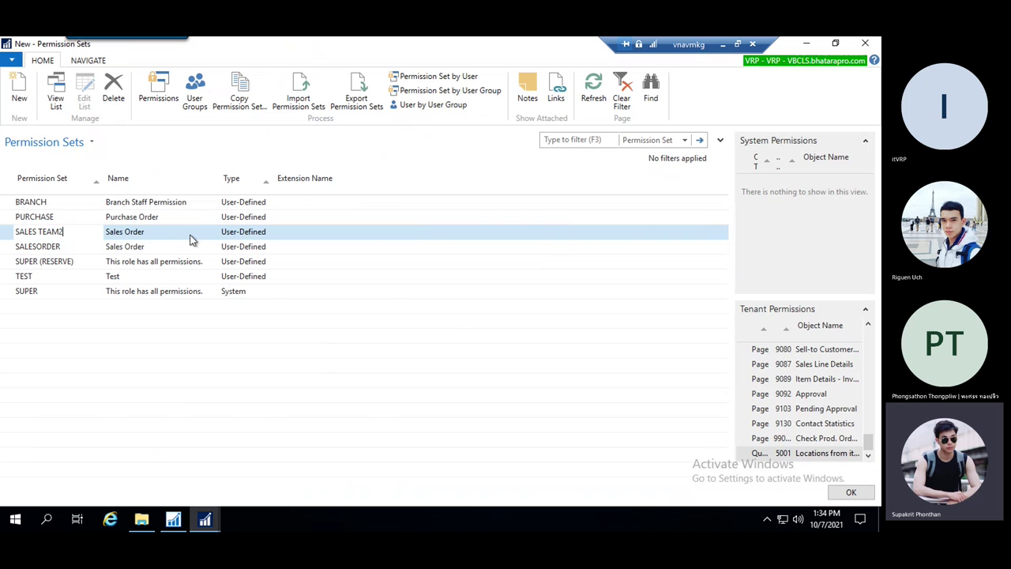
- Clear the Modify Permission on the Sales Header and Sales Line lines of the SALESORDER permission set
left_click(135, 246)
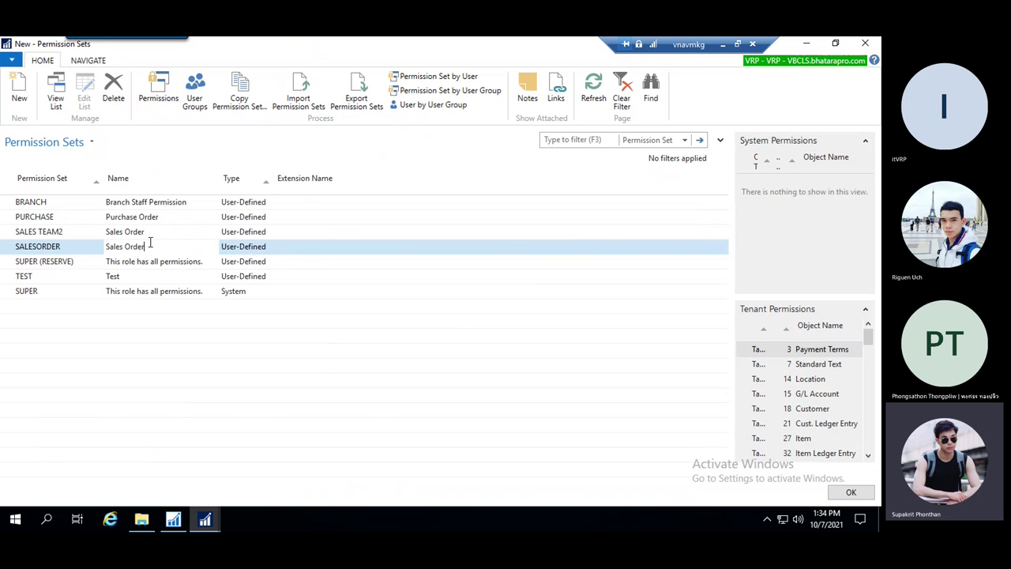
left_click(166, 95)
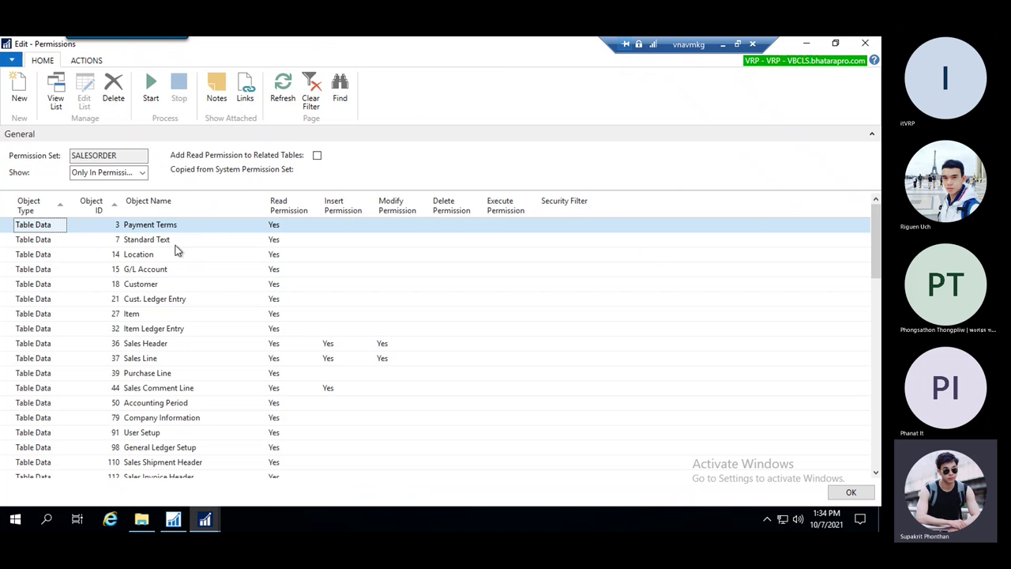
scroll(209, 273, "down", 2)
scroll(229, 283, "up", 2)
left_click(345, 350)
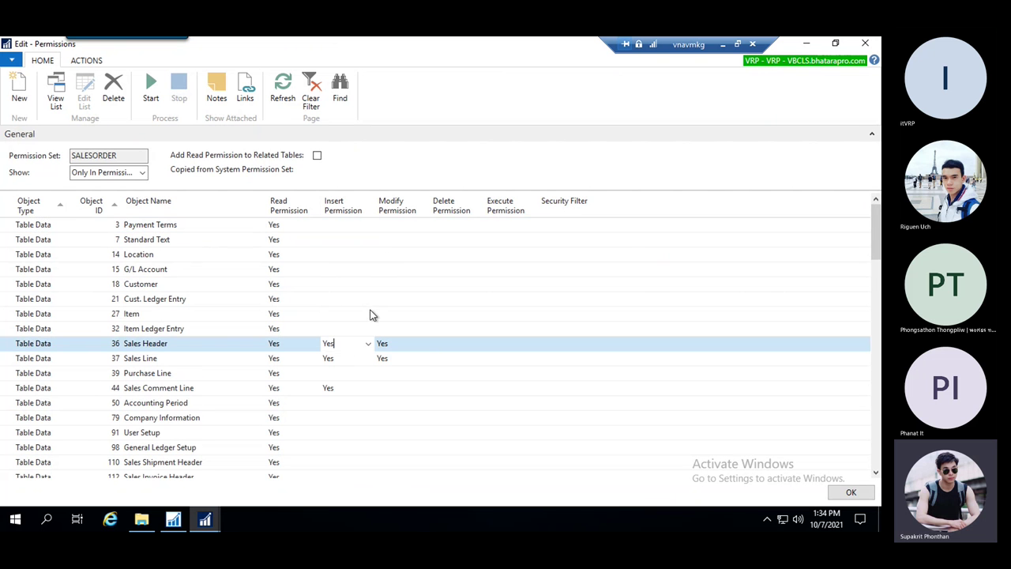
left_click(195, 350)
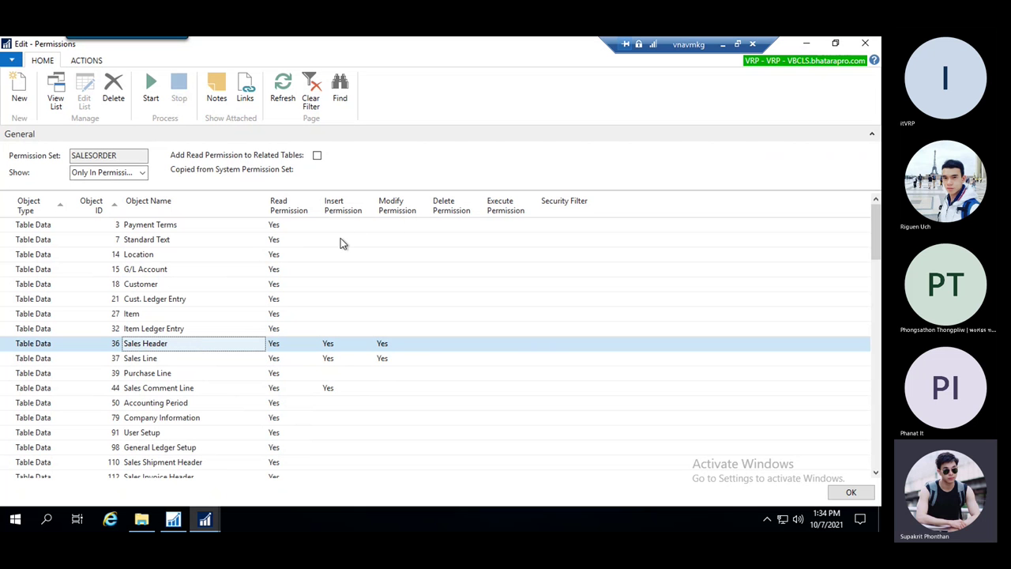
left_click(394, 343)
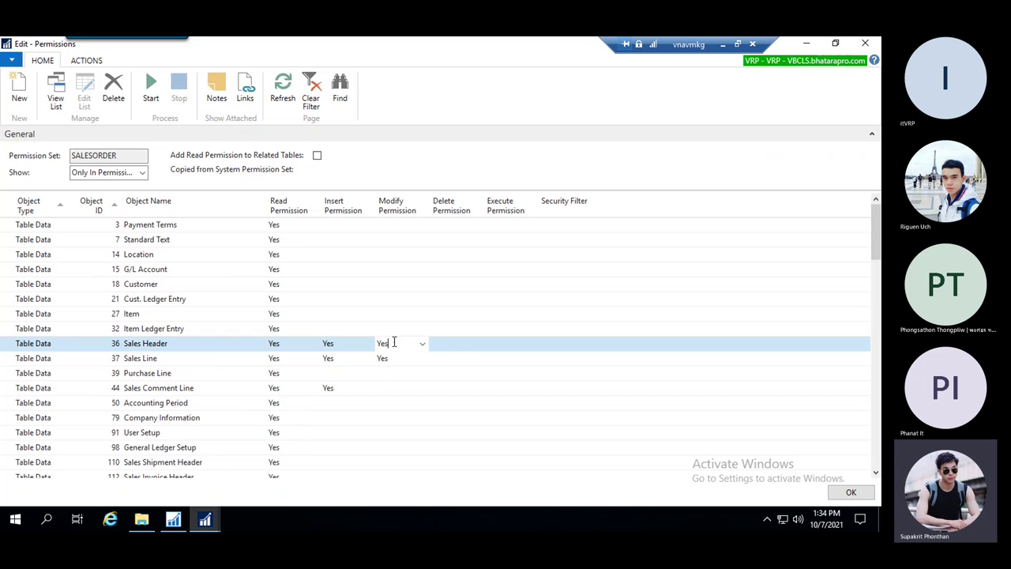
left_click(423, 344)
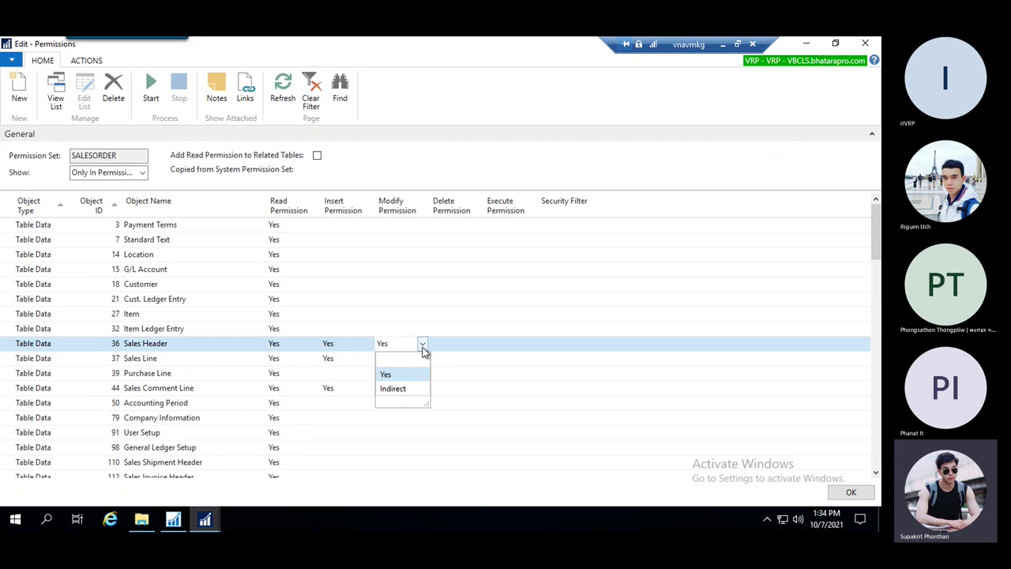
left_click(401, 361)
left_click(397, 358)
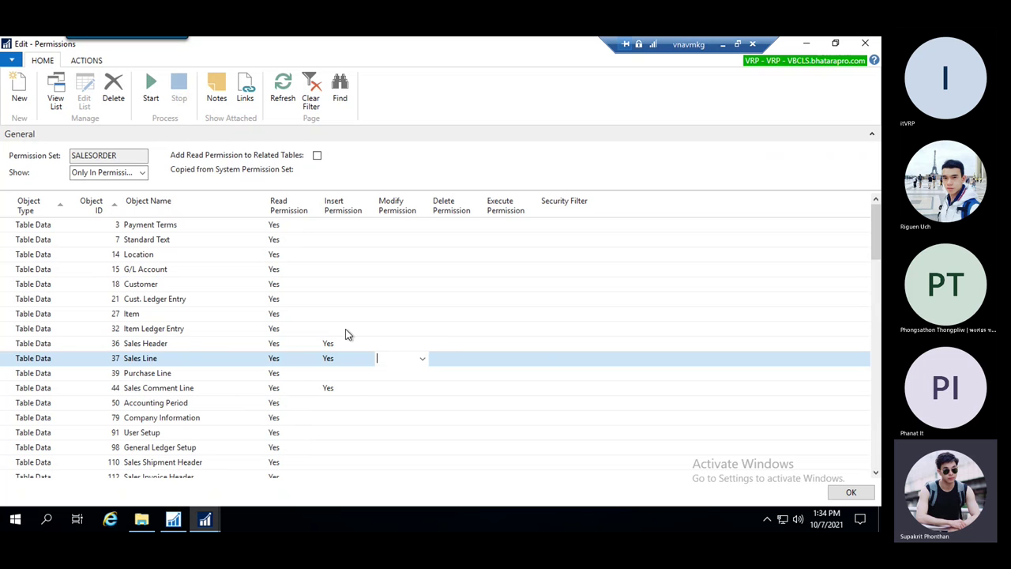
left_click(187, 345)
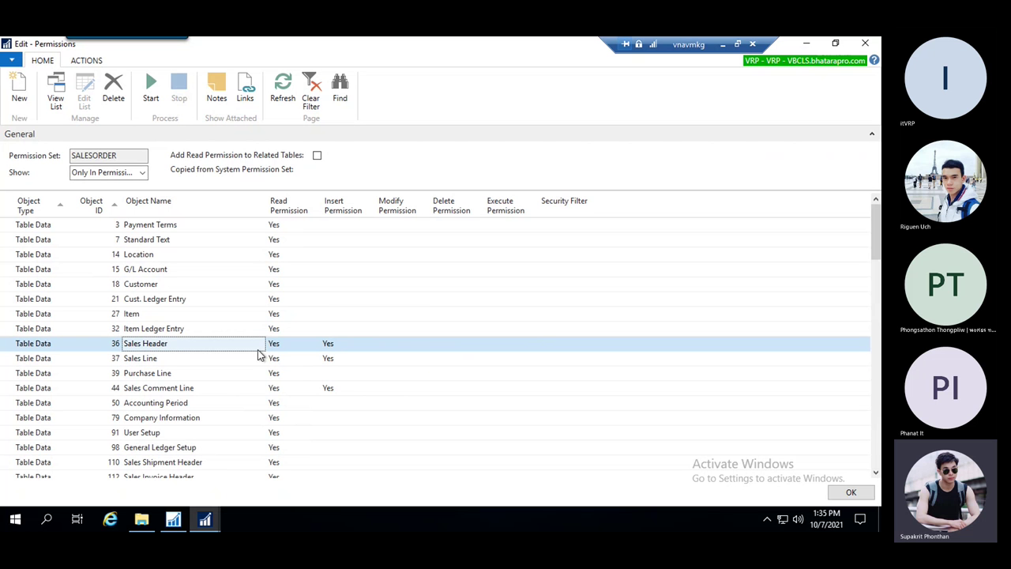
left_click(185, 362)
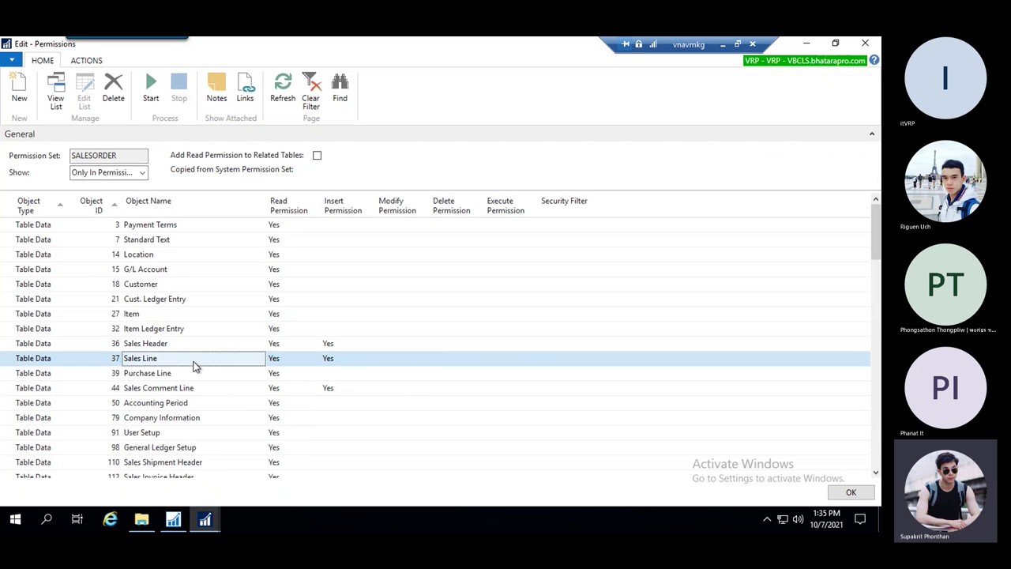
- Set the Delete Permission to Yes on the Sales Header and Sales Line lines, and close the SALESORDER permissions
left_click(449, 345)
left_click(477, 348)
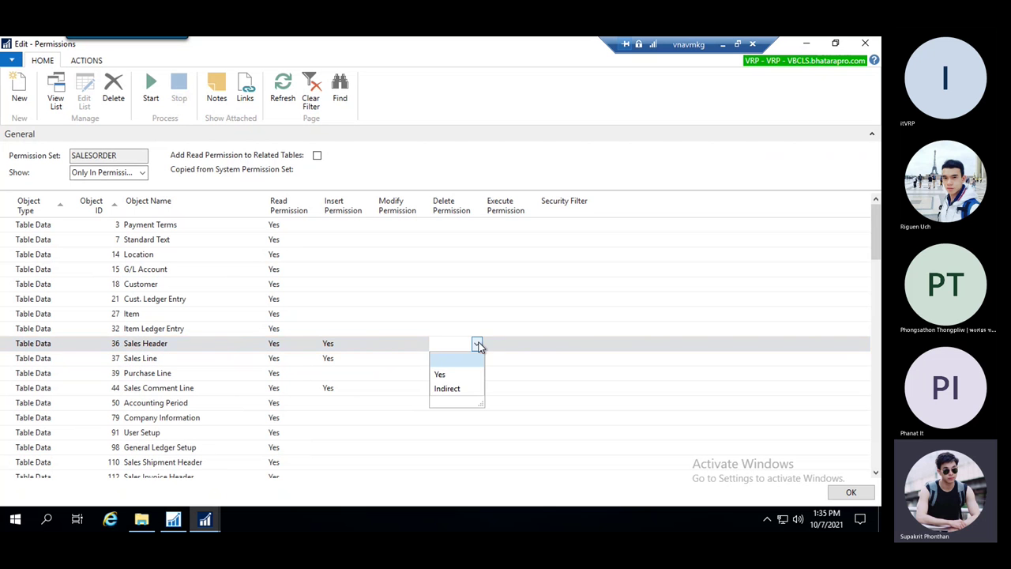
left_click(440, 375)
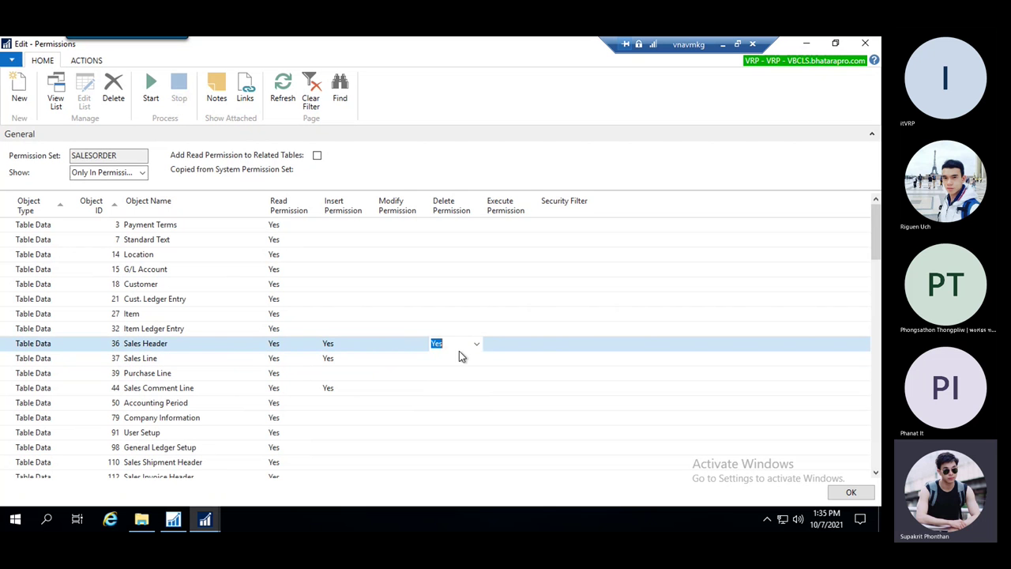
left_click(460, 355)
left_click(476, 358)
left_click(439, 390)
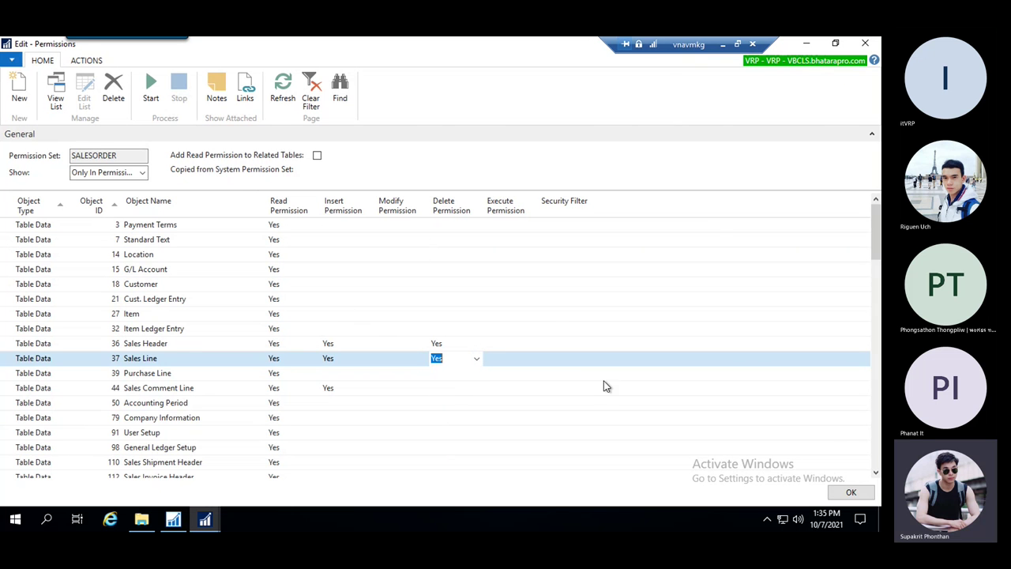
left_click(851, 493)
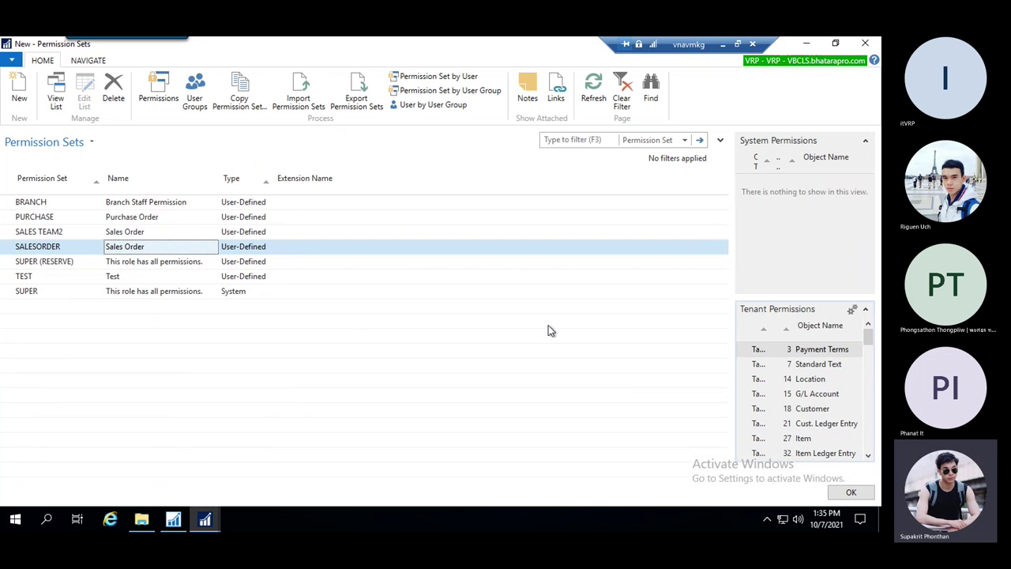
- Change the name of the SALES TEAM2 permission set to Sales Team2
left_click(194, 232)
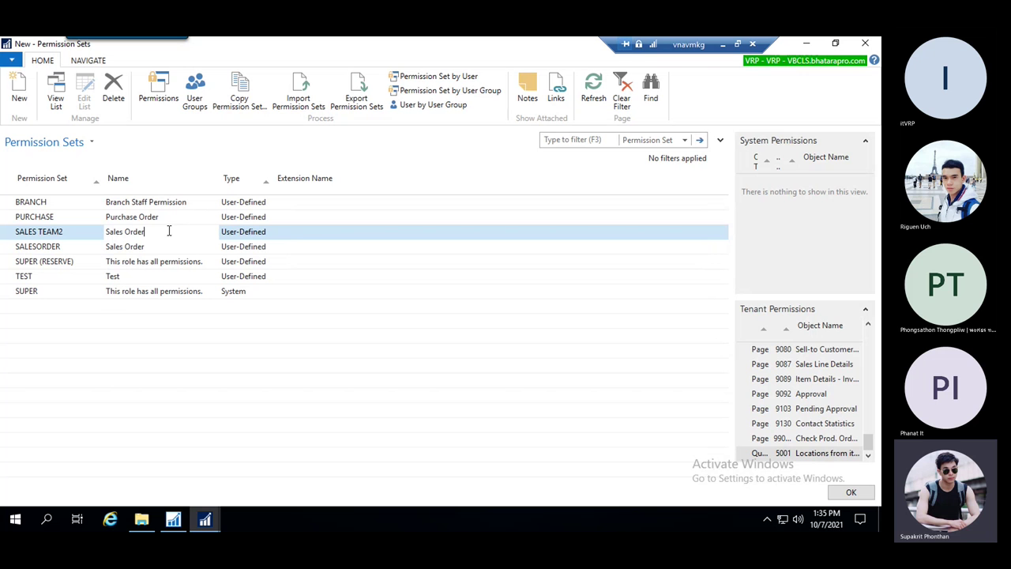
left_click_drag(147, 232, 128, 229)
type("Team2")
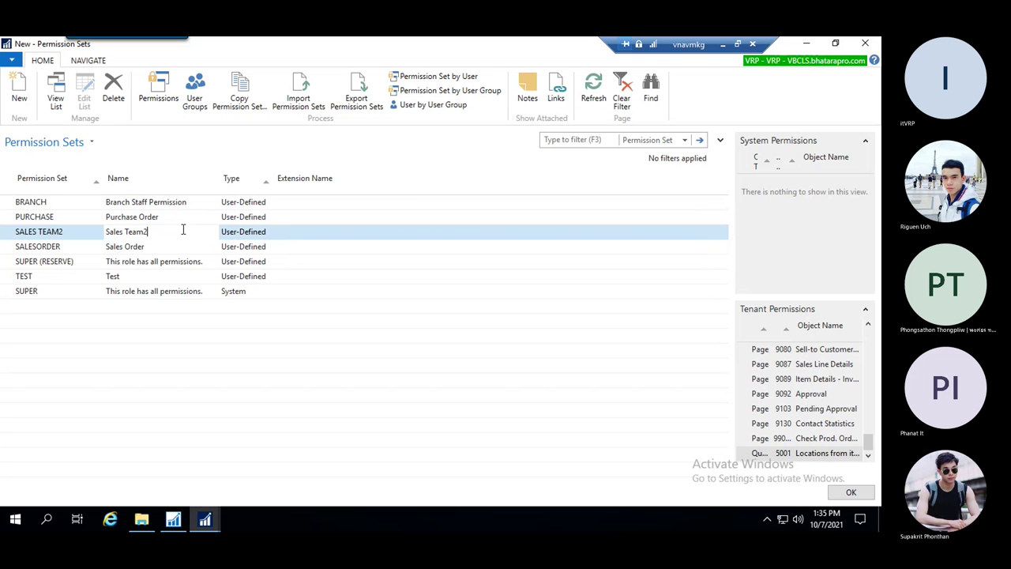
- Clear the Insert Permission on the Sales Header and Sales Line lines of the SALES TEAM2 permission set
left_click(159, 93)
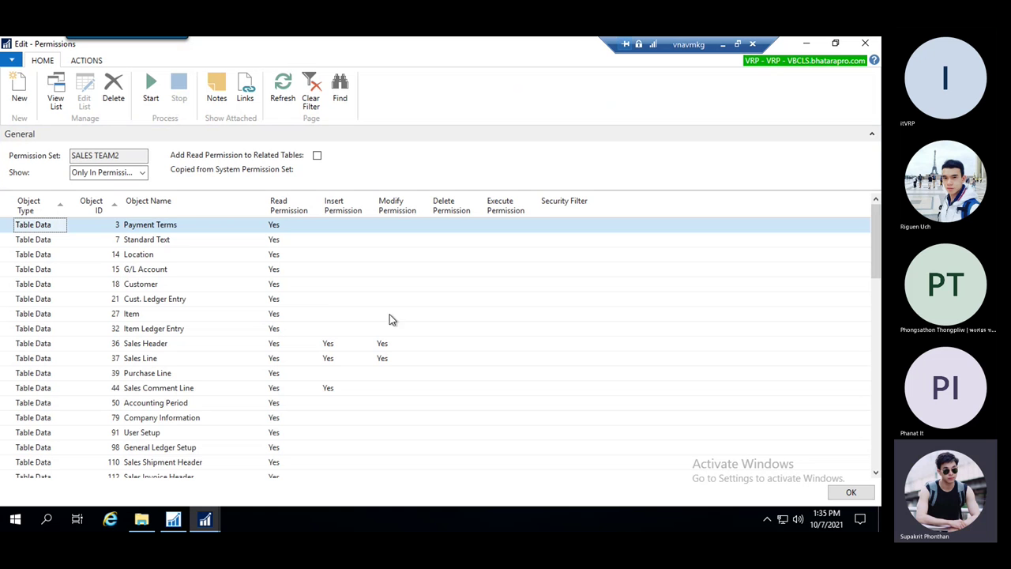
scroll(385, 278, "down", 1)
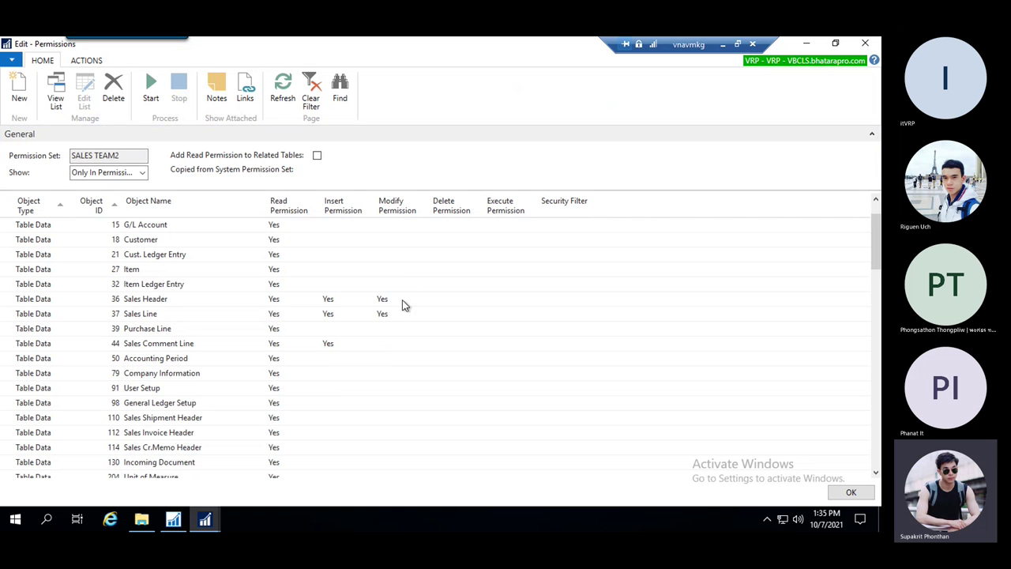
left_click(342, 305)
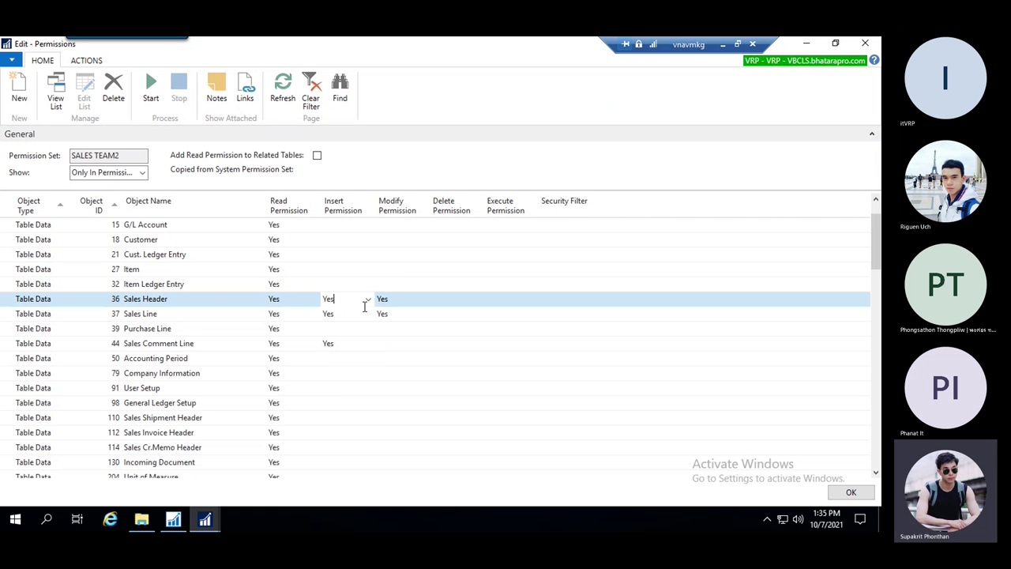
left_click(368, 299)
left_click(347, 316)
left_click(365, 315)
left_click(368, 315)
left_click(353, 330)
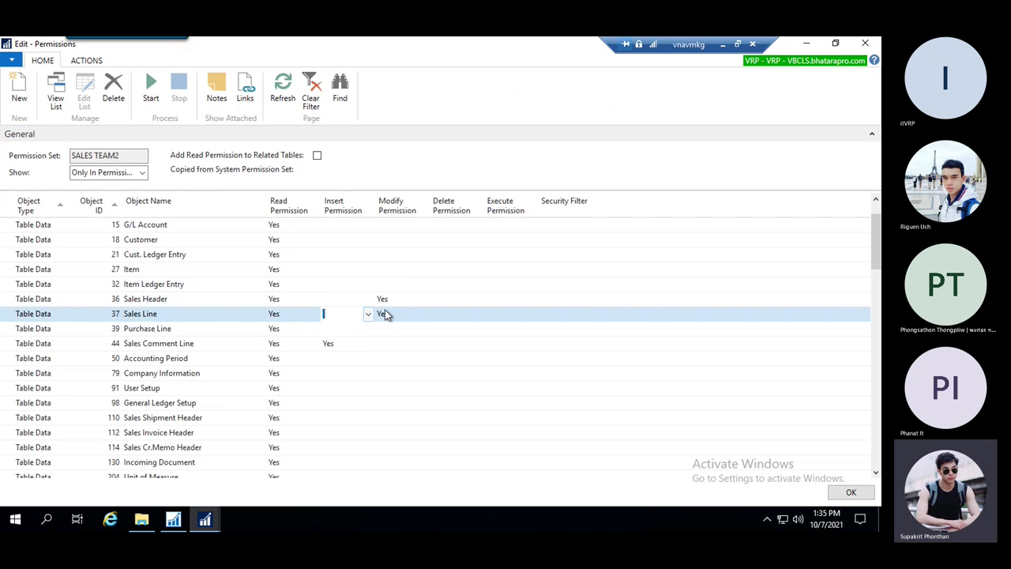
- Review the Insert, Modify and Delete permissions of Sales Header and Sales Line in SALES TEAM2, and close its permissions
left_click(333, 301)
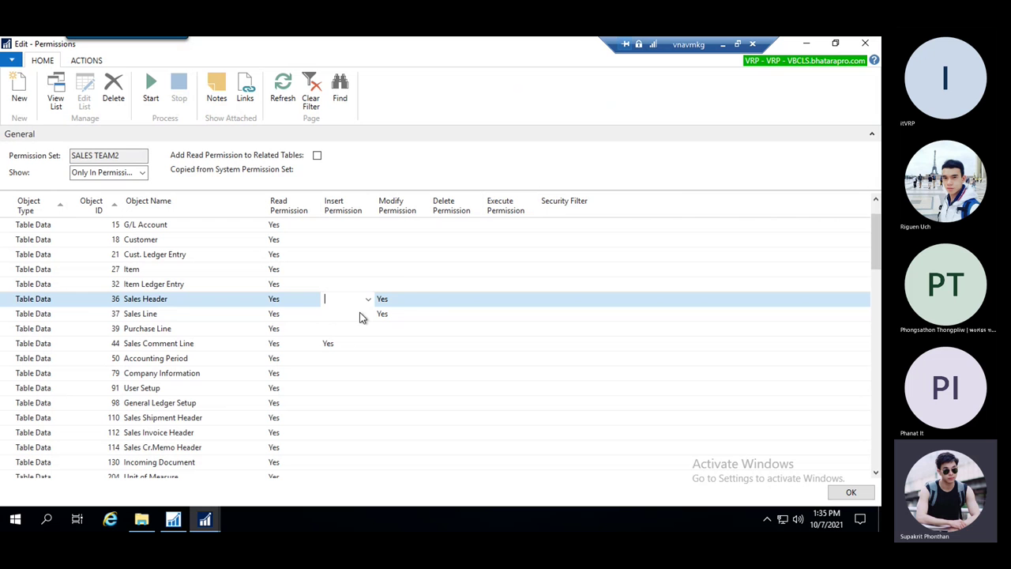
left_click(406, 300)
left_click(410, 319)
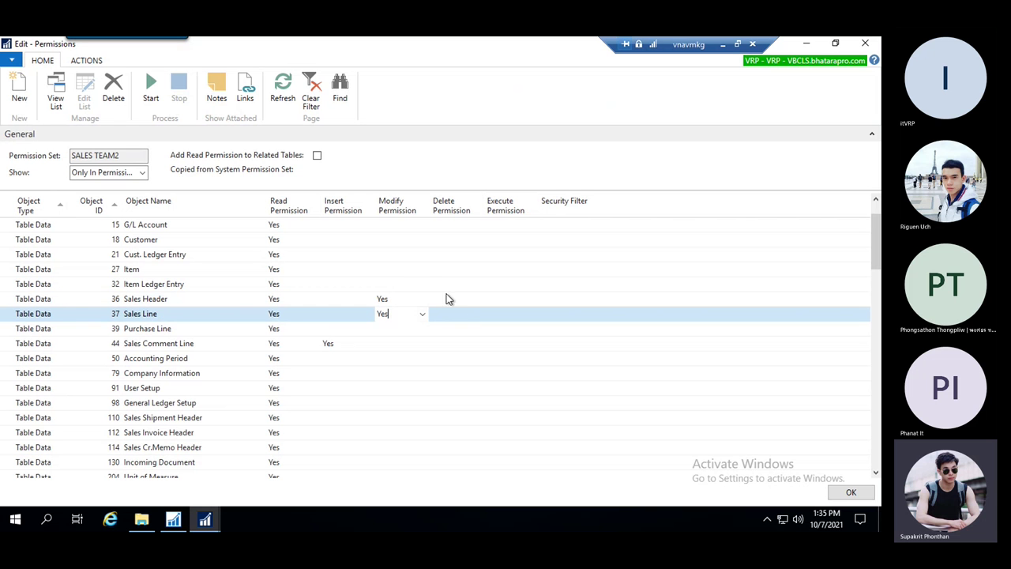
left_click(450, 305)
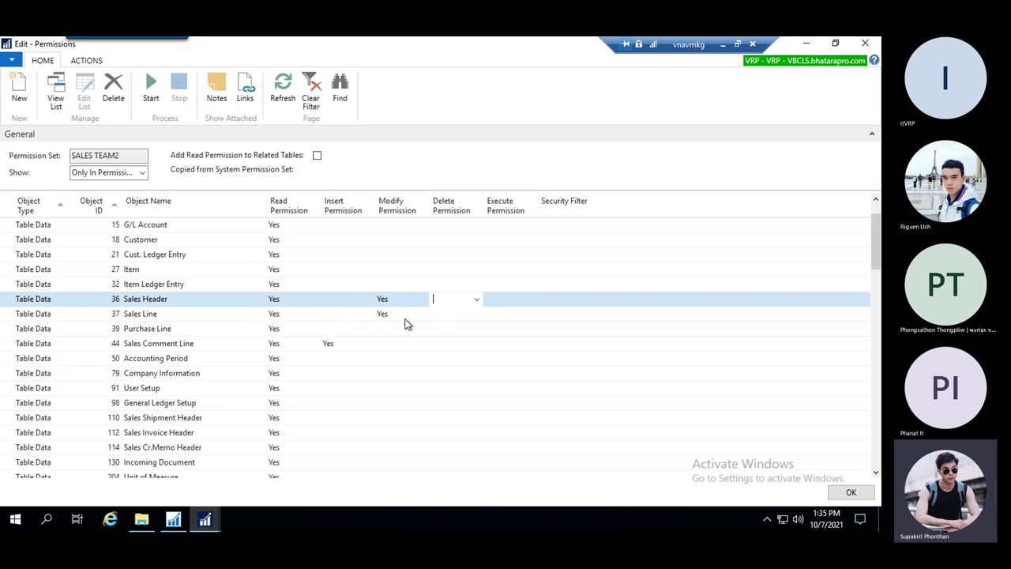
scroll(308, 326, "down", 2)
scroll(307, 340, "up", 3)
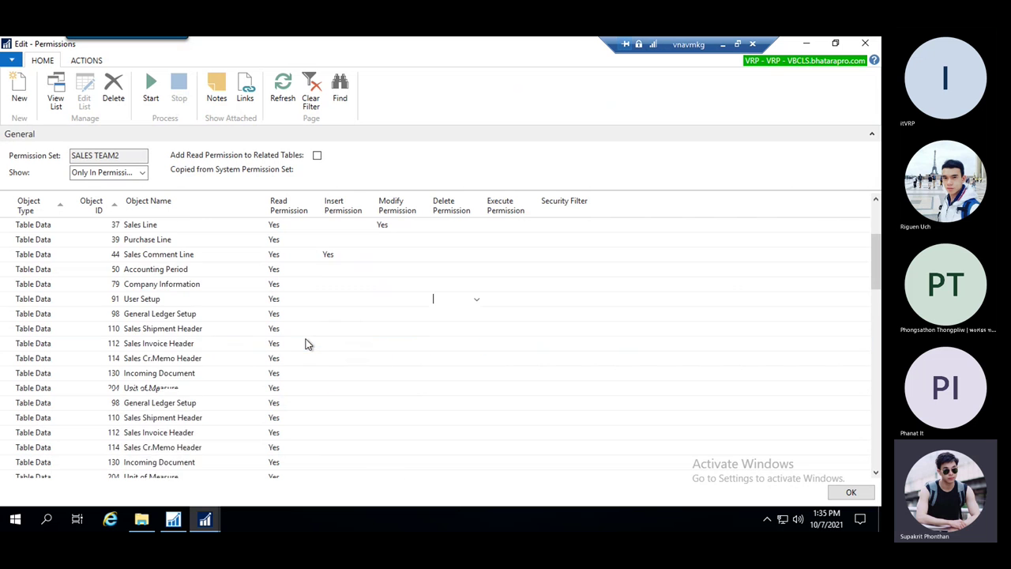
scroll(307, 341, "down", 5)
scroll(304, 341, "up", 5)
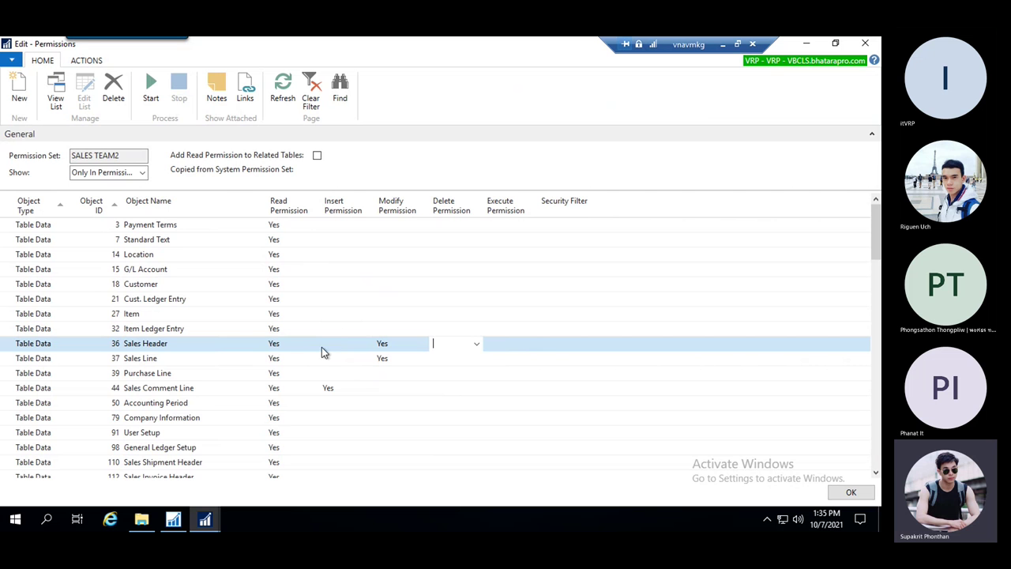
key("Escape")
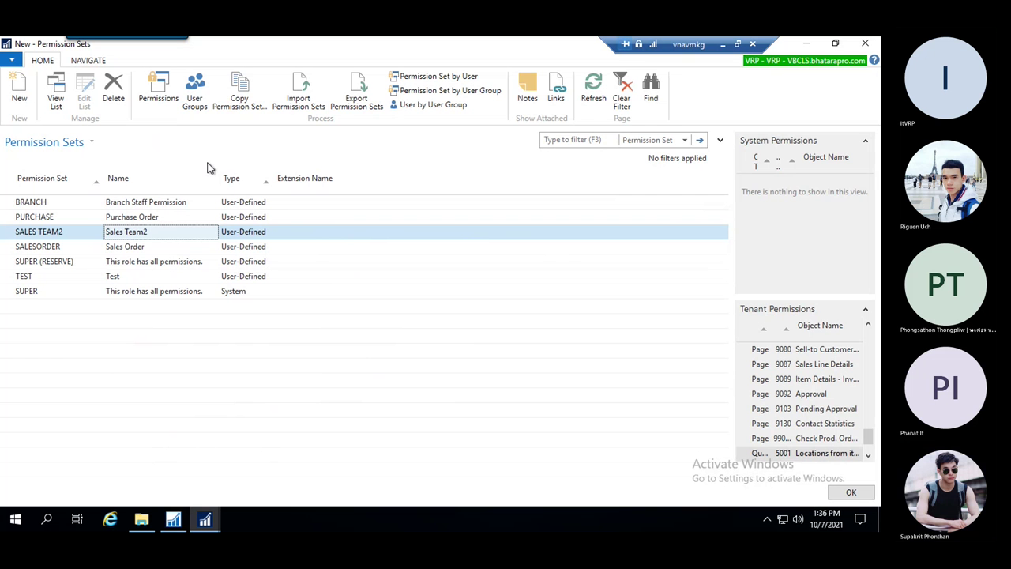
- Delete the SALES TEAM2 and TEST permission sets together
left_click(71, 278, "ctrl")
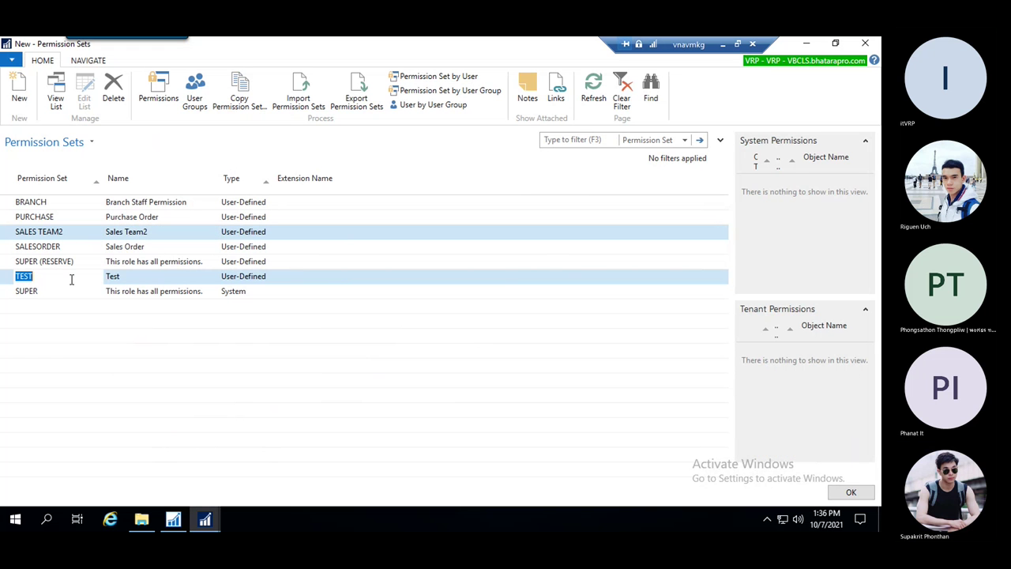
left_click(115, 88)
left_click(415, 294)
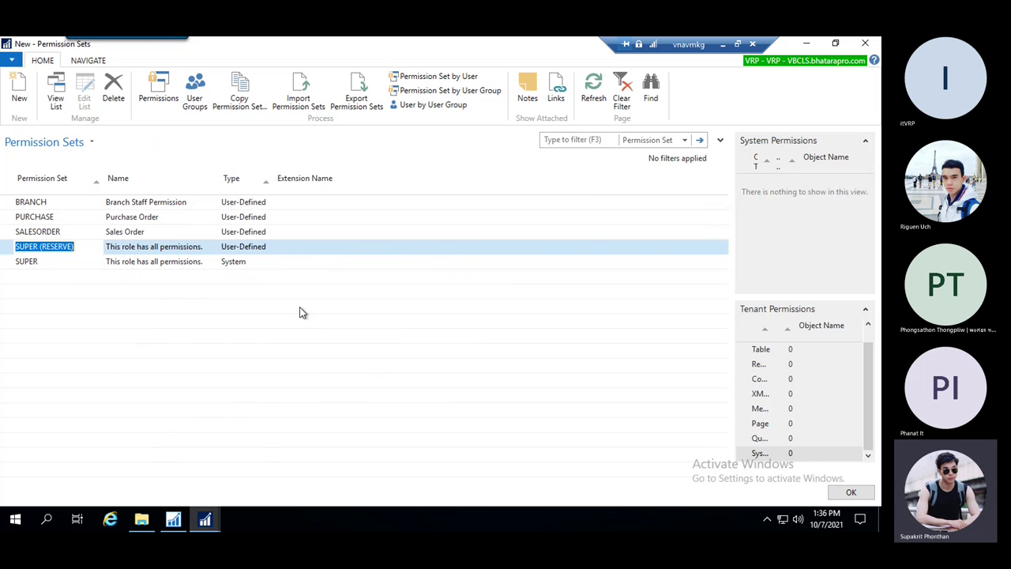
- Try to delete the Purchase&Sales Team user group with code PURCHASESALE, and close the User Groups list
left_click(202, 89)
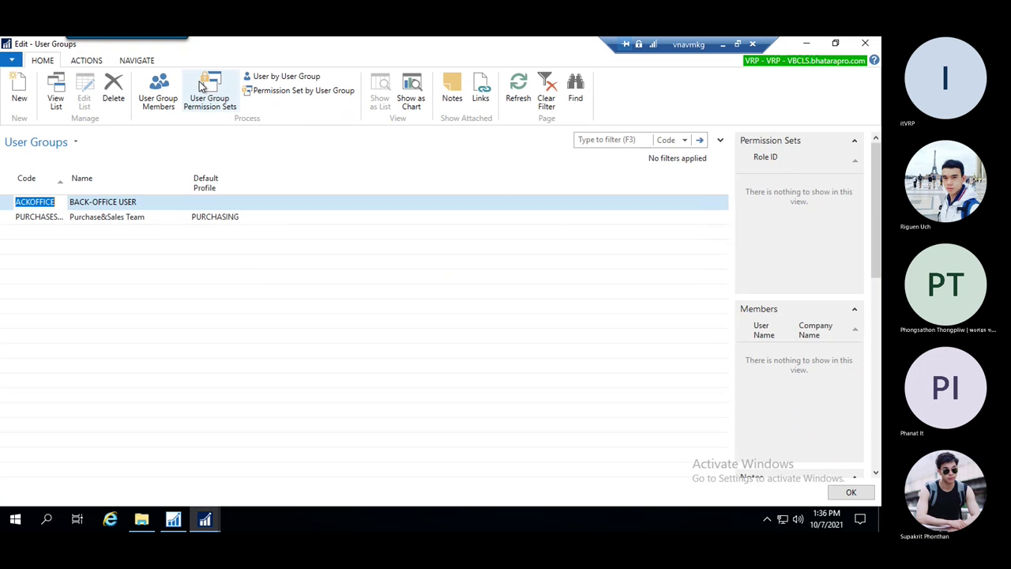
key("Escape")
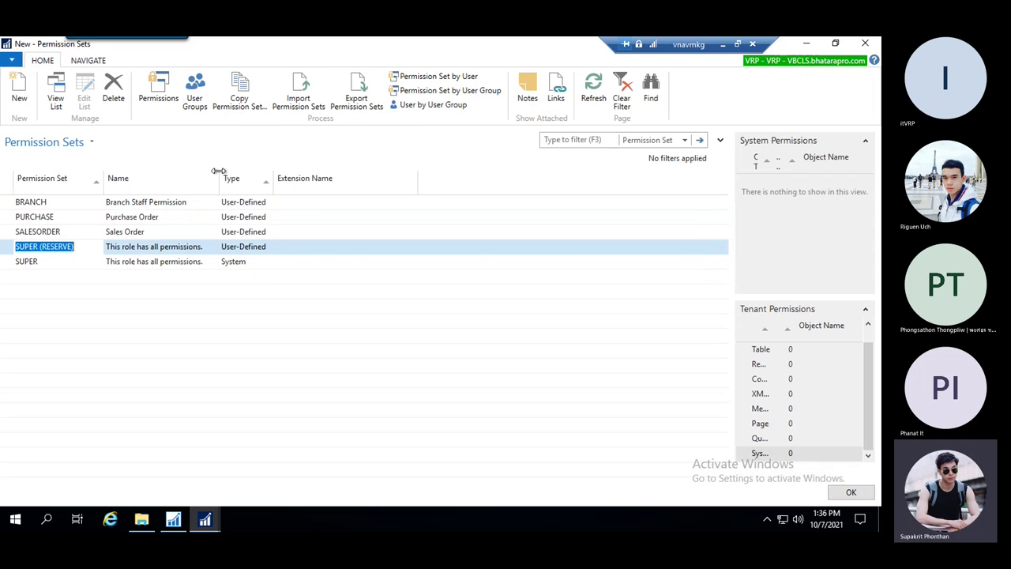
left_click(197, 93)
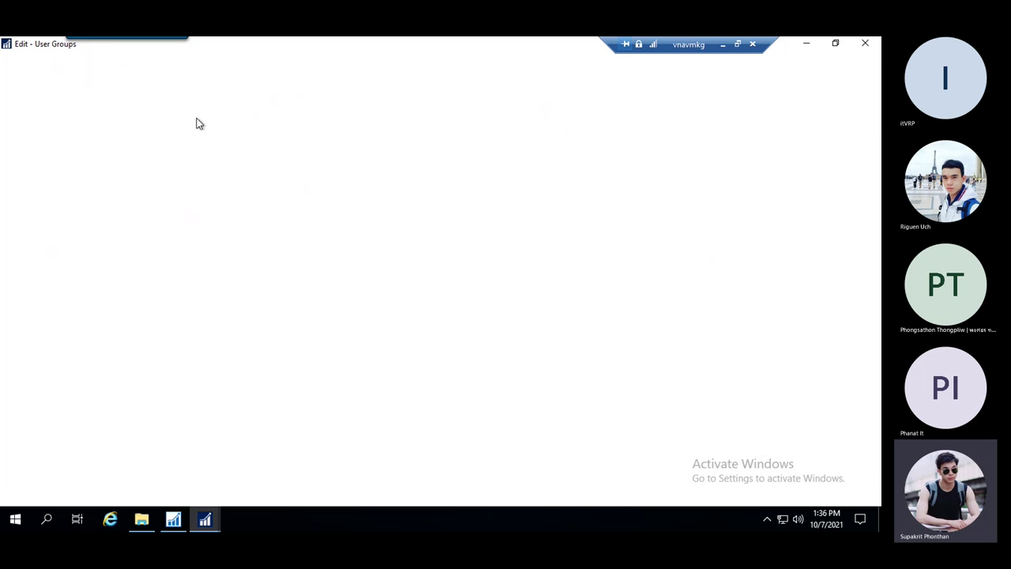
left_click(169, 219)
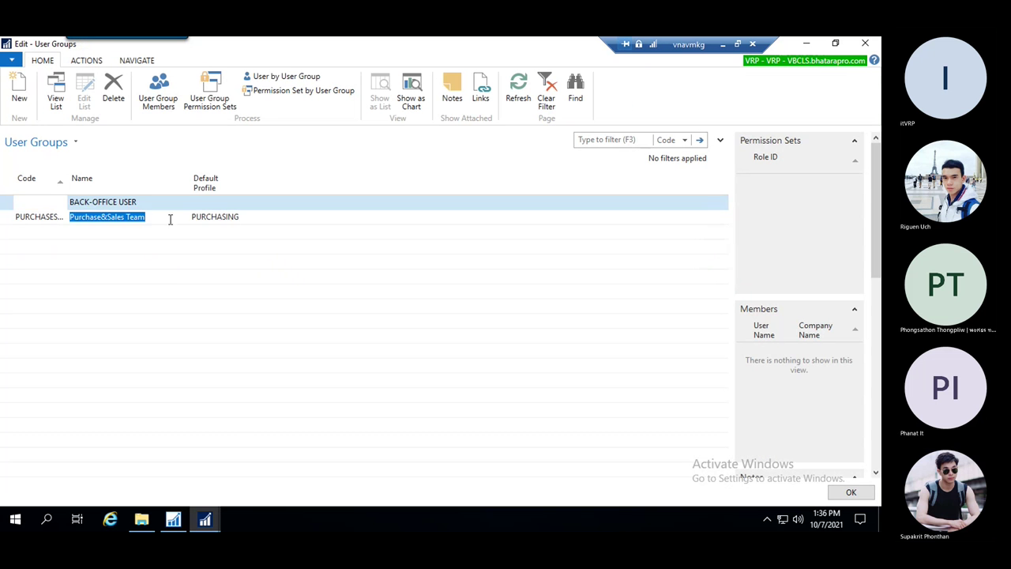
left_click(113, 95)
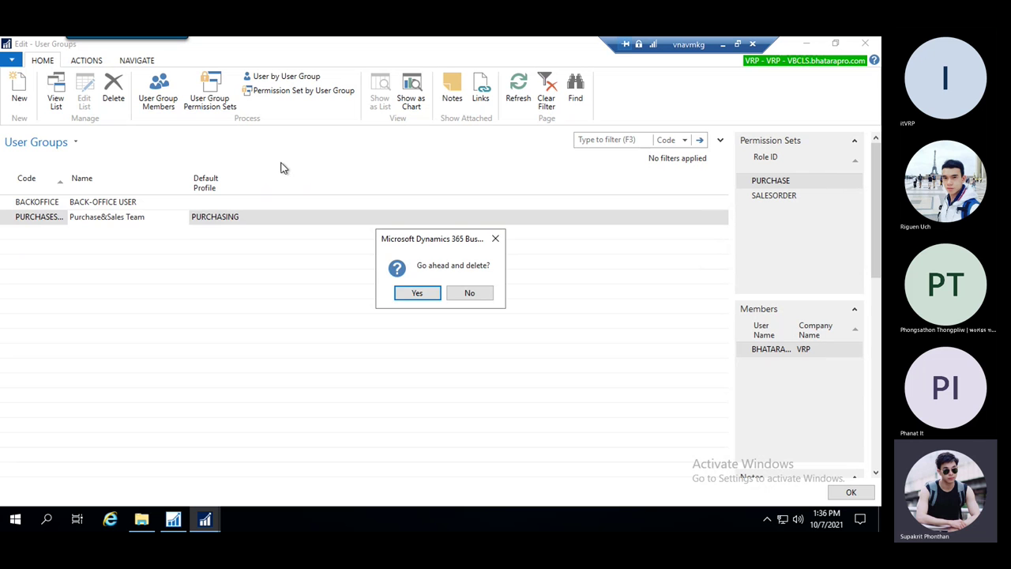
left_click(414, 293)
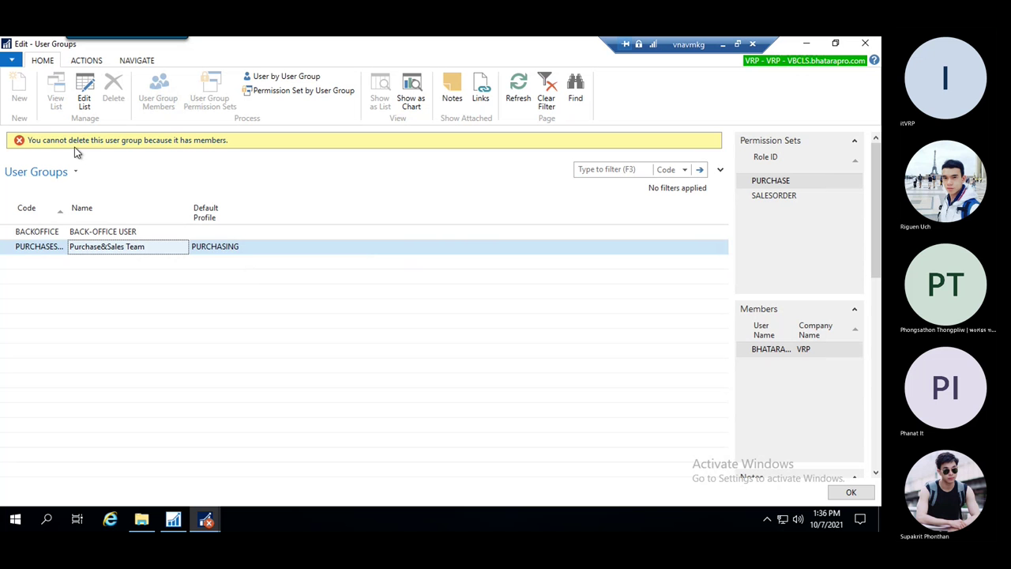
left_click(160, 234)
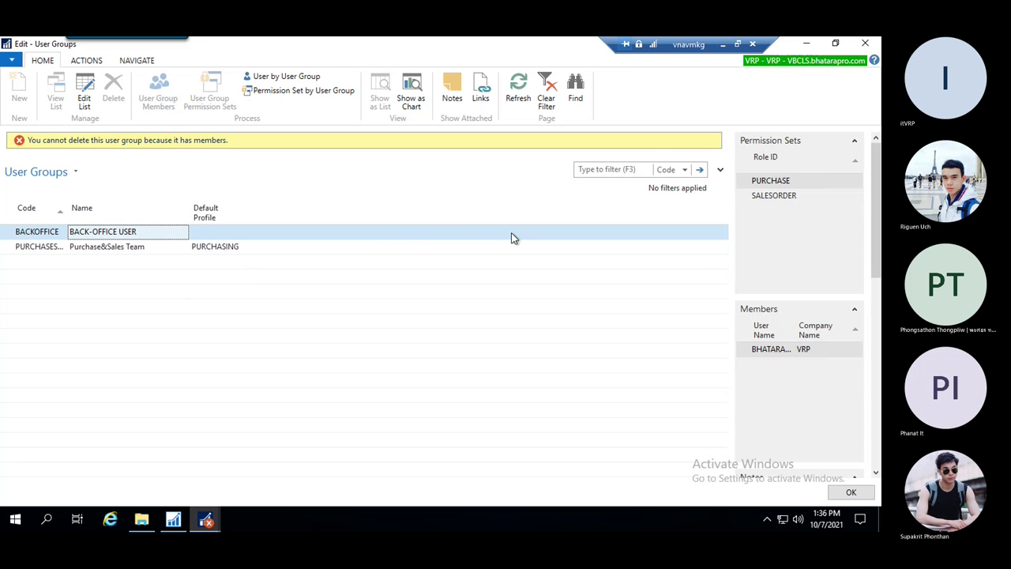
left_click(855, 491)
left_click(490, 294)
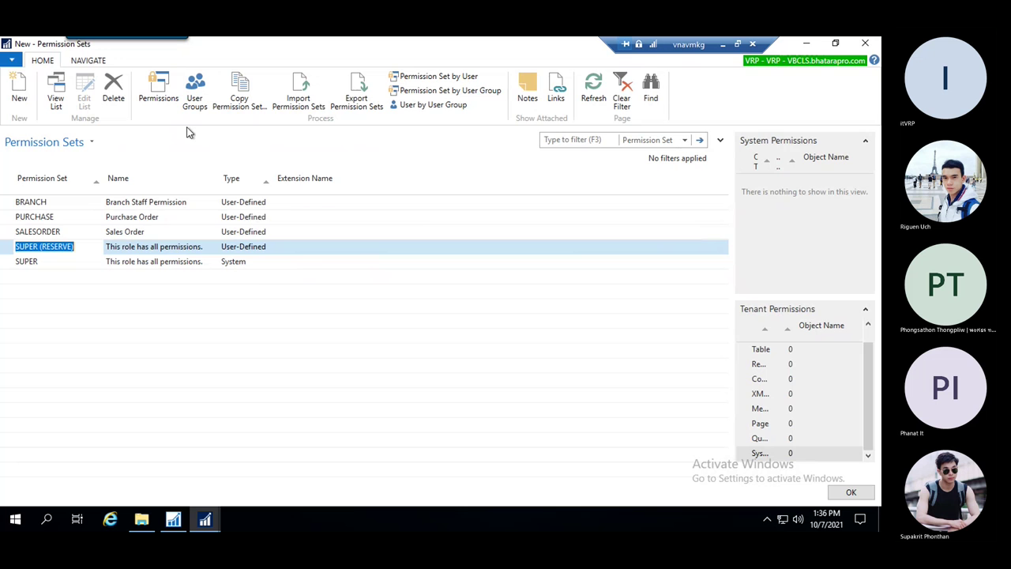
- Reopen the User Groups list and add a new user group with the code Sales And Purchase
left_click(195, 93)
left_click(30, 230)
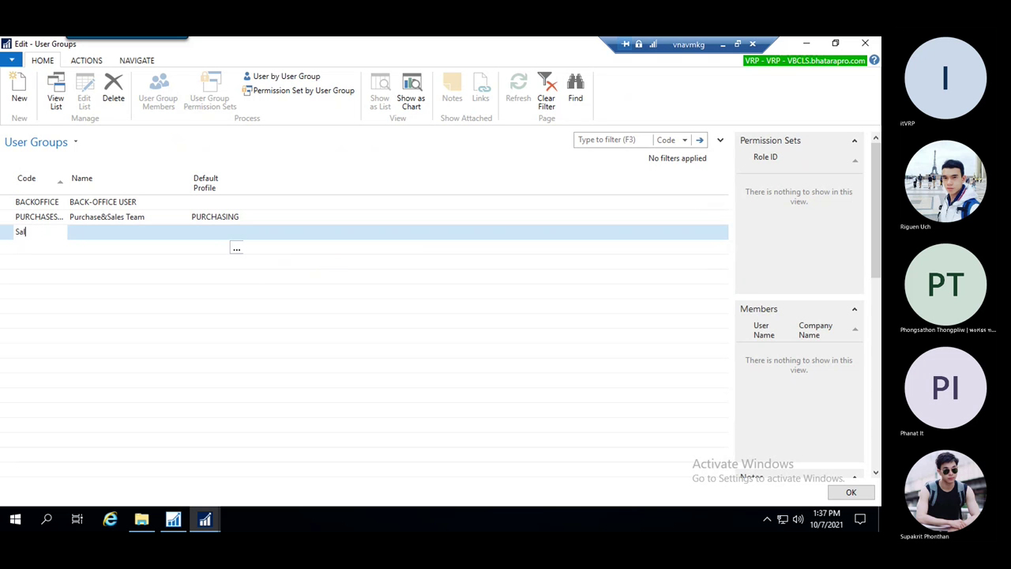
type("es And Purch")
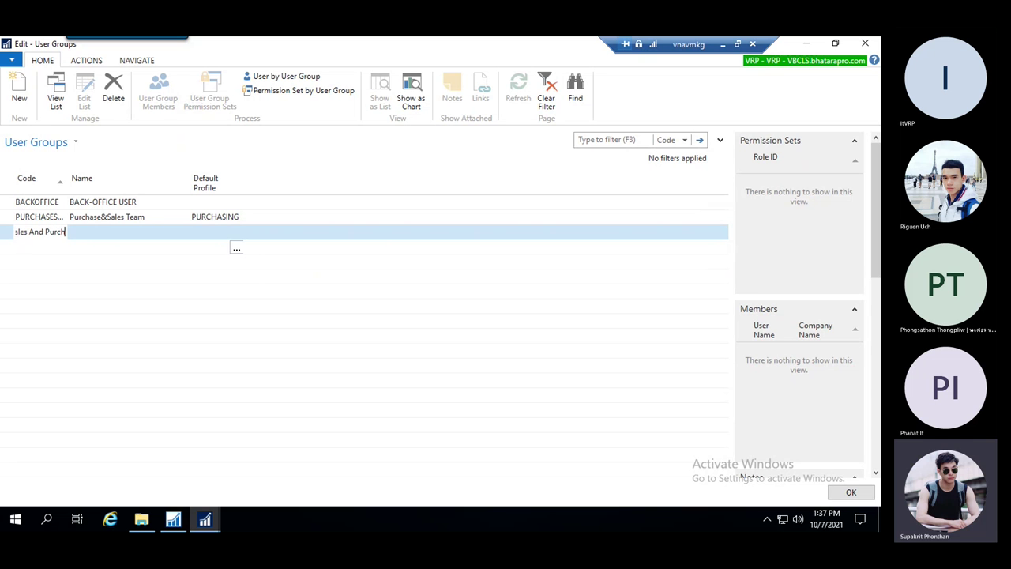
type("ase")
left_click(124, 237)
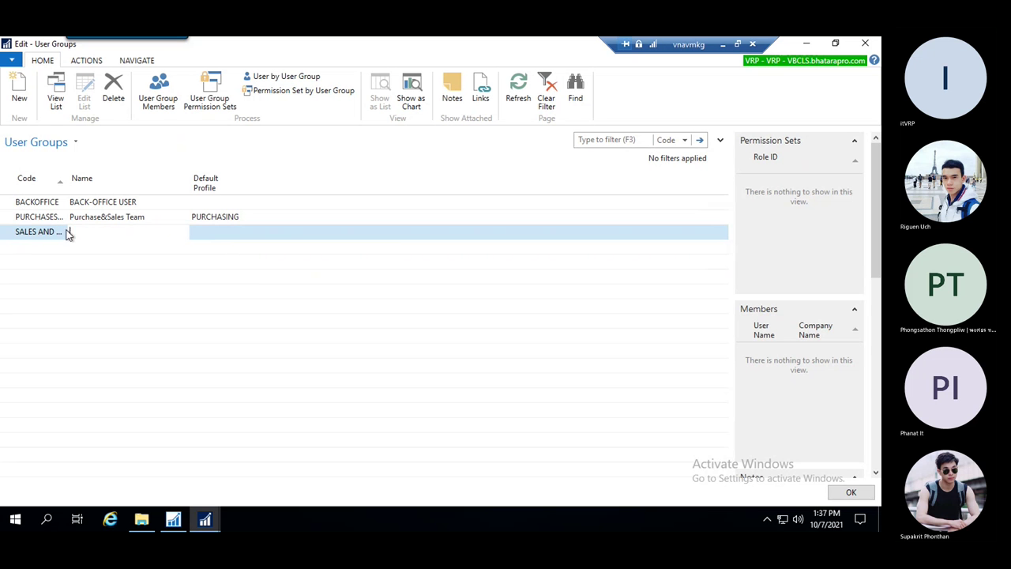
- Copy the name Purchase&Sales Team from the PURCHASESALE group into the new SALES AND PURCHASE group
left_click(40, 232)
left_click(118, 232)
left_click(146, 219)
key("ctrl+c")
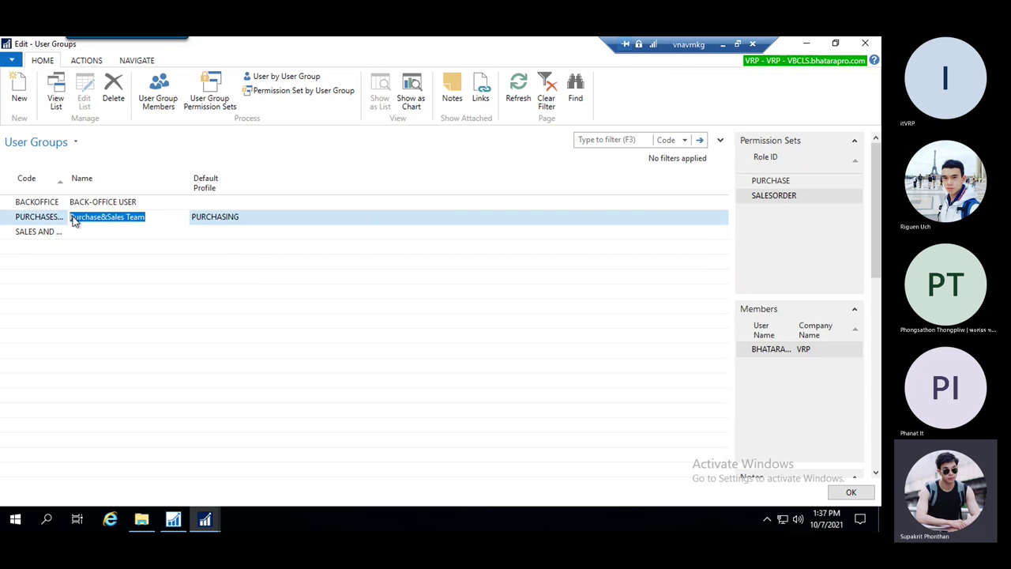
left_click(112, 231)
key("ctrl+v")
left_click(212, 234)
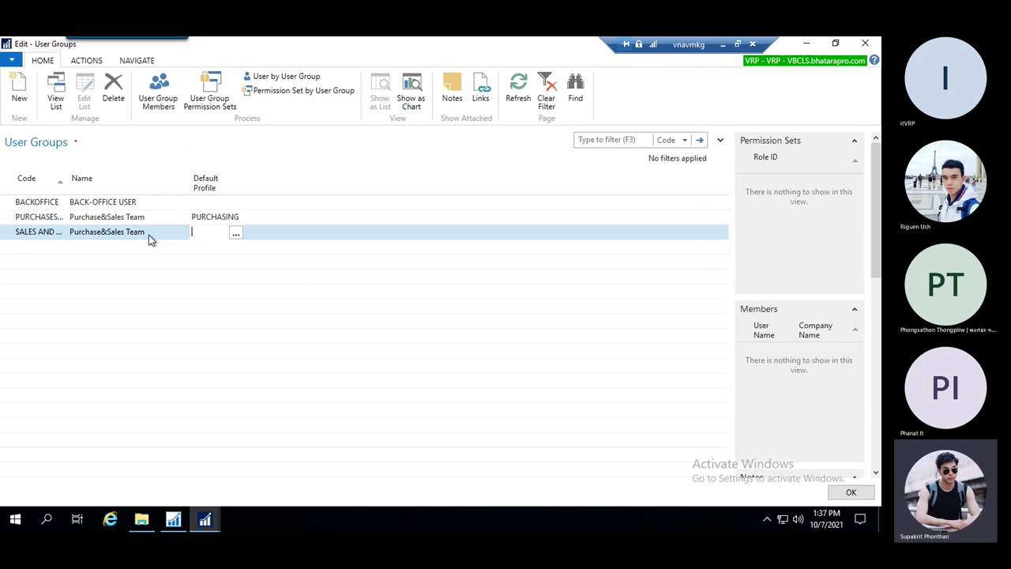
- Widen the Code column of the user groups list and check the new group's code and name
left_click(124, 233)
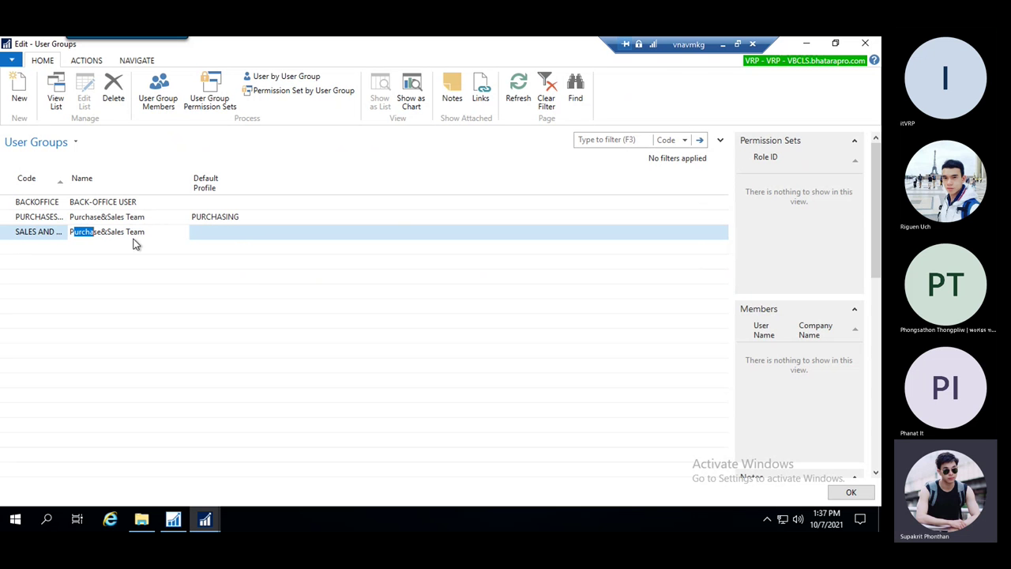
left_click(106, 231)
double_click(114, 232)
left_click(147, 232)
key("Home")
left_click_drag(100, 179, 109, 178)
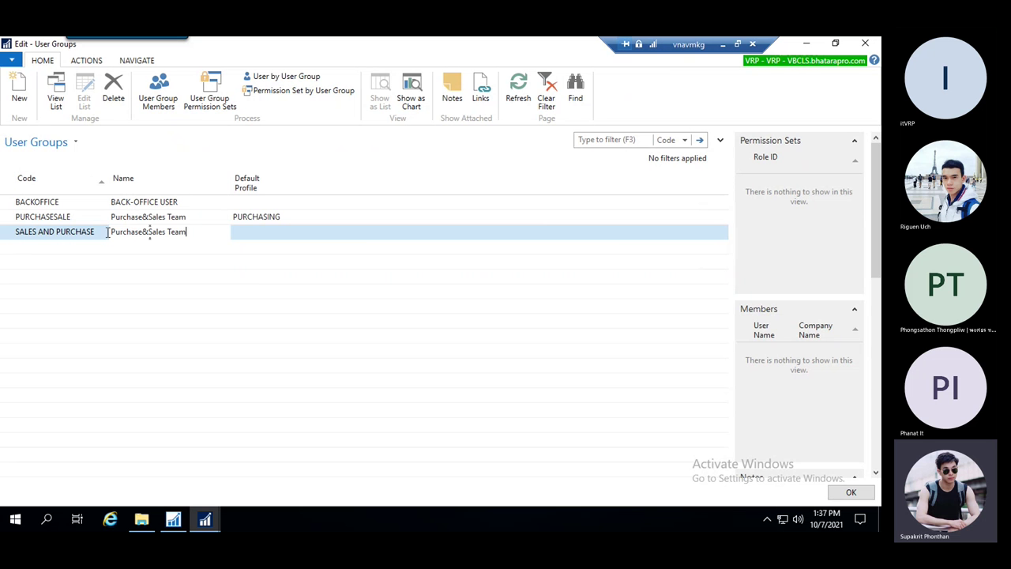
left_click(37, 231)
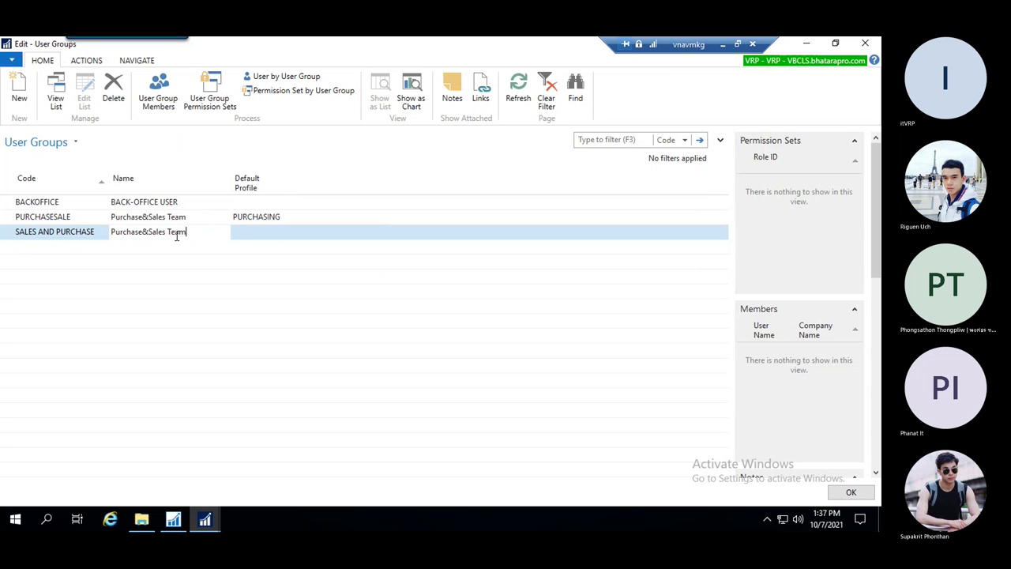
left_click_drag(197, 234, 109, 232)
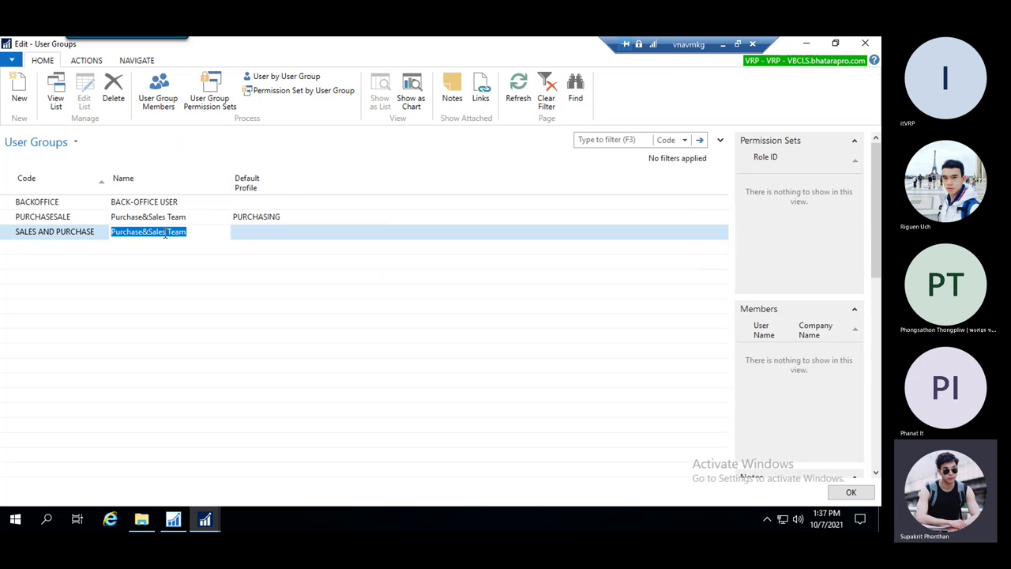
left_click(225, 238)
left_click_drag(143, 232, 126, 236)
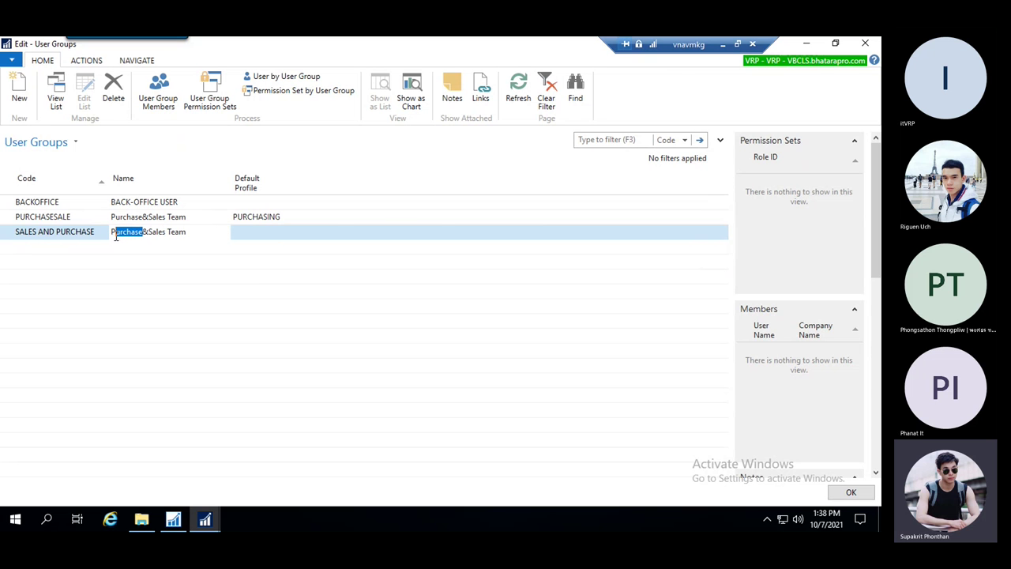
left_click(153, 231)
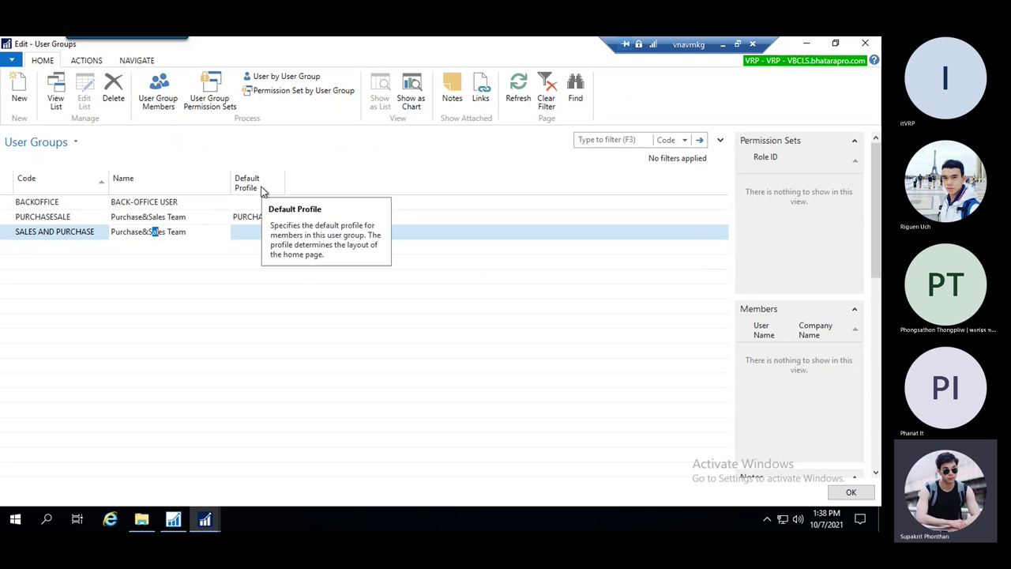
- Set the default profile of the SALES AND PURCHASE user group to PURCHASING from the available profiles
left_click(245, 232)
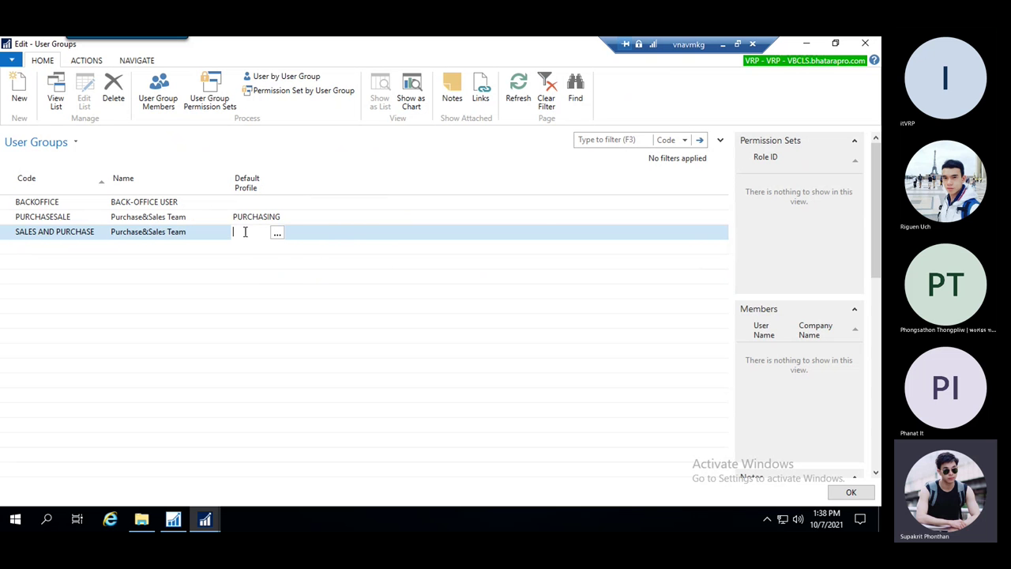
left_click(277, 234)
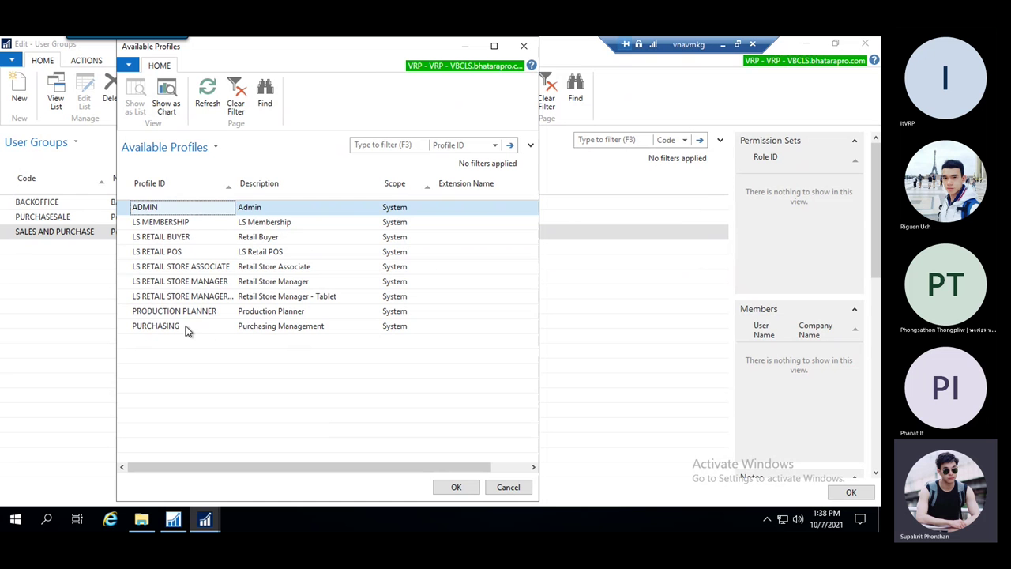
left_click(187, 332)
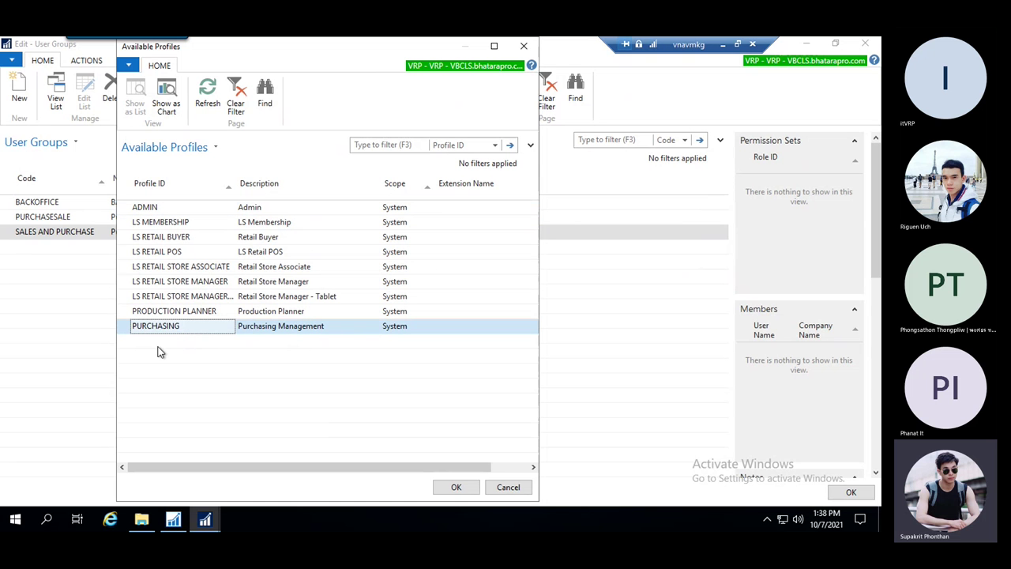
left_click(454, 489)
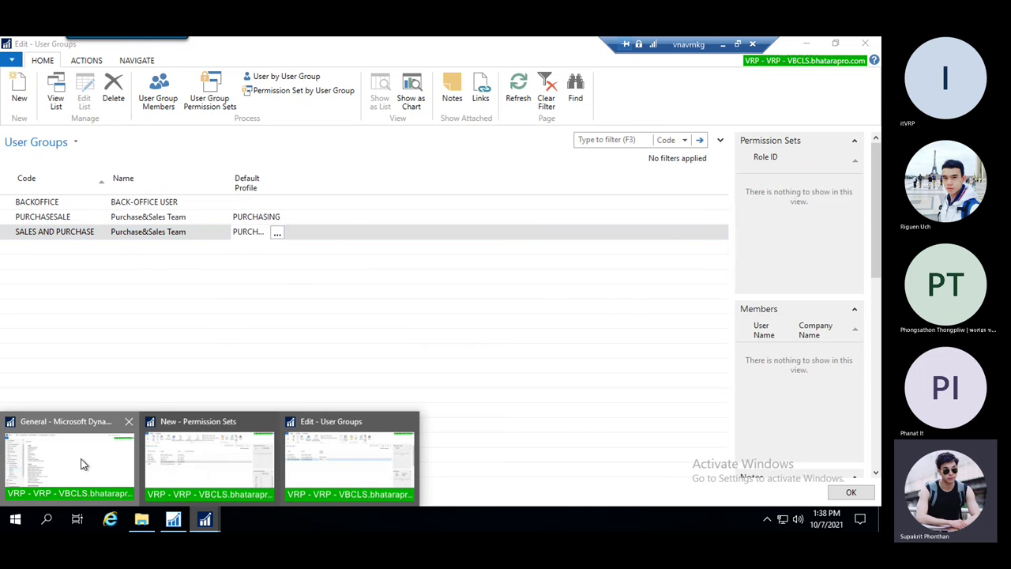
- Switch to the main client window, look over the Purchase Orders commands, and go to the VRP Home page
left_click(70, 462)
left_click(47, 372)
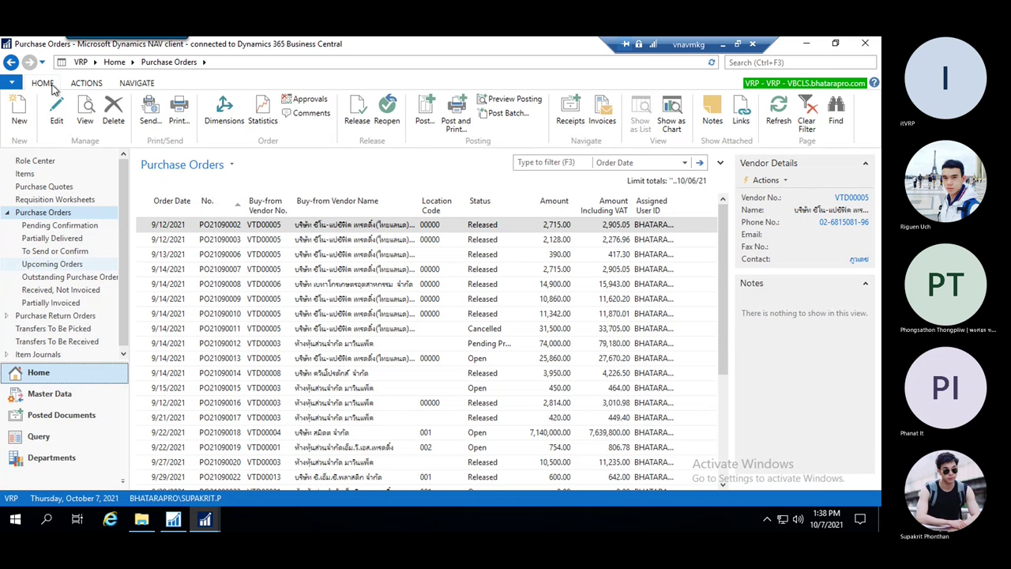
left_click(137, 82)
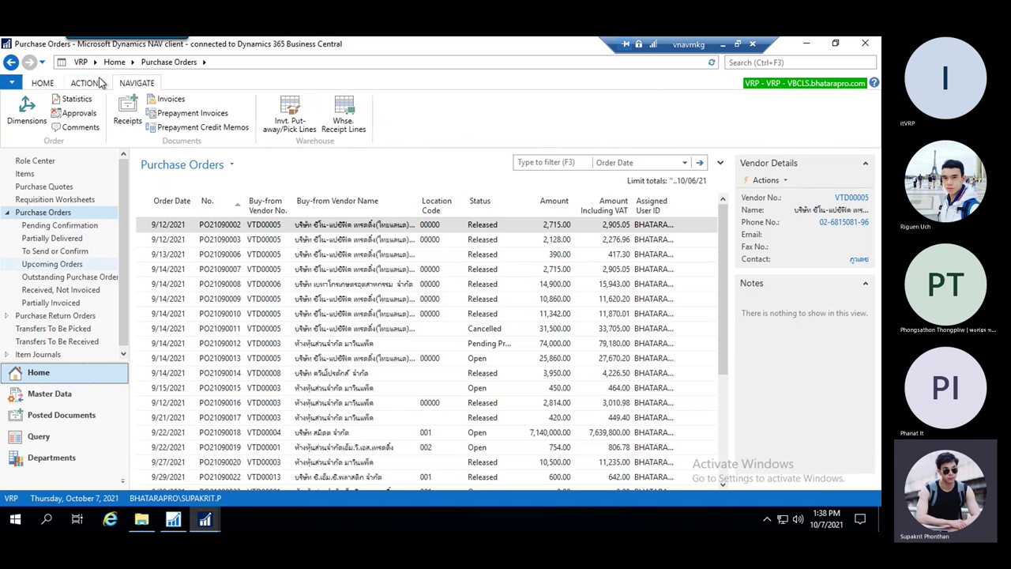
left_click(86, 82)
left_click(215, 61)
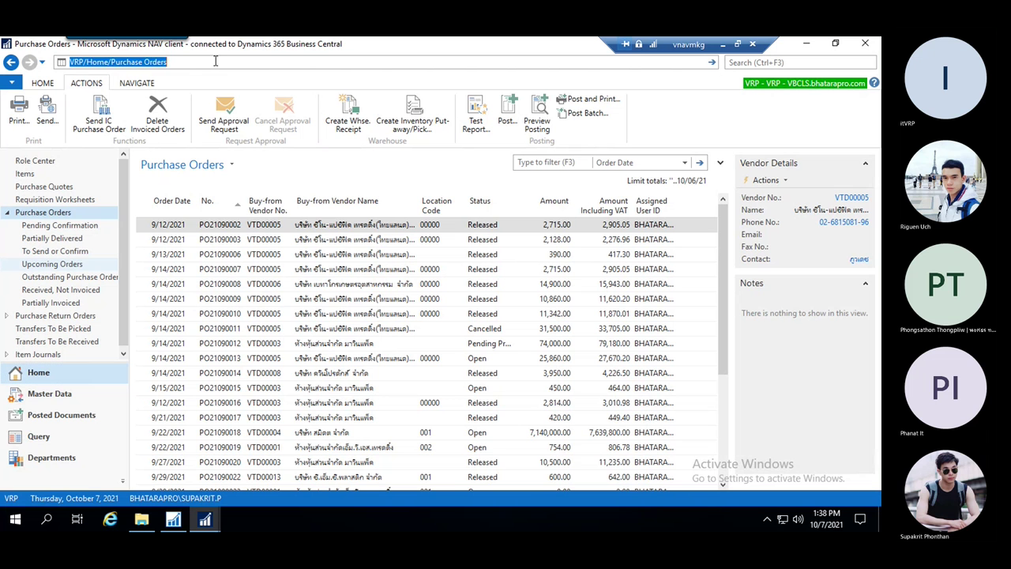
left_click_drag(189, 63, 118, 62)
key("BackSpace")
key("Return")
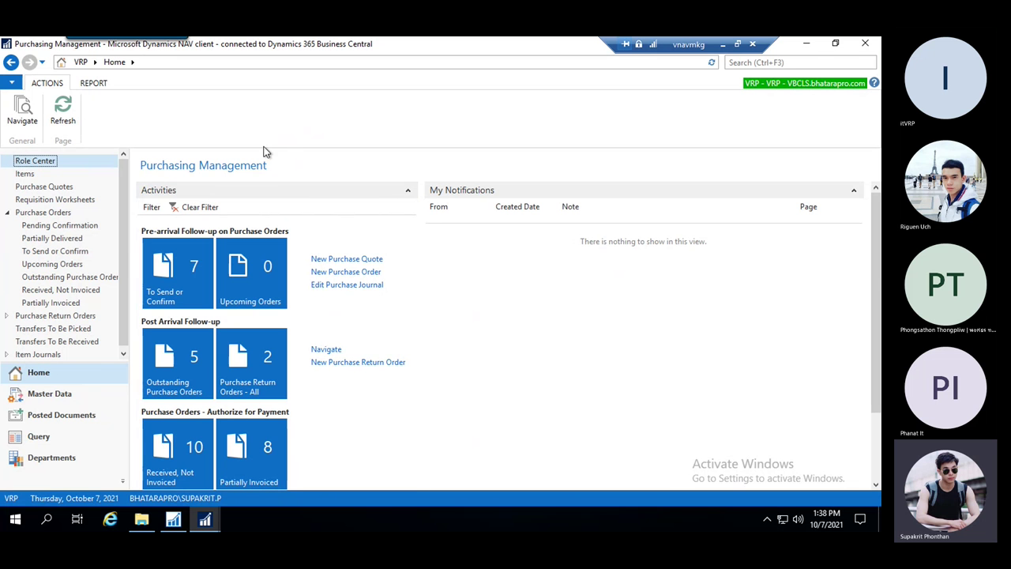
- Compare the SALES AND PURCHASE group's default profile with the Purchasing Management home page, and return to the user groups
left_click(204, 522)
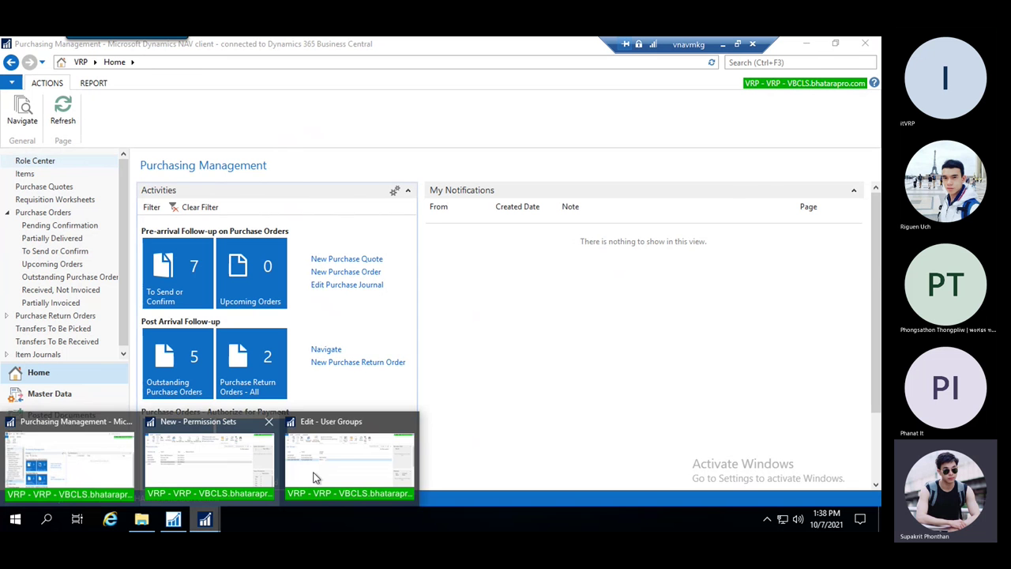
left_click(339, 473)
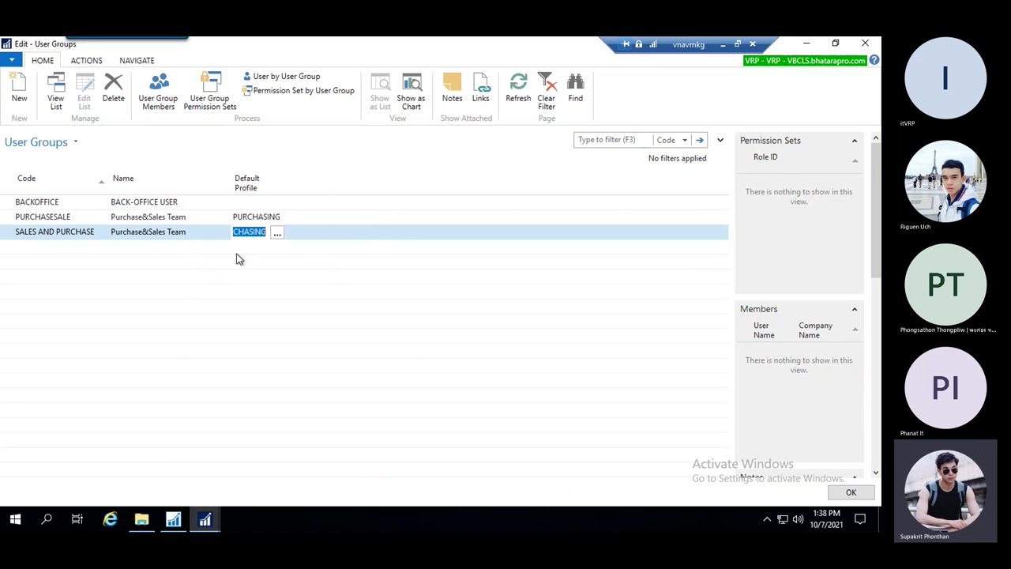
left_click(204, 521)
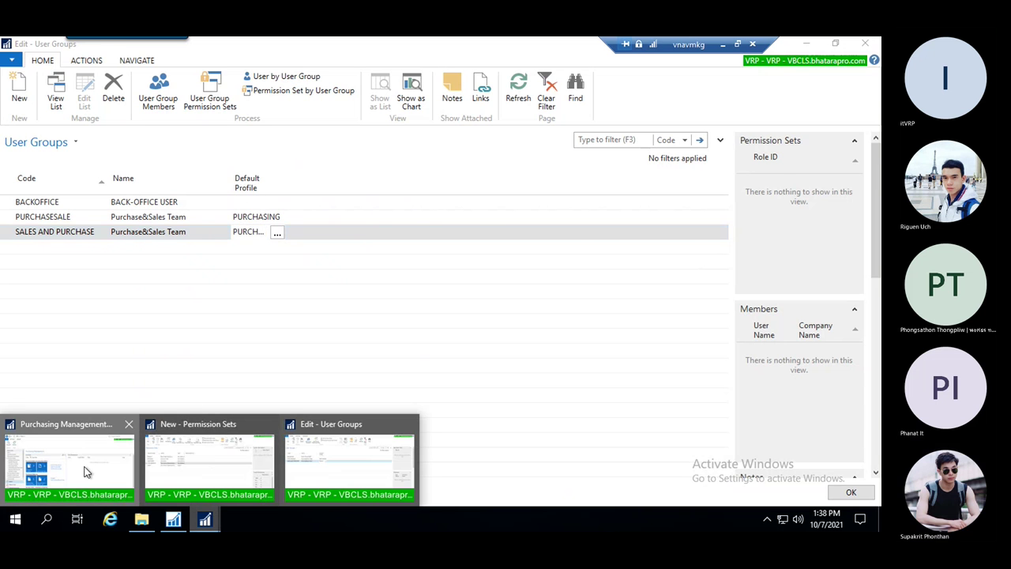
left_click(77, 467)
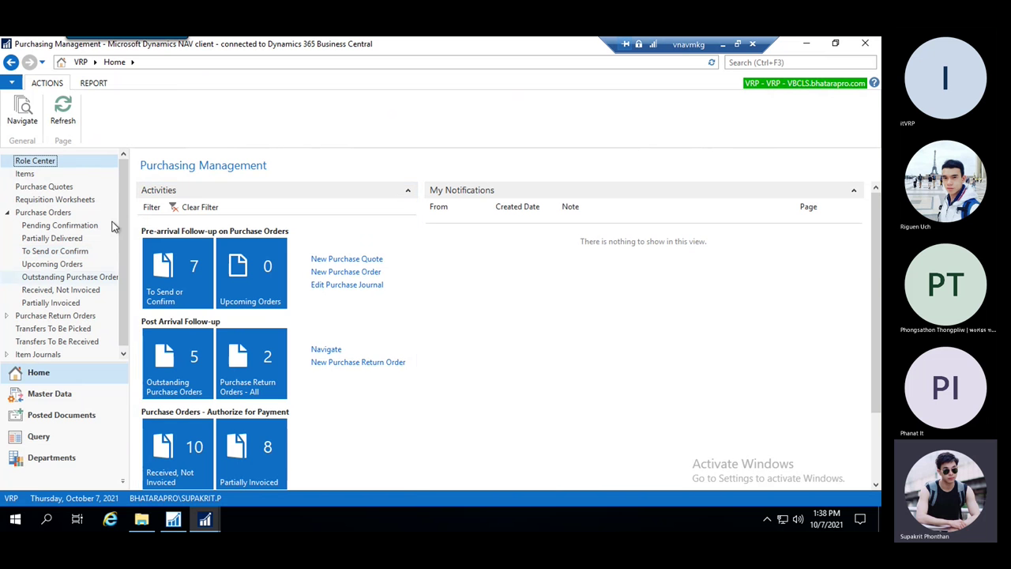
mouse_move(204, 519)
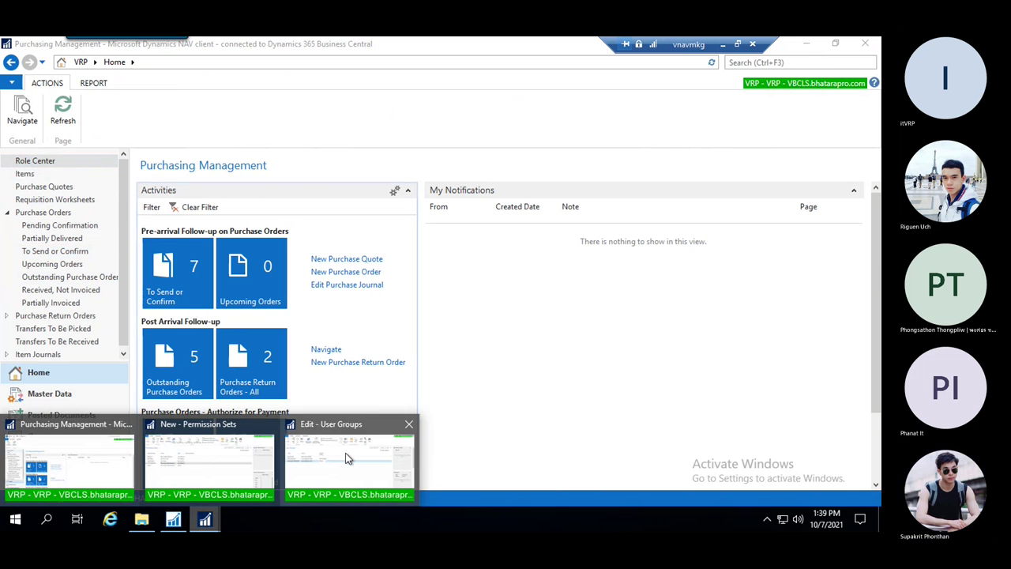
left_click(348, 458)
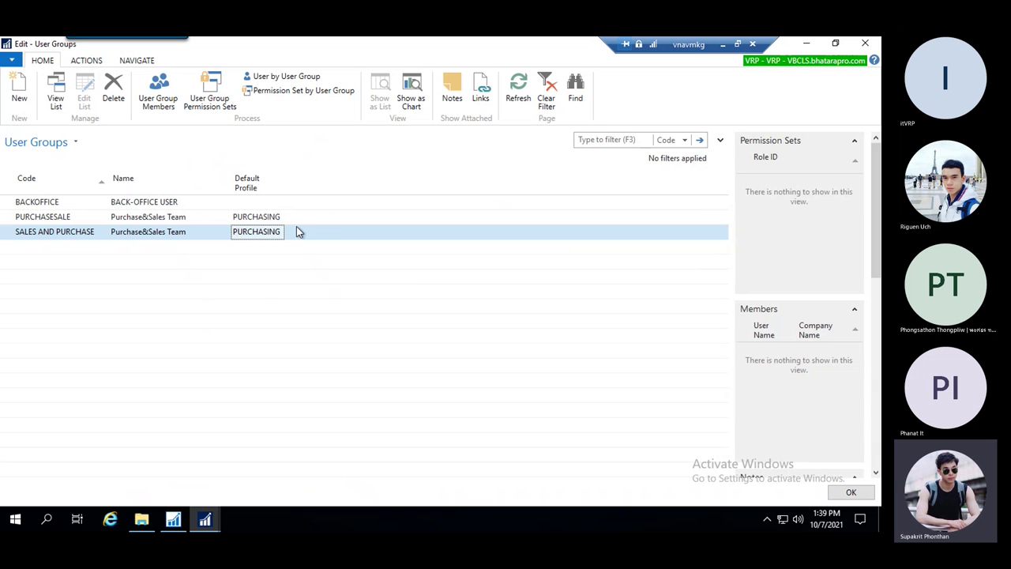
- Open the SALES AND PURCHASE group's permission sets and add the PURCHASE permission set
left_click(210, 96)
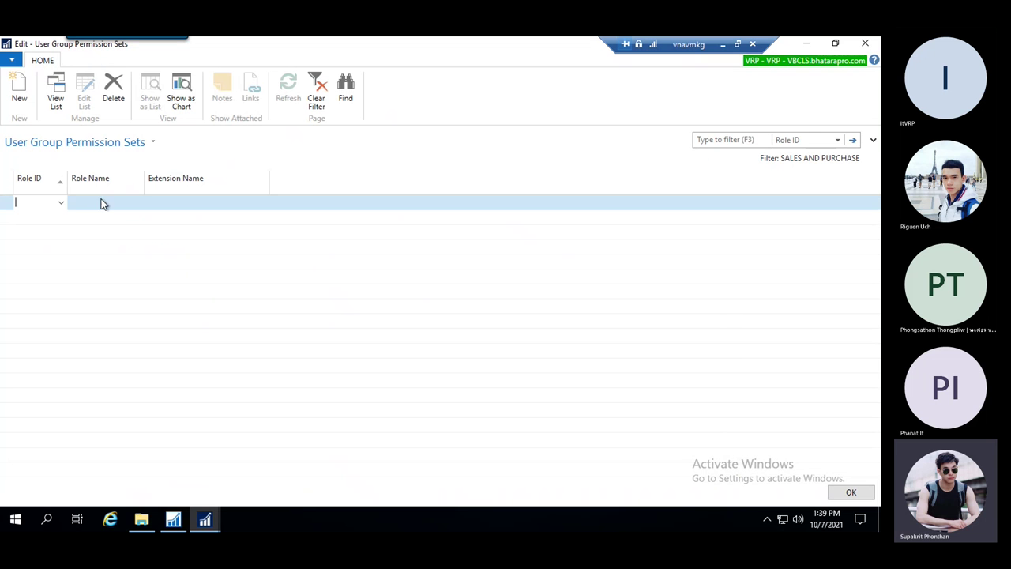
left_click(63, 206)
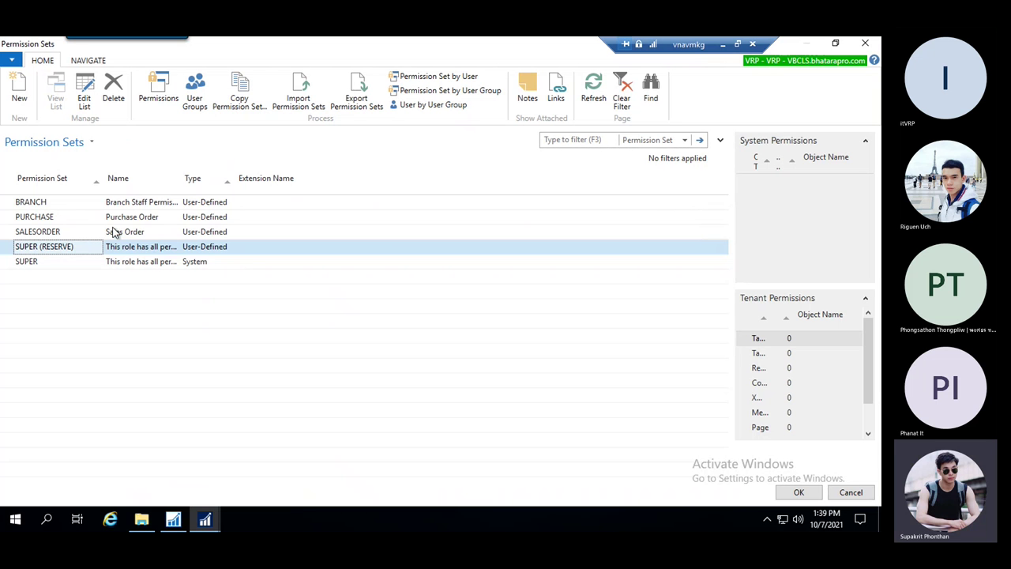
left_click(56, 218)
left_click(68, 237, "shift")
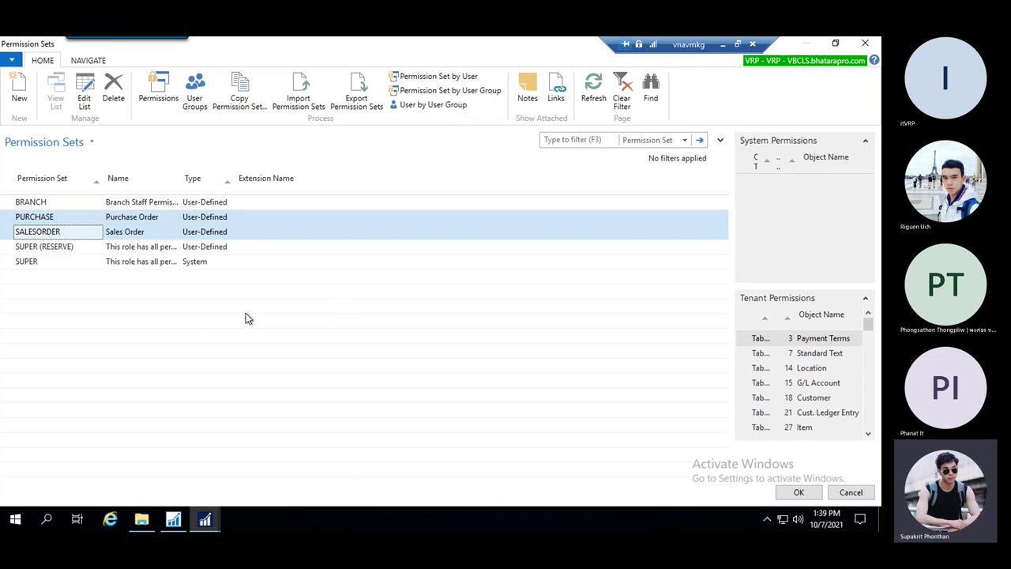
left_click(79, 221)
left_click(800, 492)
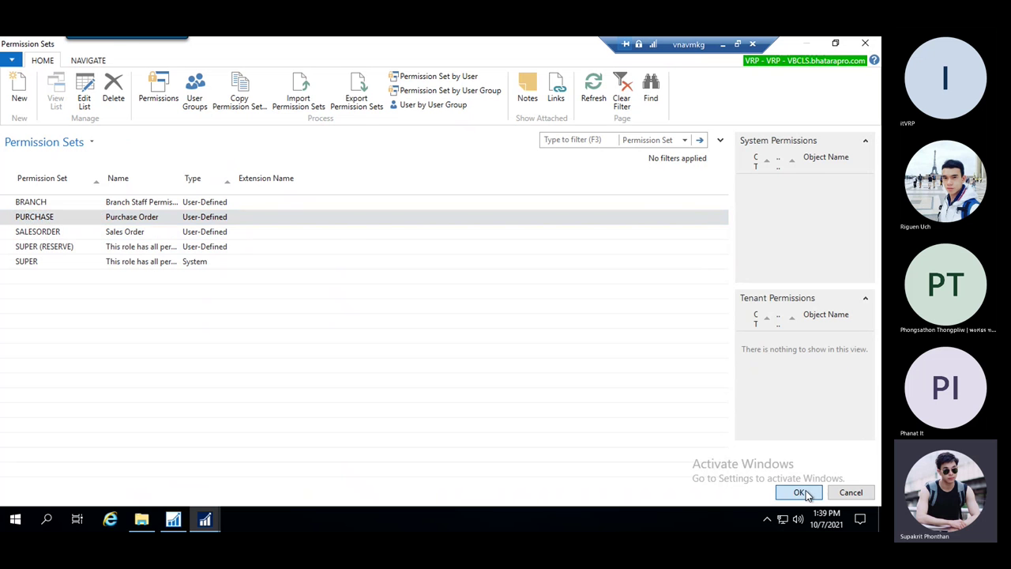
- Add the SALESORDER permission set to the group on a second line and close its permission sets
left_click(55, 219)
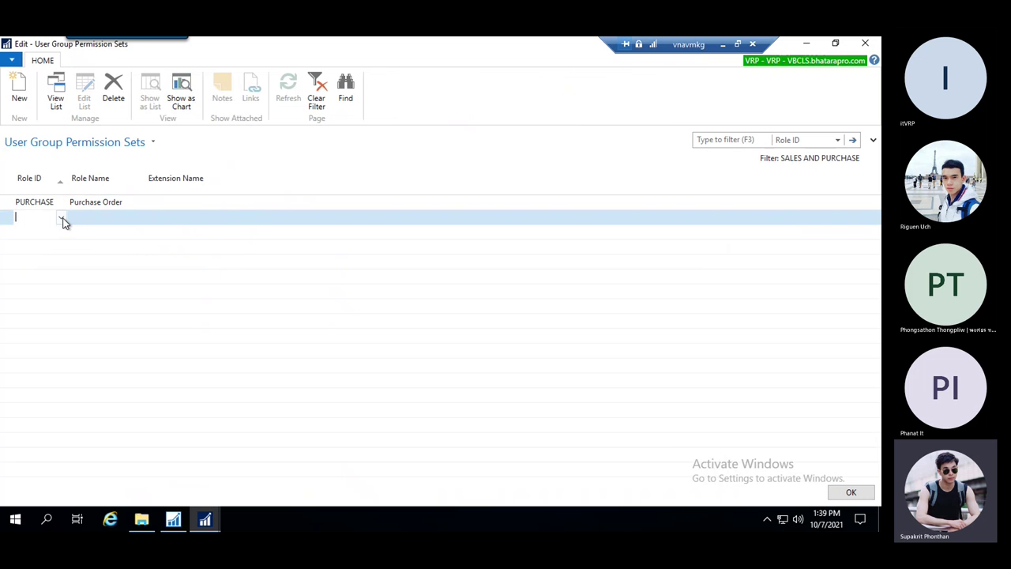
left_click(61, 217)
left_click(143, 237)
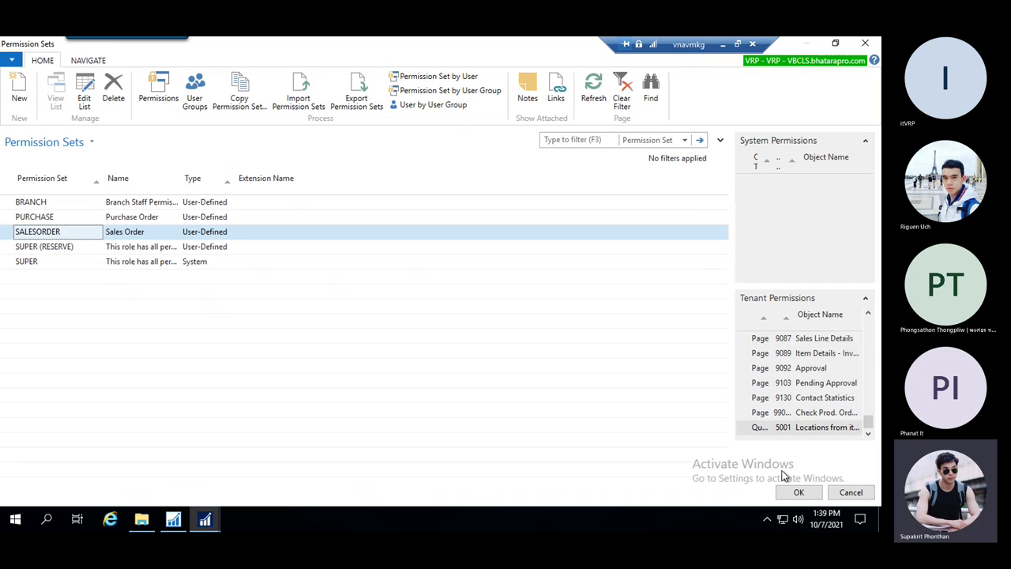
left_click(799, 492)
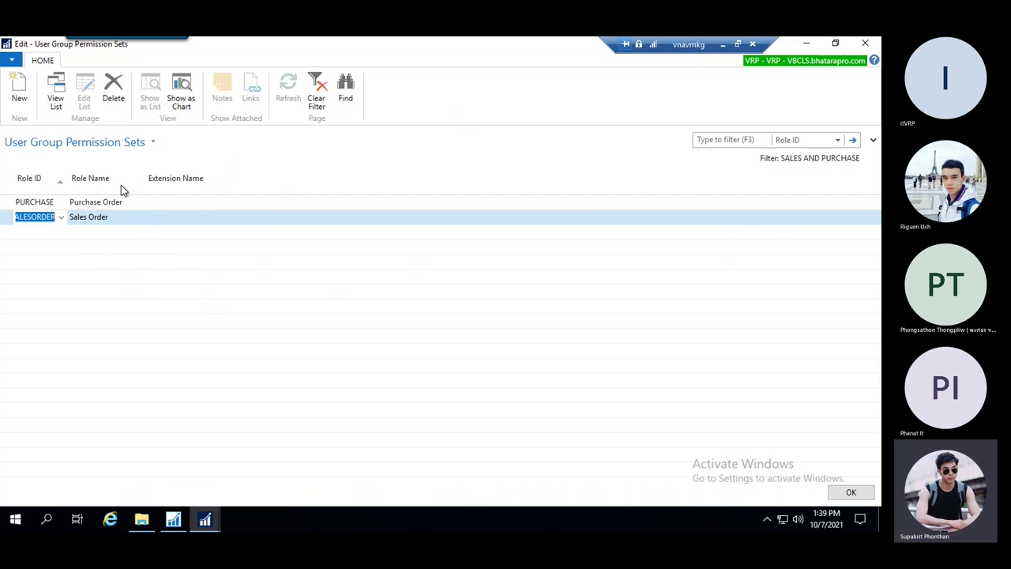
left_click(206, 203)
left_click(226, 231)
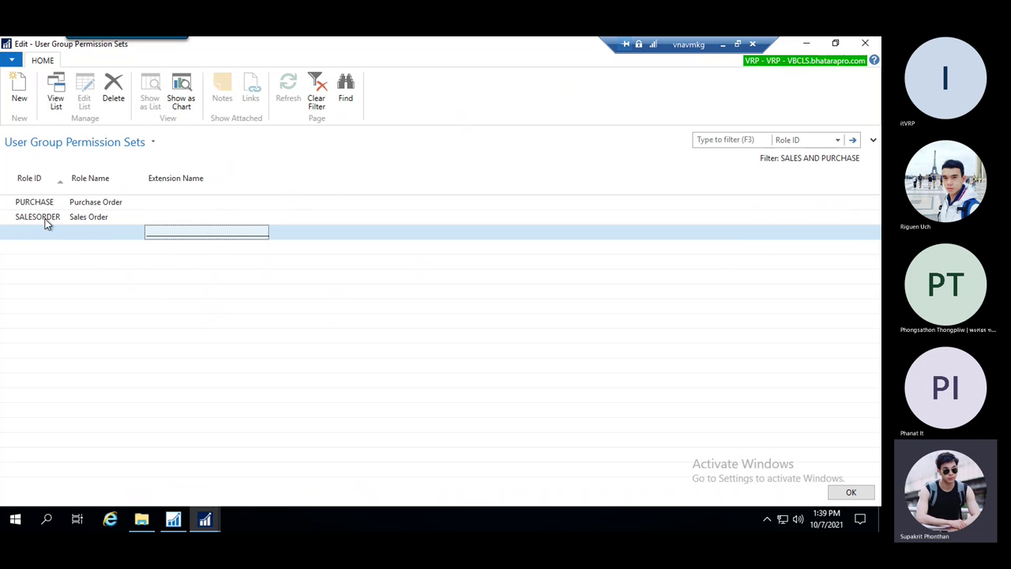
left_click(851, 490)
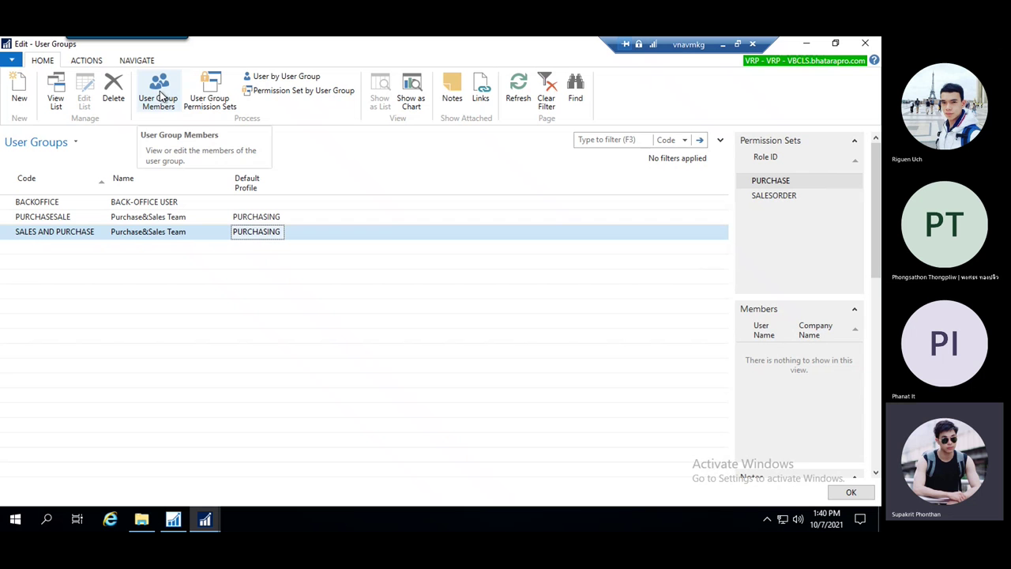
- Open the members of the SALES AND PURCHASE group and choose VRP as the company, reviewing the available companies
left_click(148, 233)
left_click(163, 97)
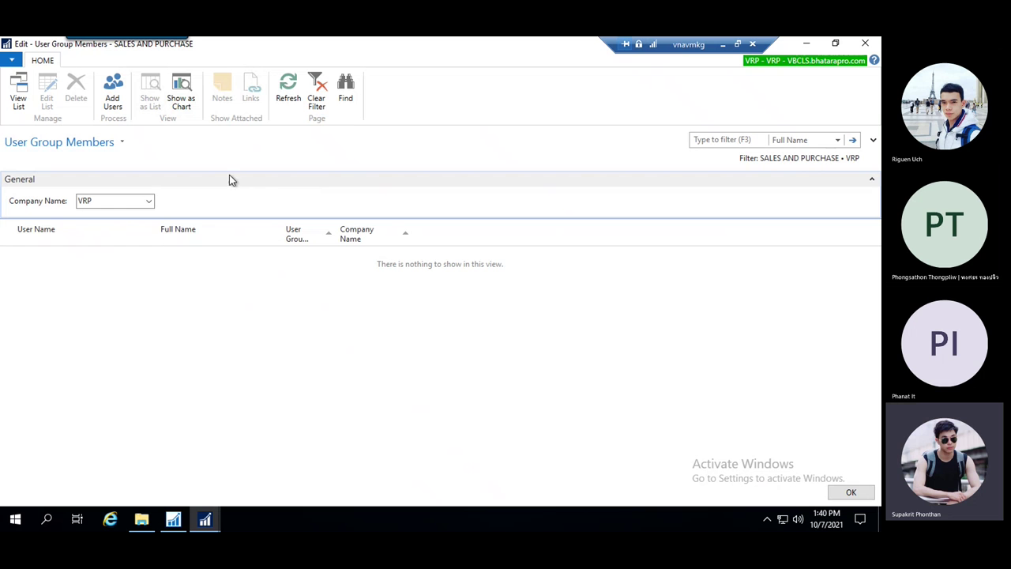
left_click(150, 203)
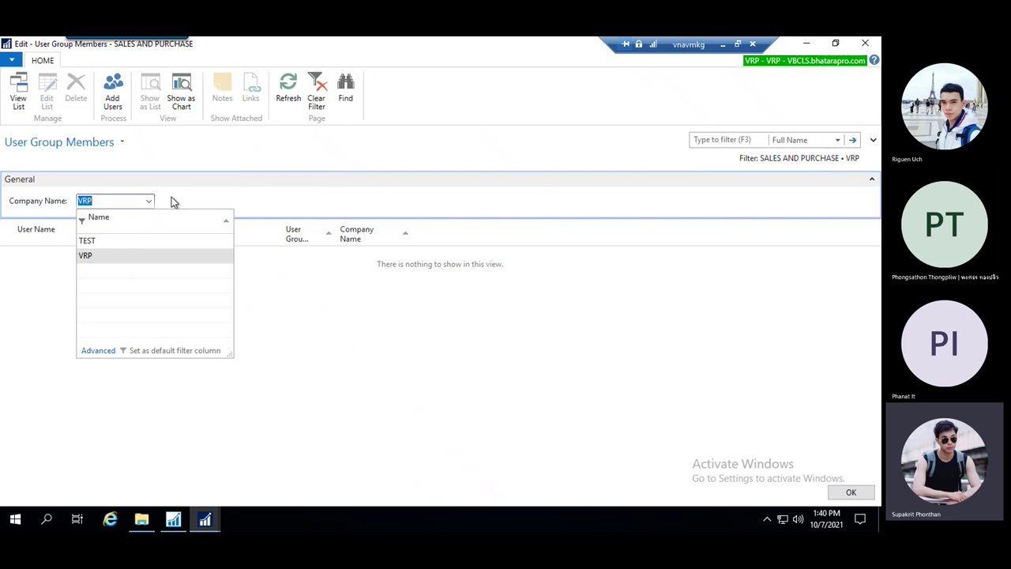
left_click(136, 258)
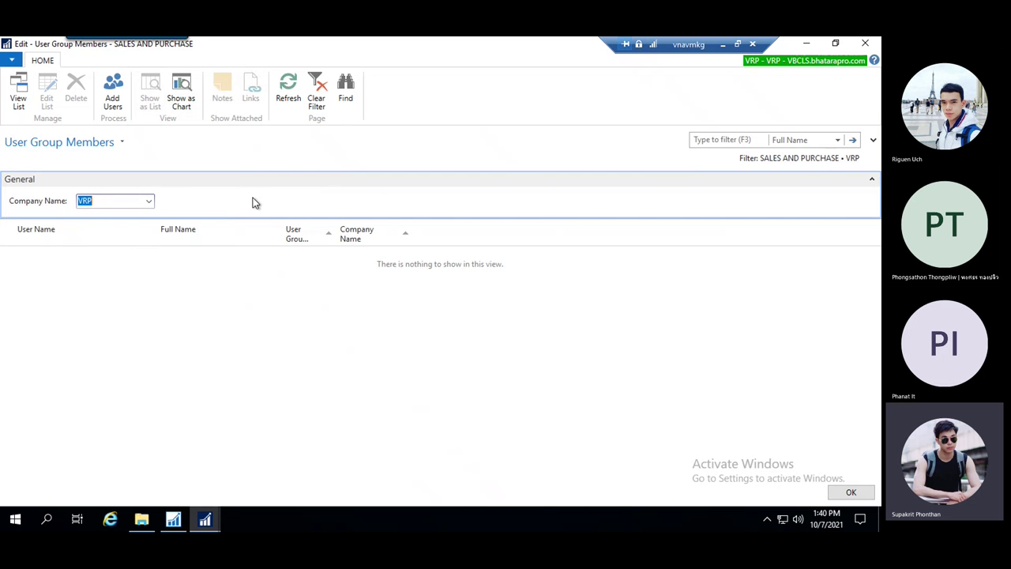
left_click(149, 201)
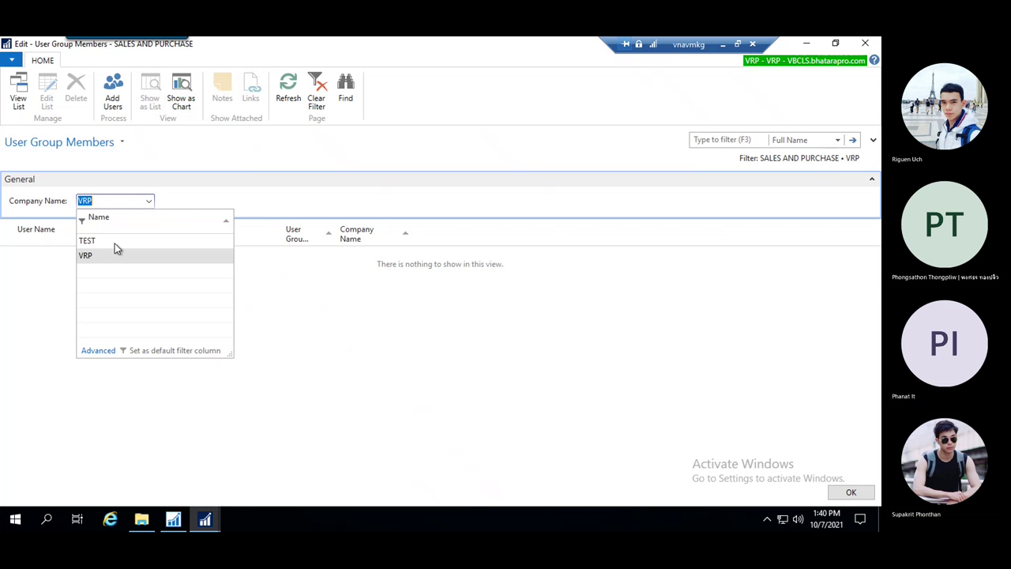
left_click(190, 201)
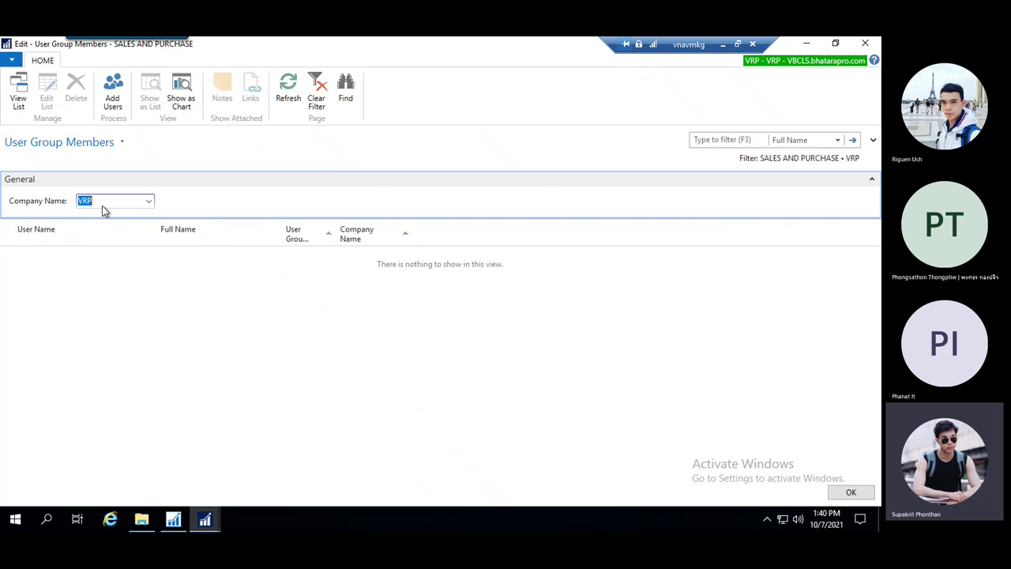
- Add the first two users in the user list as group members for company VRP
left_click(115, 102)
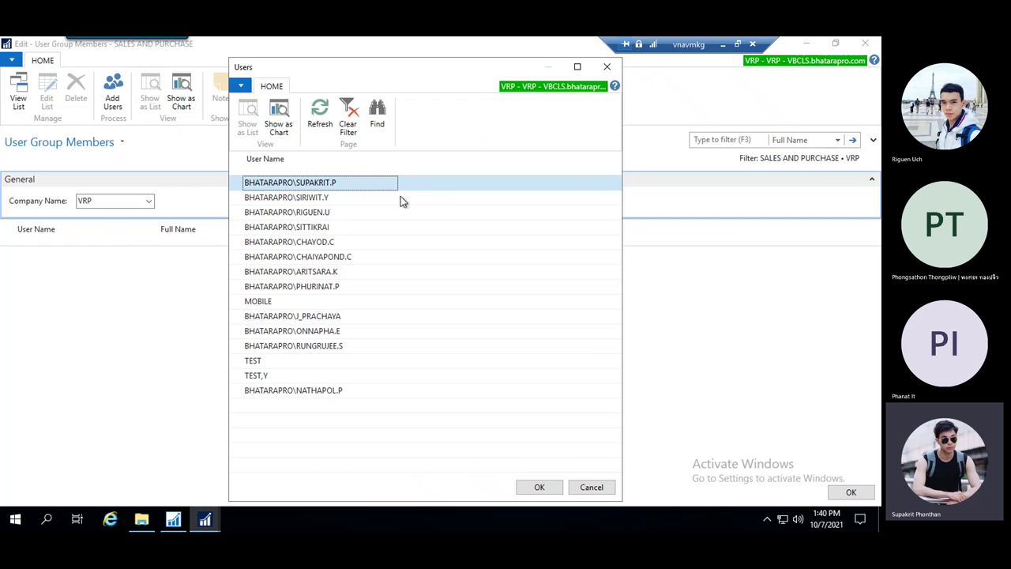
left_click(355, 201, "ctrl")
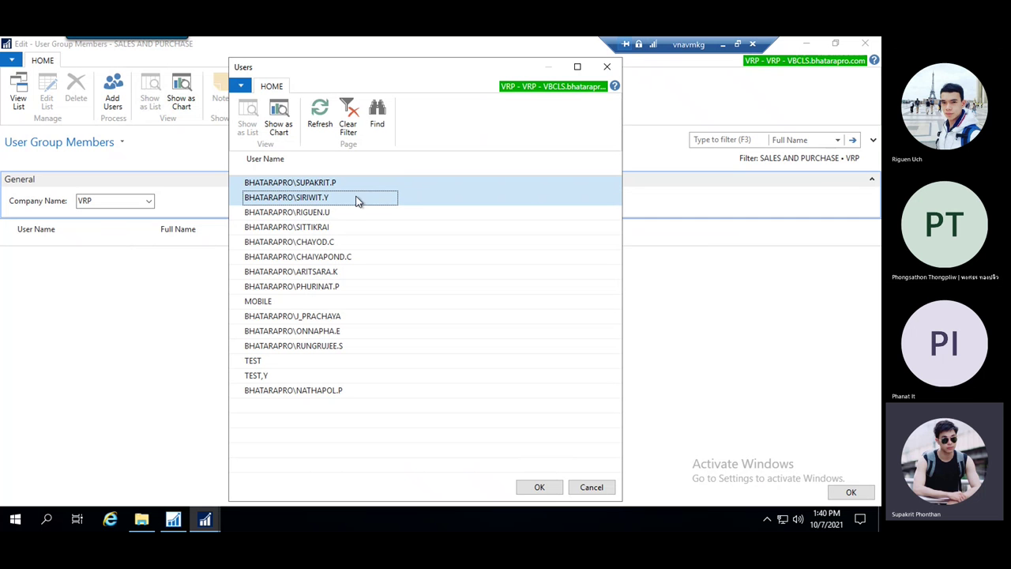
left_click(539, 487)
left_click(203, 256)
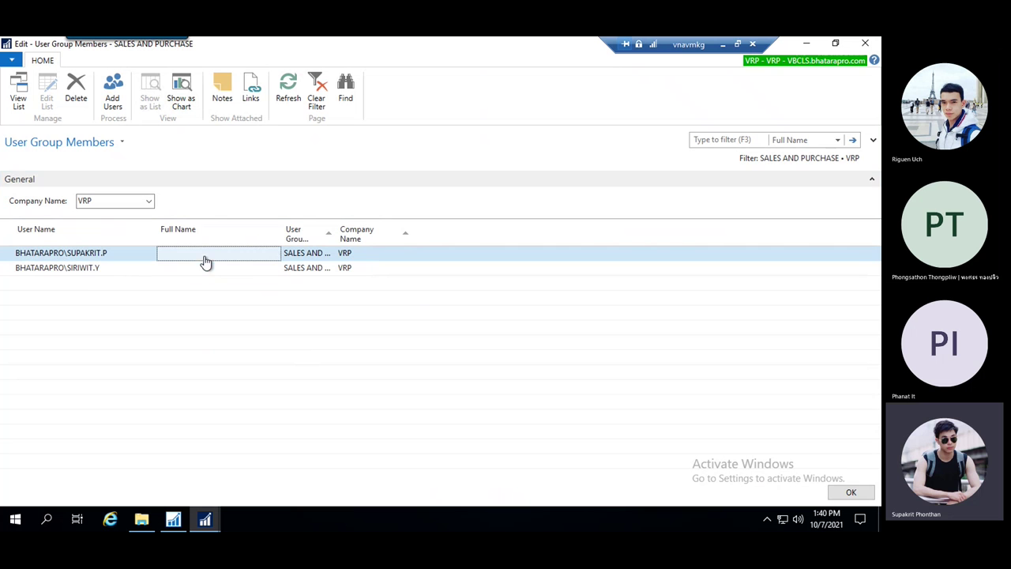
- Switch the members' company to TEST and add the third and fourth users in the user list
left_click(149, 202)
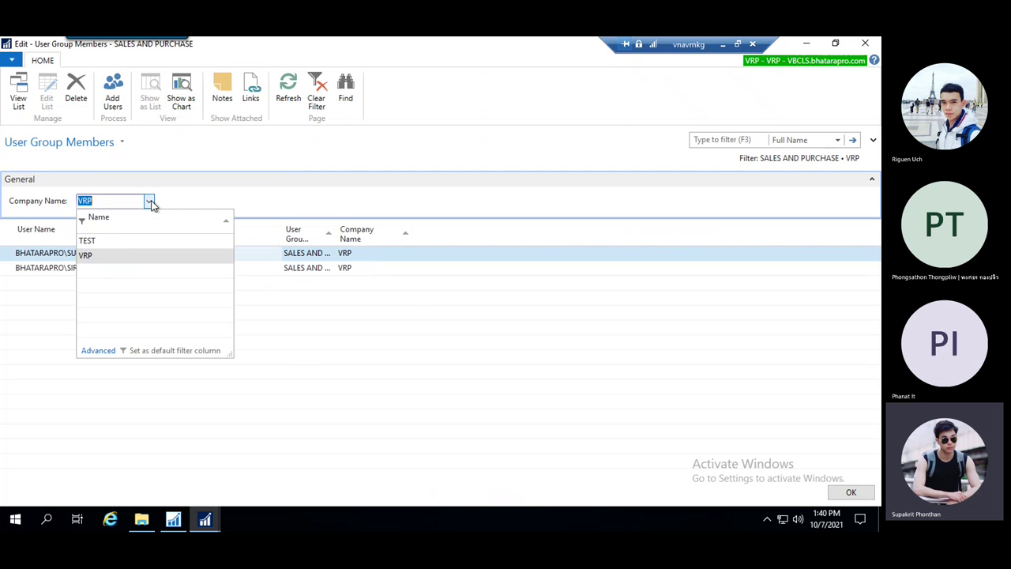
left_click(116, 241)
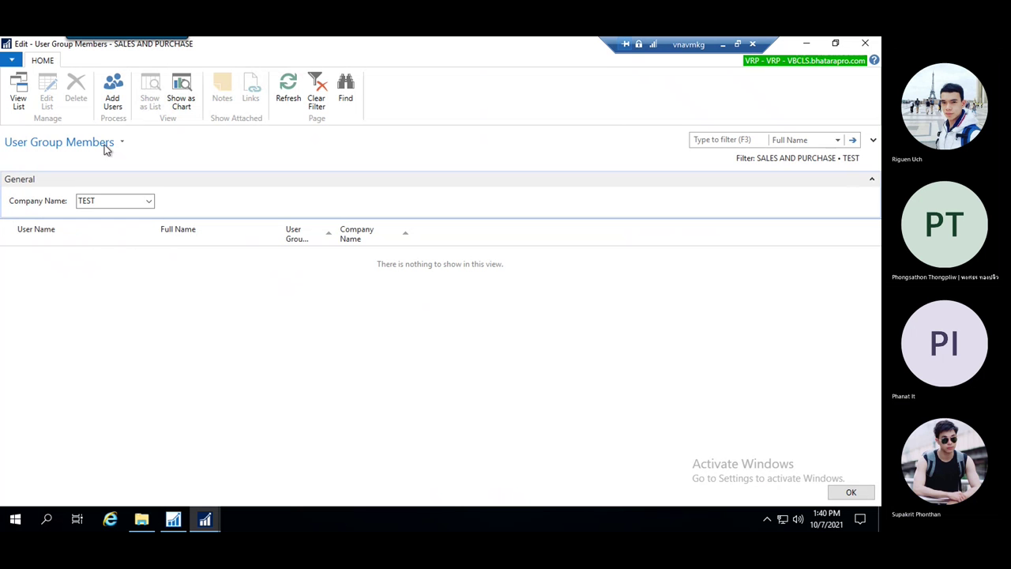
left_click(116, 97)
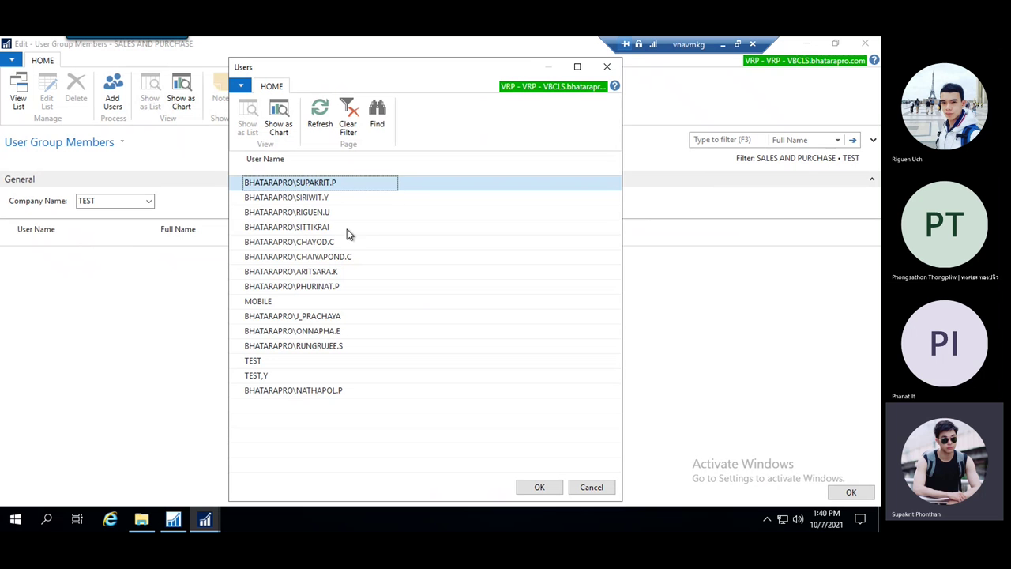
left_click(326, 213)
left_click(335, 228, "ctrl")
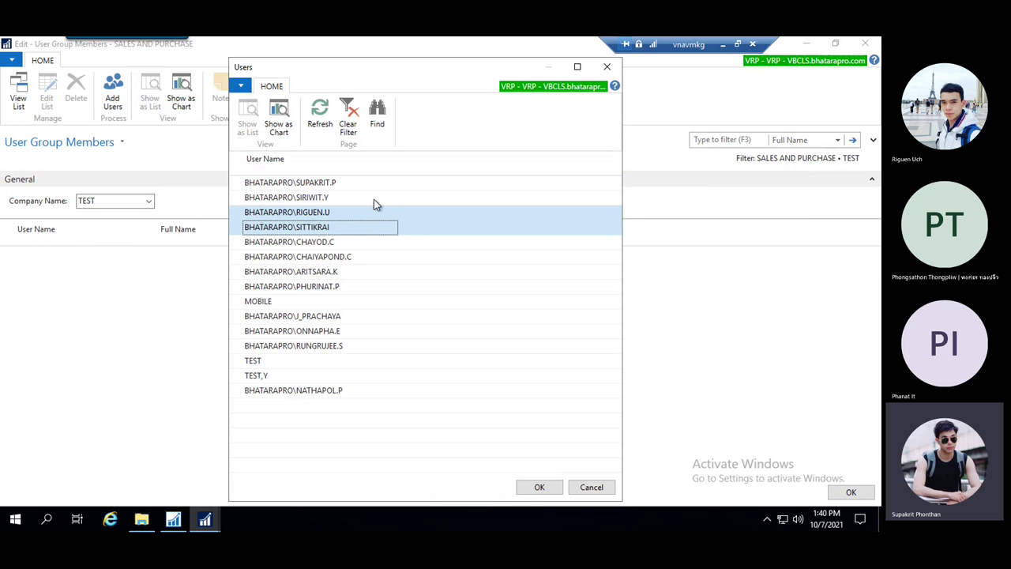
left_click(540, 487)
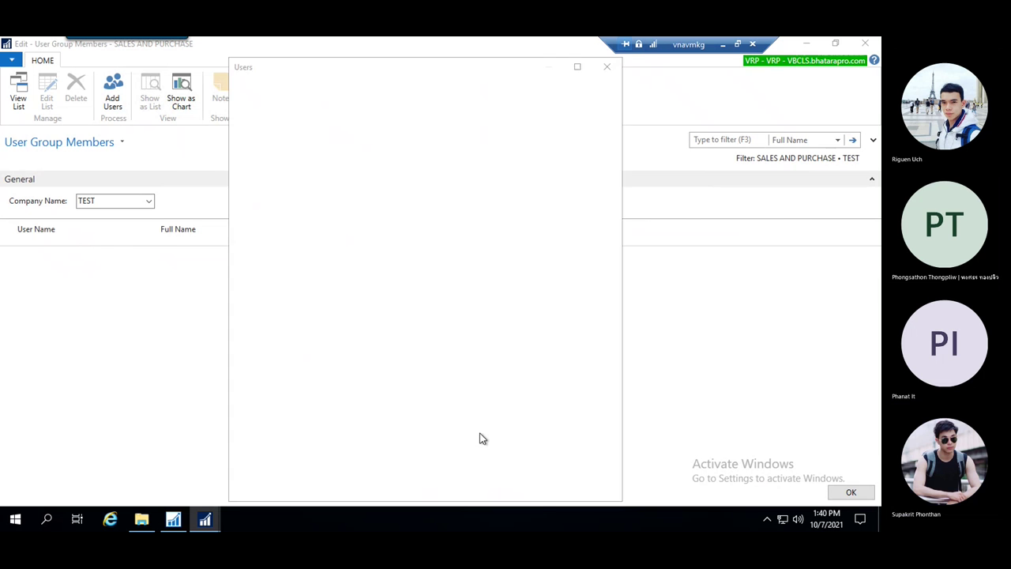
- Compare the group's members in companies VRP and TEST by switching the company name
left_click(149, 202)
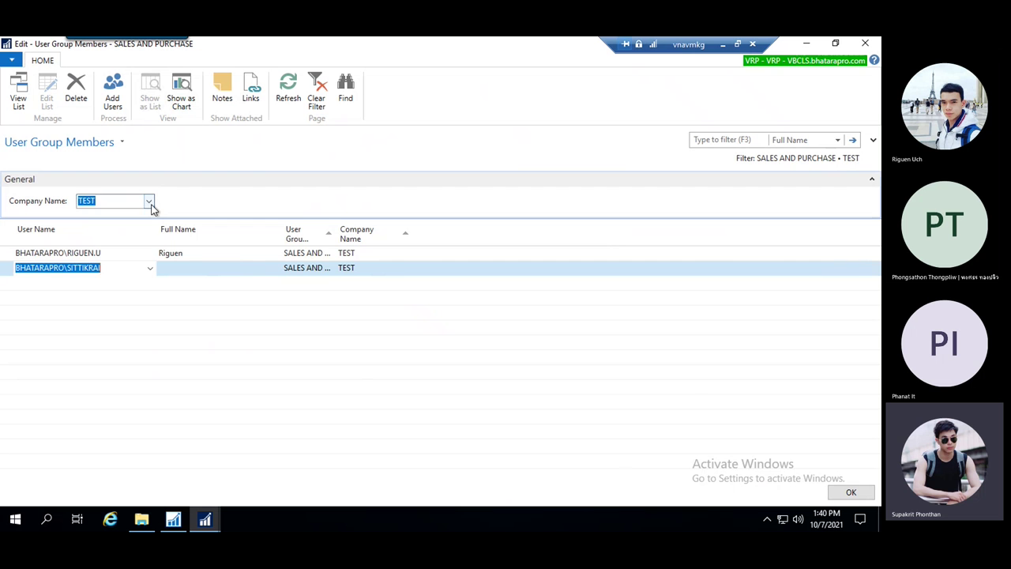
left_click(106, 250)
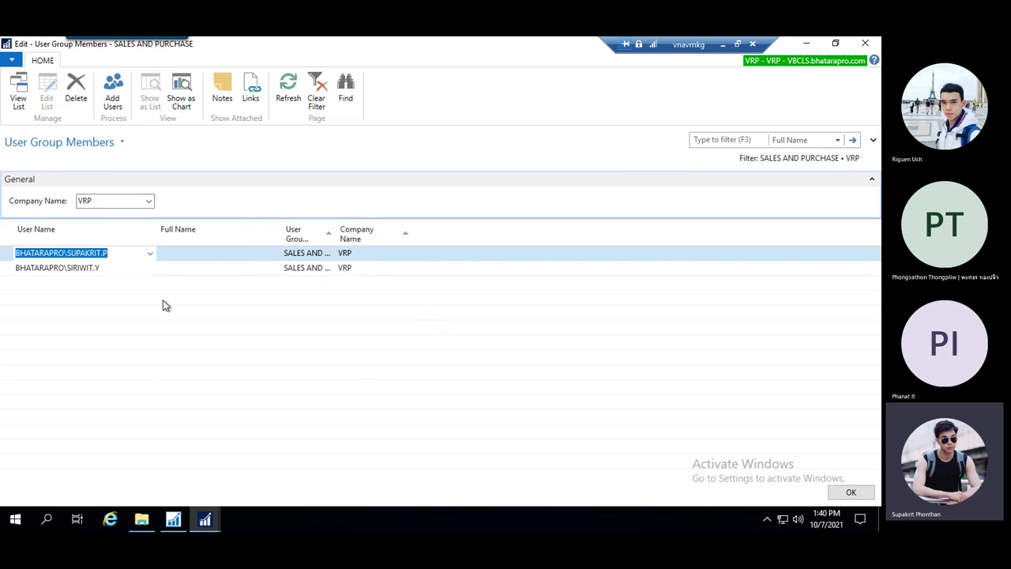
left_click(149, 203)
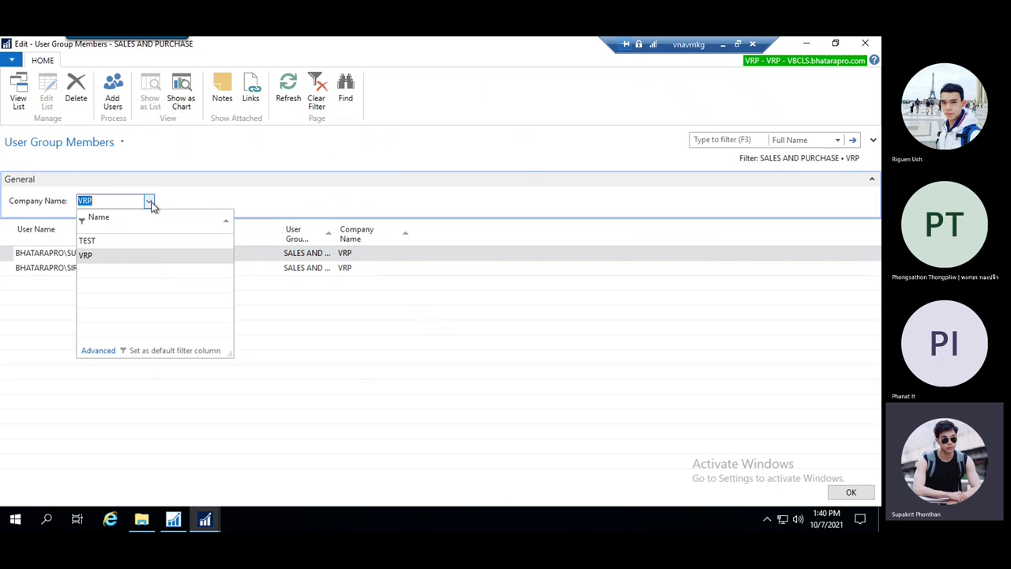
left_click(101, 241)
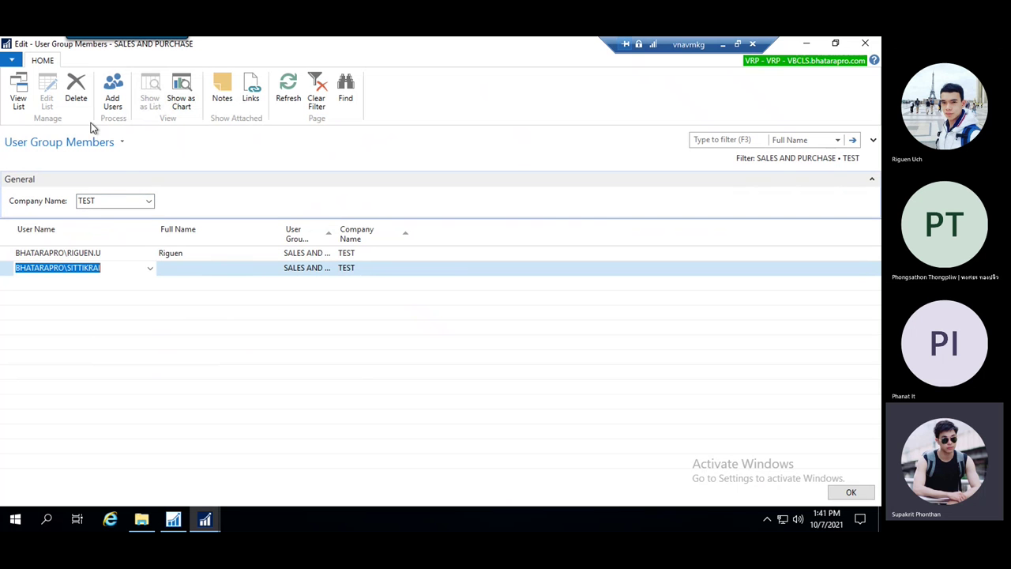
- Clear the company name and add the user listed just above MOBILE as a group member without a company
left_click_drag(112, 199, 77, 198)
key("BackSpace")
key("Escape")
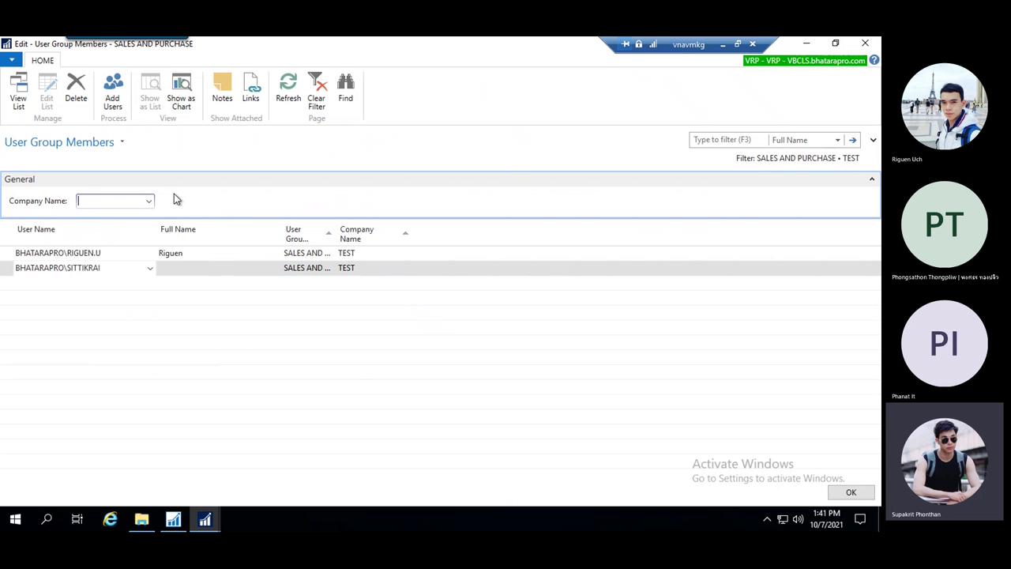
left_click(195, 333)
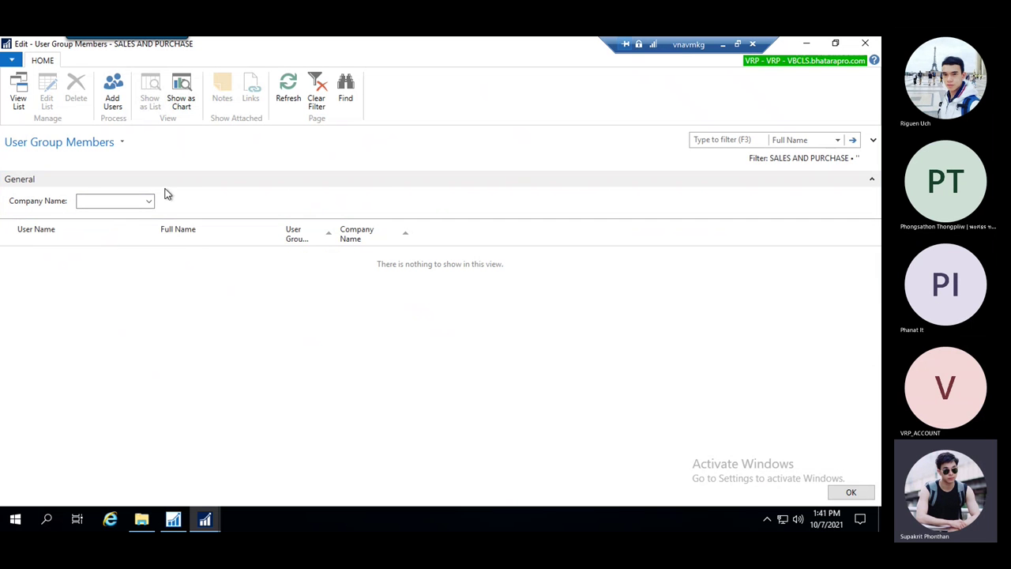
left_click(117, 100)
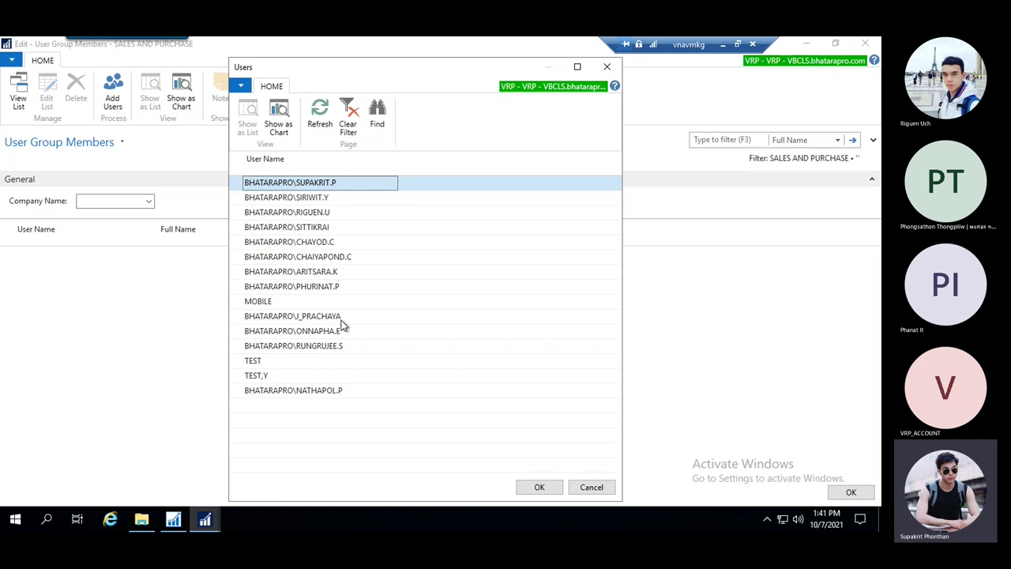
left_click(333, 245)
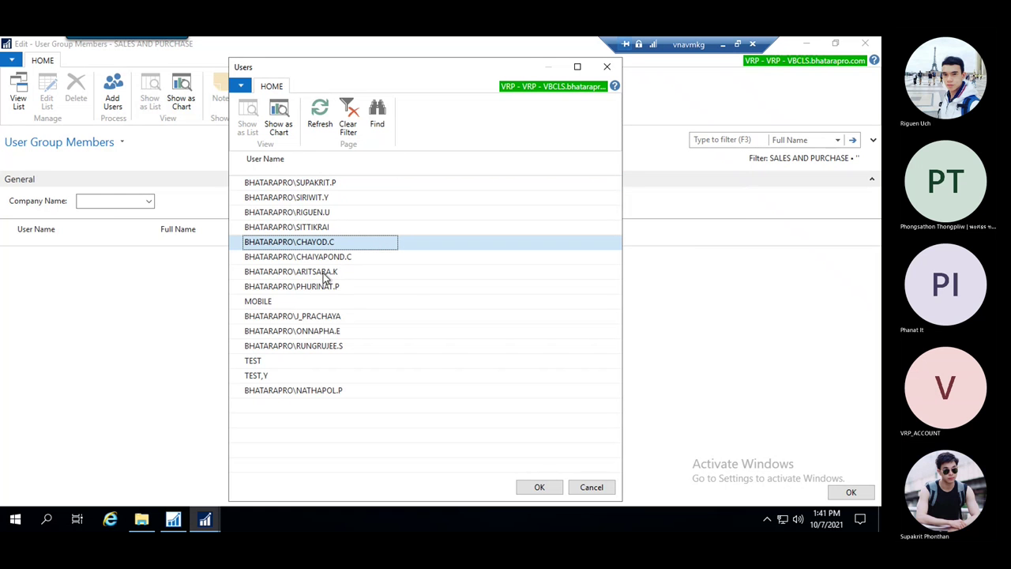
left_click(301, 290)
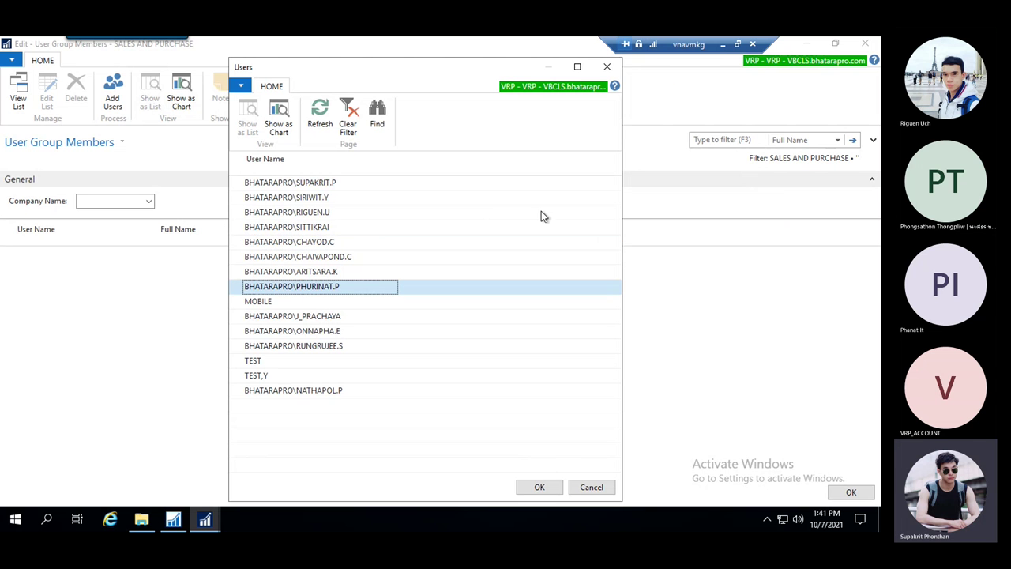
left_click(539, 487)
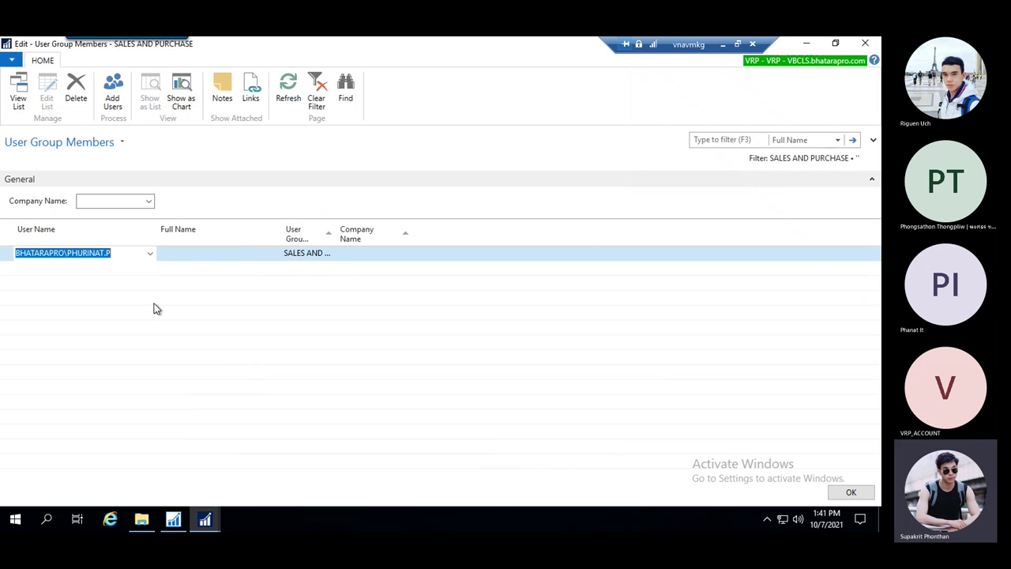
- Show the group's members for company VRP, and close the group members and user groups lists
left_click(150, 202)
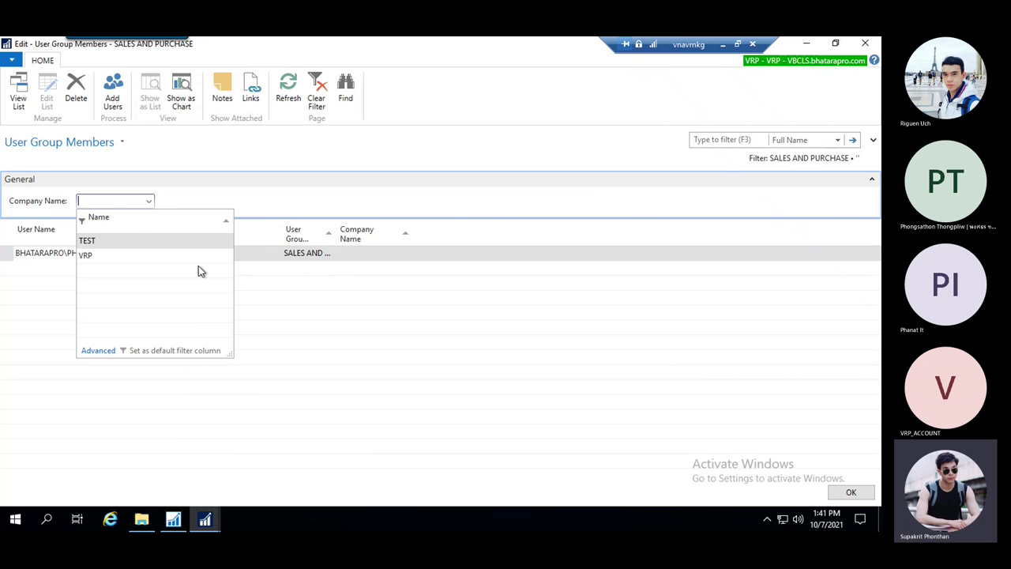
left_click(289, 305)
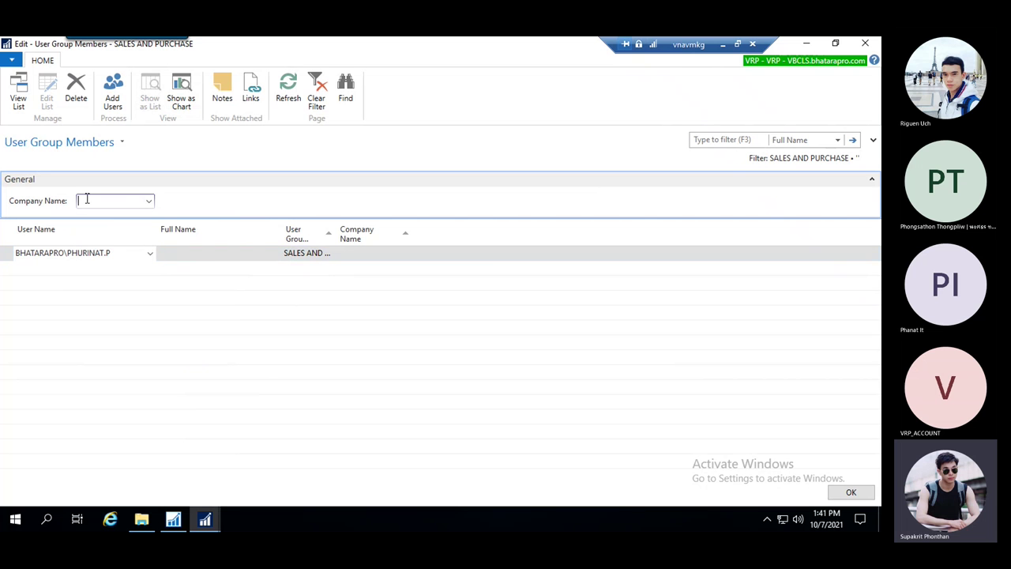
left_click(149, 203)
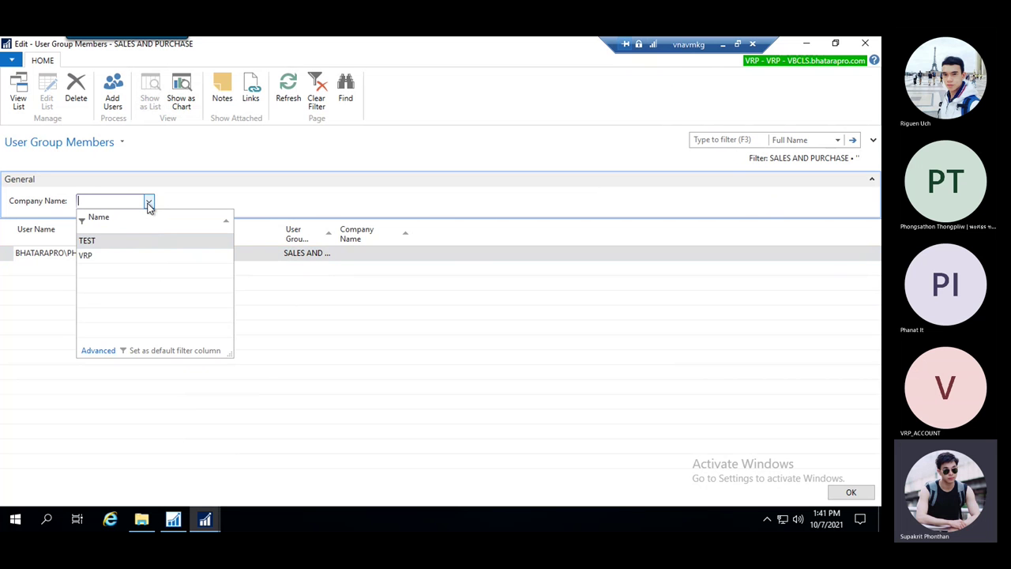
left_click(61, 266)
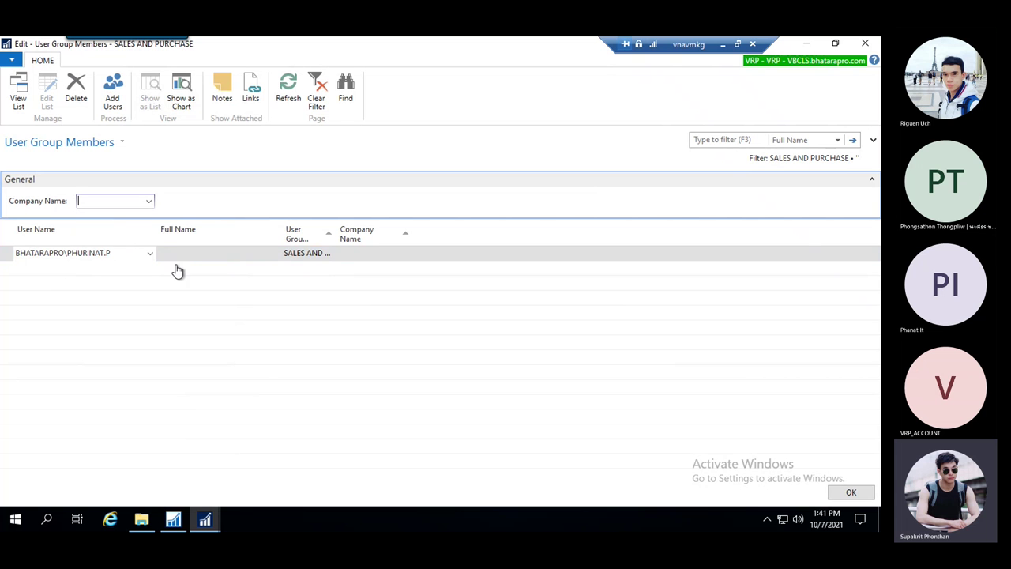
left_click(150, 200)
left_click(123, 254)
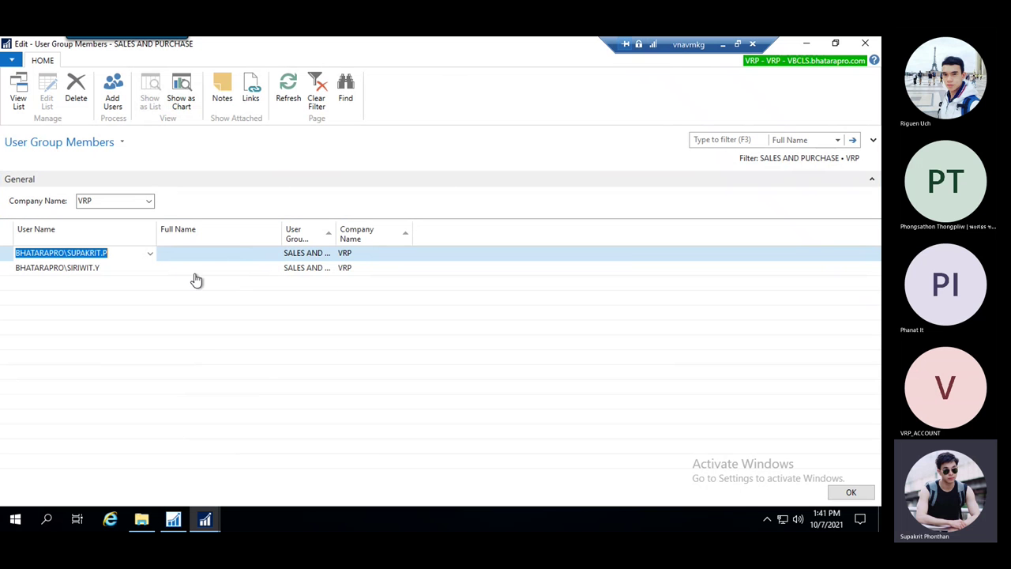
left_click(849, 492)
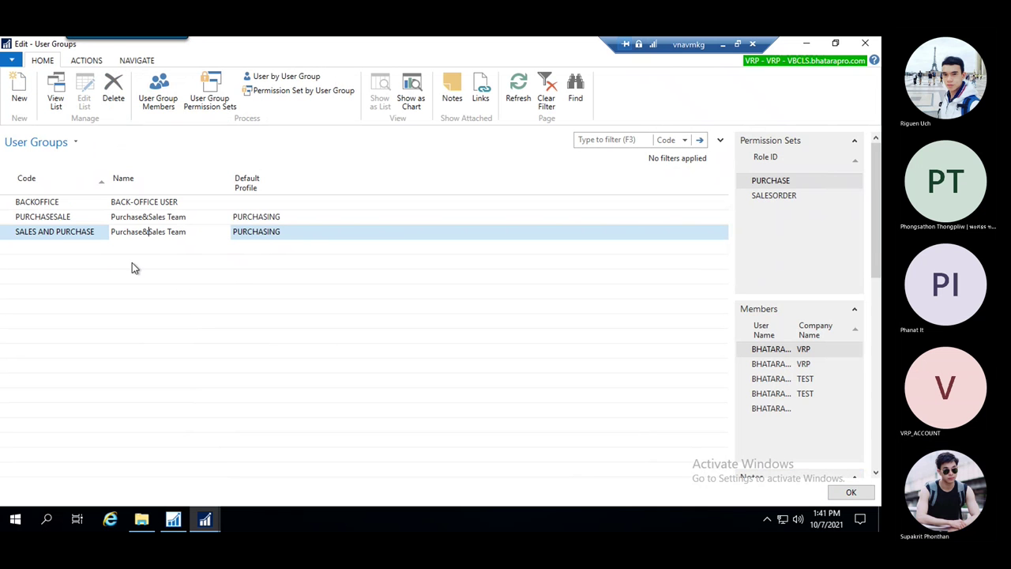
left_click(848, 492)
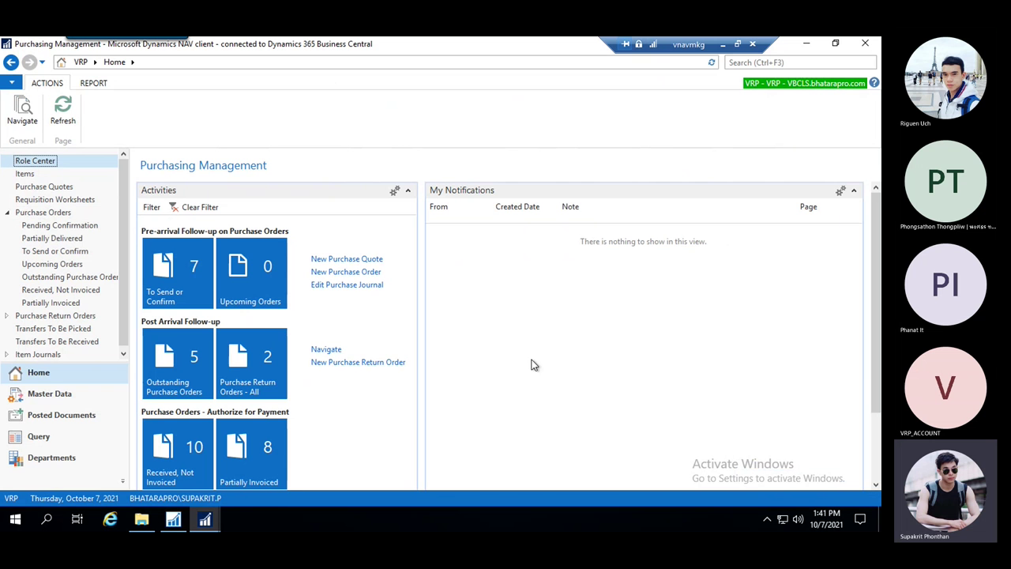
- Search for "user", open the IT Administration Users list and open the card of the user listed just above MOBILE for editing
left_click(782, 62)
type("ser")
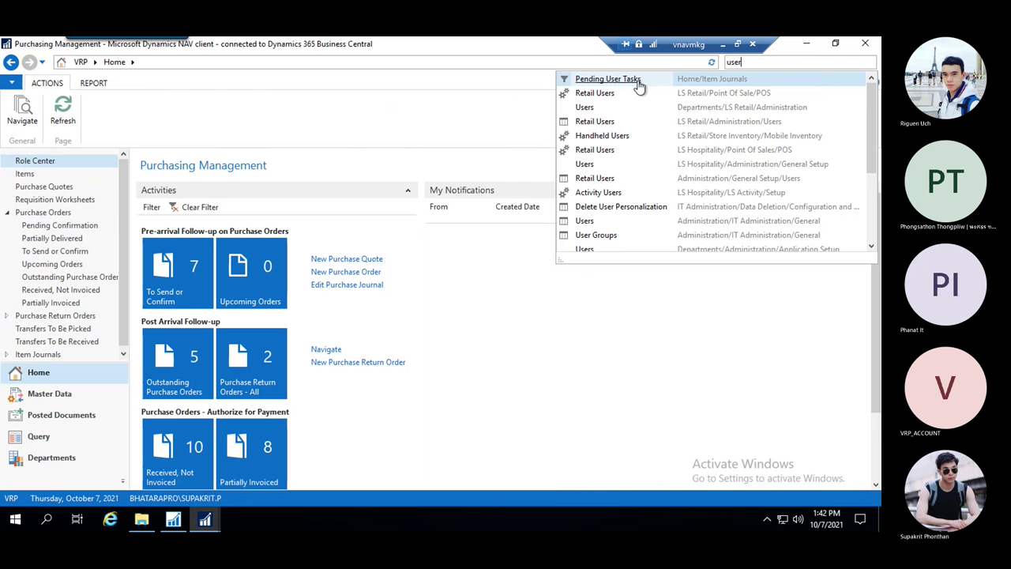
left_click(590, 220)
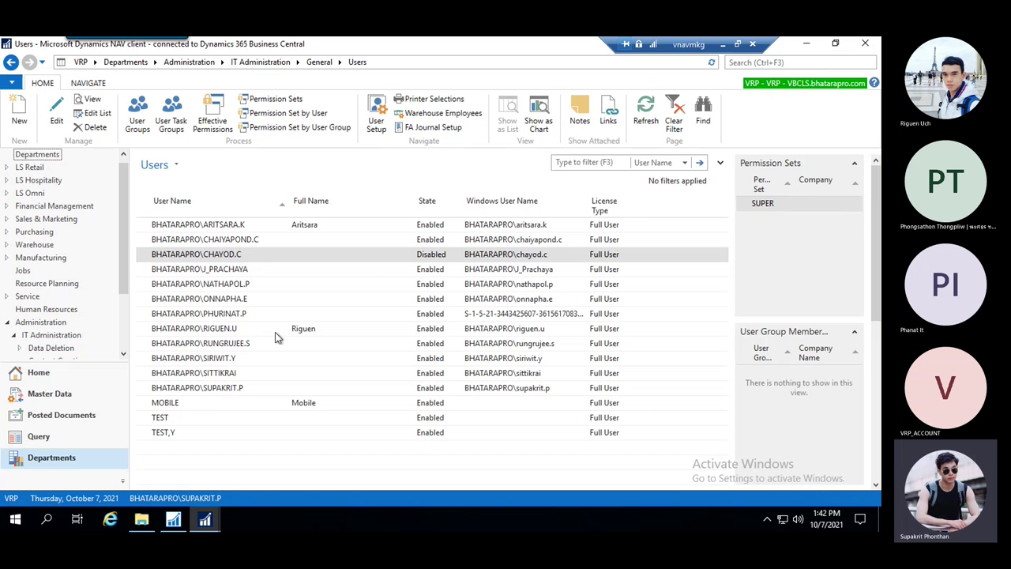
left_click(222, 390)
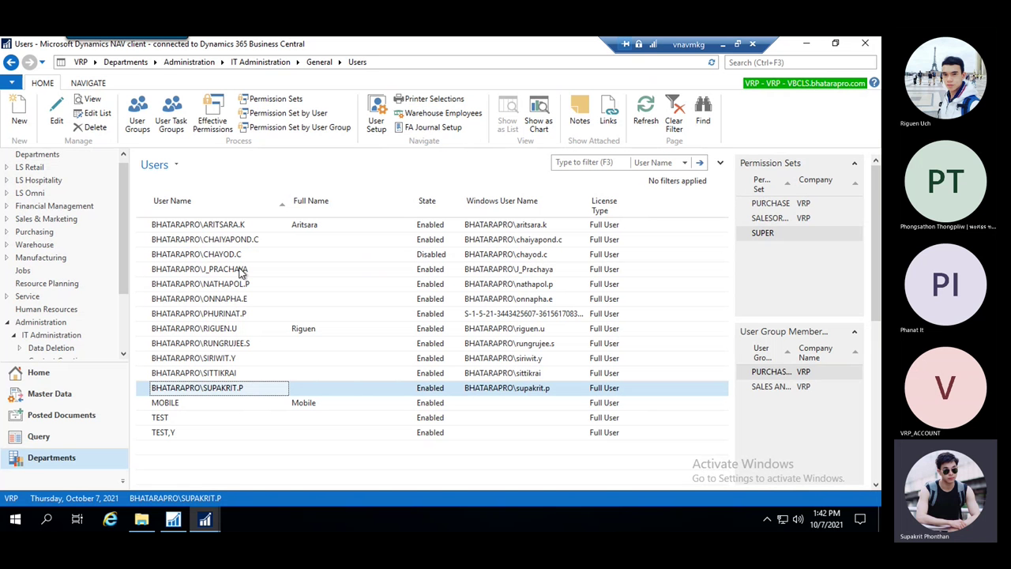
left_click(56, 113)
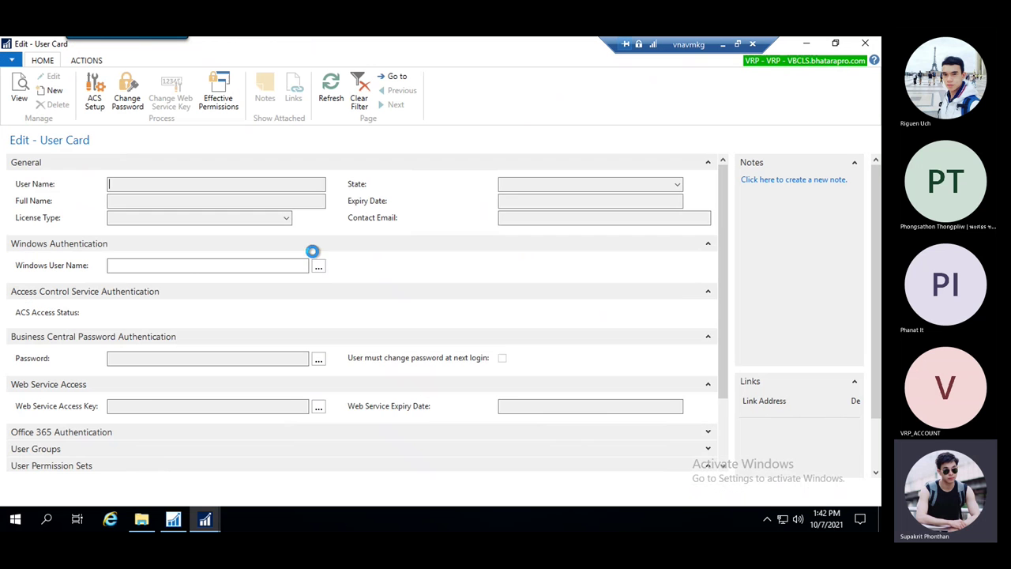
- Examine the PURCHASE, SALESORDER and SUPER permission sets and their companies on the user card, and close the card
scroll(378, 281, "down", 2)
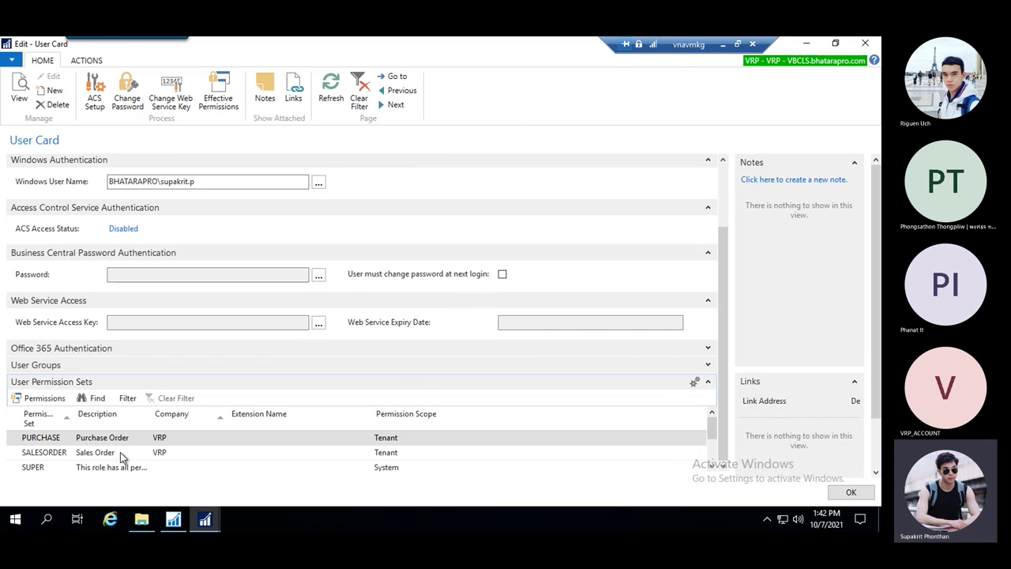
left_click(52, 456)
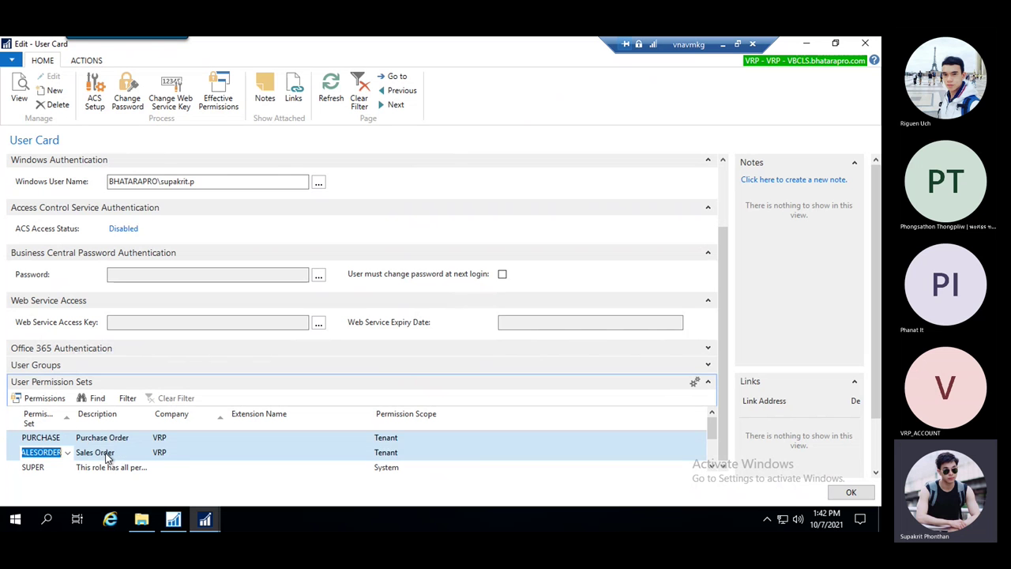
left_click(184, 436)
left_click(174, 452)
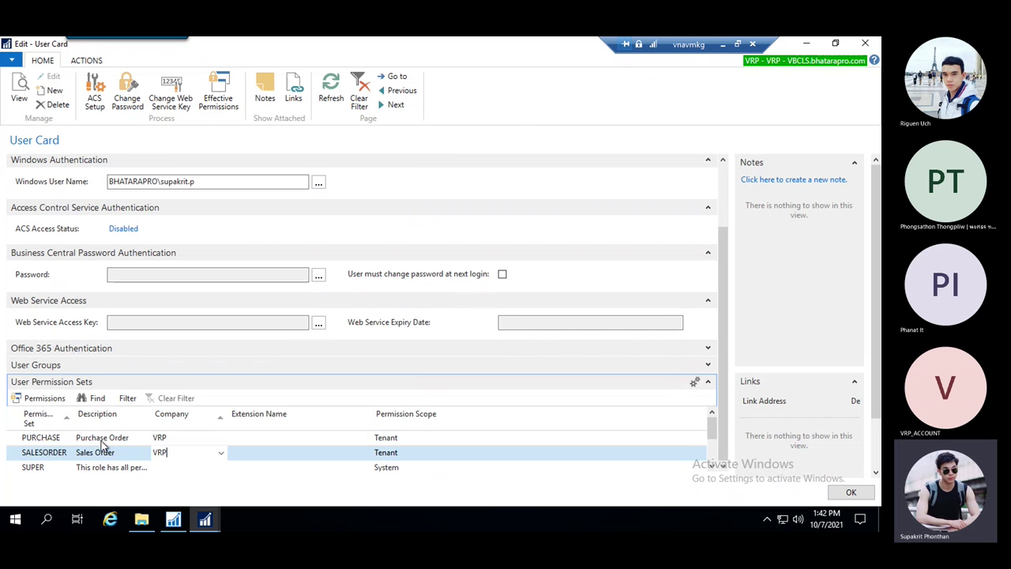
left_click(101, 440)
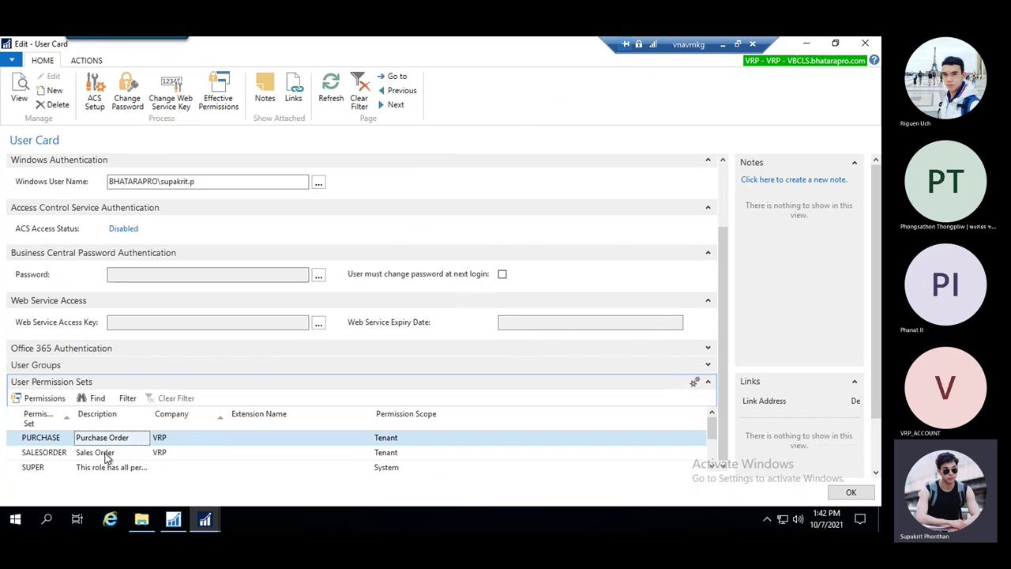
left_click(57, 457)
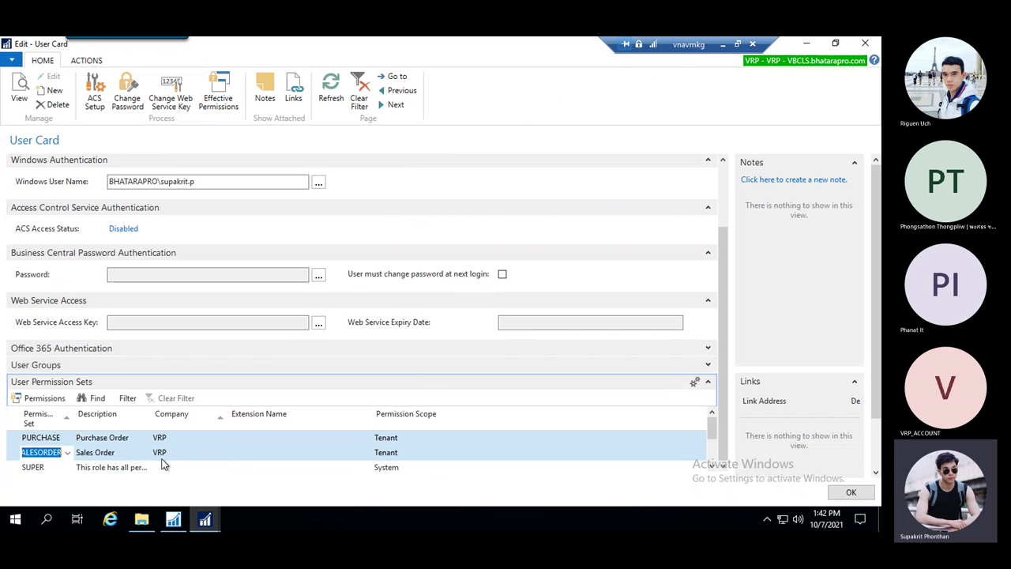
left_click(213, 439)
left_click(247, 440)
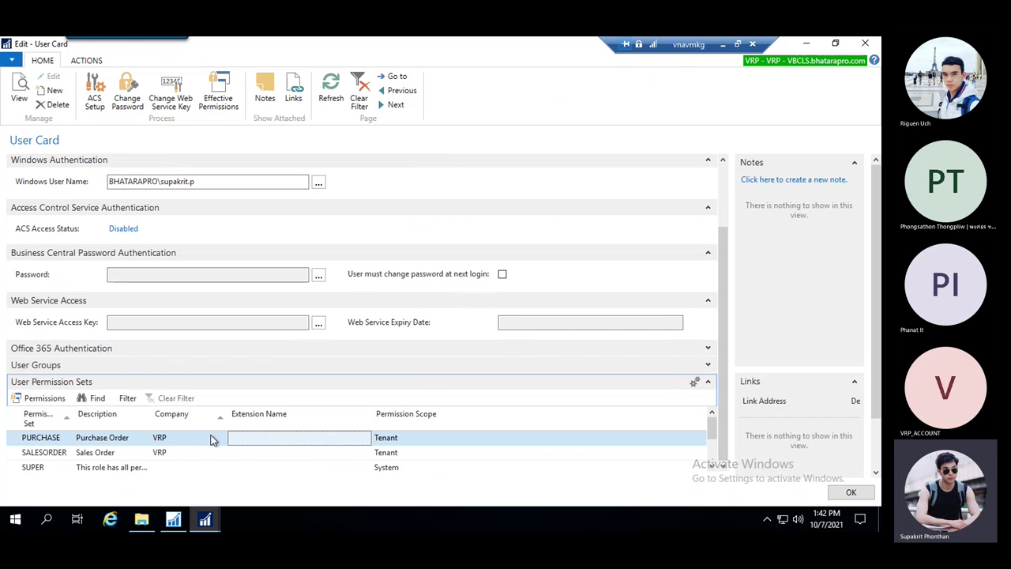
left_click(89, 468)
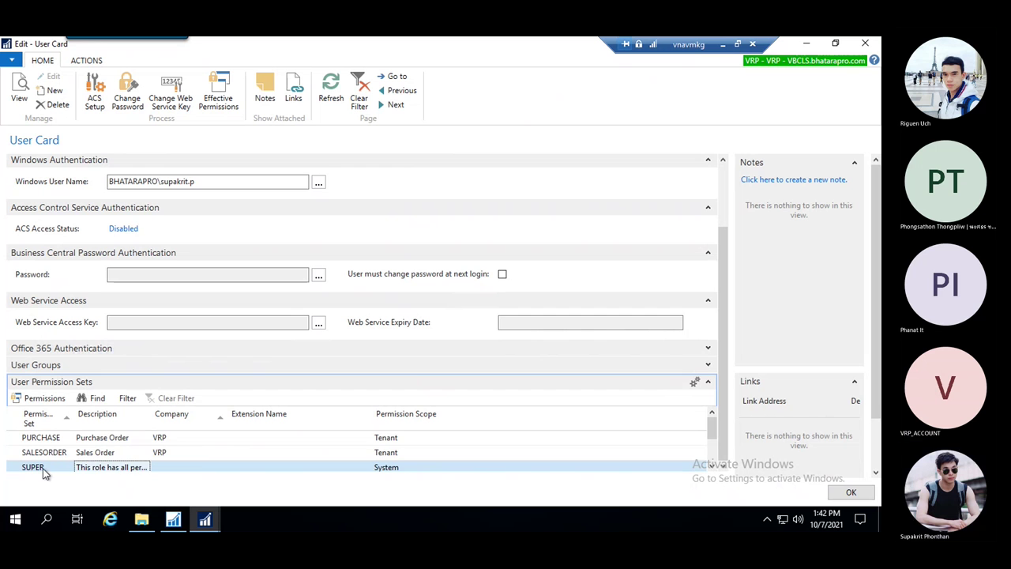
scroll(90, 473, "down", 1)
scroll(62, 440, "up", 1)
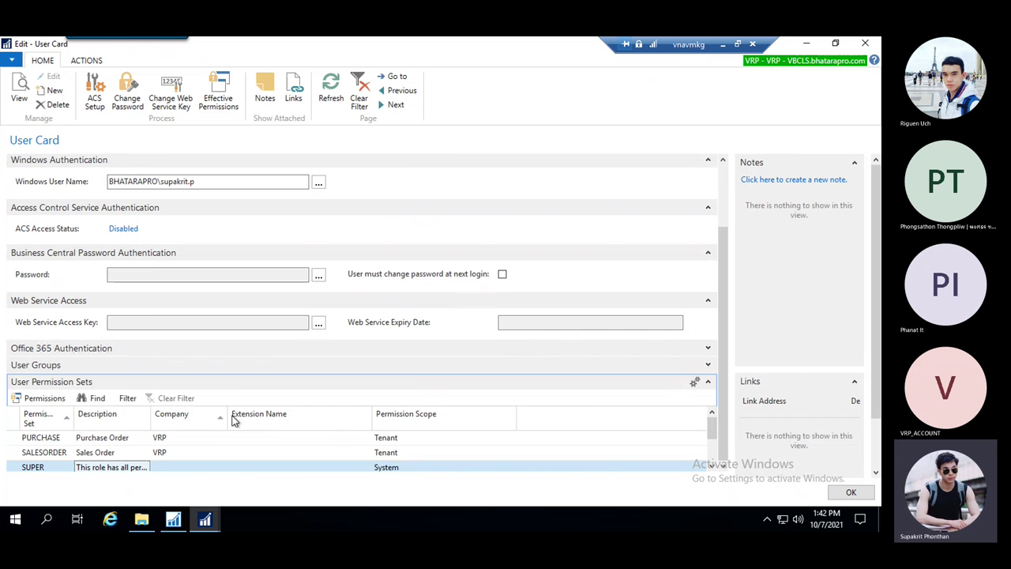
key("Escape")
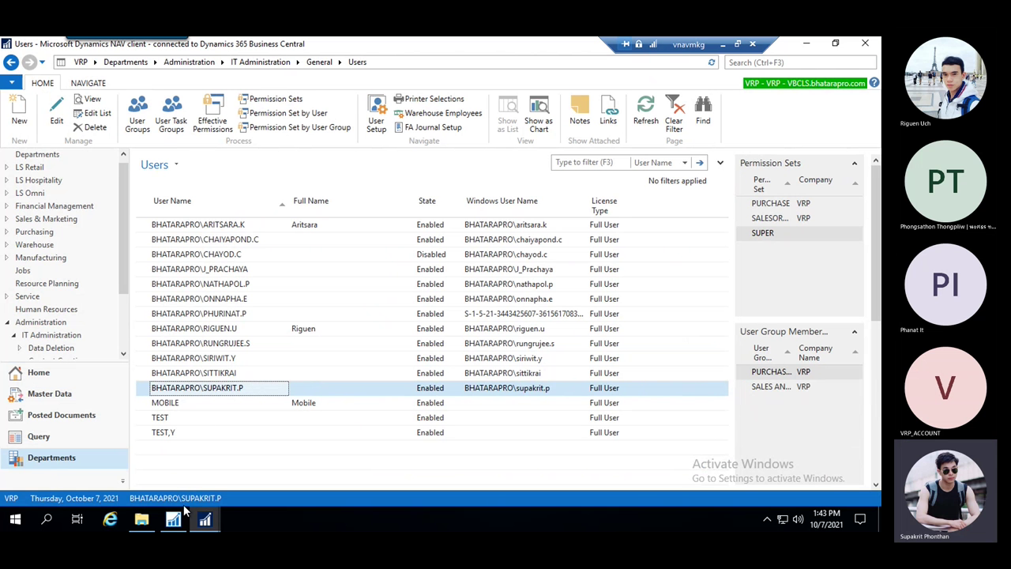
- Search for "permission" and open the Permission Sets list under IT Administration
left_click(790, 61)
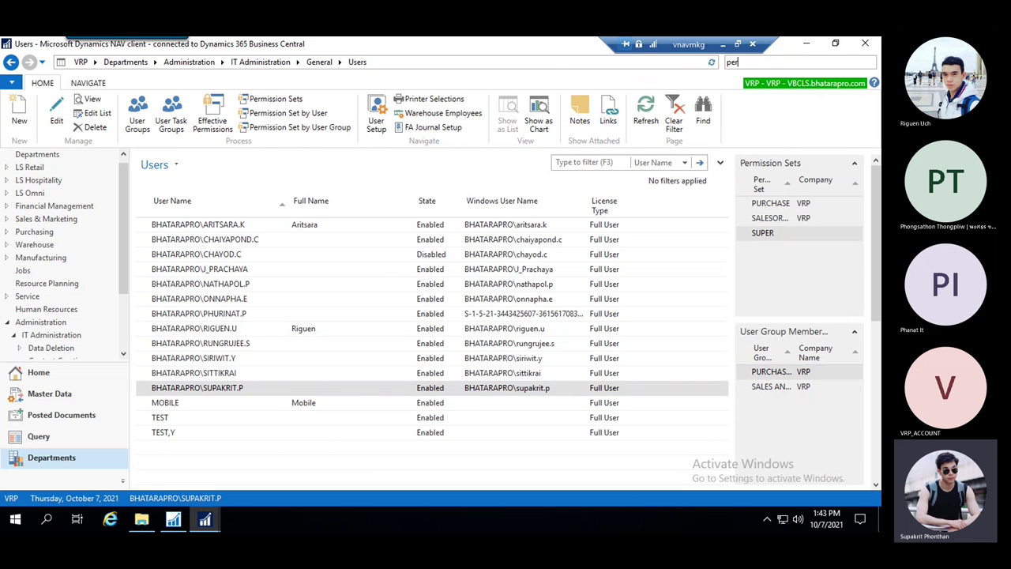
type("mission")
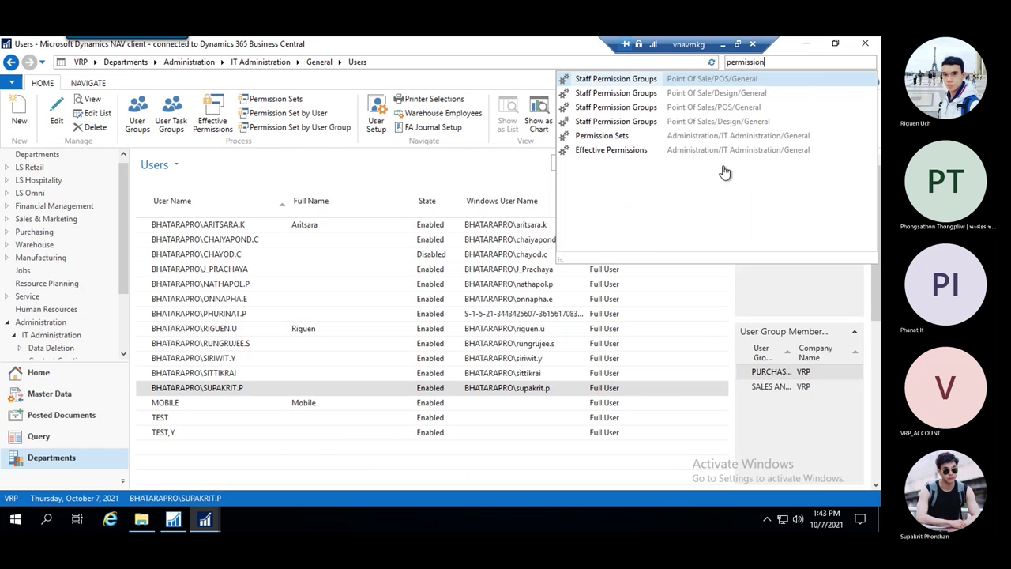
left_click(606, 139)
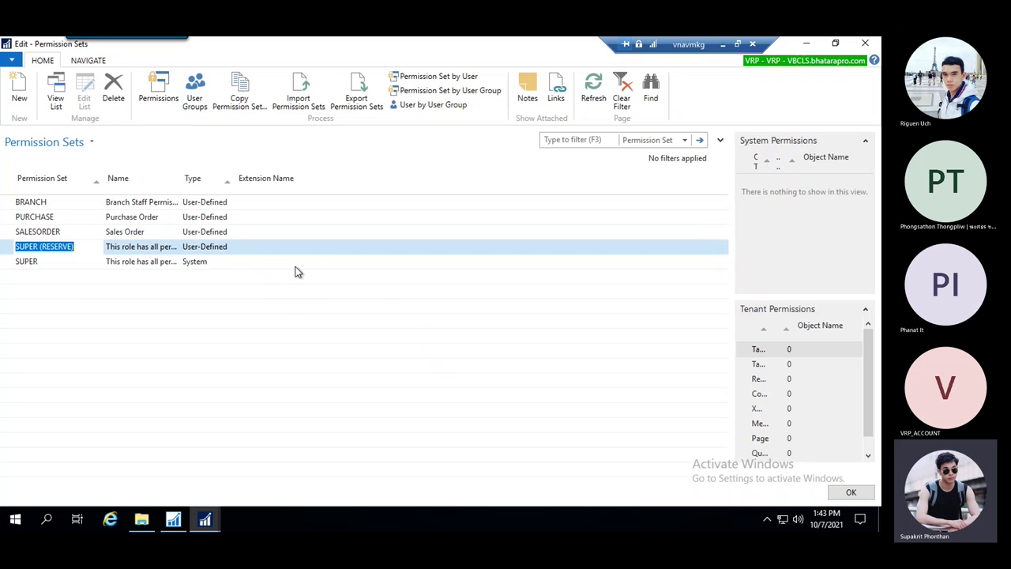
- View the object permissions of the SALESORDER permission set and return to the list
left_click(60, 276)
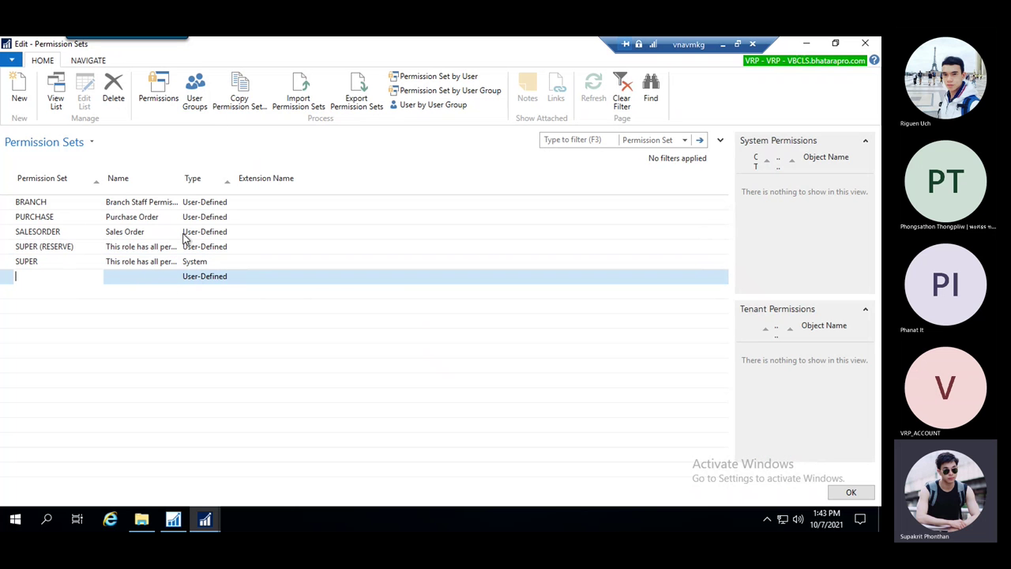
left_click(63, 218)
left_click(81, 231)
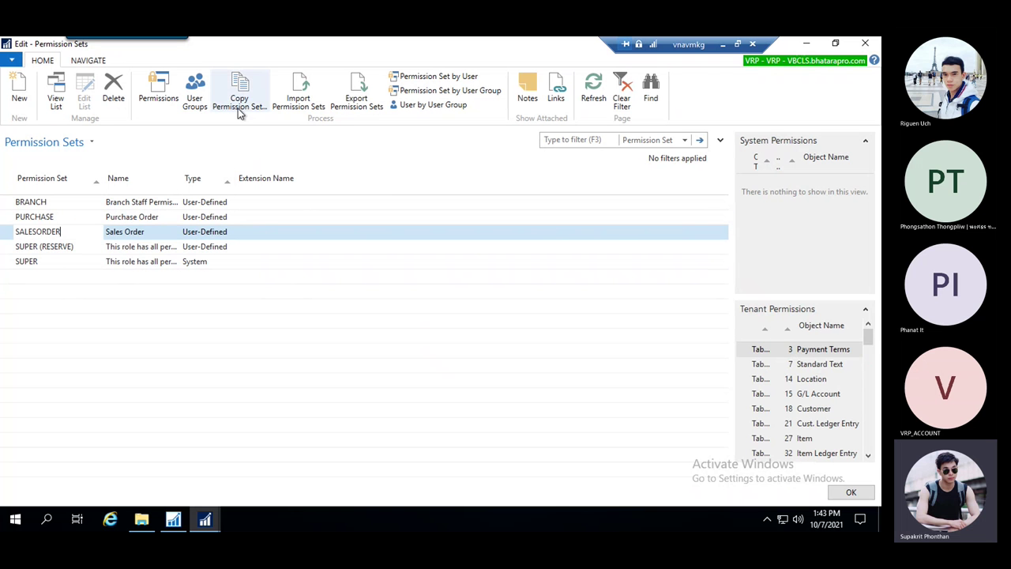
left_click(158, 91)
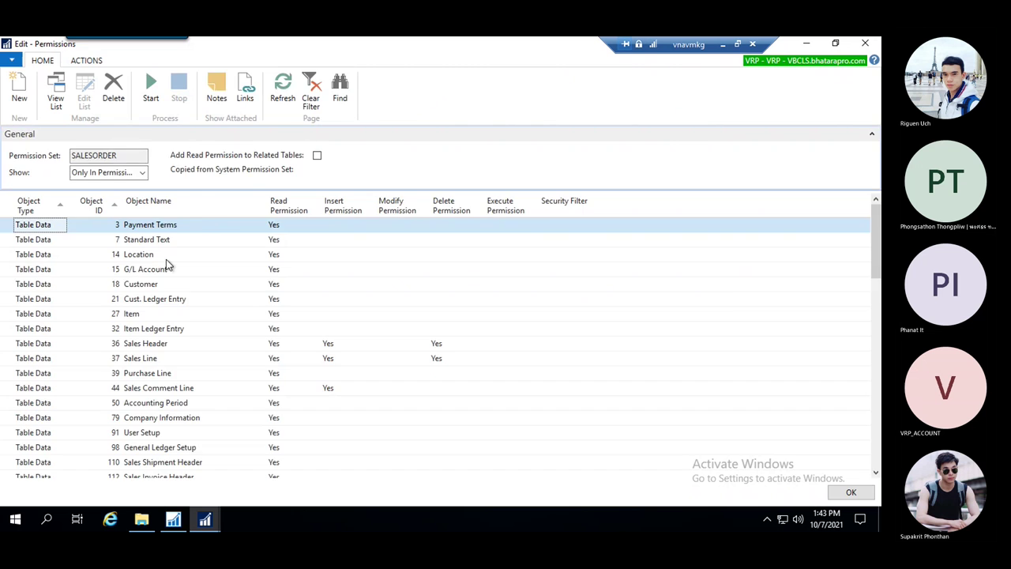
key("Escape")
- Open the PURCHASE permission set's permissions and examine the read, insert and modify rights on its Table Data line
left_click(134, 216)
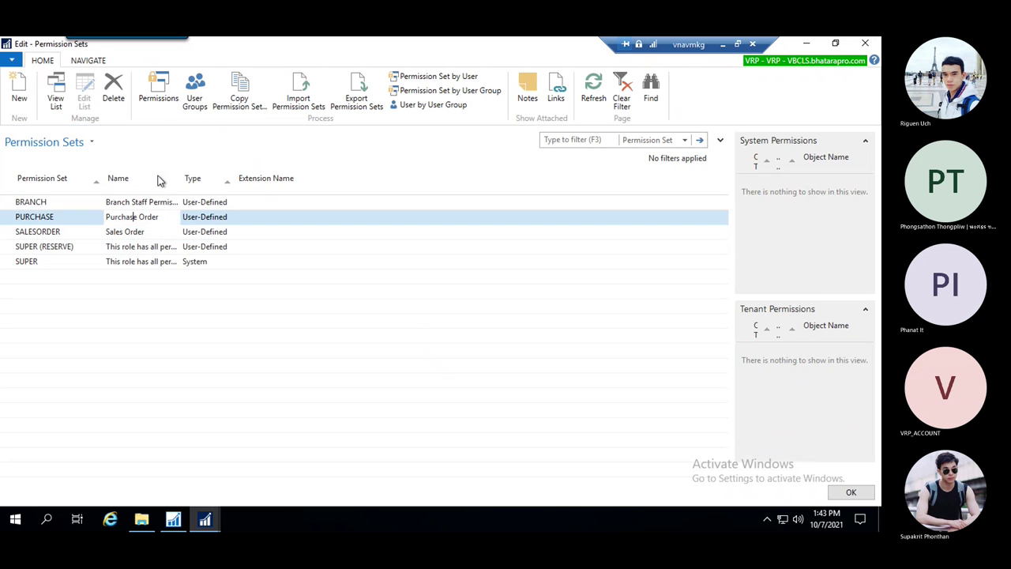
left_click(158, 99)
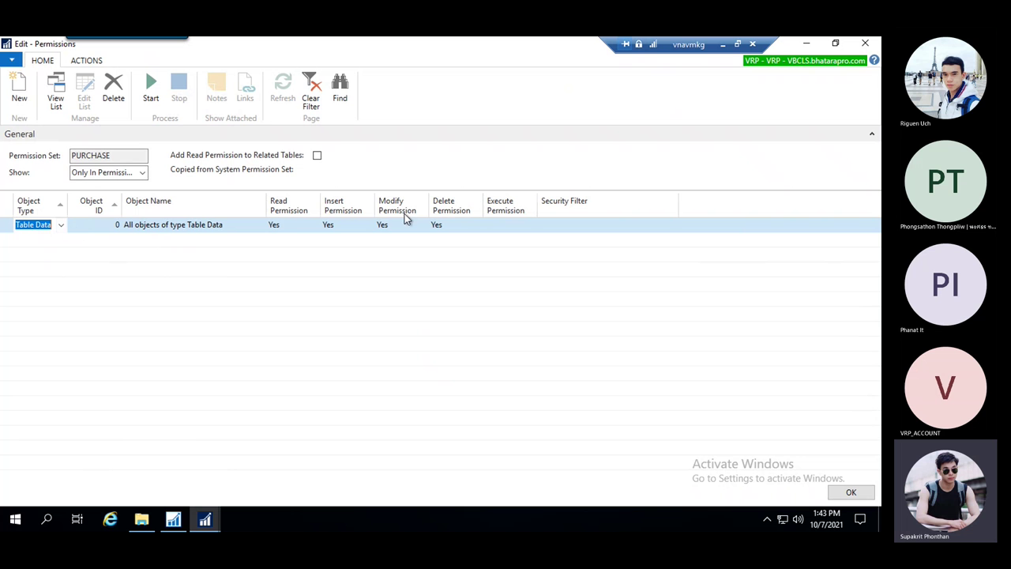
left_click(103, 227)
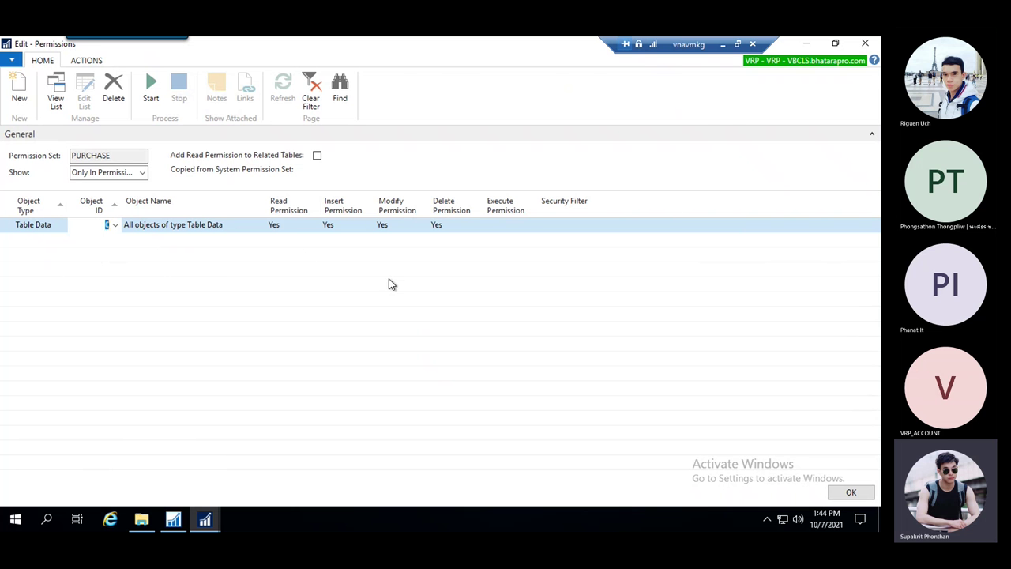
key("Escape")
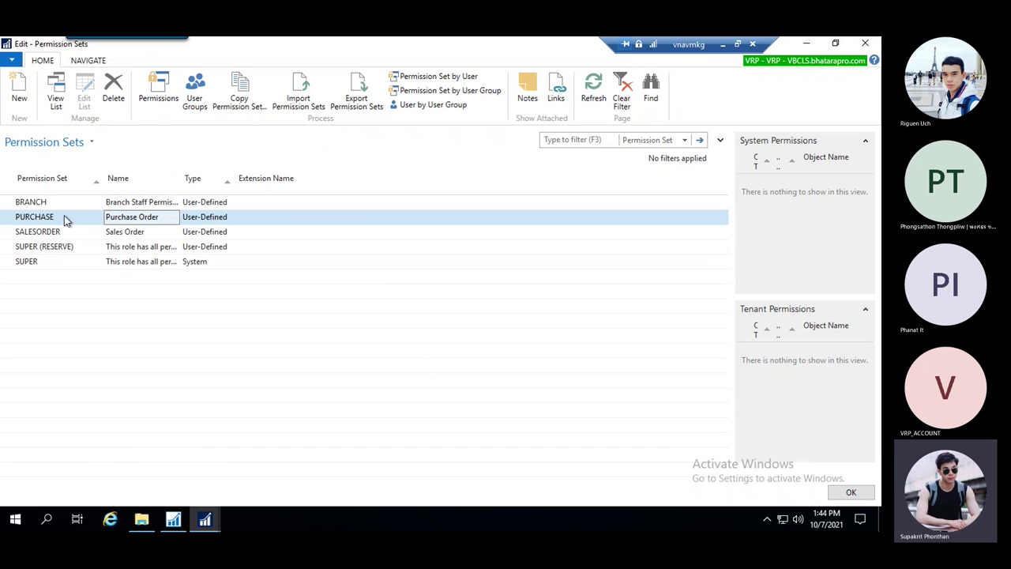
left_click(160, 87)
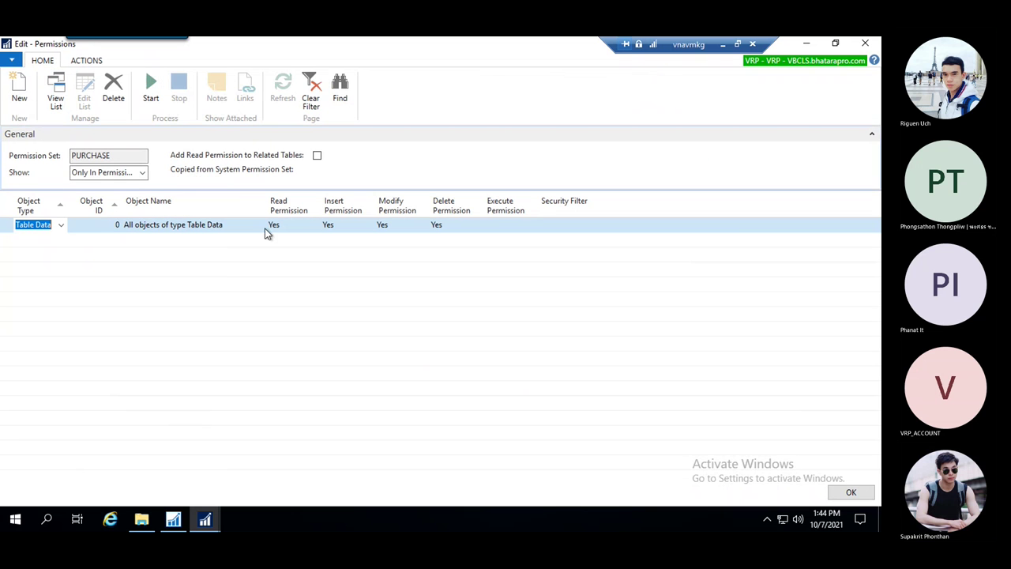
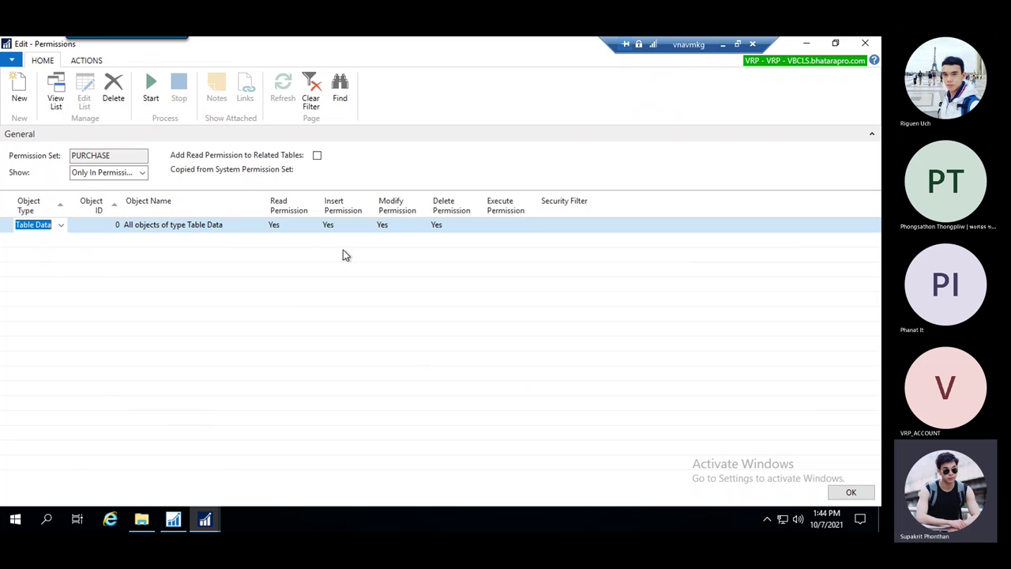
left_click(288, 229)
left_click(334, 228)
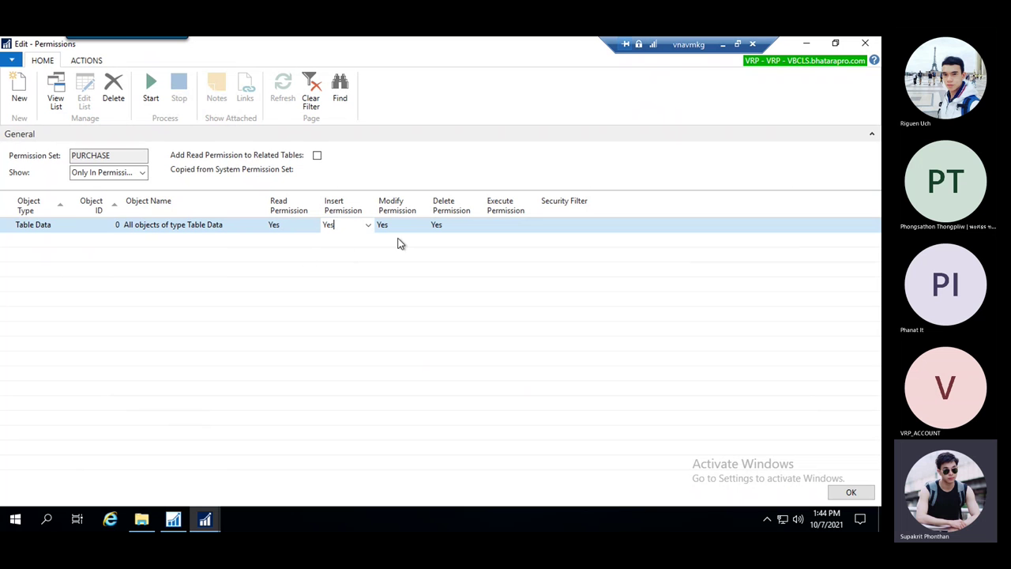
left_click(407, 230)
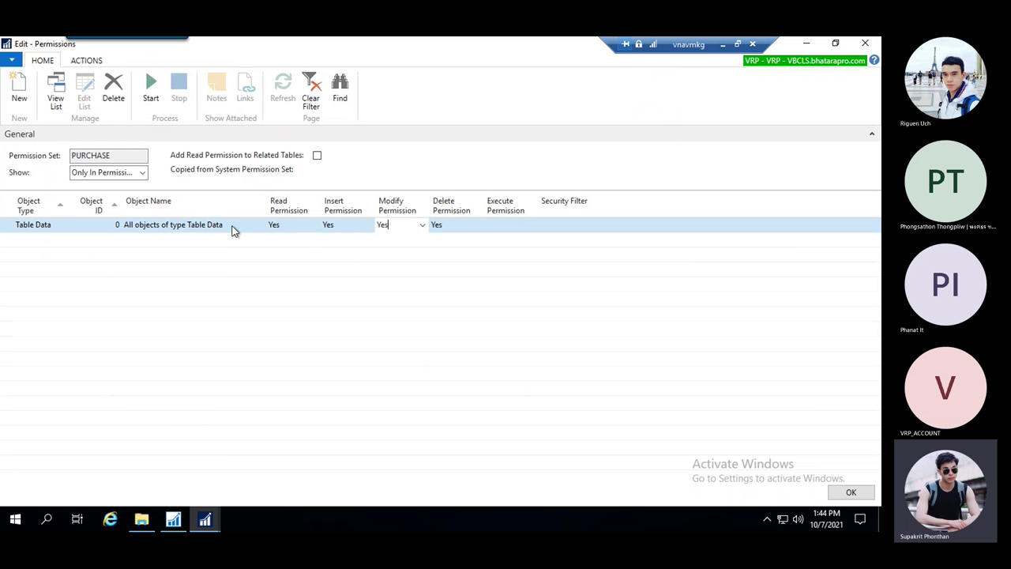
left_click(231, 228)
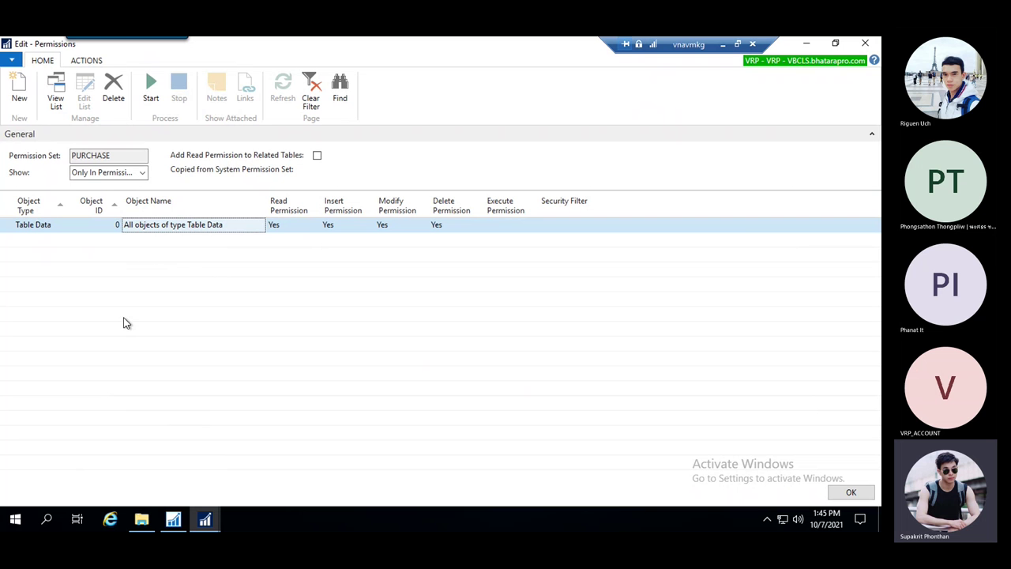
- Start recording permissions for the PURCHASE permission set and switch to the window with the Users list
left_click(151, 84)
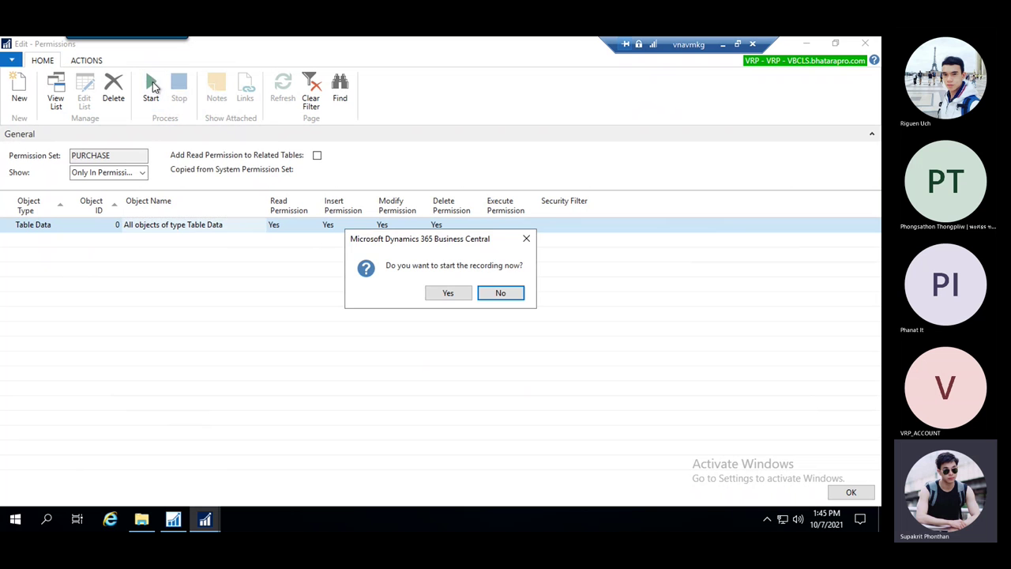
left_click(447, 292)
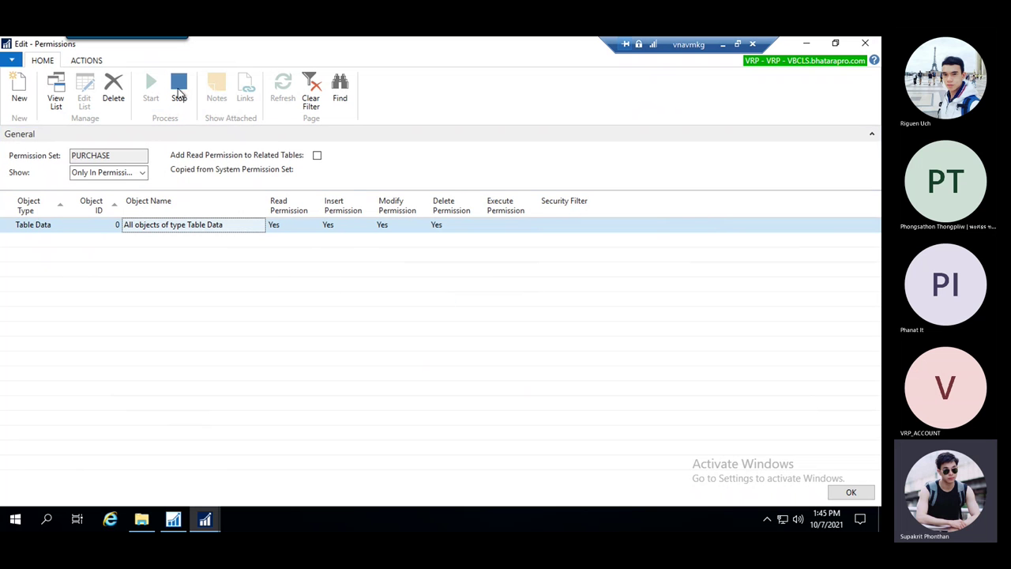
mouse_move(221, 516)
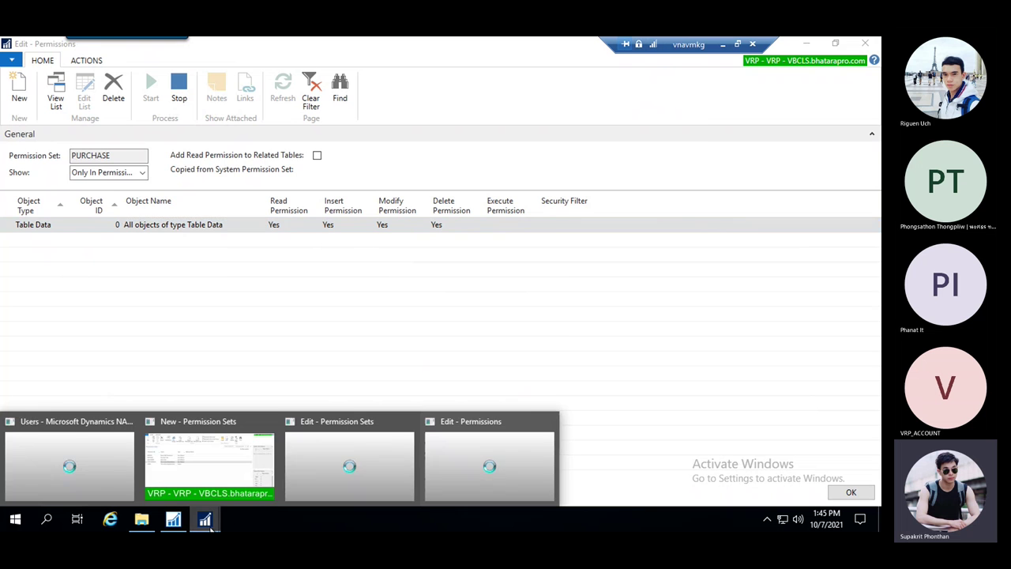
mouse_move(231, 485)
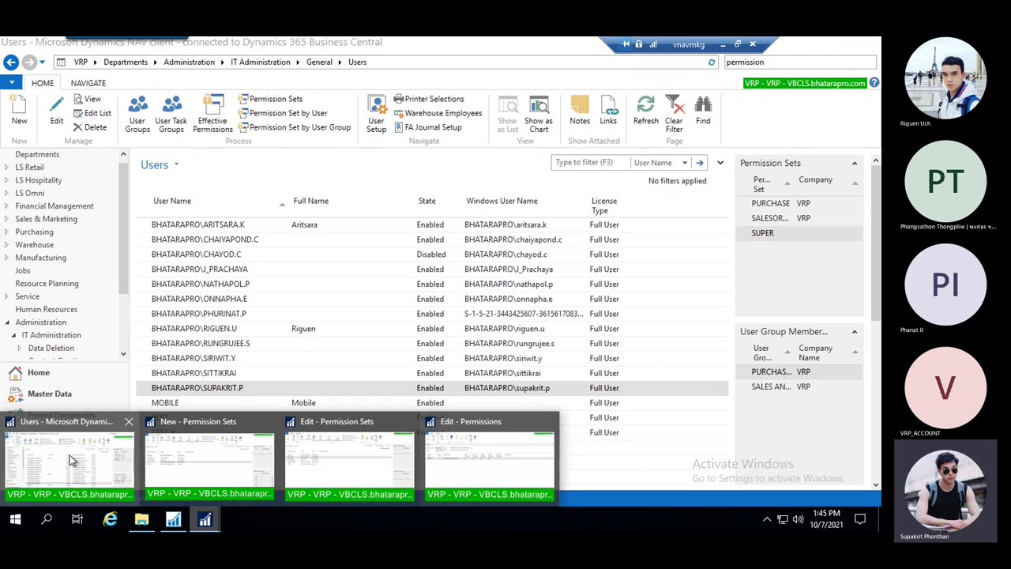
left_click(69, 456)
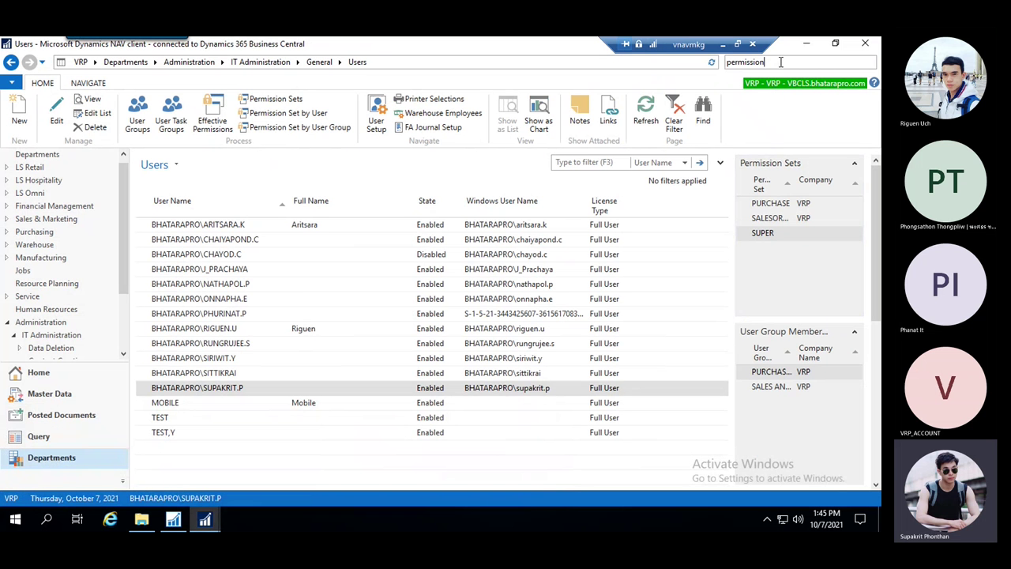
- Search for "purchase order" and open the Purchase Orders list under Home
left_click_drag(773, 63, 709, 69)
type("pur")
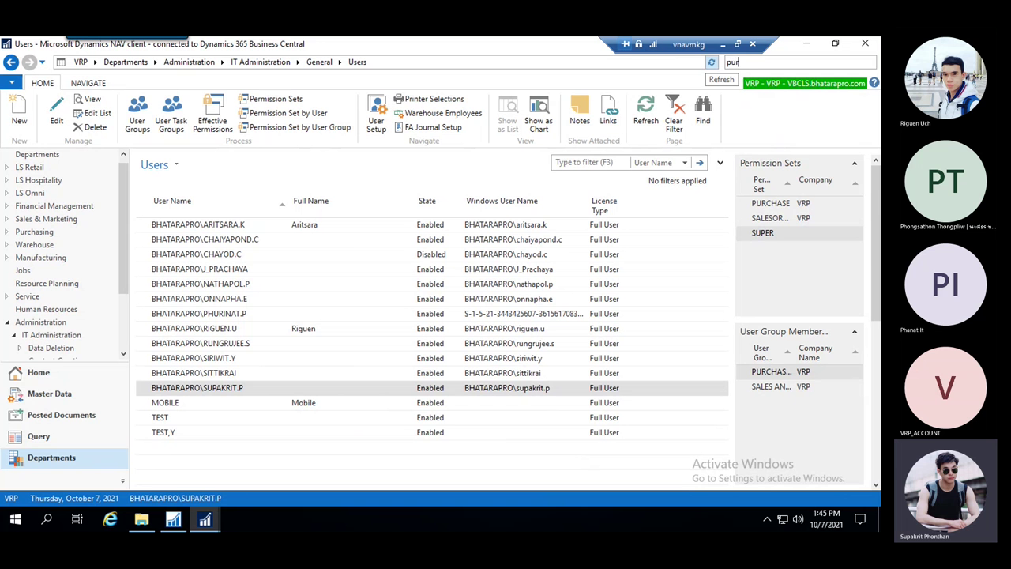
type("chase order")
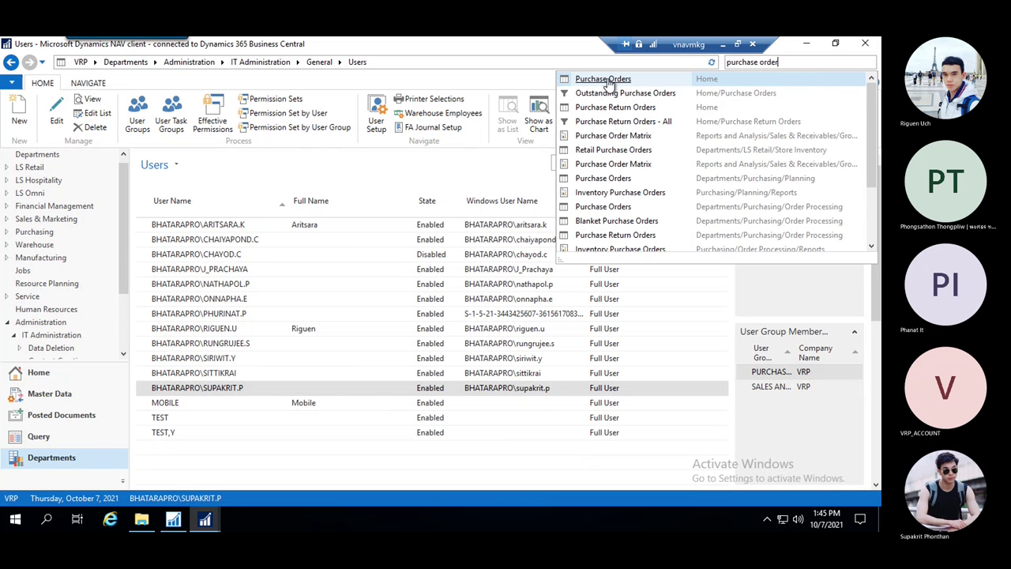
left_click(605, 80)
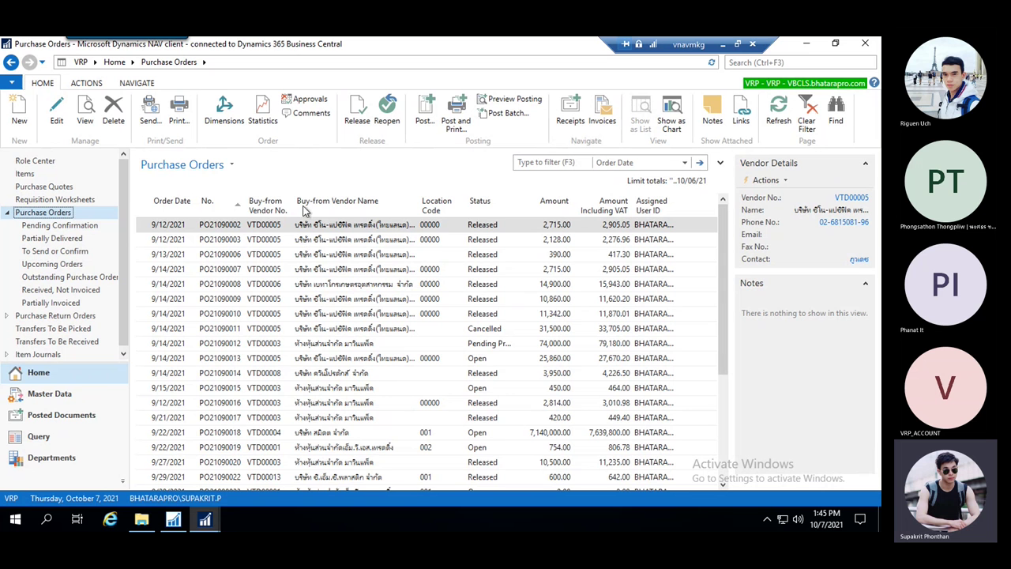
- Return to the PURCHASE permissions window, stop the recording and add the recorded permissions to the set
left_click(204, 522)
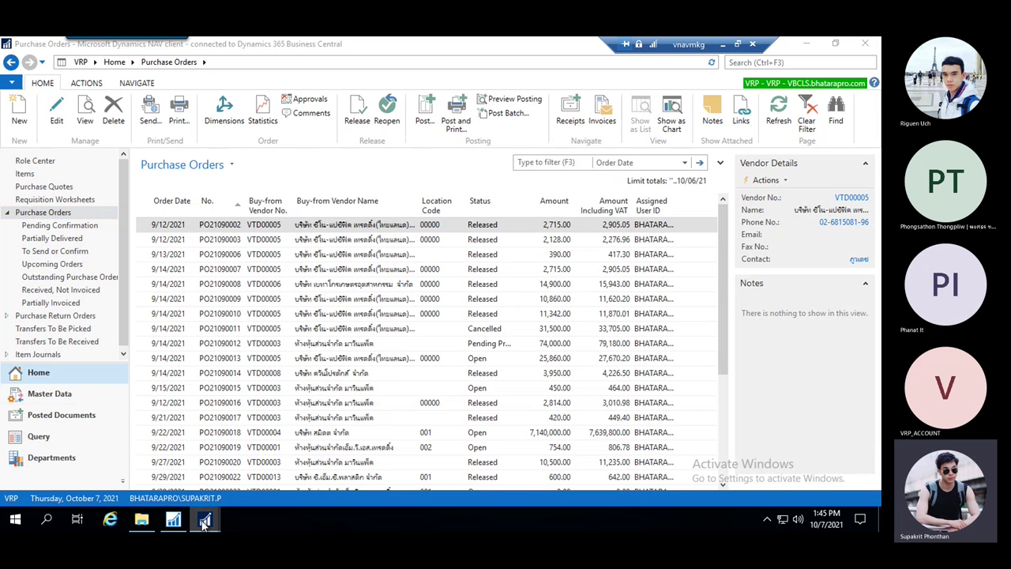
left_click(474, 506)
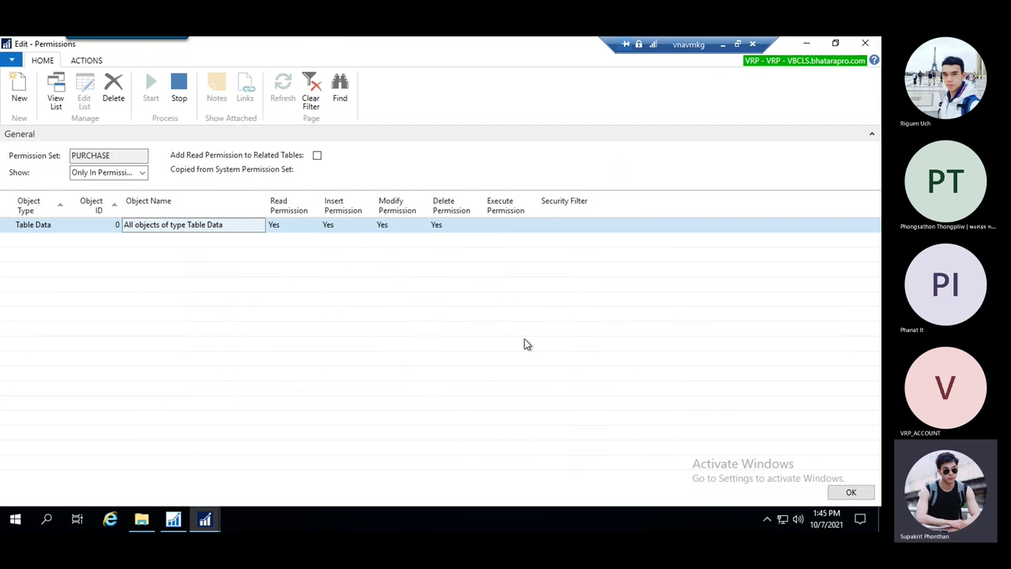
left_click(181, 86)
left_click(458, 293)
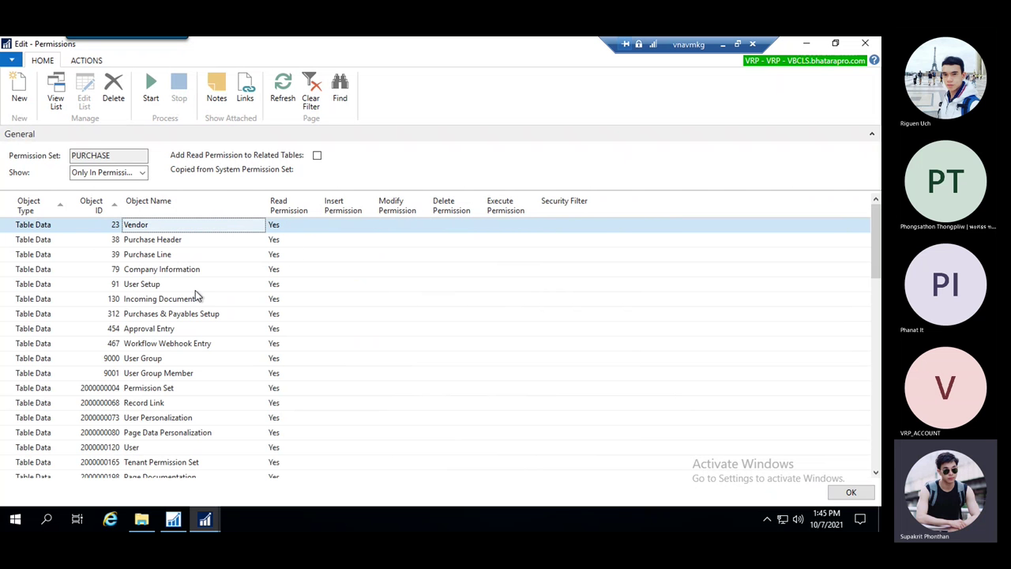
- Examine the recorded Table Data lines of the PURCHASE permission set and their read permissions
left_click(203, 240)
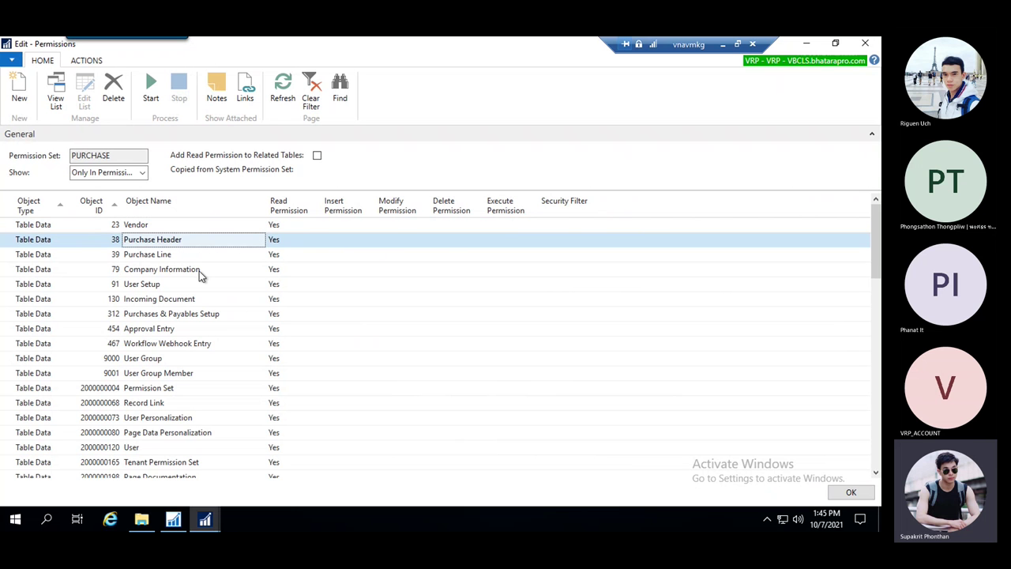
left_click(180, 255)
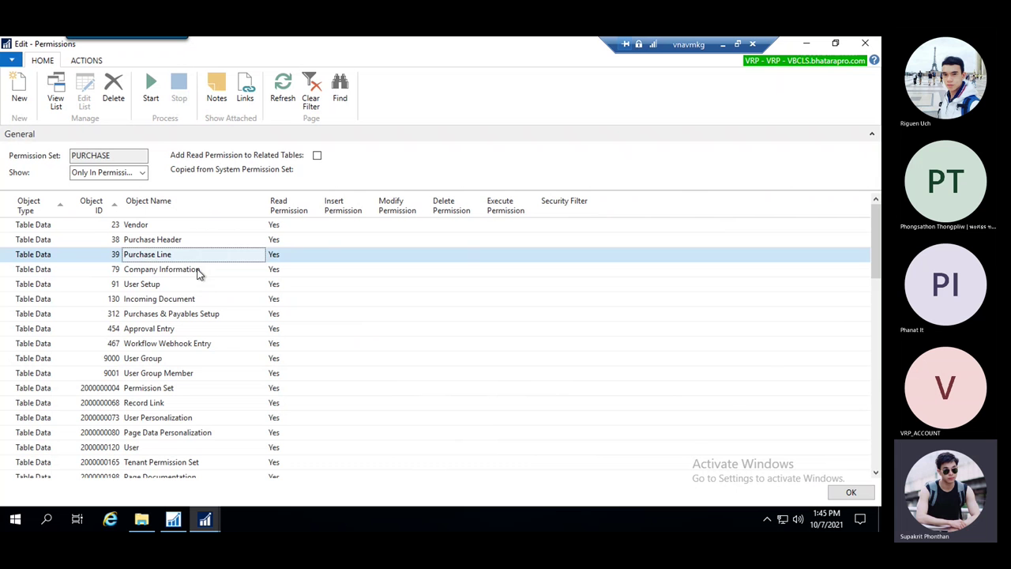
left_click(198, 271)
left_click(187, 287)
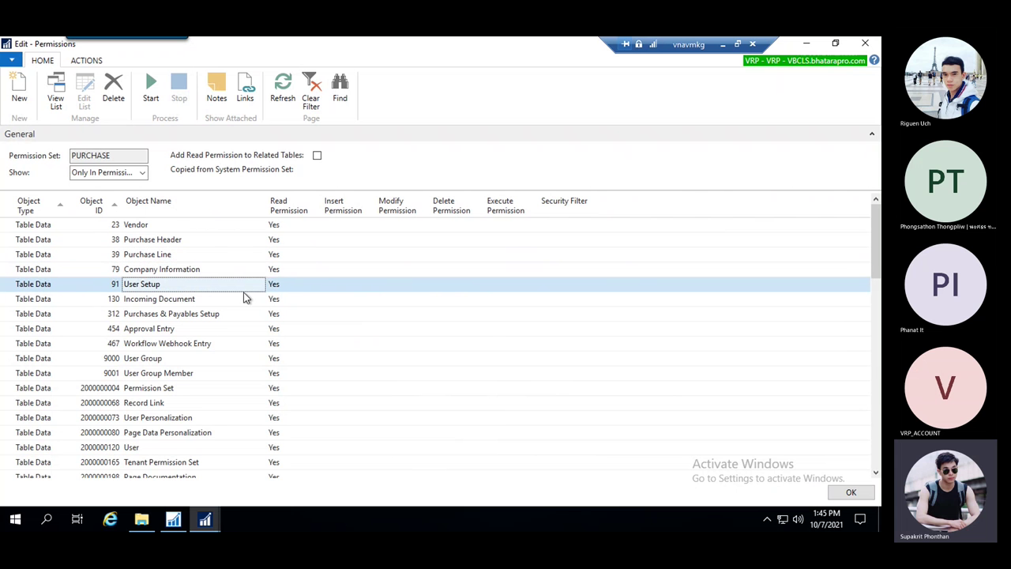
scroll(210, 334, "down", 5)
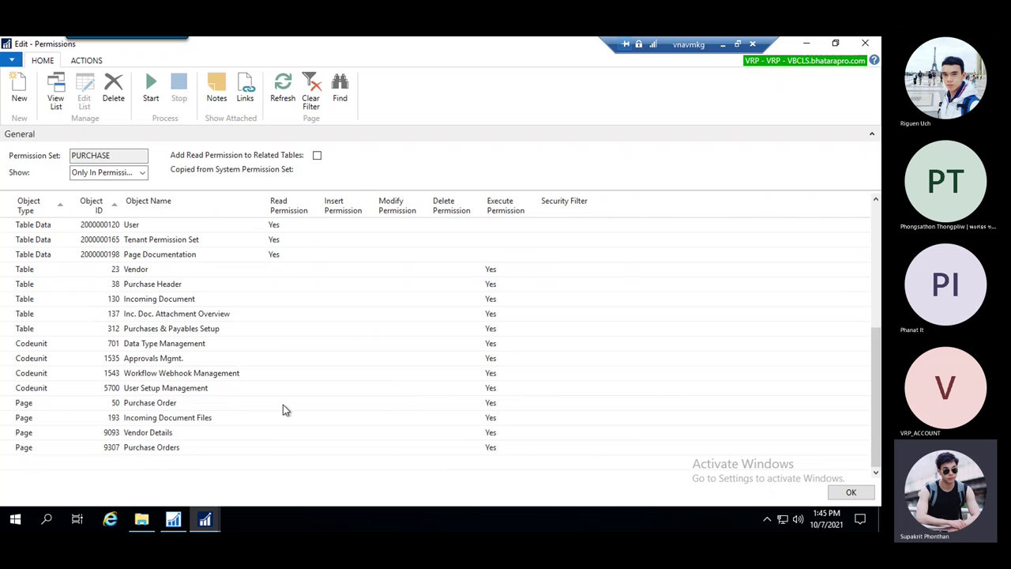
scroll(285, 410, "up", 5)
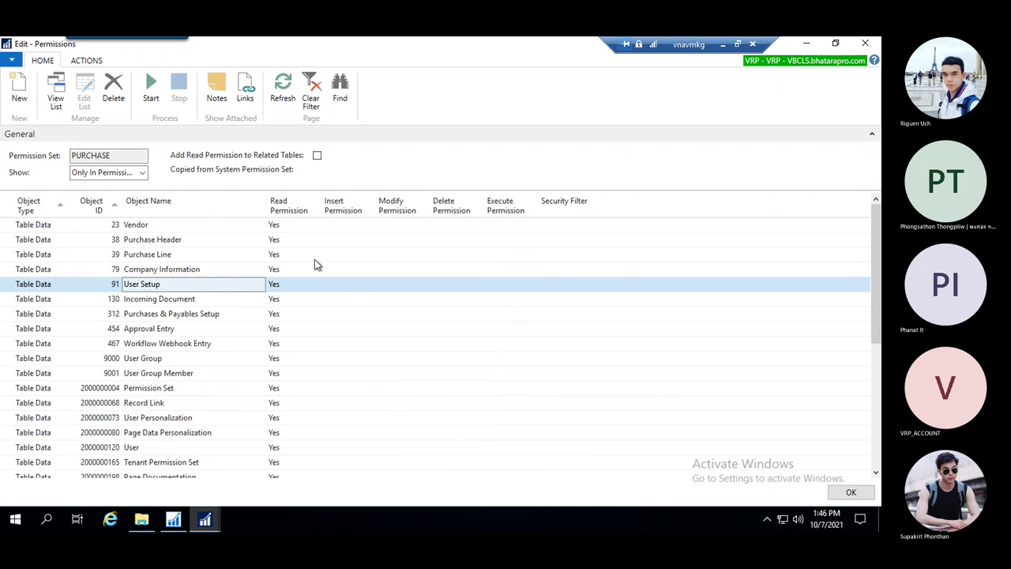
mouse_move(285, 207)
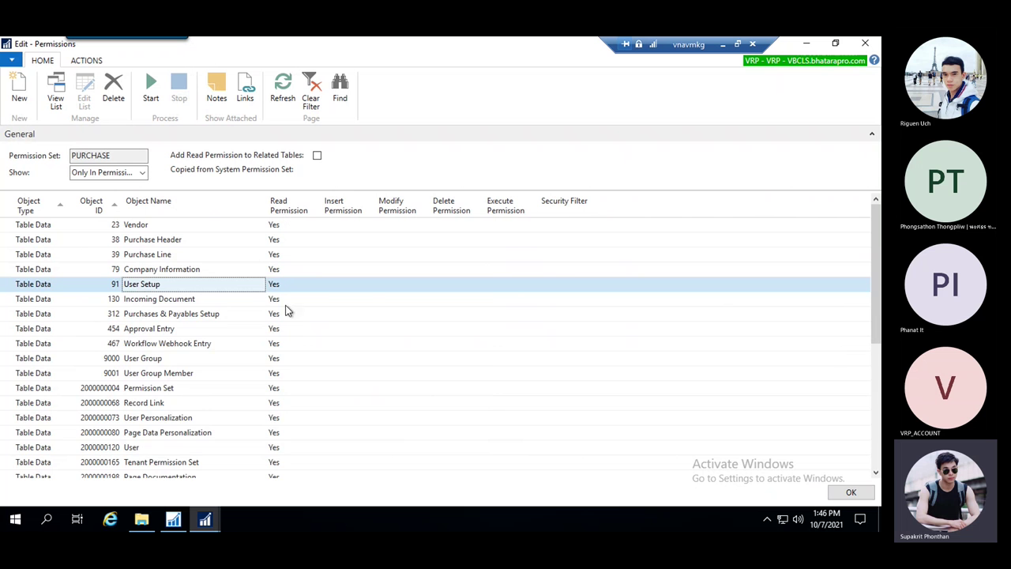
scroll(297, 344, "down", 5)
scroll(390, 378, "up", 5)
scroll(420, 368, "down", 4)
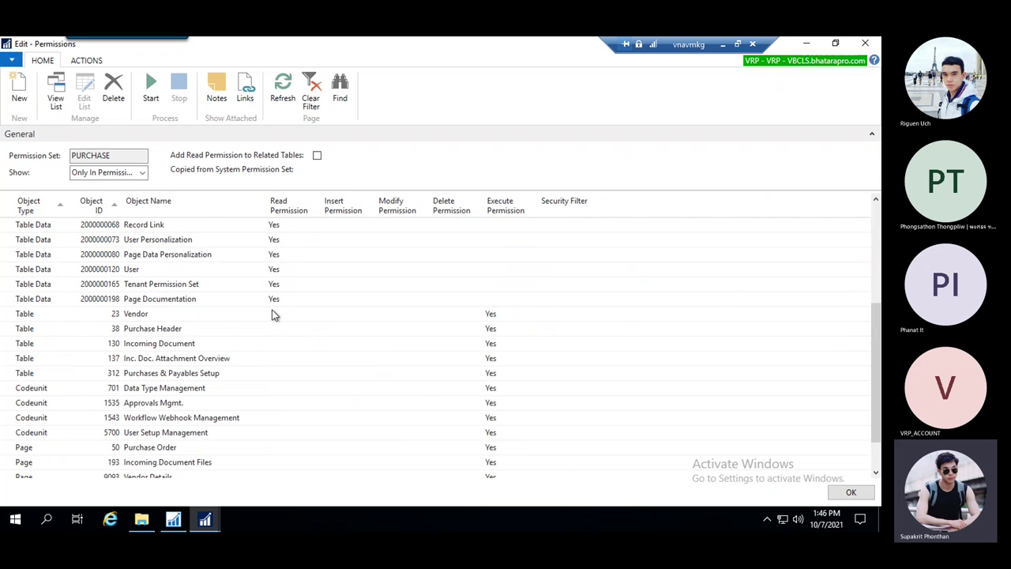
scroll(482, 340, "down", 1)
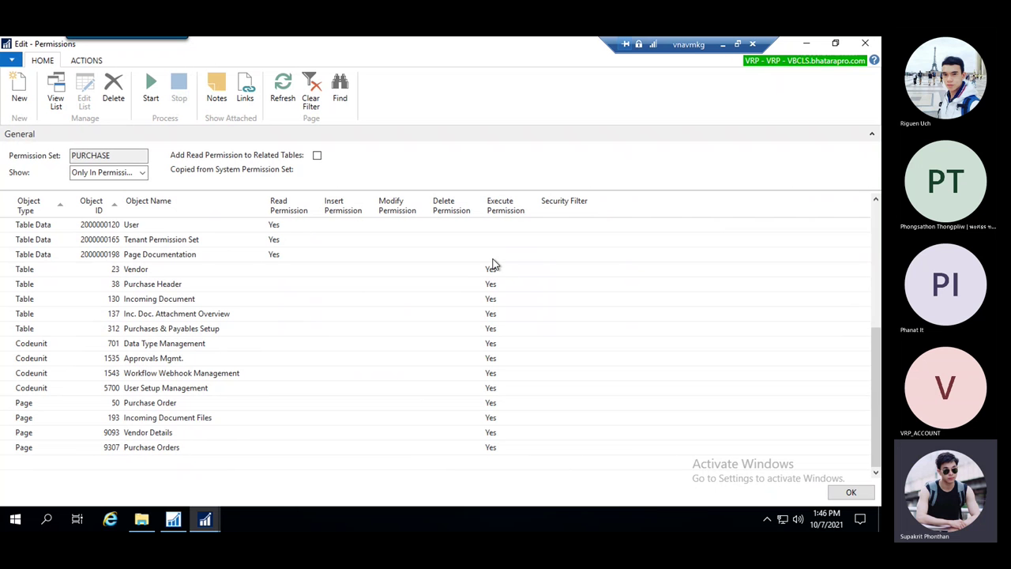
- Compare the permission columns of the recorded Table and Codeunit lines with those of the Table Data lines
left_click(388, 318)
left_click(279, 318)
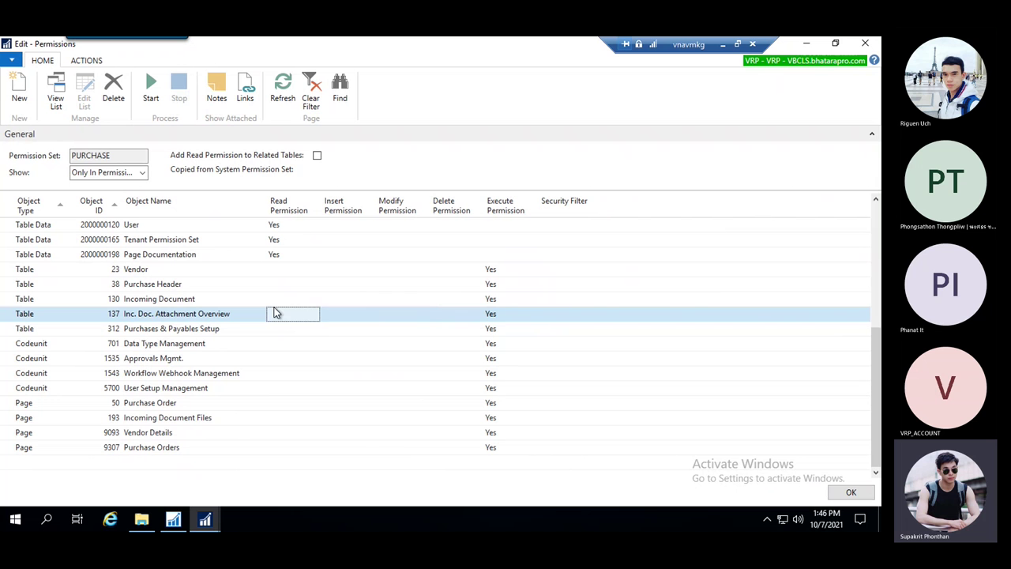
left_click(426, 318)
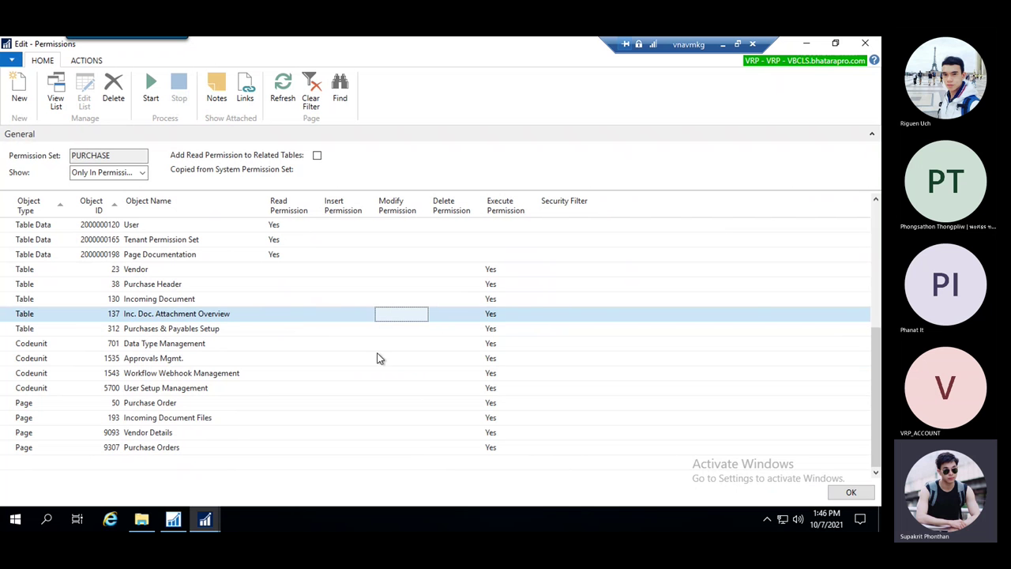
left_click(379, 356)
left_click(268, 345)
left_click(385, 351)
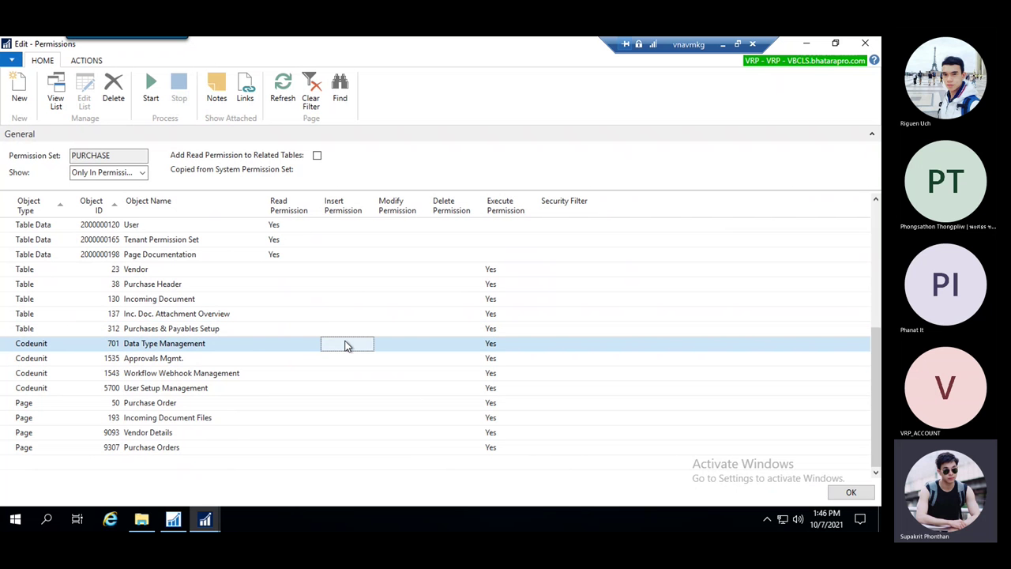
left_click(349, 343)
left_click(441, 343)
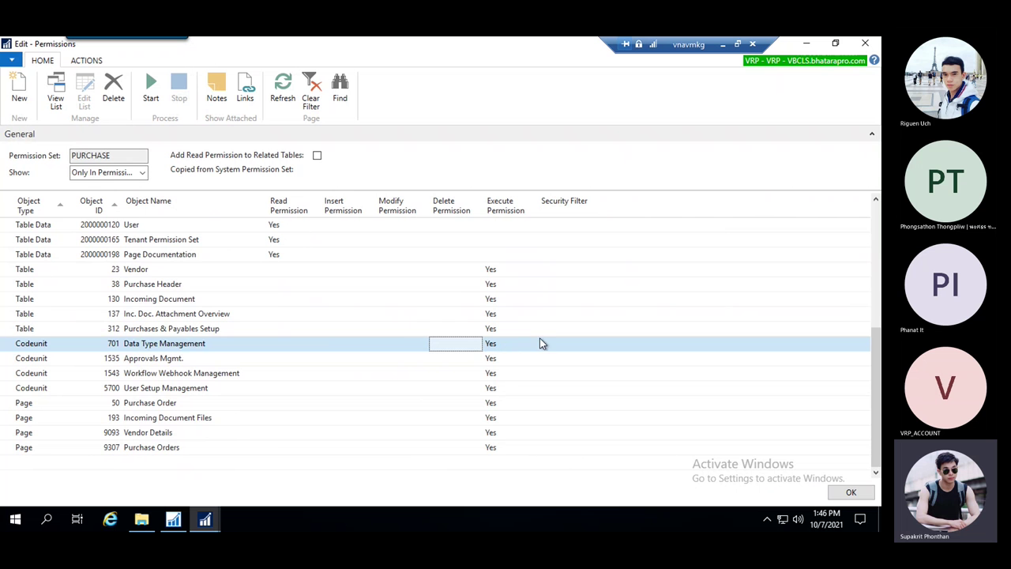
scroll(409, 337, "up", 5)
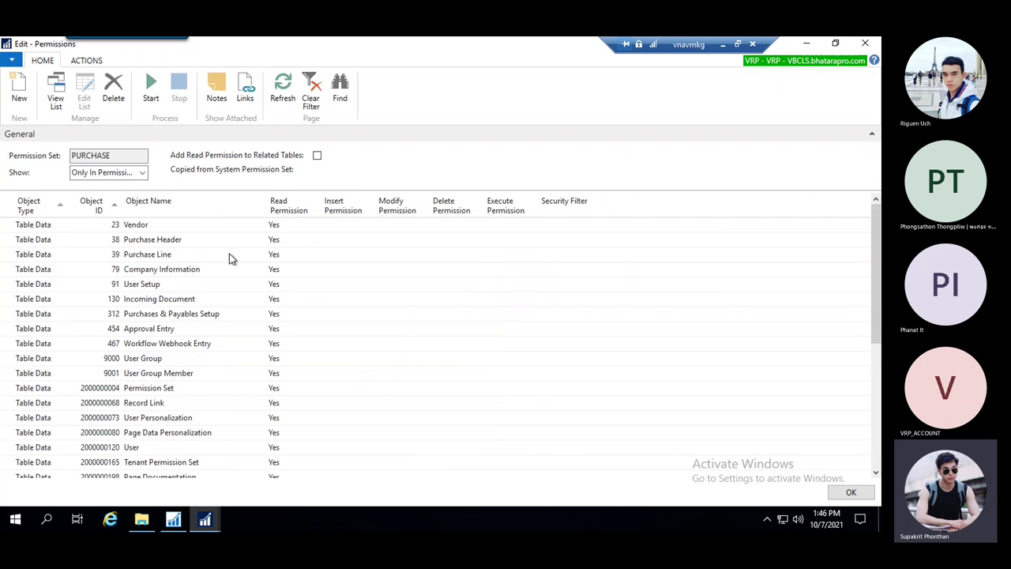
scroll(267, 262, "down", 1)
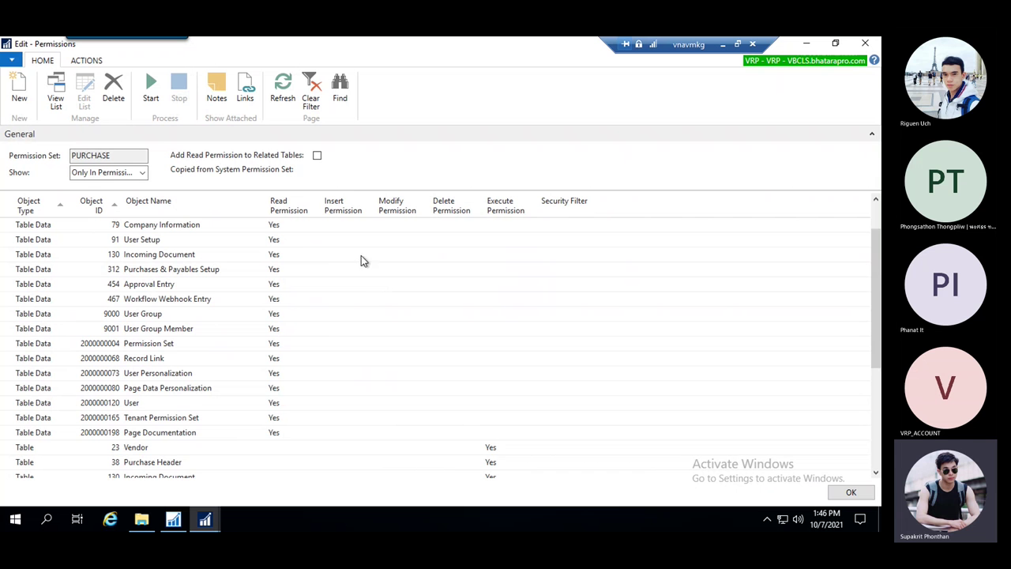
scroll(330, 296, "up", 1)
- Delete all the recorded permission lines, from Table Data Vendor to Page Purchase Orders, from the PURCHASE permission set
left_click(239, 230)
scroll(478, 328, "down", 5)
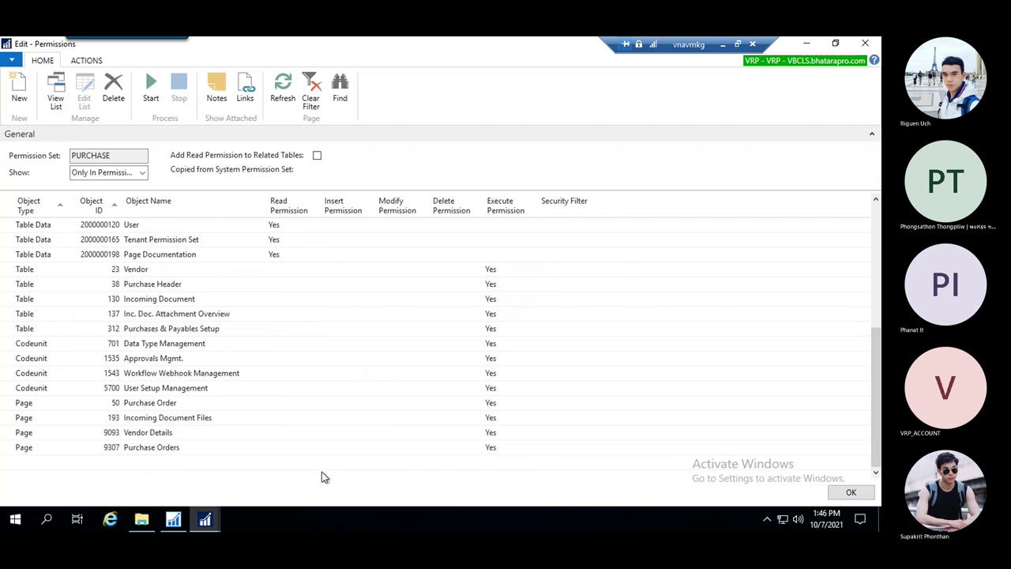
left_click(232, 449, "shift")
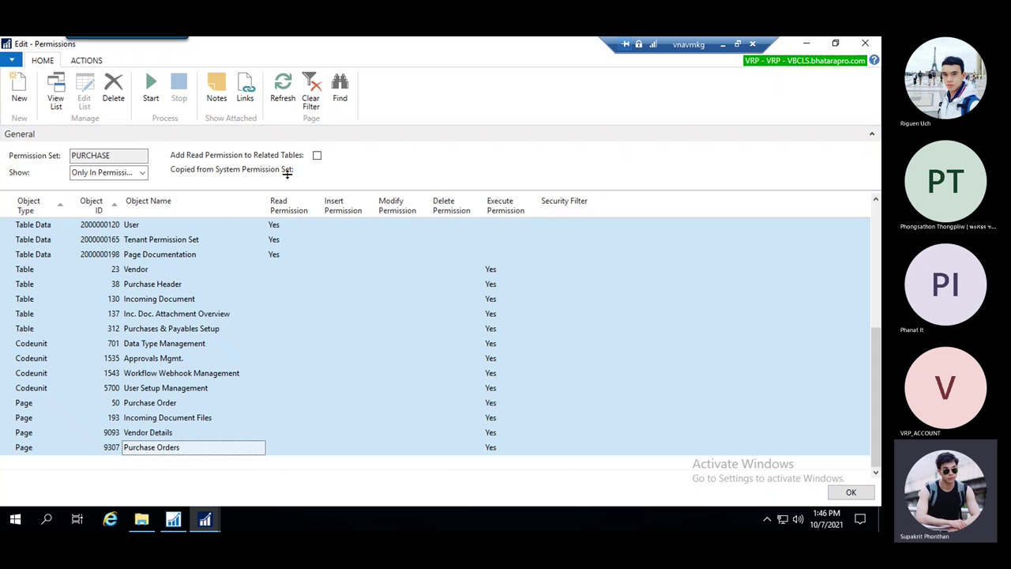
left_click(113, 91)
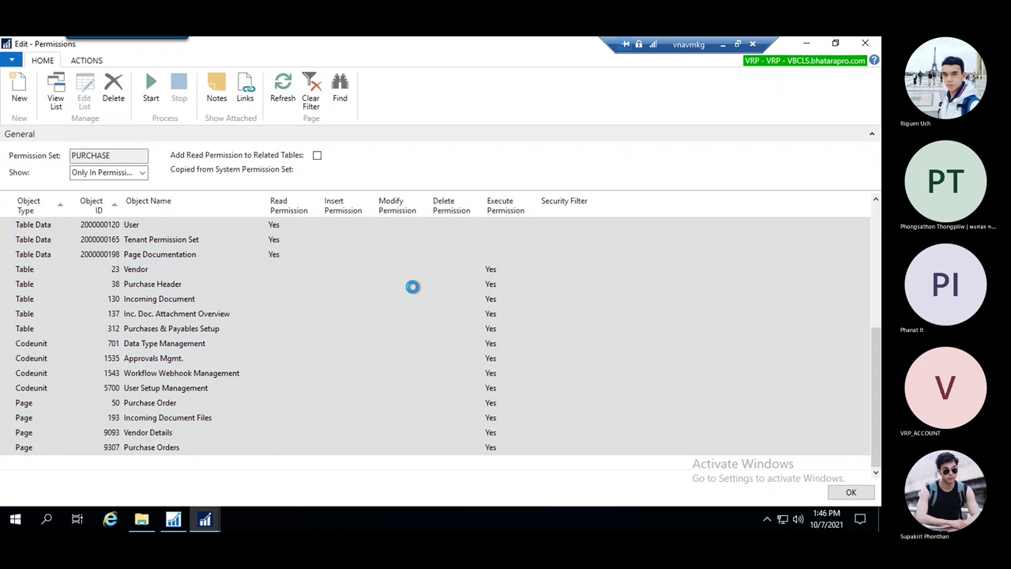
left_click(417, 292)
- Close the extra New - Permission Sets window and return the main window from Purchase Orders to the Users list
mouse_move(205, 519)
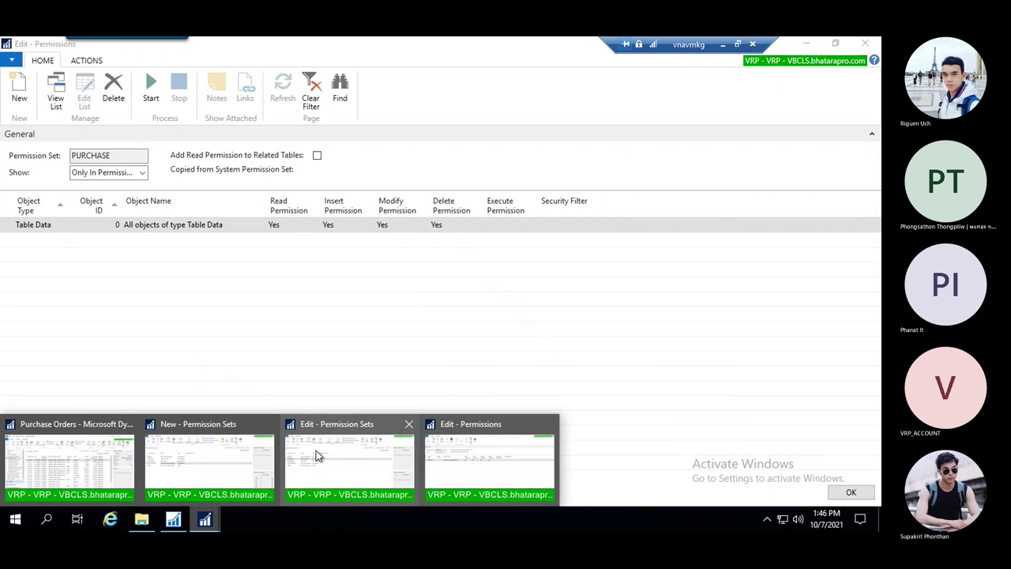
left_click(316, 450)
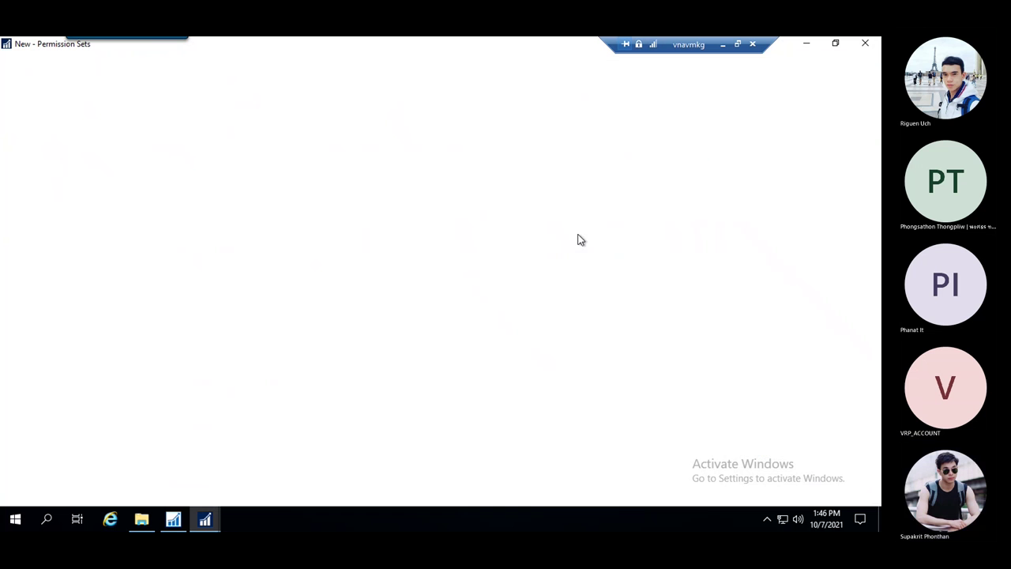
mouse_move(205, 519)
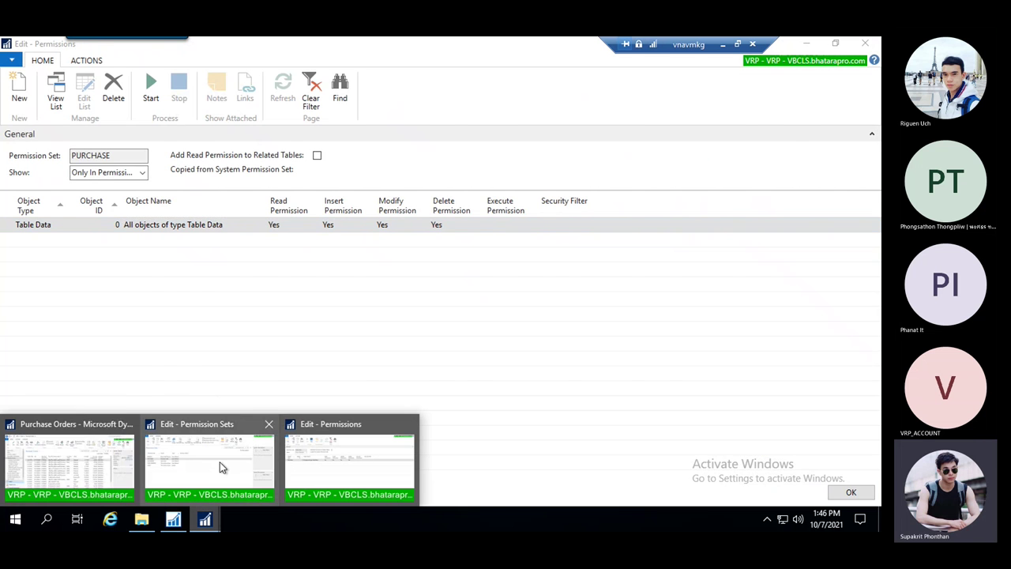
left_click(62, 457)
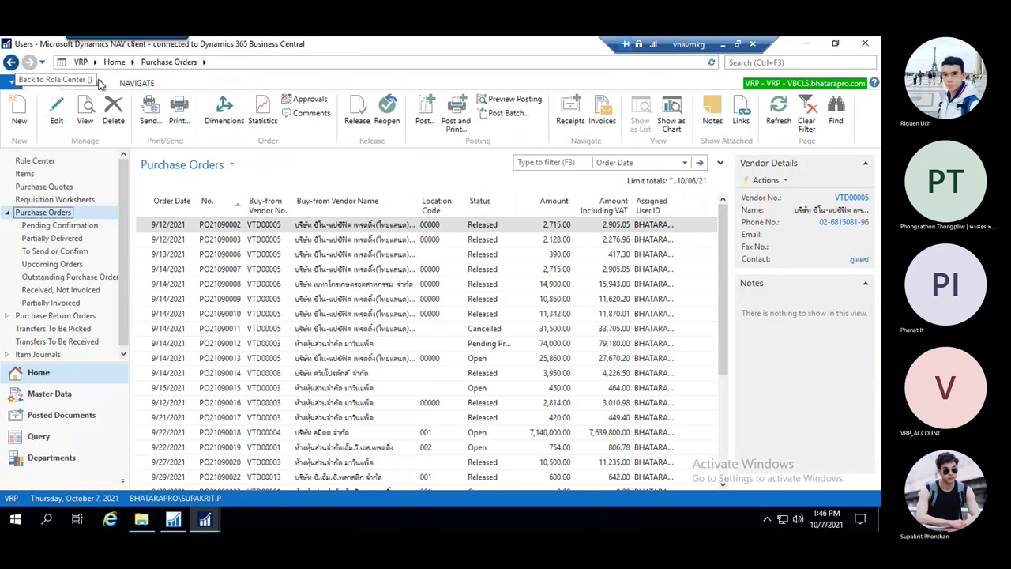
left_click(11, 62)
- Start recording object permissions for the PURCHASE permission set in its Edit - Permissions window and confirm the start
mouse_move(204, 519)
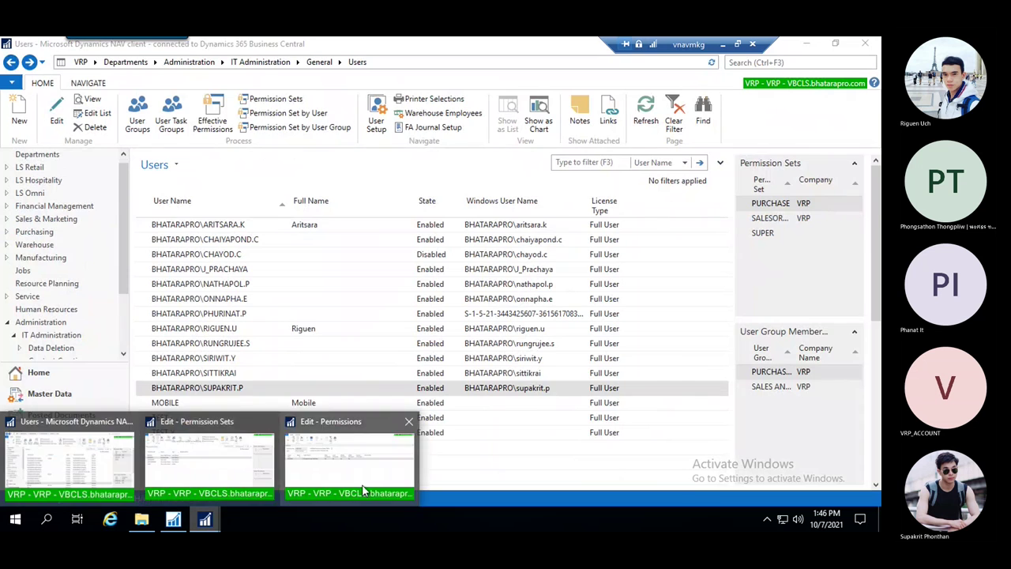
left_click(387, 494)
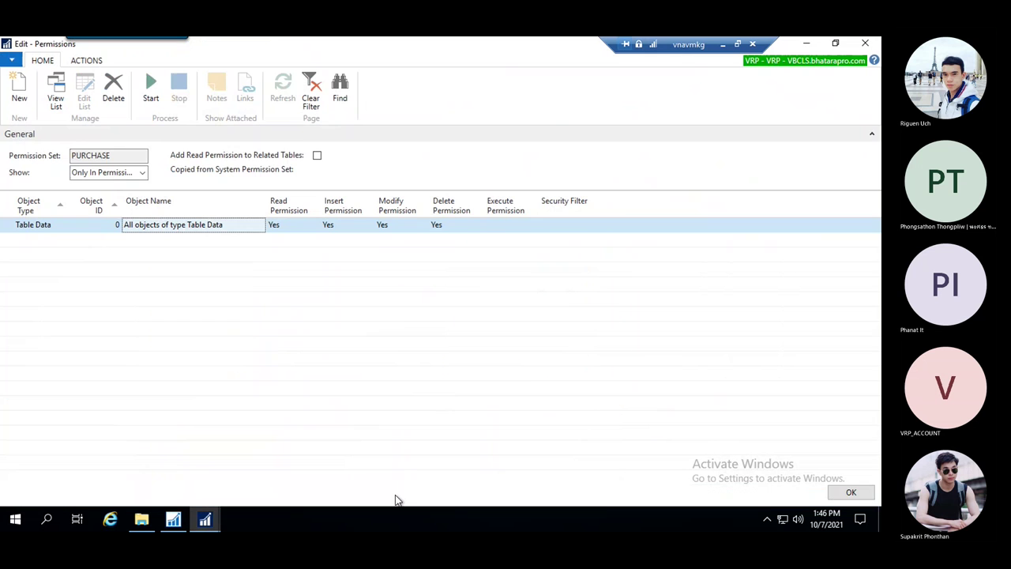
left_click(153, 93)
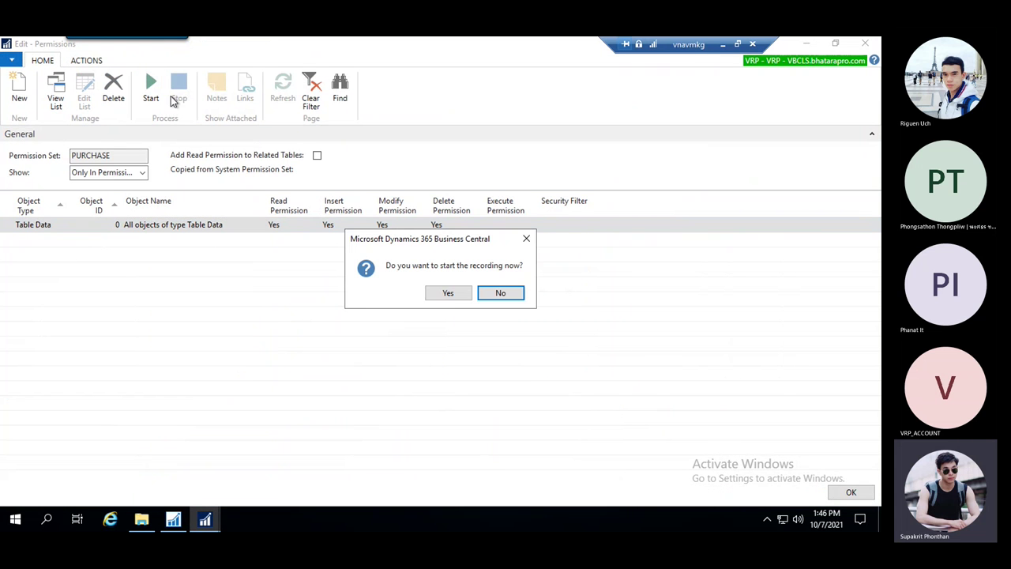
left_click(447, 294)
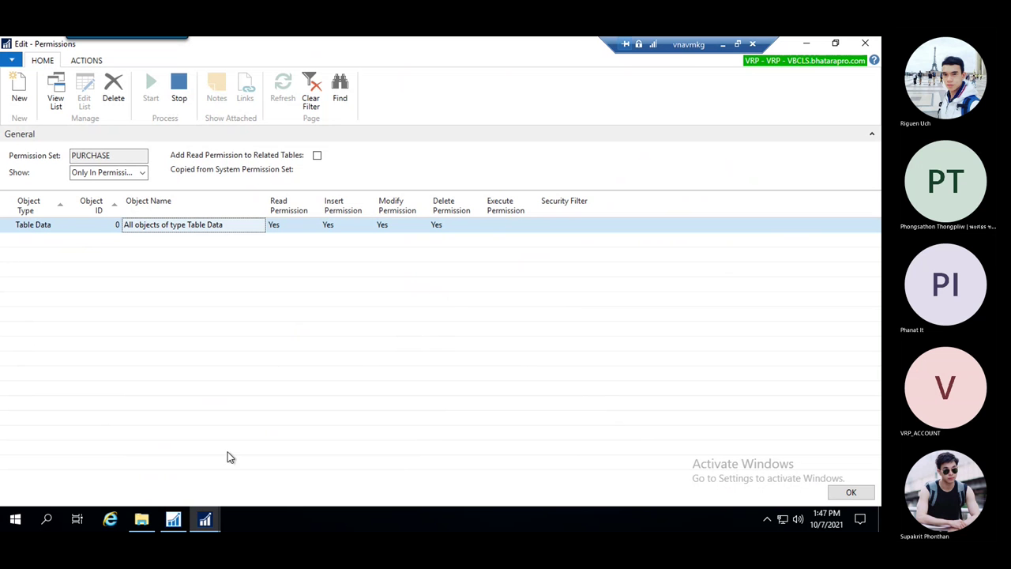
- Return to the main Users window, search for "purchase order" and open the Purchase Orders list
left_click(207, 518)
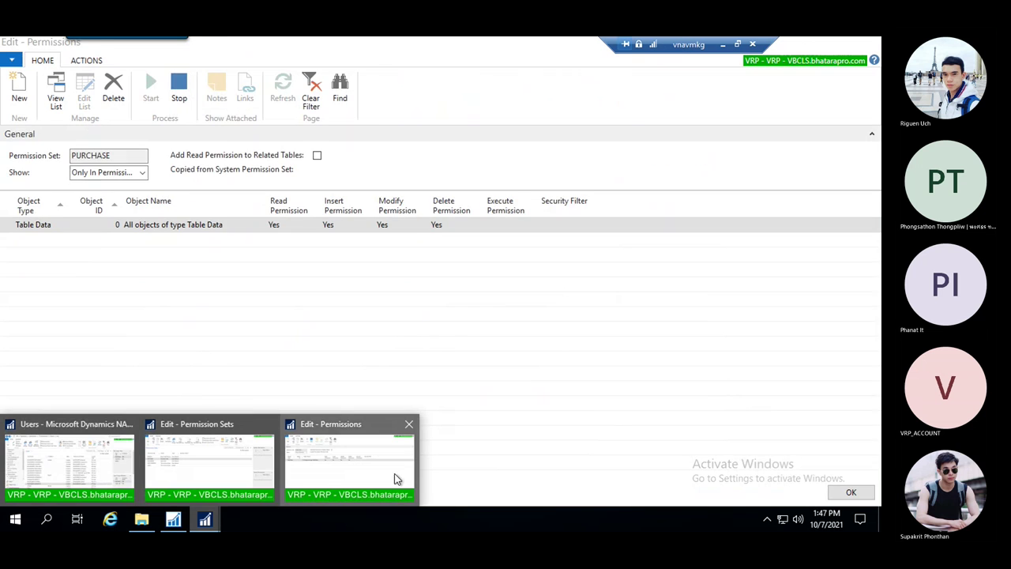
left_click(70, 466)
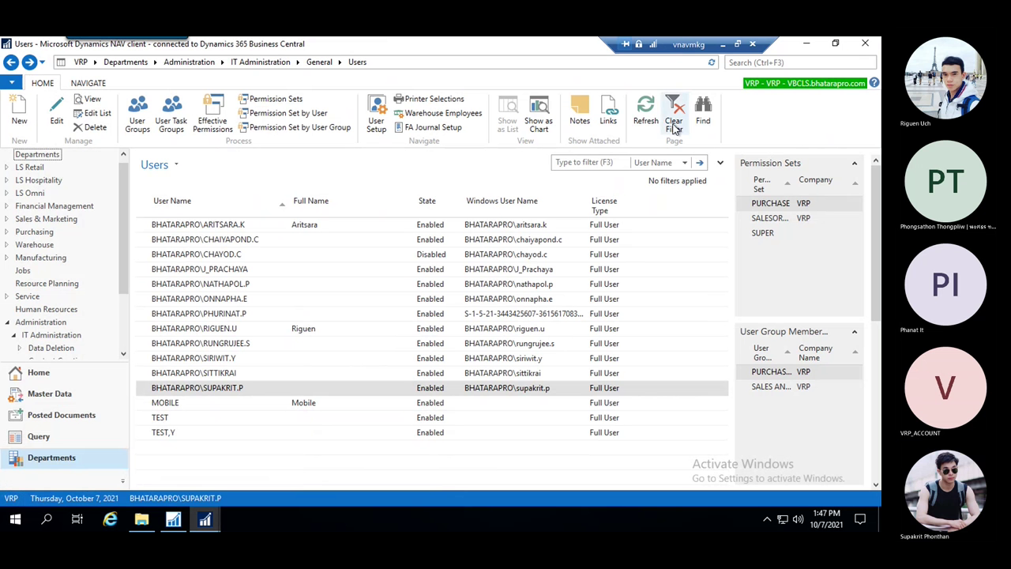
left_click(765, 62)
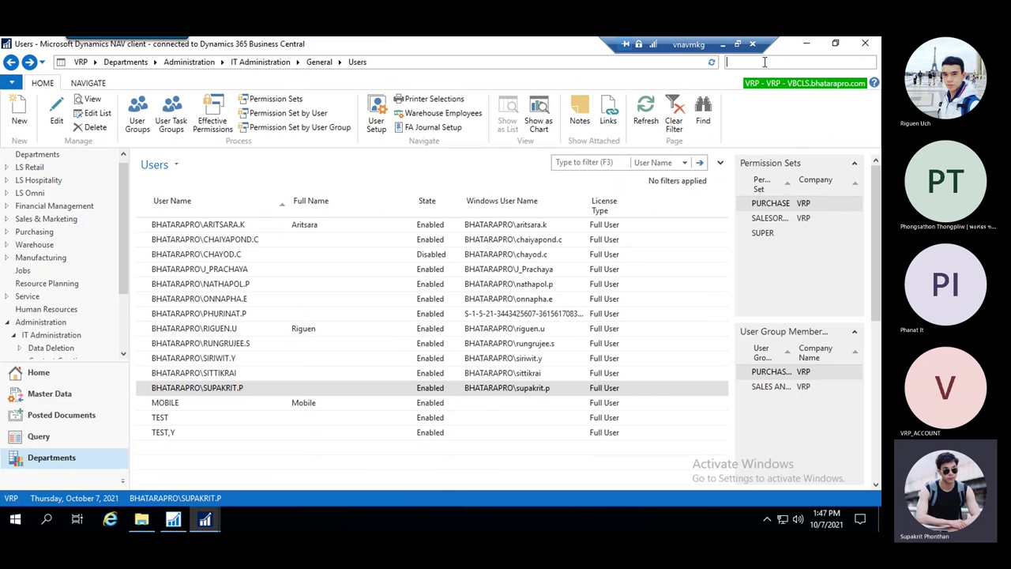
type("purchase order")
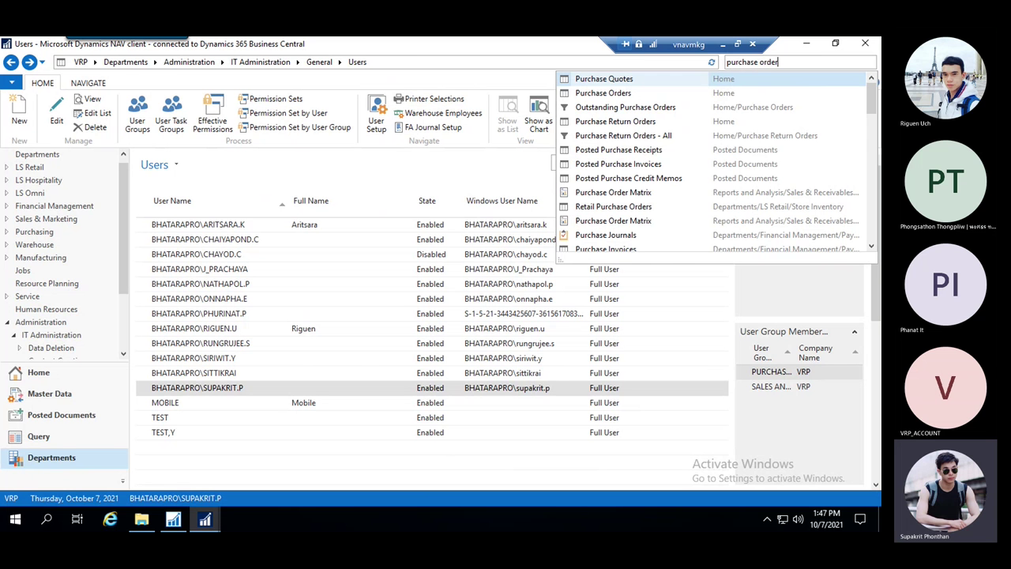
left_click(646, 79)
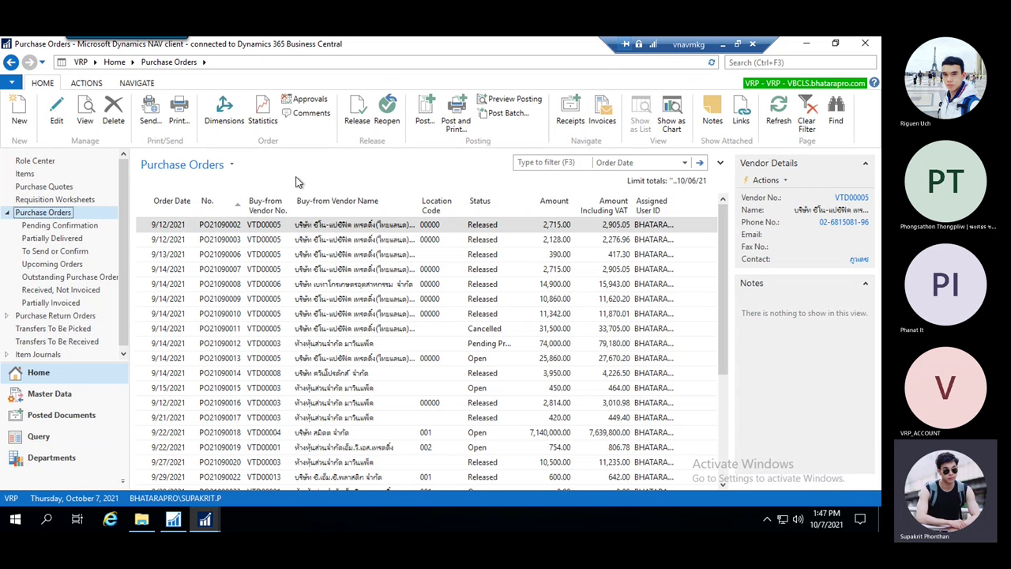
- Create a new purchase order and take its number from the P-PO number series
left_click(19, 110)
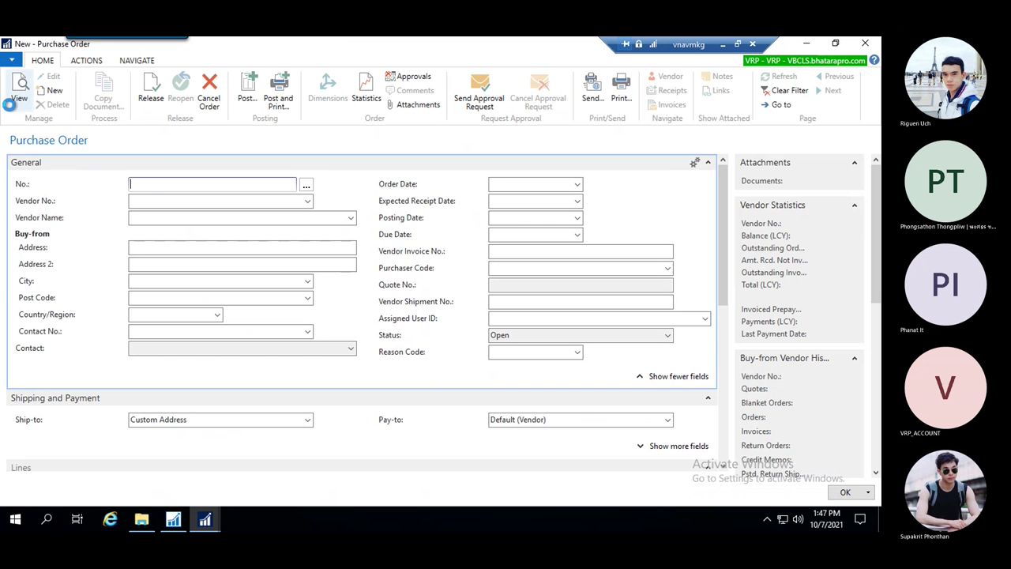
left_click(305, 185)
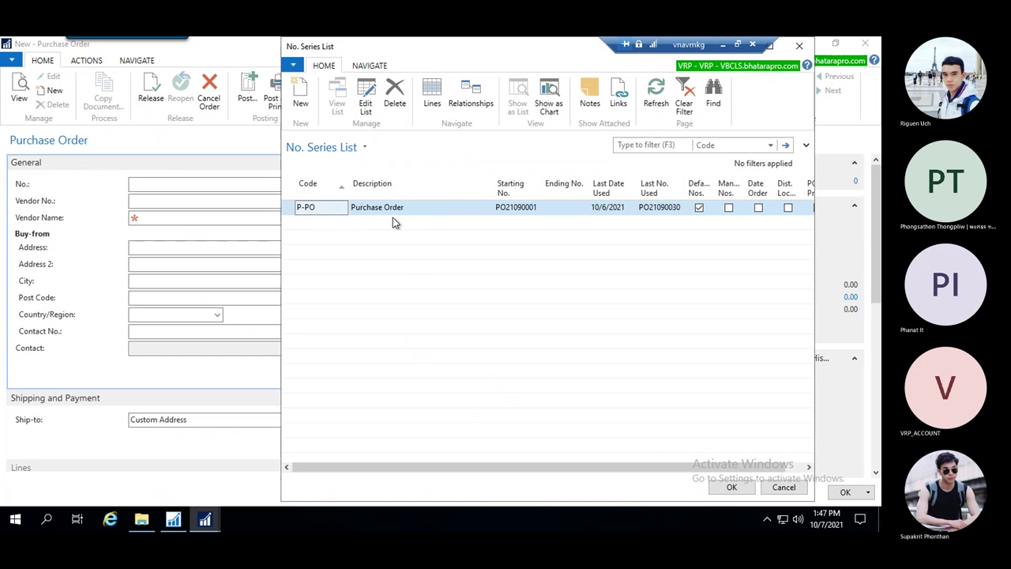
left_click(732, 487)
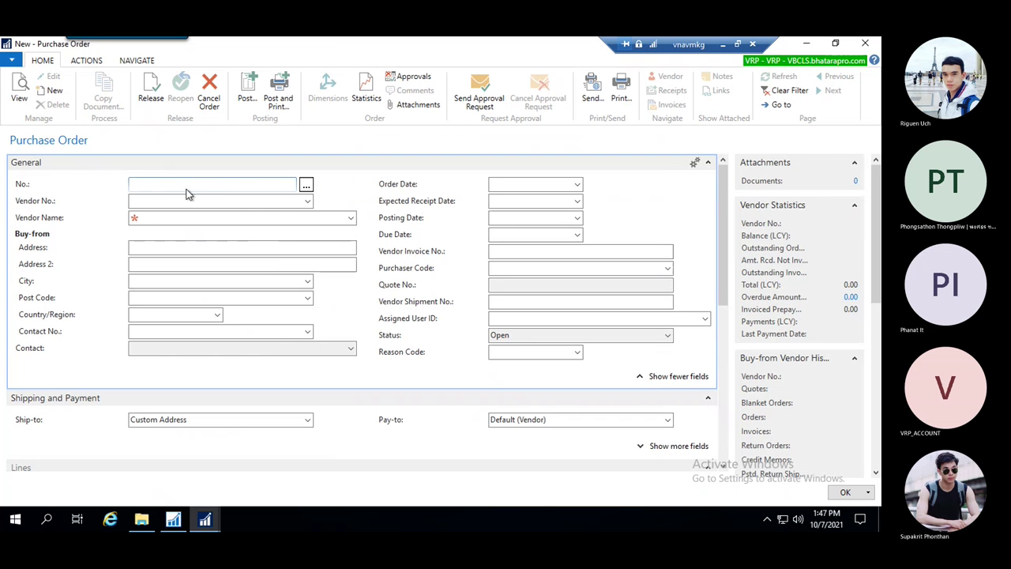
- Set the order's vendor number and vendor name to ห้างหุ้นส่วนจำกัด พงษ์ไพบูลย์ ดิสทริบิวชั่น
left_click(240, 201)
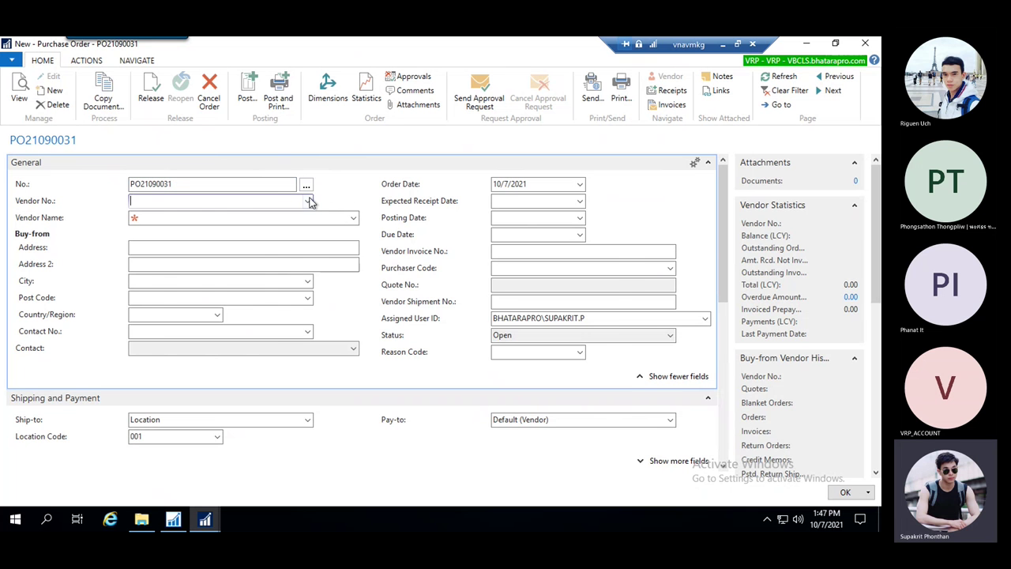
left_click(309, 202)
left_click(199, 276)
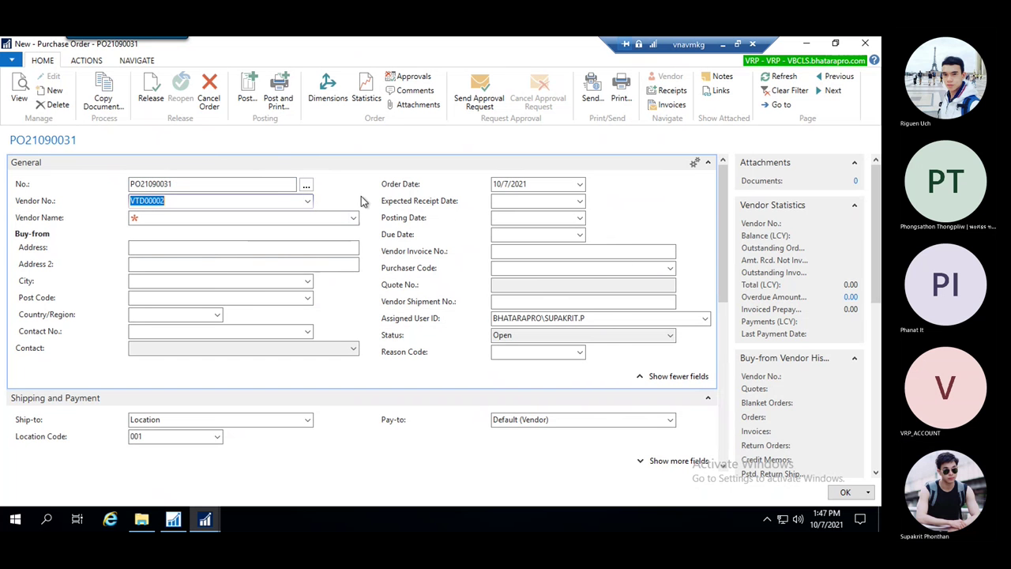
left_click(353, 217)
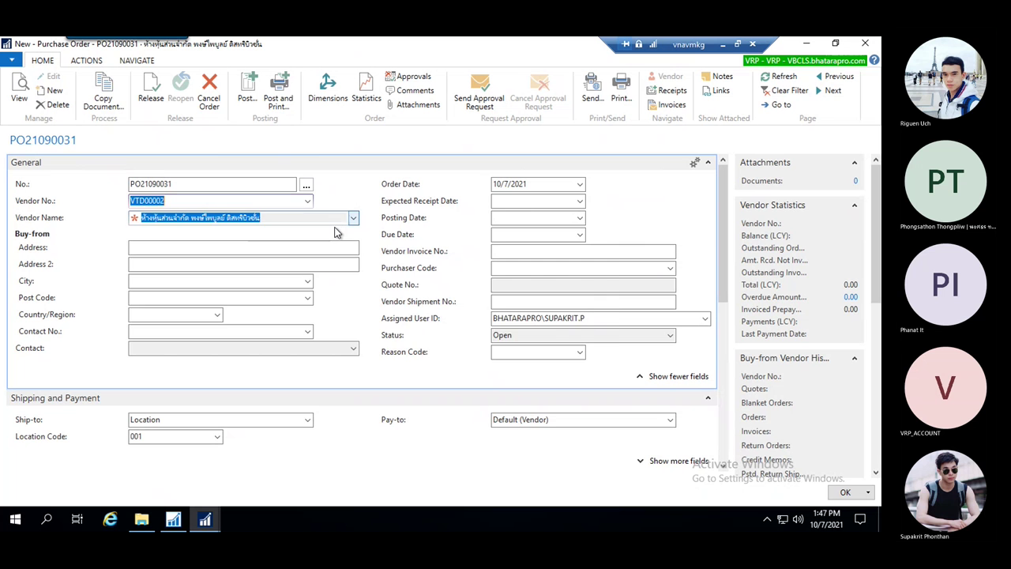
left_click(224, 292)
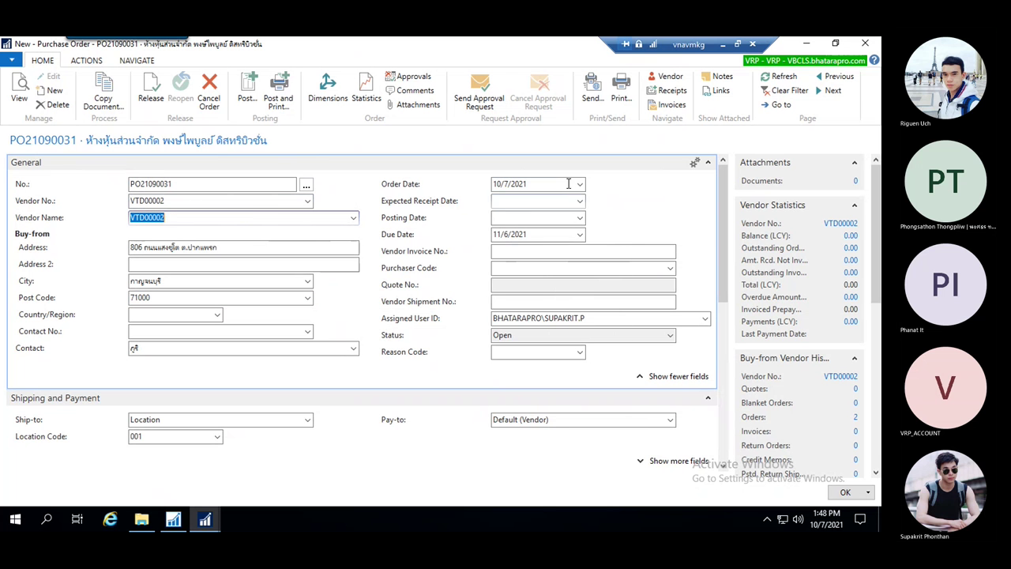
- Set the Order Date to 10/11/2021, the Expected Receipt Date to 10/27/2021 and the Posting Date to 10/21/2021
left_click(580, 183)
left_click(534, 250)
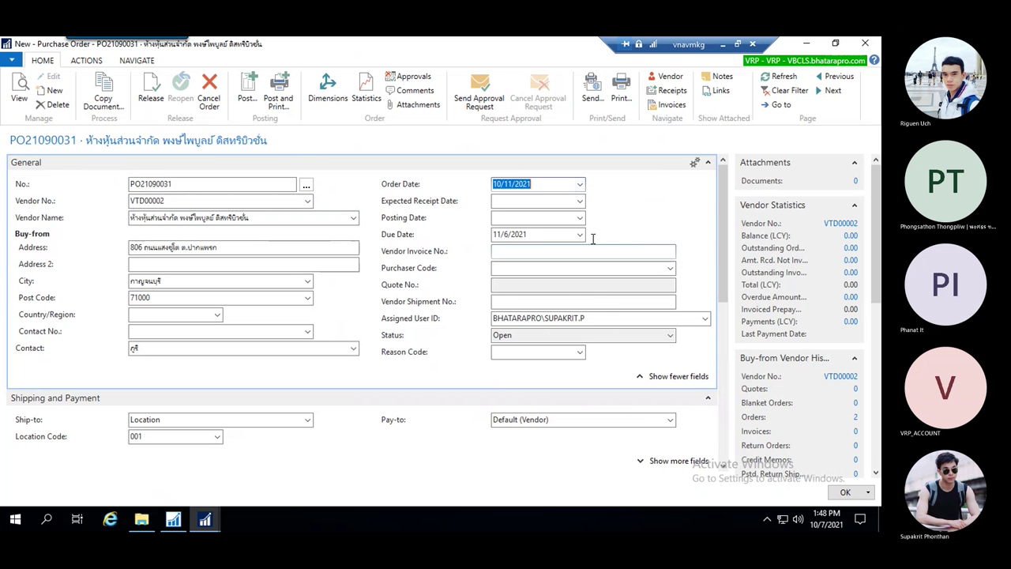
left_click(580, 201)
left_click(565, 286)
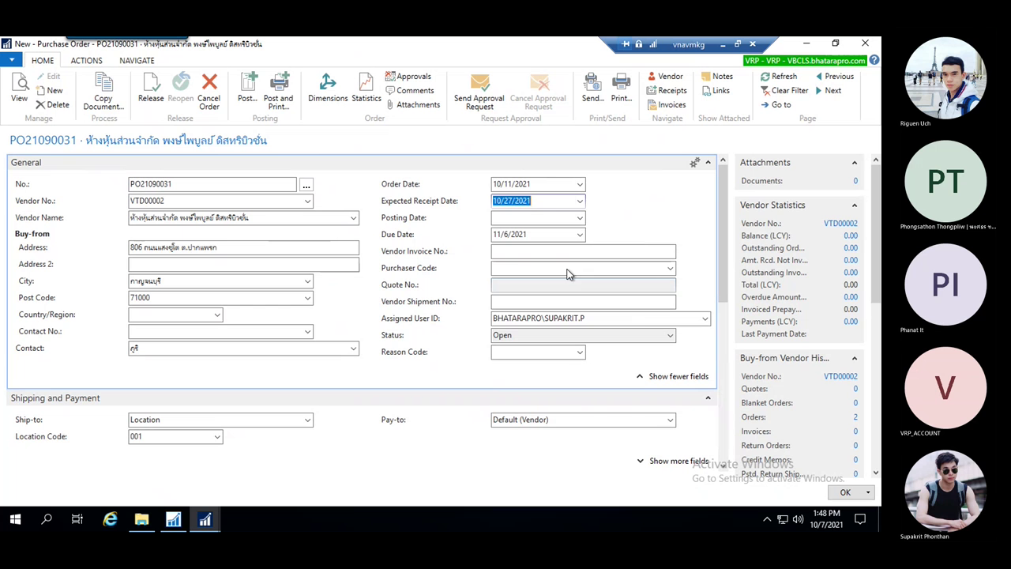
left_click(580, 217)
left_click(581, 291)
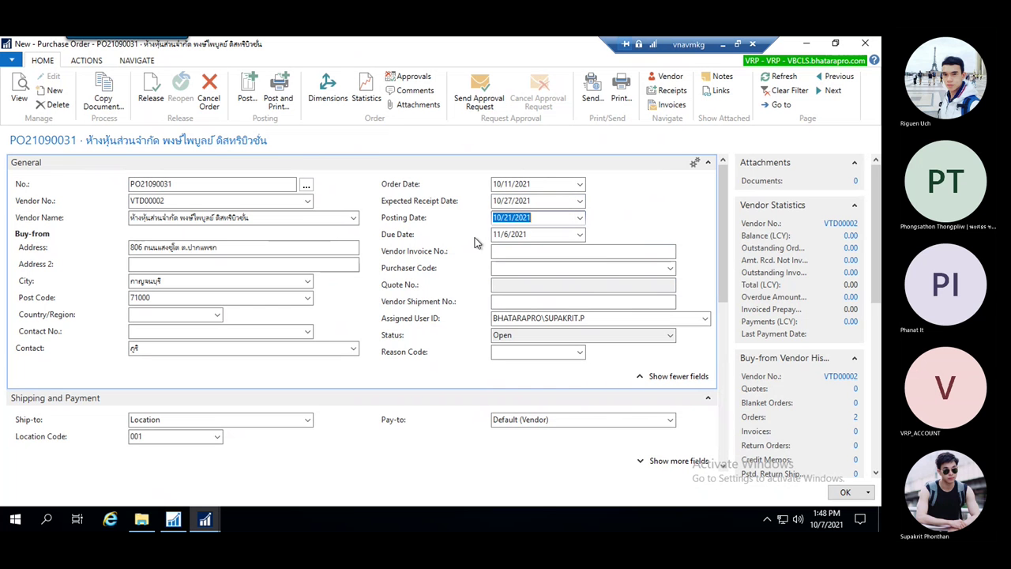
- Enter TEST as the Vendor Invoice No. and choose VRP (Head Office VRP) as the Purchaser Code
left_click(648, 254)
type("TEST")
key("Tab")
left_click(670, 268)
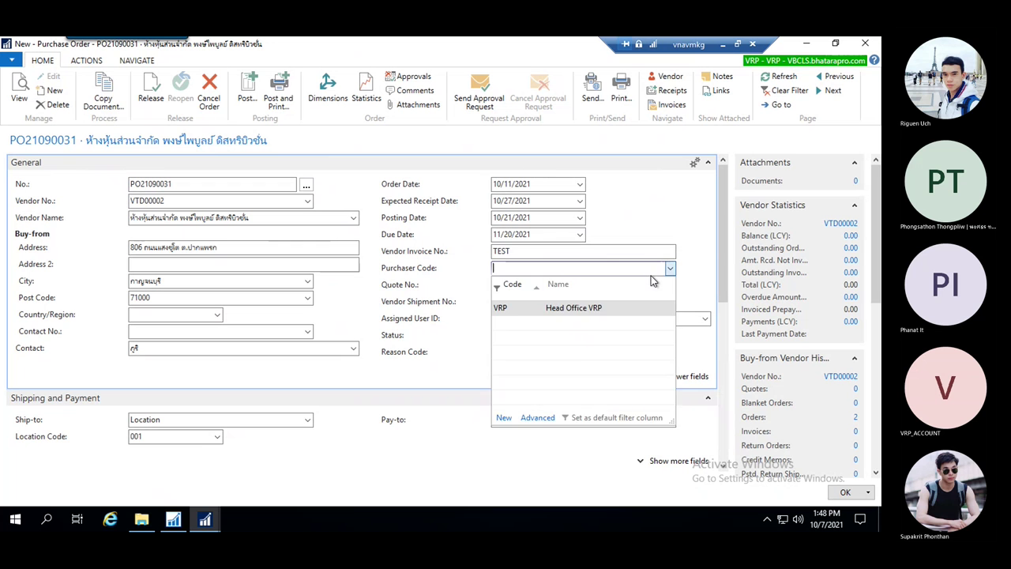
left_click(555, 307)
- Enter TEST as the Vendor Shipment No. and "test" in the buy-from Address 2
left_click(556, 303)
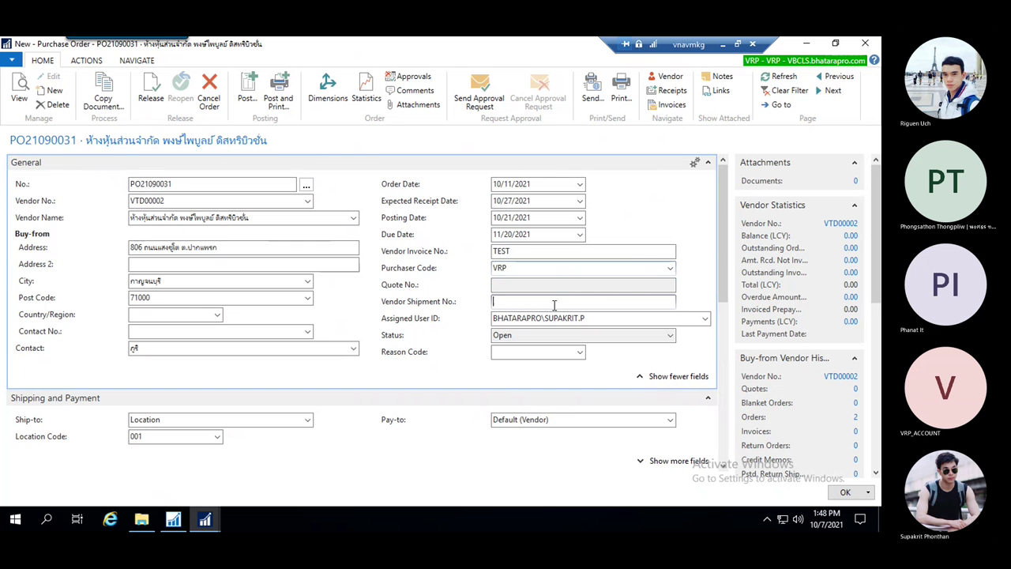
type("test")
left_click(197, 264)
type("test")
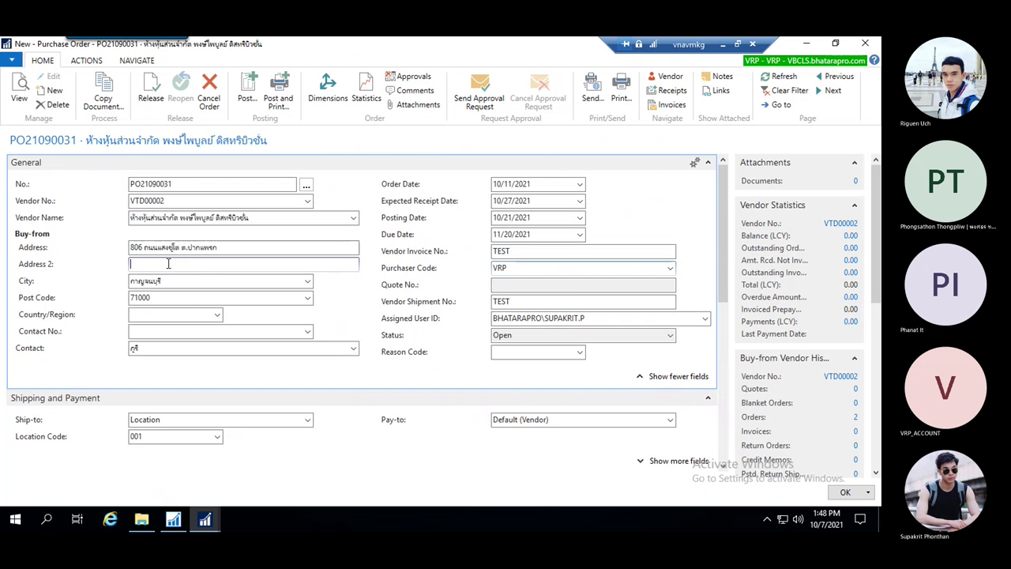
- Check the available values for Country/Region, Contact No. and Contact without choosing any
left_click(218, 314)
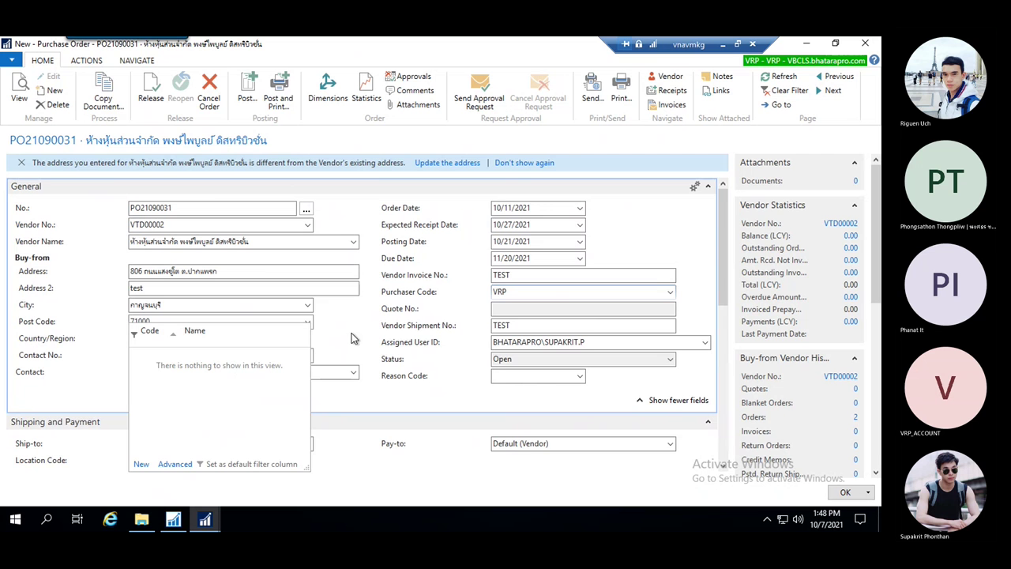
scroll(348, 336, "down", 1)
left_click(307, 281)
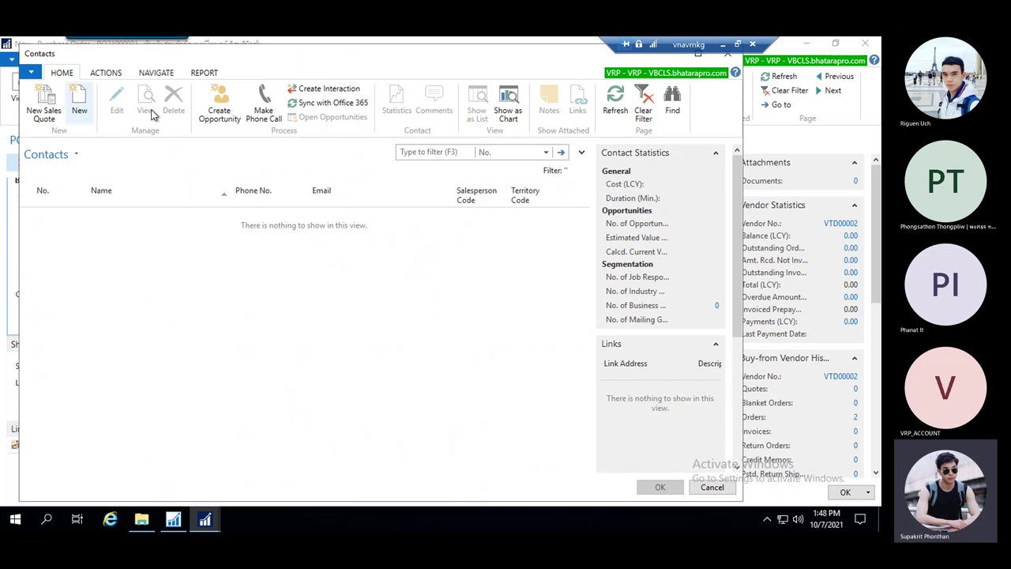
key("Escape")
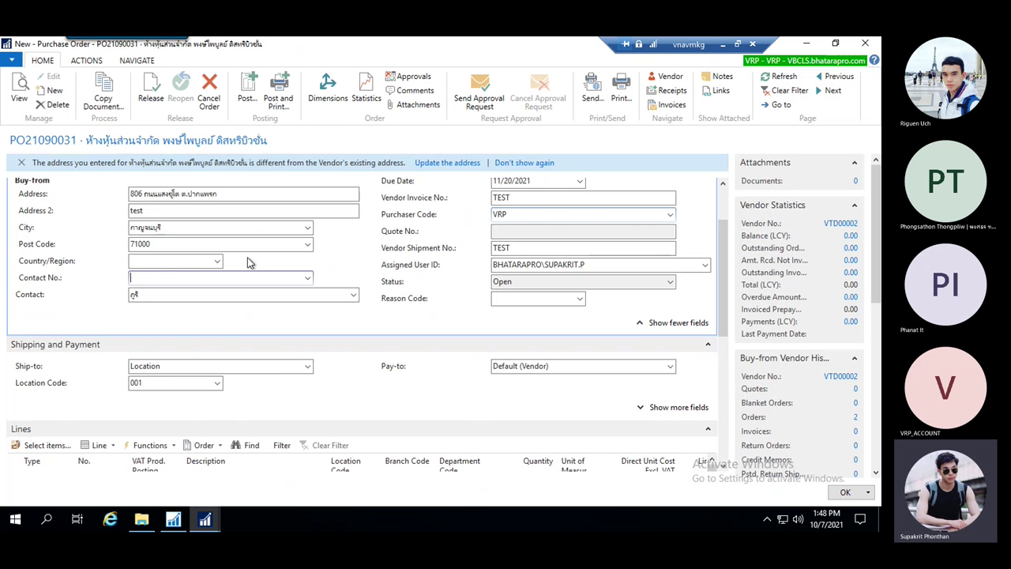
scroll(366, 251, "down", 2)
left_click(355, 219)
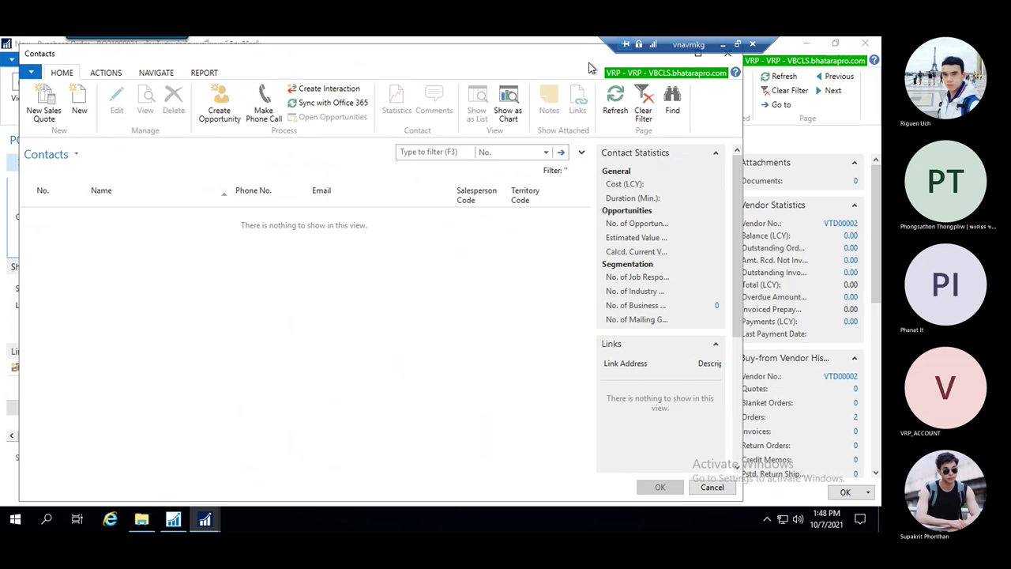
key("Escape")
- Add item 1141-01-1 as the first line of the purchase order
scroll(419, 296, "down", 2)
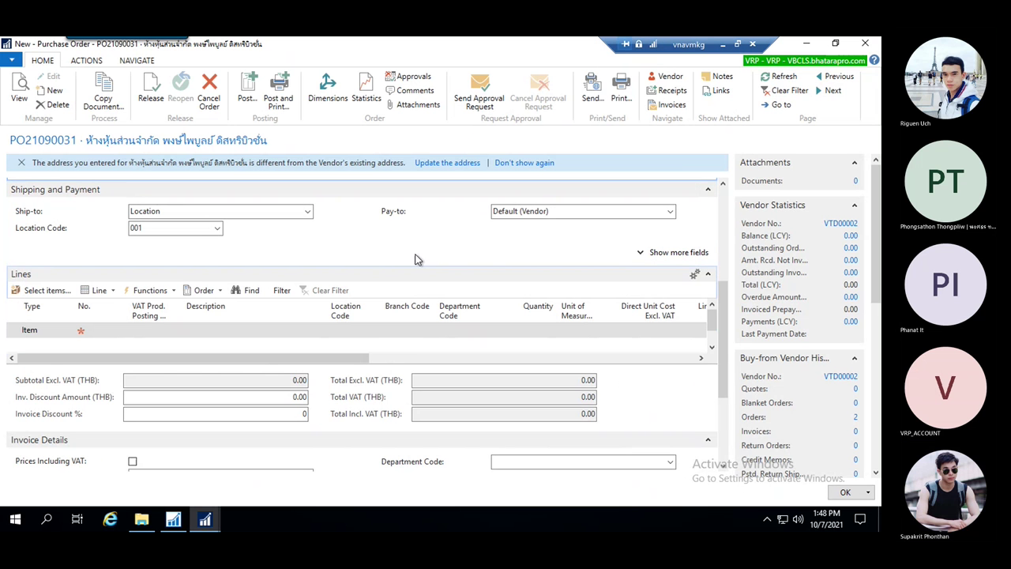
left_click(111, 331)
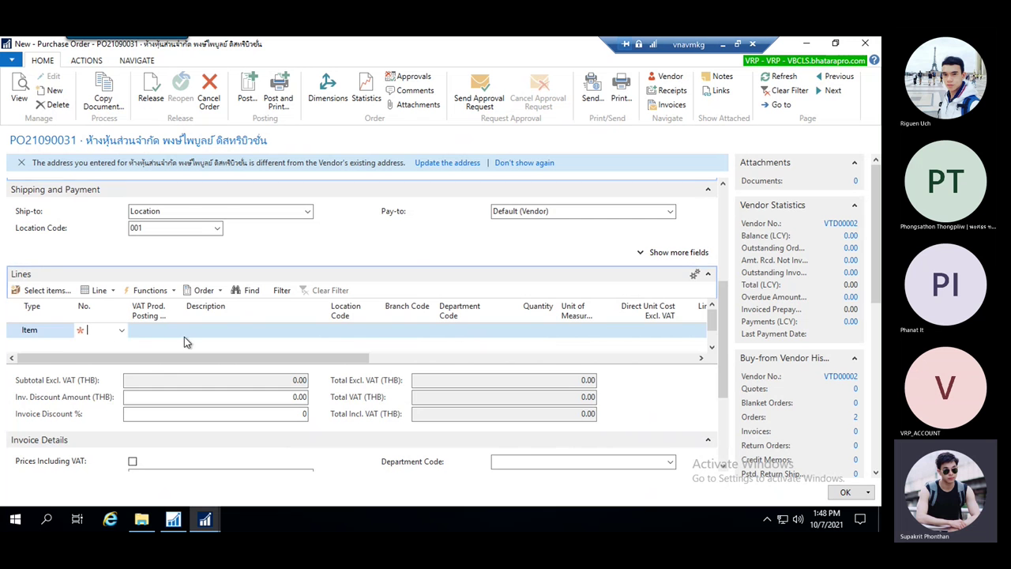
left_click(123, 335)
type("1")
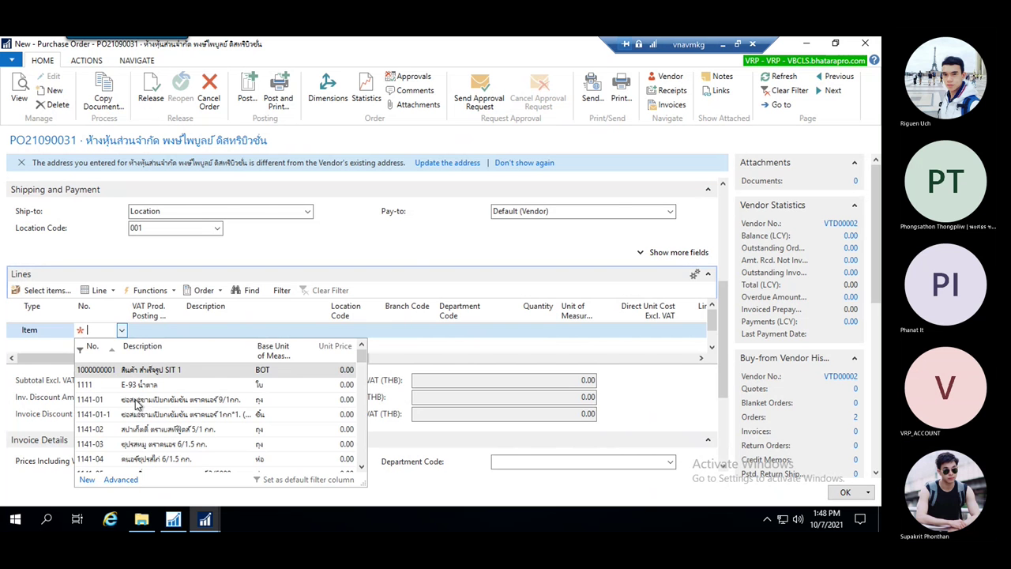
left_click(202, 365)
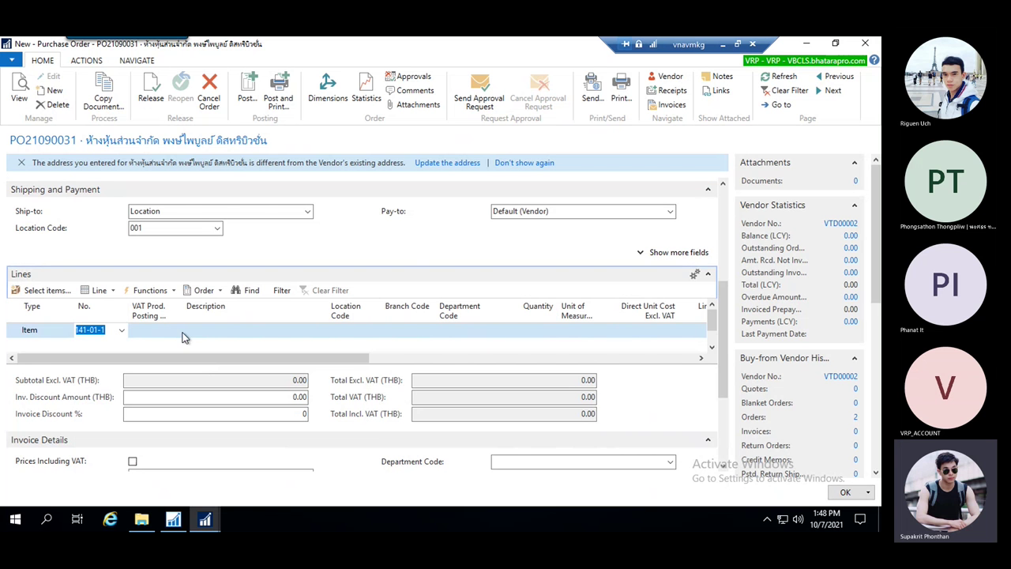
key("Tab")
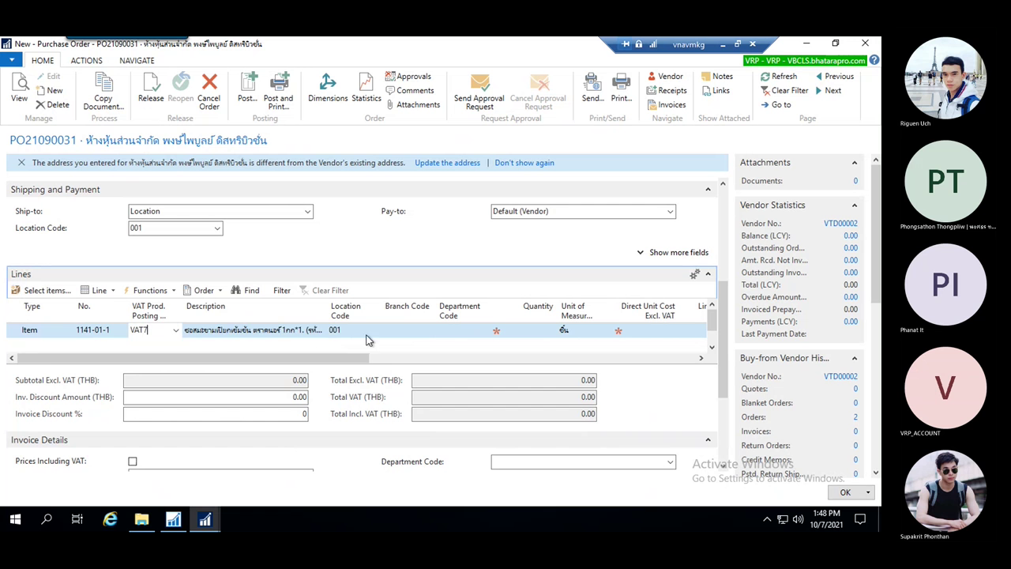
- Set the item line's Branch Code to 00001, its Department Code to HR and its Quantity to 1
left_click(421, 330)
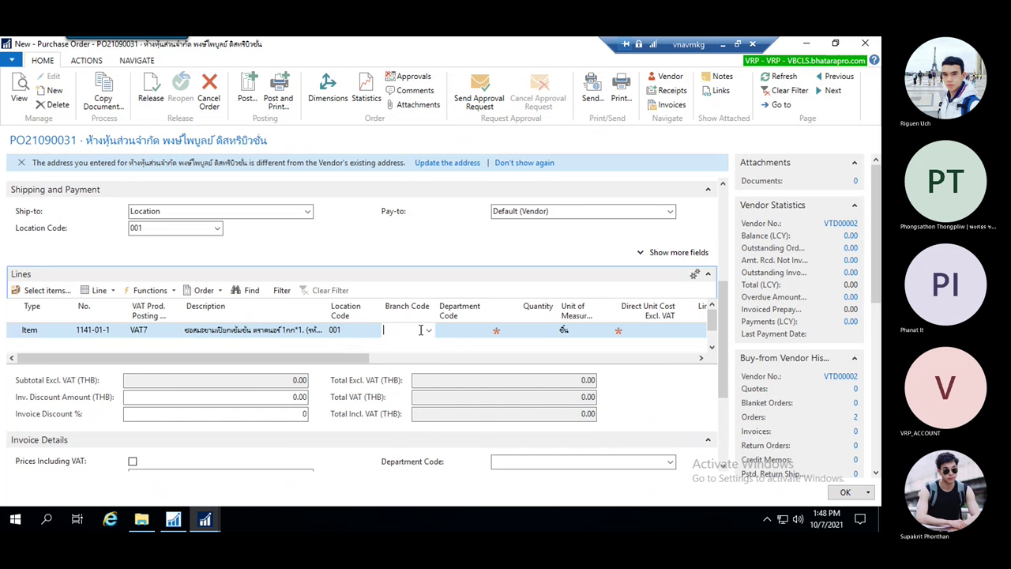
left_click(429, 330)
left_click(419, 392)
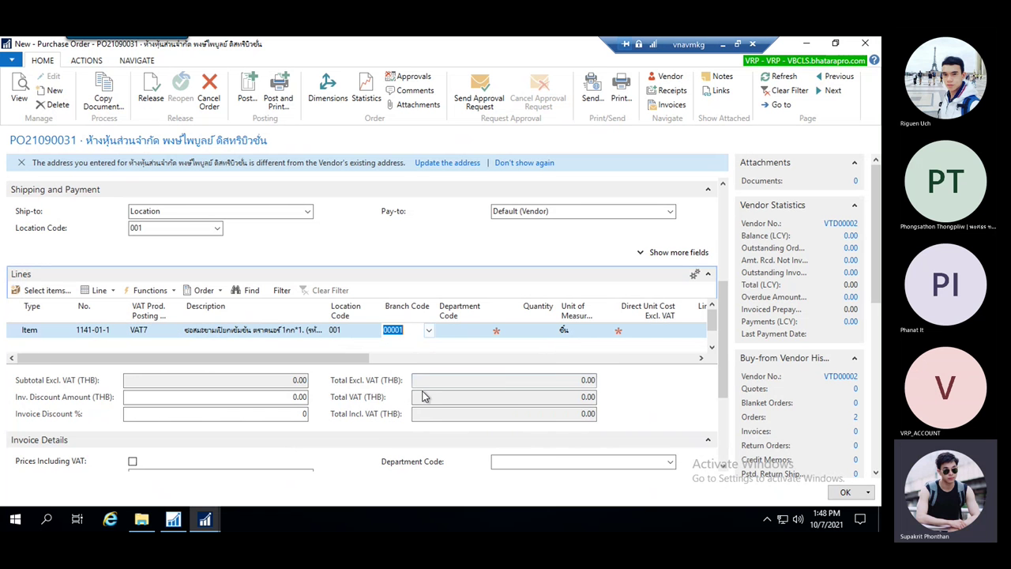
left_click(477, 332)
left_click(482, 330)
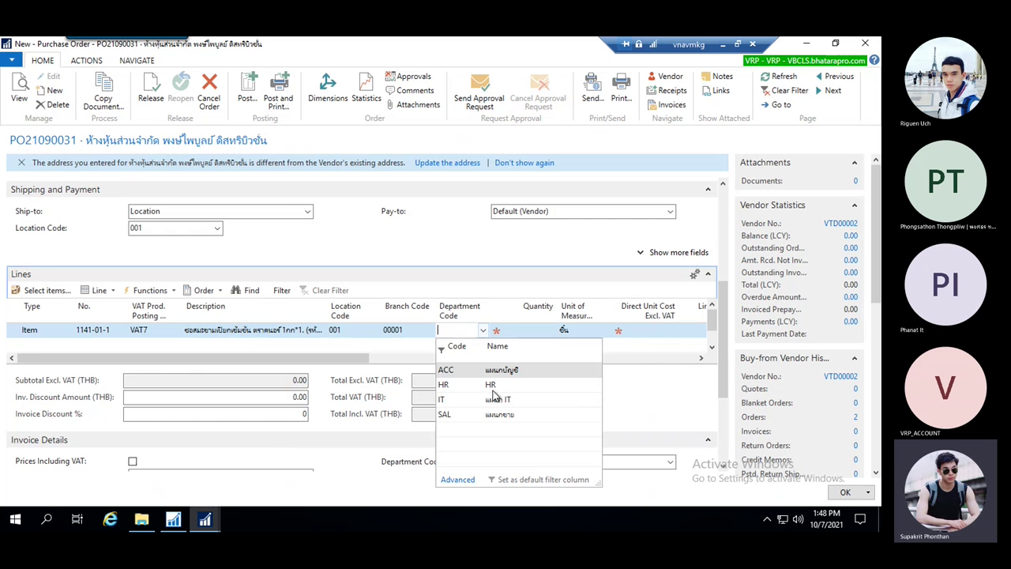
left_click(495, 384)
left_click(531, 332)
type("1")
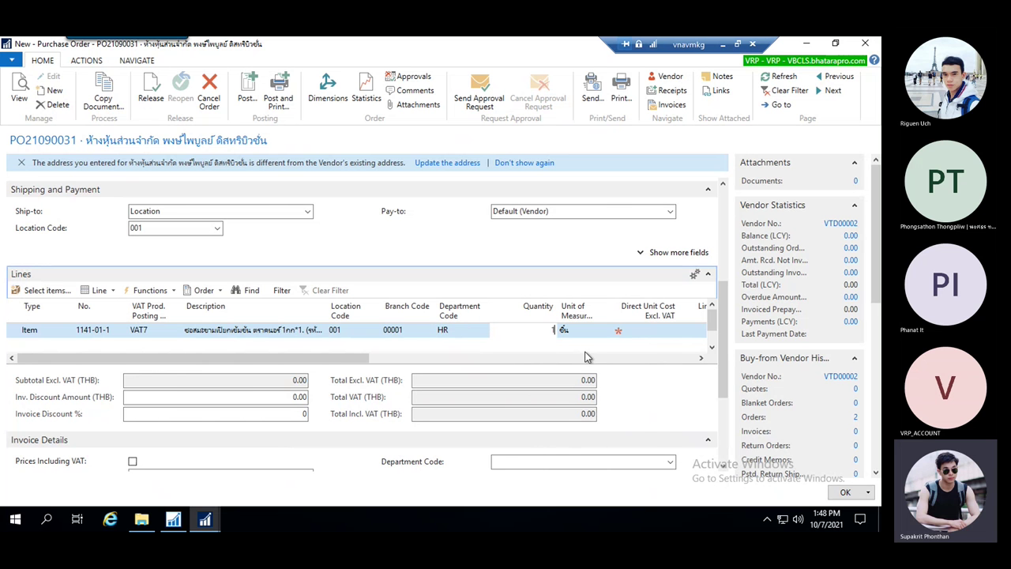
- Finish the item line and enable Prices Including VAT in the order's invoice details
left_click(633, 341)
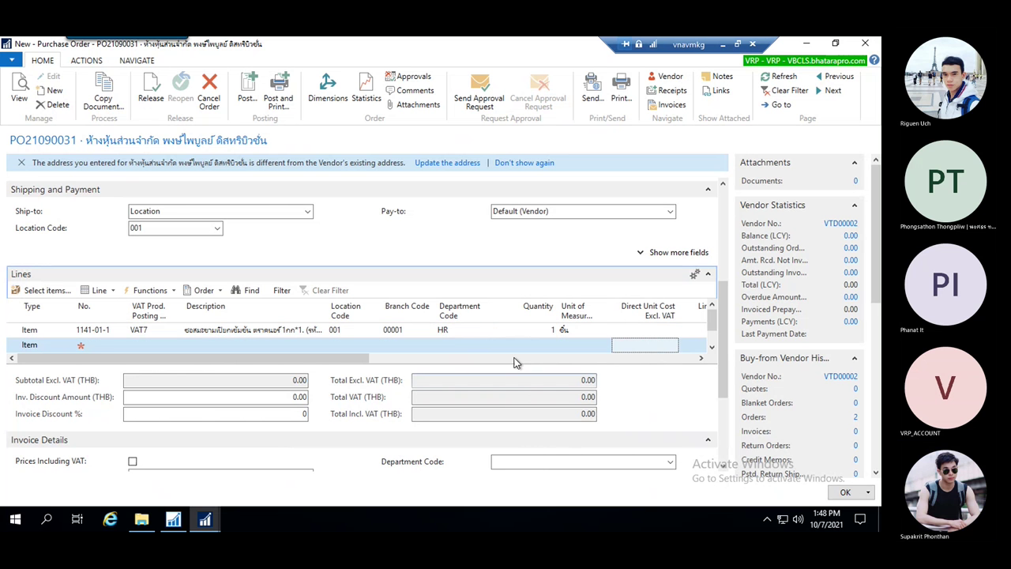
left_click_drag(352, 359, 291, 376)
scroll(261, 368, "down", 2)
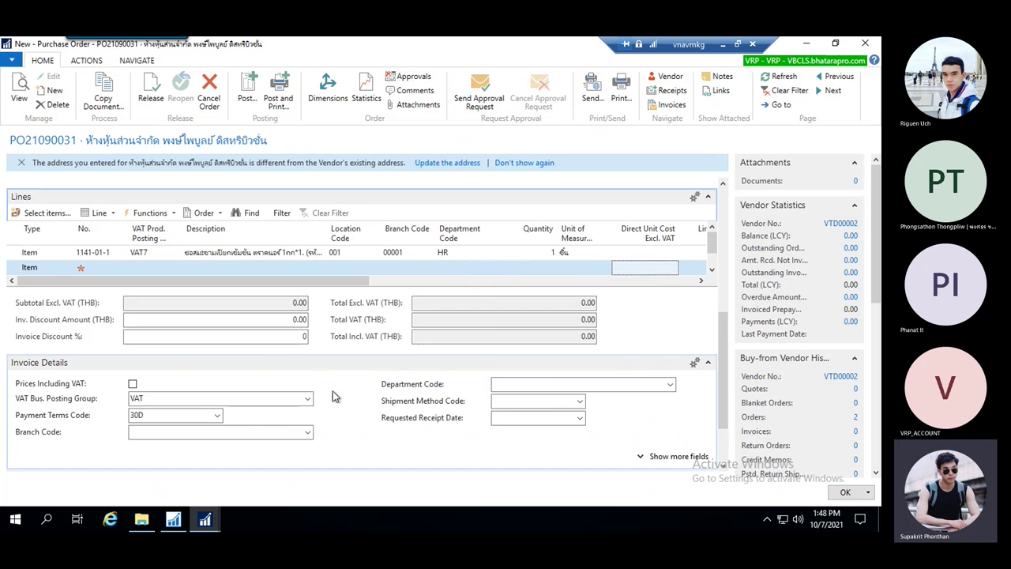
left_click(133, 304)
- Try to change the VAT Bus. Posting Group to NOVAT, agreeing to recreate the purchase lines
left_click(138, 319)
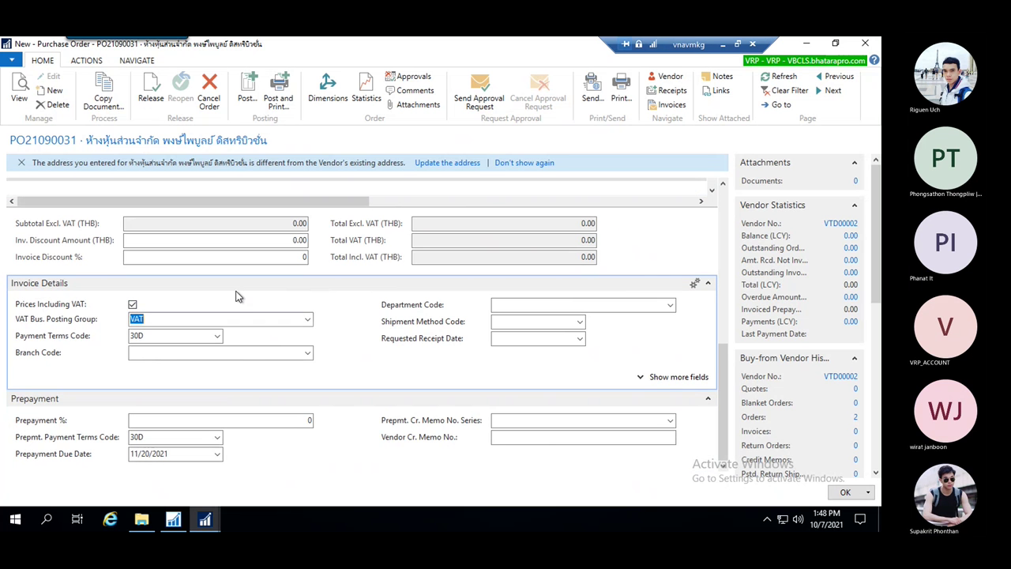
left_click(309, 319)
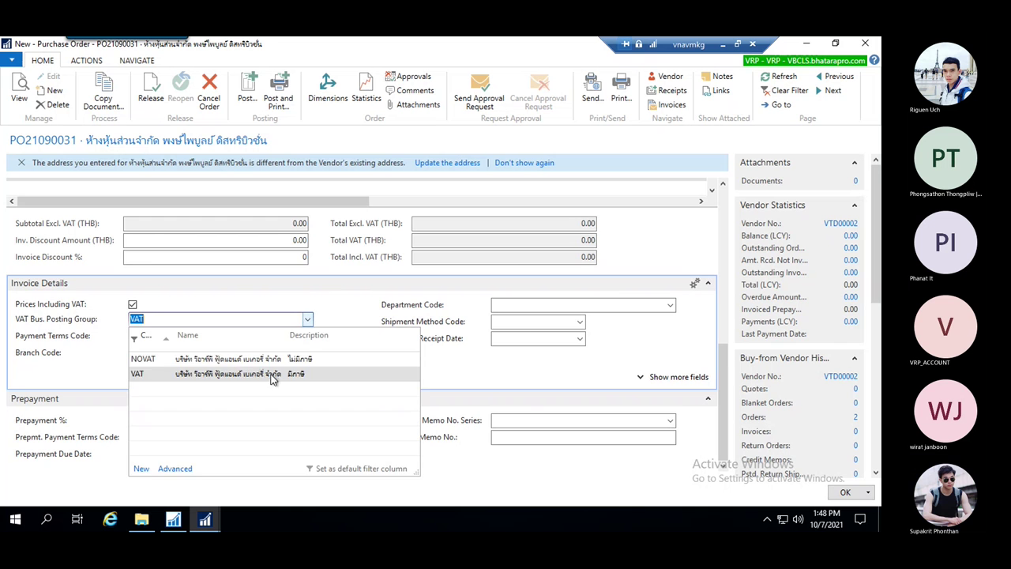
left_click(260, 372)
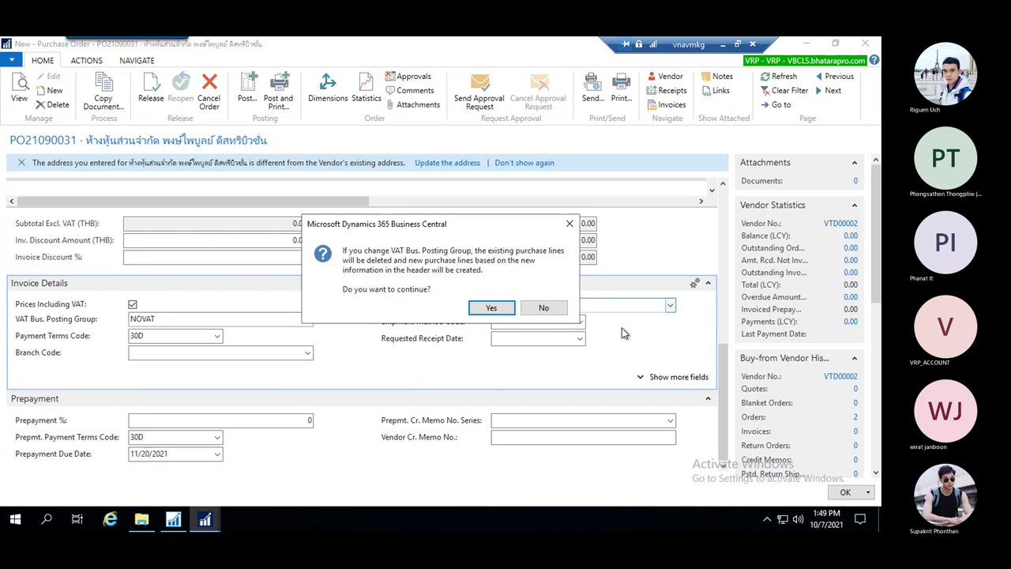
left_click(490, 308)
- Set the invoice details' Department Code to HR and return the VAT Bus. Posting Group to VAT, recreating the purchase lines
left_click(582, 323)
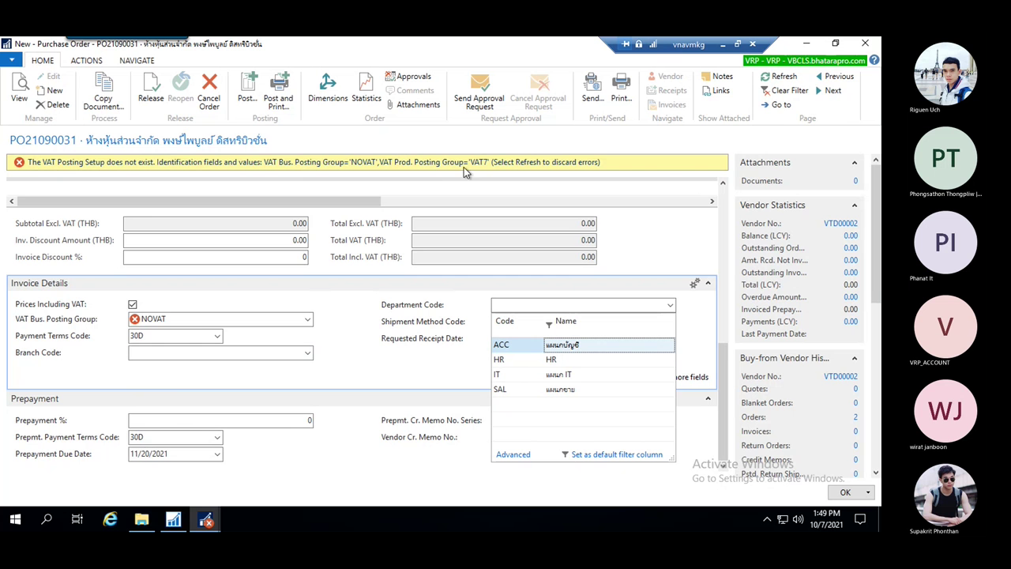
left_click(506, 359)
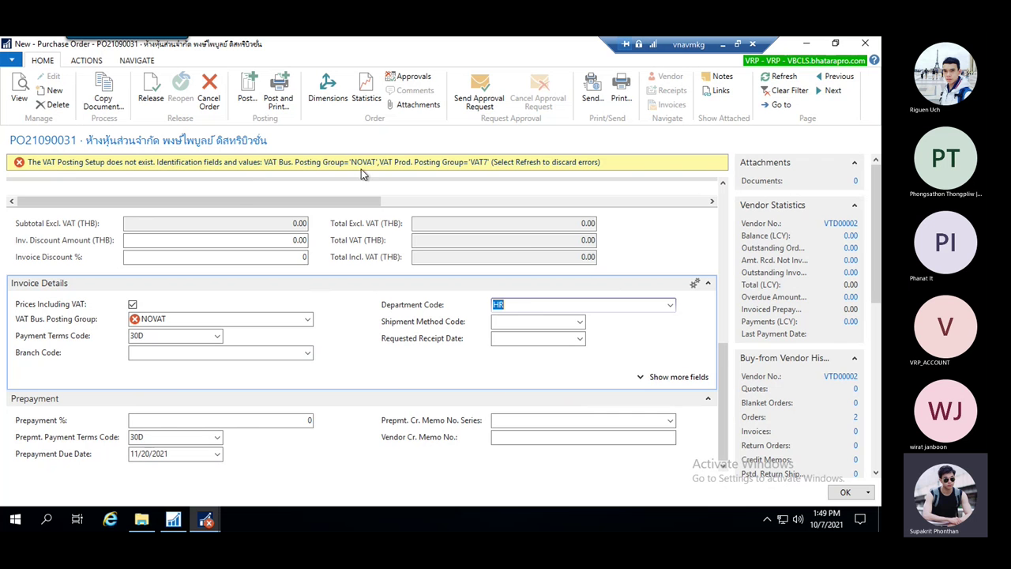
left_click(307, 321)
left_click(446, 299)
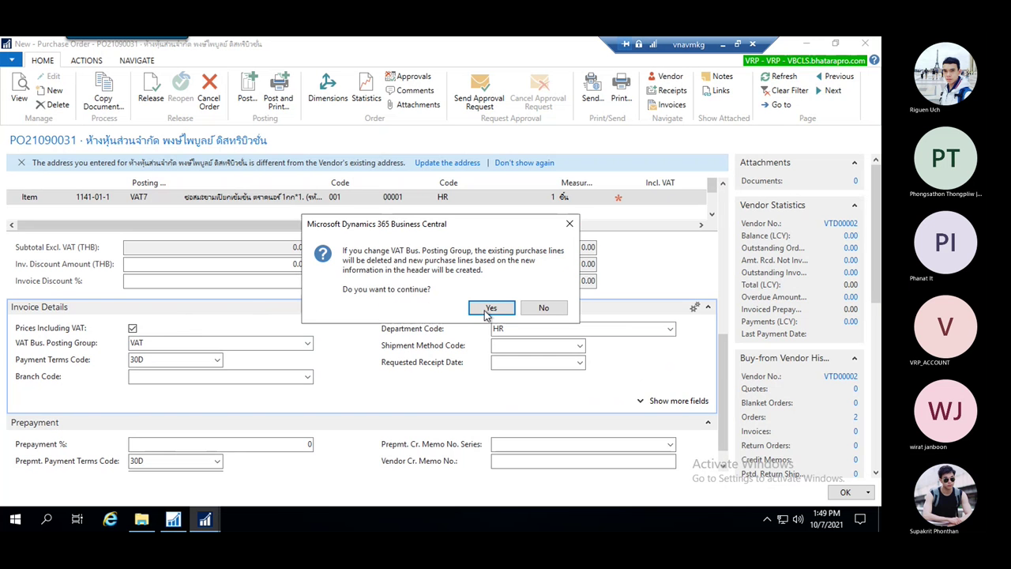
left_click(488, 309)
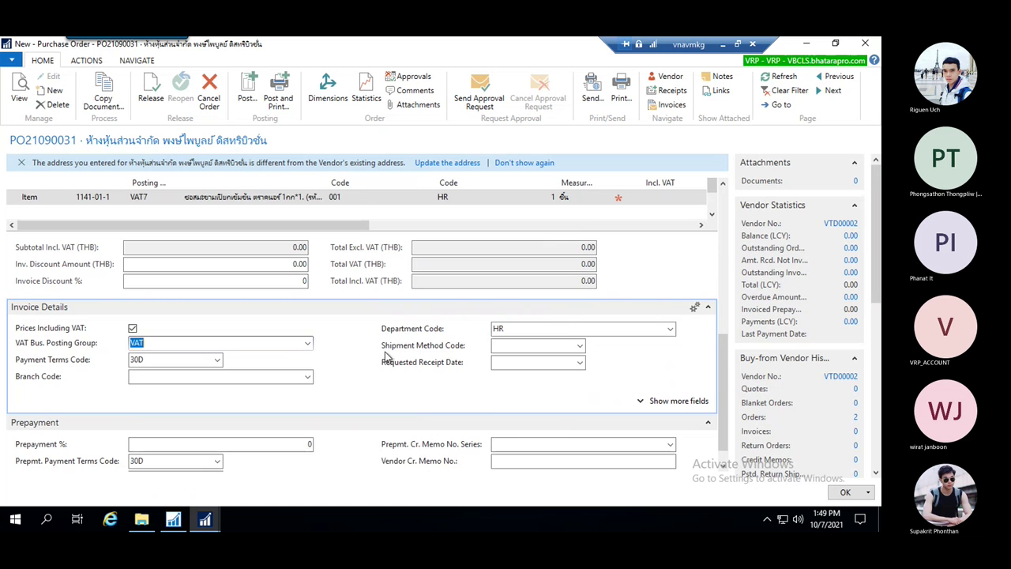
- Set the Shipment Method Code to DELIVERY and the Requested Receipt Date to 10/7/2021, updating the lines as well
scroll(372, 341, "down", 1)
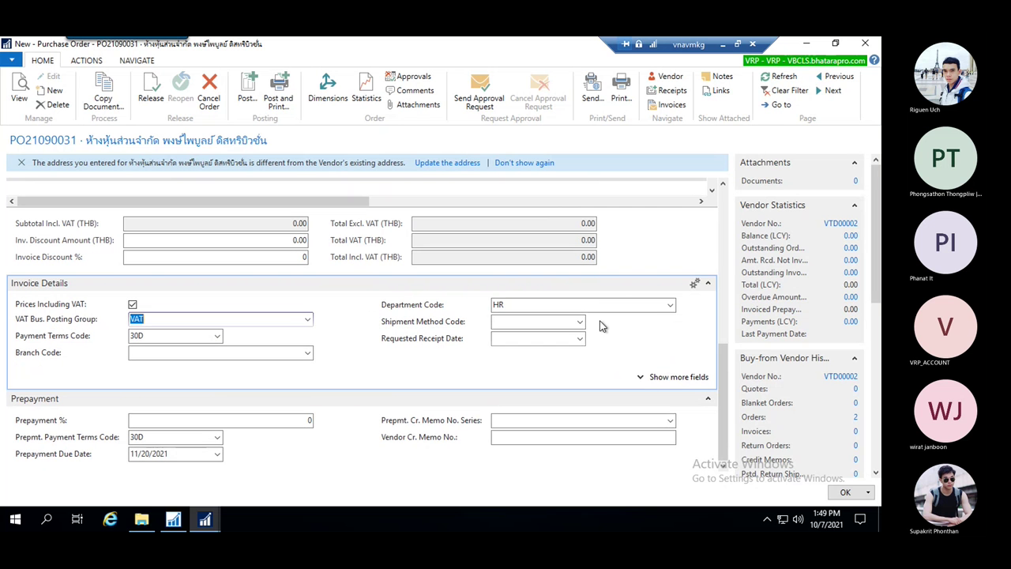
left_click(580, 322)
left_click(543, 365)
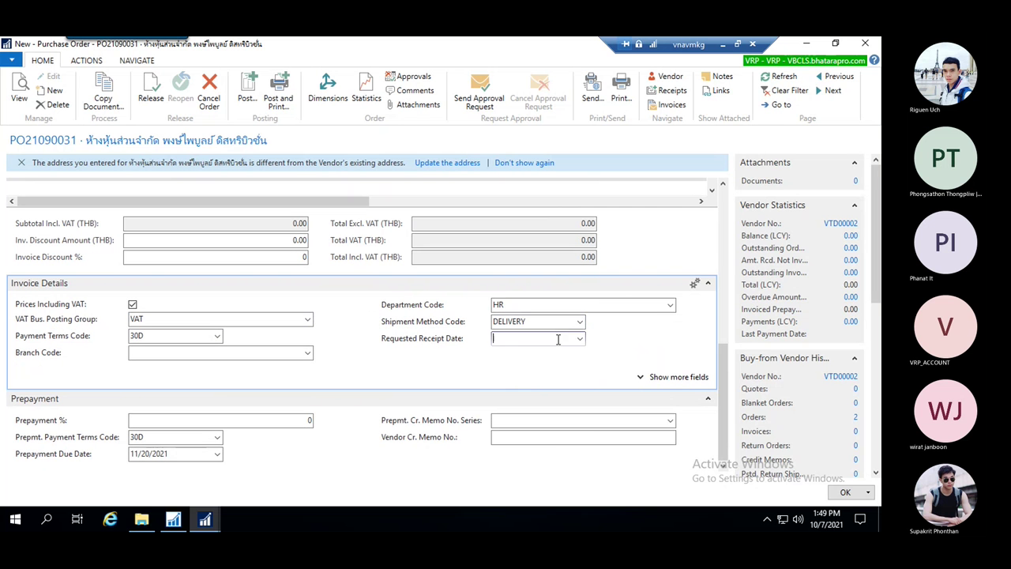
left_click(580, 338)
left_click(585, 395)
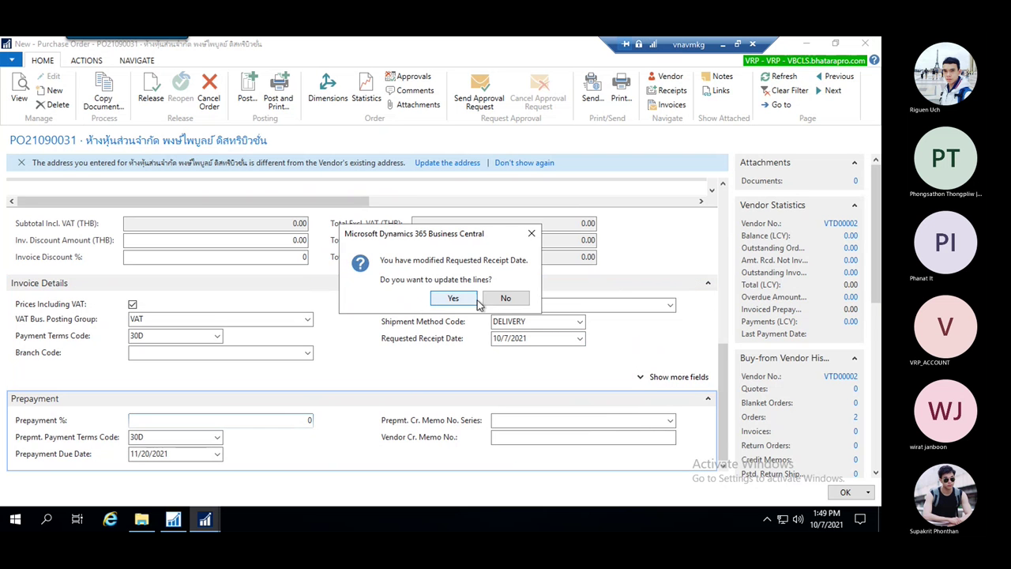
left_click(454, 298)
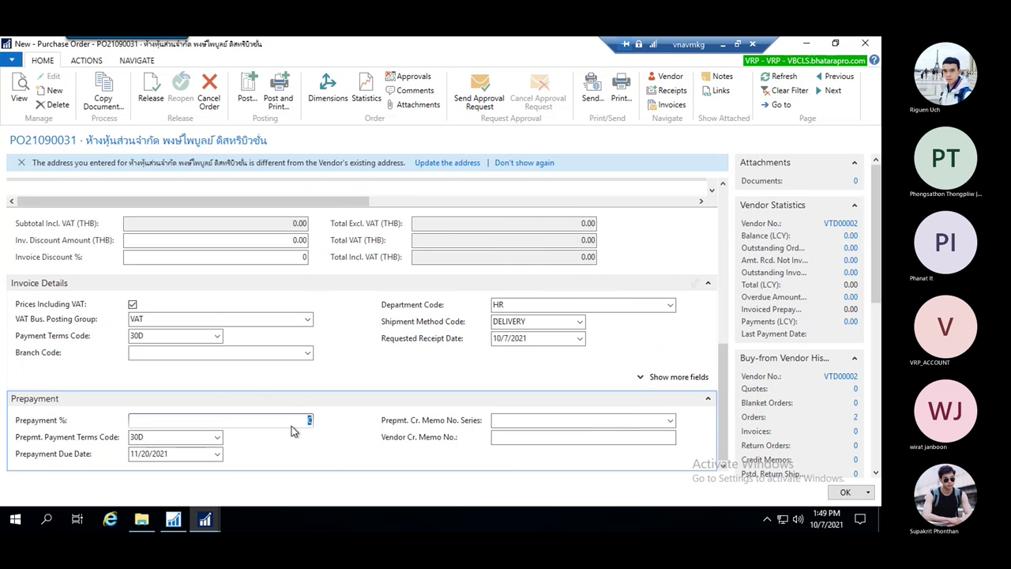
- Choose P-PREPAY as the Prepmt. Cr. Memo No. Series and enter "test" as the Vendor Cr. Memo No
left_click(670, 421)
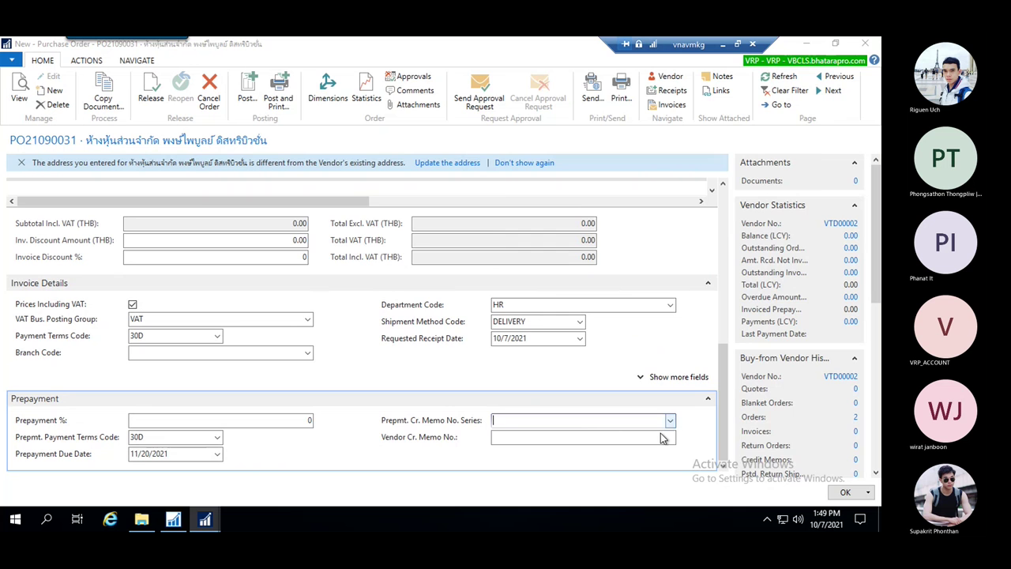
left_click(735, 487)
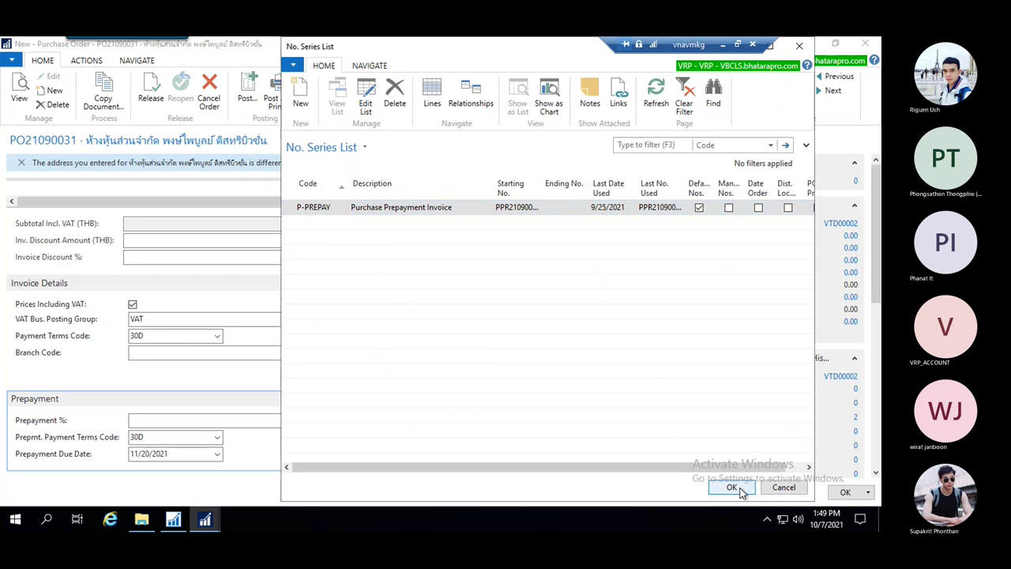
left_click(622, 437)
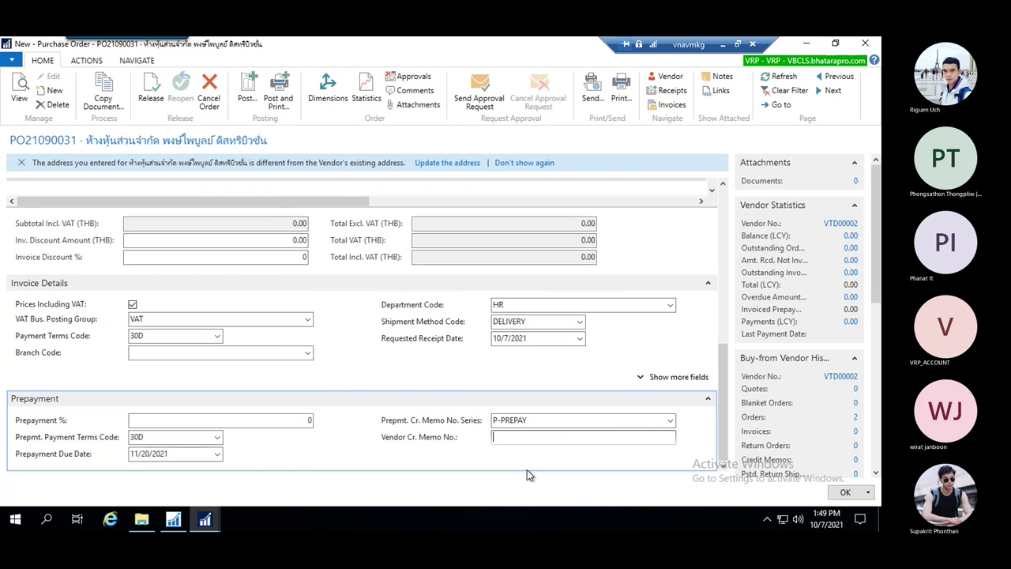
type("test")
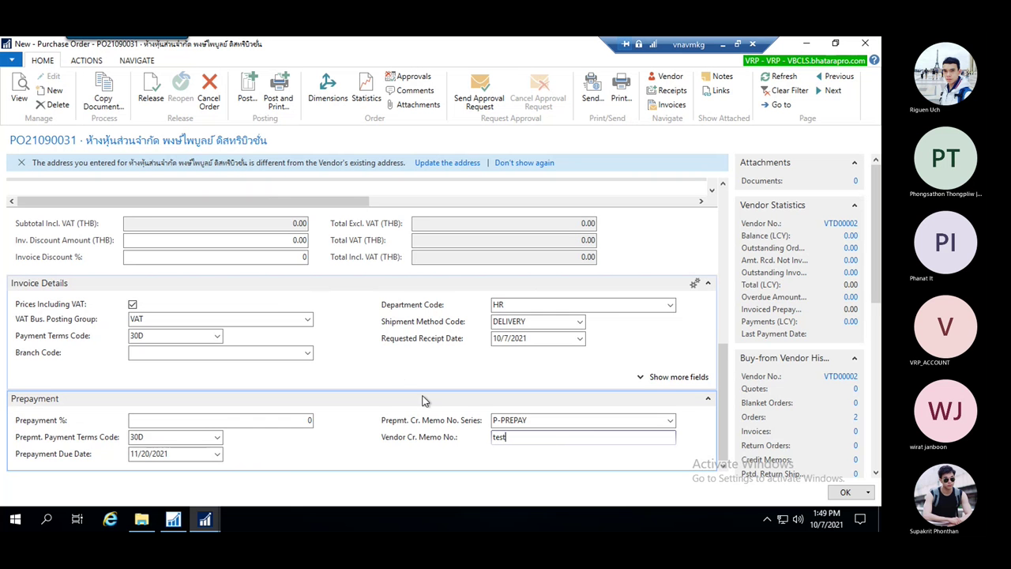
- Pick item 1141-01-1 from the item selection list for the order lines
scroll(411, 379, "up", 3)
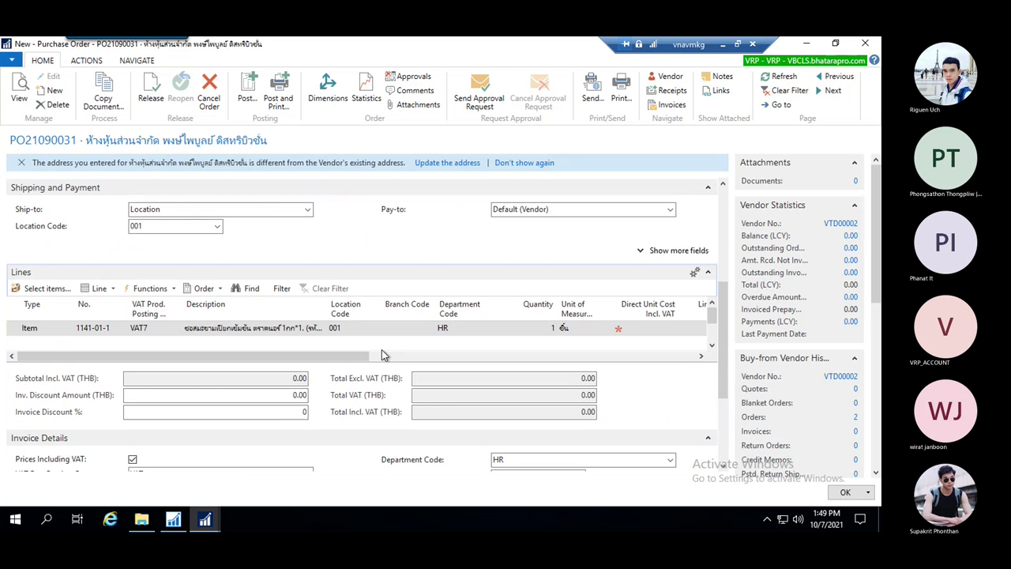
left_click(55, 291)
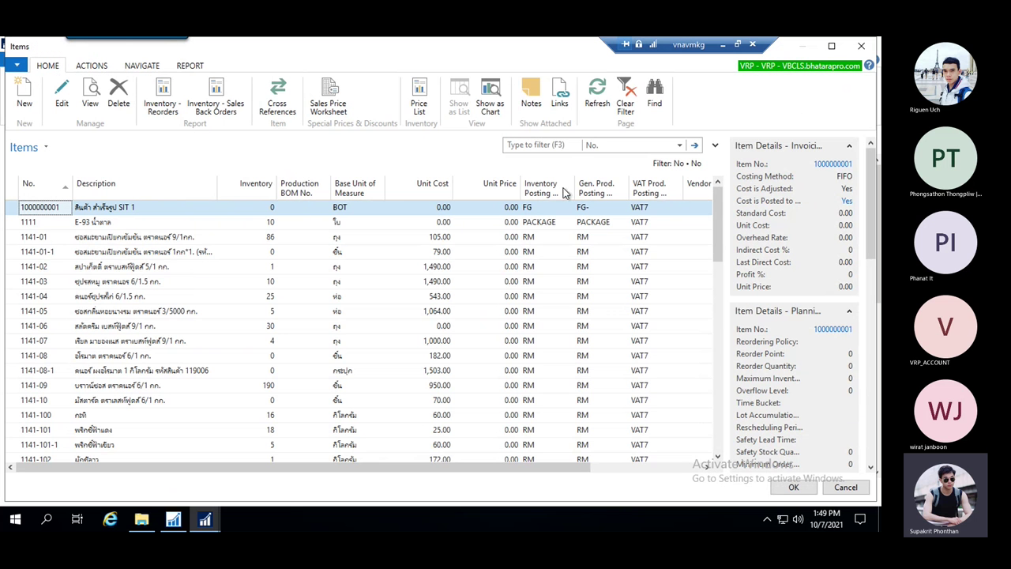
double_click(266, 251)
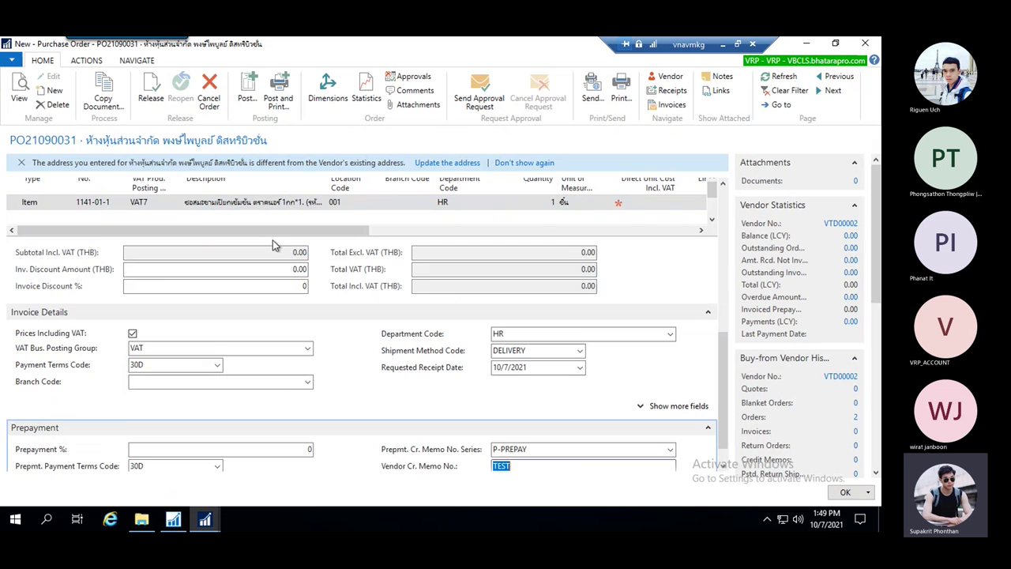
- Check the item line's availability and its comment sheet without adding a comment
scroll(181, 264, "up", 1)
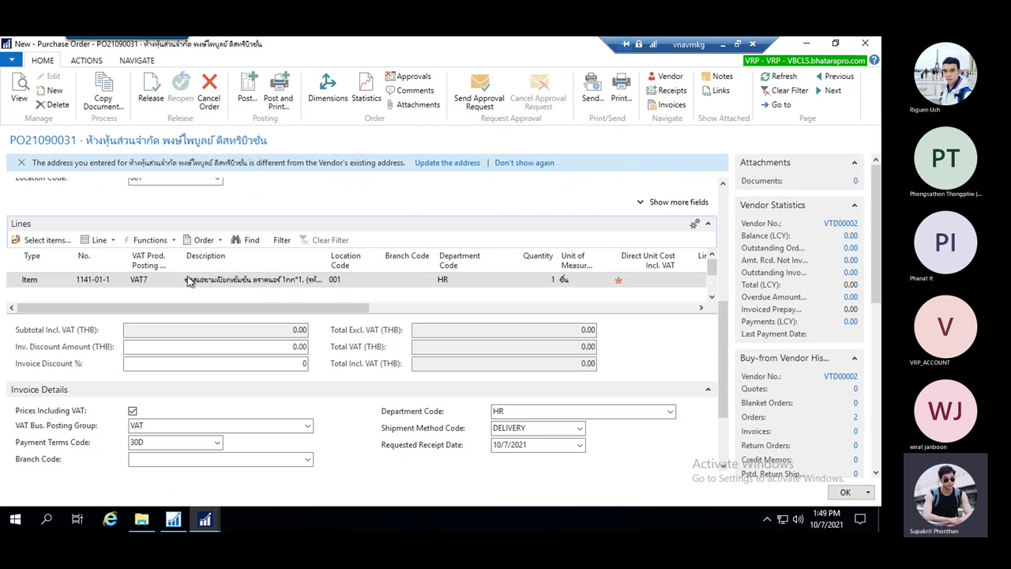
left_click(105, 241)
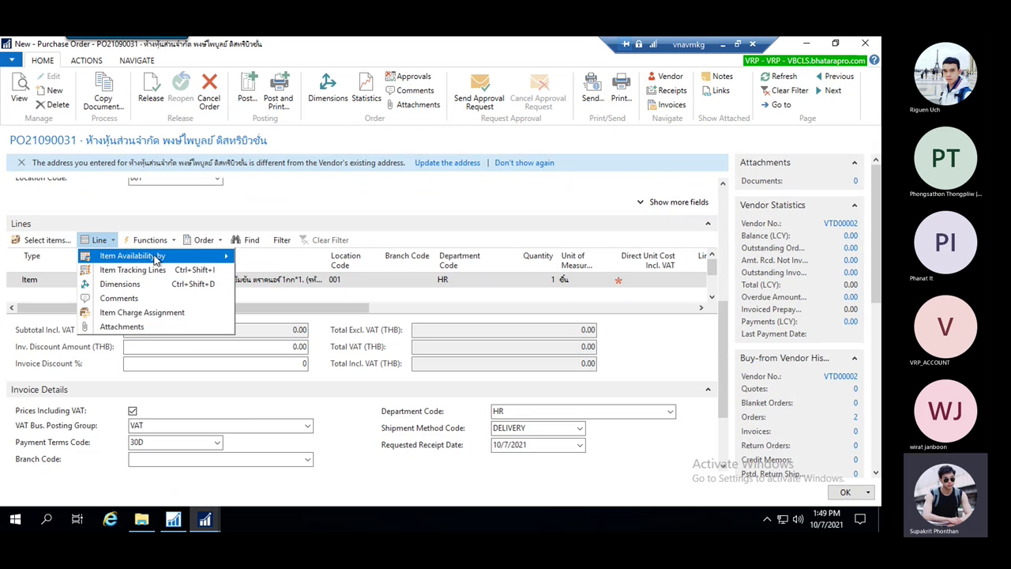
mouse_move(158, 257)
left_click(273, 258)
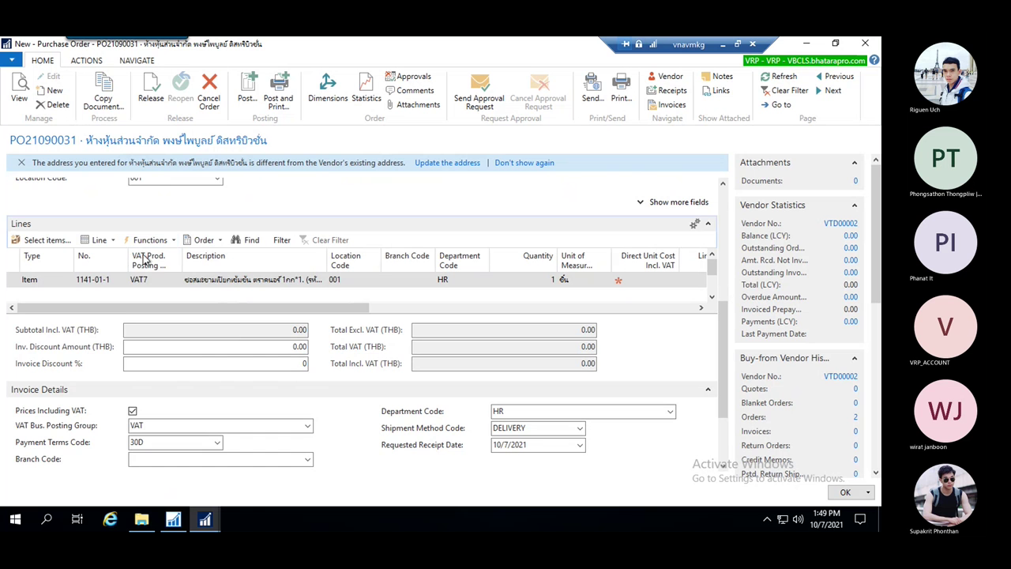
left_click(114, 242)
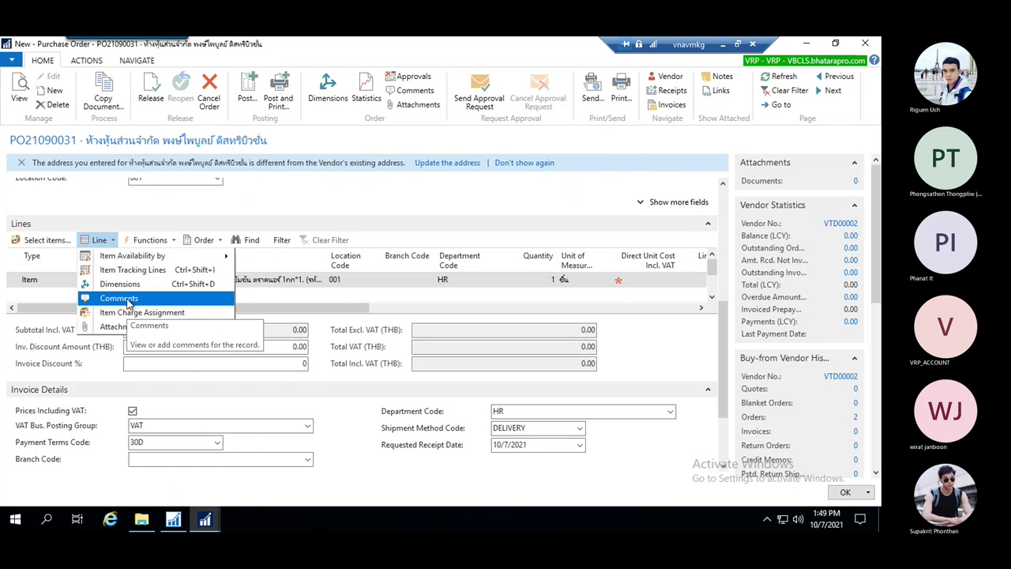
left_click(117, 298)
left_click(123, 208)
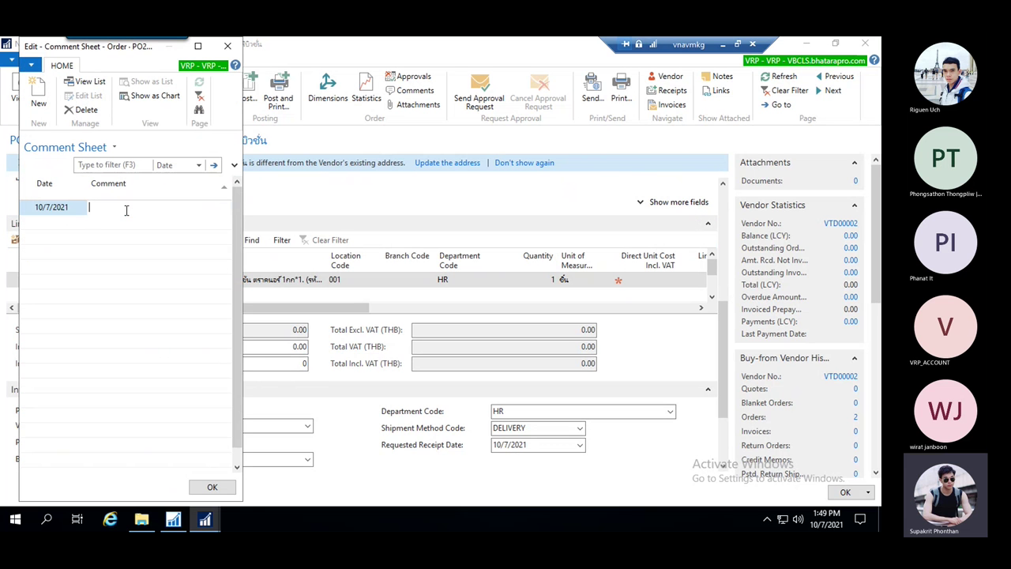
left_click(213, 485)
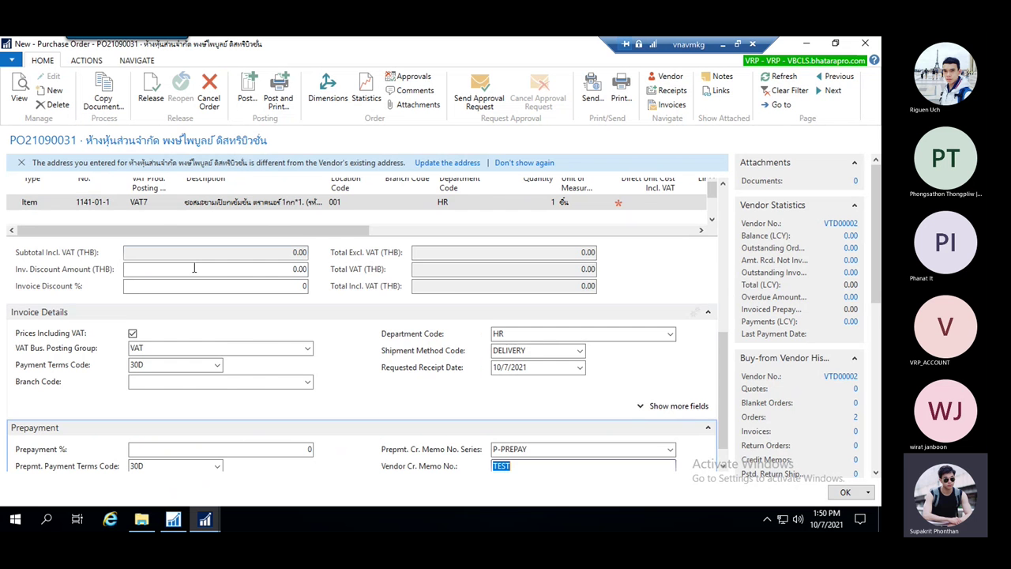
scroll(185, 271, "up", 2)
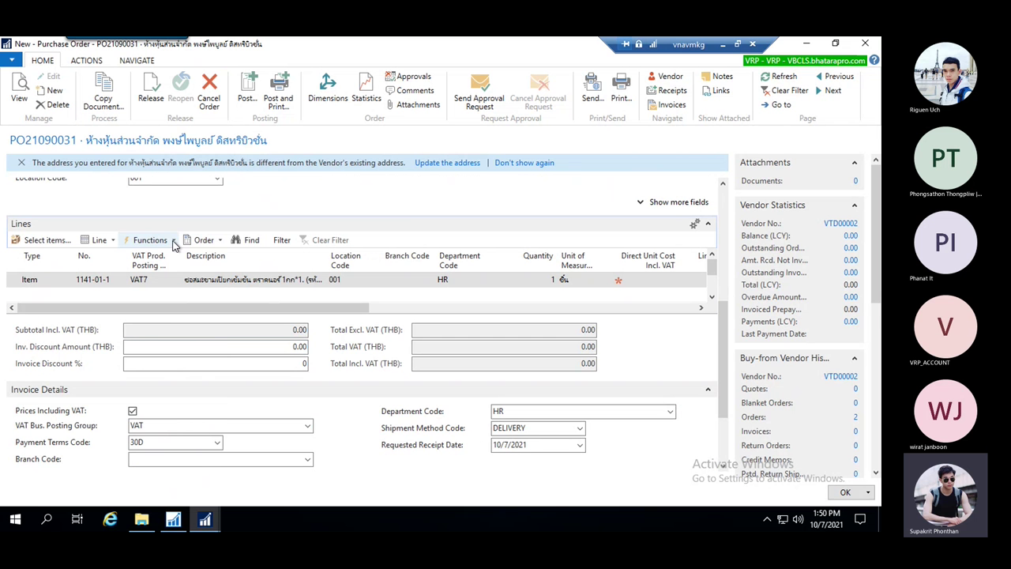
left_click(97, 240)
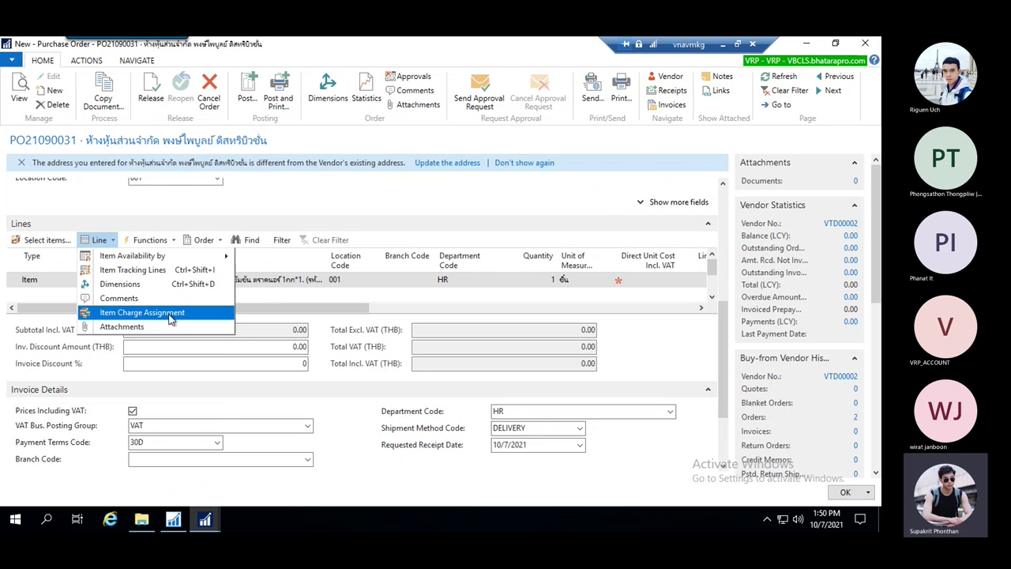
left_click(169, 241)
left_click(175, 241)
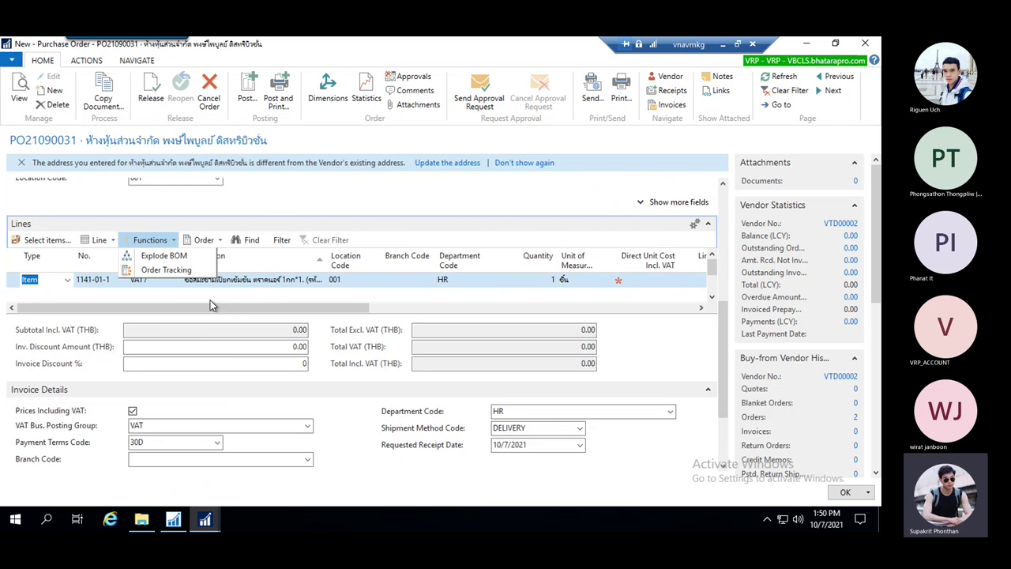
left_click(396, 229)
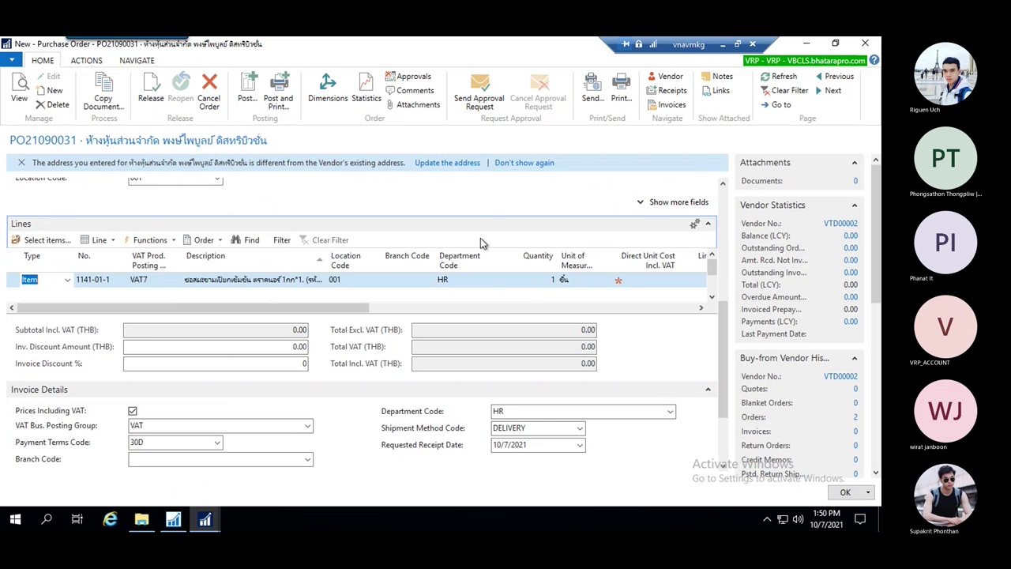
- Close the new purchase order and open the first purchase order in the list for editing
left_click_drag(724, 344, 727, 324)
left_click(851, 497)
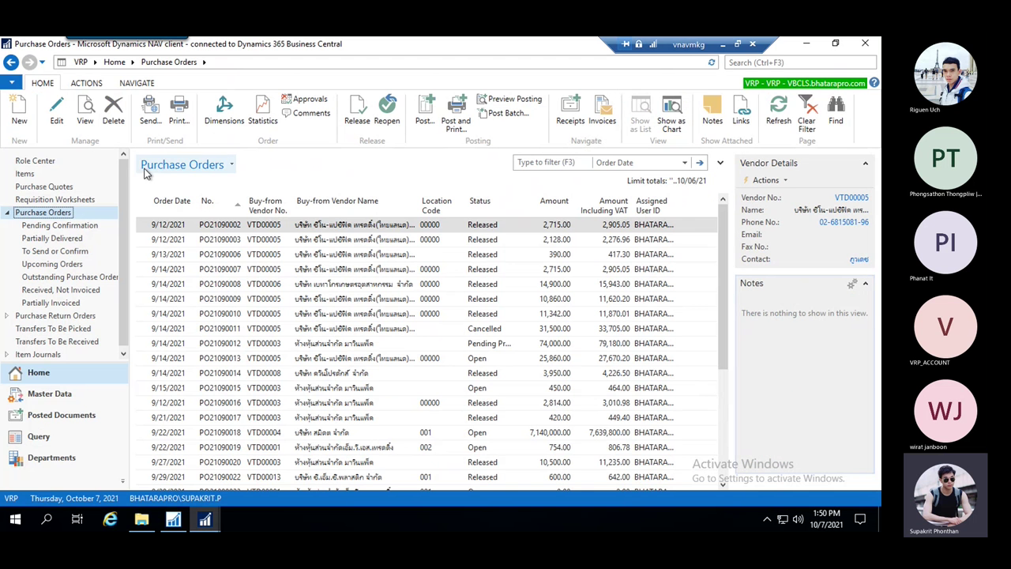
left_click(57, 111)
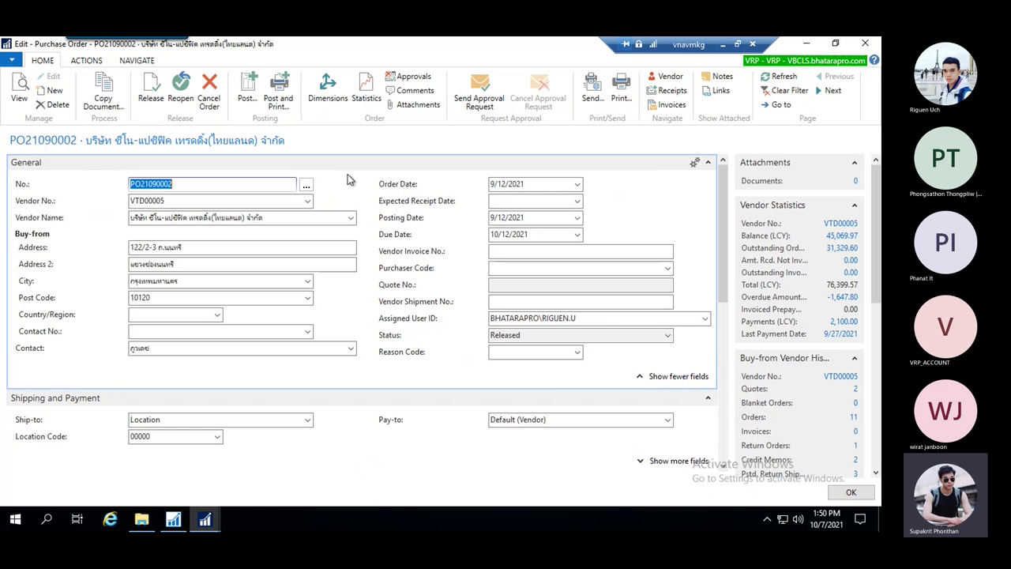
- Try to change the released purchase order's vendor to VTD00002, reselecting Released as its status
left_click(307, 201)
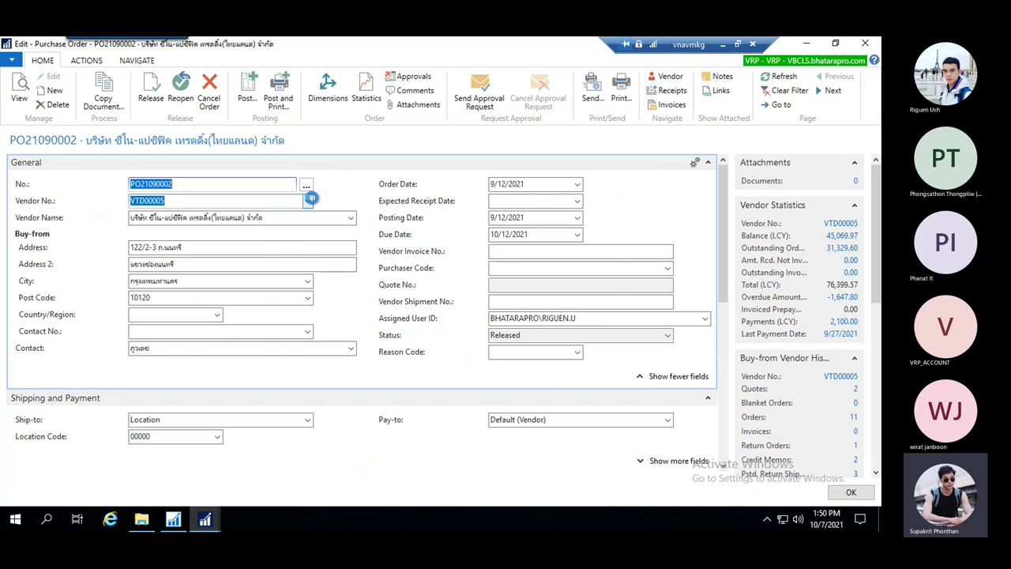
key("Escape")
key("Tab")
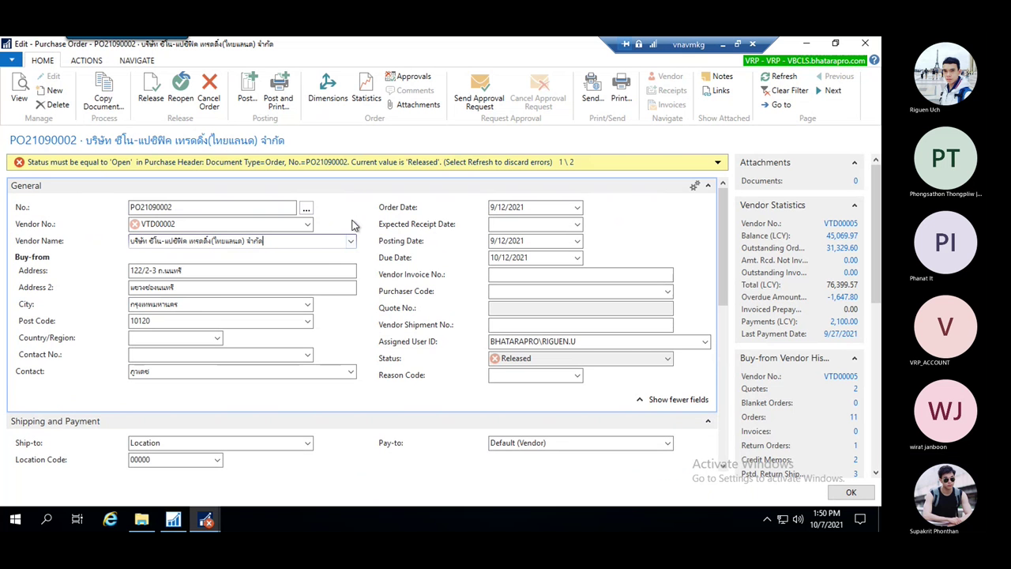
left_click(207, 226)
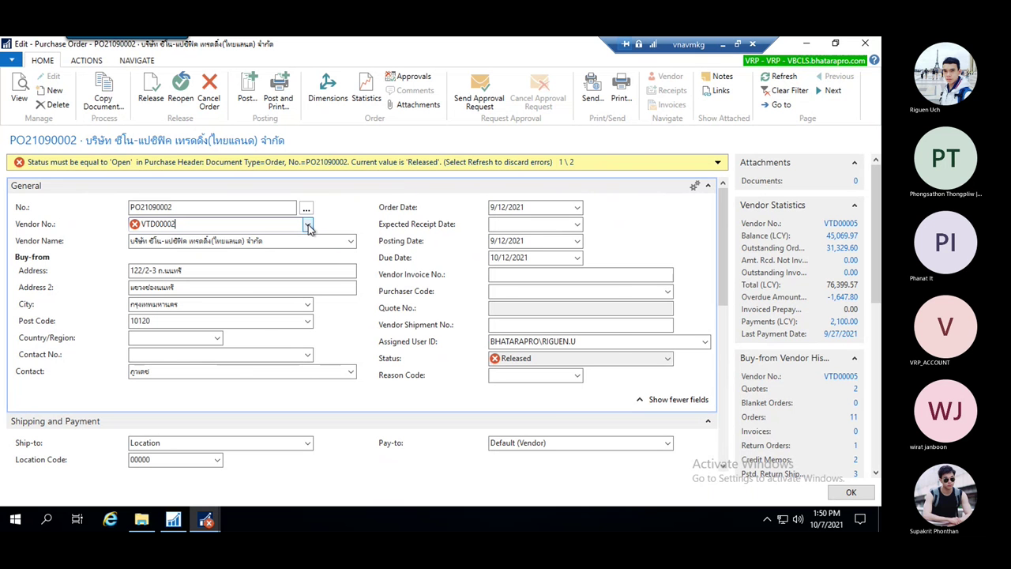
left_click(308, 226)
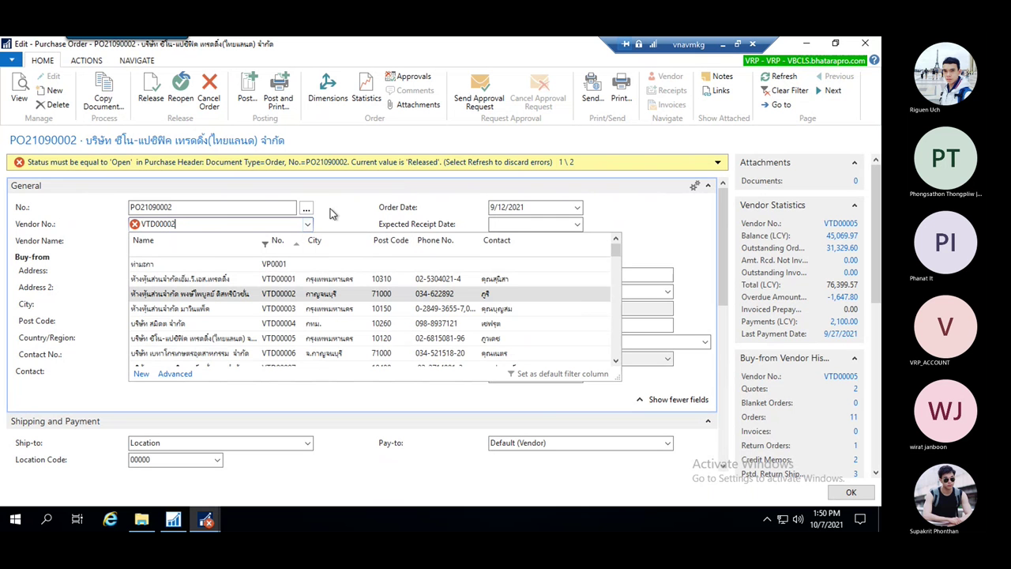
left_click(436, 235)
left_click(668, 357)
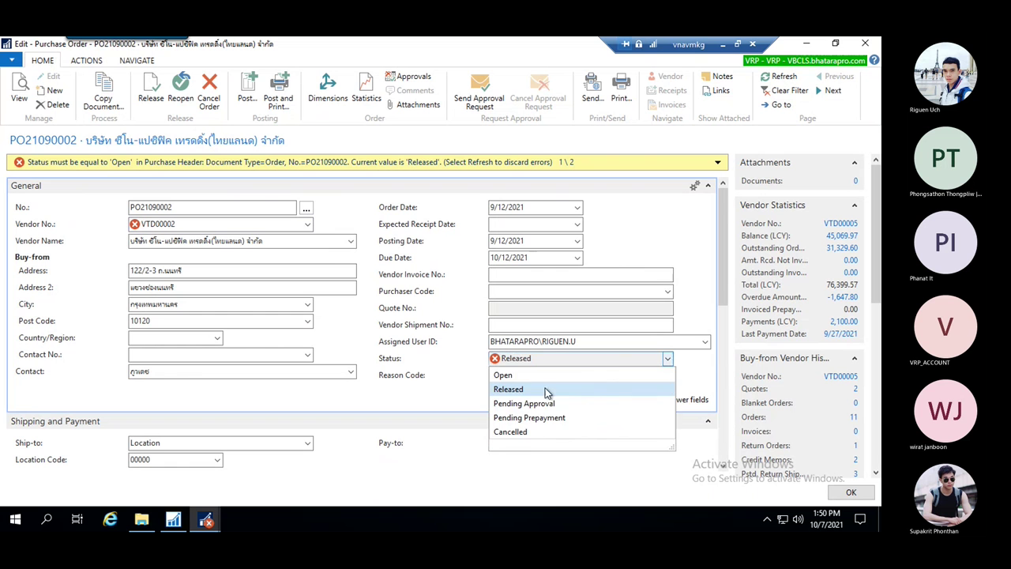
left_click(534, 388)
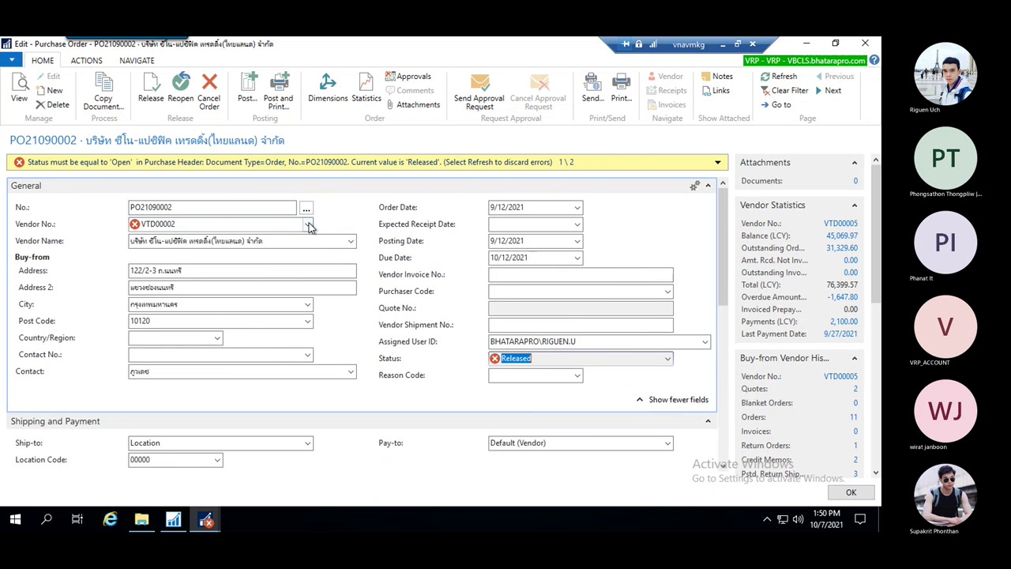
- Try vendor VP0001 on the released purchase order, and switch the vendor number back to VTD00002
left_click(309, 225)
left_click(193, 265)
left_click(320, 269)
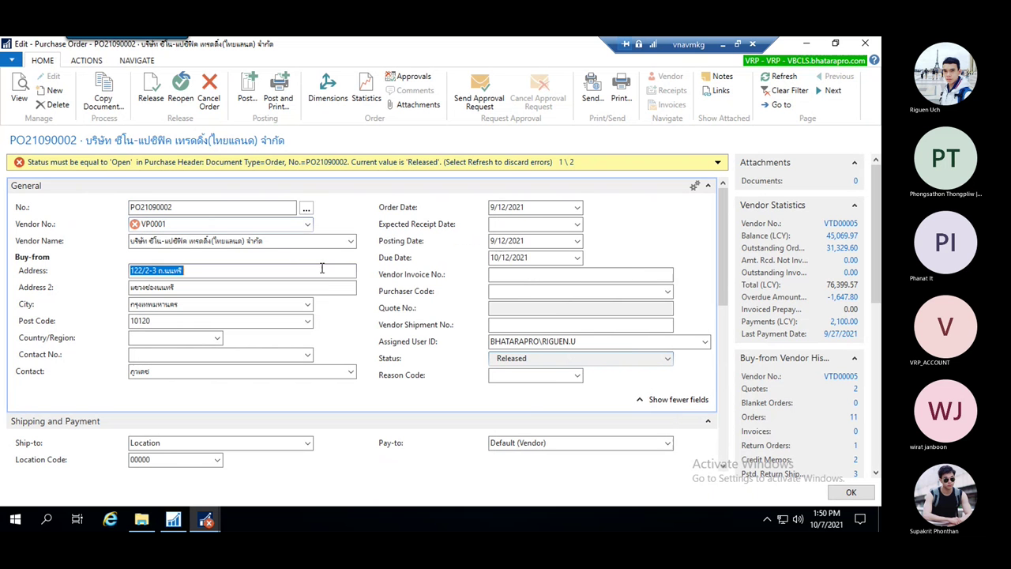
left_click(308, 225)
left_click(341, 226)
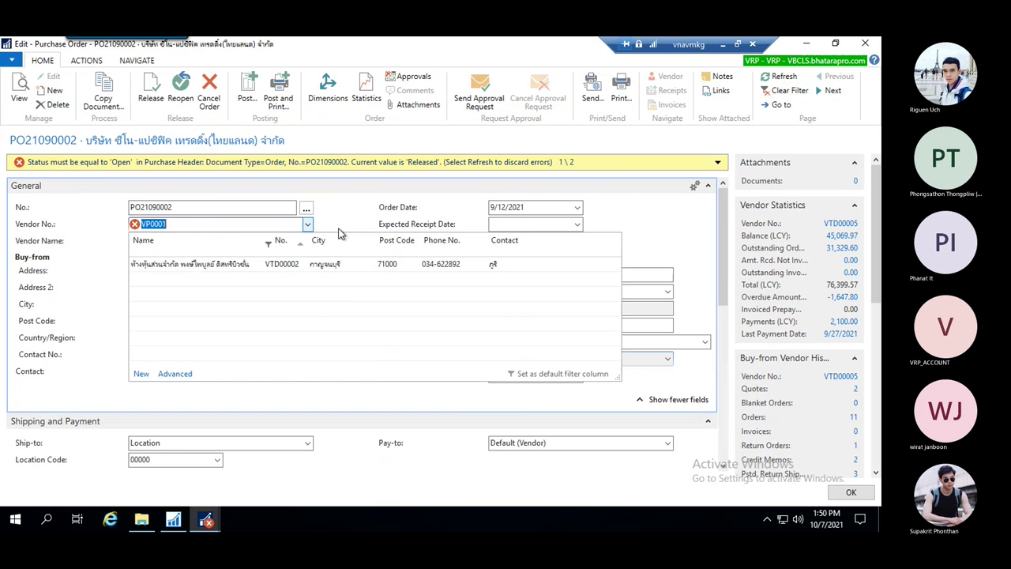
left_click(348, 218)
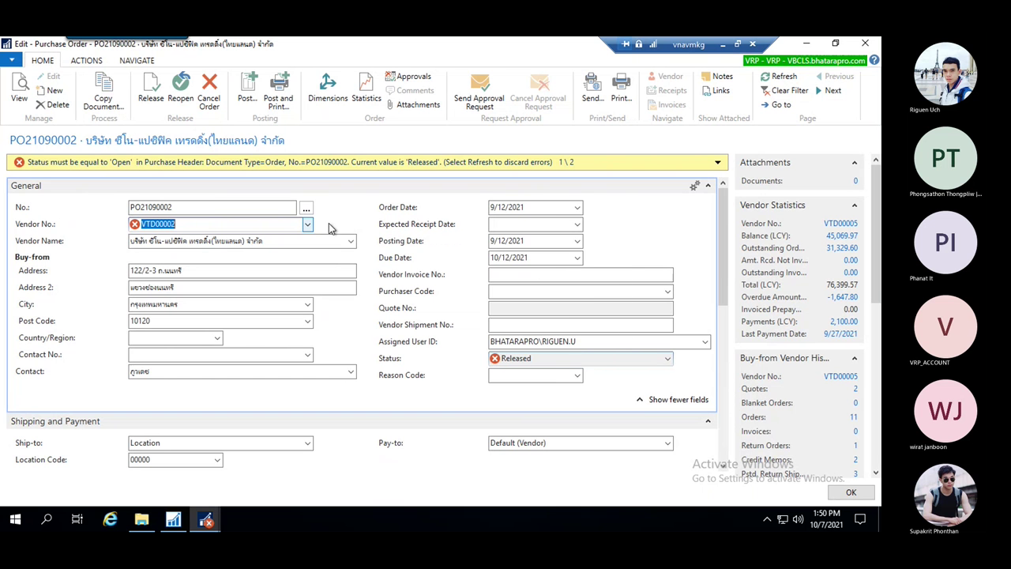
- Try vendor VTD00001 on the released purchase order and close the order, discarding the change
left_click(276, 241)
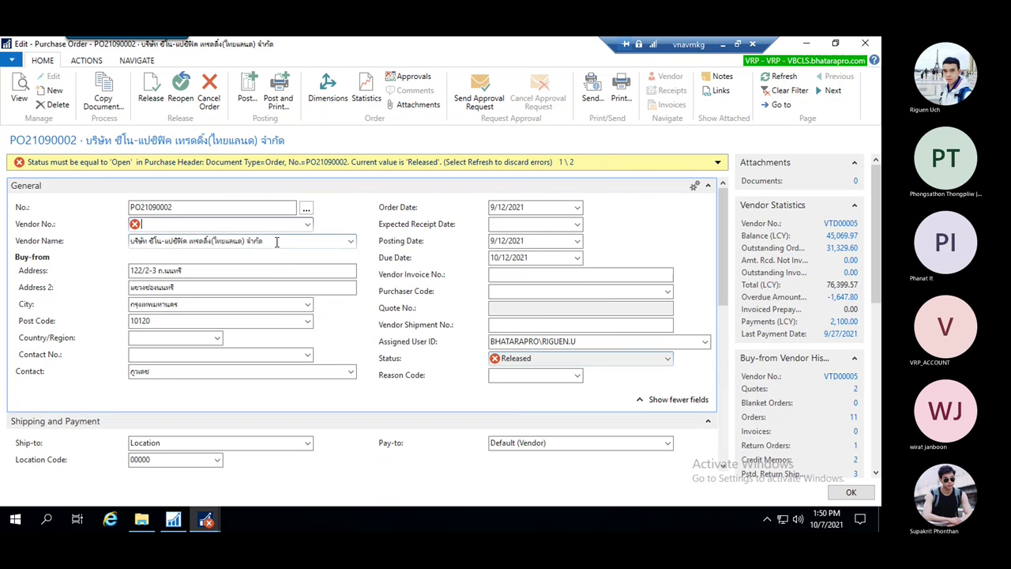
left_click(308, 225)
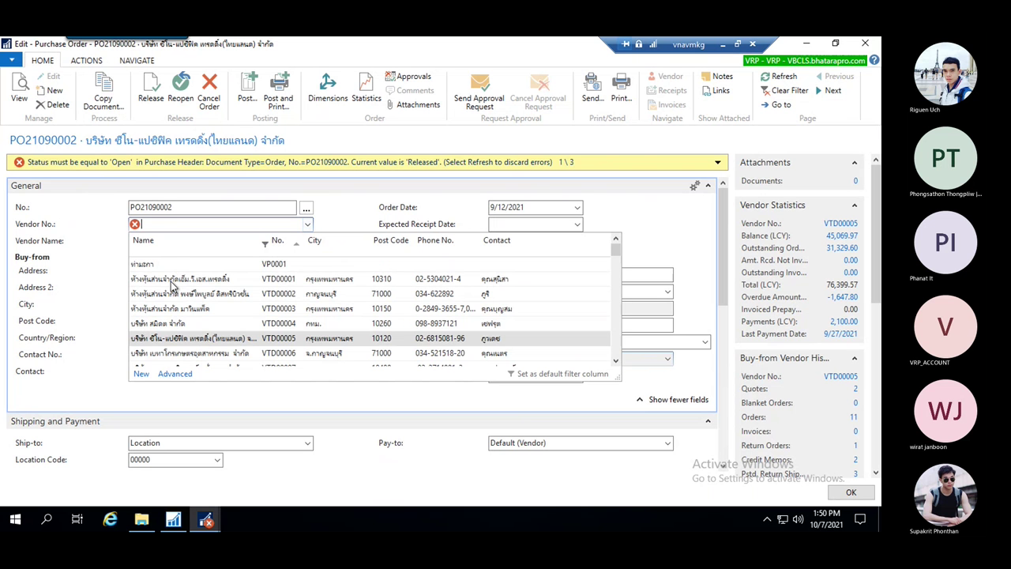
left_click(172, 283)
left_click(334, 271)
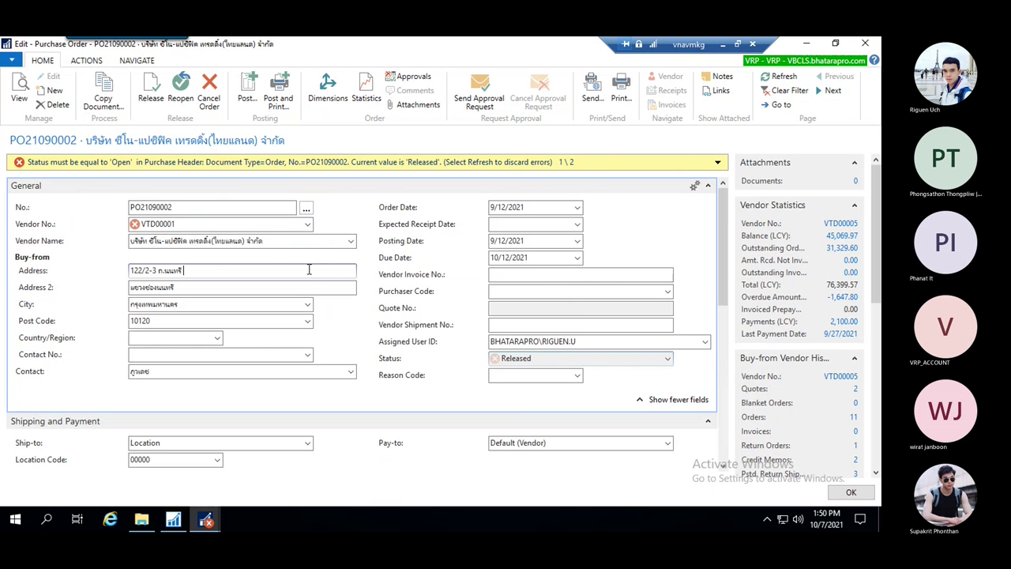
left_click(592, 340)
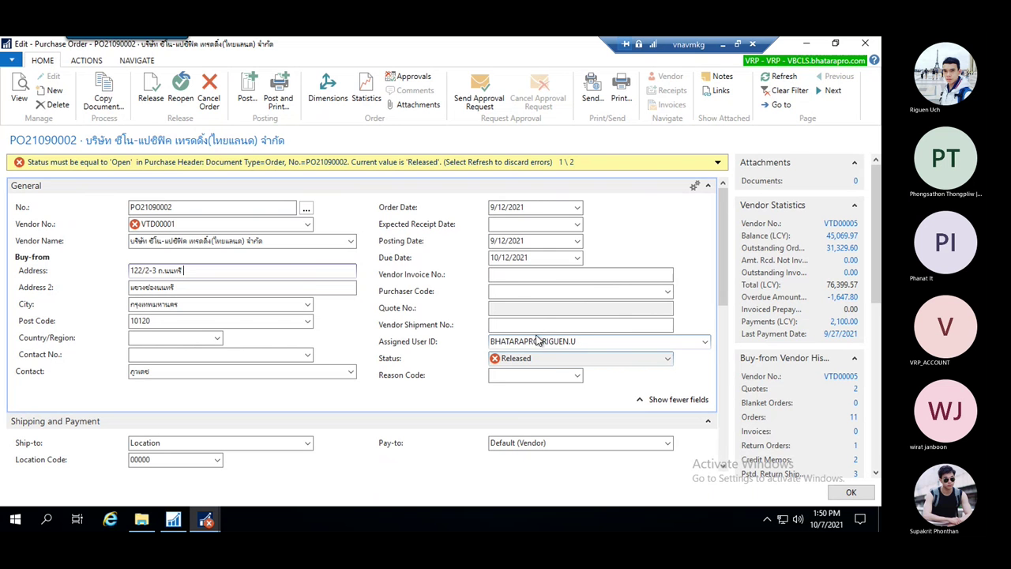
left_click(501, 293)
key("Escape")
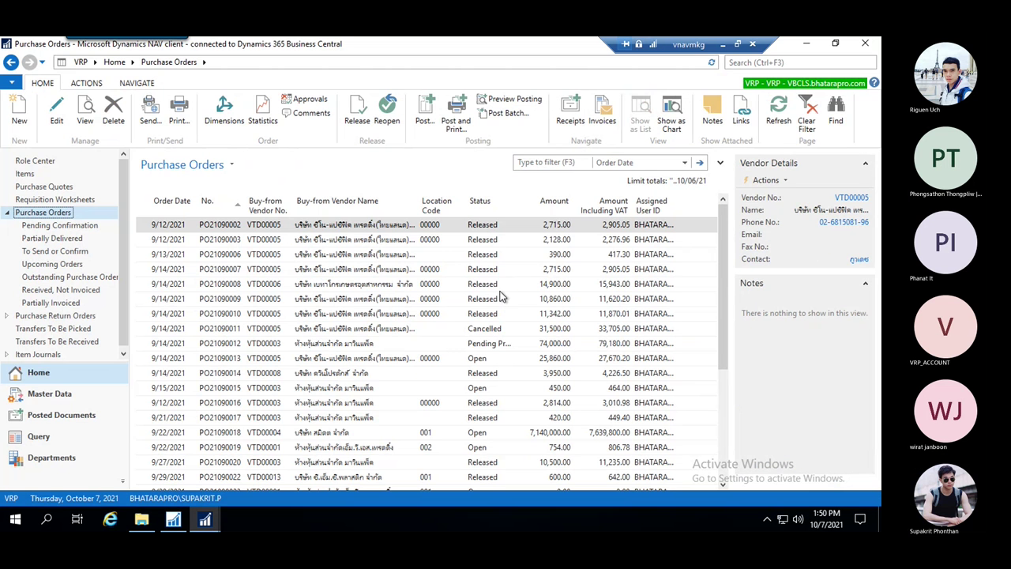
- Reopen the first purchase order and try to change its vendor to VTD00002 through the vendor name lookup
left_click(60, 118)
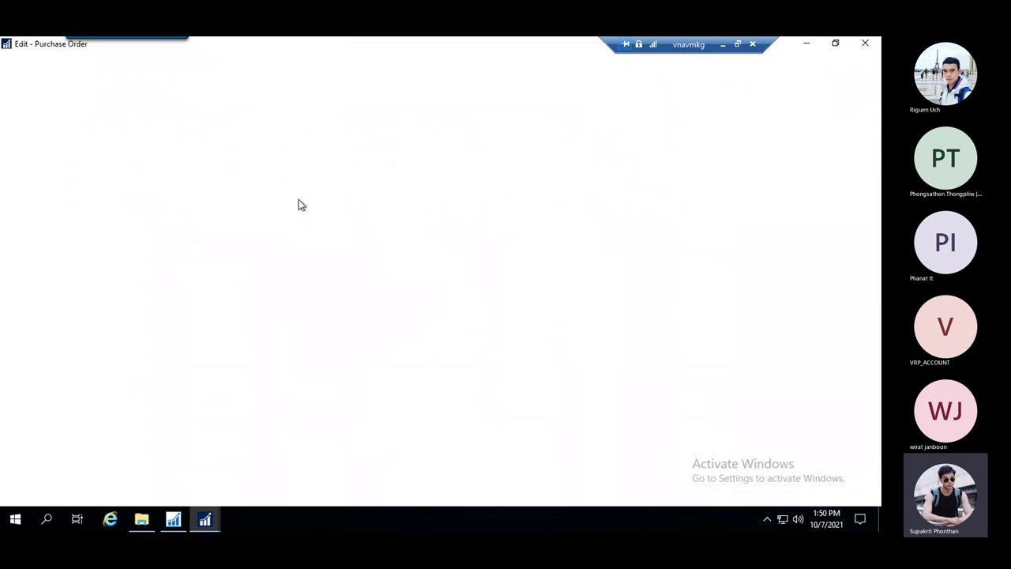
left_click(281, 222)
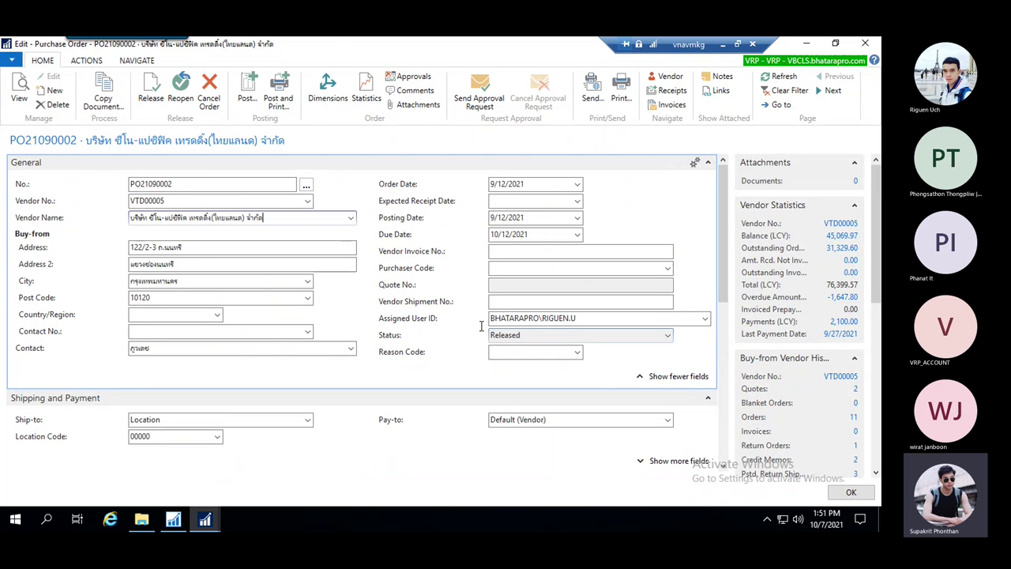
left_click(205, 203)
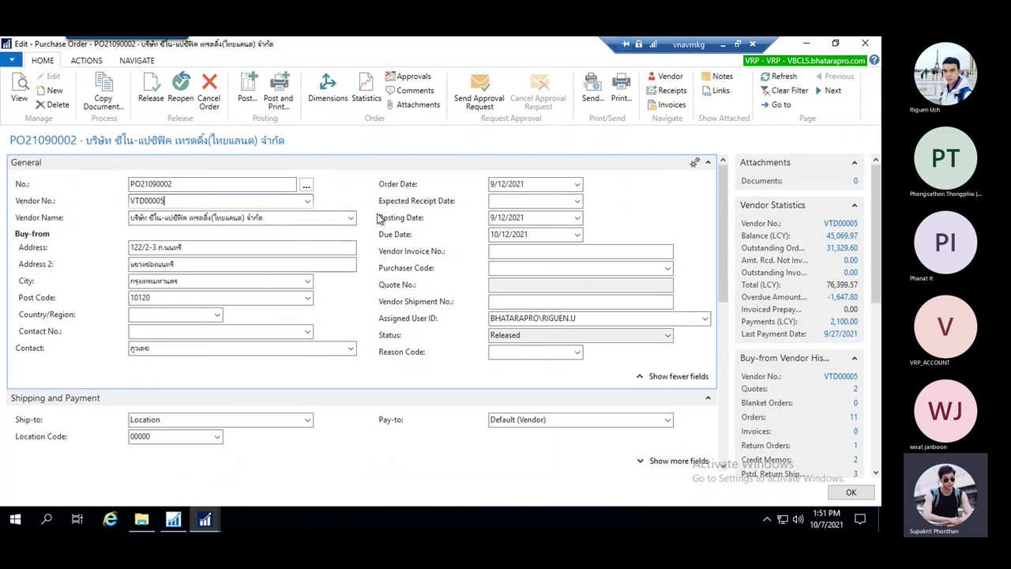
scroll(286, 237, "down", 2)
scroll(237, 245, "up", 2)
left_click(200, 249)
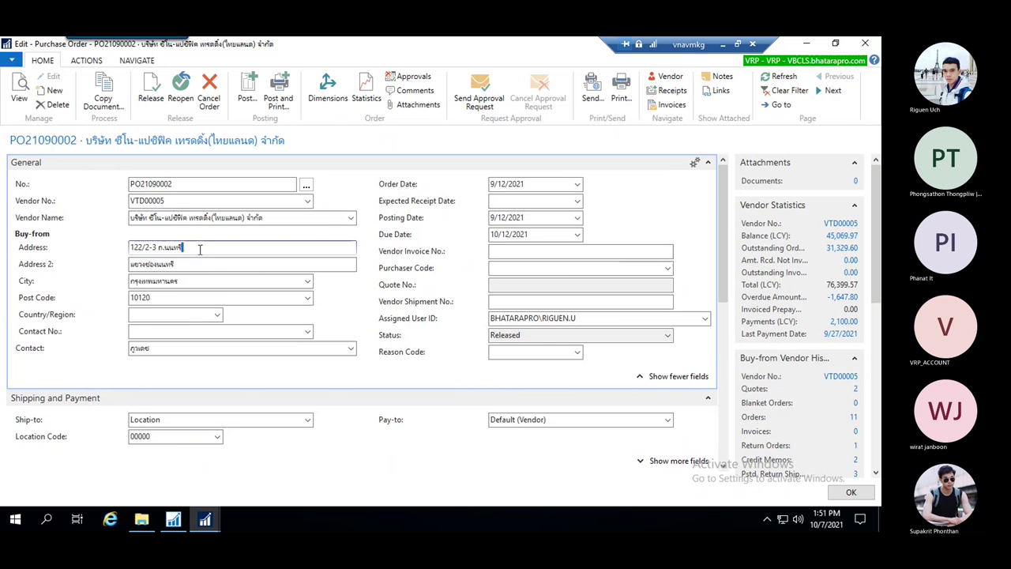
left_click(351, 218)
left_click(174, 289)
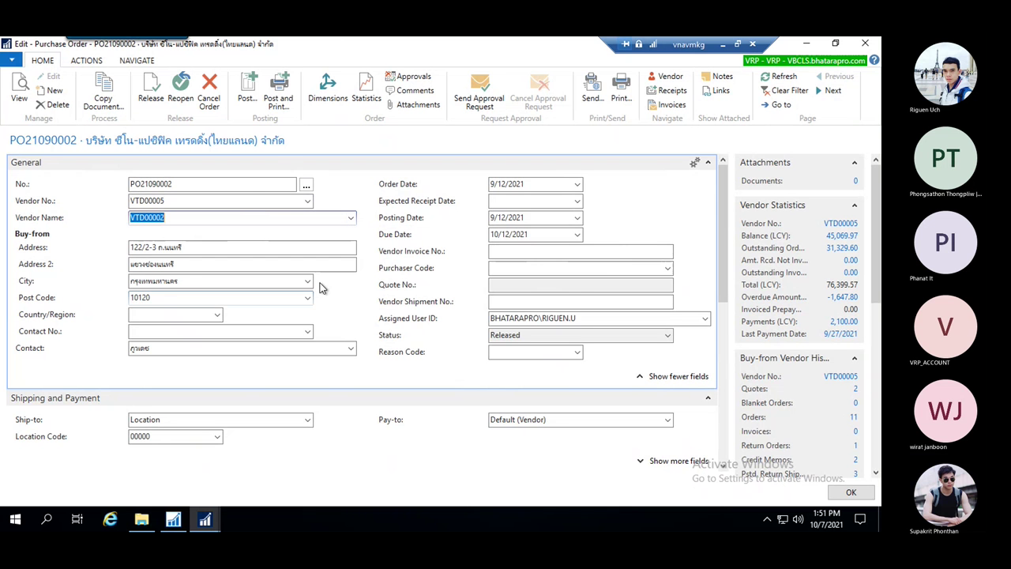
left_click(324, 247)
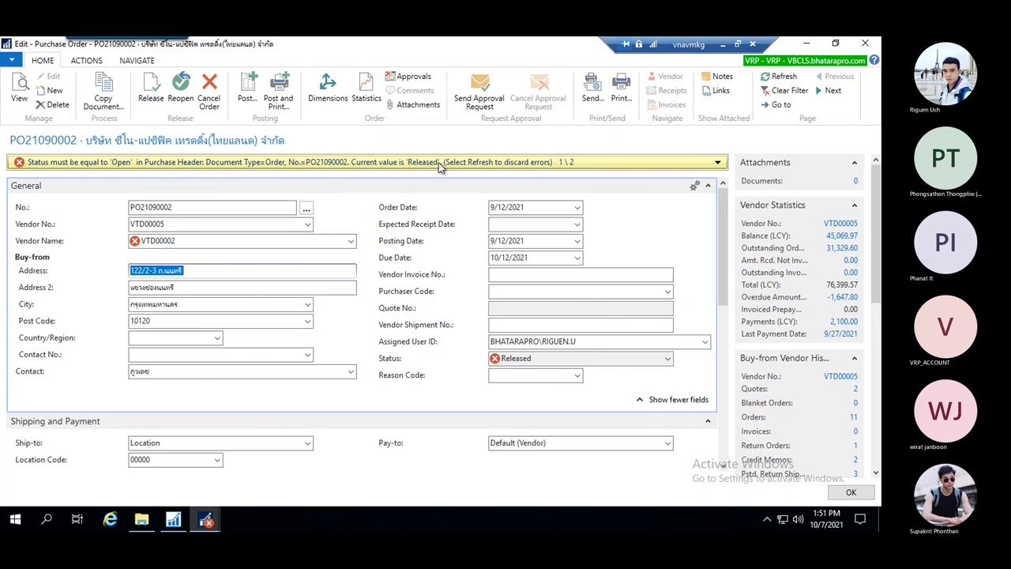
- Check the status options of the released purchase order and close it, discarding the vendor change
left_click(622, 360)
left_click(668, 361)
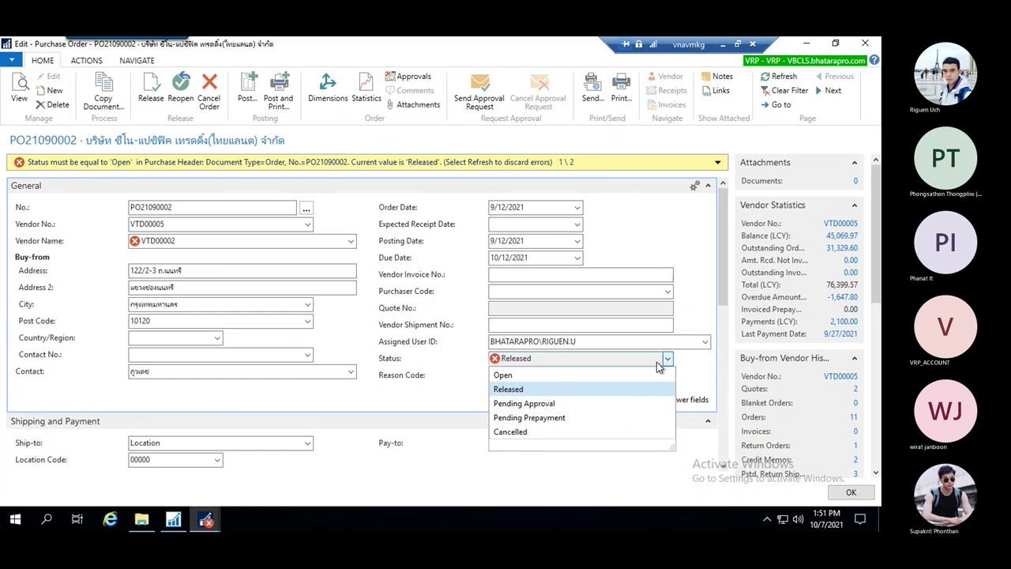
left_click(399, 278)
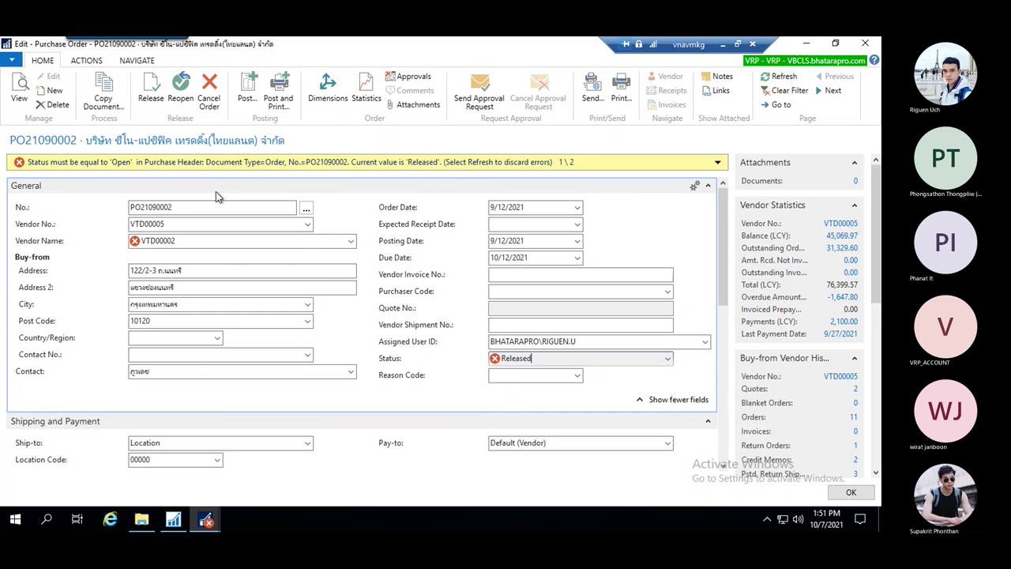
key("Escape")
- Open the 9/14/2021 purchase order with Open status and change its vendor to VTD00002, accepting the Pay-to vendor change
left_click(488, 295)
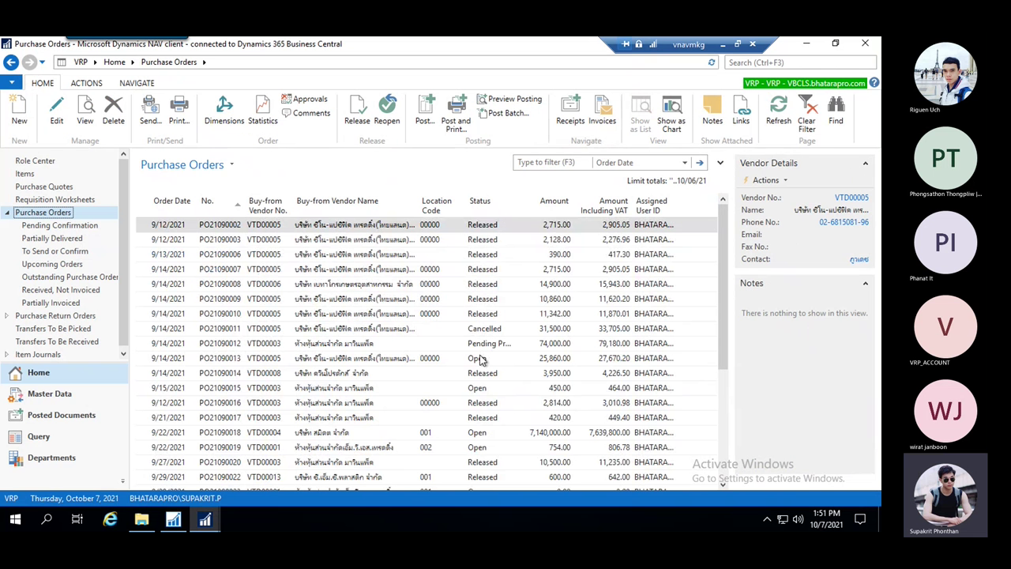
left_click(333, 362)
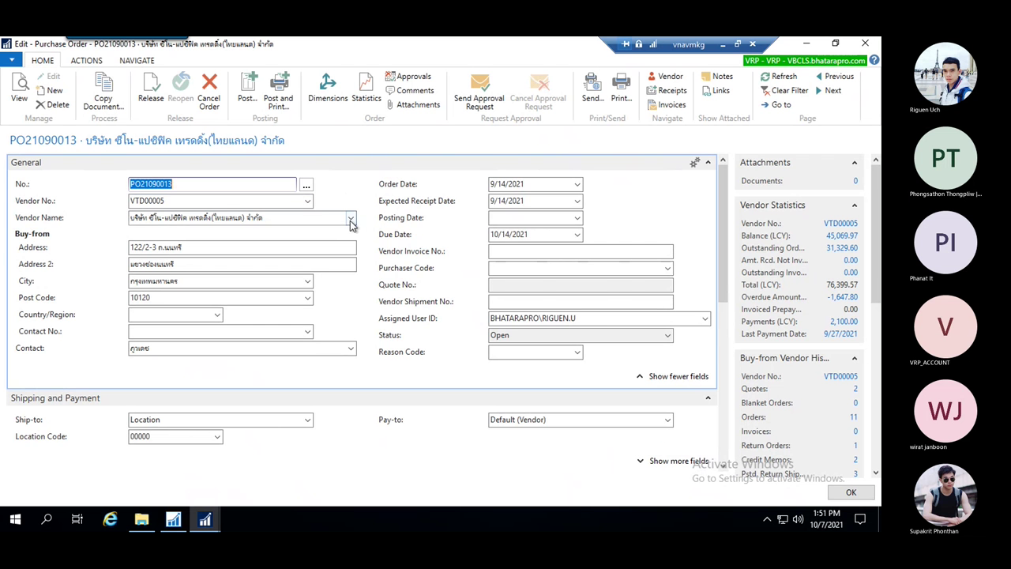
left_click(350, 218)
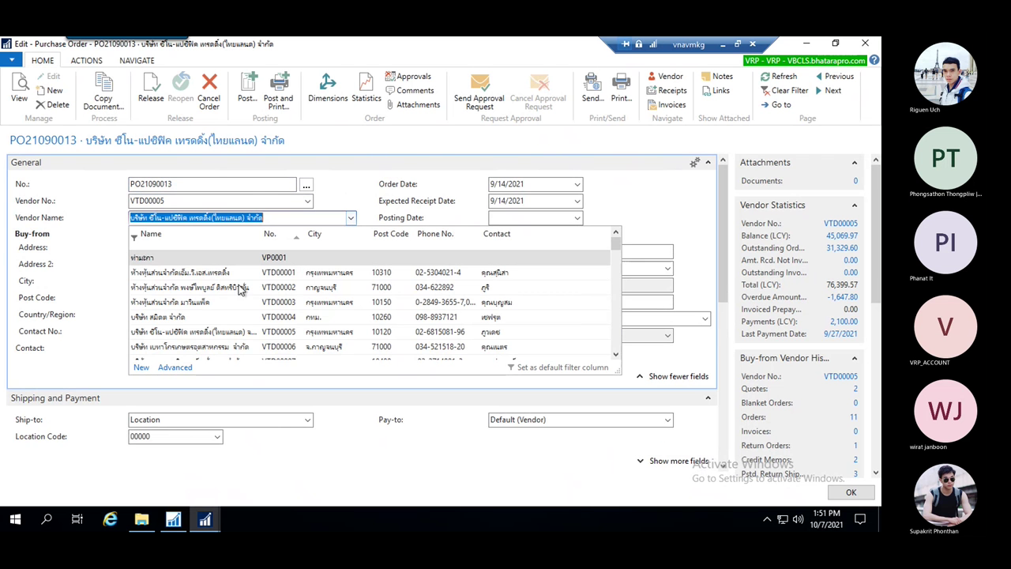
left_click(219, 295)
left_click(308, 203)
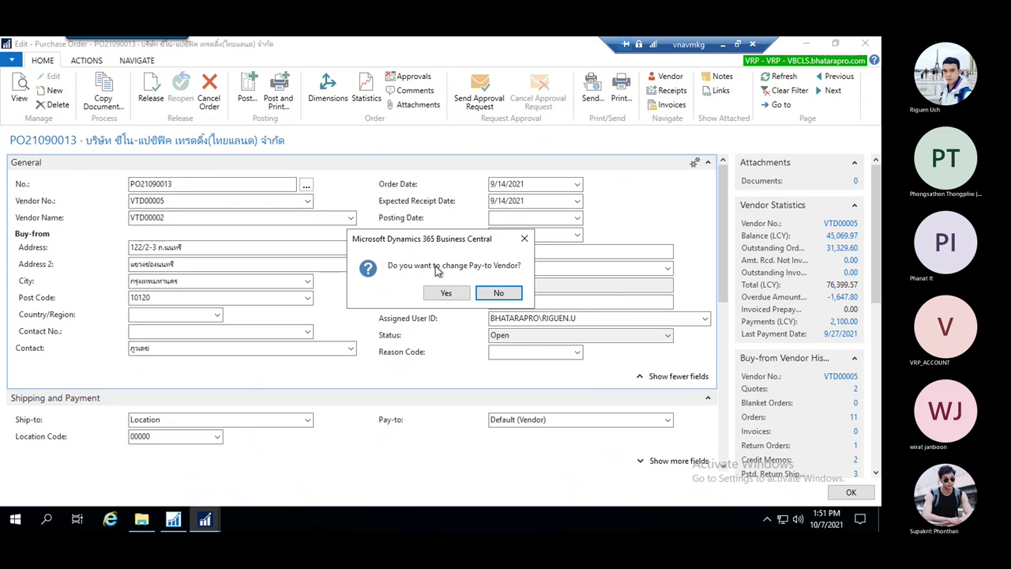
left_click(447, 293)
left_click(492, 308)
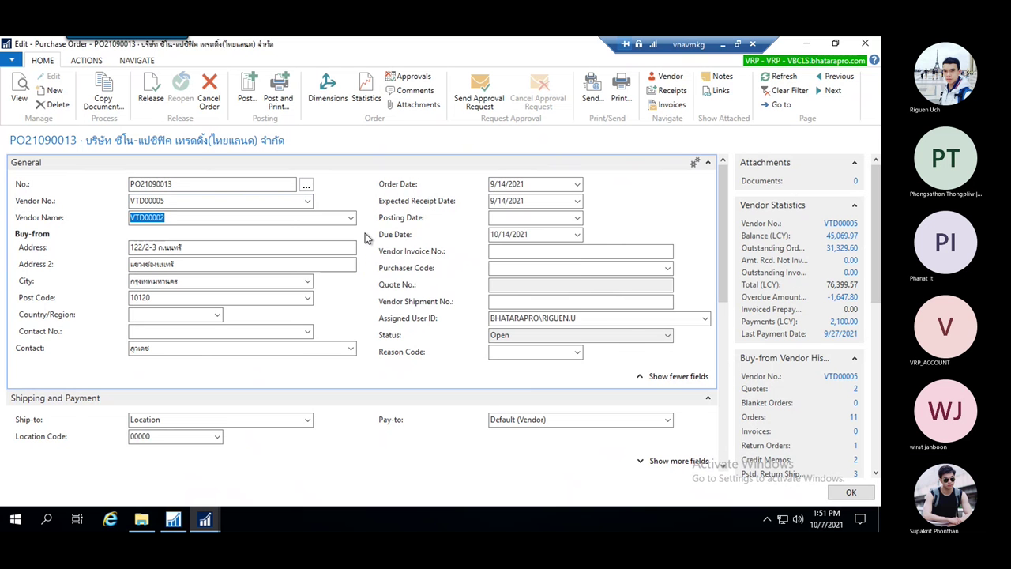
left_click(372, 194)
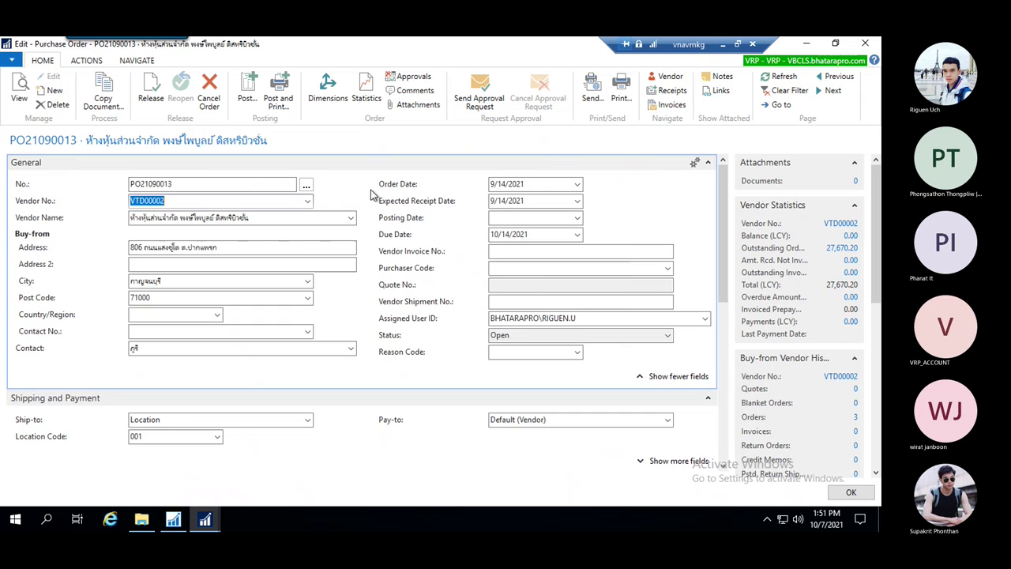
- Enter "teste" as the buy-from Address 2 and leave Country/Region blank
left_click(210, 263)
type("teste")
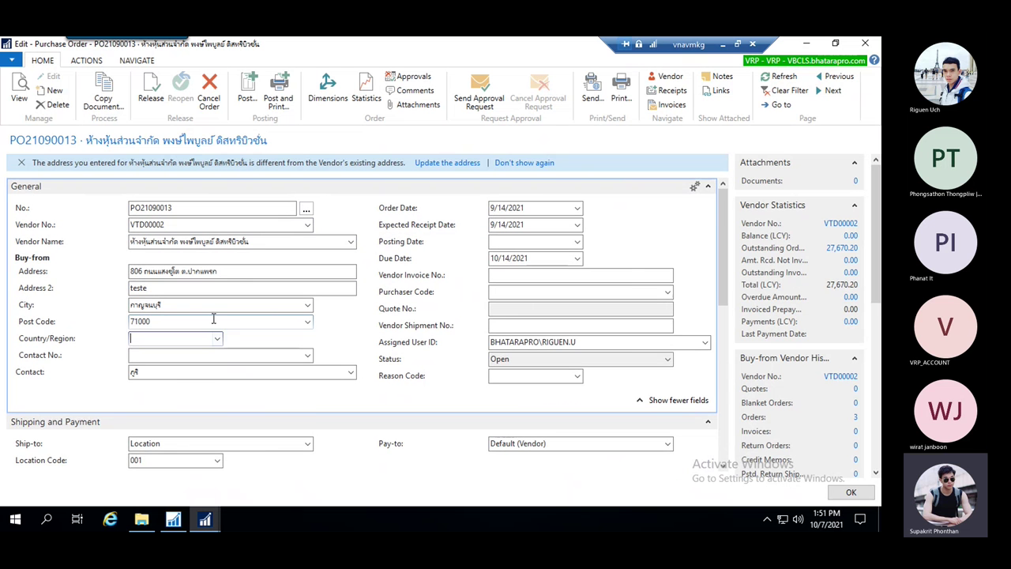
left_click(217, 338)
key("Tab")
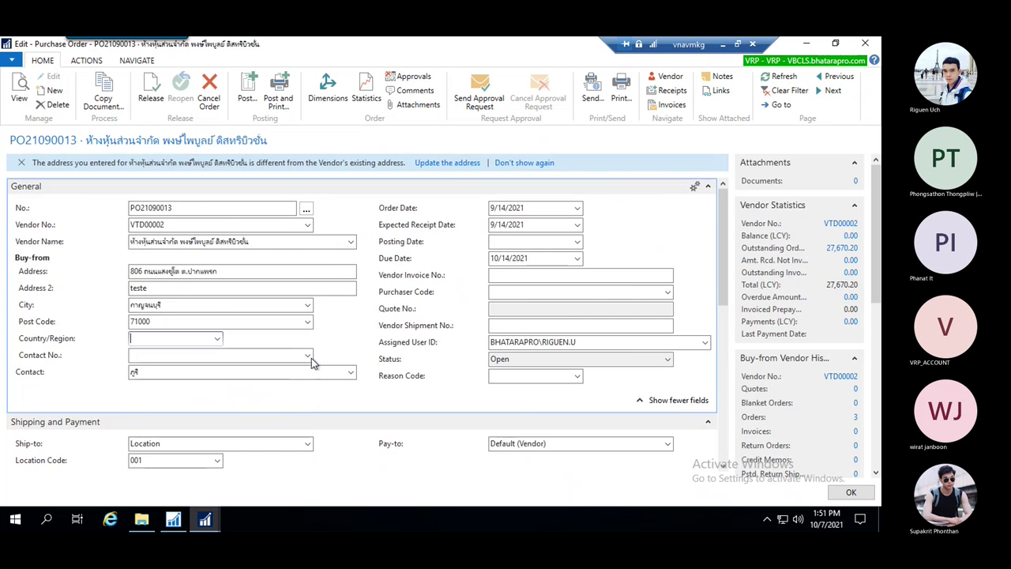
- Check the contact lookups for Contact No. and Contact without picking an entry
left_click(307, 355)
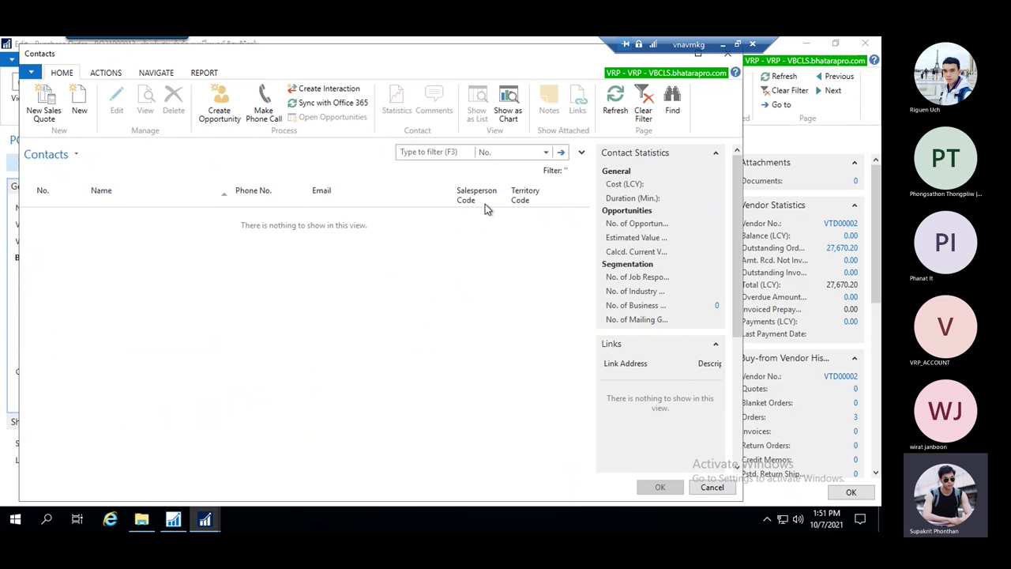
key("Escape")
left_click(353, 372)
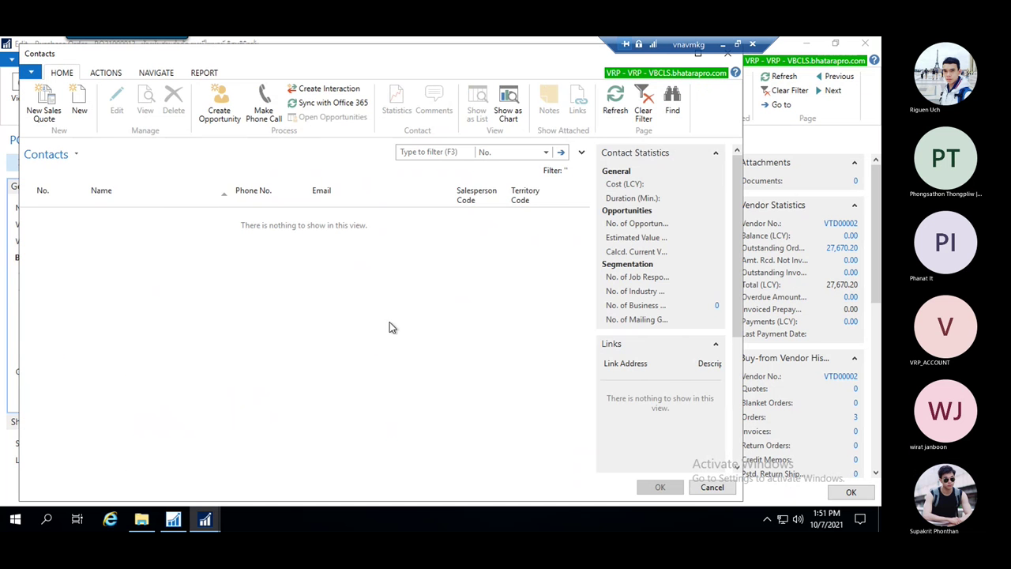
key("Escape")
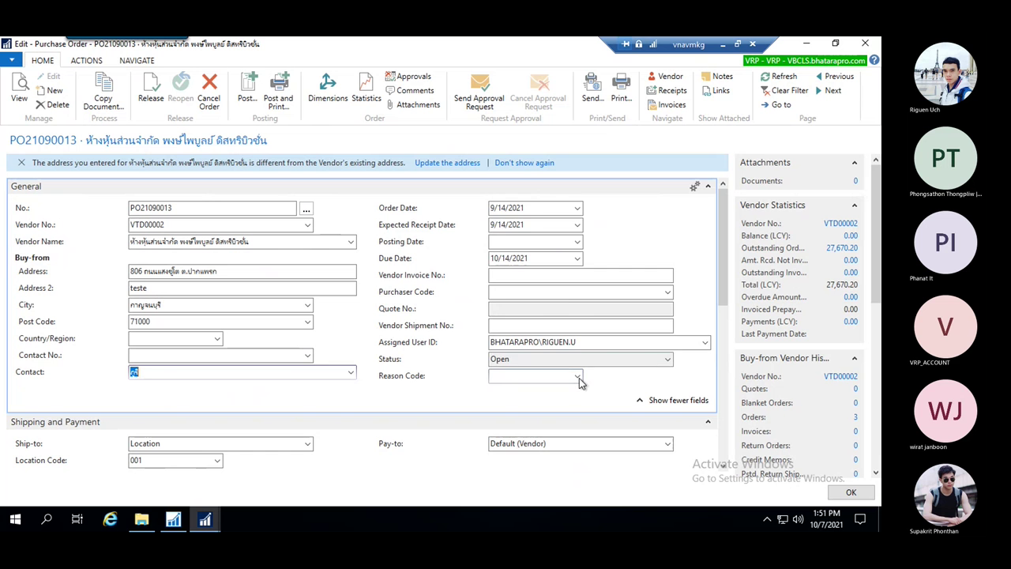
- Set the order's Reason Code to BBDATE and its Purchaser Code to VRP
left_click(577, 376)
left_click(581, 310)
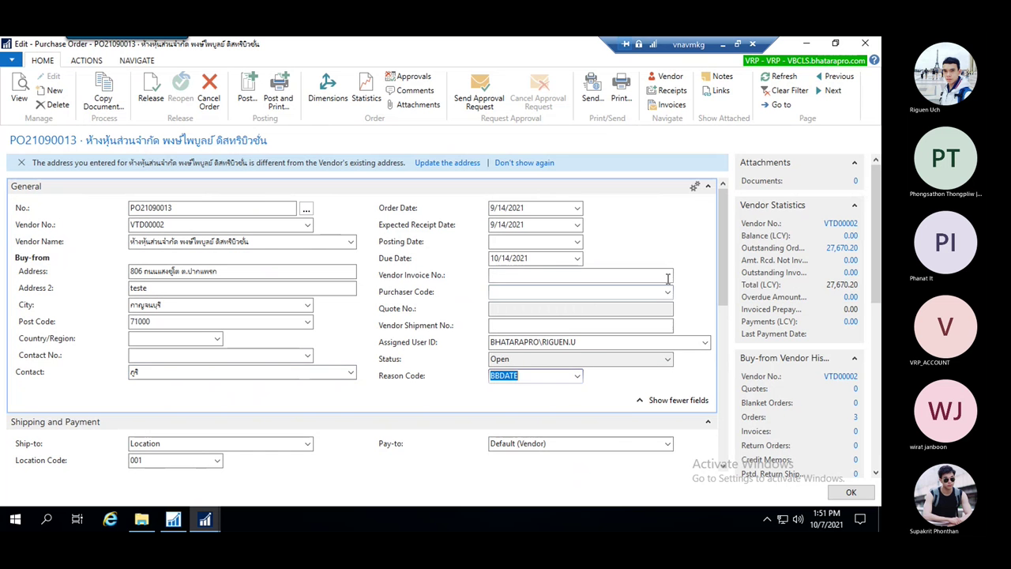
left_click(668, 291)
left_click(561, 332)
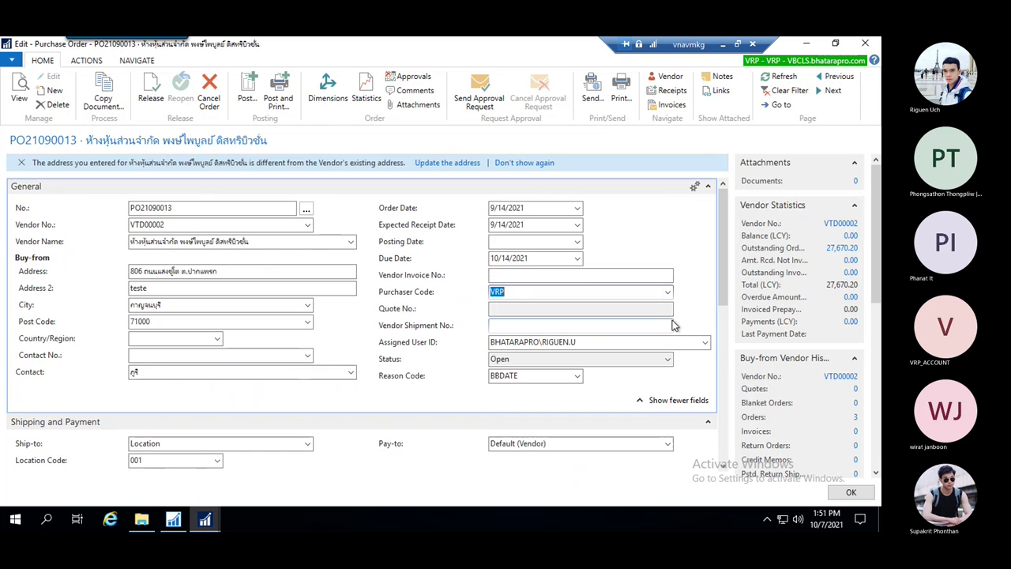
- Set the order's Posting Date to 10/14/2021 and change the Assigned User ID to the fourth listed user
left_click(704, 342)
left_click(705, 290)
left_click(578, 241)
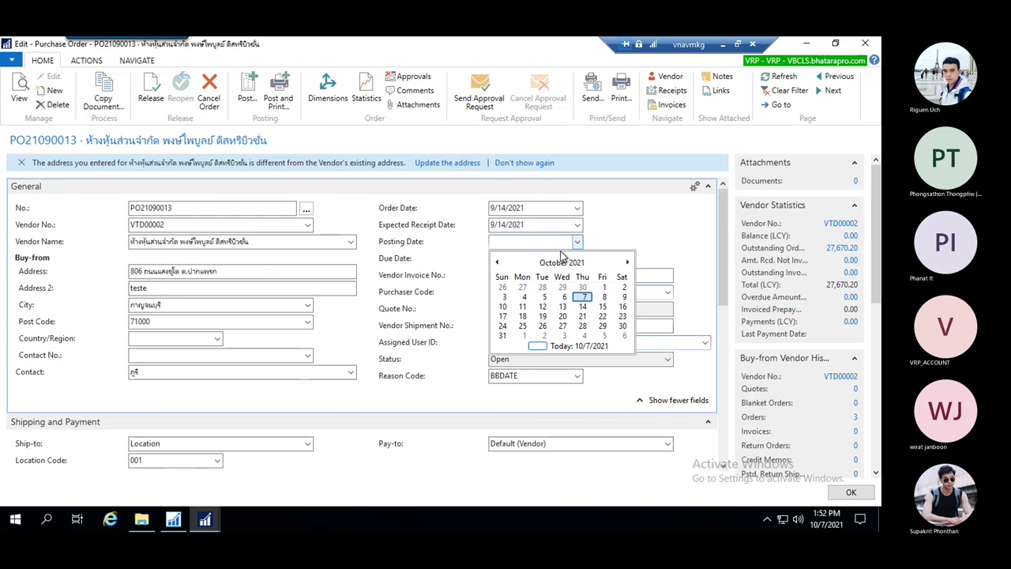
left_click(581, 307)
left_click(705, 343)
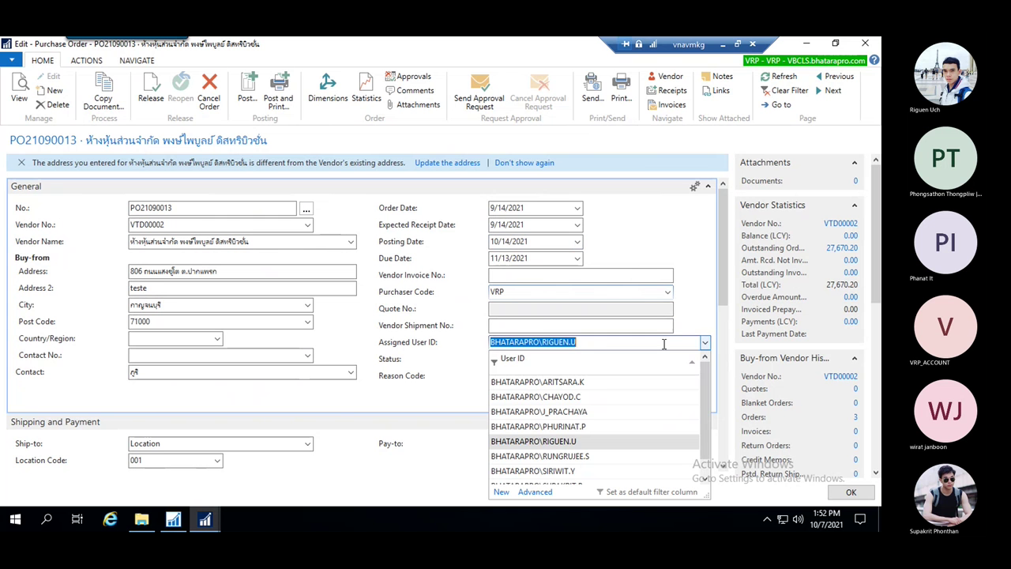
left_click(550, 426)
- Set the order's Ship-to option to Customer Address and select a customer from the Customer lookup
scroll(419, 360, "down", 4)
left_click(250, 351)
left_click(307, 288)
left_click(169, 335)
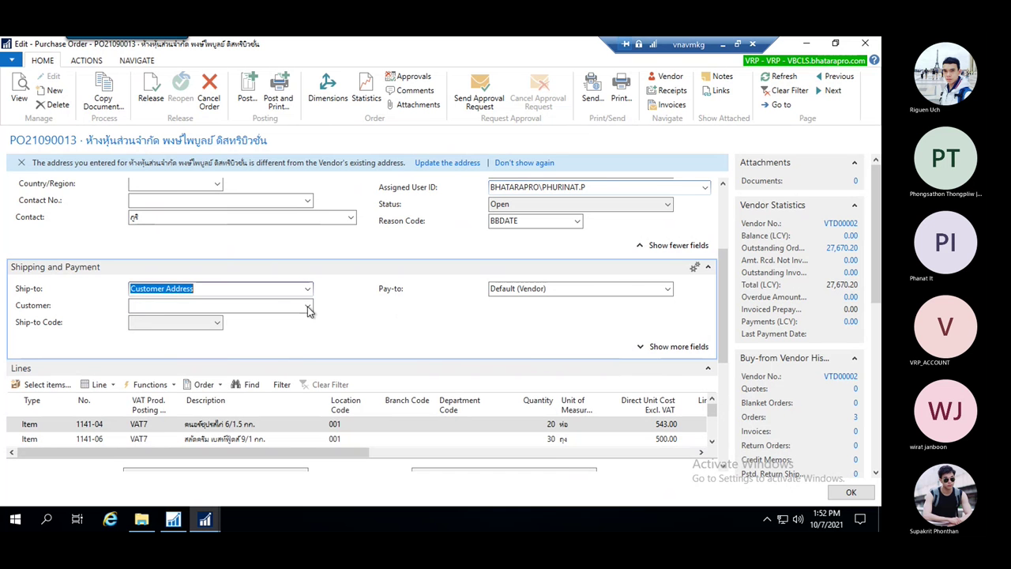
left_click(308, 307)
left_click(226, 333)
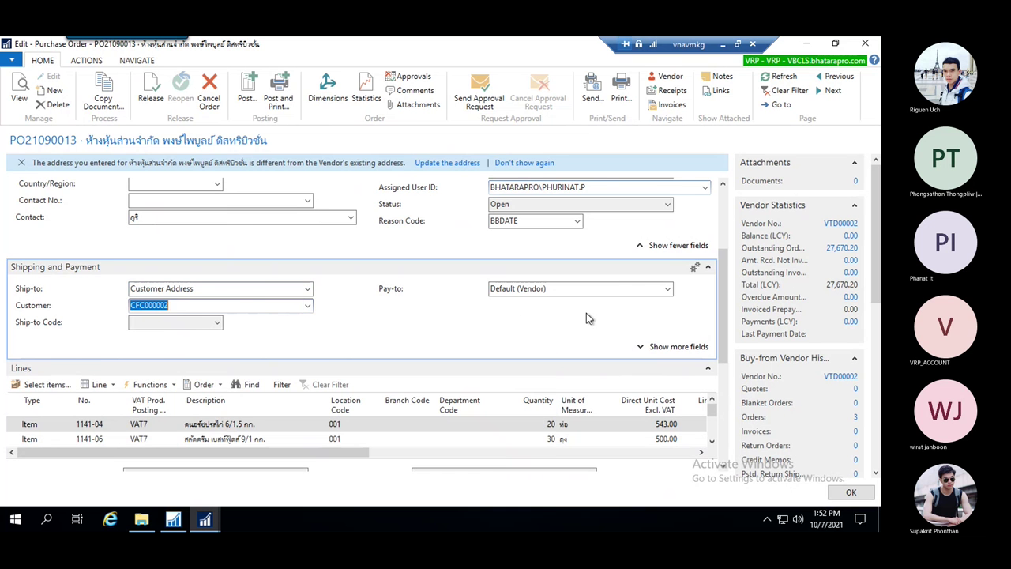
- Change the item number on the second purchase line to 1141-04
scroll(586, 319, "down", 1)
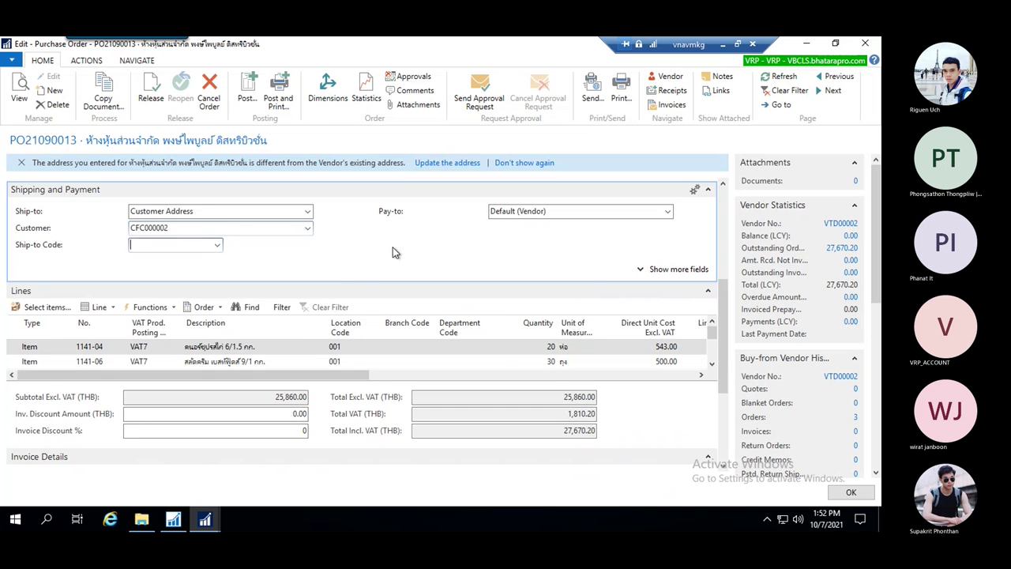
scroll(468, 250, "down", 1)
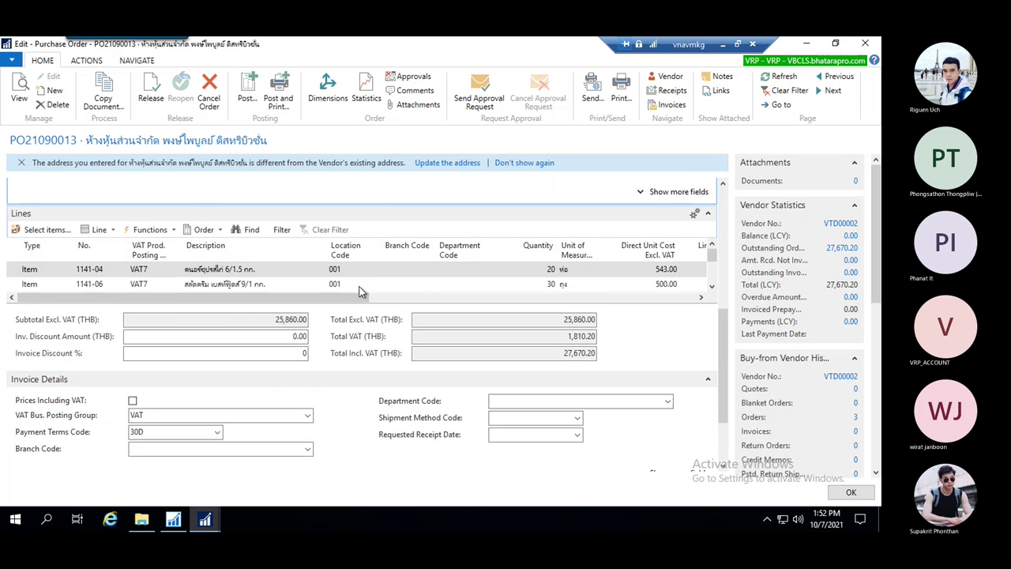
scroll(229, 286, "down", 2)
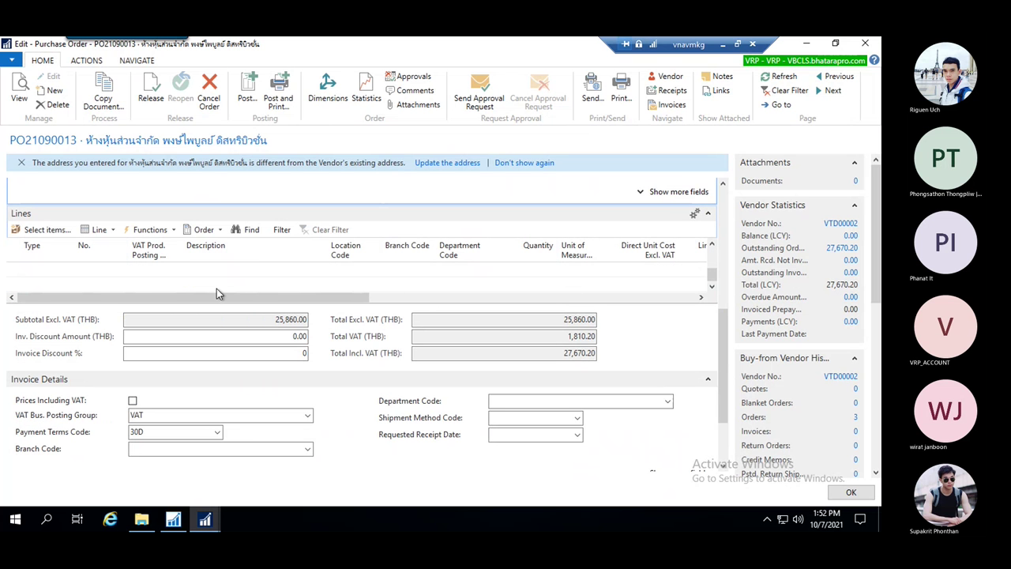
scroll(230, 290, "up", 2)
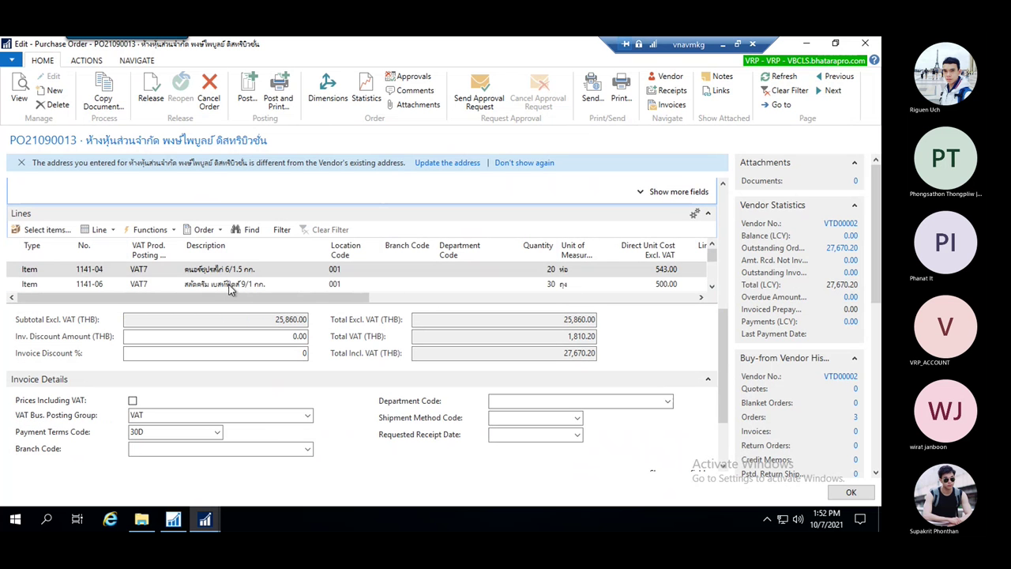
left_click(90, 284)
left_click(121, 284)
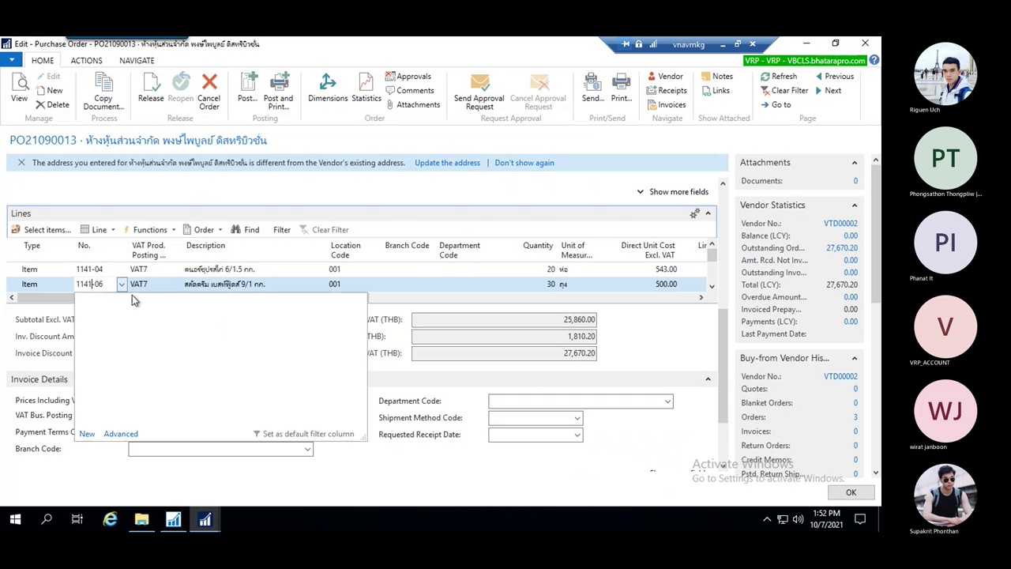
left_click(155, 385)
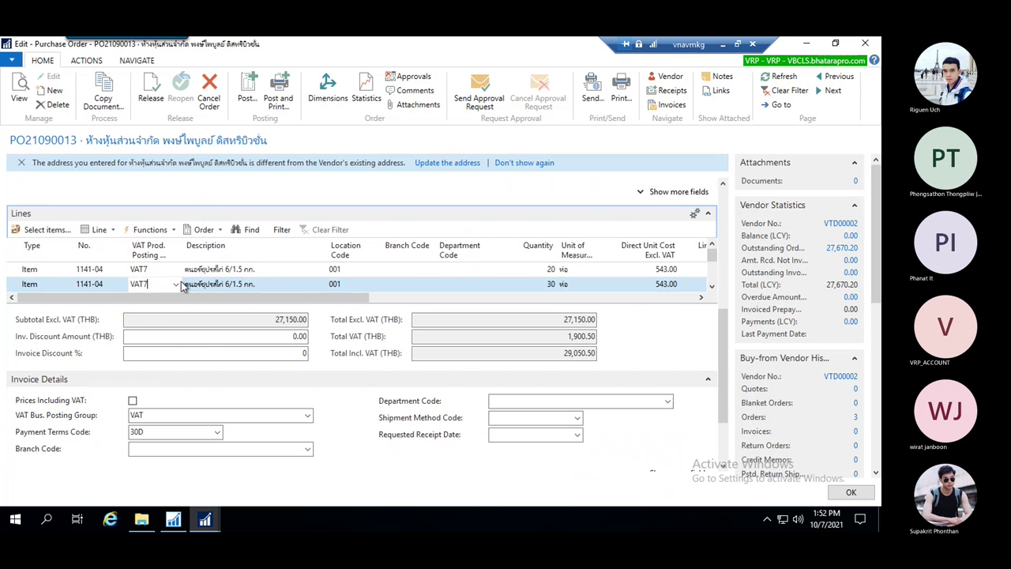
- Change the second line's VAT Prod. Posting Group to VAT0
left_click(229, 285)
left_click(170, 287)
left_click(178, 286)
left_click(178, 286)
left_click(175, 285)
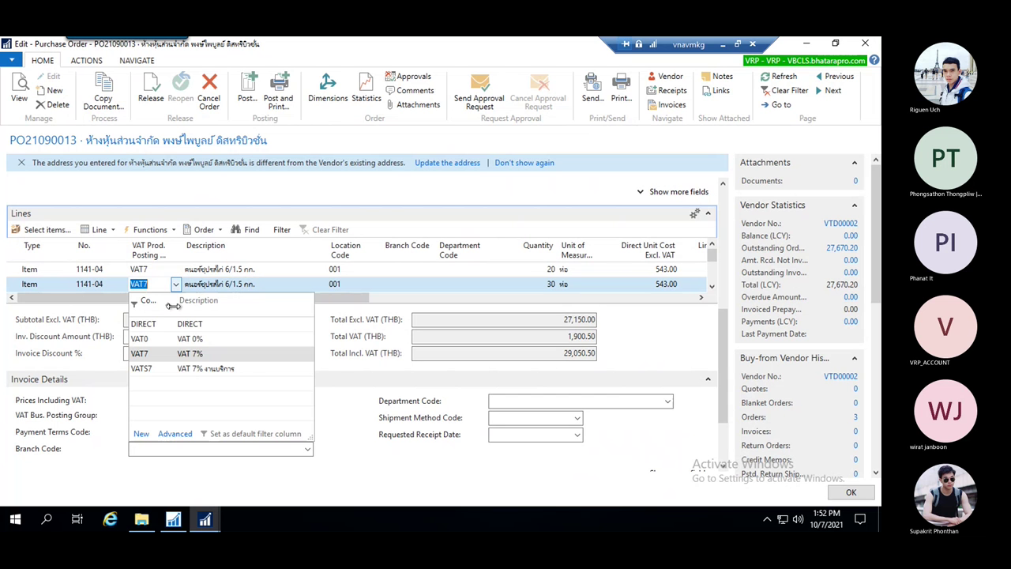
left_click(194, 338)
- Replace the second line's item with 1141-01-1 through the Description lookup, accepting the item number change
left_click(296, 285)
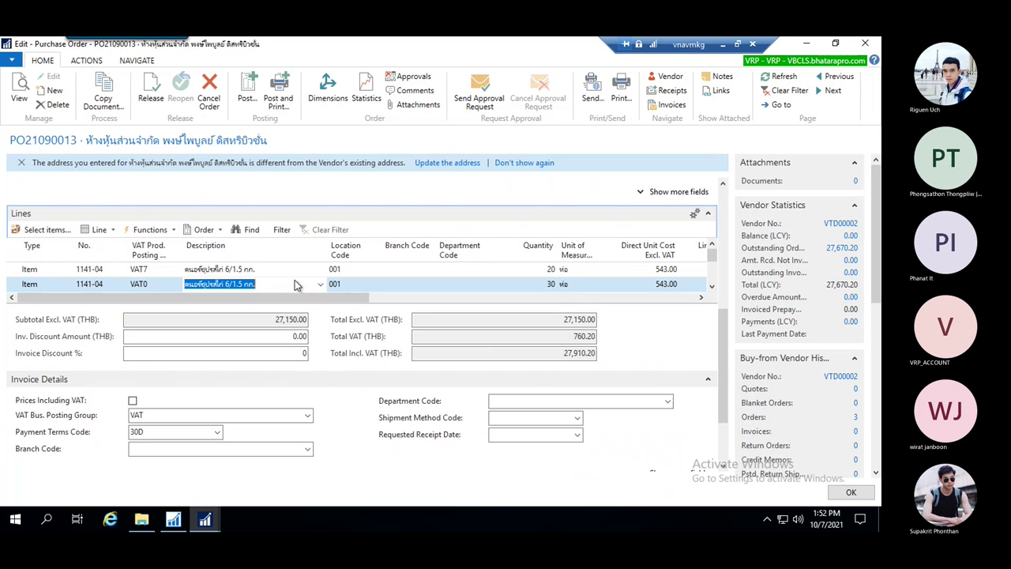
left_click(319, 285)
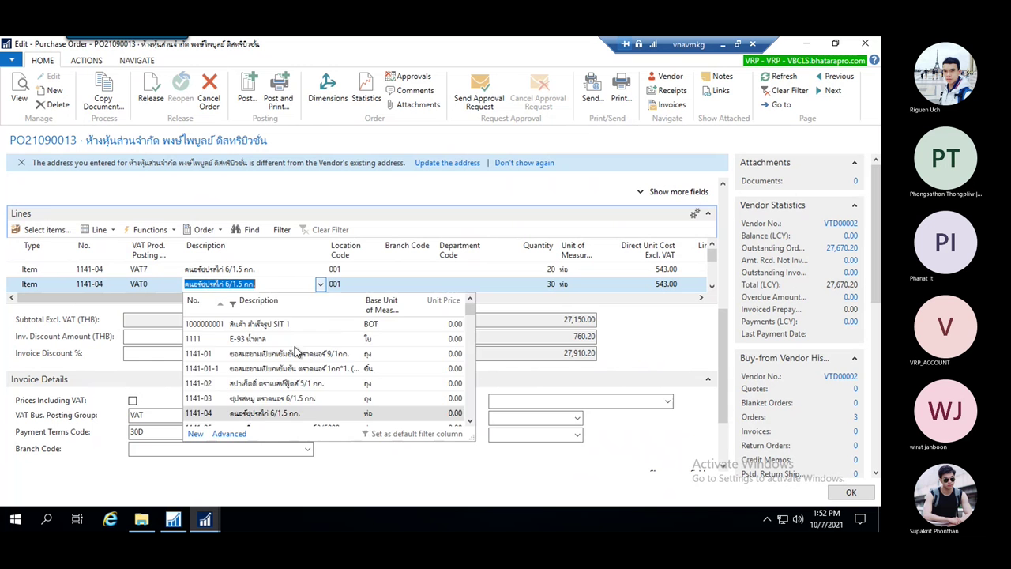
left_click(278, 366)
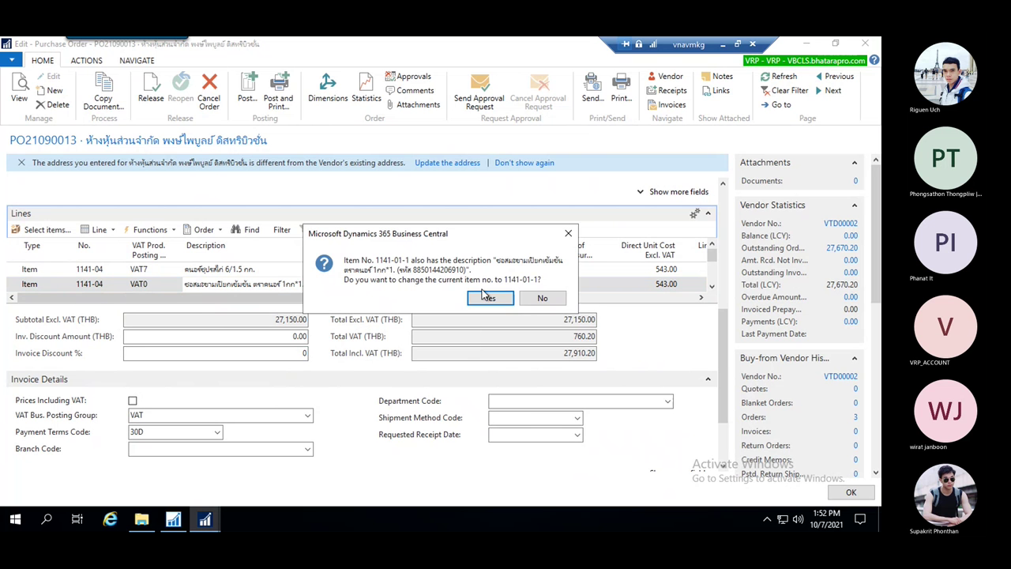
left_click(491, 298)
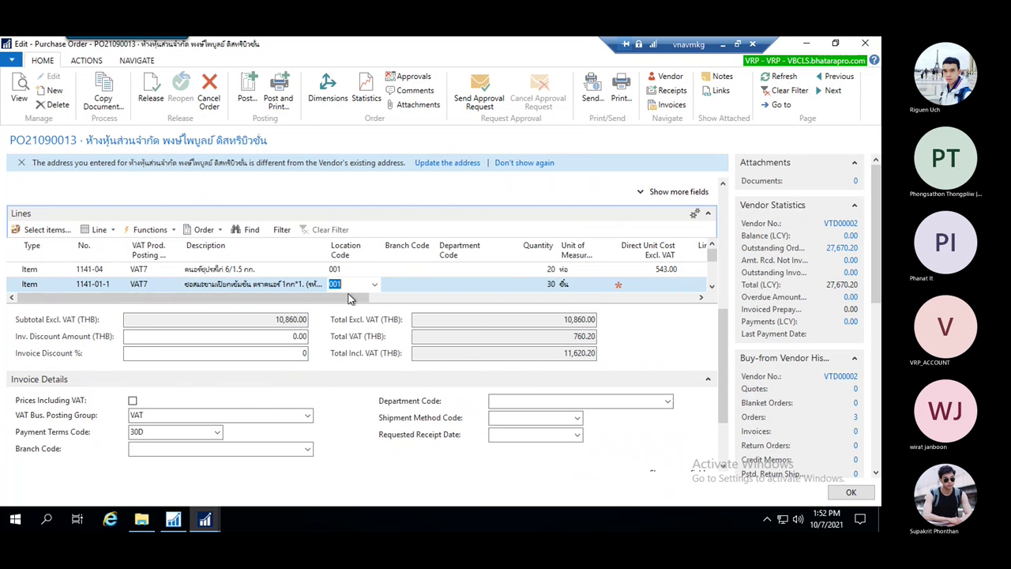
- Set the second line's Branch Code to 002 and its Department Code to IT
left_click(431, 286)
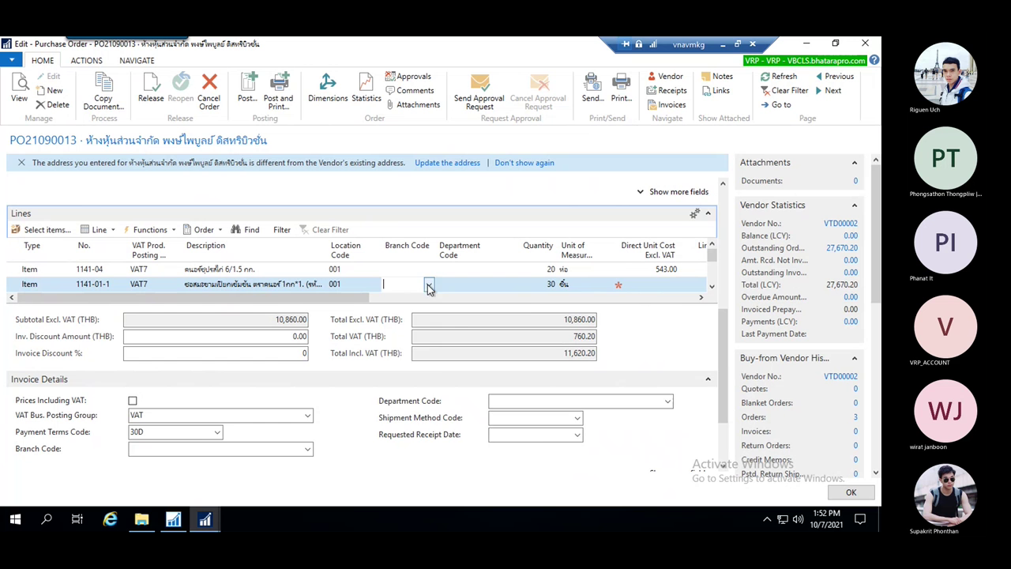
left_click(429, 285)
left_click(435, 355)
left_click(484, 285)
left_click(483, 285)
left_click(483, 352)
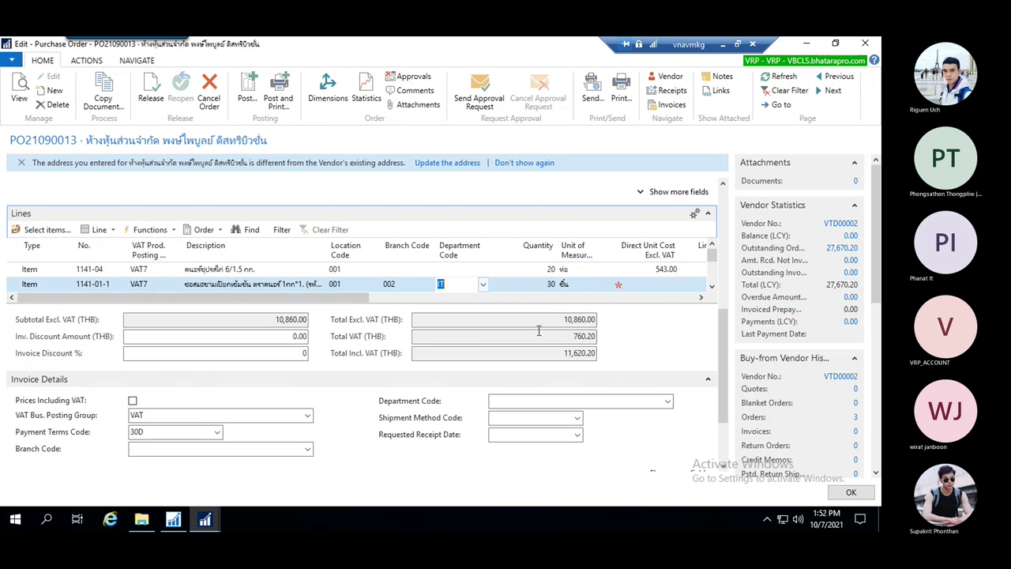
- Set the second line's Quantity to 20 and Direct Unit Cost to 555, and discount its line amount to 10,989.00
left_click(546, 285)
scroll(343, 297, "right", 3)
double_click(338, 283)
type("2")
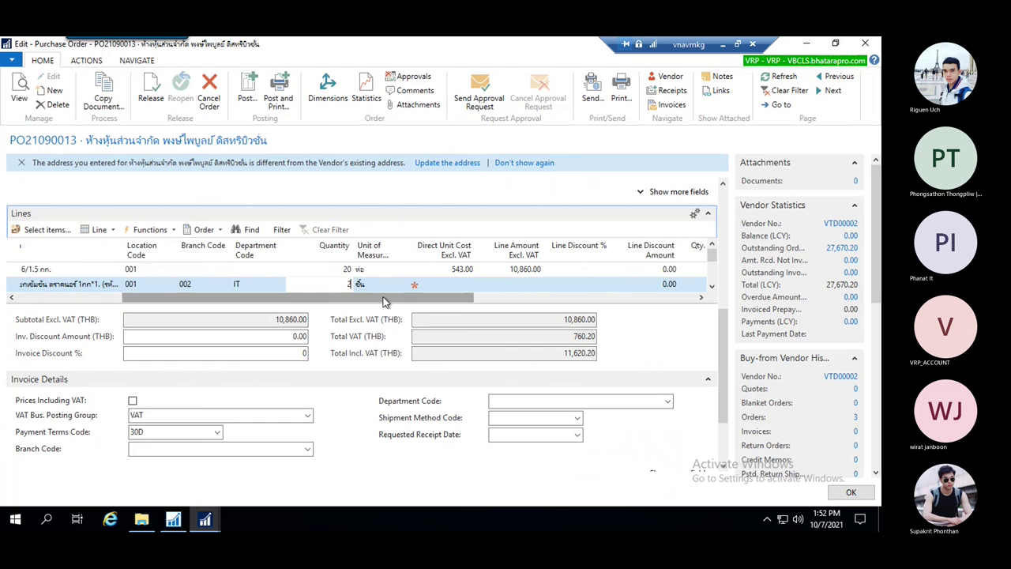
type("0")
key("Return")
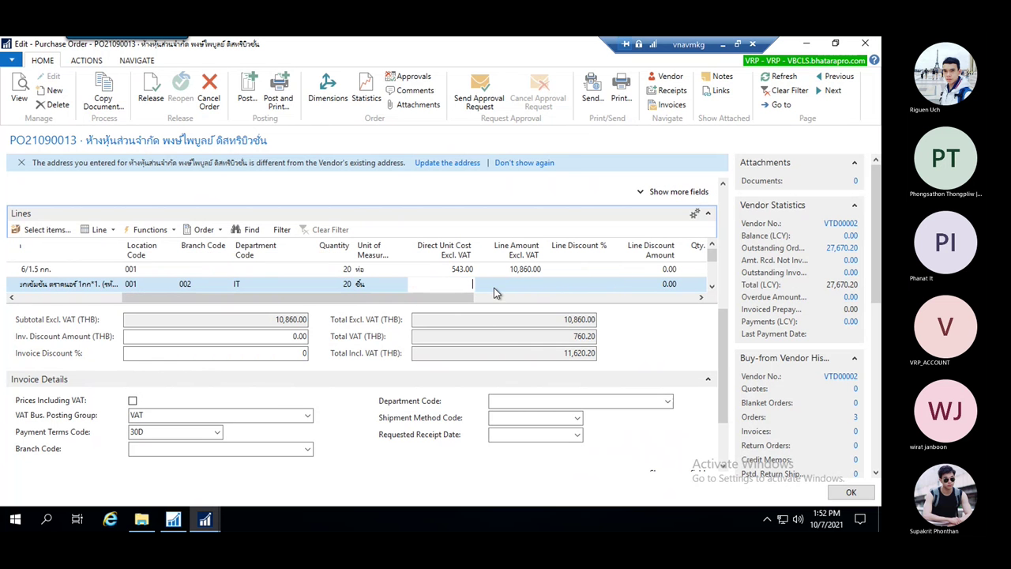
type("555")
key("Return")
key("Return")
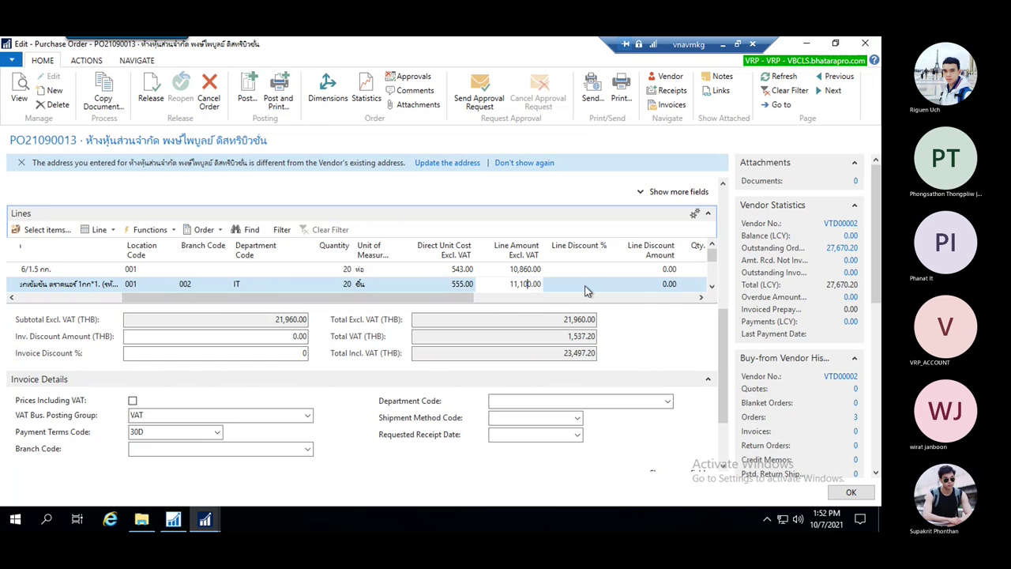
left_click_drag(452, 301, 372, 308)
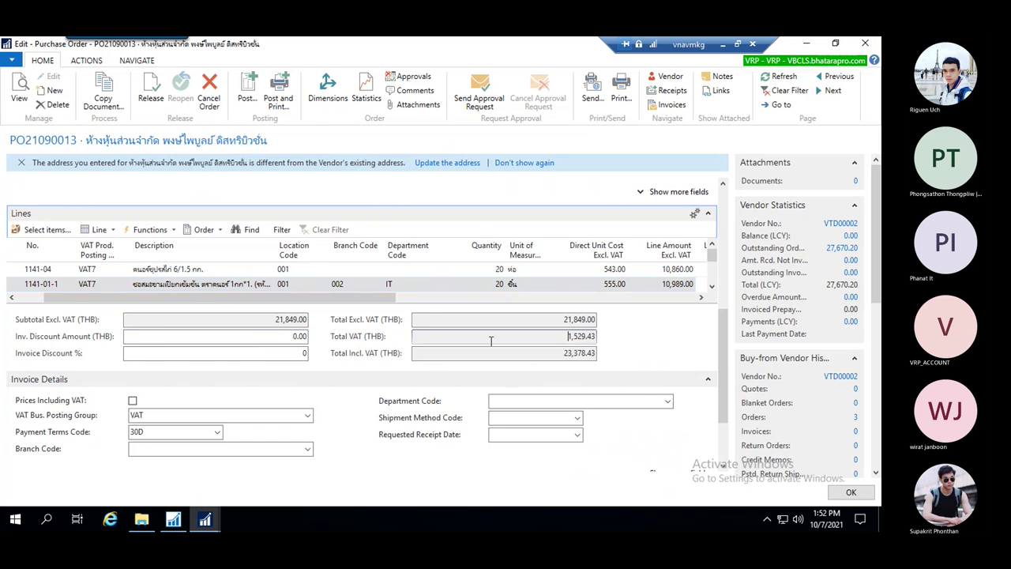
- Set the order's Inv. Discount Amount (THB) to 1.00
scroll(530, 340, "down", 2)
left_click(285, 259)
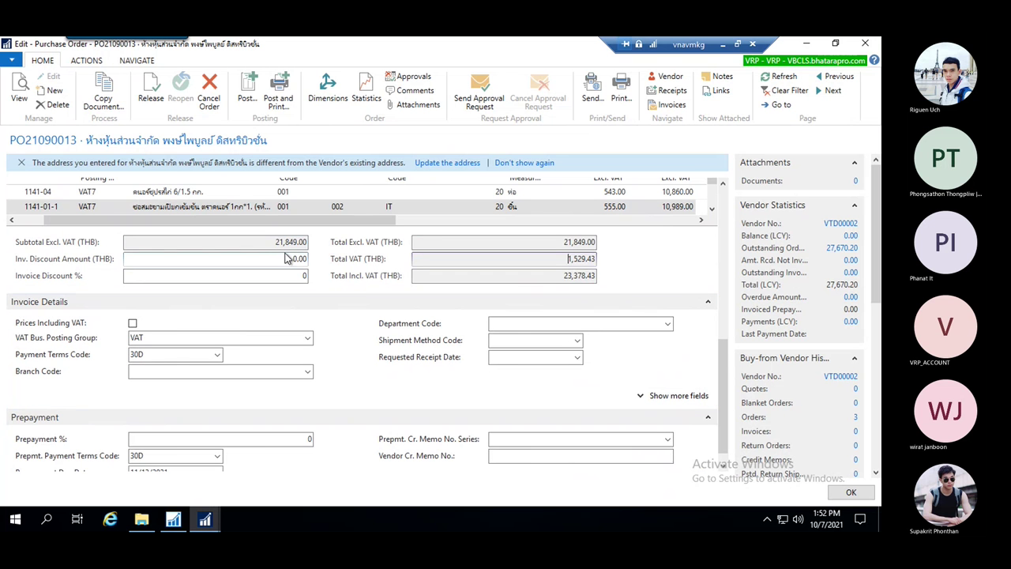
type("1")
left_click(273, 276)
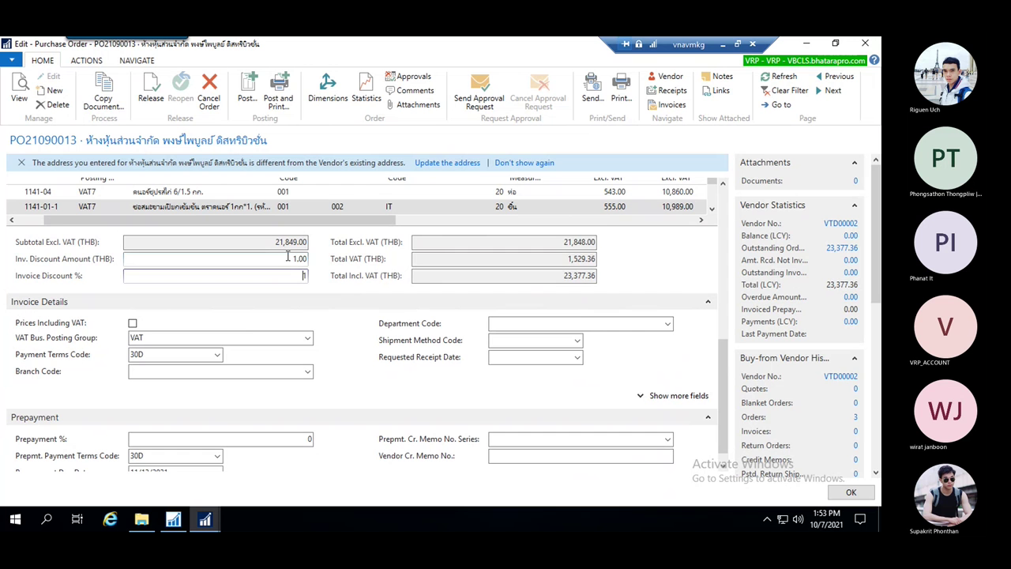
- Set the invoice discount to 1% and try changing the VAT business posting group to NOVAT, accepting recreation of the purchase lines
key("Tab")
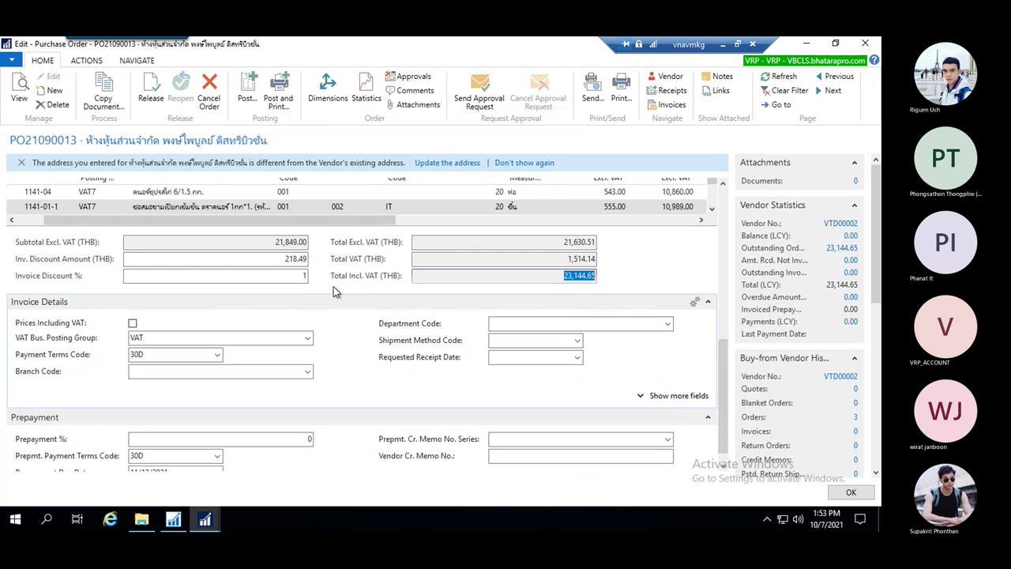
left_click(307, 319)
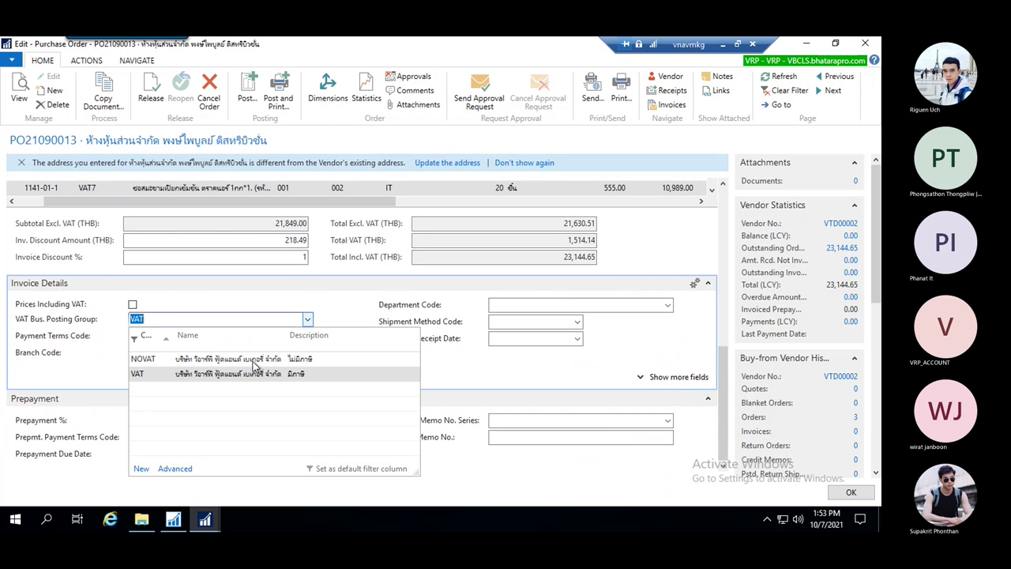
left_click(243, 369)
left_click(218, 336)
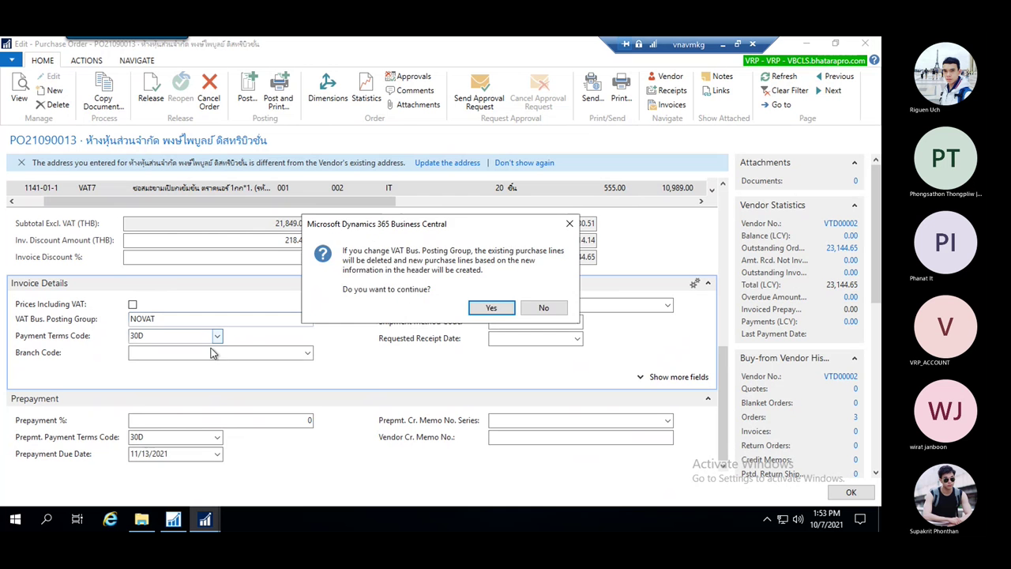
left_click(482, 308)
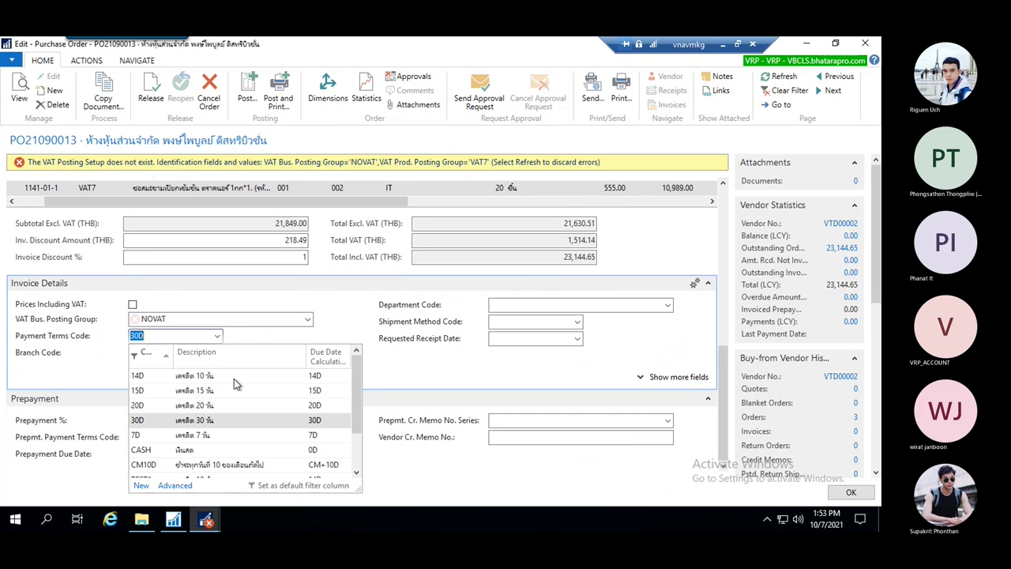
- Set the order's payment terms code to 20D and switch the VAT business posting group back to VAT
left_click(226, 406)
left_click(307, 319)
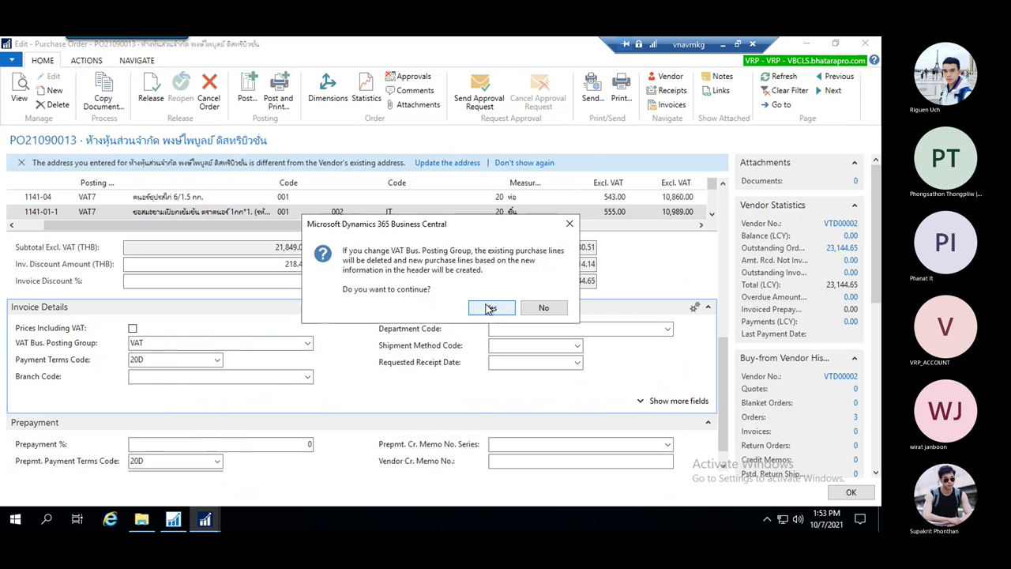
left_click(489, 308)
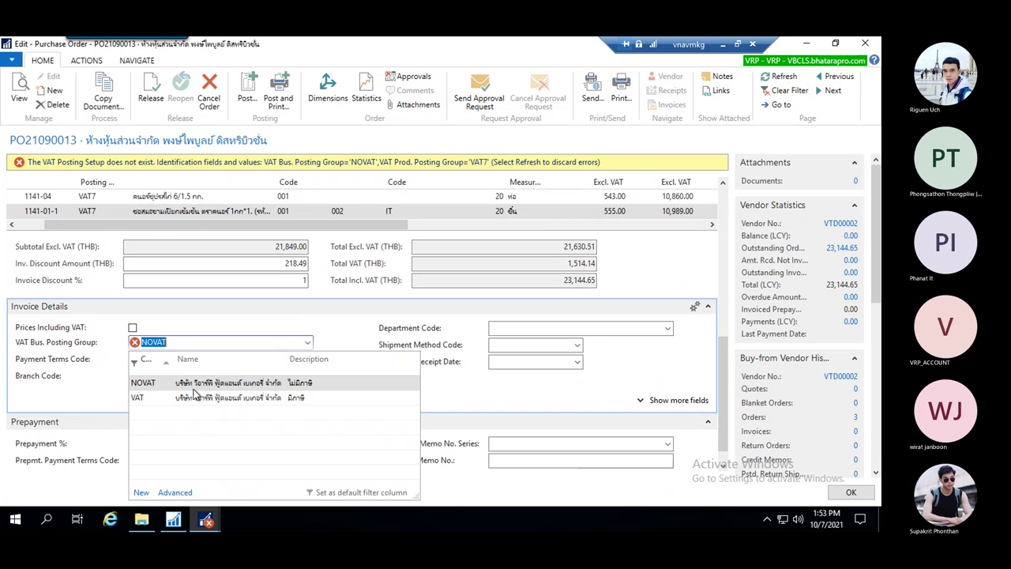
left_click(193, 397)
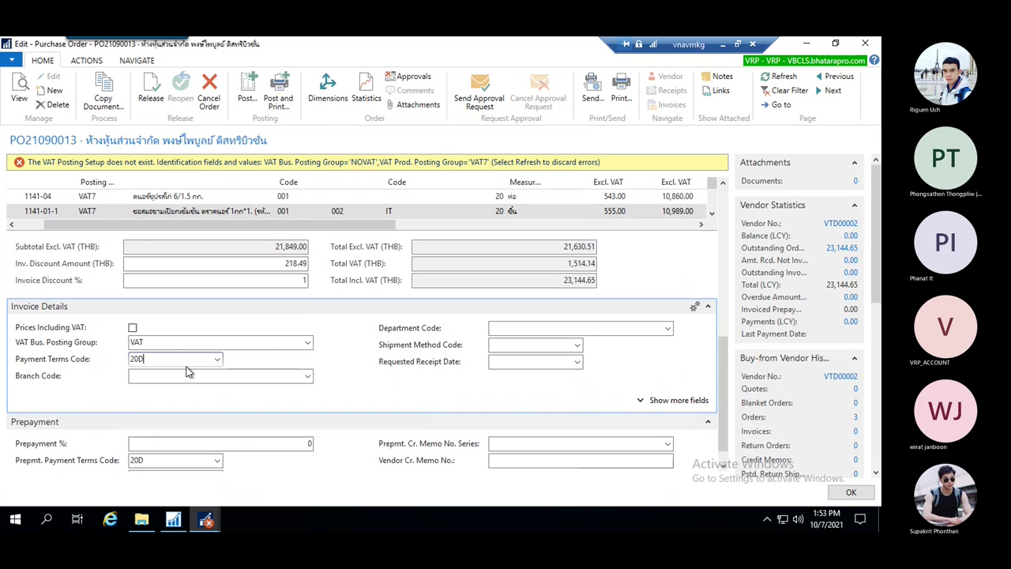
- Set the department code to HR in the invoice details and update the purchase lines with it
left_click(668, 330)
left_click(521, 385)
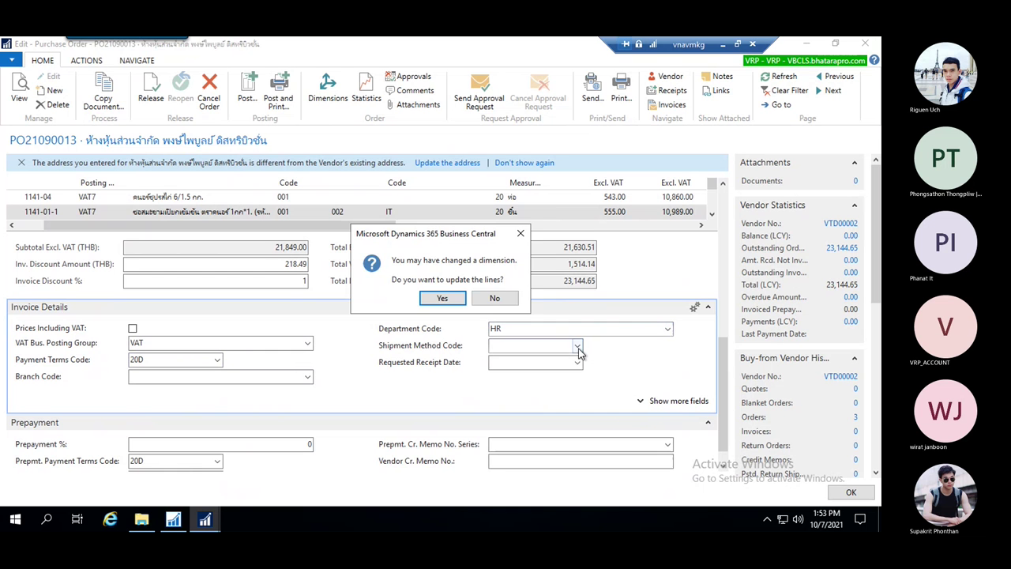
left_click(447, 299)
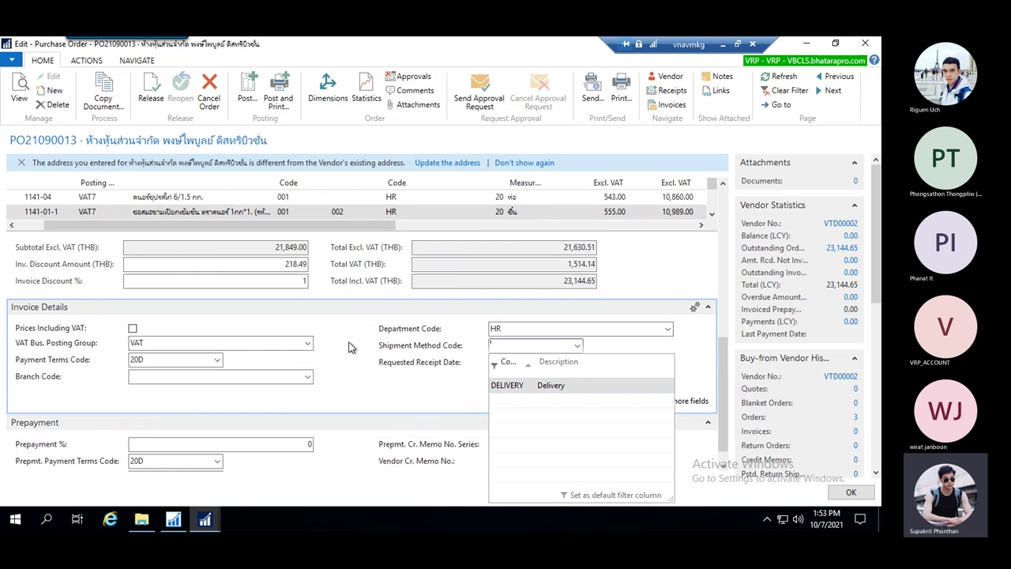
- Review the purchase order's header fields and close the order to return to the purchase orders list
scroll(351, 351, "down", 1)
scroll(395, 367, "up", 5)
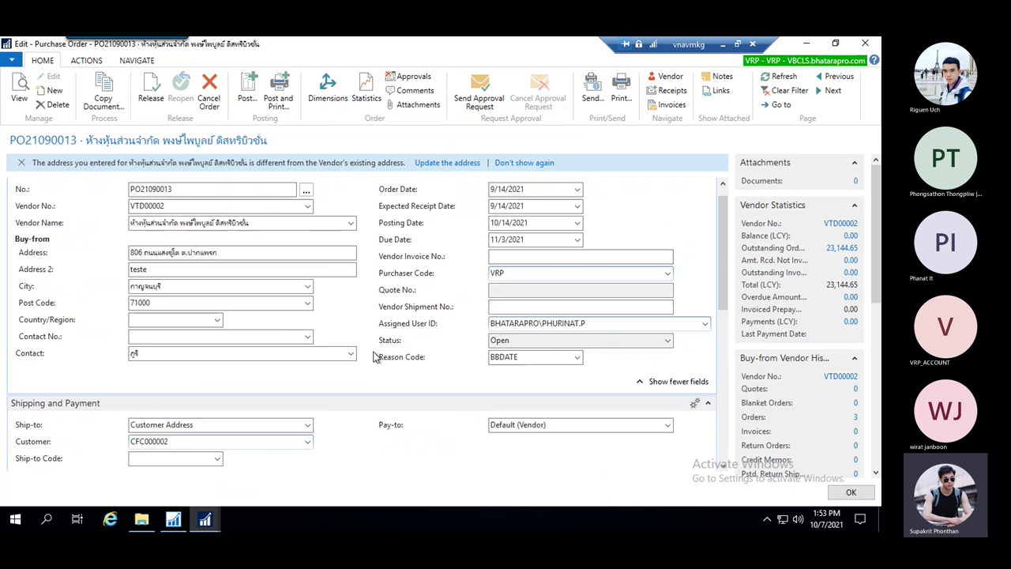
scroll(370, 350, "up", 1)
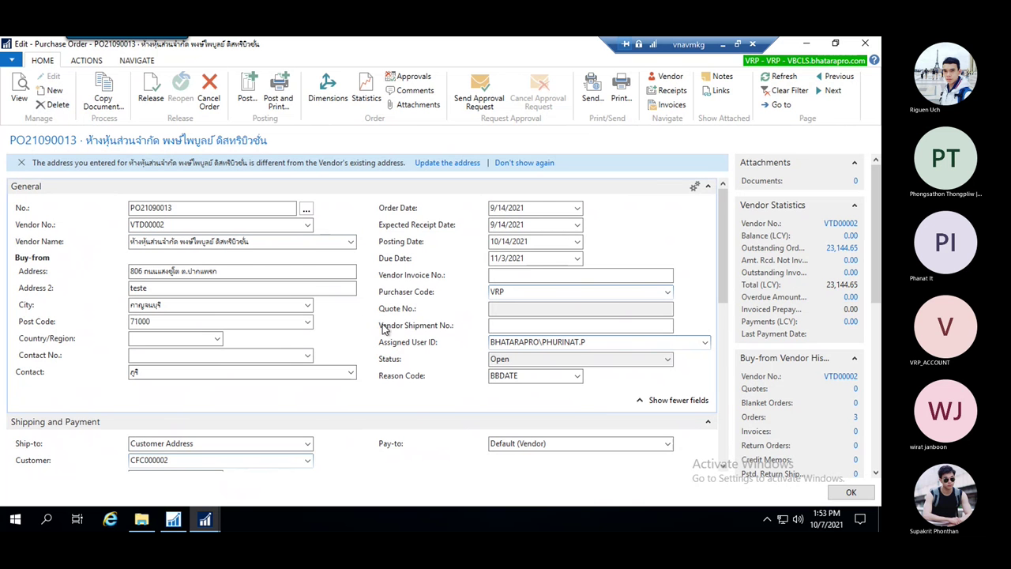
left_click(851, 493)
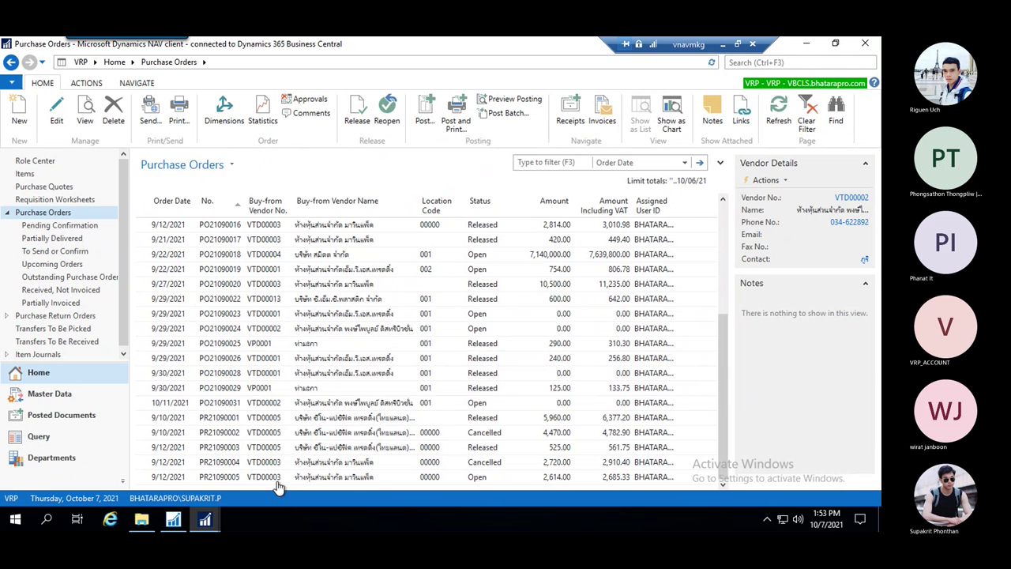
- Delete the open purchase order dated 9/12/2021 at the end of the list, with an amount of 2,614.00
left_click(270, 478)
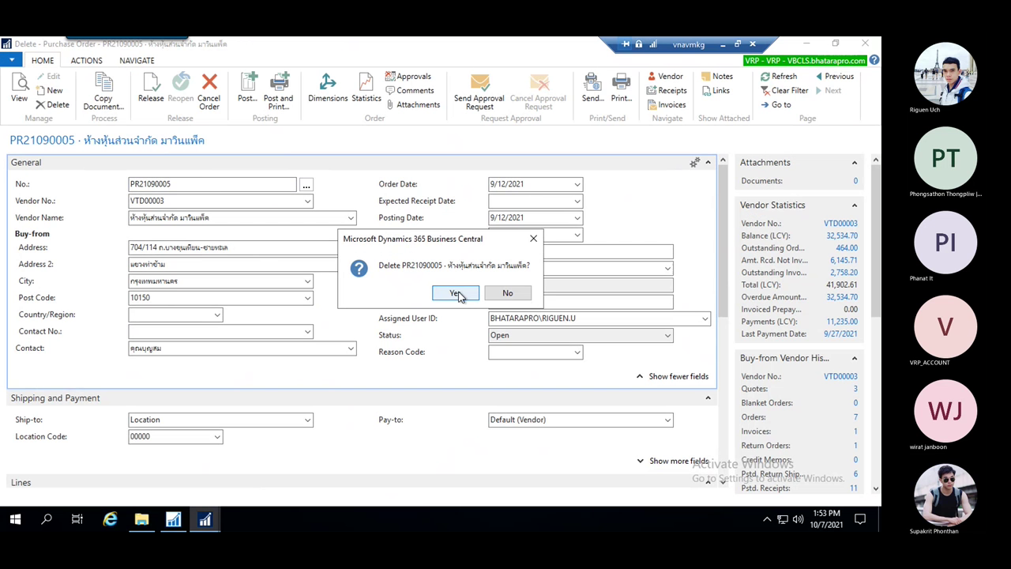
left_click(456, 293)
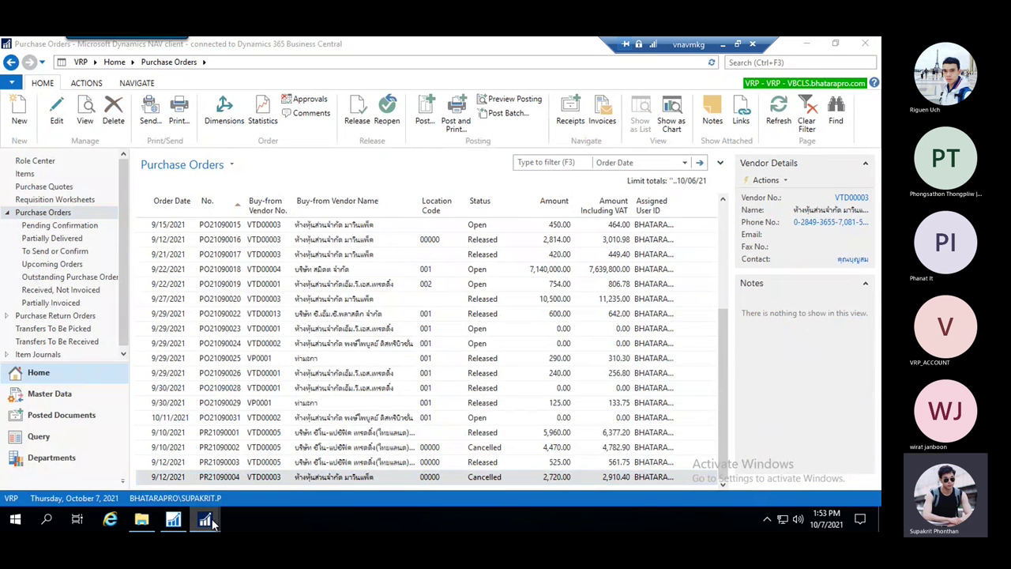
- Stop the permission recording for the PURCHASE permission set and add the recorded permissions to it
mouse_move(211, 523)
left_click(360, 470)
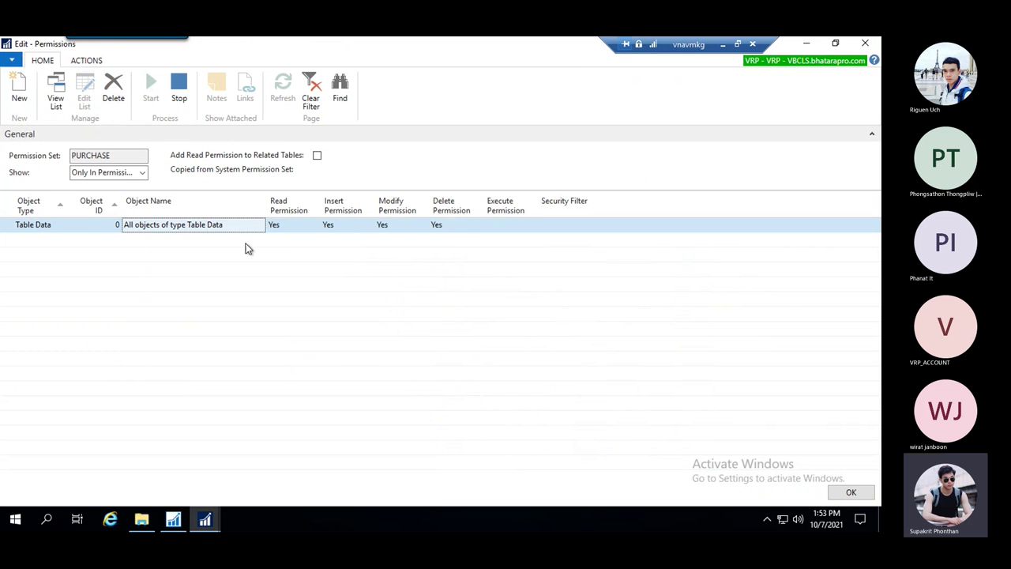
left_click(179, 89)
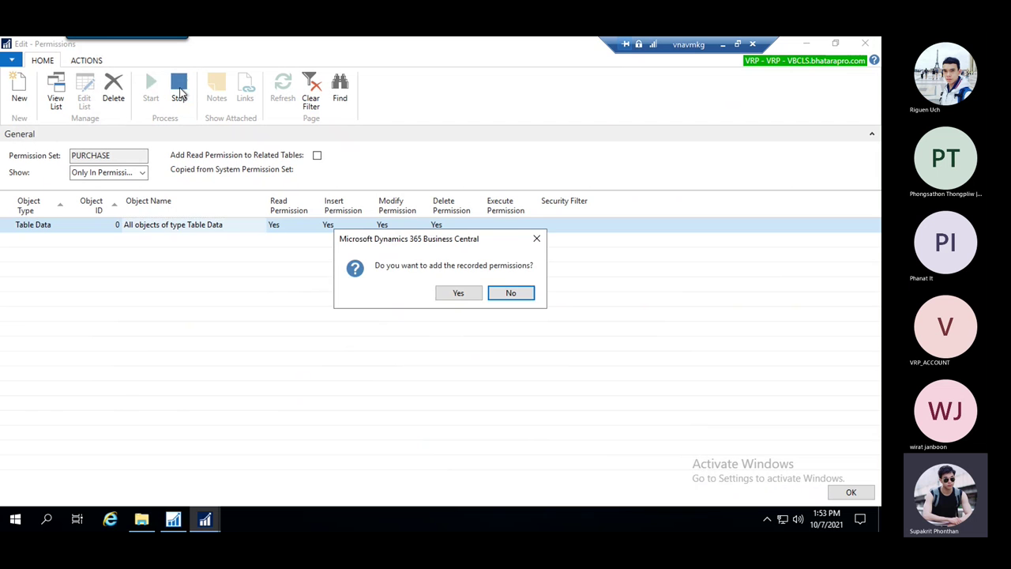
left_click(450, 295)
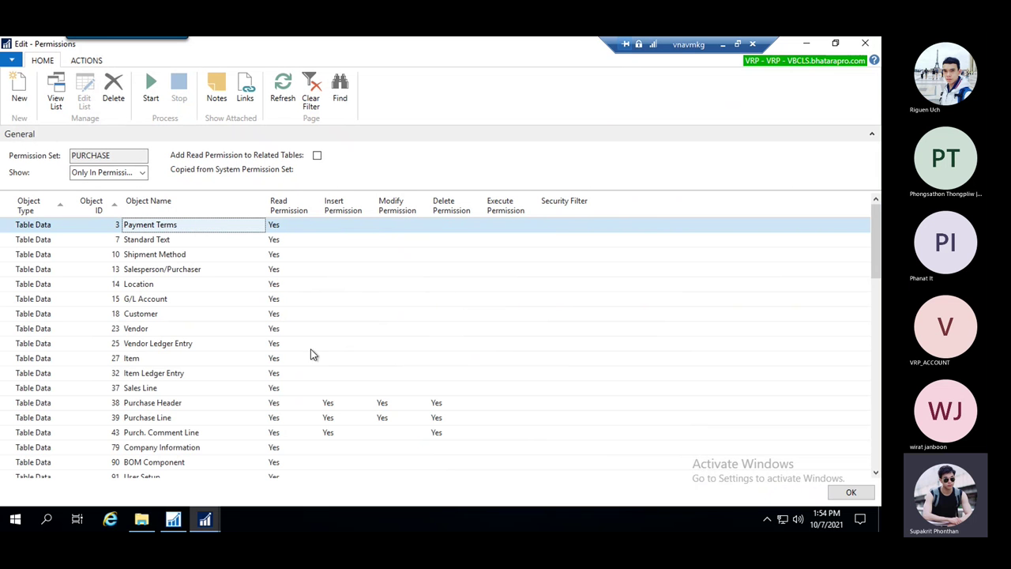
- Examine the read, insert, modify and delete permissions recorded for the Purchase Header table
scroll(310, 451, "down", 2)
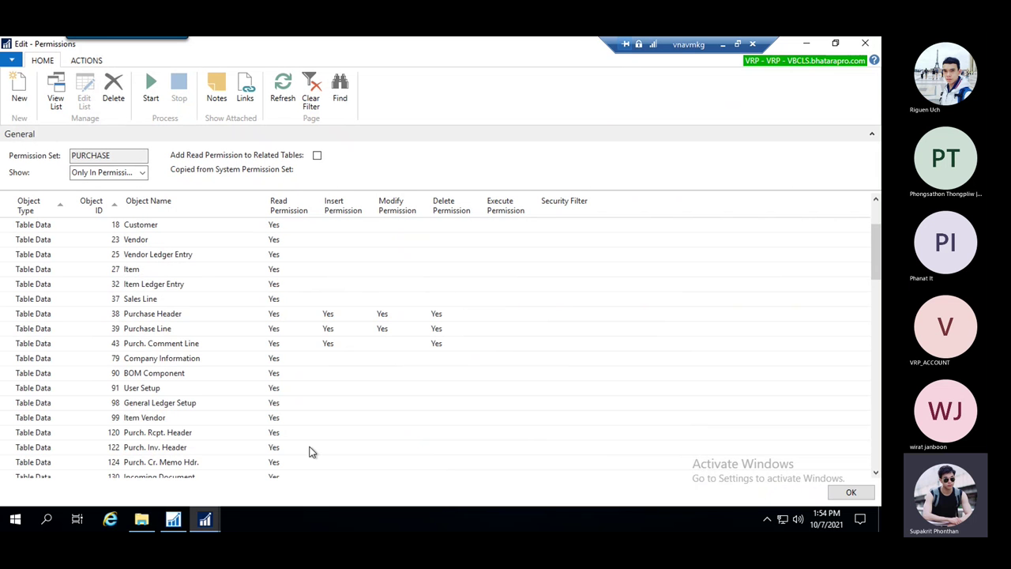
left_click(211, 319)
left_click(210, 333)
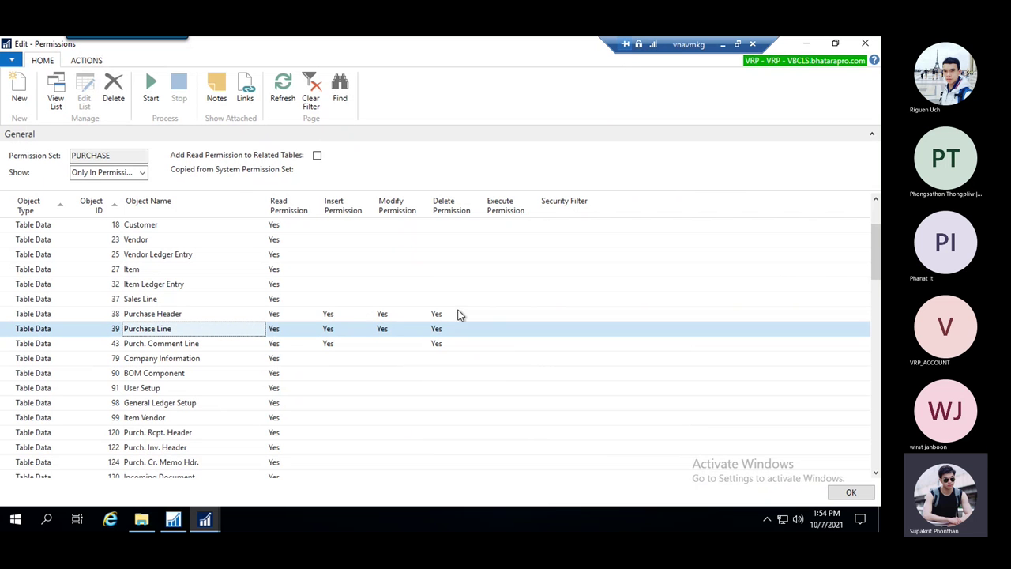
left_click(314, 315)
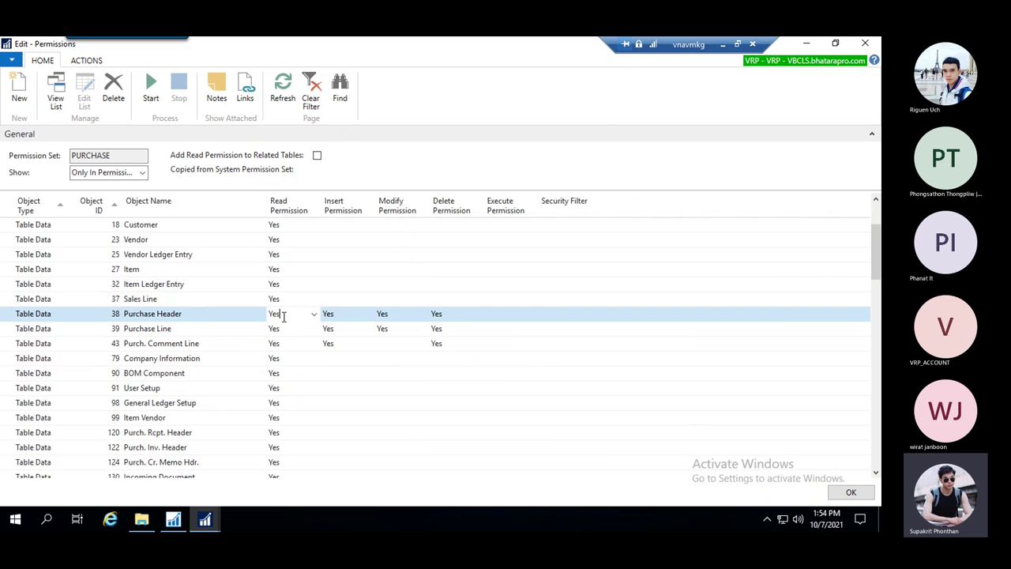
double_click(278, 315)
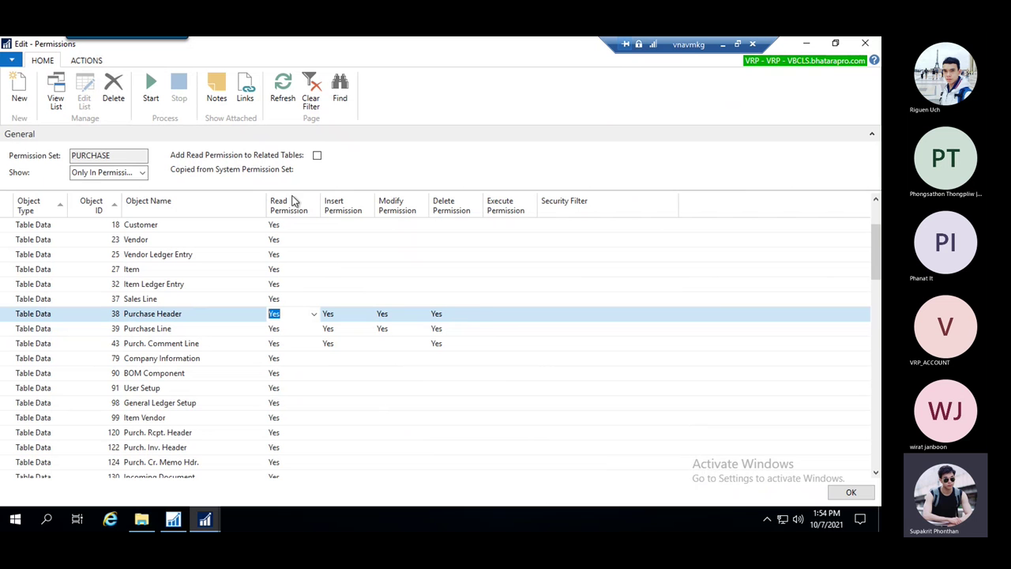
left_click(339, 313)
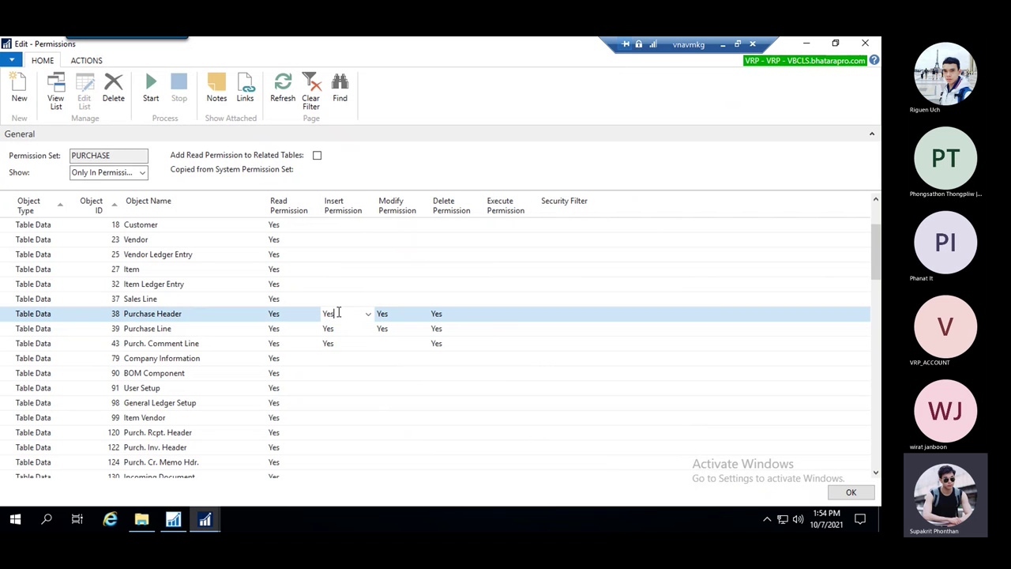
left_click(399, 316)
double_click(395, 314)
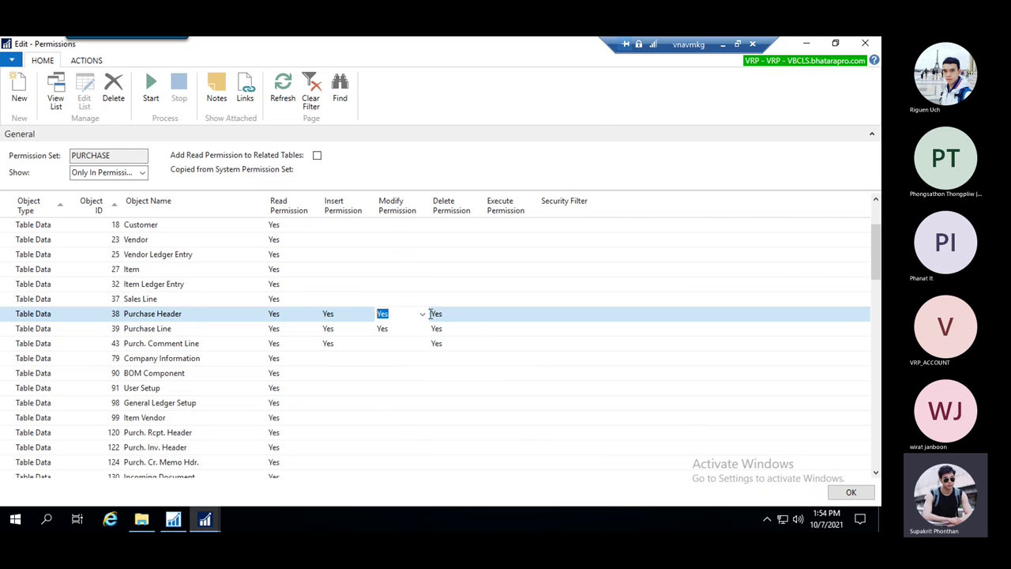
left_click(456, 313)
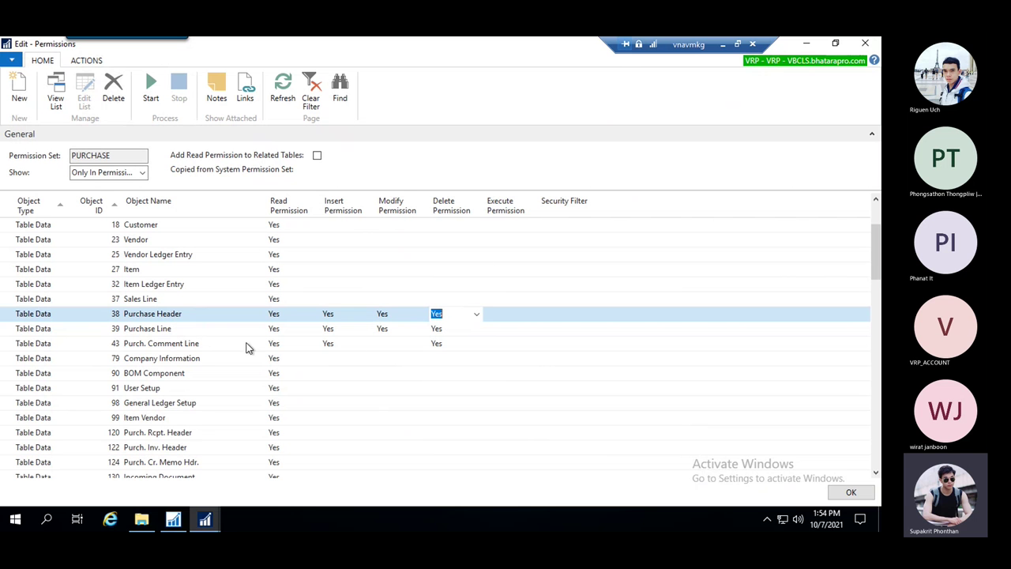
- Check the recorded permissions for the Purchase Line and Purch. Comment Line tables, including modify and delete on comment lines
left_click(187, 331)
scroll(257, 316, "down", 1)
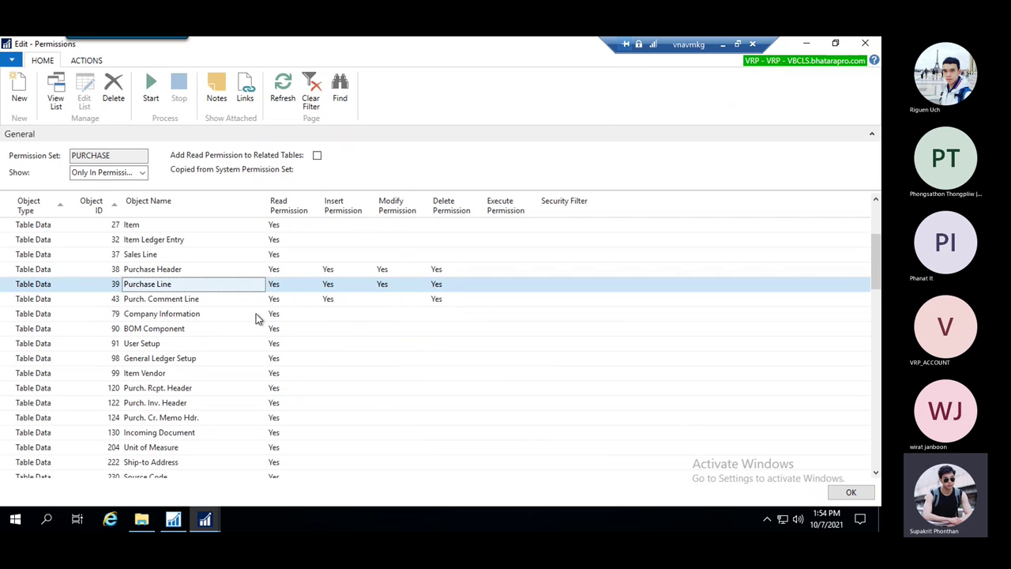
left_click(181, 300)
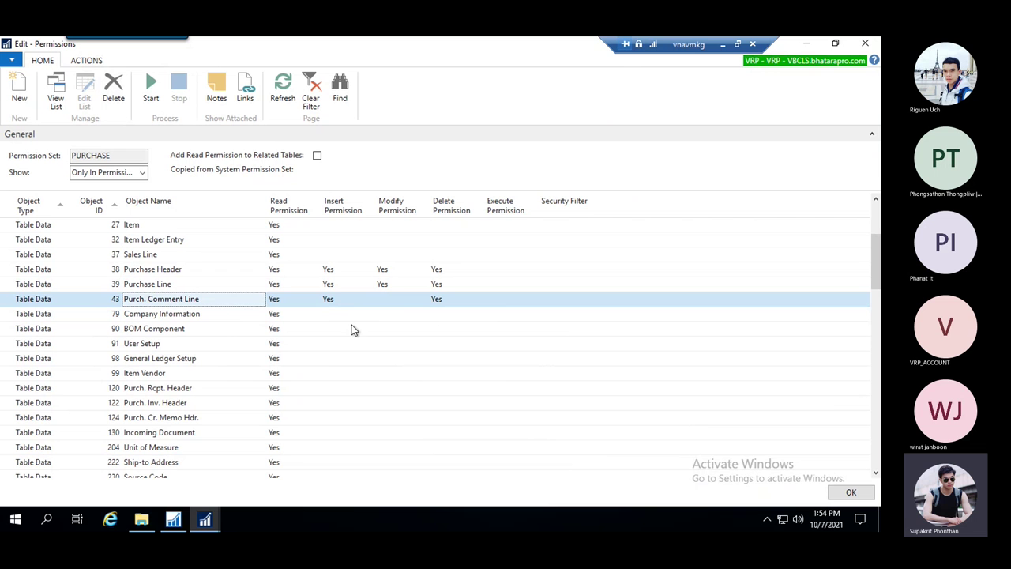
left_click(399, 303)
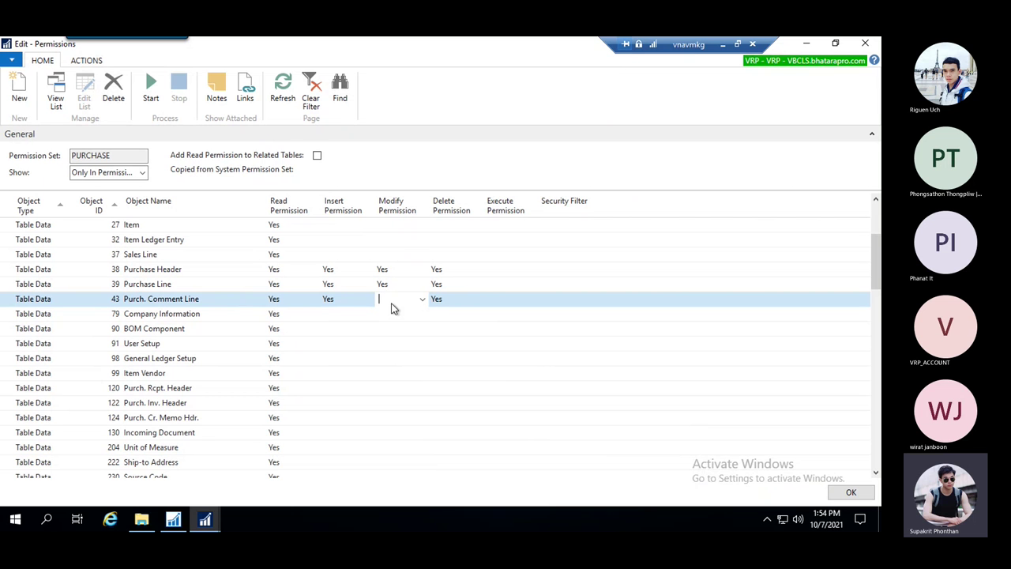
left_click(456, 299)
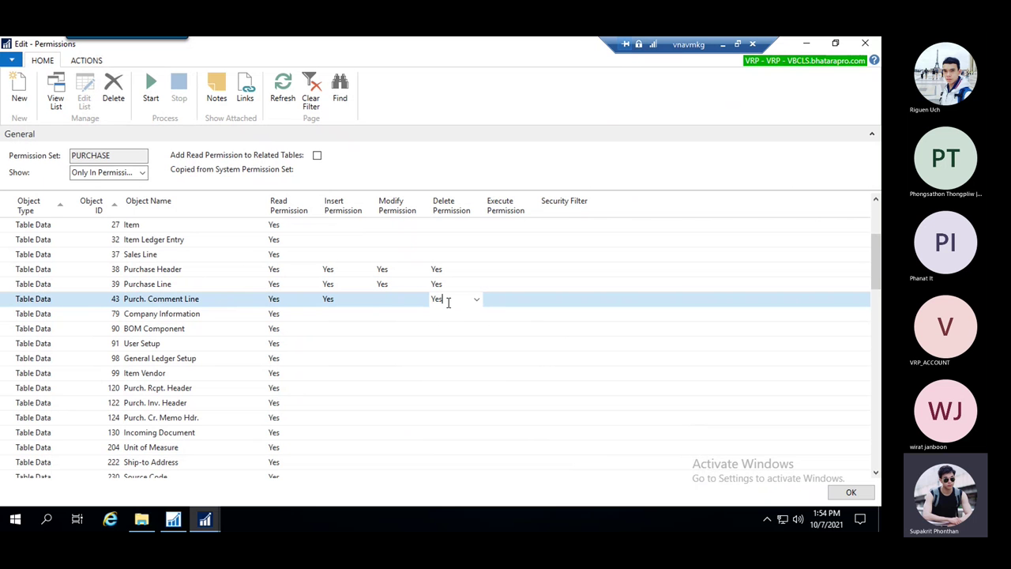
double_click(450, 303)
left_click(380, 315)
- Inspect the recorded permissions for the No. Series Line table and the tables around it
scroll(379, 319, "down", 3)
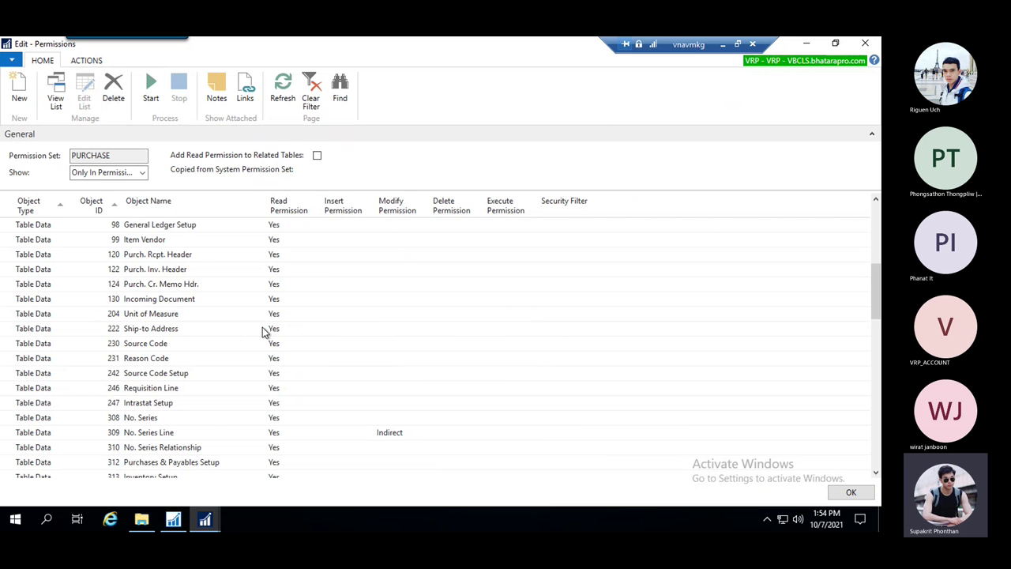
scroll(277, 373, "down", 1)
left_click(208, 388)
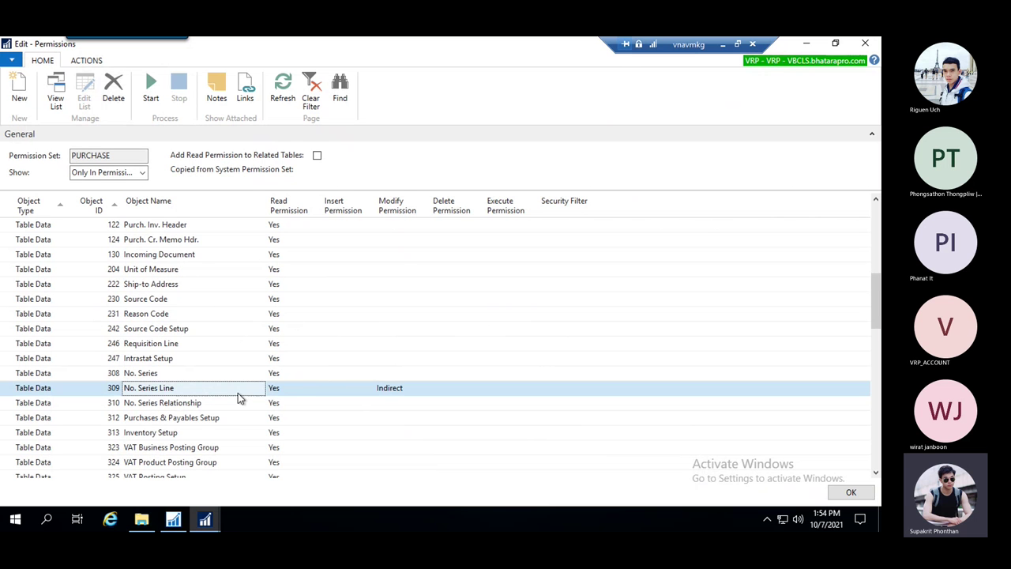
scroll(336, 385, "down", 1)
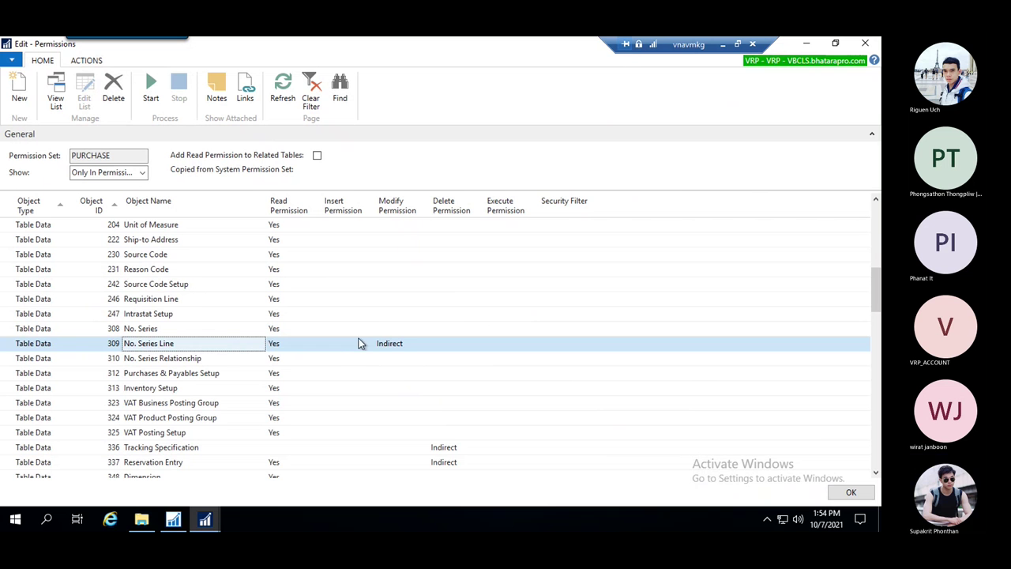
scroll(354, 353, "down", 1)
- Open the last purchase order in the purchase orders list for editing and point out its document number
left_click(214, 519)
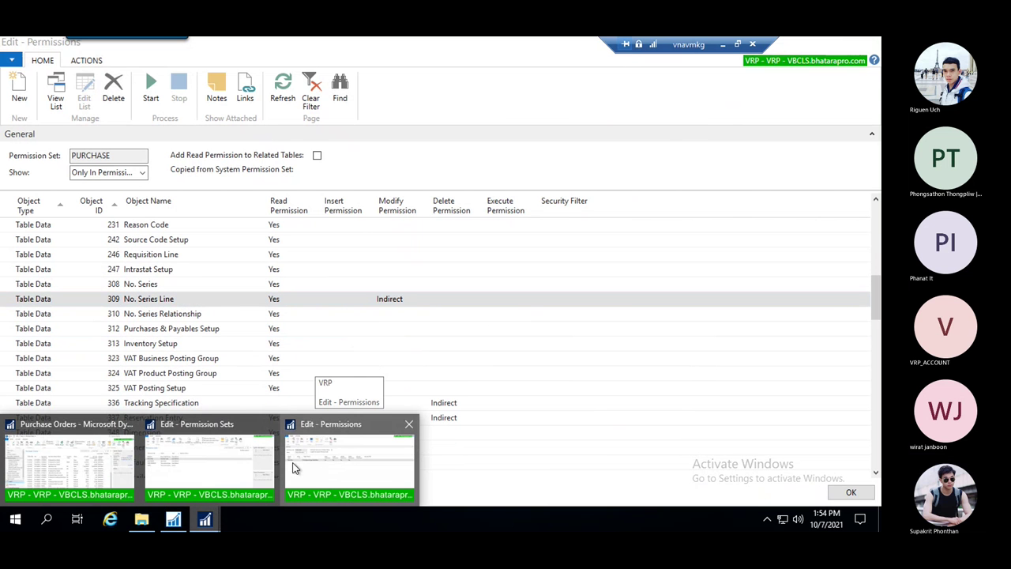
left_click(100, 453)
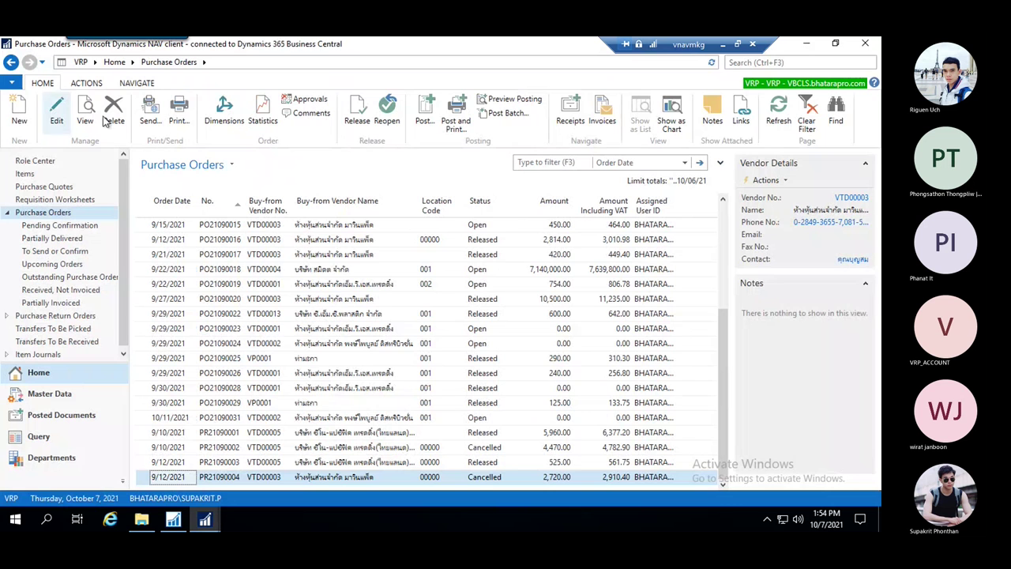
left_click(56, 111)
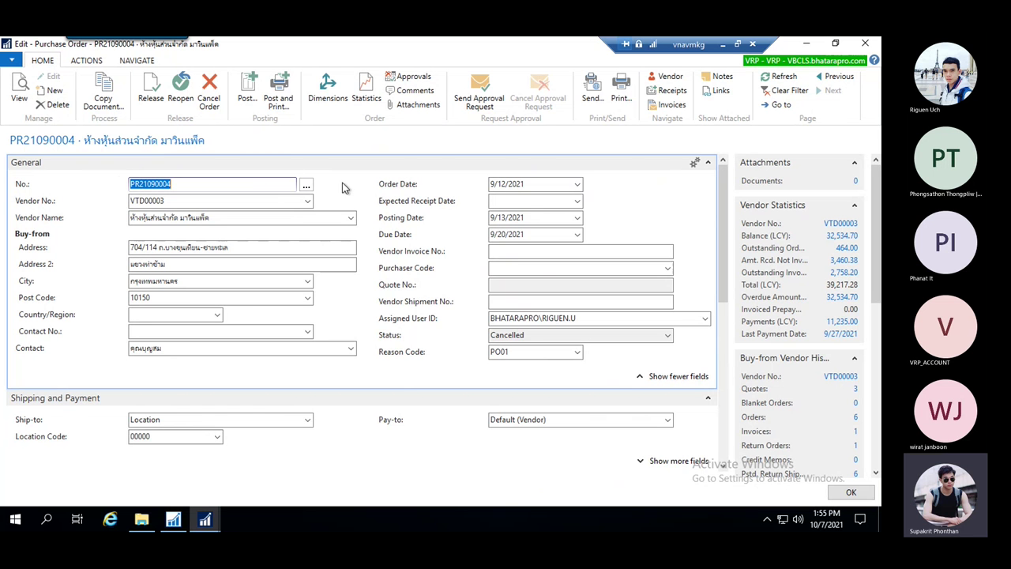
left_click(198, 183)
left_click_drag(177, 184, 132, 183)
left_click(184, 183)
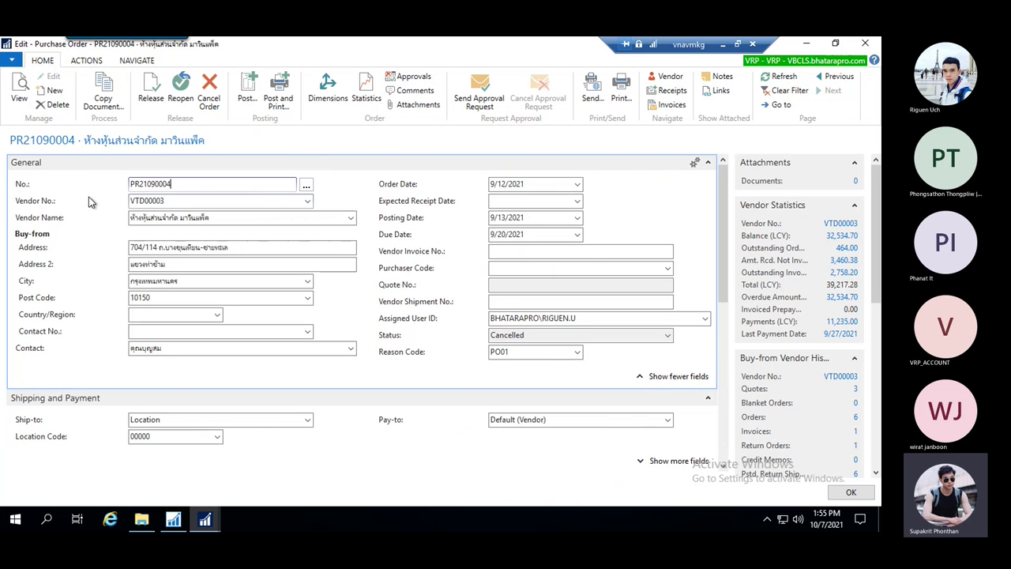
- Return to the PURCHASE permissions and review the table data entries after No. Series Line, down to the Table object entries
left_click(177, 520)
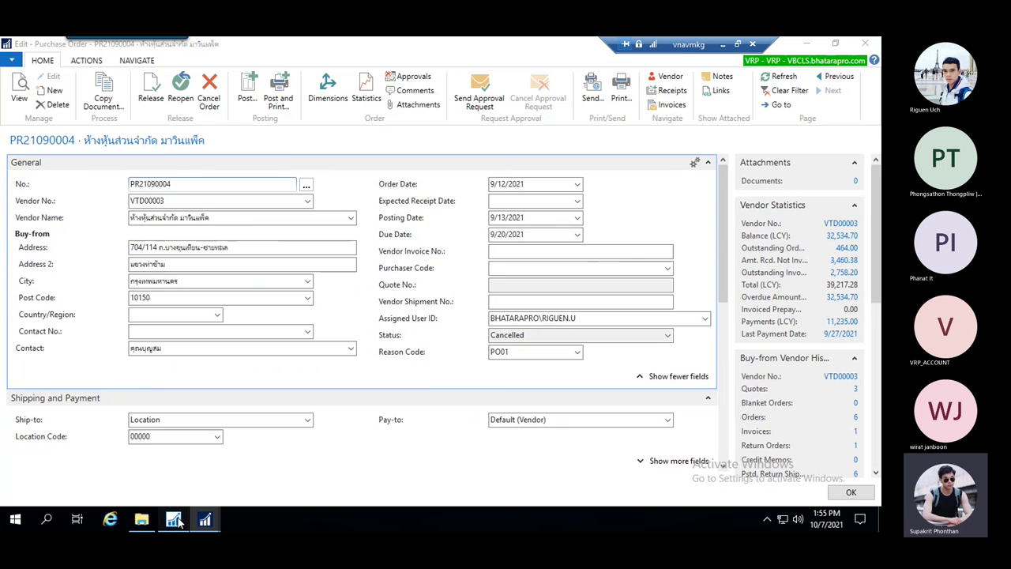
mouse_move(204, 520)
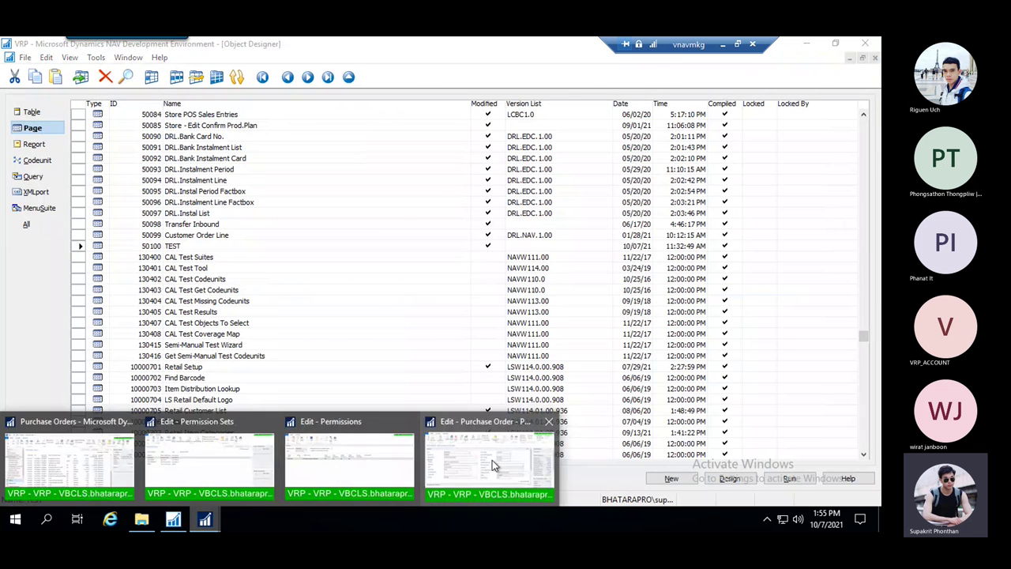
left_click(493, 460)
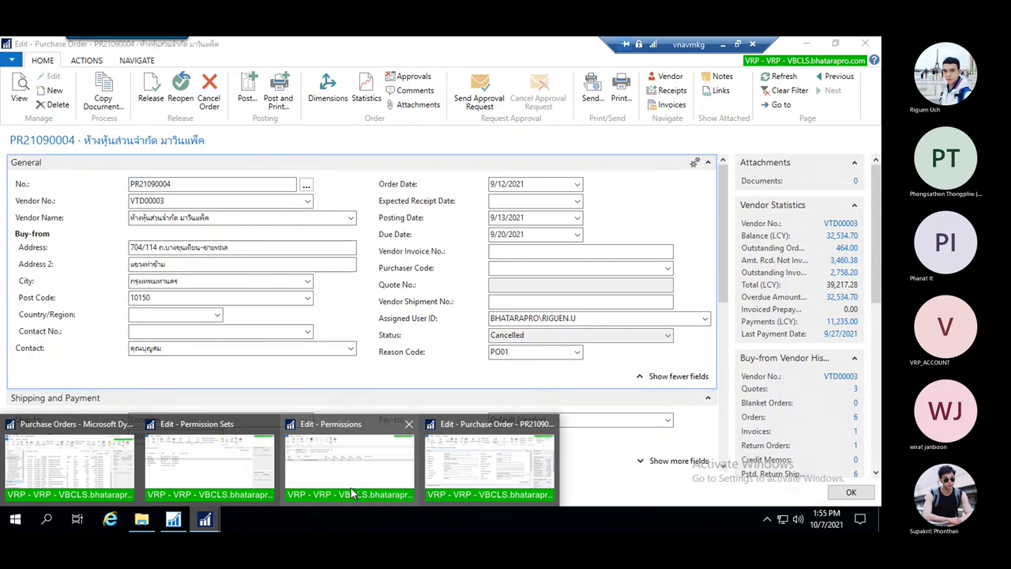
left_click(359, 451)
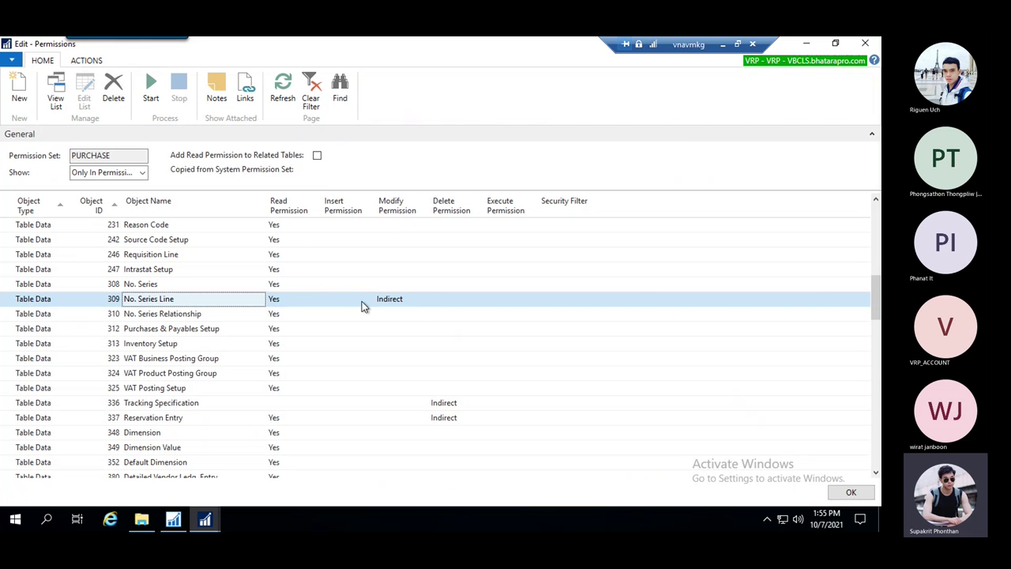
scroll(329, 278, "down", 2)
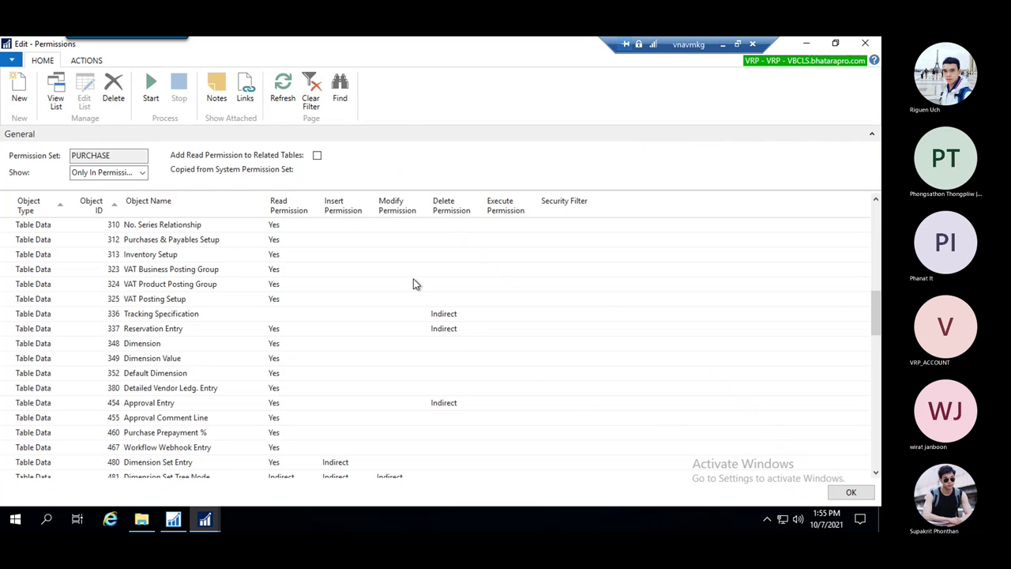
scroll(406, 360, "down", 3)
scroll(145, 346, "down", 14)
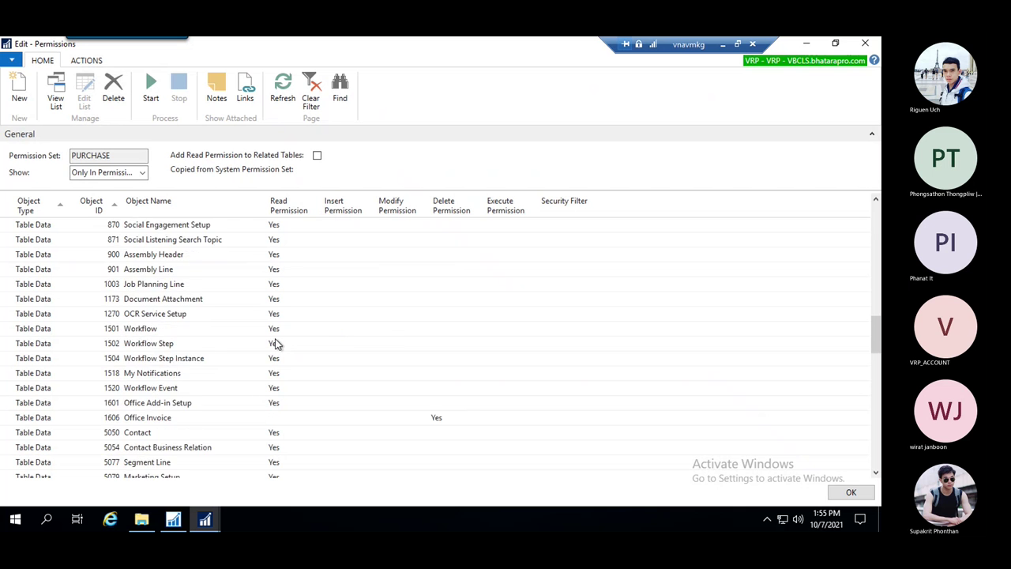
scroll(377, 332, "down", 15)
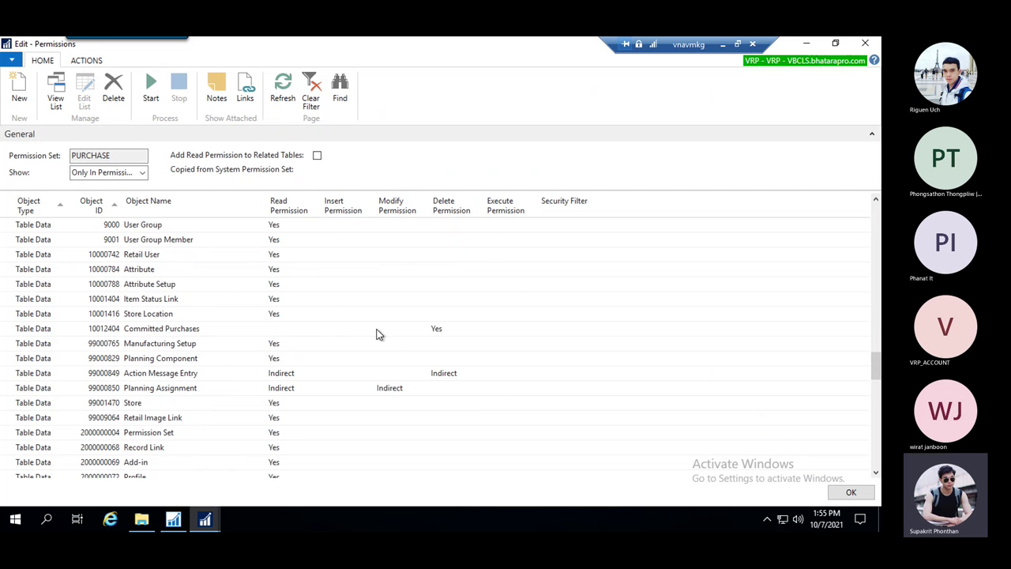
scroll(414, 336, "down", 1)
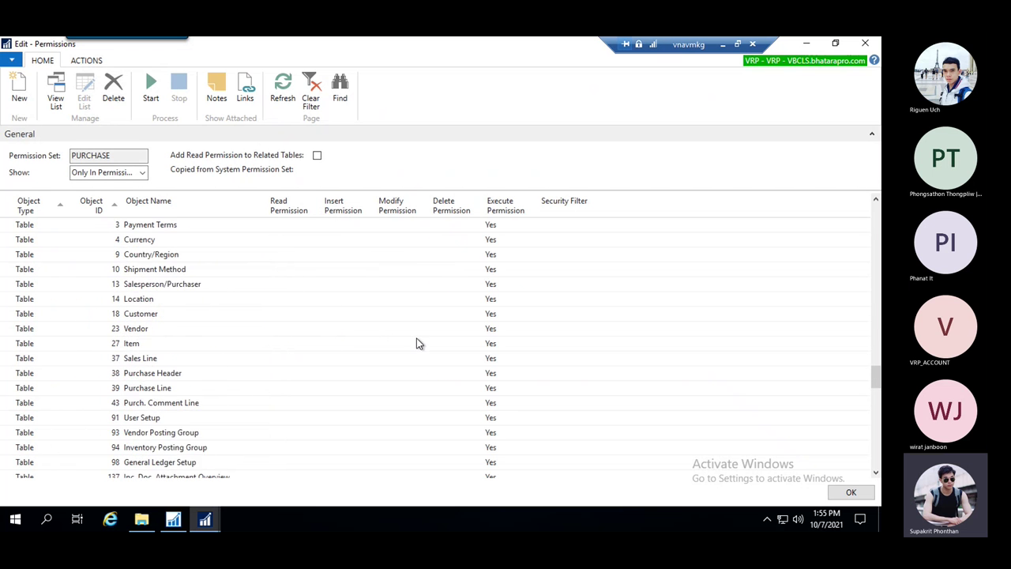
- Compare the last Table Data entries with the execute permissions recorded for the Table objects
scroll(415, 341, "up", 3)
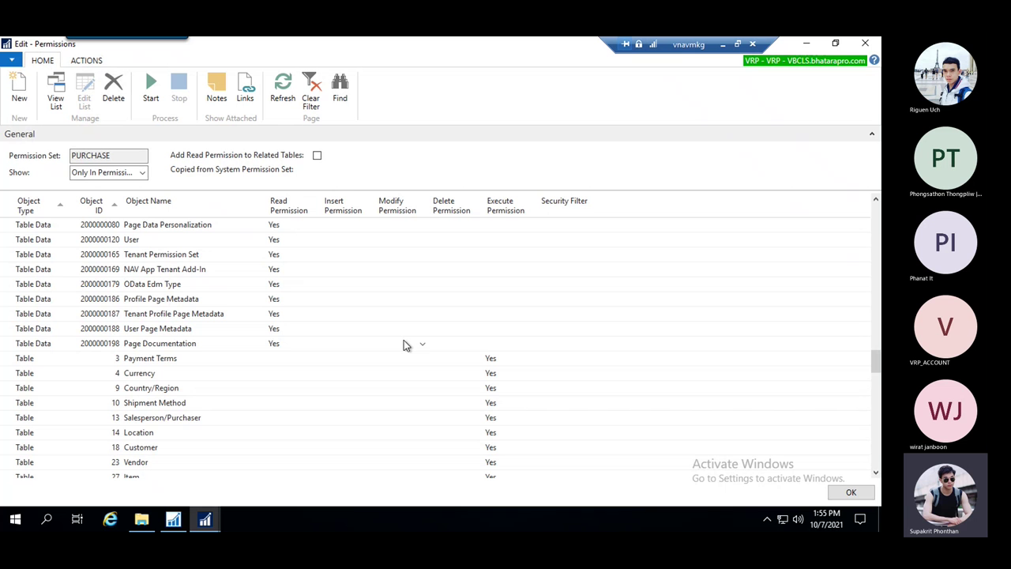
scroll(368, 308, "down", 4)
scroll(369, 309, "up", 5)
scroll(387, 318, "down", 8)
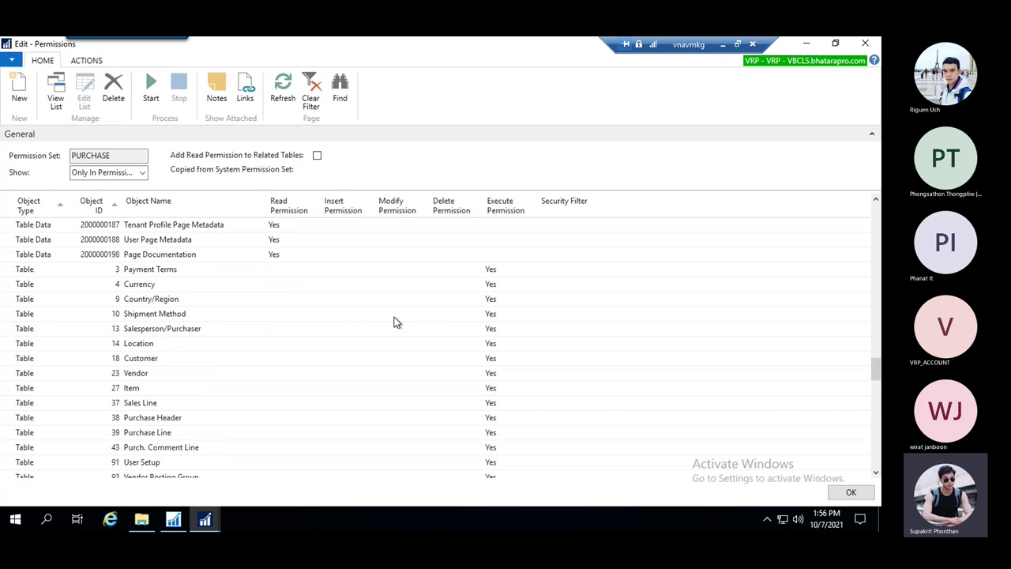
scroll(387, 319, "down", 2)
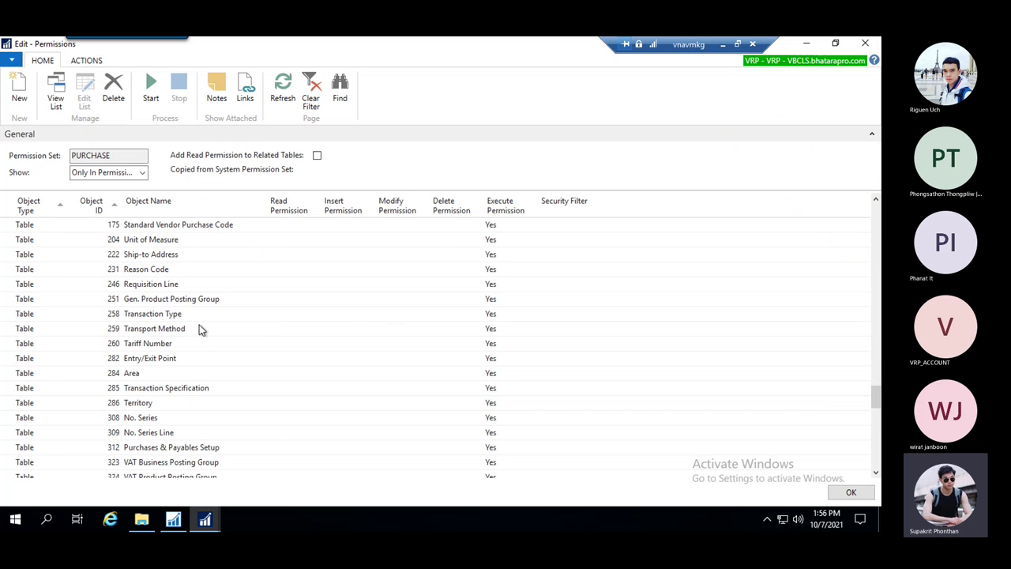
- Recheck the Table Data permissions from the planning and warehouse tables back to Payment Terms
scroll(332, 316, "up", 10)
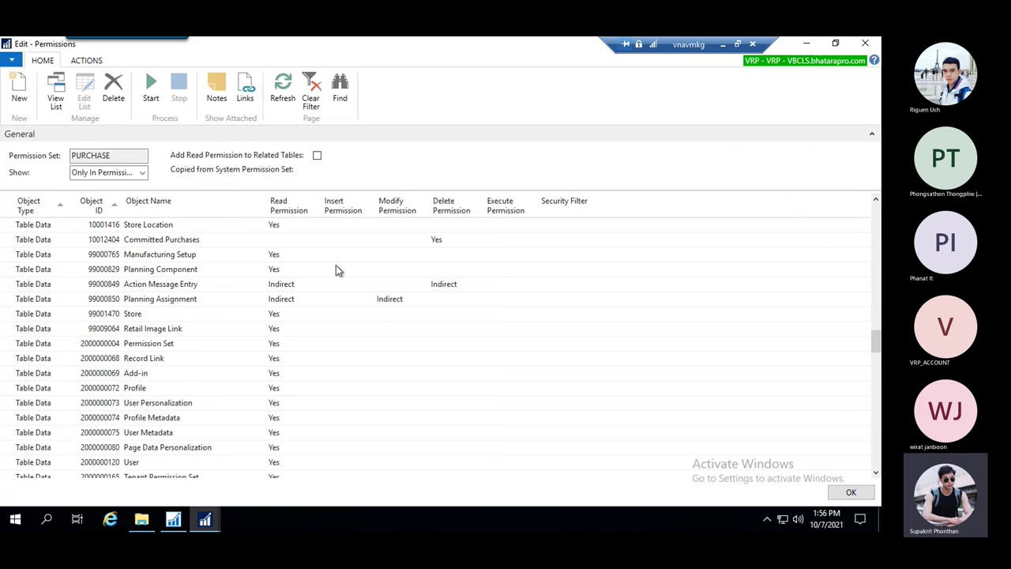
scroll(340, 272, "up", 5)
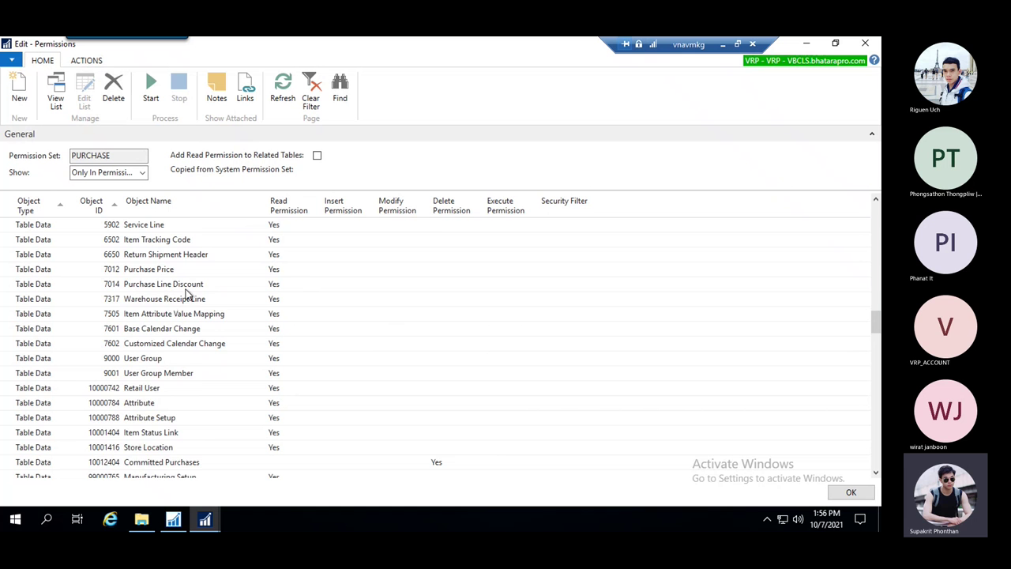
scroll(187, 294, "up", 2)
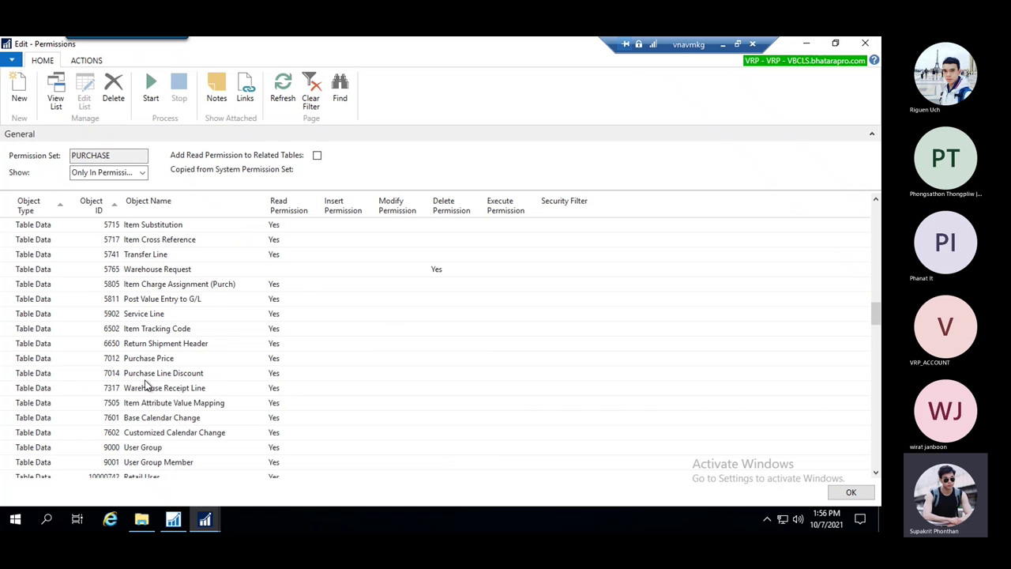
scroll(385, 336, "up", 13)
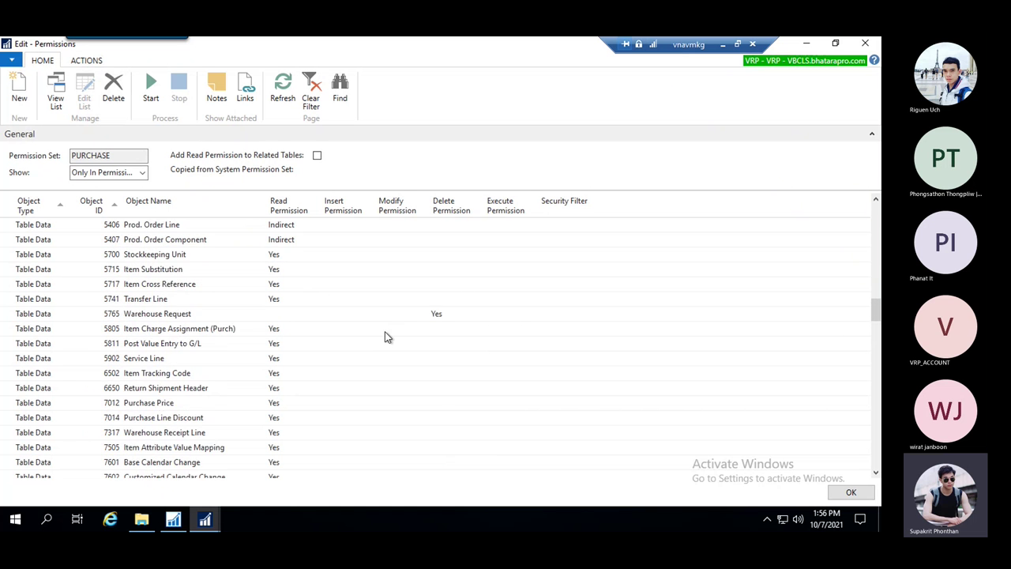
scroll(420, 341, "up", 15)
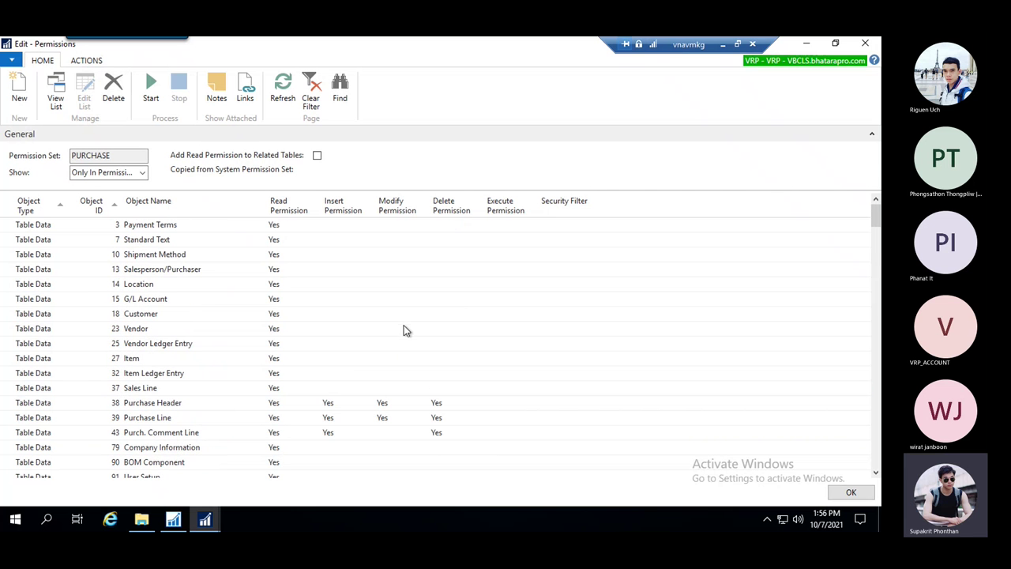
- Close the permissions and purchase order windows and return to the permission sets list
key("Escape")
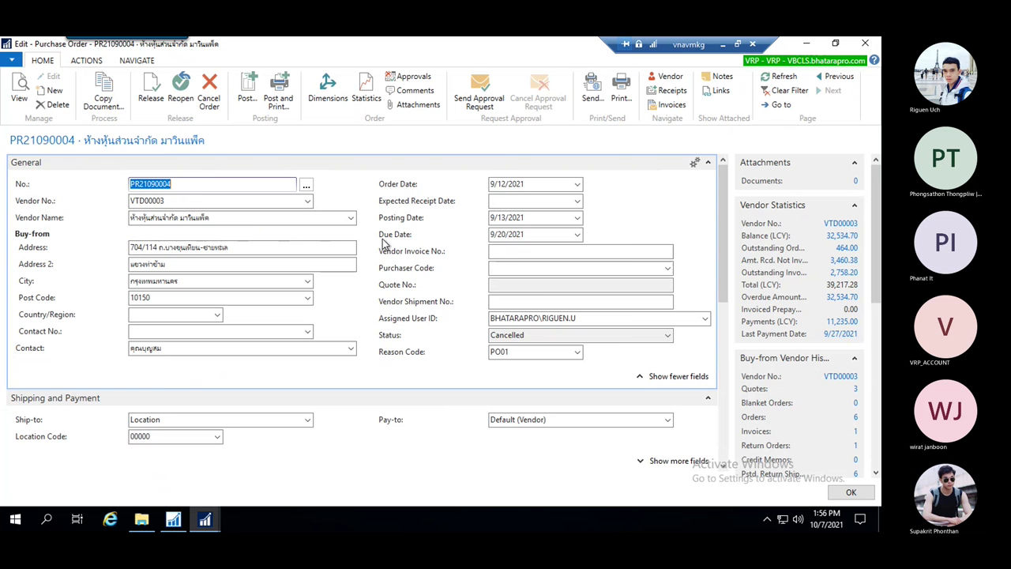
key("Escape")
mouse_move(204, 519)
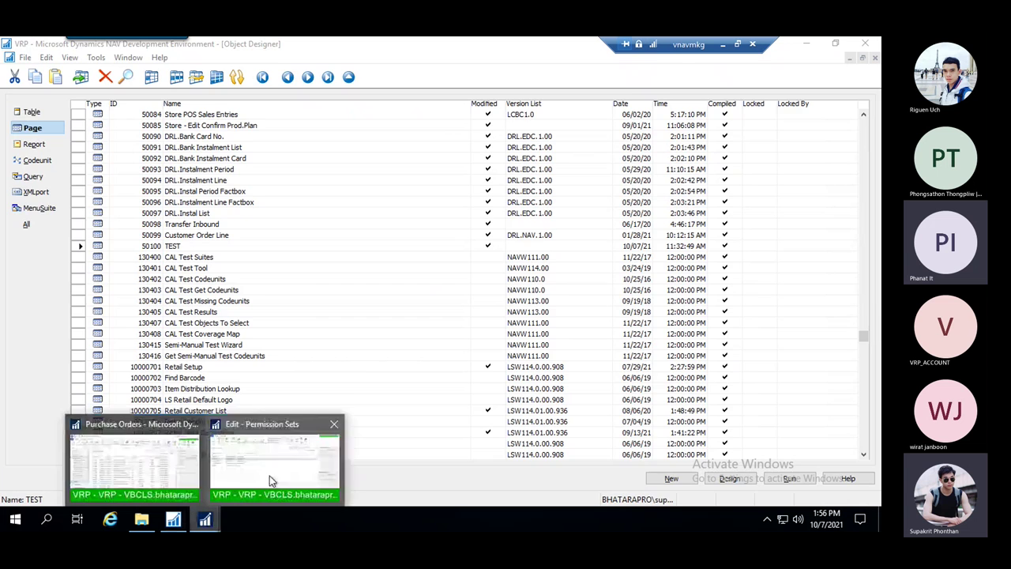
left_click(267, 474)
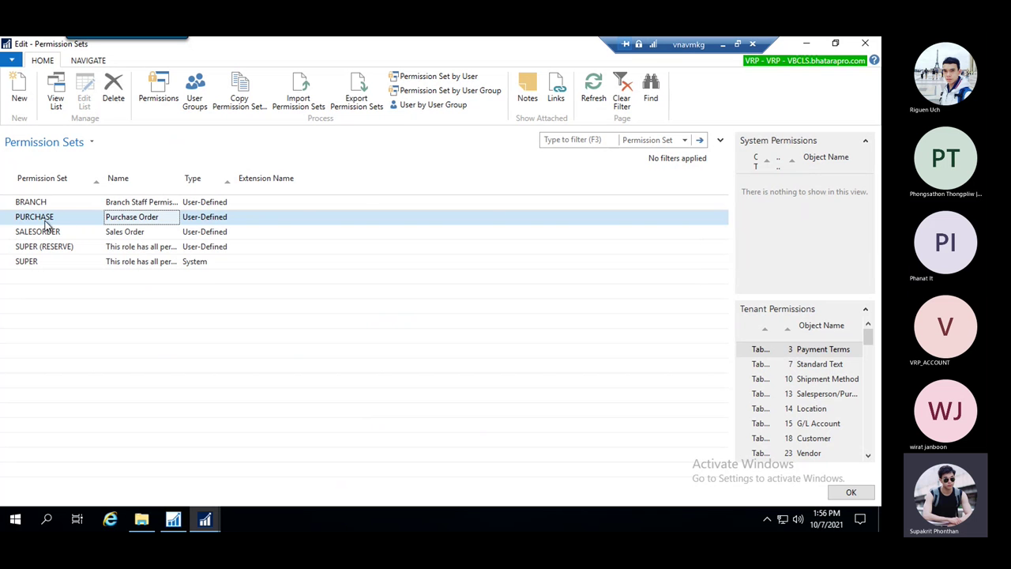
- Reopen the PURCHASE set's permissions, inspect the insert and delete permissions of the ledger tables, and close them
key("Tab")
left_click(158, 91)
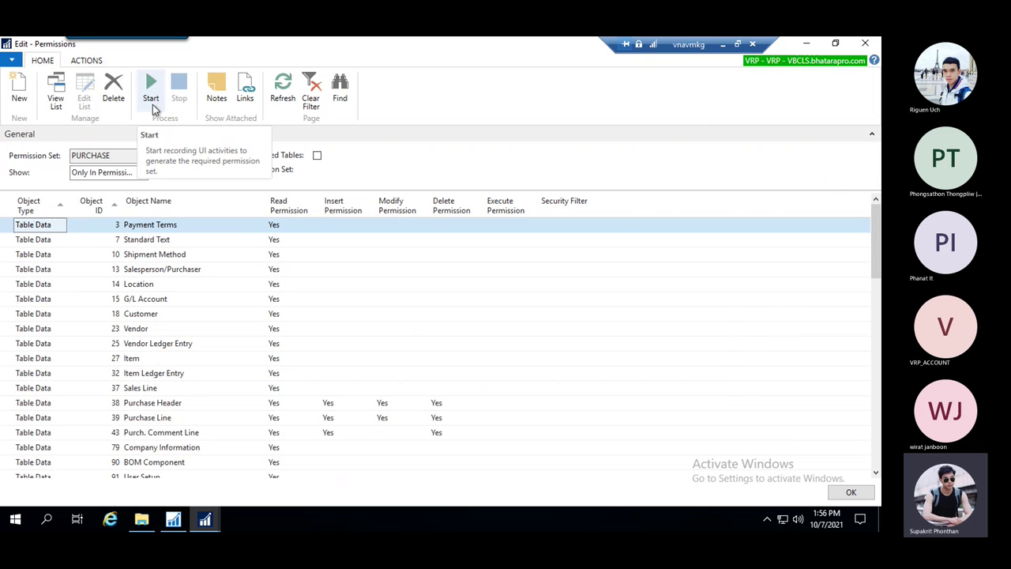
left_click(341, 299)
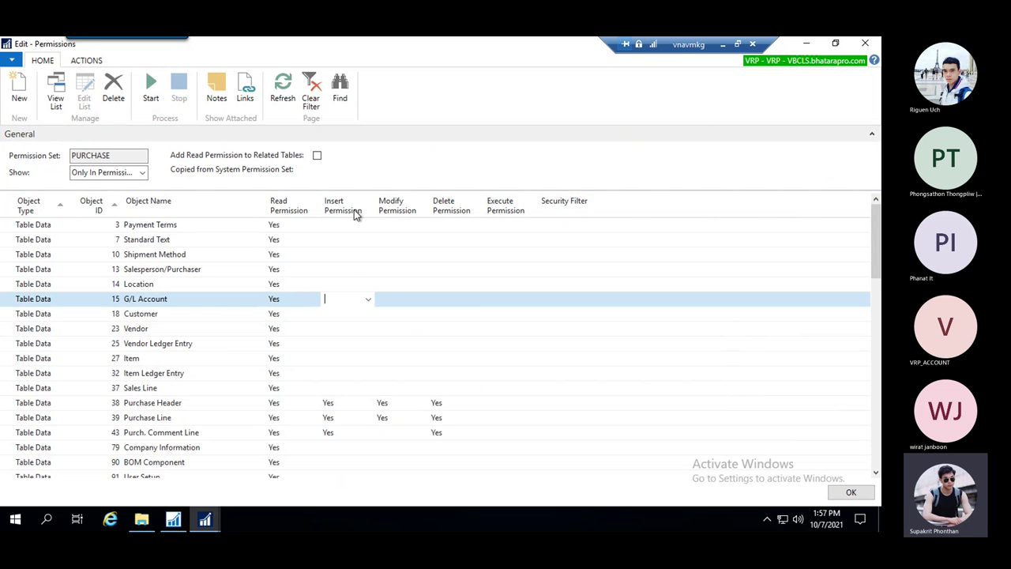
left_click(433, 344)
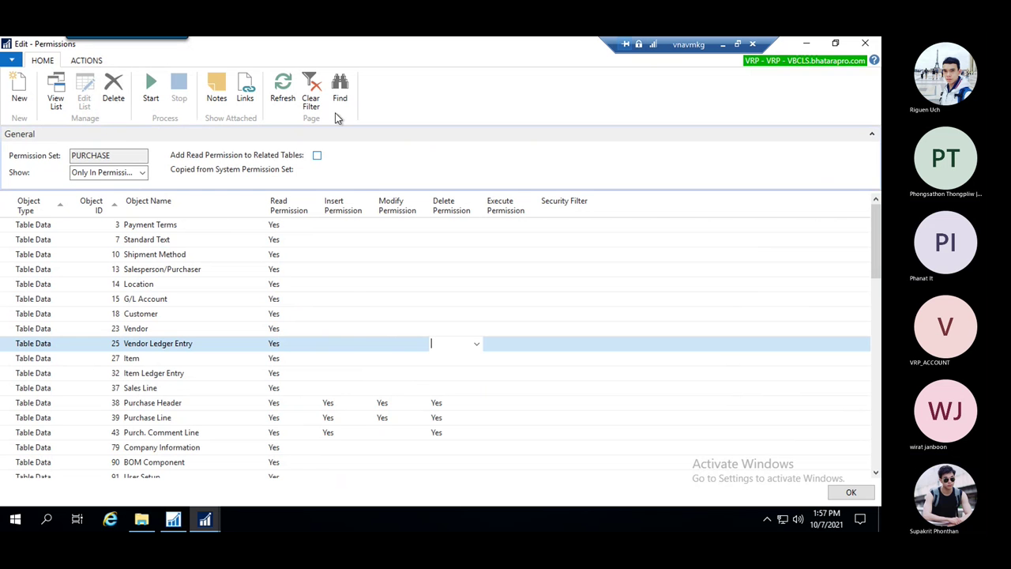
left_click(343, 298)
key("Escape")
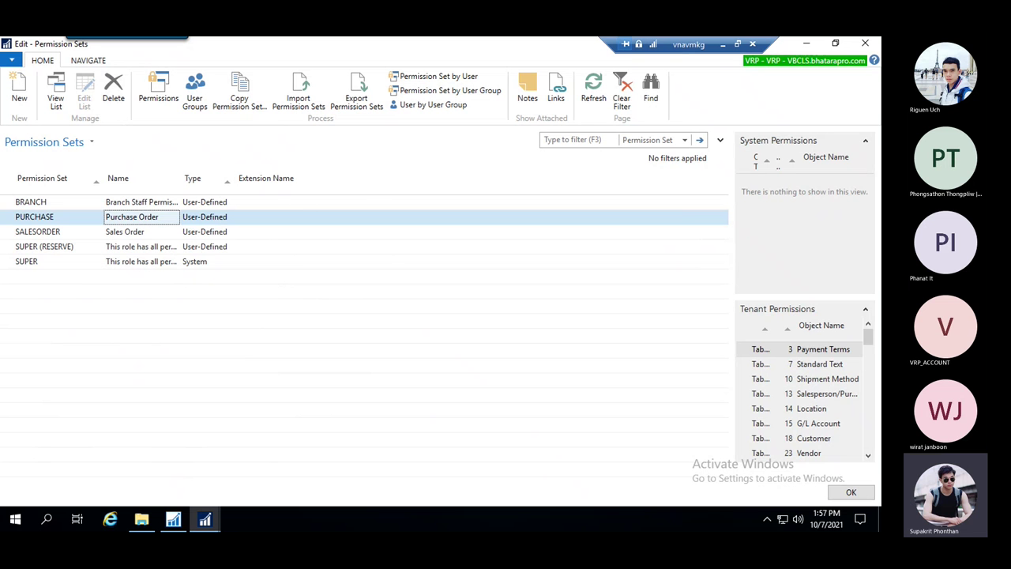
- Export the PURCHASE permission set to the desktop as Export Permission Sets.xml
left_click(308, 232)
left_click(284, 247)
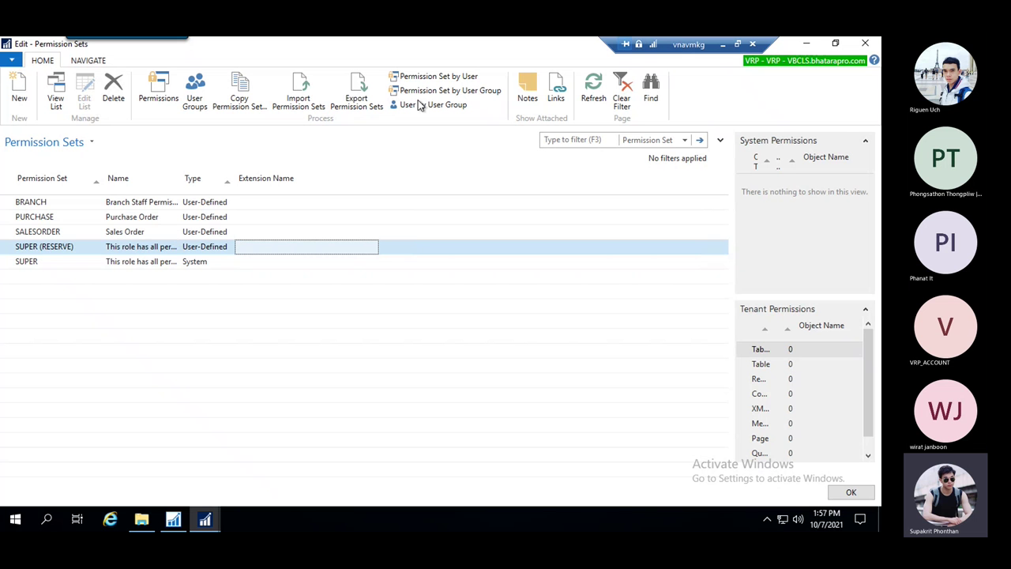
left_click(115, 232)
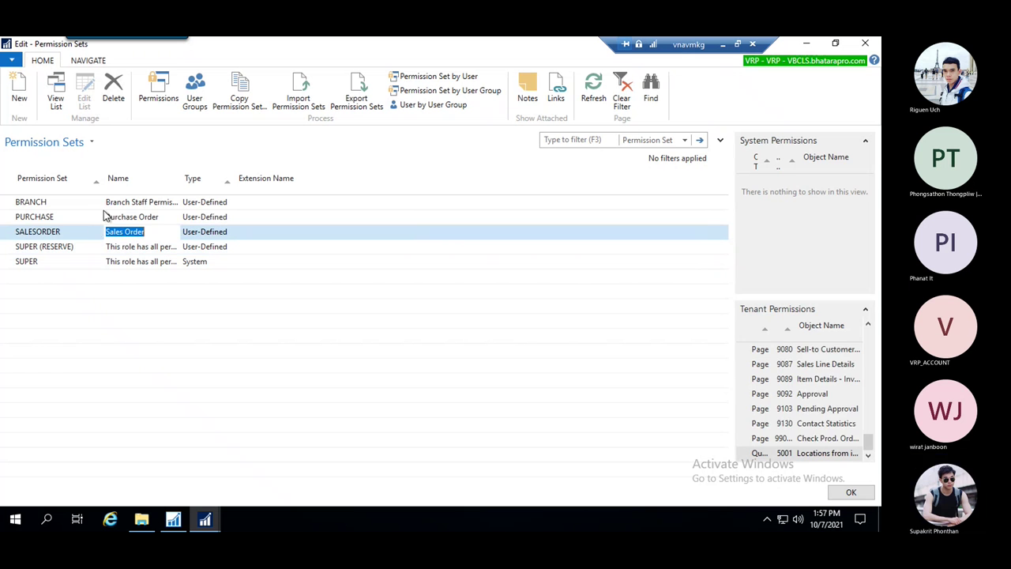
left_click(91, 216)
left_click(179, 217)
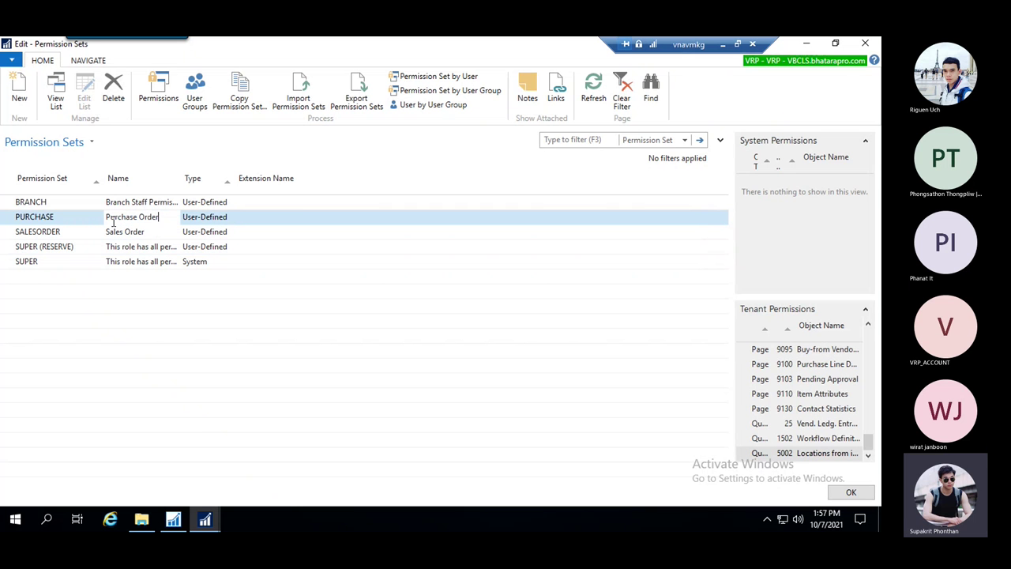
left_click(354, 98)
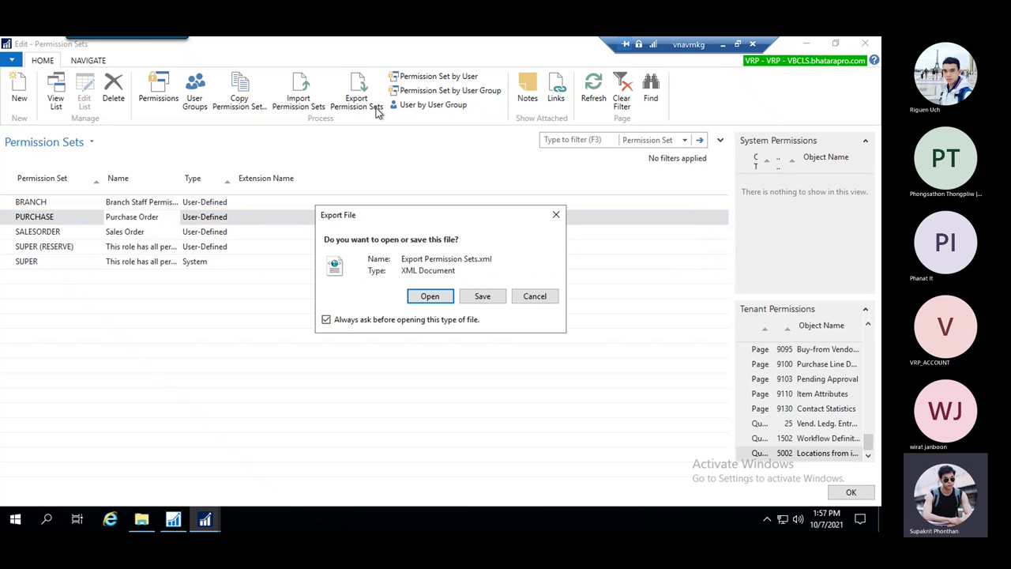
left_click(478, 296)
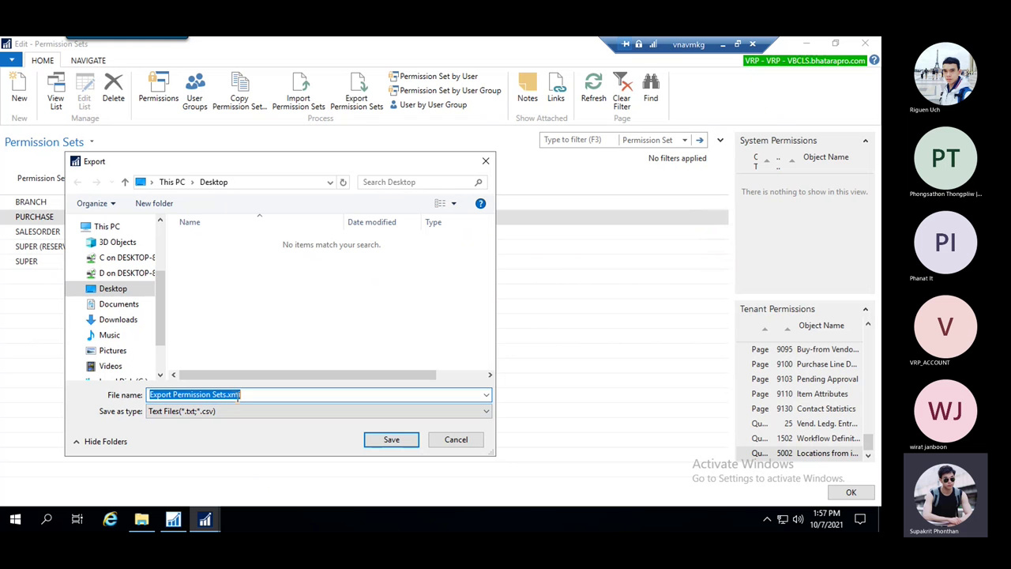
left_click(312, 300)
left_click(131, 291)
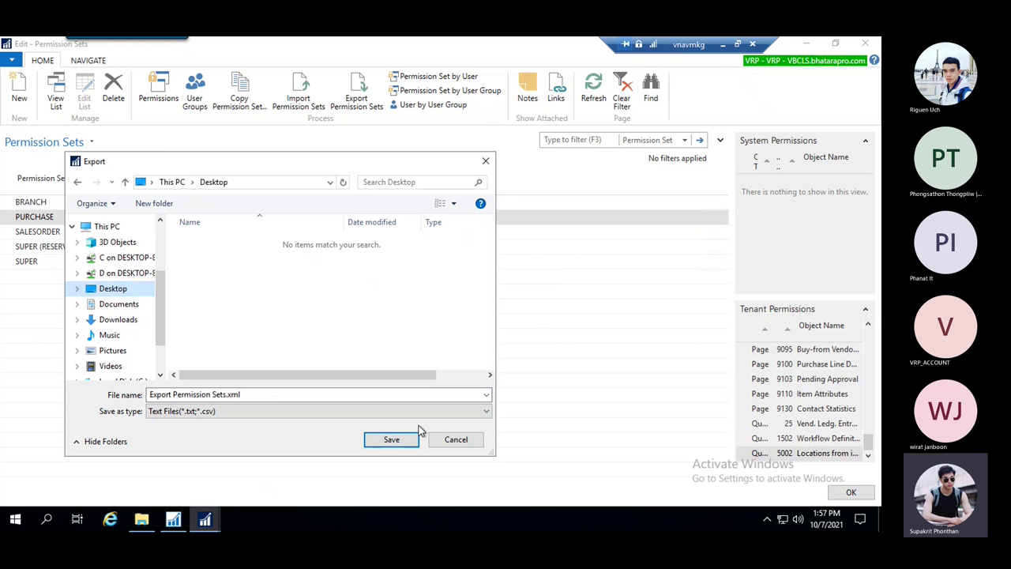
left_click(411, 439)
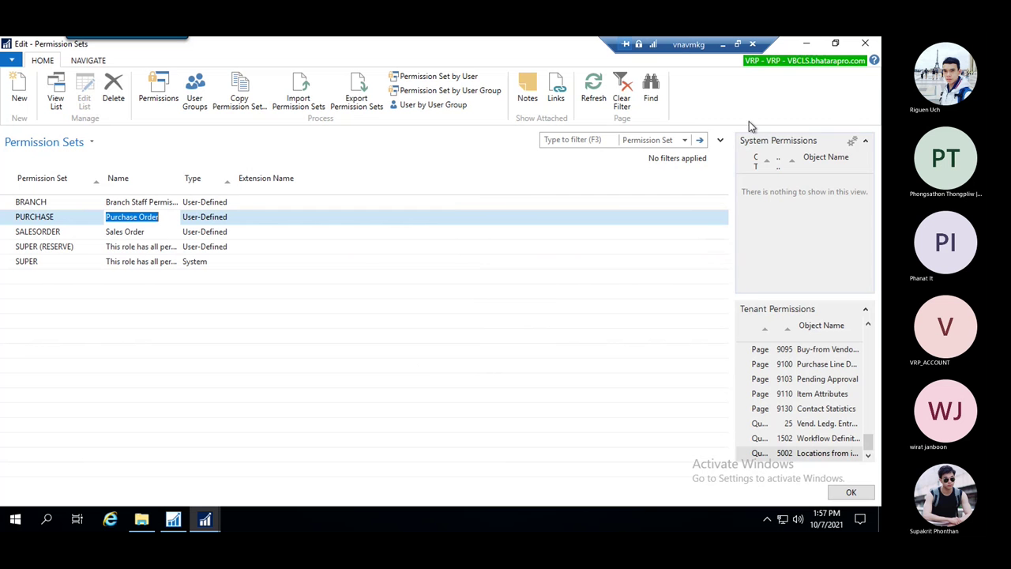
- Minimize the open windows and locate the exported Export Permission Sets.xml file on the desktop
left_click(806, 44)
left_click(805, 45)
left_click(805, 44)
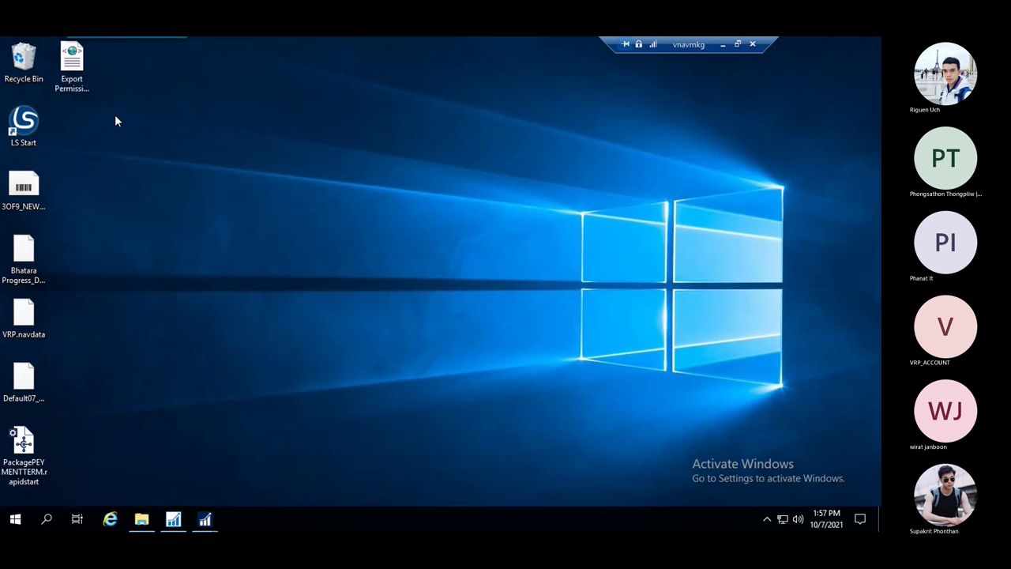
left_click(88, 74)
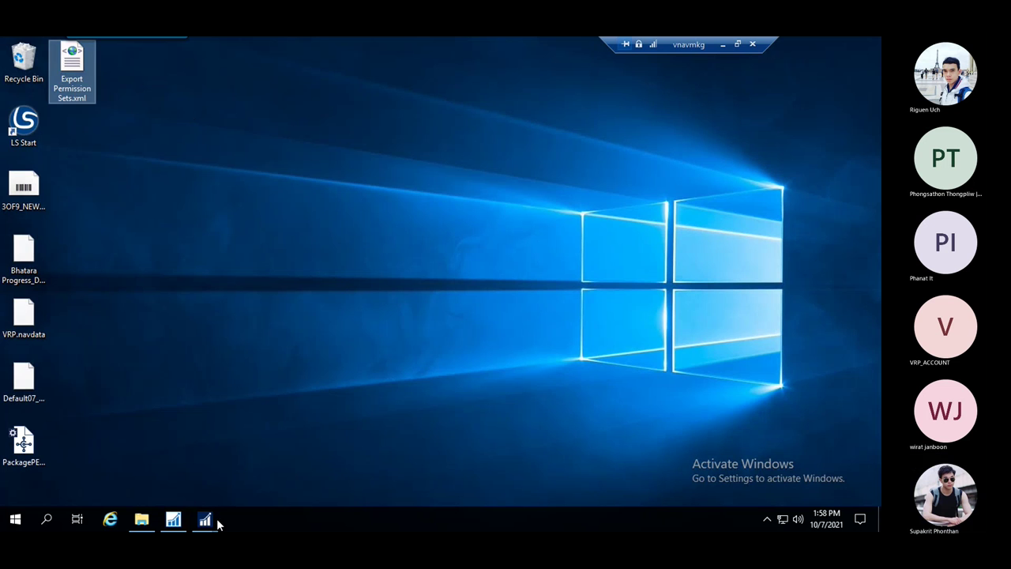
- Switch back to the permission sets list and try to import Export Permission Sets.xml from the desktop, using the XML file type
mouse_move(207, 521)
left_click(257, 470)
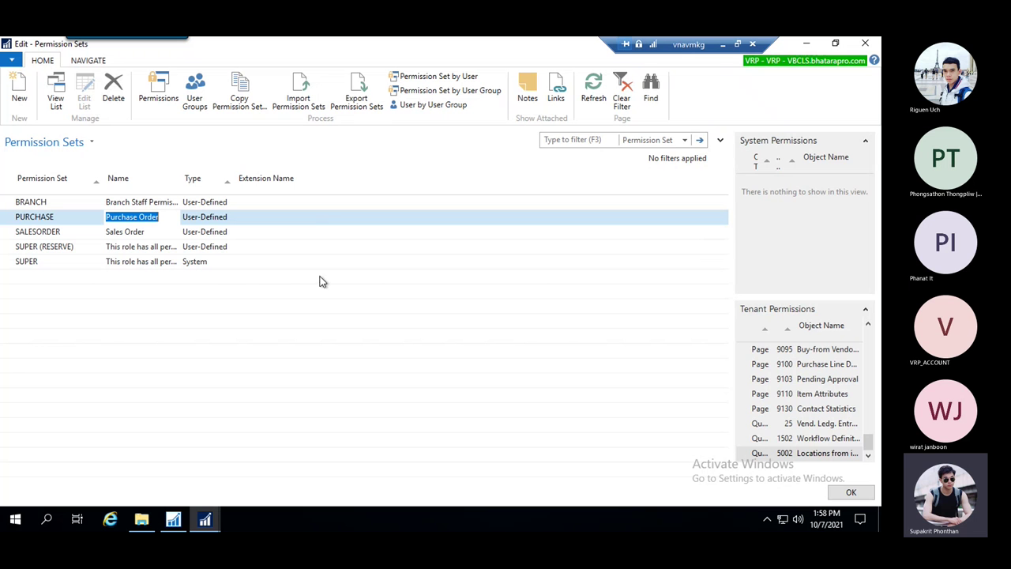
left_click(305, 96)
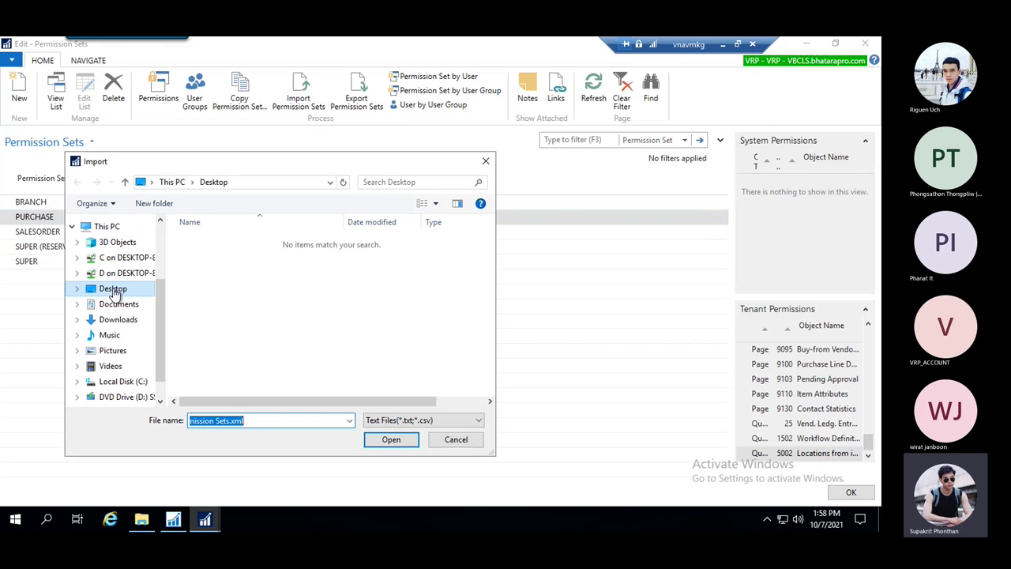
left_click(125, 291)
left_click(417, 421)
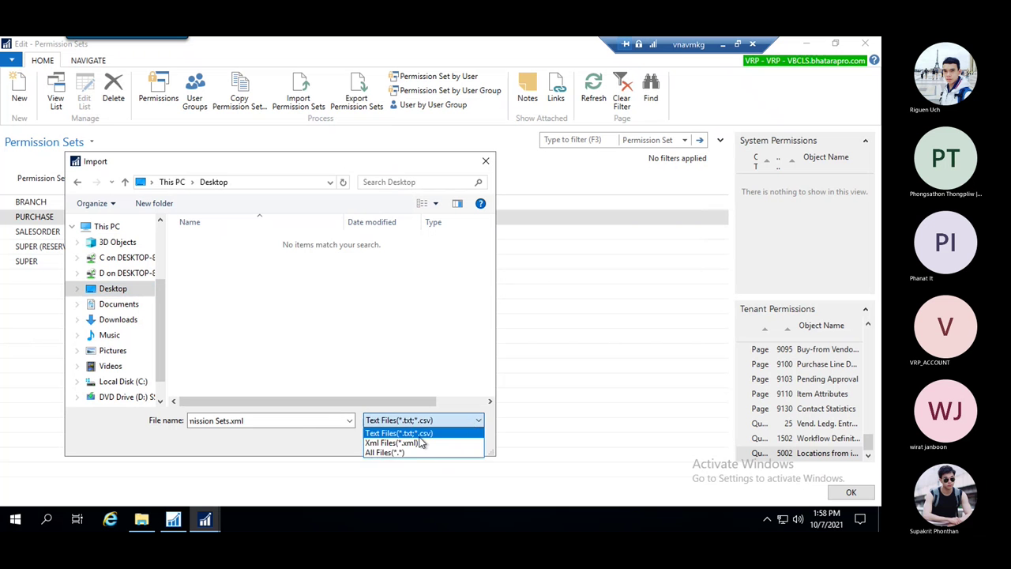
left_click(410, 445)
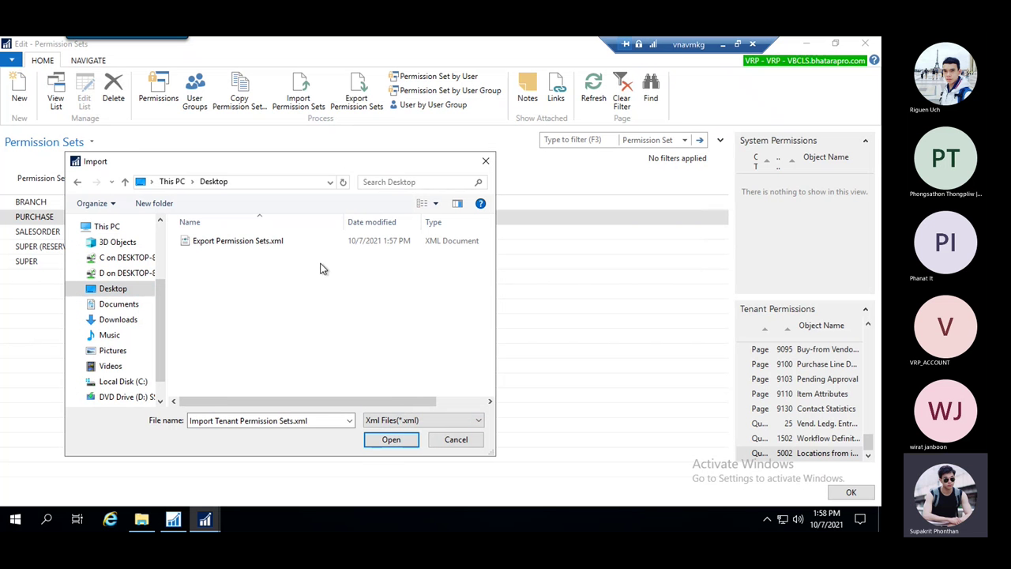
left_click(233, 242)
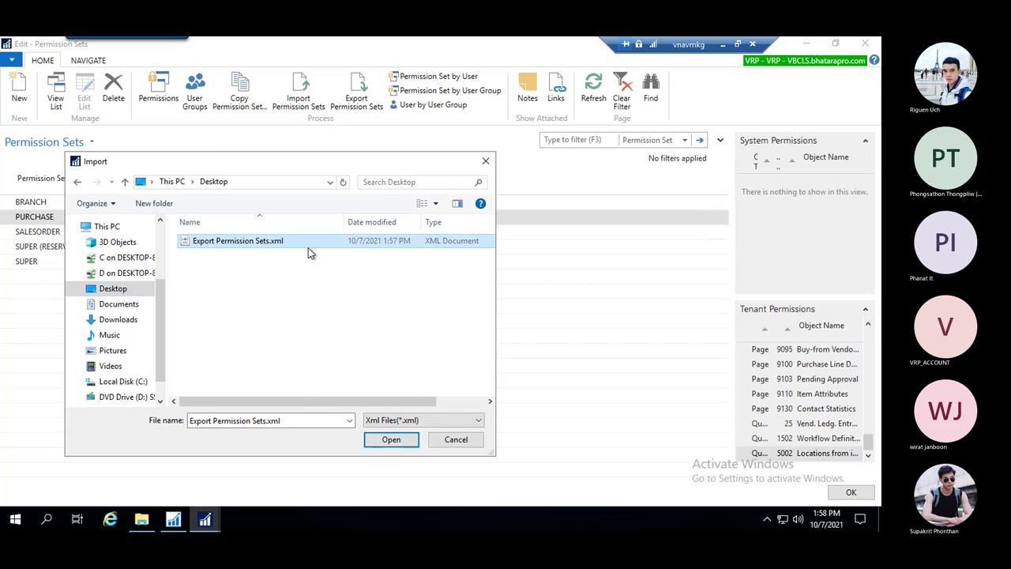
left_click(389, 440)
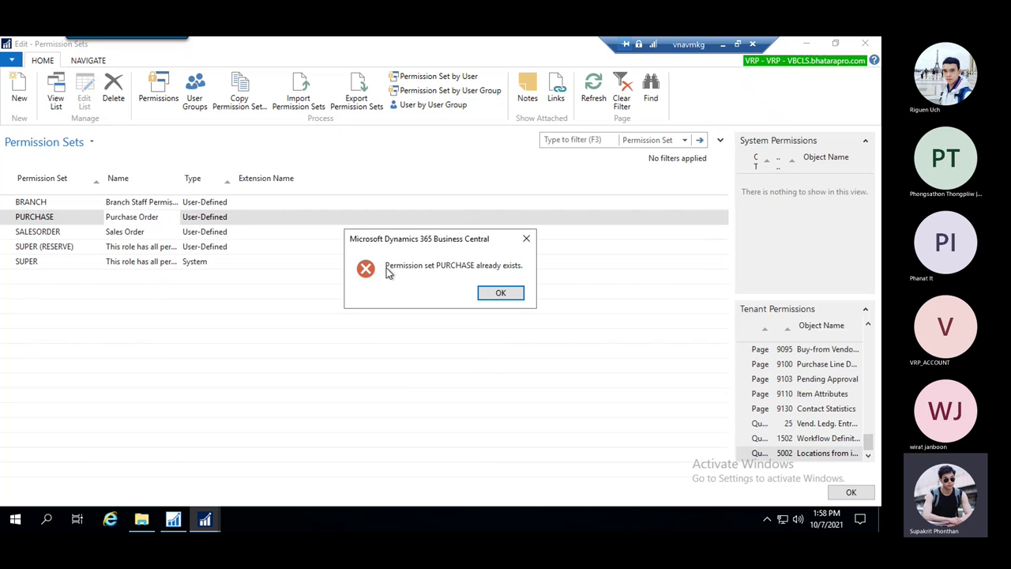
left_click(501, 293)
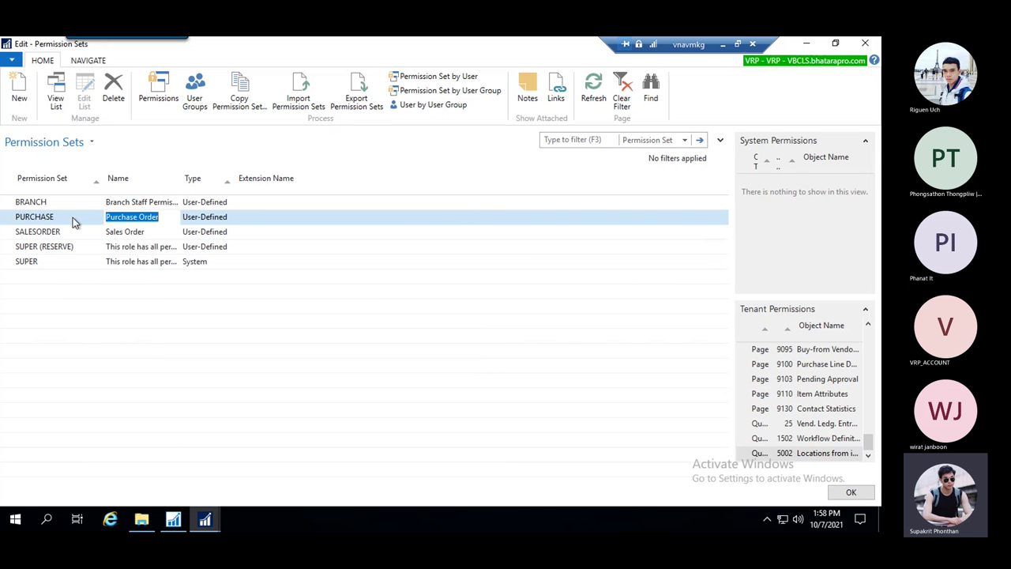
- Delete the PURCHASE permission set from the list
left_click(70, 217)
left_click(113, 89)
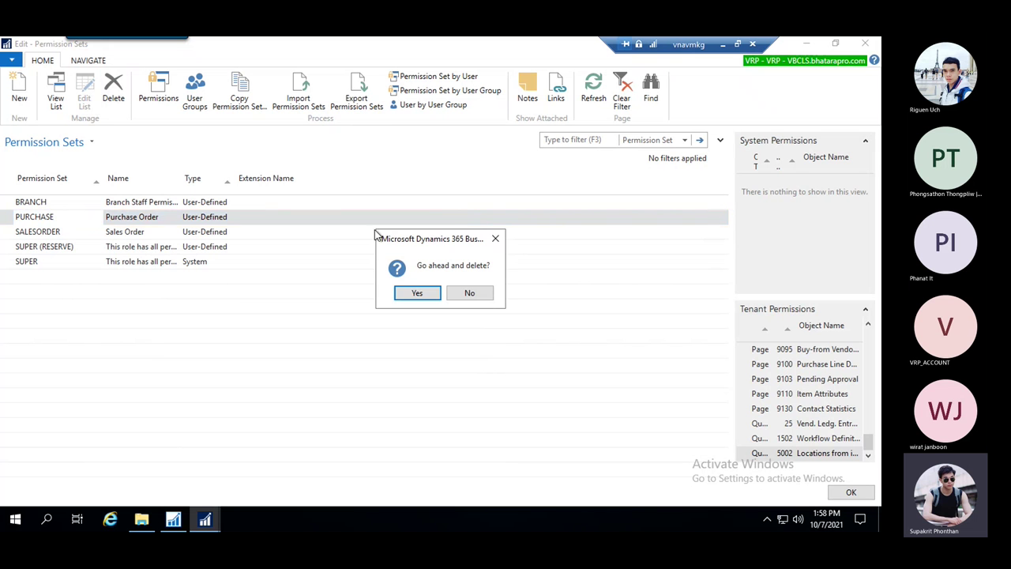
left_click(417, 293)
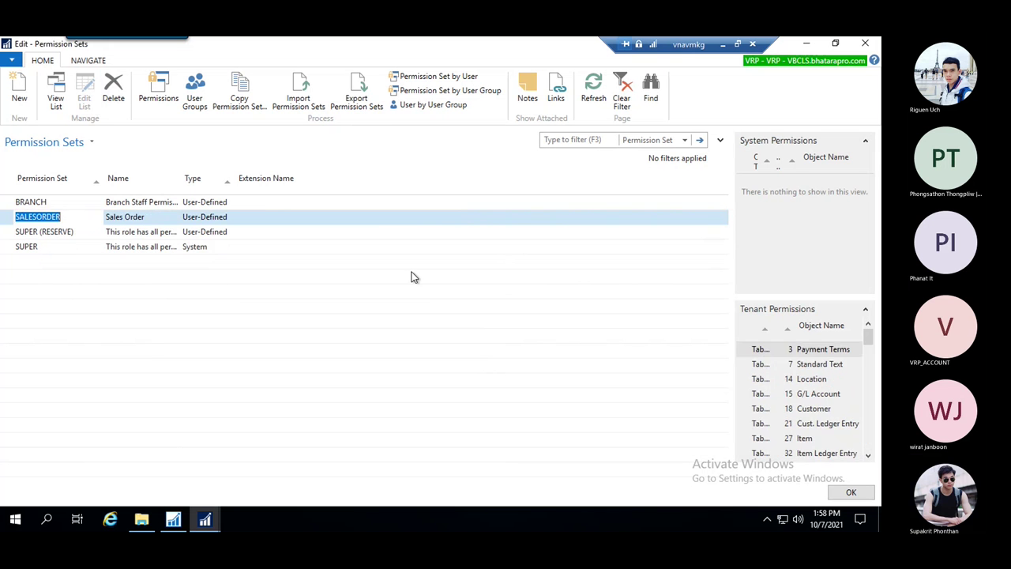
- Import the Export Permission Sets.xml file from the desktop, filtering the files by the XML type
left_click(312, 102)
left_click(422, 420)
left_click(395, 439)
left_click(237, 241)
left_click(391, 439)
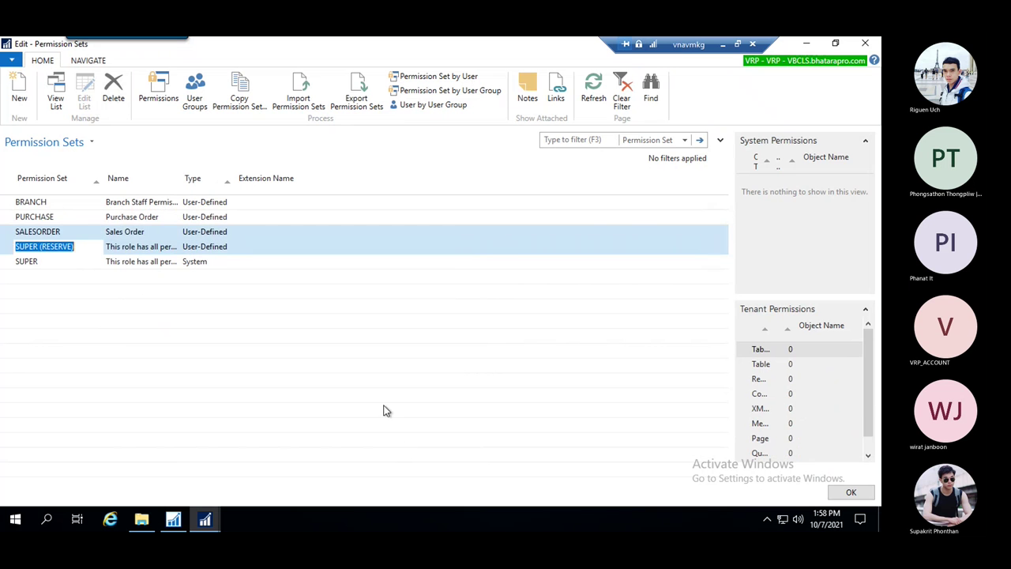
- Select the imported PURCHASE permission set and check its tenant permissions
left_click(99, 221)
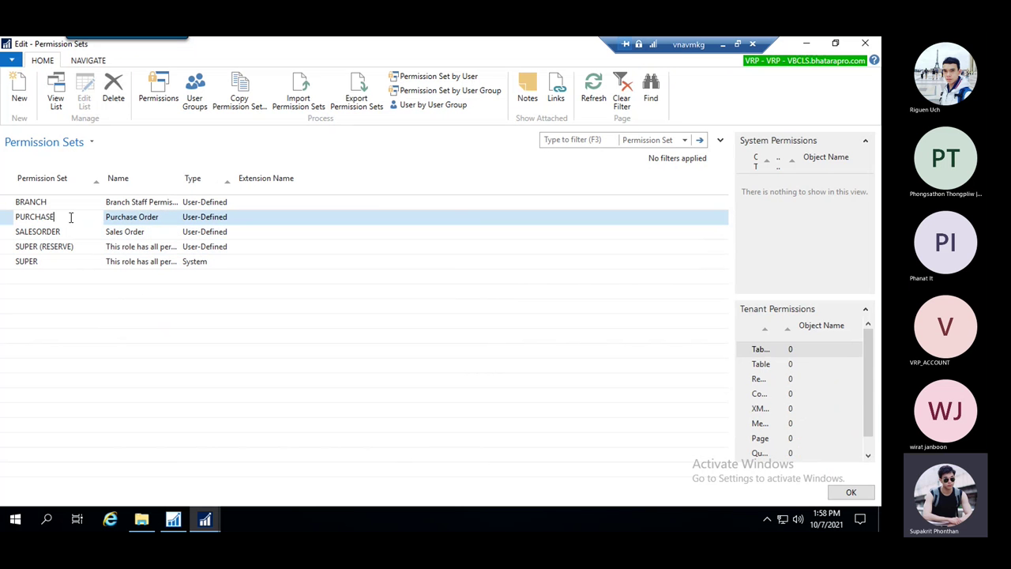
left_click(244, 222)
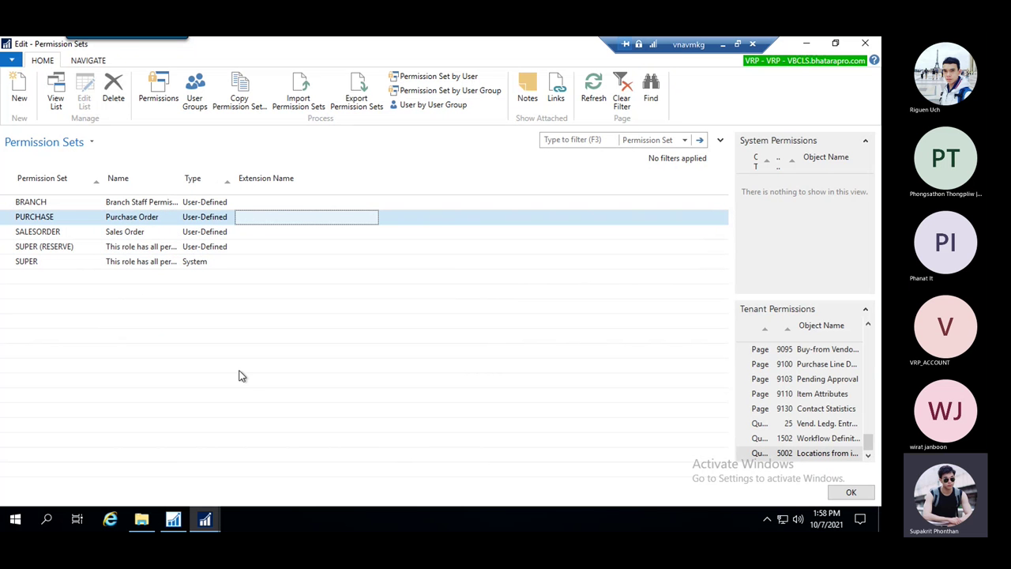
left_click(57, 231)
left_click(55, 221)
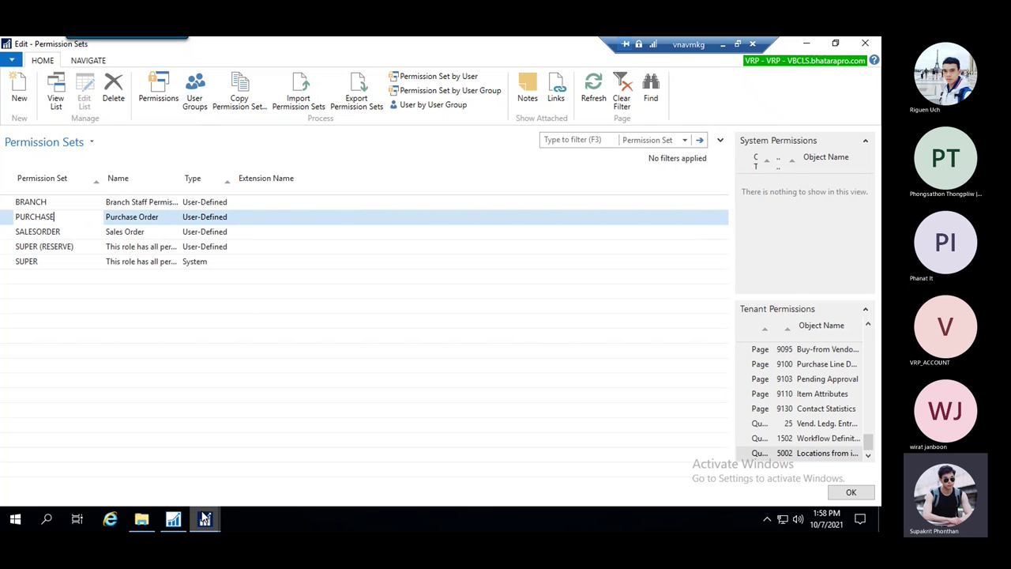
left_click(251, 235)
left_click(253, 219)
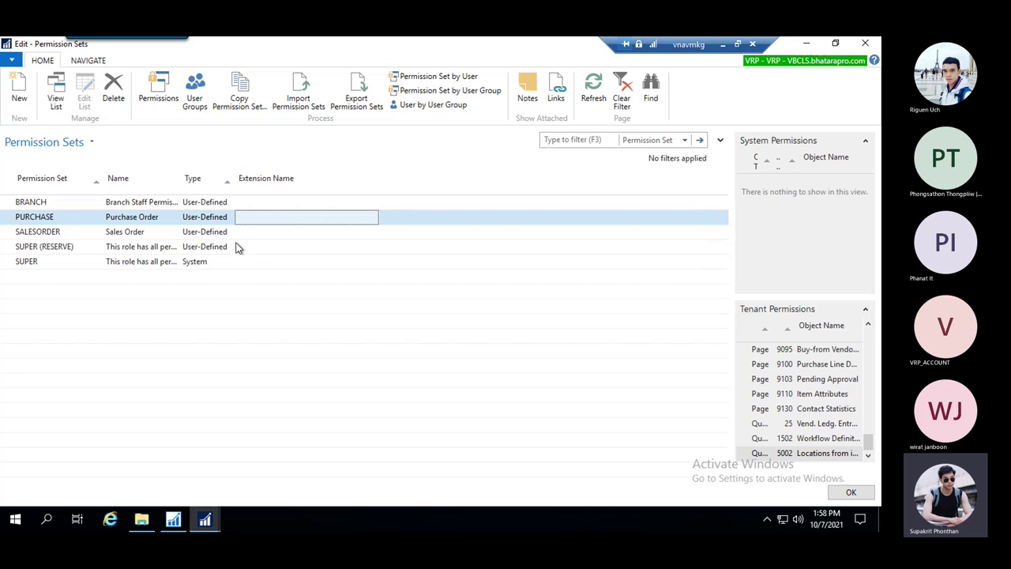
- Open the user groups and add a new group with the code PURCHASE2
left_click(195, 91)
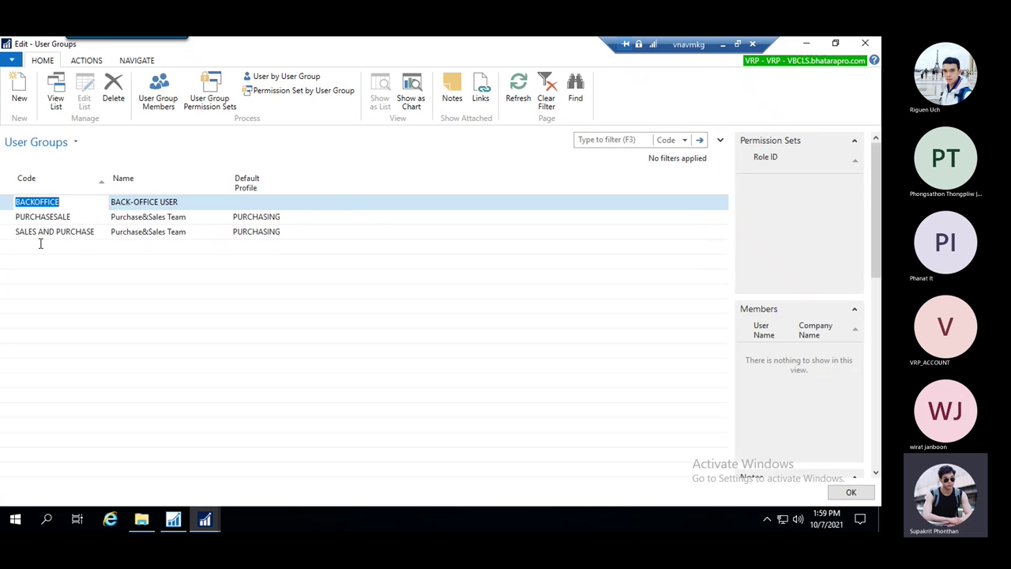
left_click(42, 246)
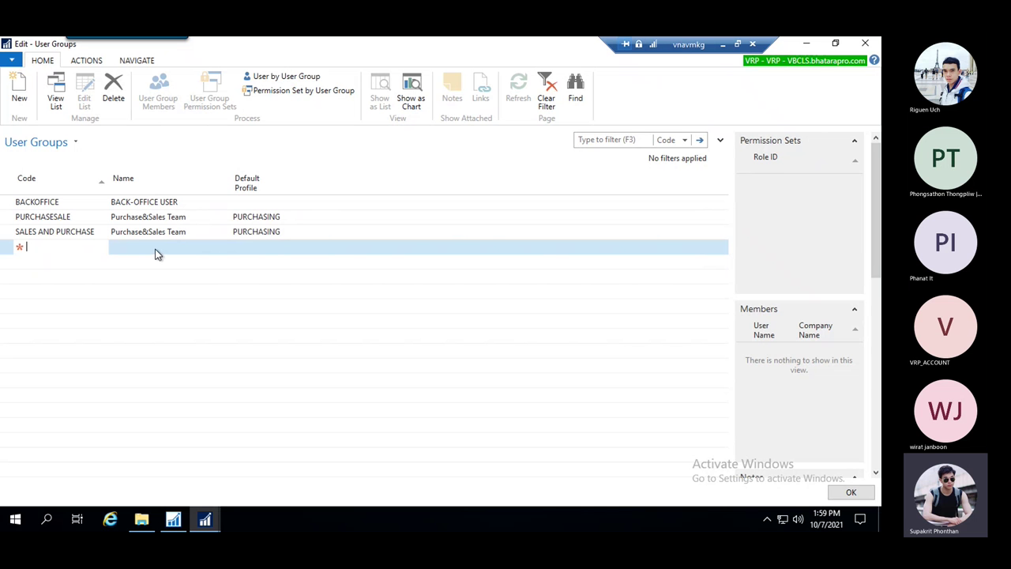
left_click(183, 252)
key("F8")
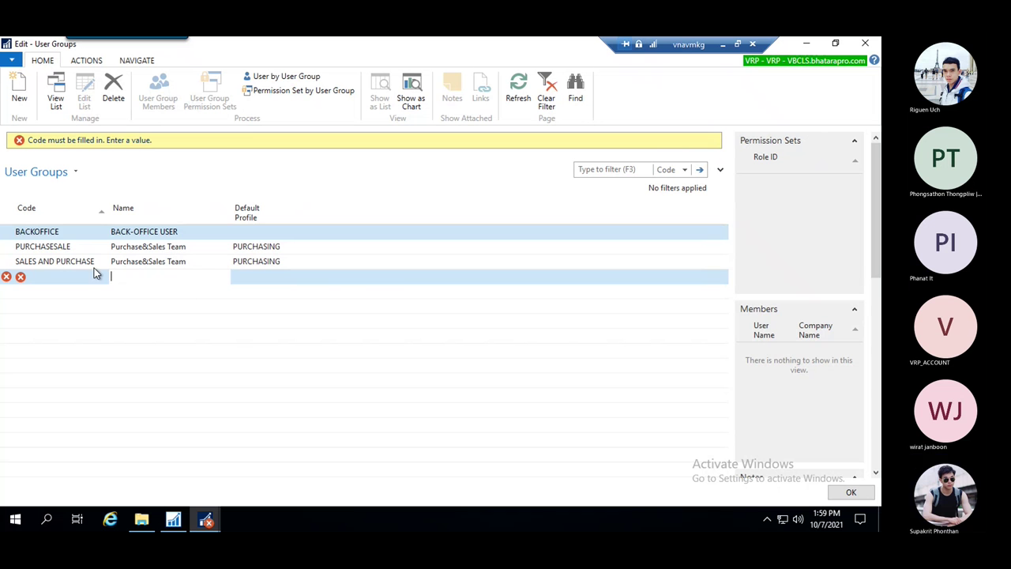
left_click(70, 277)
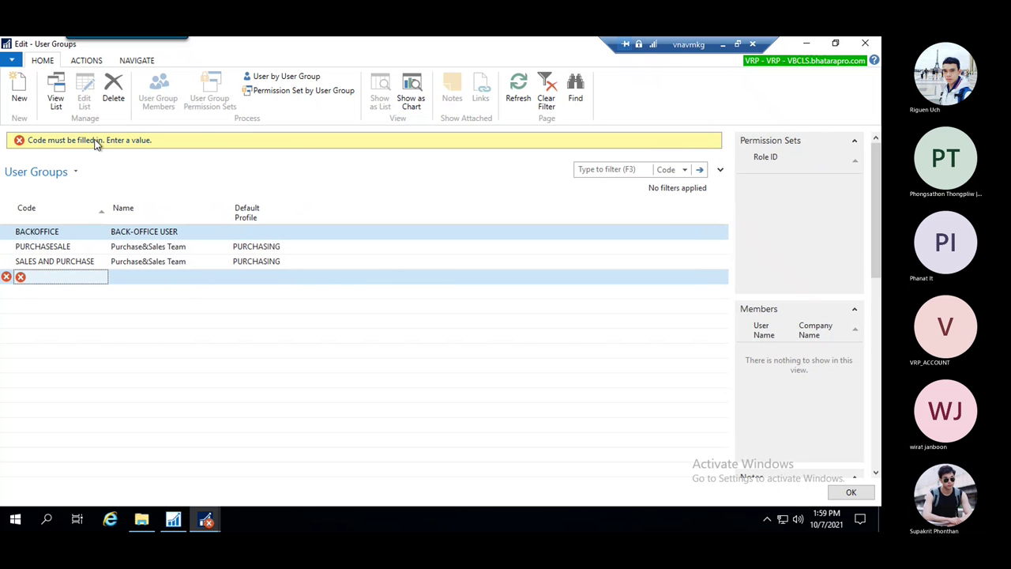
left_click(62, 276)
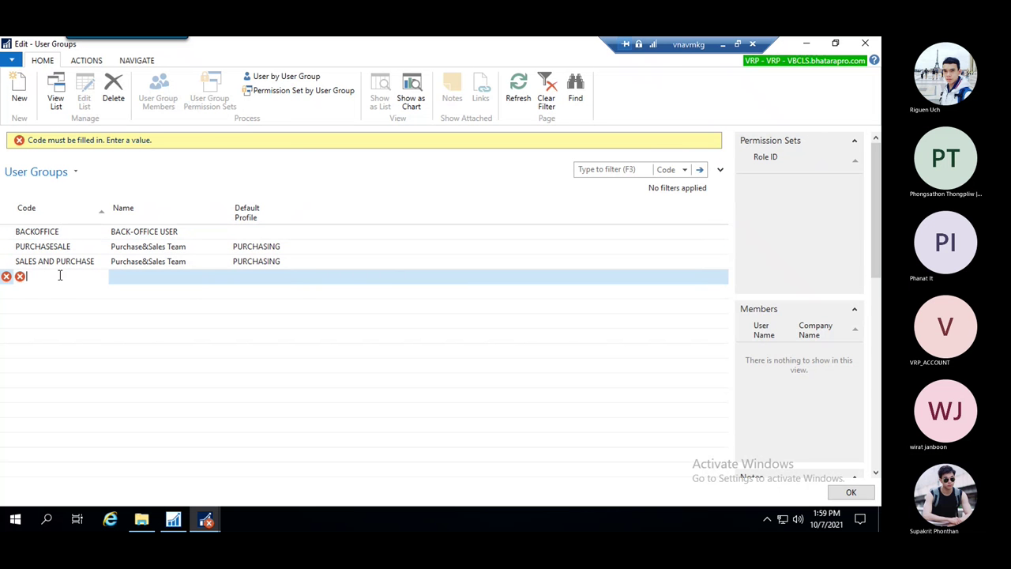
type("P")
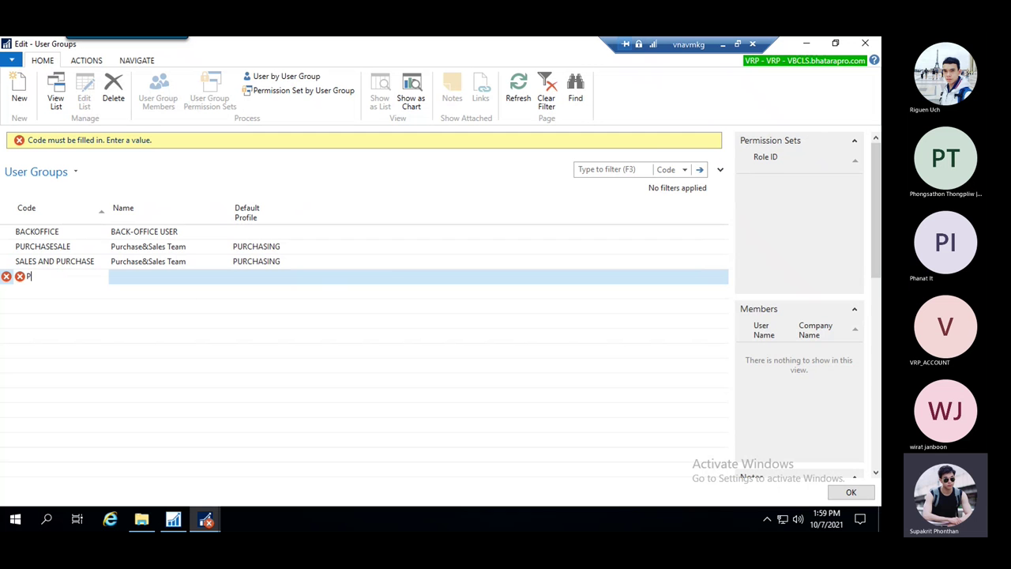
type("URCHASE")
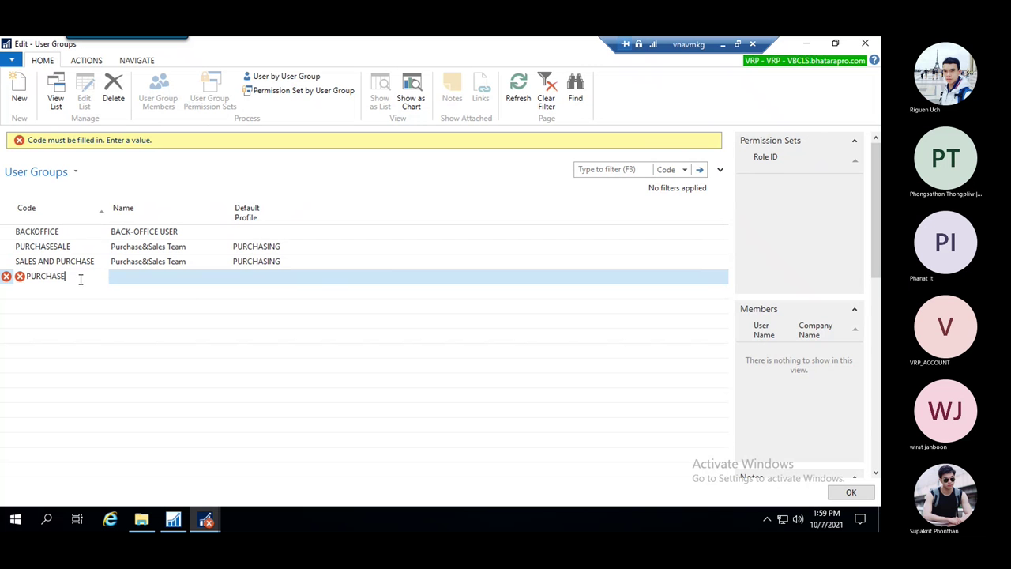
type("2")
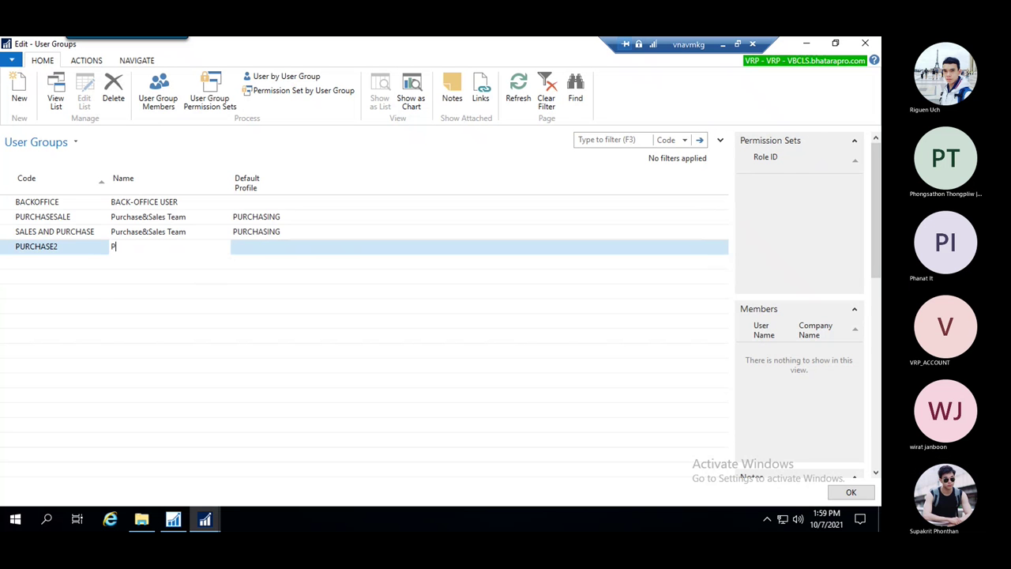
- Name the PURCHASE2 group Purchase Oder and set its default profile to PURCHASING
type("Purchase Oder")
left_click(277, 248)
left_click(278, 248)
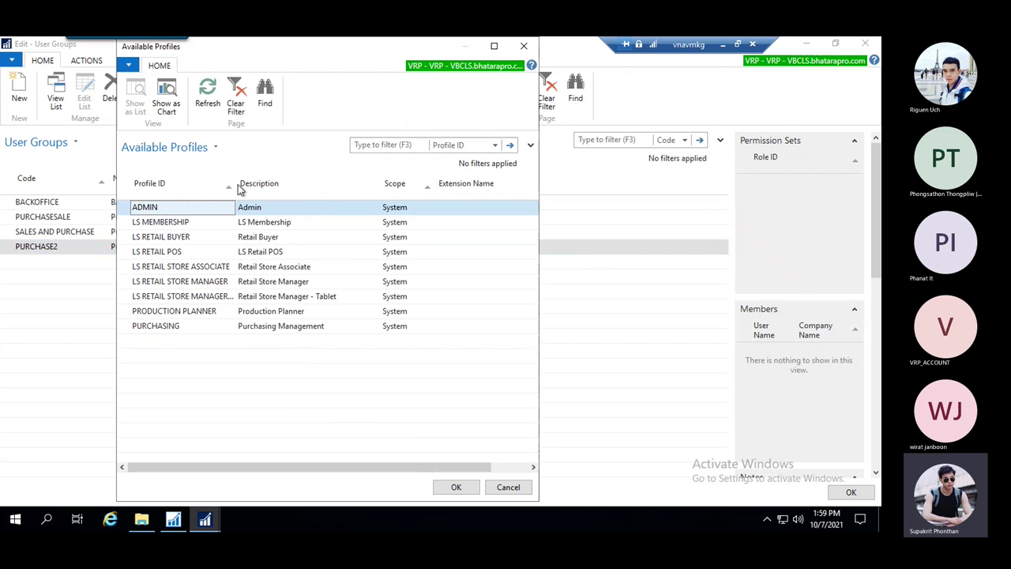
left_click(183, 327)
left_click(455, 488)
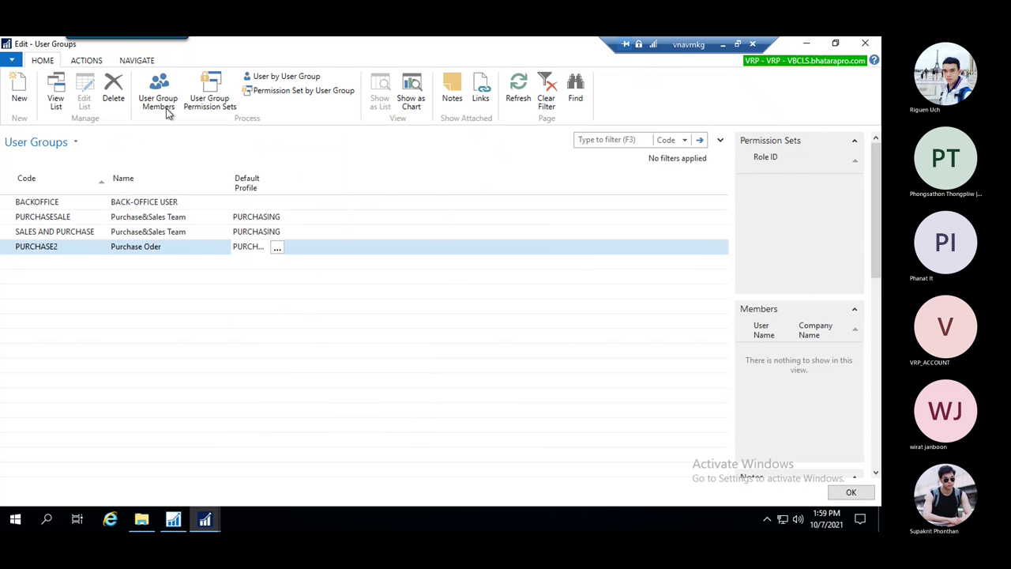
- Assign the PURCHASE permission set to the PURCHASE2 user group and return to the user groups list
left_click(208, 94)
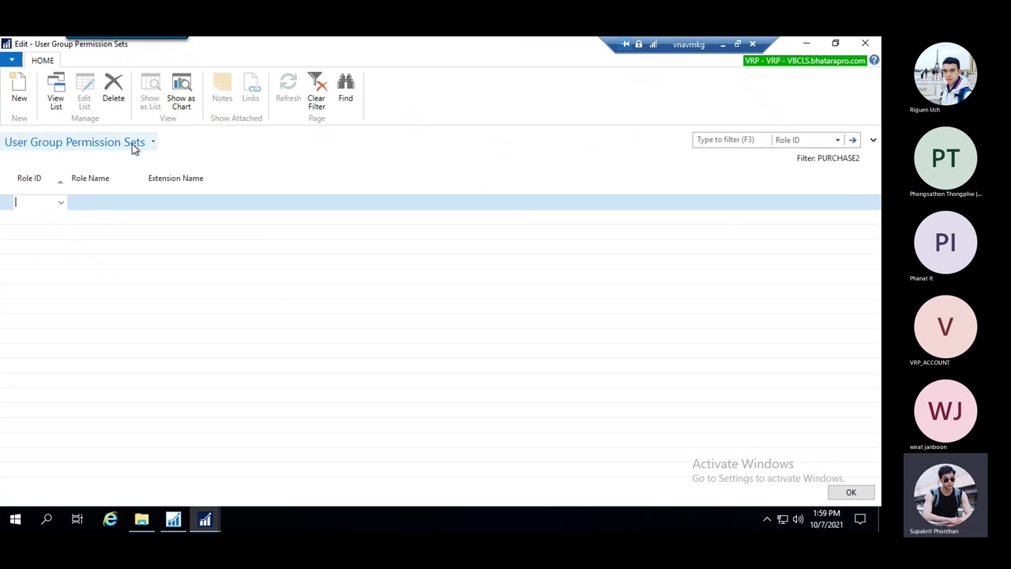
left_click(65, 207)
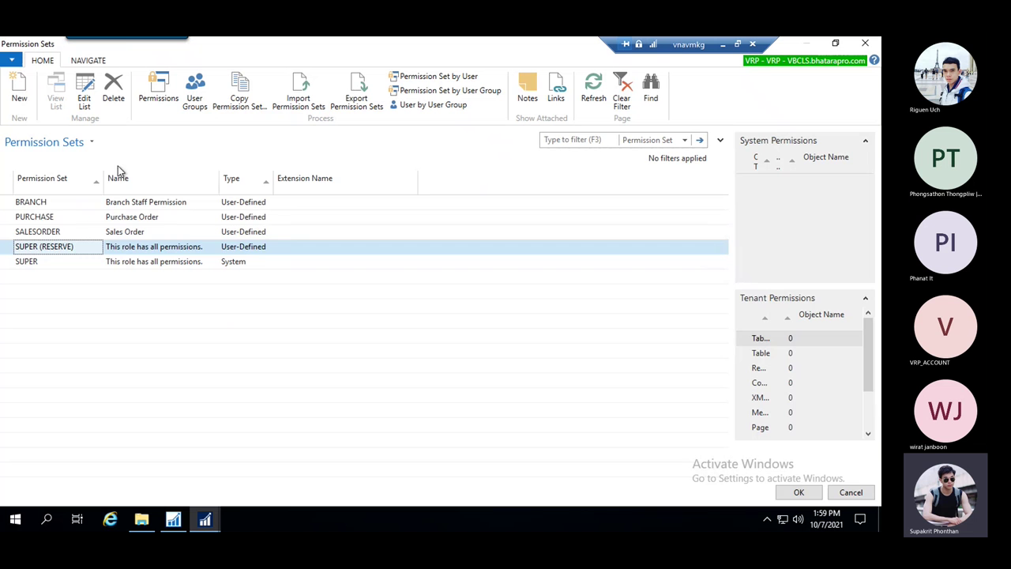
left_click(51, 224)
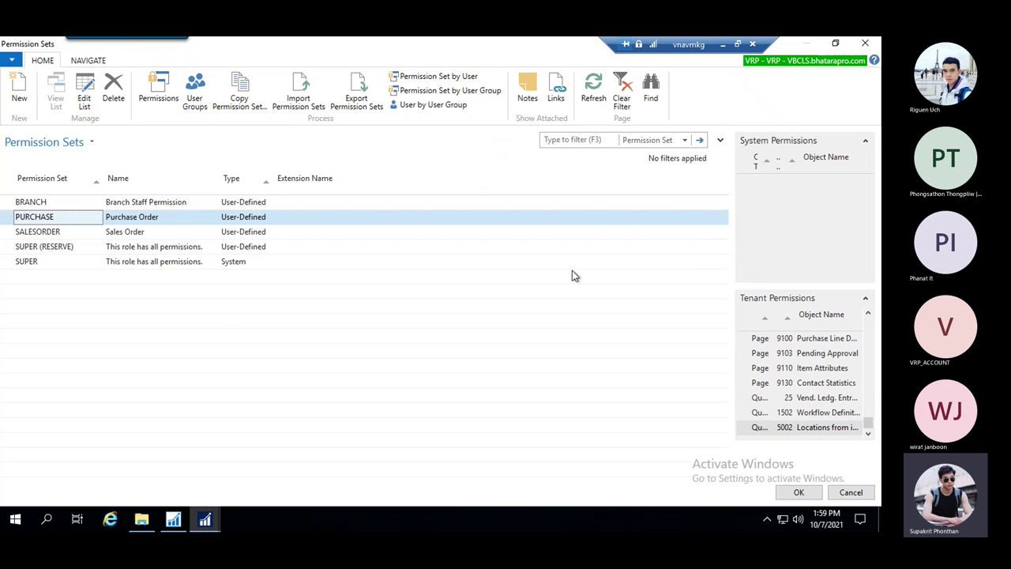
left_click(796, 493)
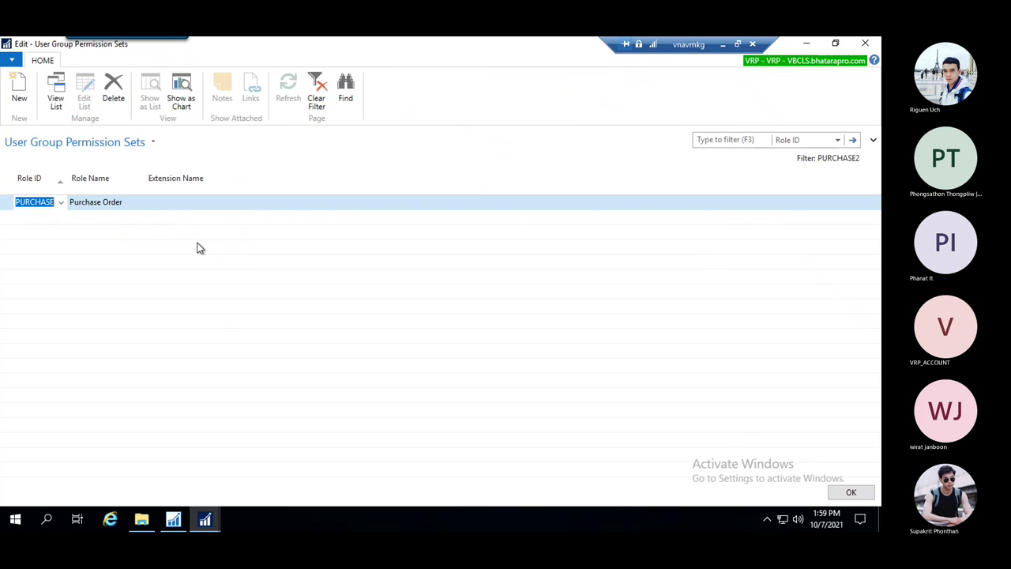
left_click(850, 493)
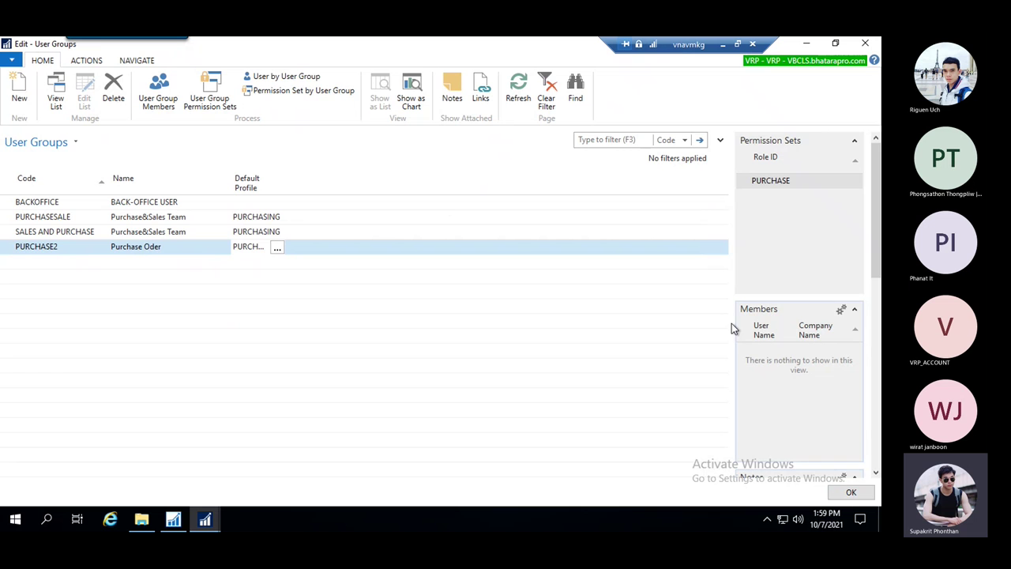
- Add the first seven listed users as members of the PURCHASE2 group for company VRP and return to the user groups
left_click(157, 99)
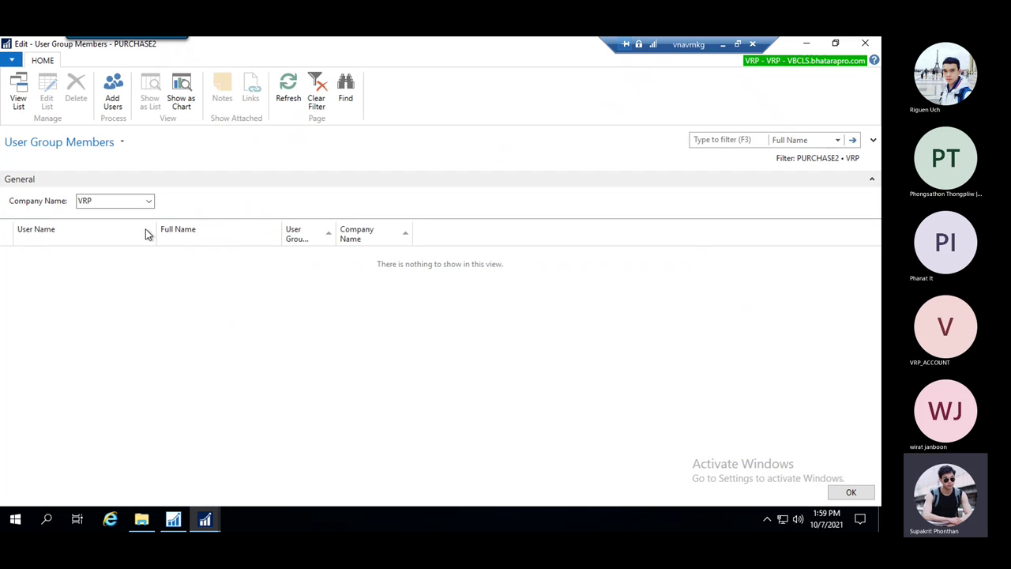
left_click(150, 200)
left_click(150, 200)
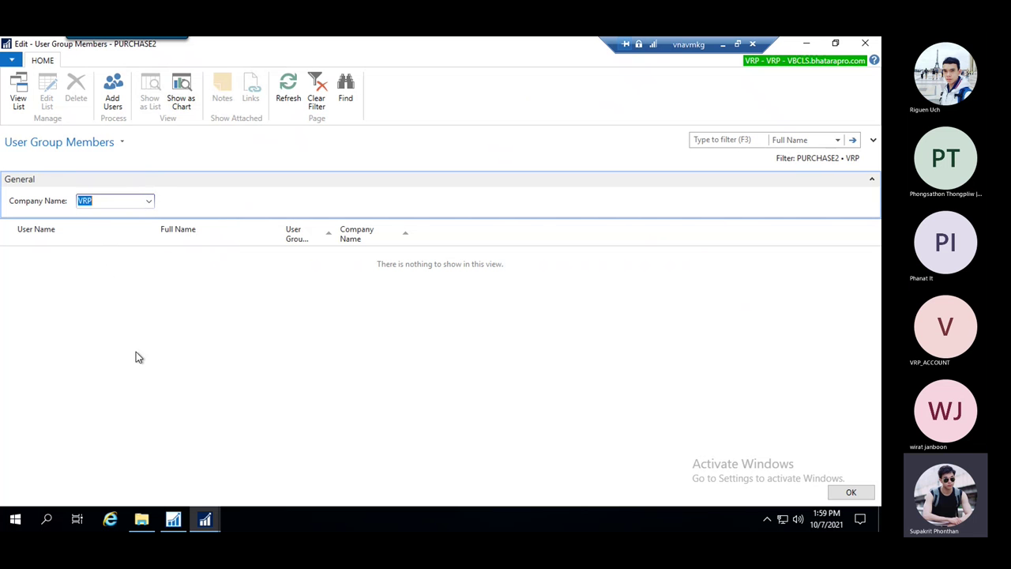
left_click(112, 91)
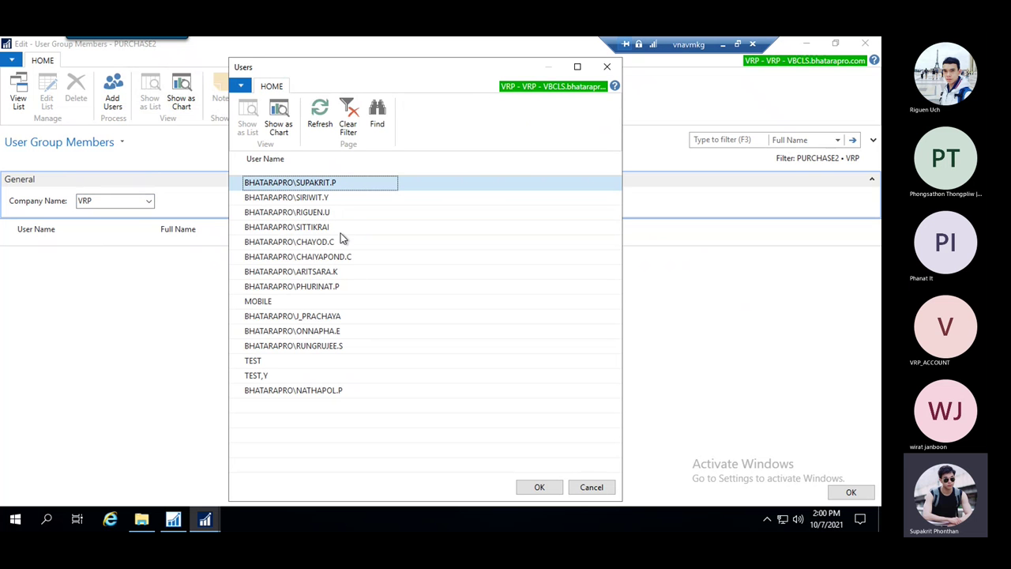
left_click(340, 276, "shift")
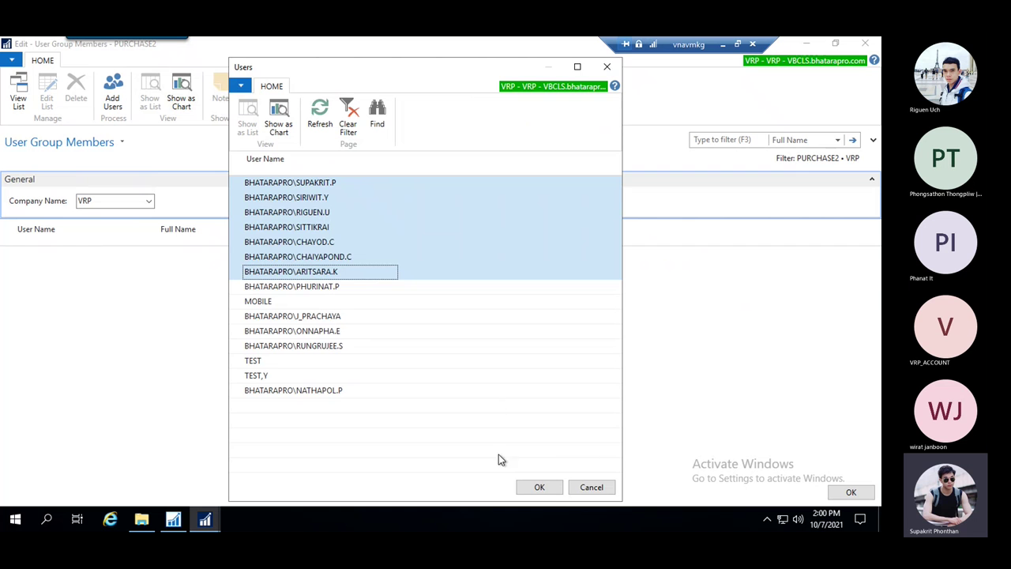
left_click(549, 487)
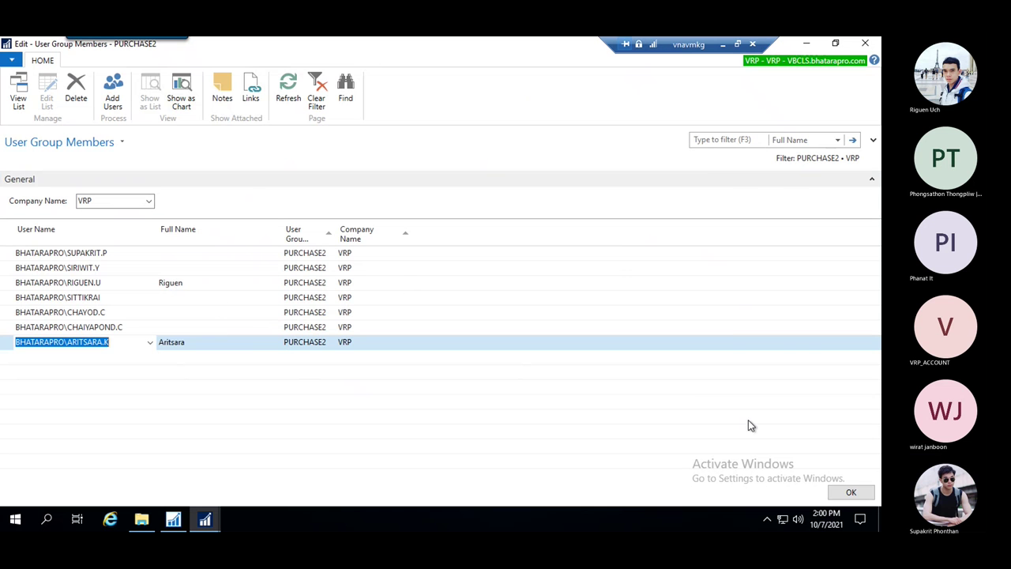
left_click(852, 492)
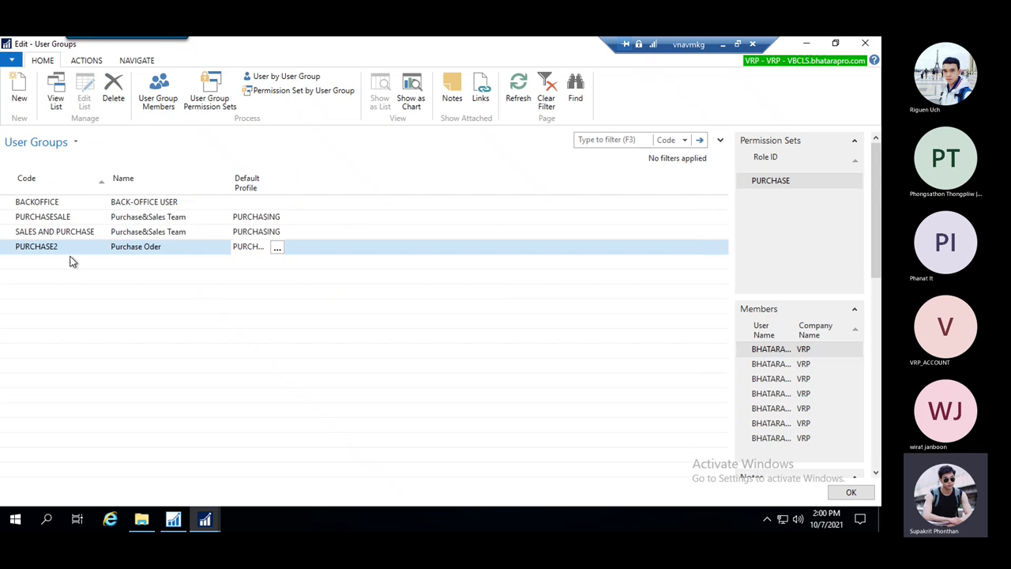
- Close the user groups and search for the Users page under Administration/IT Administration/General, opening its list
key("Escape")
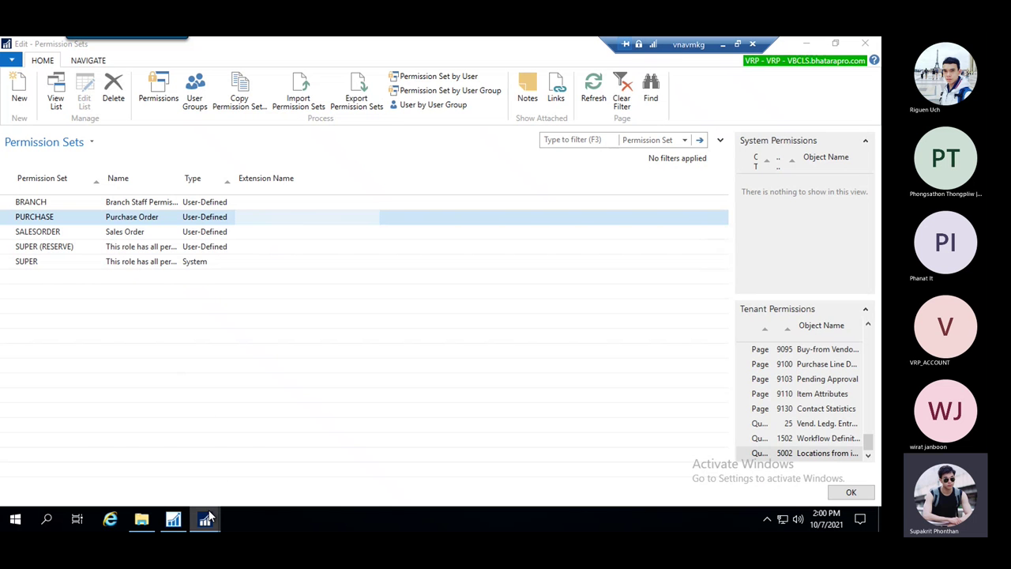
mouse_move(204, 519)
left_click(136, 463)
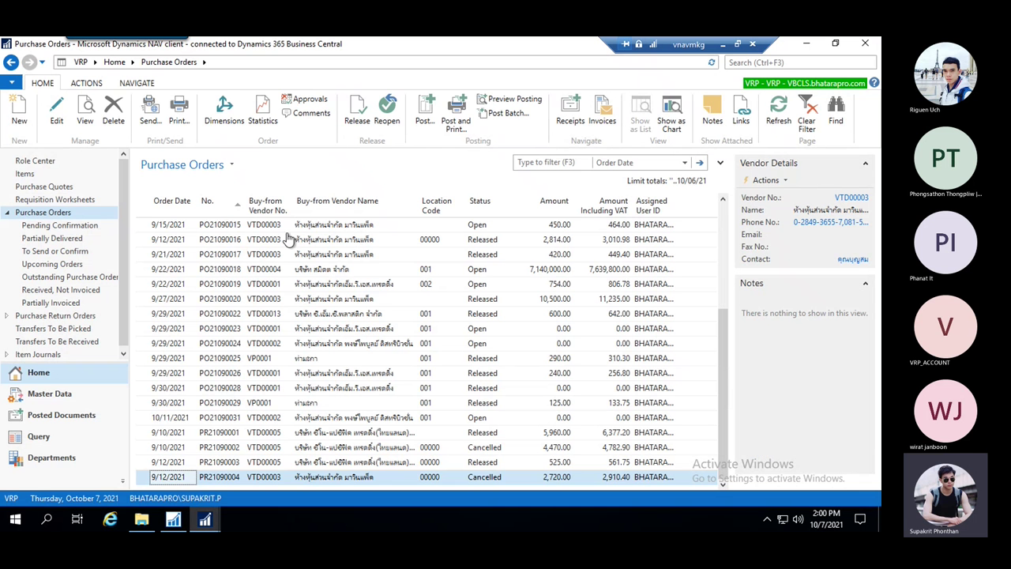
left_click(760, 63)
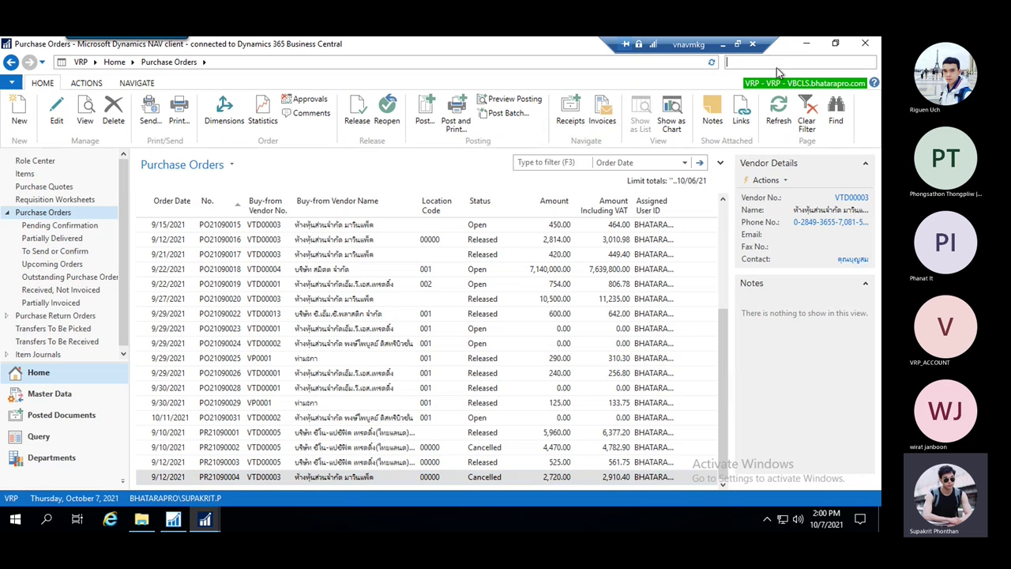
type("pu")
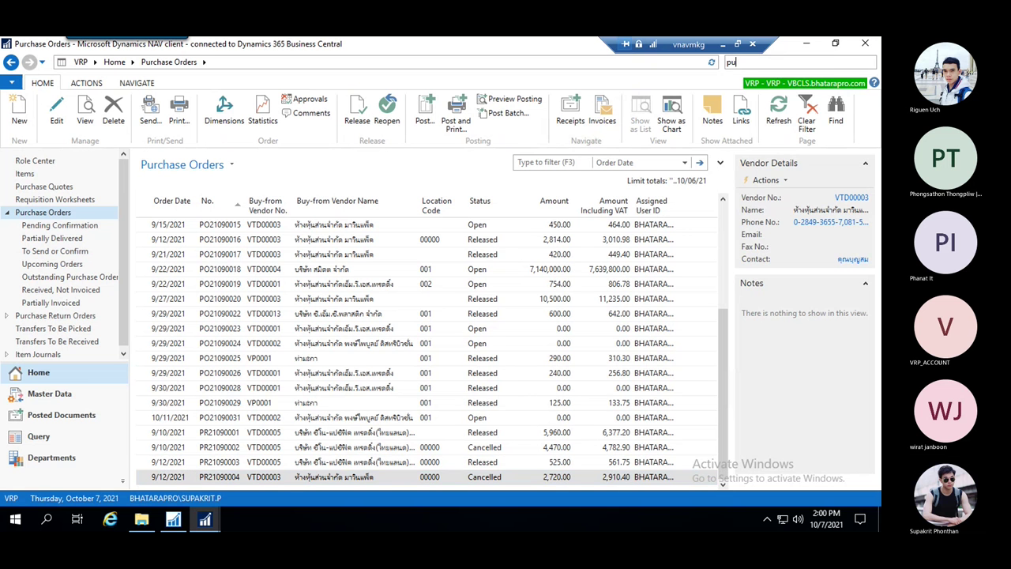
key("BackSpace")
key("BackSpace")
type("users")
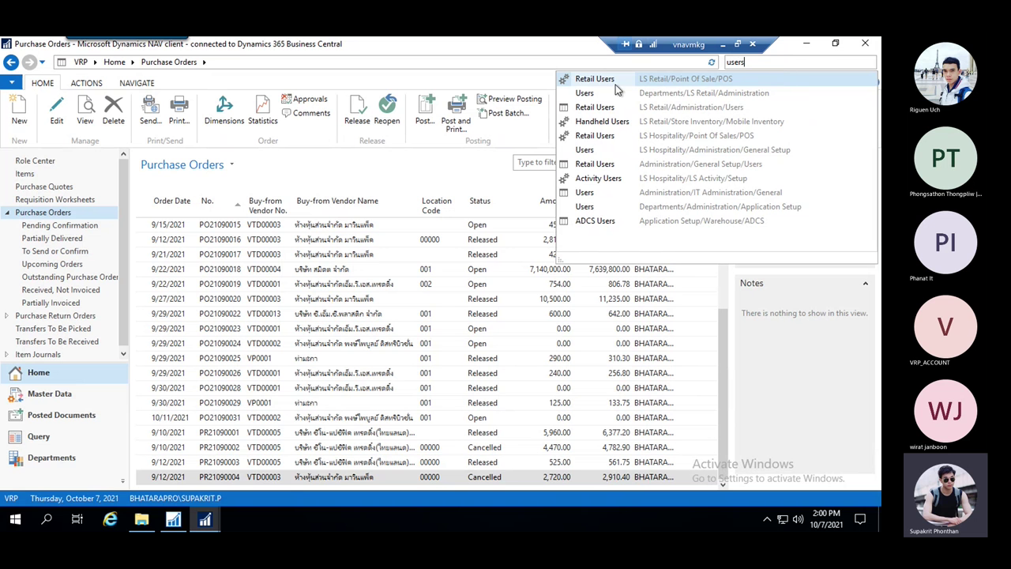
left_click(592, 193)
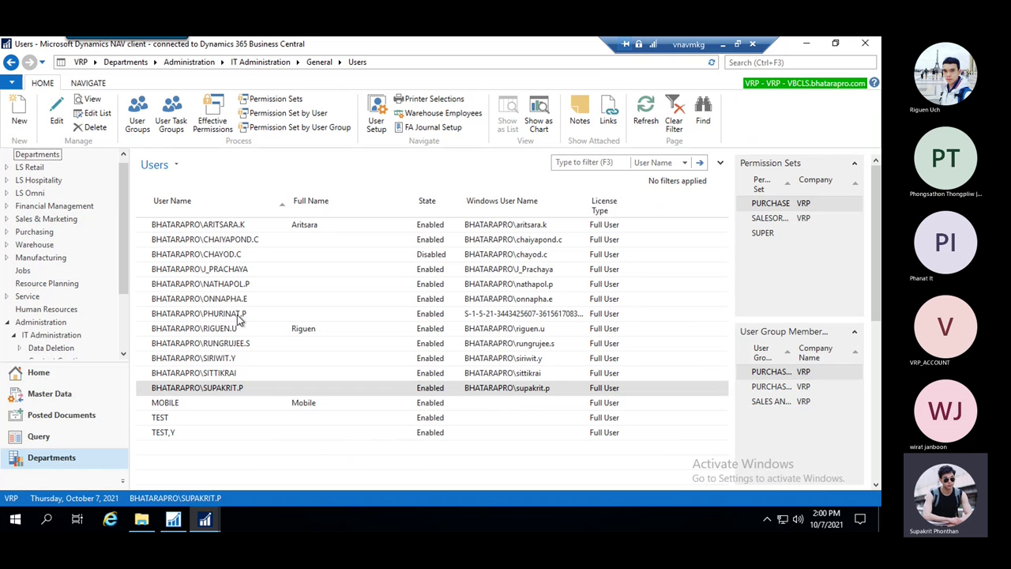
- Open the first listed user's card for editing and review the company assigned to its PURCHASE permission set
left_click(223, 226)
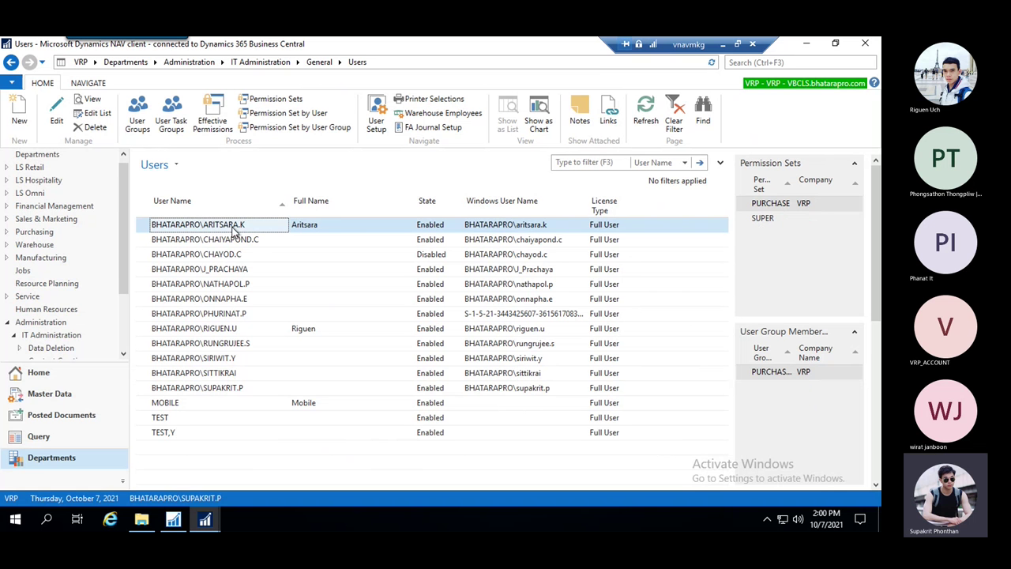
left_click(54, 123)
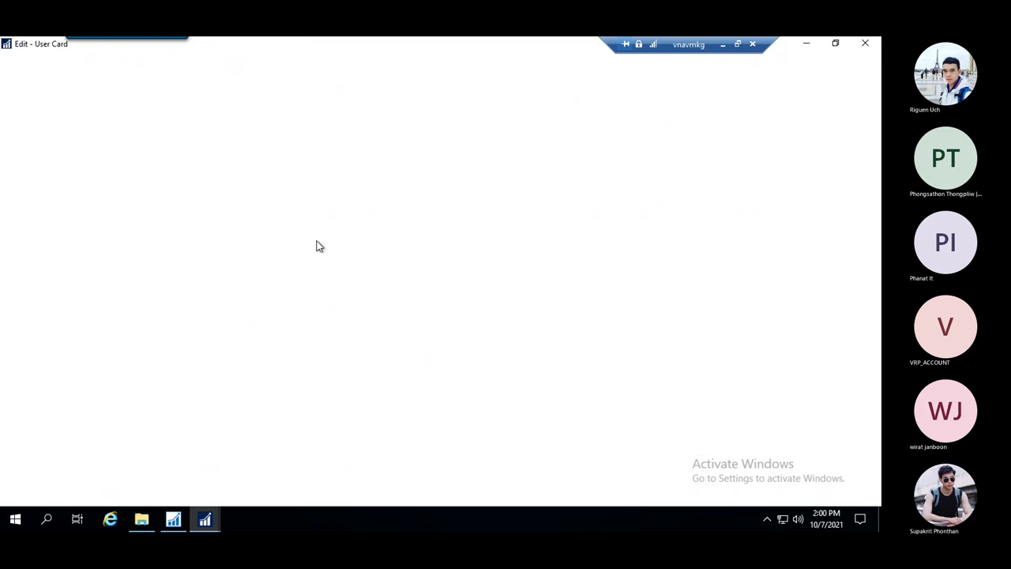
scroll(360, 272, "down", 2)
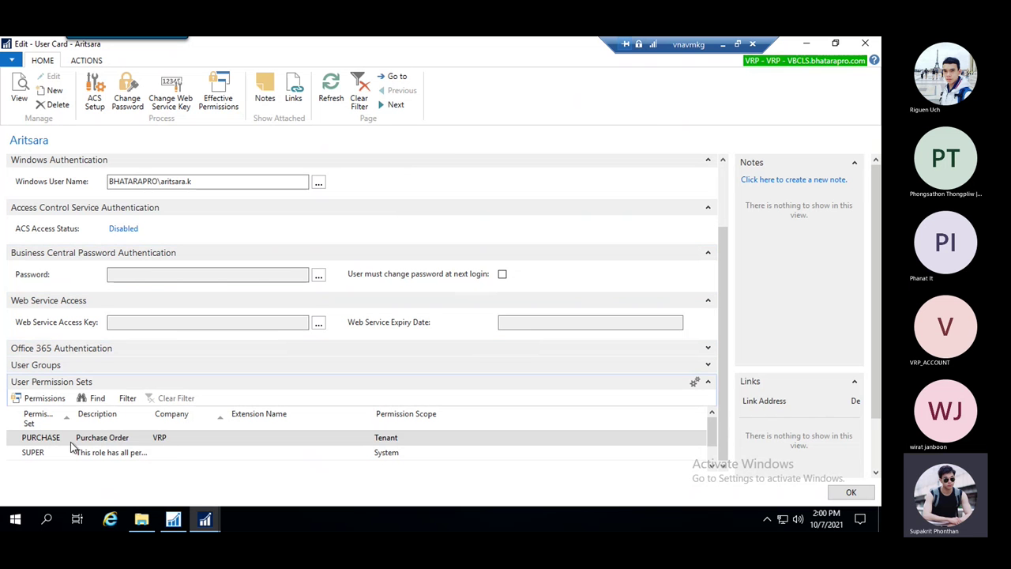
left_click(186, 440)
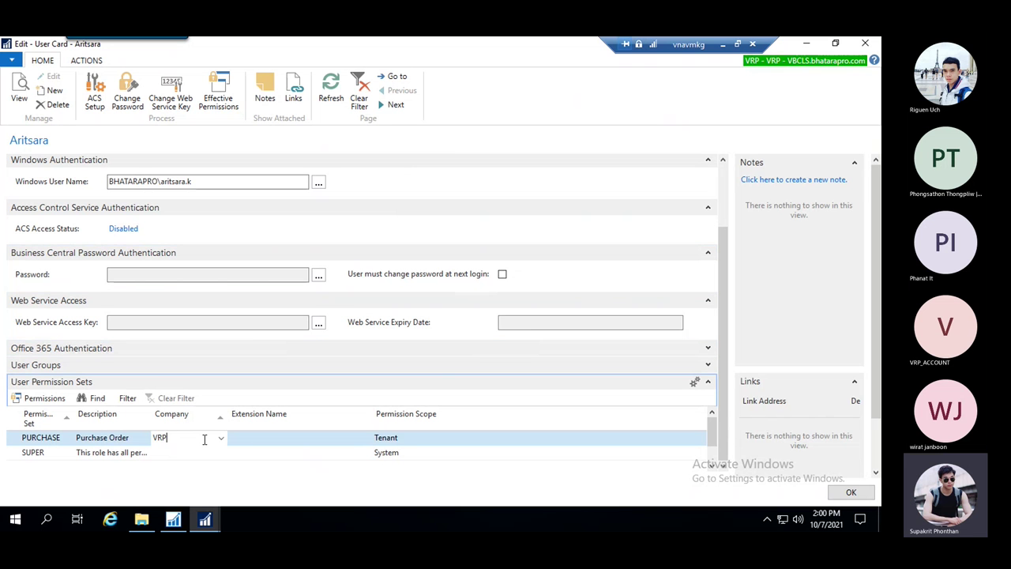
left_click(254, 440)
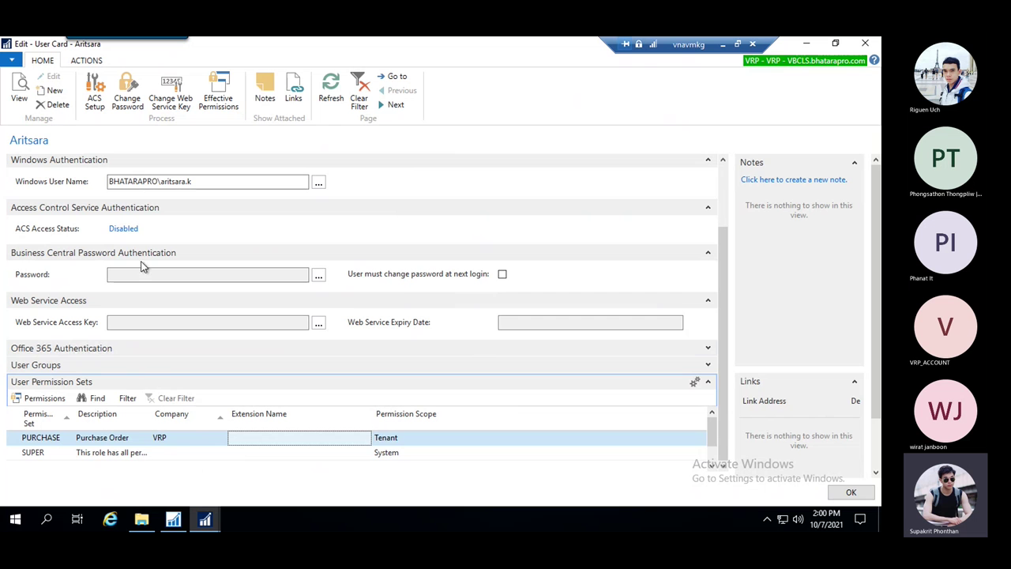
- Look up the available permission sets from a blank row on the user's card, and return to the users list without choosing one
left_click(47, 454)
left_click(44, 452)
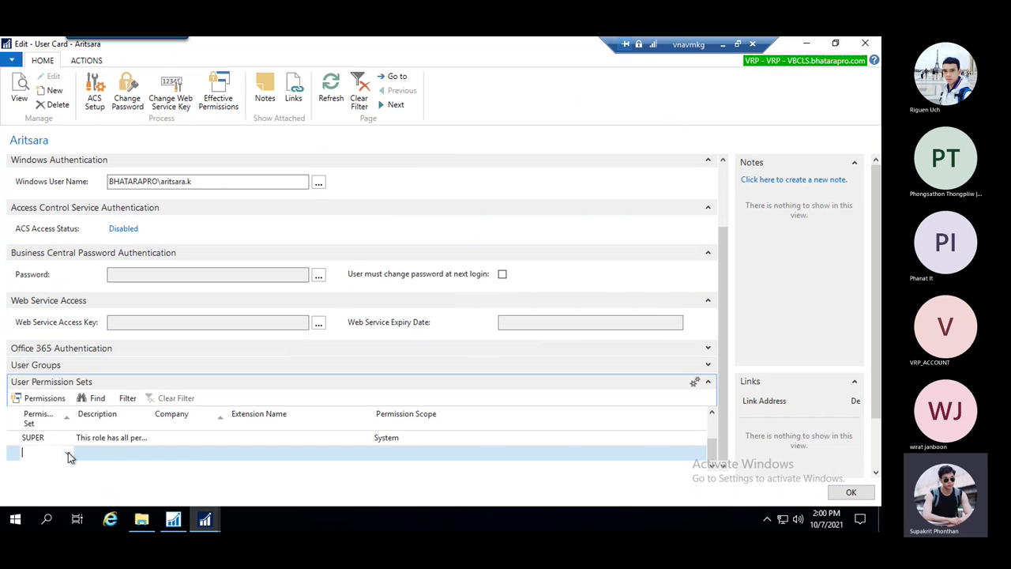
left_click(69, 451)
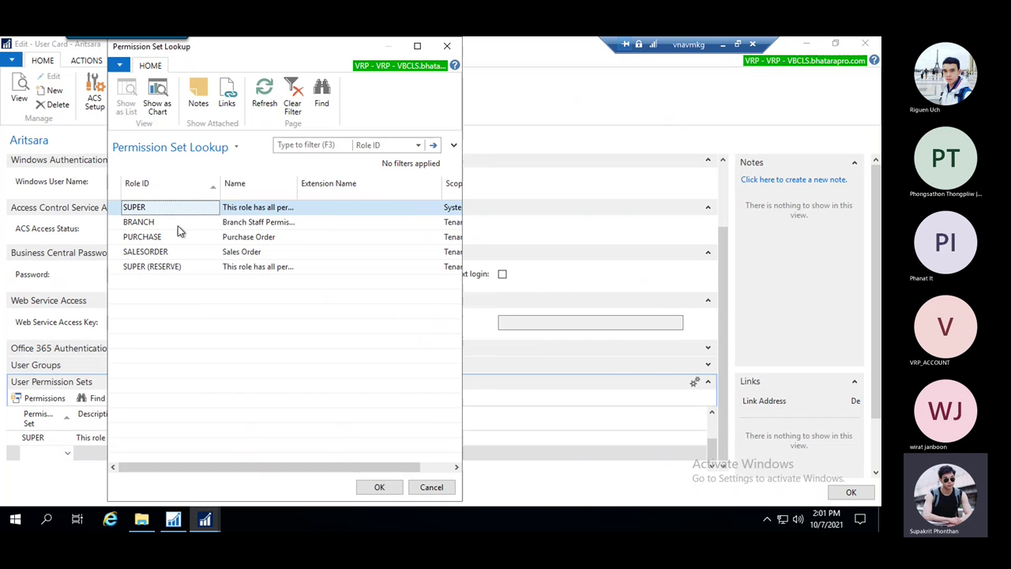
left_click(447, 45)
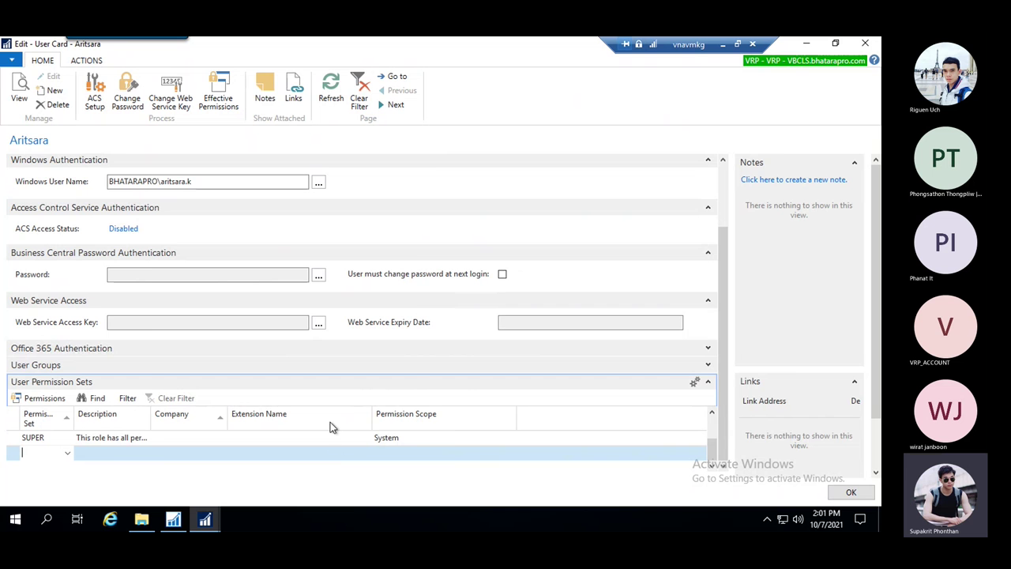
key("Escape")
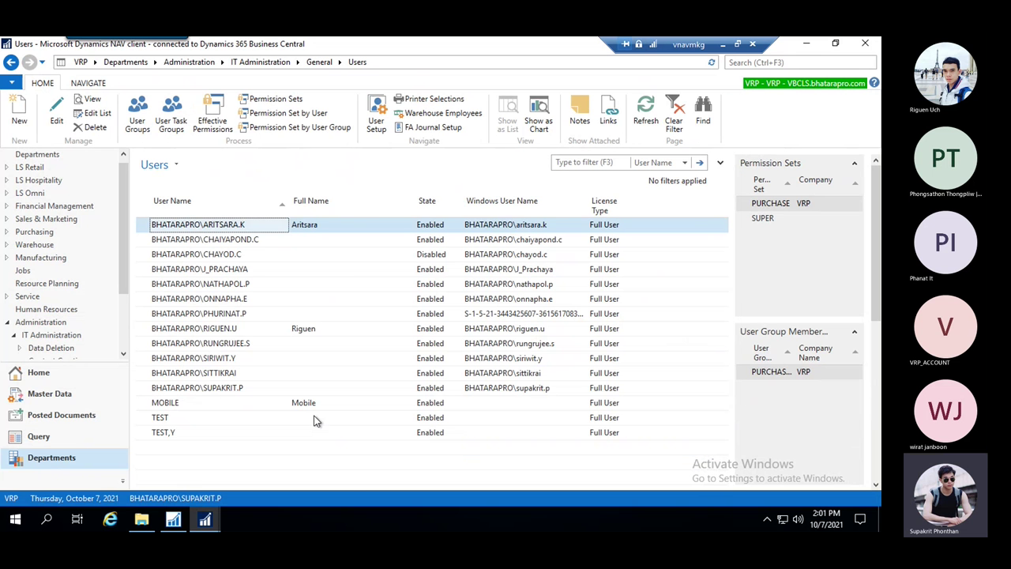
- Return to the Permission Sets list and view the permissions of the PURCHASE and SALESORDER sets
mouse_move(200, 522)
left_click(244, 485)
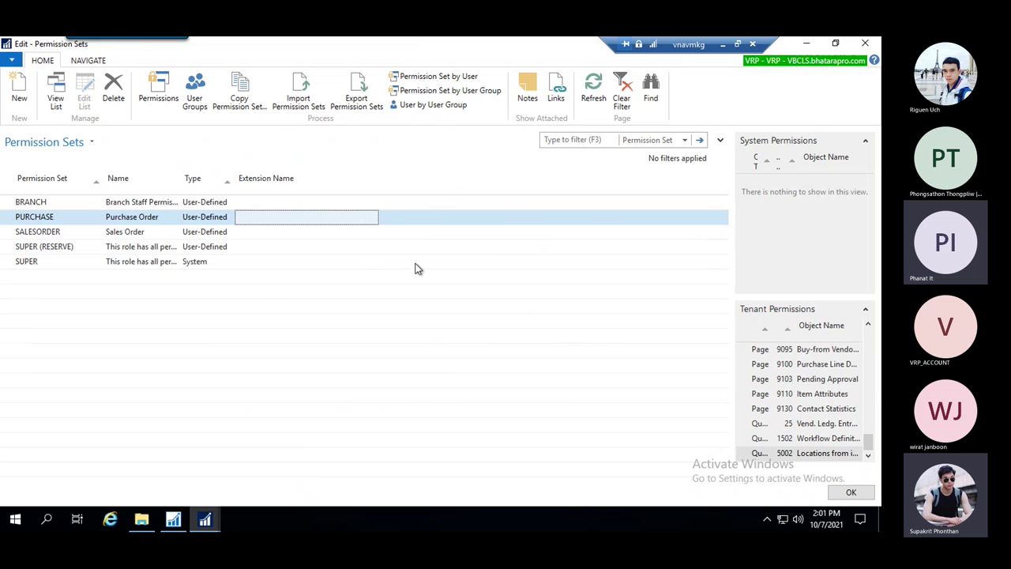
left_click(297, 250)
left_click(295, 221)
left_click(308, 234)
left_click(301, 219)
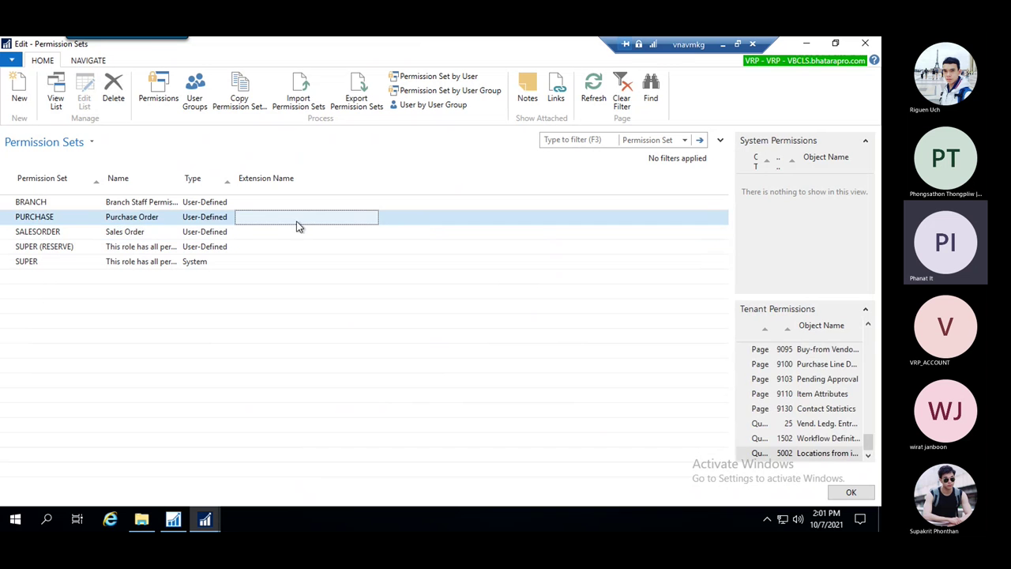
left_click(276, 236)
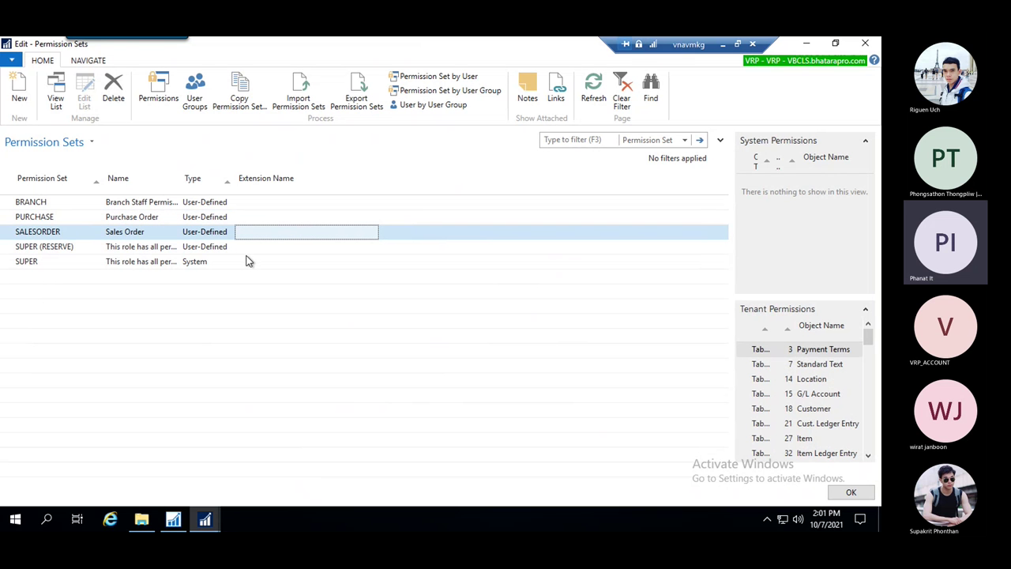
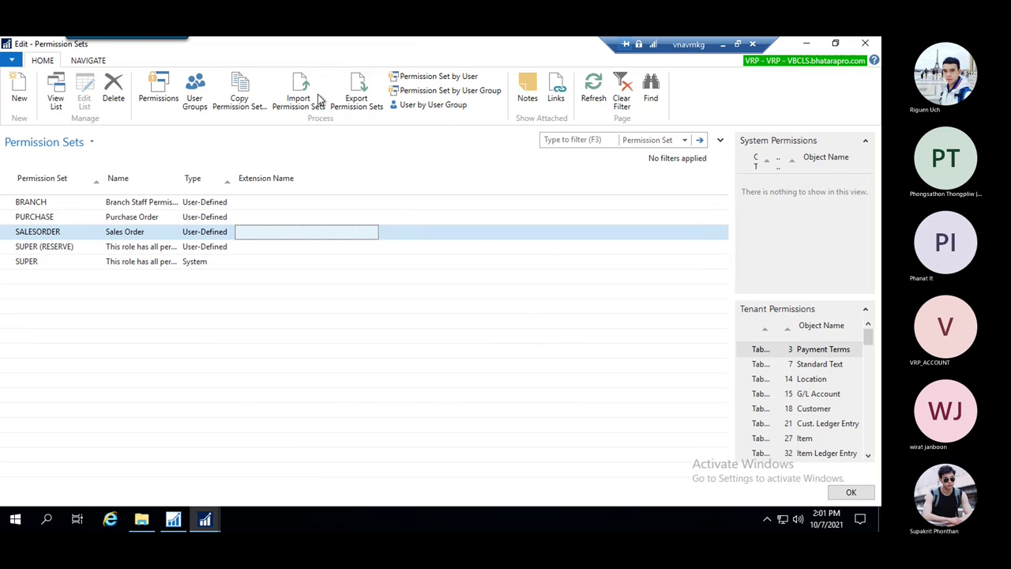
- Start exporting the PURCHASE permission set to a file on the Desktop with the Text Files (*.txt;*.csv) type
left_click(75, 218)
left_click(374, 111)
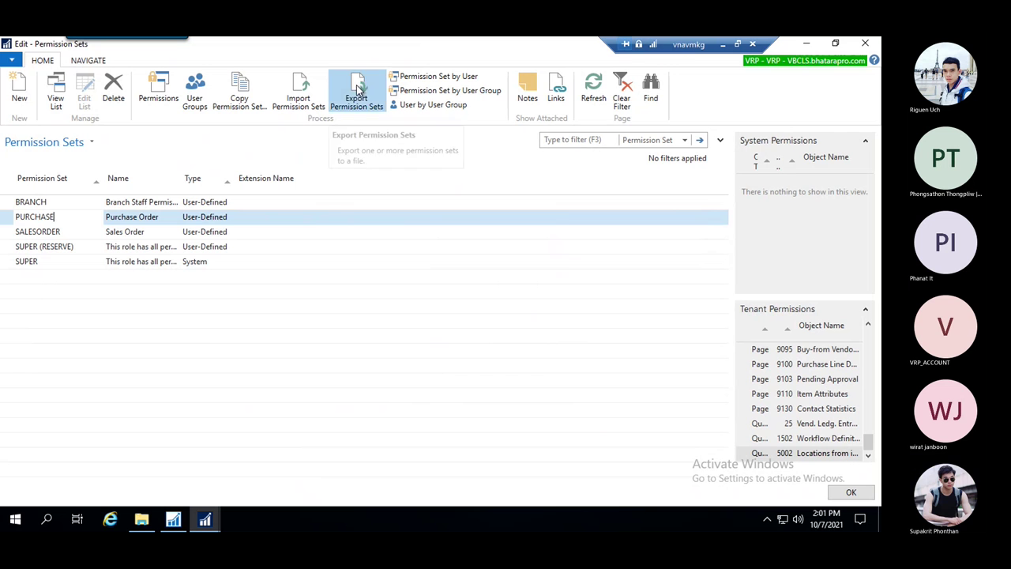
left_click(481, 294)
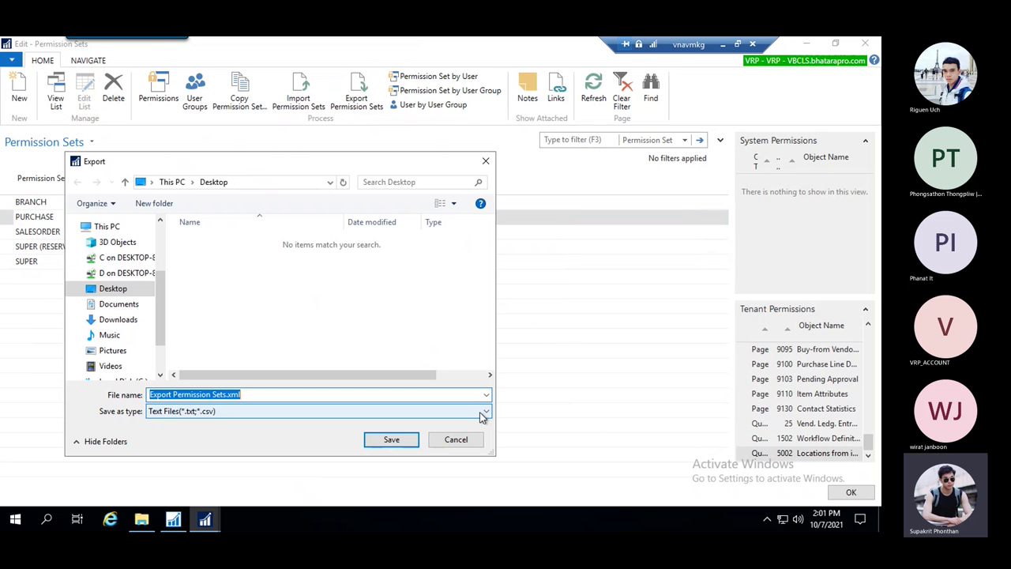
left_click(485, 411)
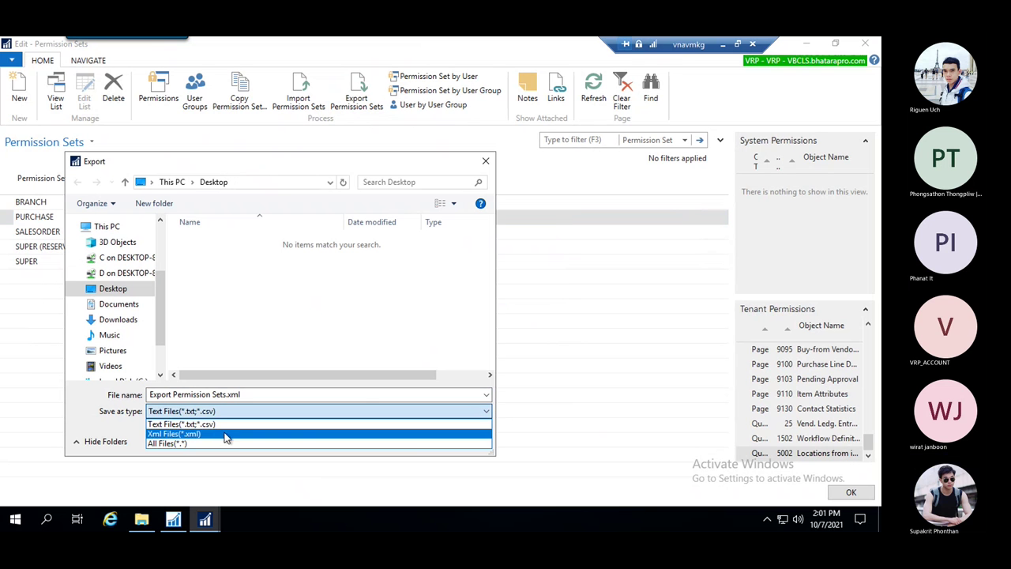
left_click(237, 433)
left_click(487, 411)
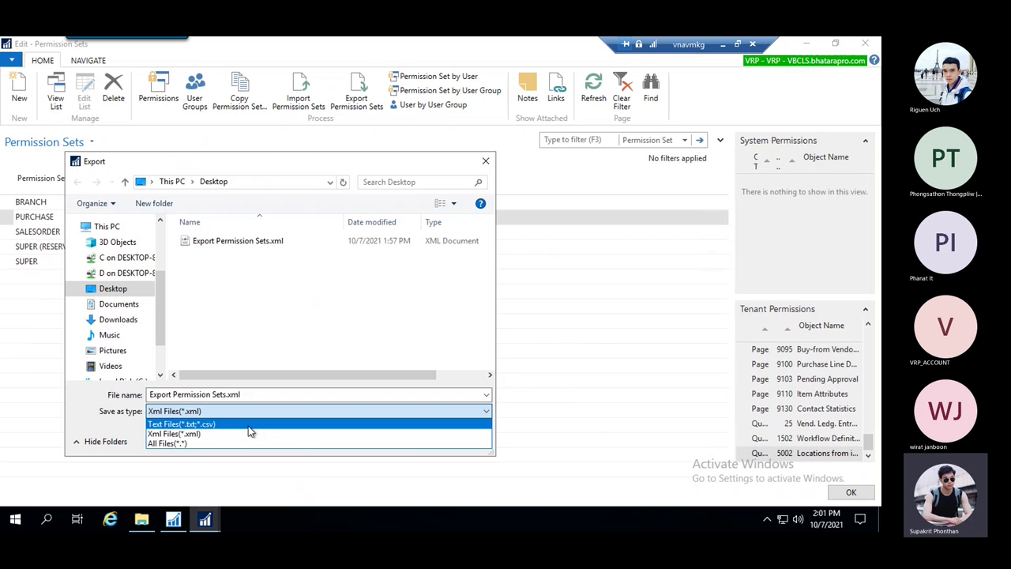
left_click(247, 427)
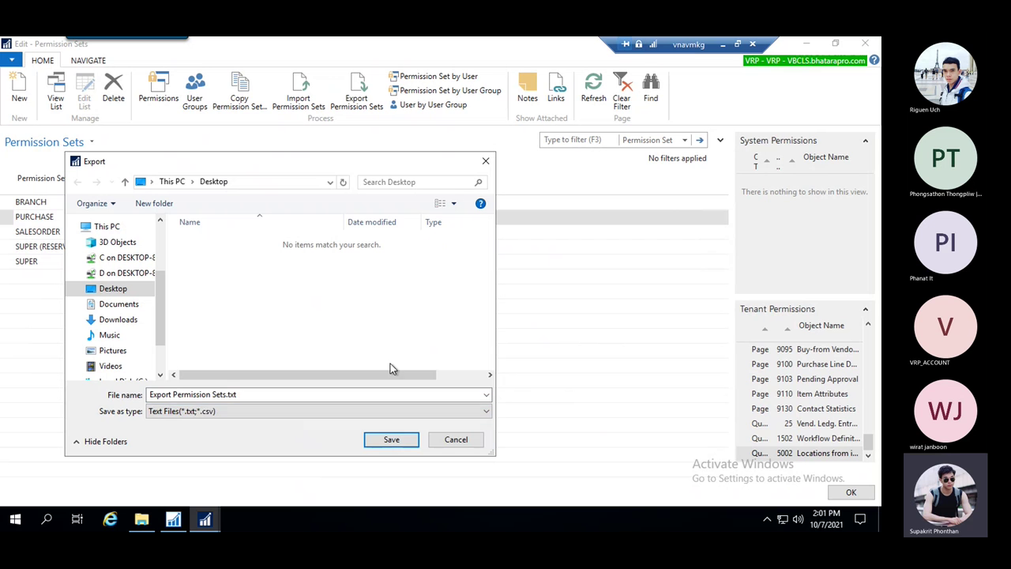
left_click(248, 410)
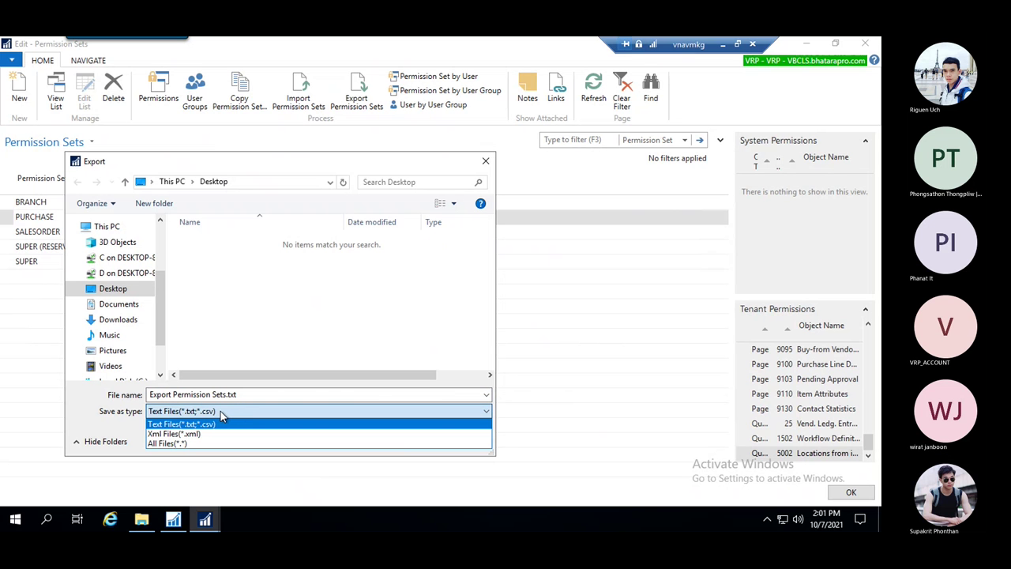
left_click(223, 416)
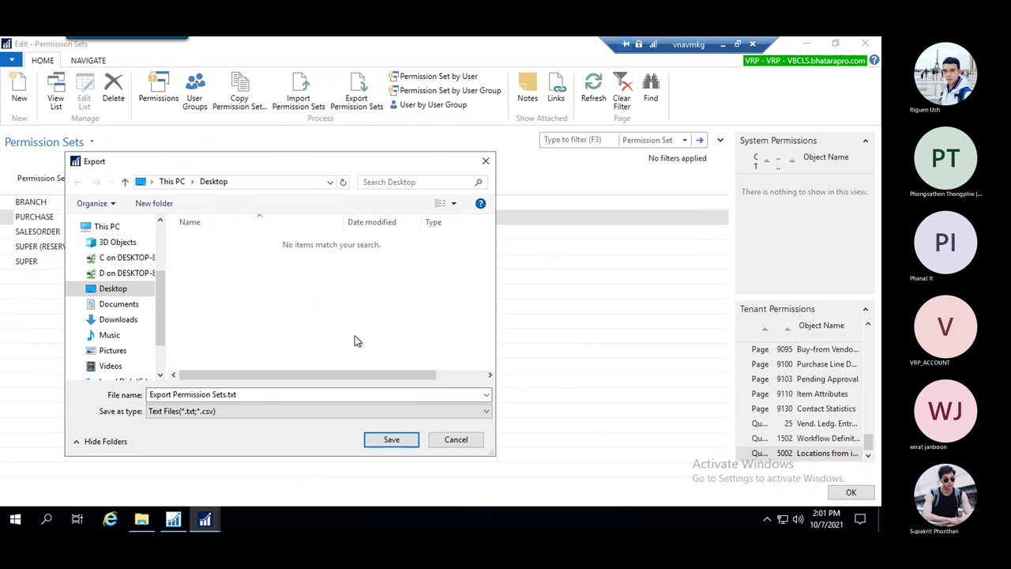
left_click(487, 411)
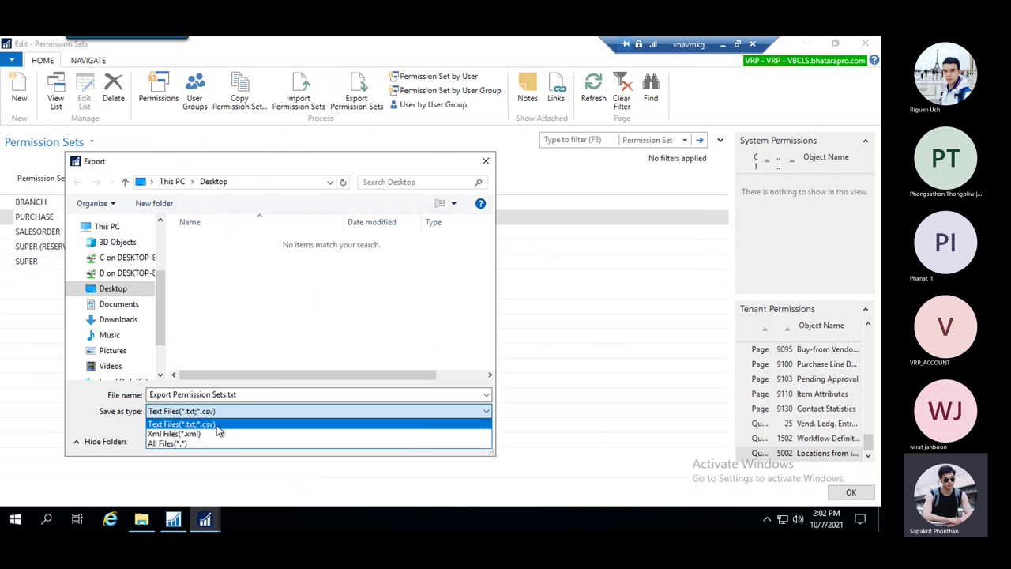
- Name the export file Export Permission Sets.csv and save it to the Desktop
left_click(250, 399)
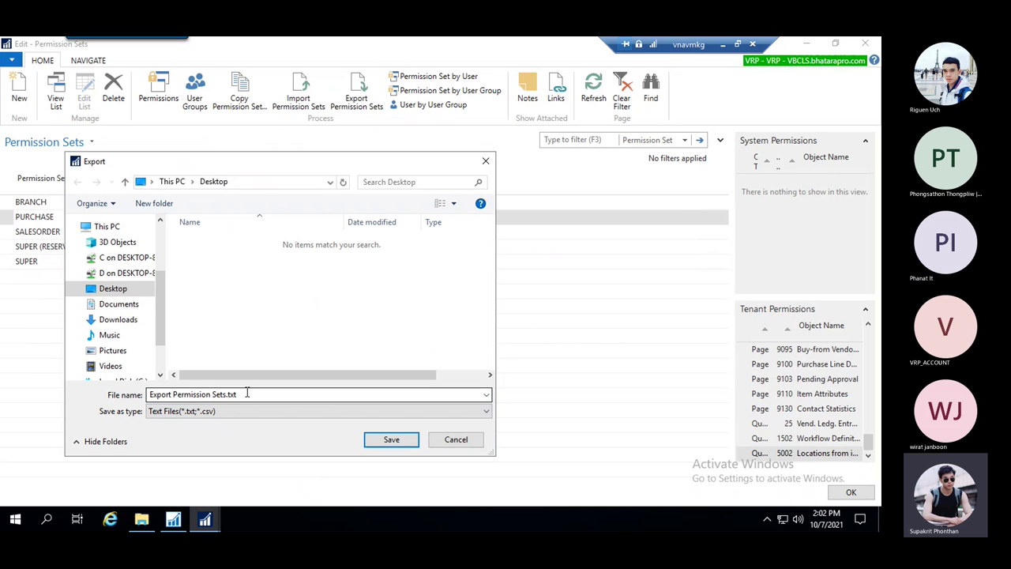
left_click(250, 399)
left_click(252, 398)
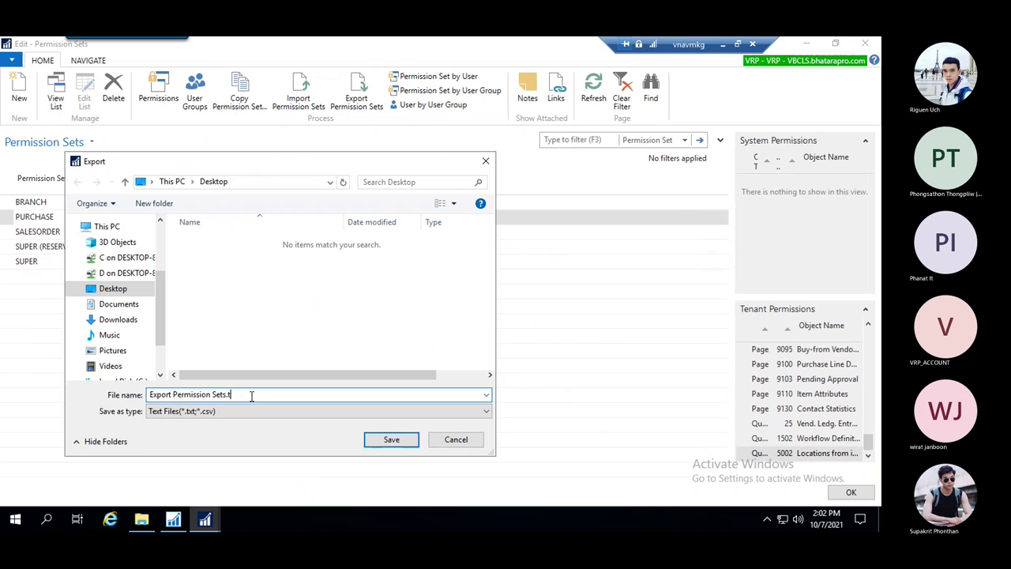
key("BackSpace")
type("csv")
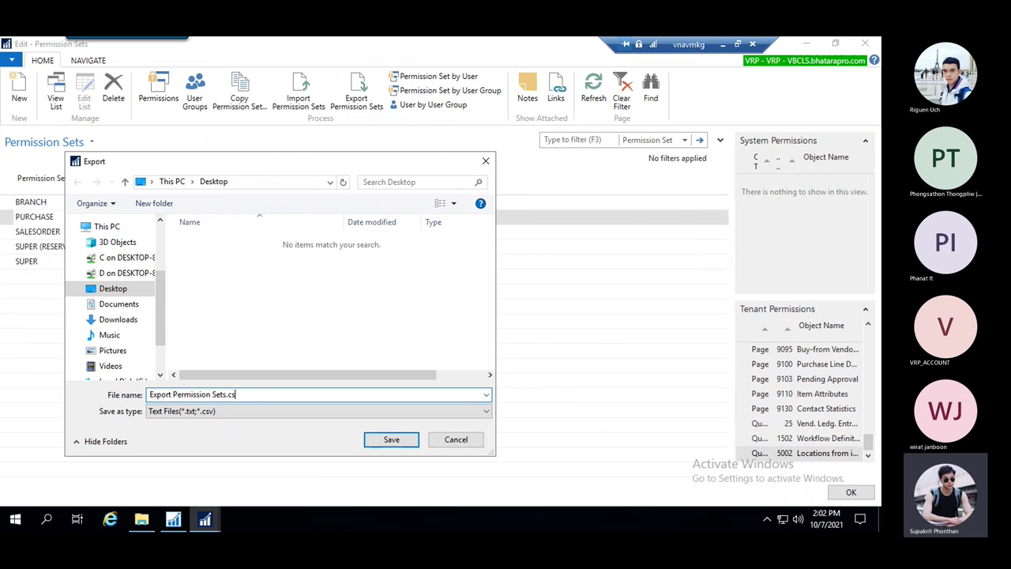
left_click(391, 440)
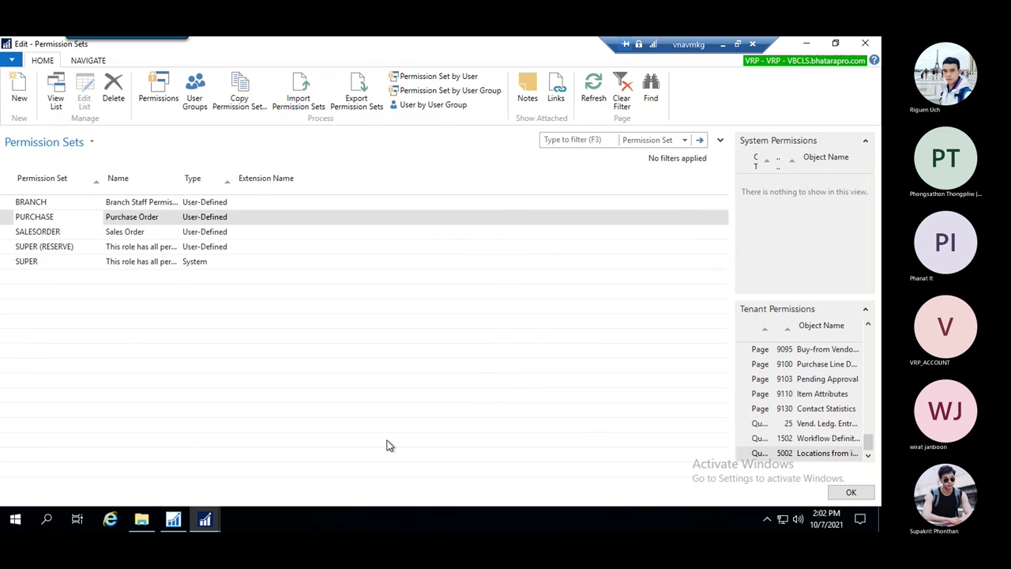
- Copy Export Permission Sets.csv from the remote desktop to the local desktop and open it in Excel
left_click(807, 43)
left_click(807, 43)
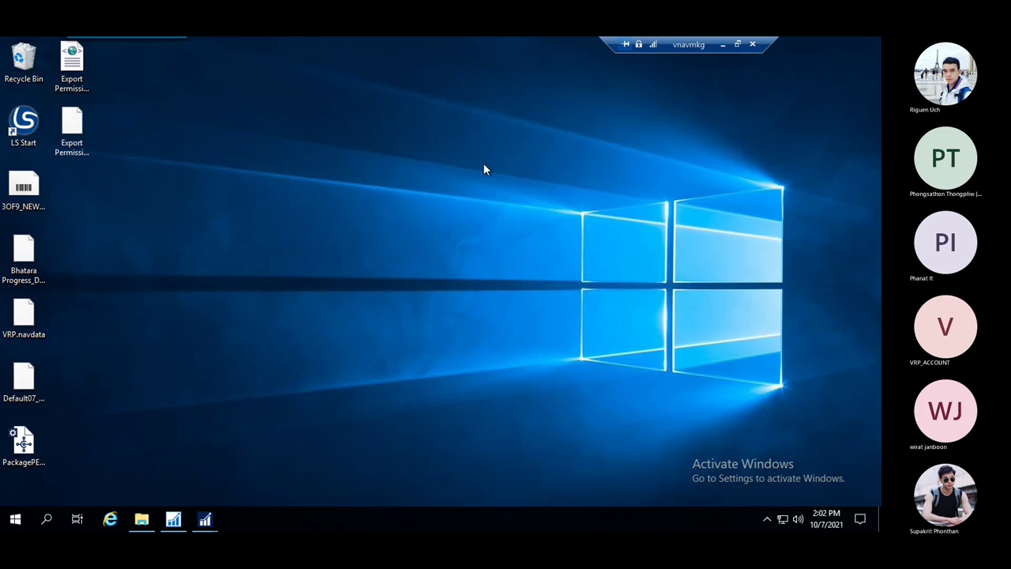
left_click(87, 157)
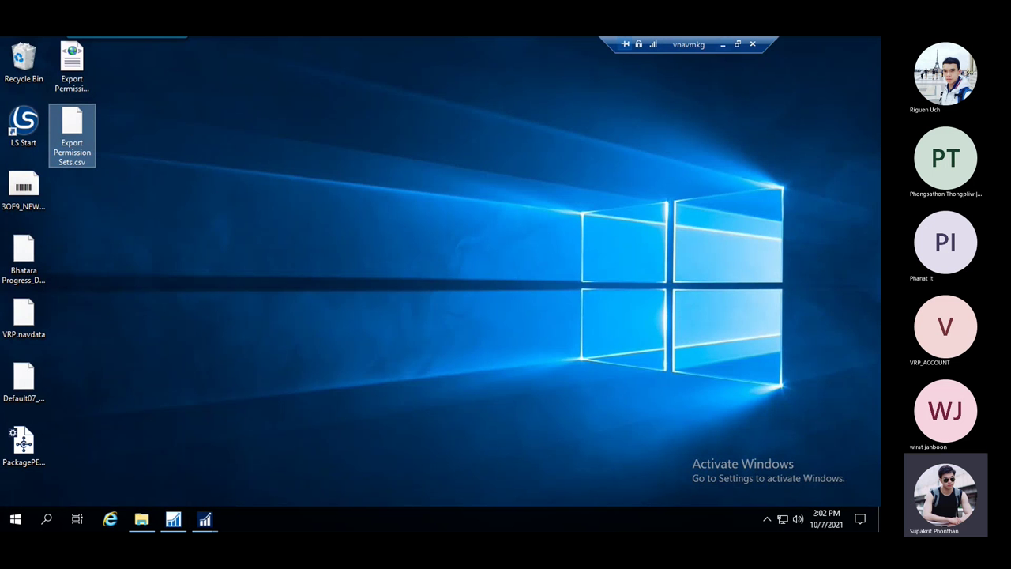
left_click(722, 44)
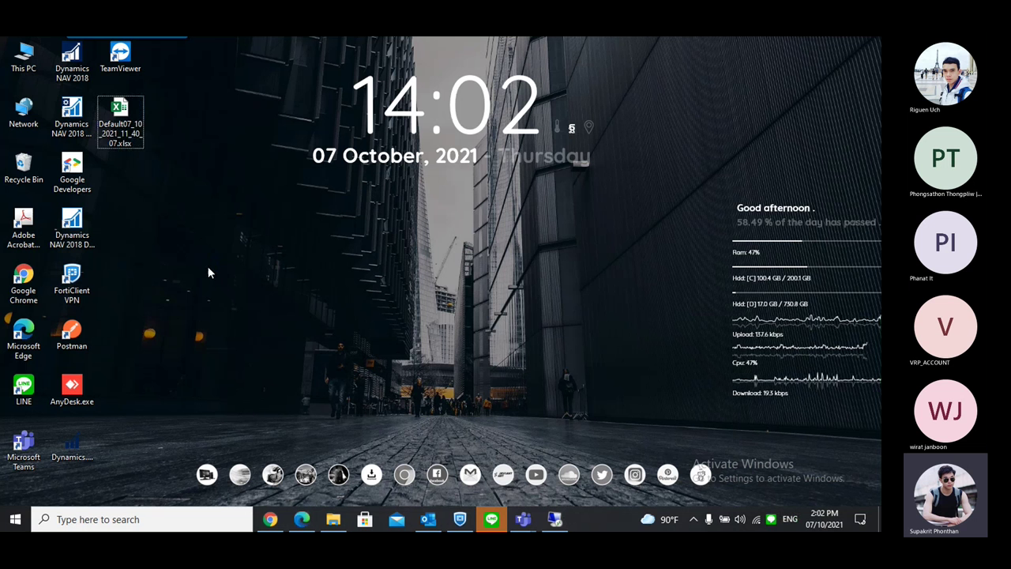
key("ctrl+v")
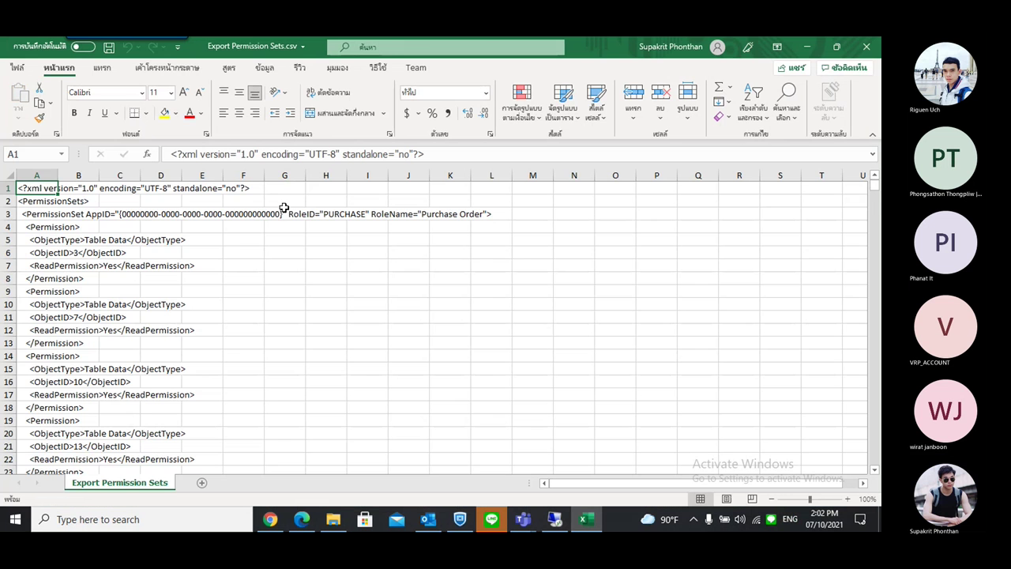
- Look through the exported PURCHASE permission entries in Export Permission Sets.csv
scroll(258, 277, "down", 20)
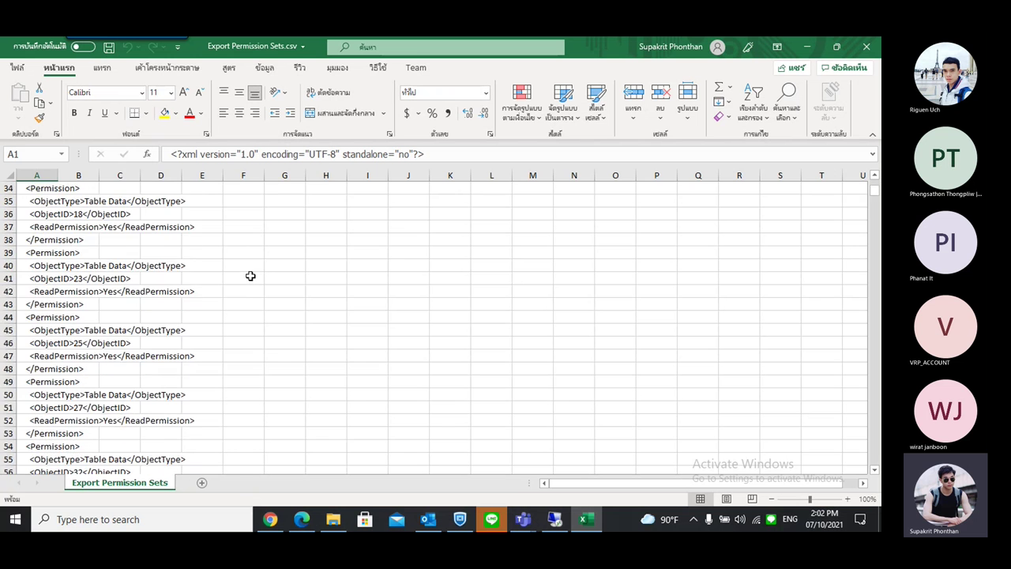
scroll(251, 277, "down", 10)
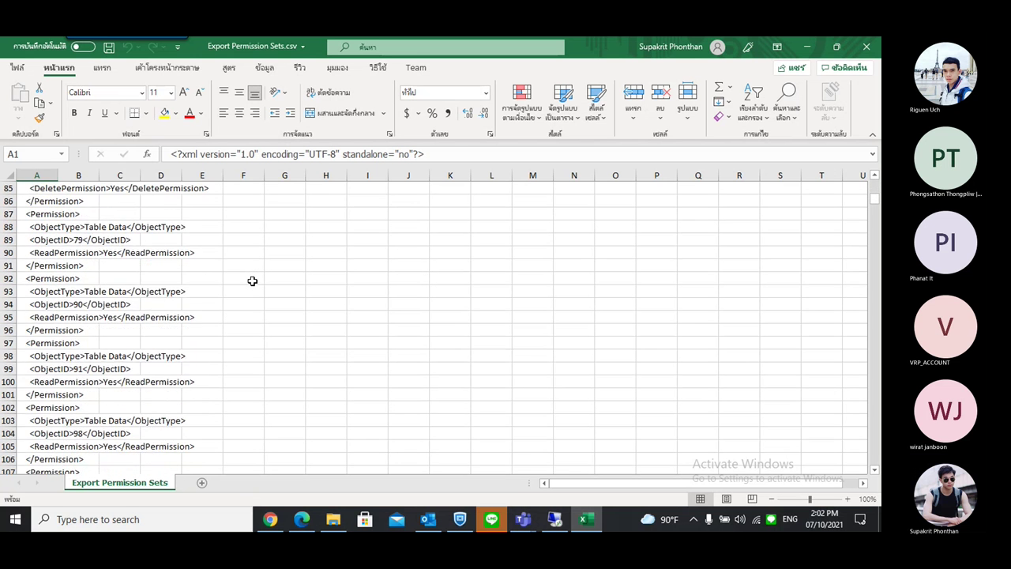
scroll(255, 282, "down", 9)
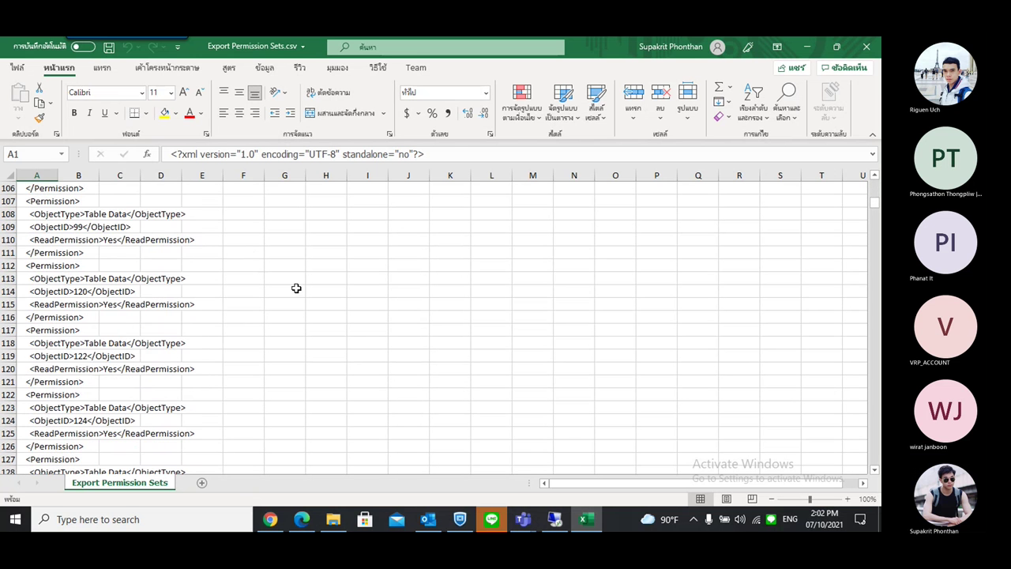
left_click_drag(877, 207, 864, 168)
- Close Excel and delete Export Permission Sets.csv from the local desktop
left_click(865, 49)
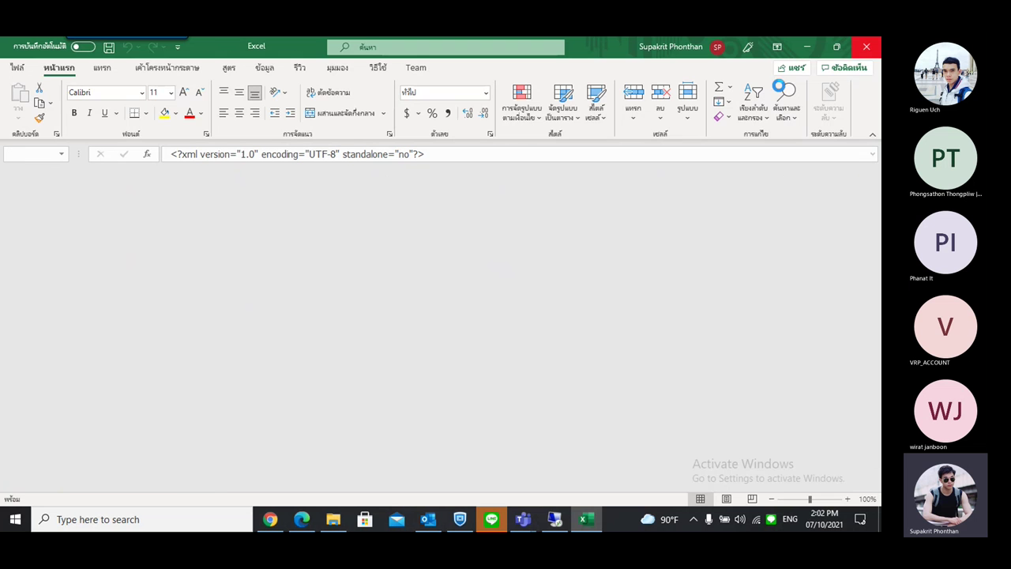
left_click(867, 46)
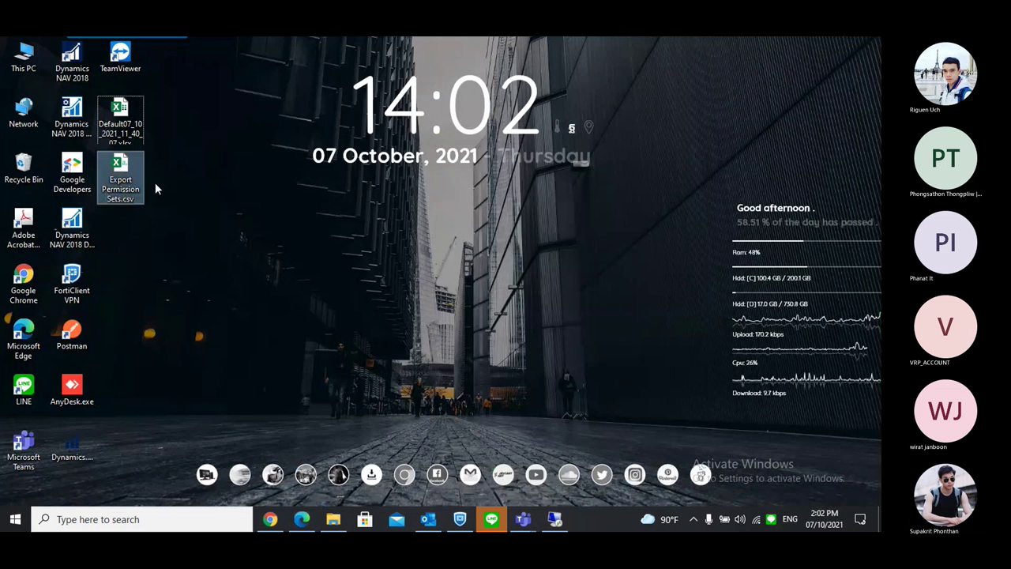
left_click(175, 179)
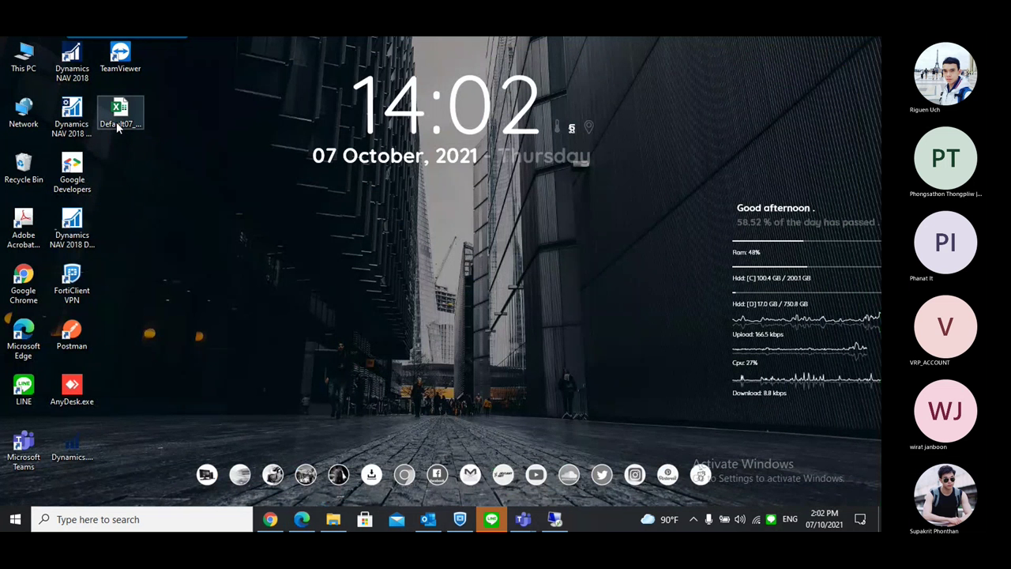
- Switch back to the remote desktop session and start another export of the PURCHASE permission set to a saved file
left_click(558, 521)
mouse_move(205, 520)
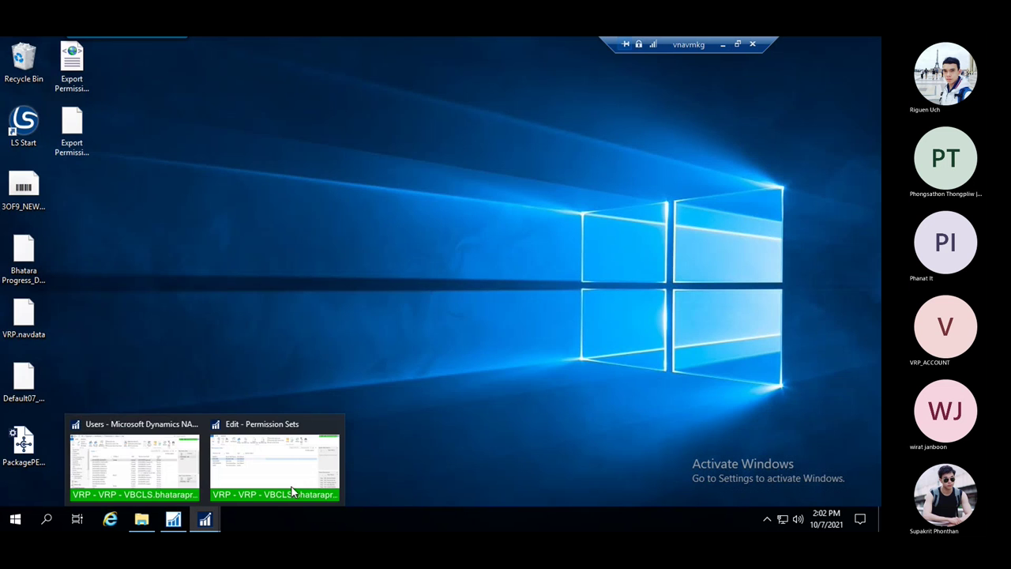
left_click(293, 492)
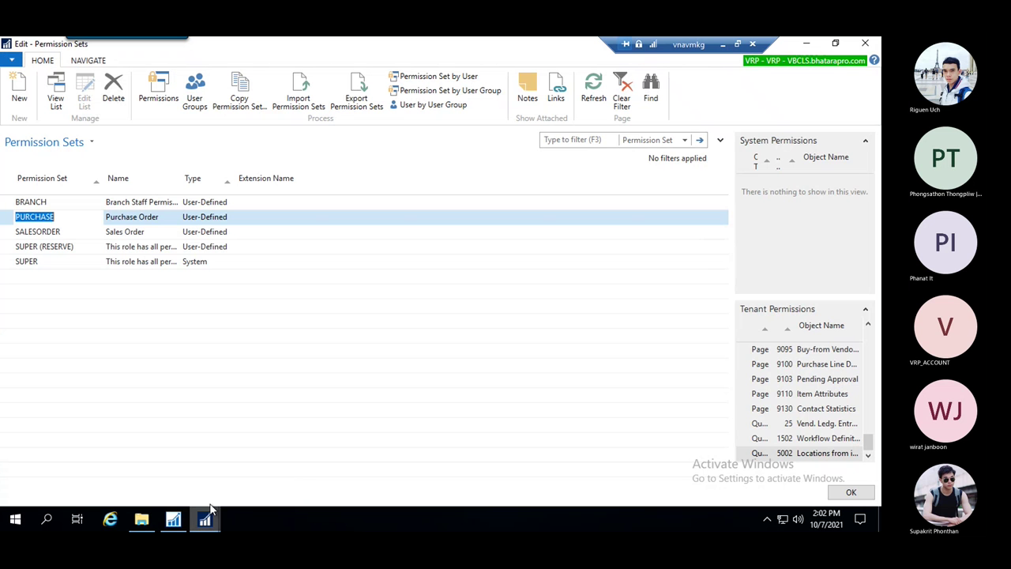
left_click(357, 89)
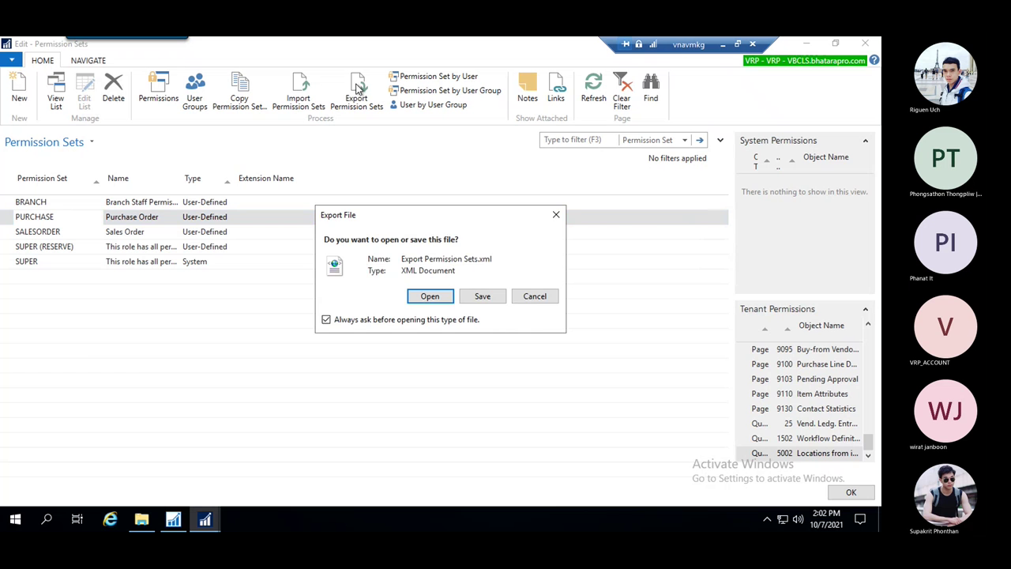
left_click(482, 295)
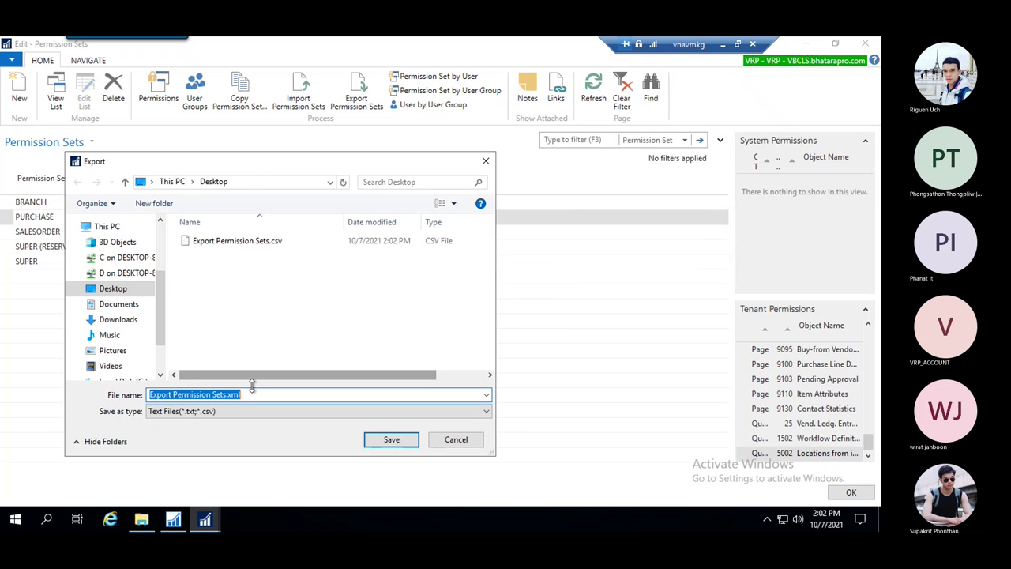
- Save the export to the Desktop as Export Permission Sets.txt with the Text Files (*.txt;*.csv) type
left_click(487, 394)
left_click(447, 356)
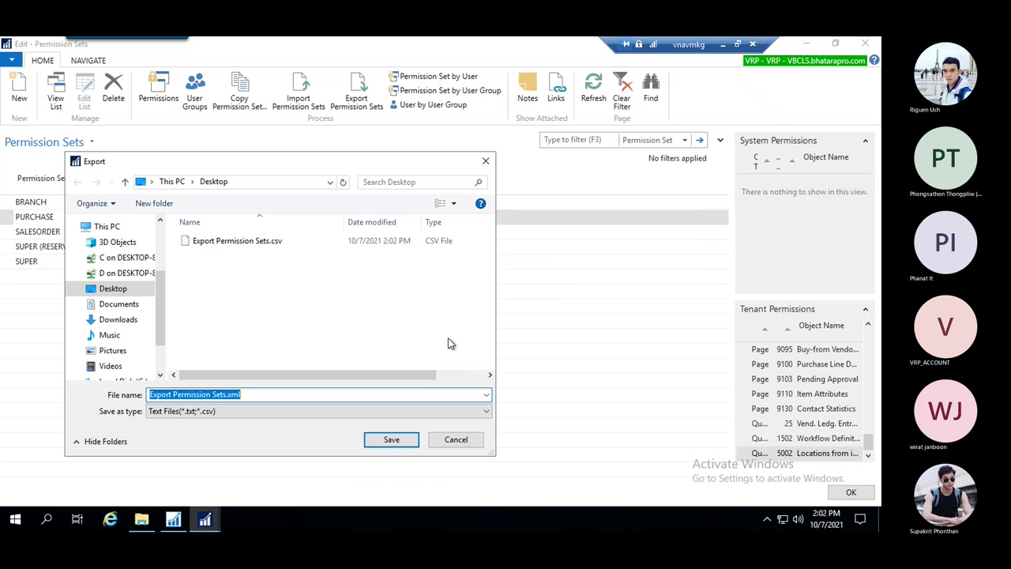
left_click(487, 411)
left_click(221, 424)
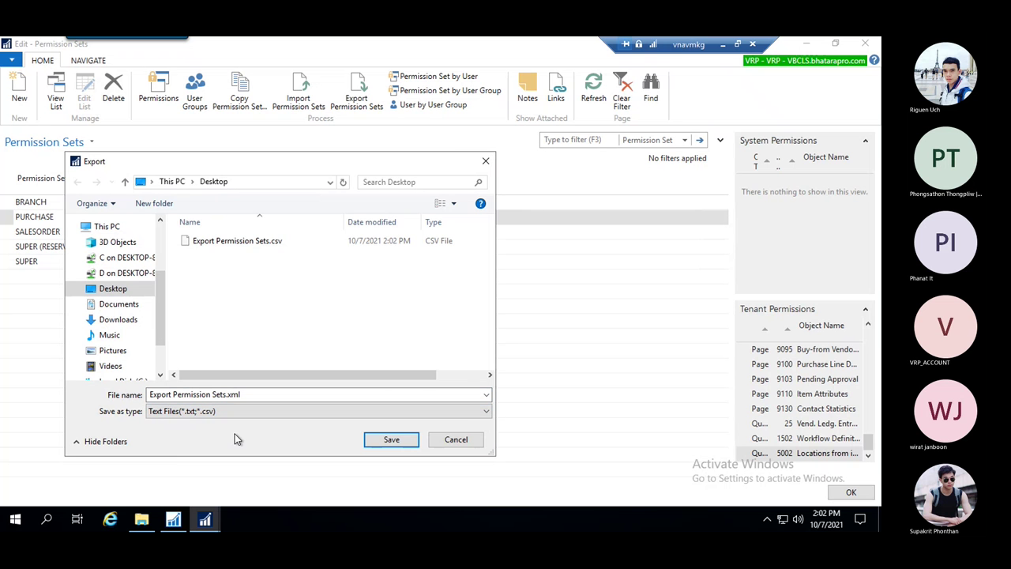
left_click(486, 411)
left_click(205, 434)
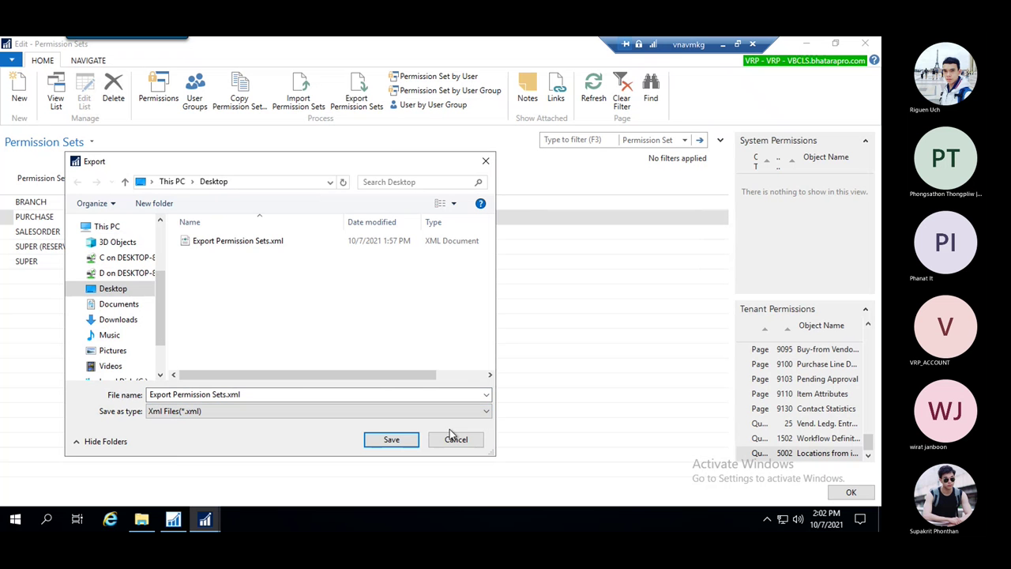
left_click(484, 412)
left_click(259, 425)
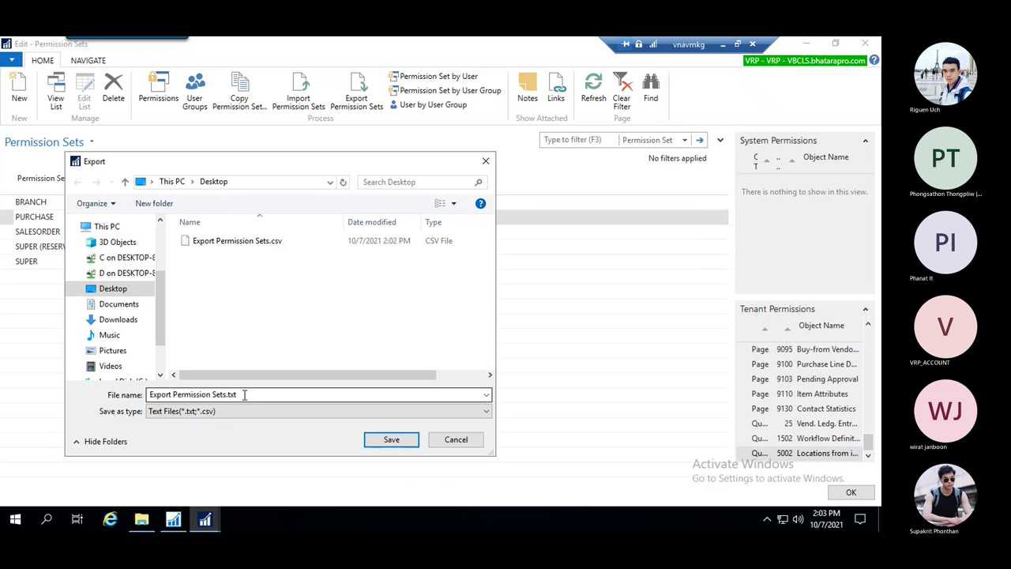
left_click(400, 442)
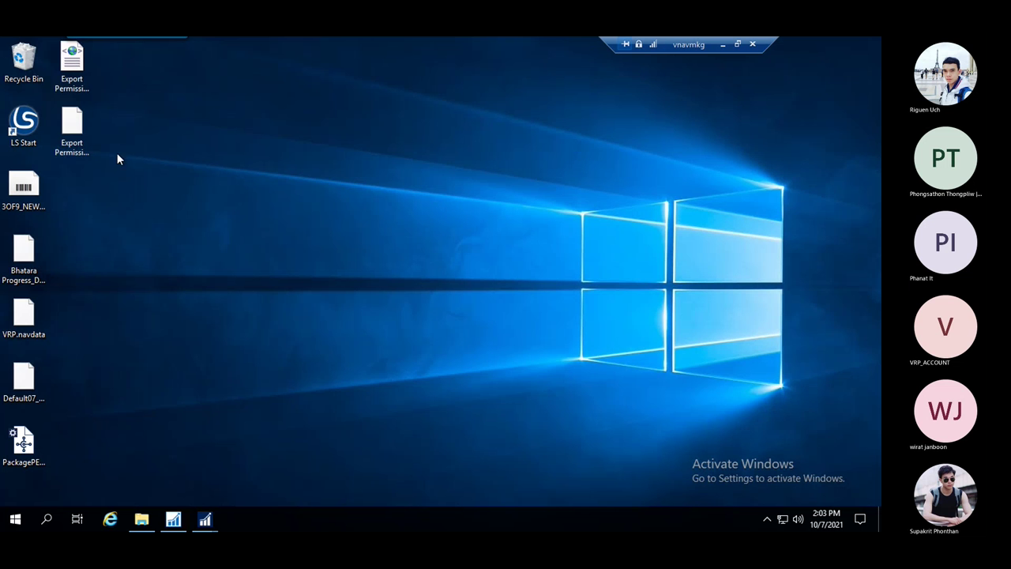
- Open Export Permission Sets.txt in Notepad from the remote desktop and examine the object IDs and permissions it lists
left_click(79, 130)
double_click(69, 207)
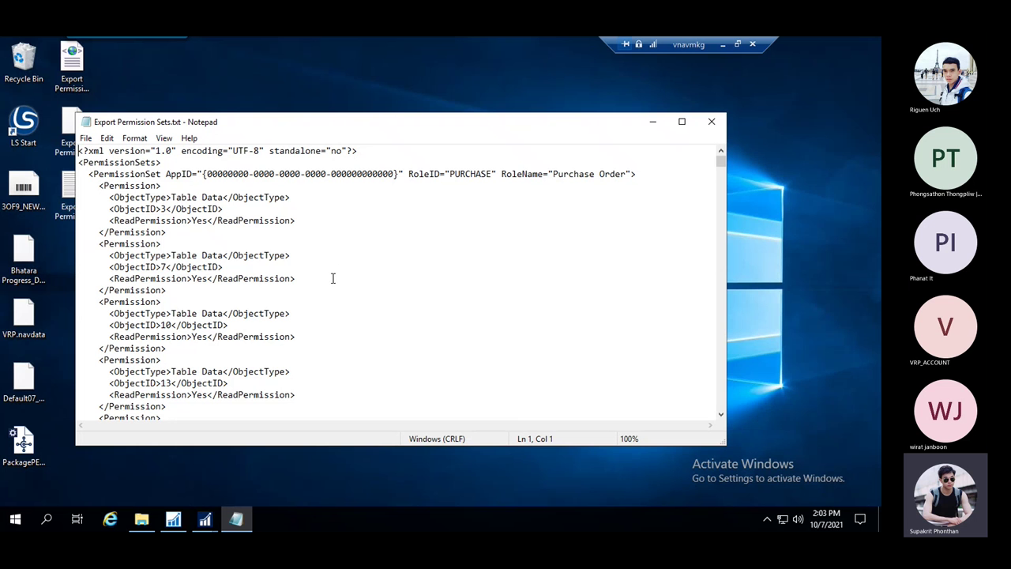
left_click(169, 325)
scroll(276, 294, "down", 2)
scroll(278, 294, "up", 2)
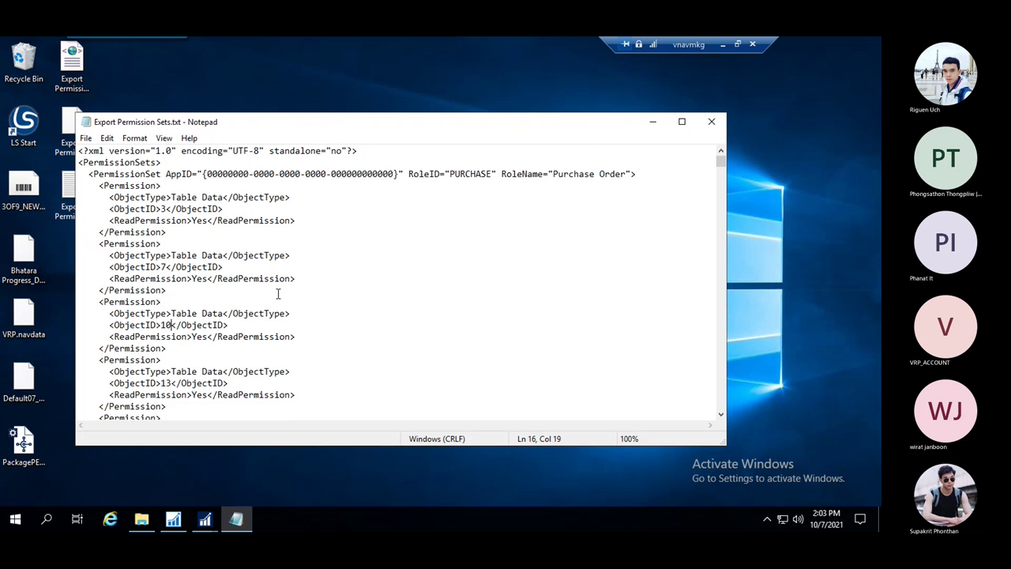
scroll(308, 300, "down", 7)
scroll(316, 319, "down", 12)
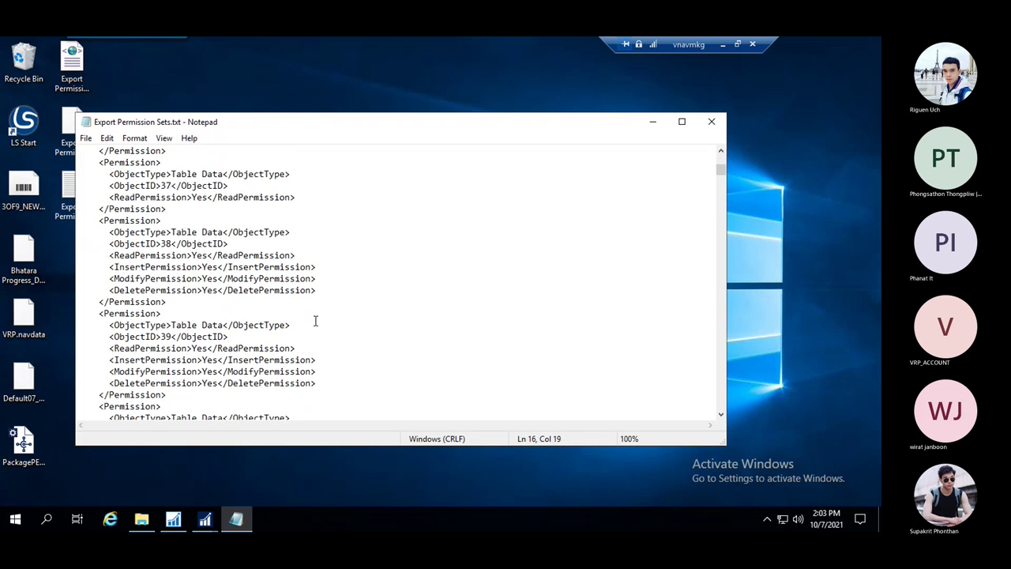
scroll(316, 321, "down", 2)
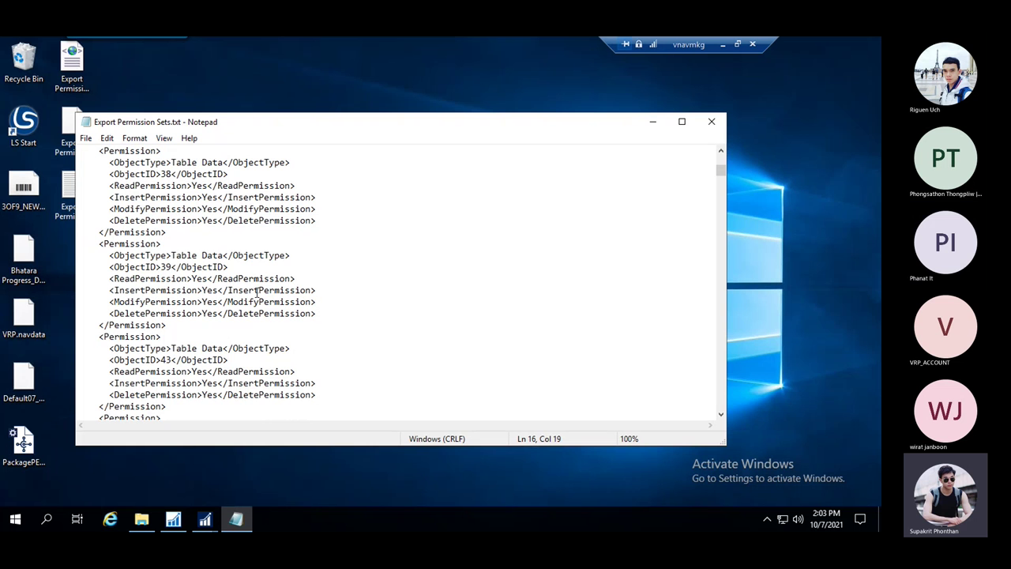
scroll(124, 259, "up", 7)
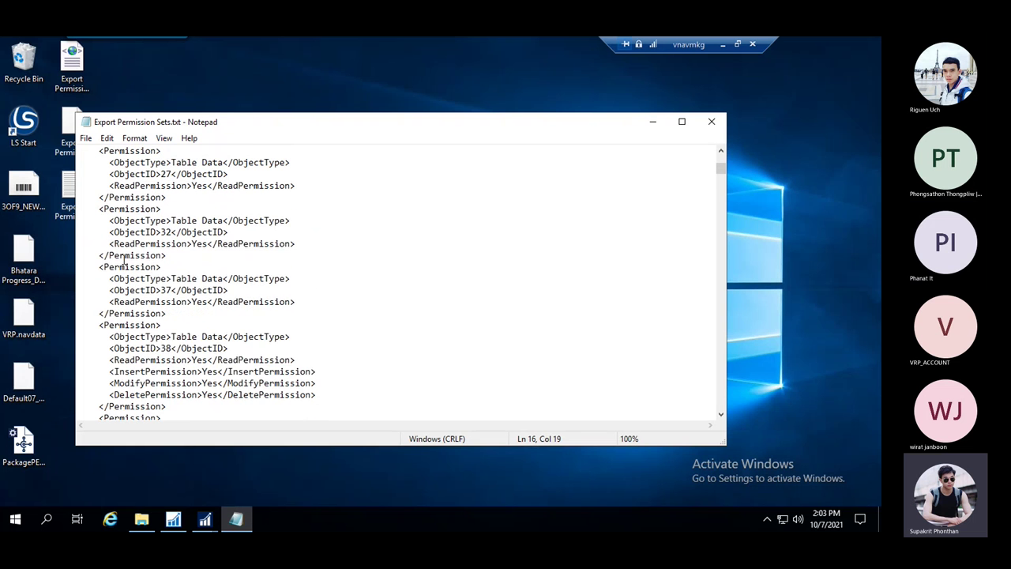
scroll(128, 260, "up", 8)
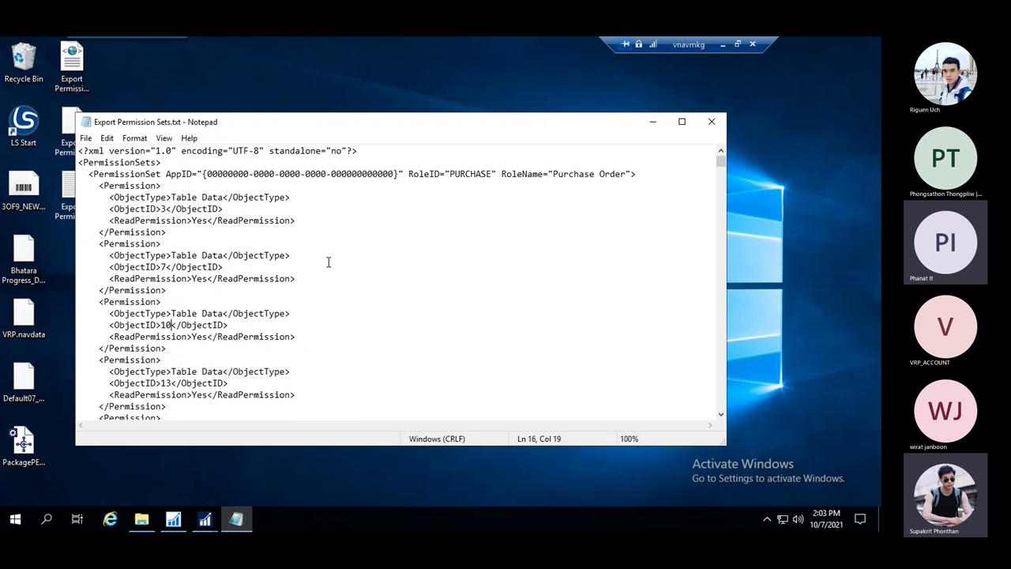
- Close Notepad and view the permissions of the PURCHASE set from the Permission Sets window
left_click(712, 121)
left_click(184, 517)
mouse_move(204, 519)
left_click(324, 443)
left_click(154, 88)
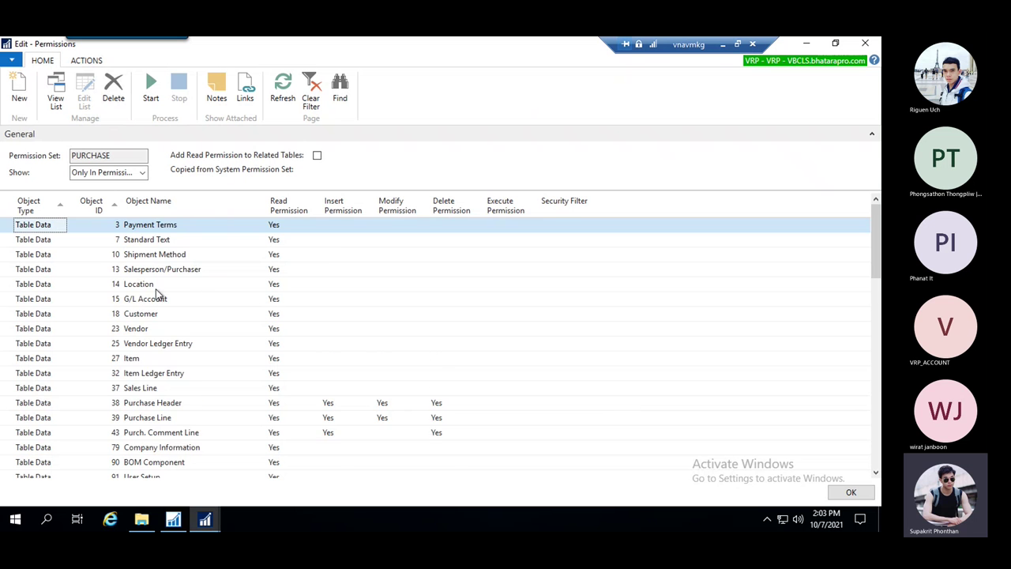
scroll(170, 316, "down", 2)
scroll(197, 316, "up", 2)
scroll(174, 298, "down", 2)
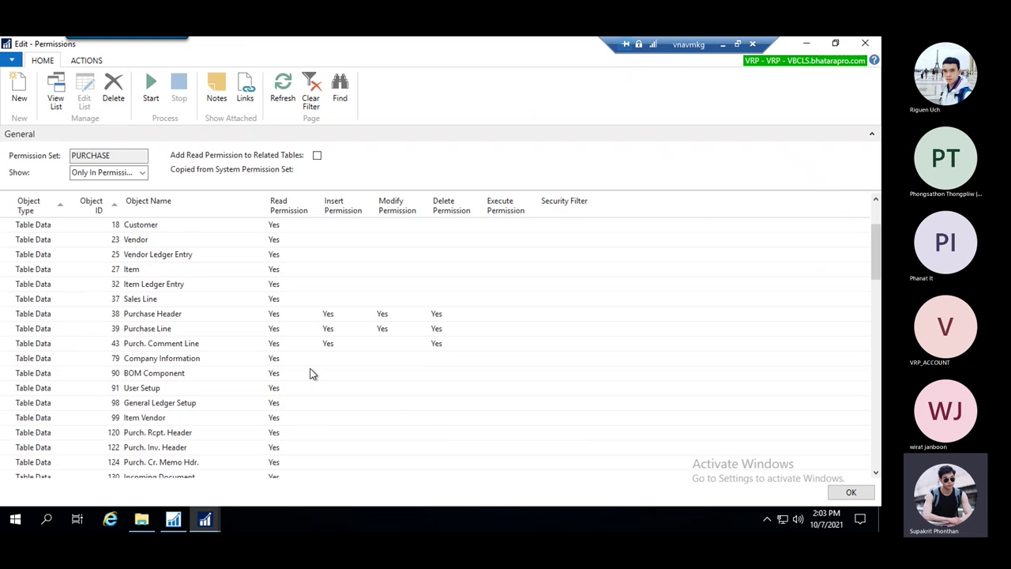
- View the available Modify Permission options for the Purch. Comment Line table data, leaving the field blank
left_click(395, 343)
left_click(423, 344)
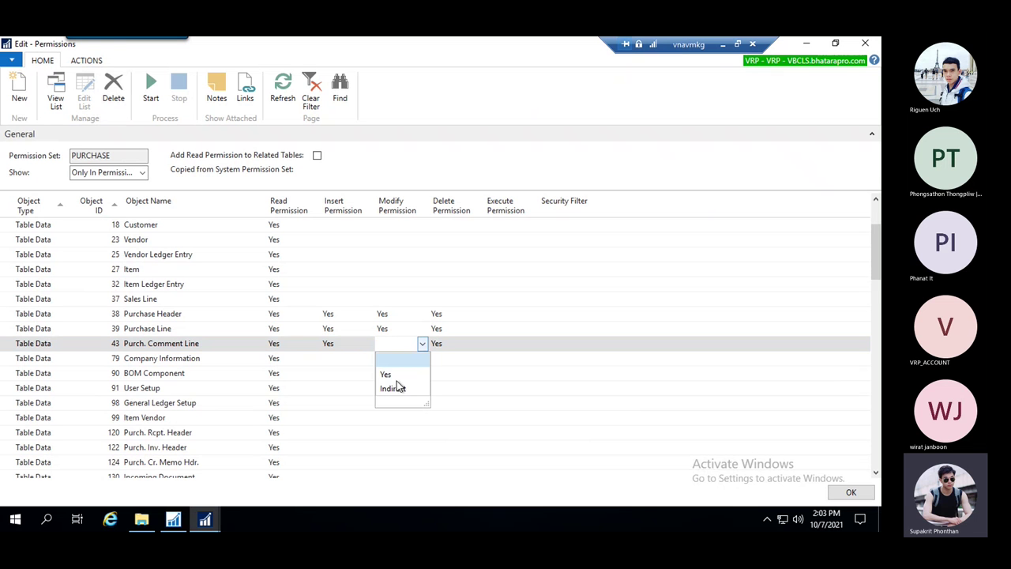
left_click(343, 363)
left_click(341, 358)
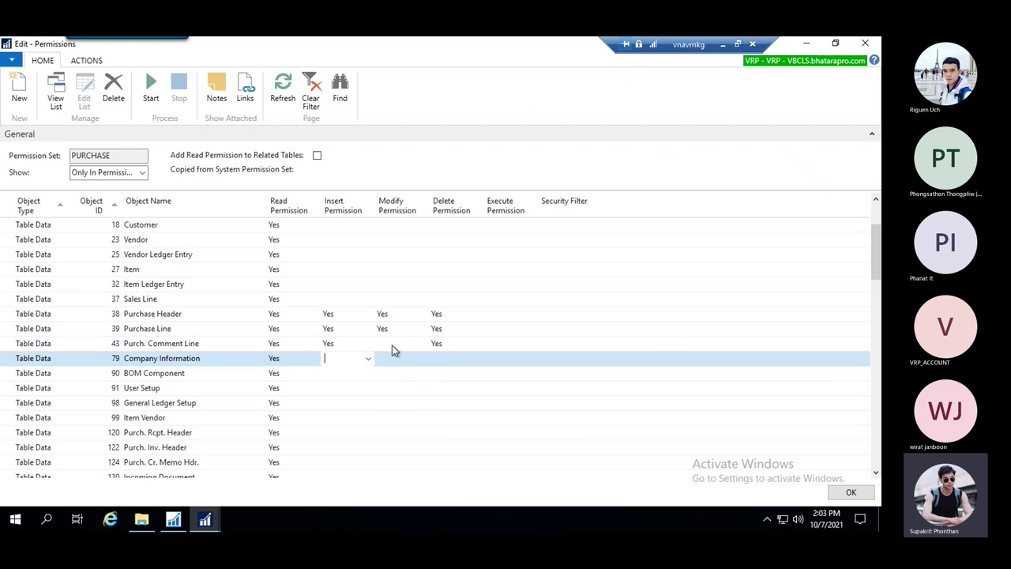
left_click(393, 345)
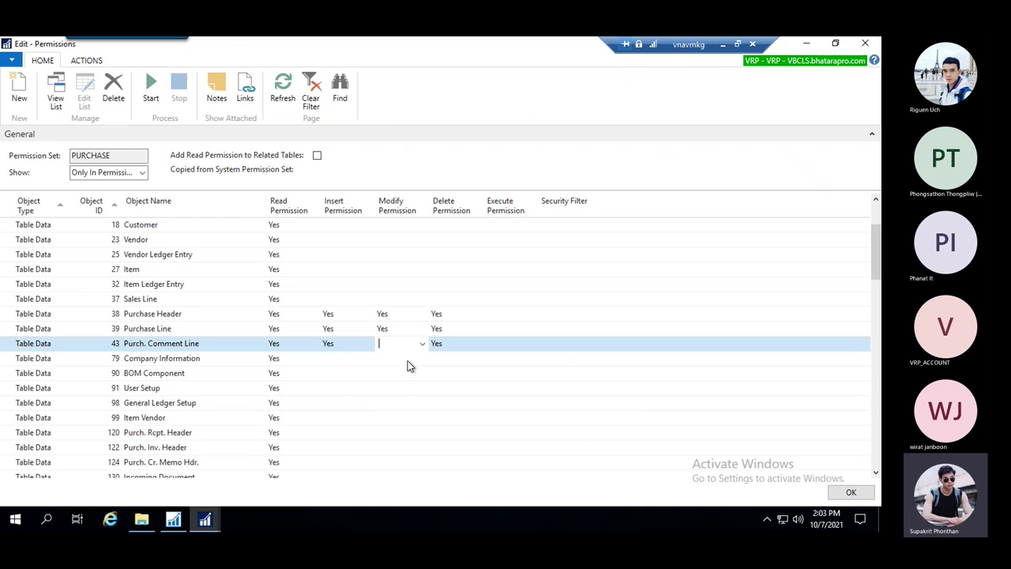
- Examine the further table data permissions of PURCHASE and view the Insert Permission options for Prod. Order Line
scroll(341, 361, "down", 1)
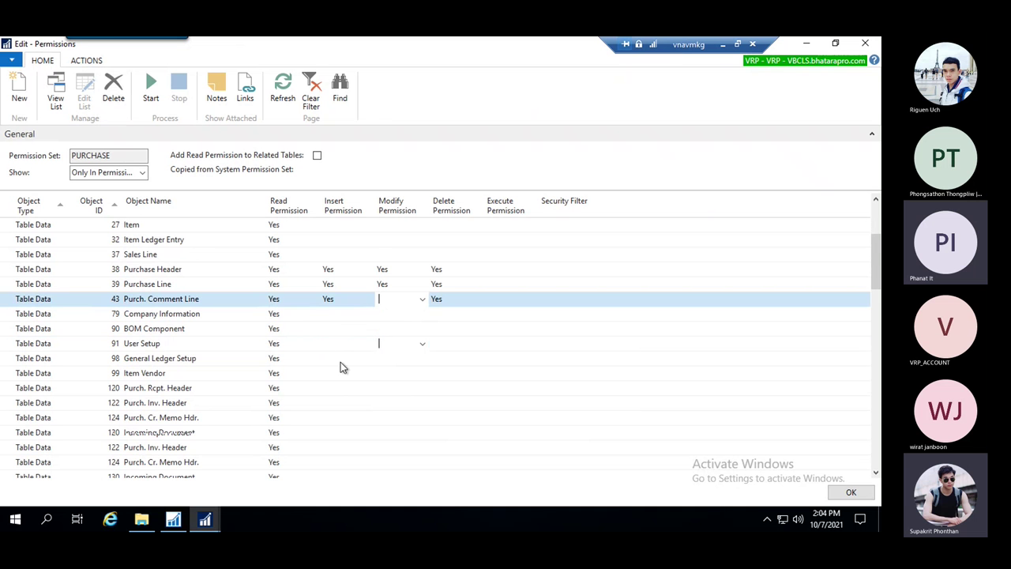
scroll(350, 333, "down", 1)
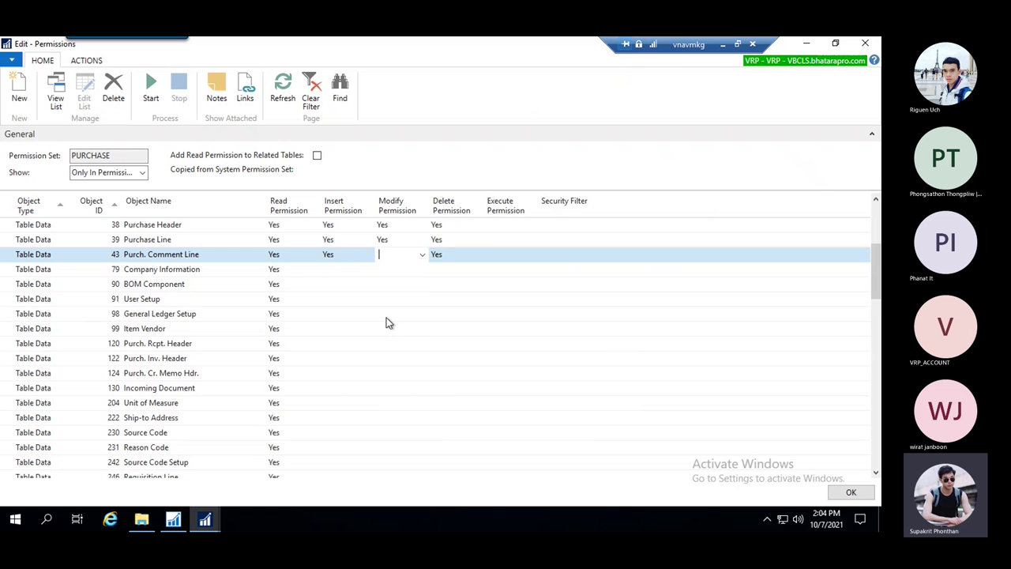
scroll(388, 324, "down", 5)
scroll(387, 348, "down", 10)
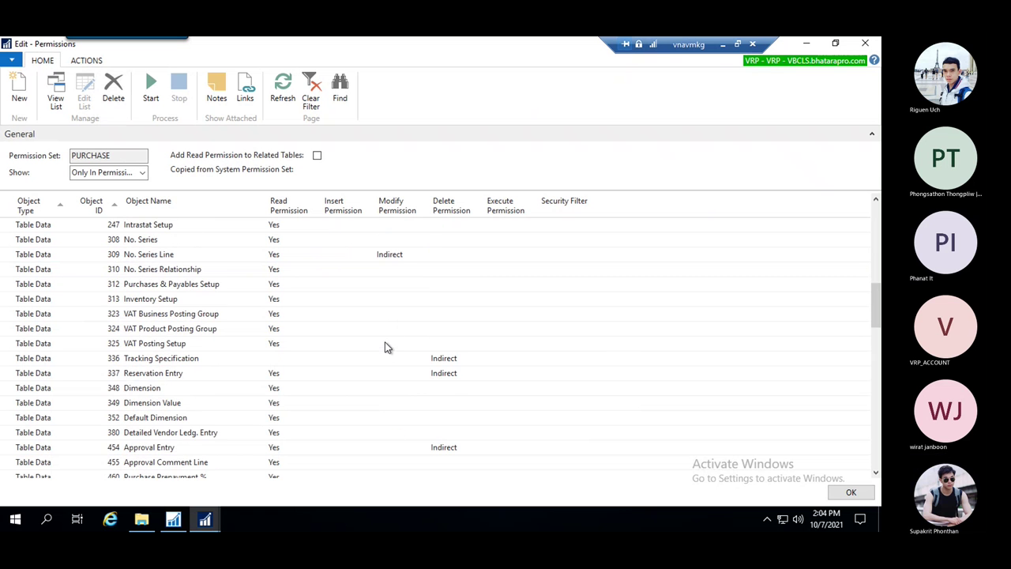
scroll(380, 344, "down", 3)
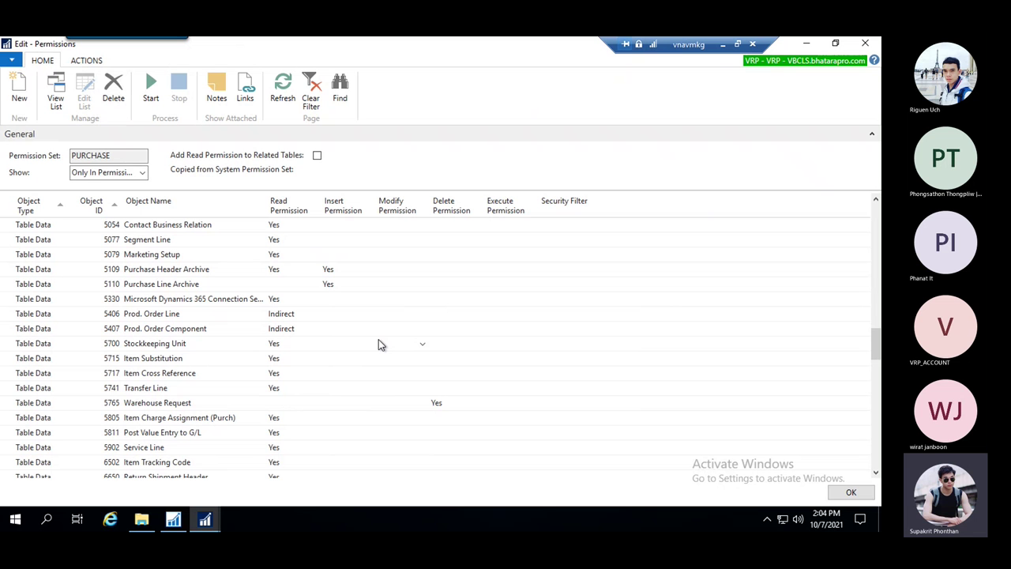
left_click(368, 314)
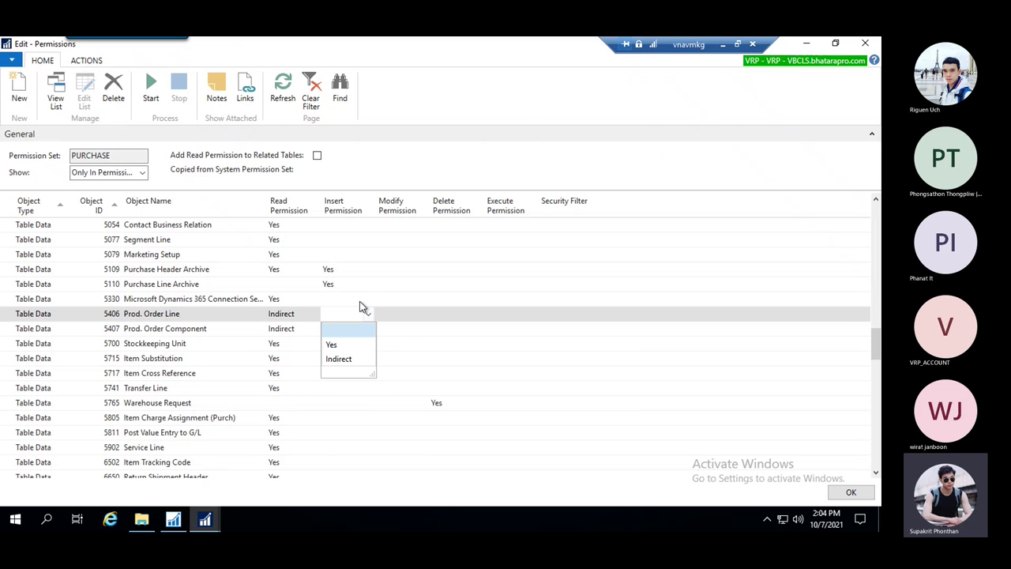
left_click(454, 305)
left_click(418, 300)
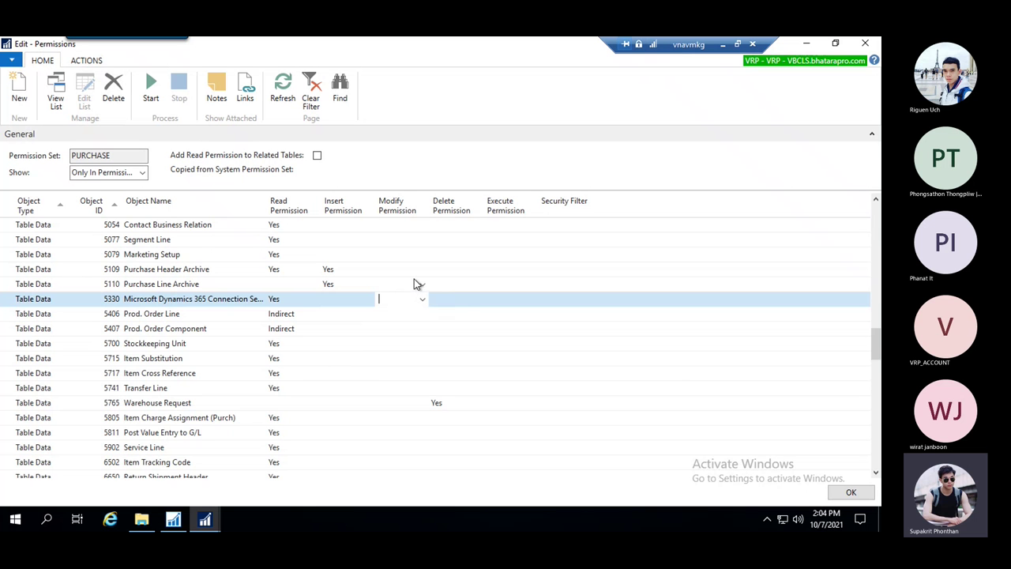
left_click(462, 303)
- Compare the read permissions of the last Table Data entries with the execute permissions of the Table entries
scroll(350, 329, "down", 15)
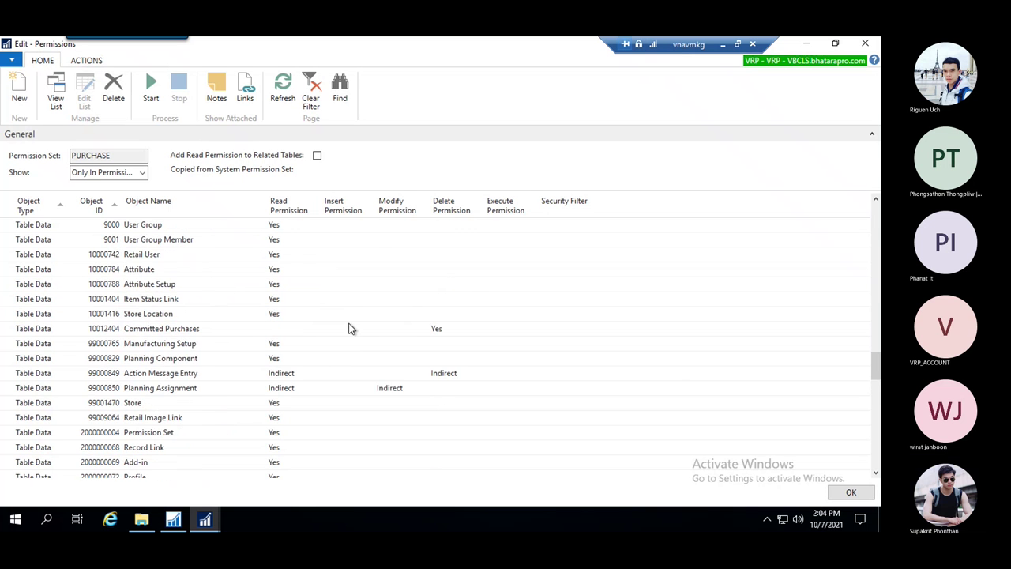
scroll(310, 332, "down", 5)
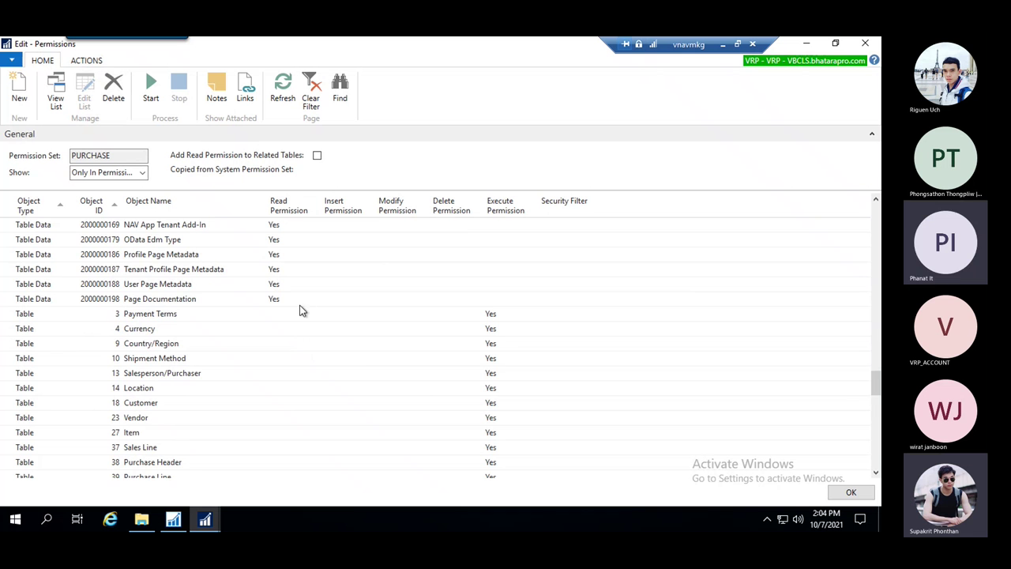
scroll(335, 320, "down", 2)
scroll(335, 320, "up", 4)
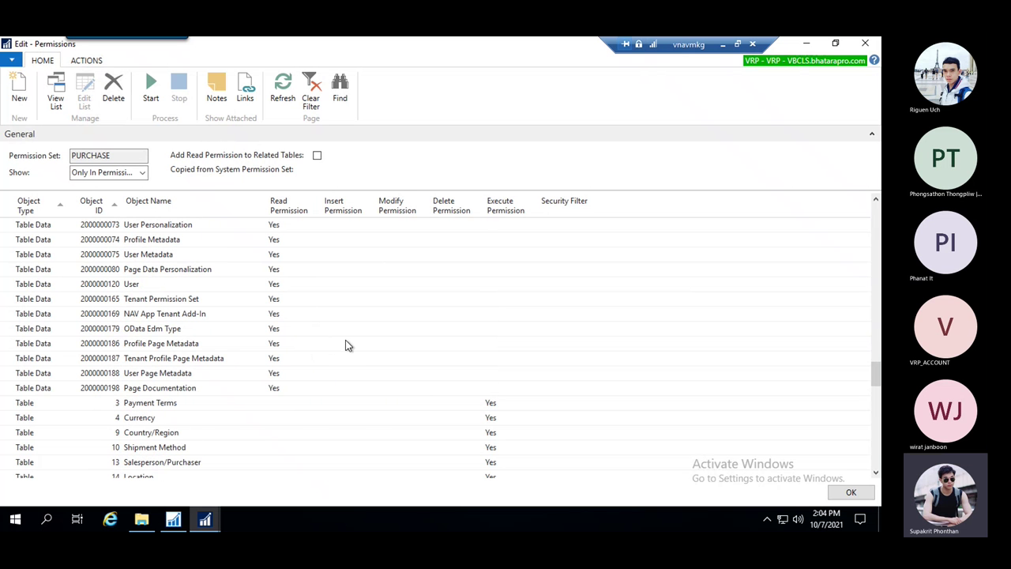
- Close the PURCHASE permissions and the Permission Sets window, returning to the Users list in the Dynamics NAV client
scroll(331, 321, "up", 5)
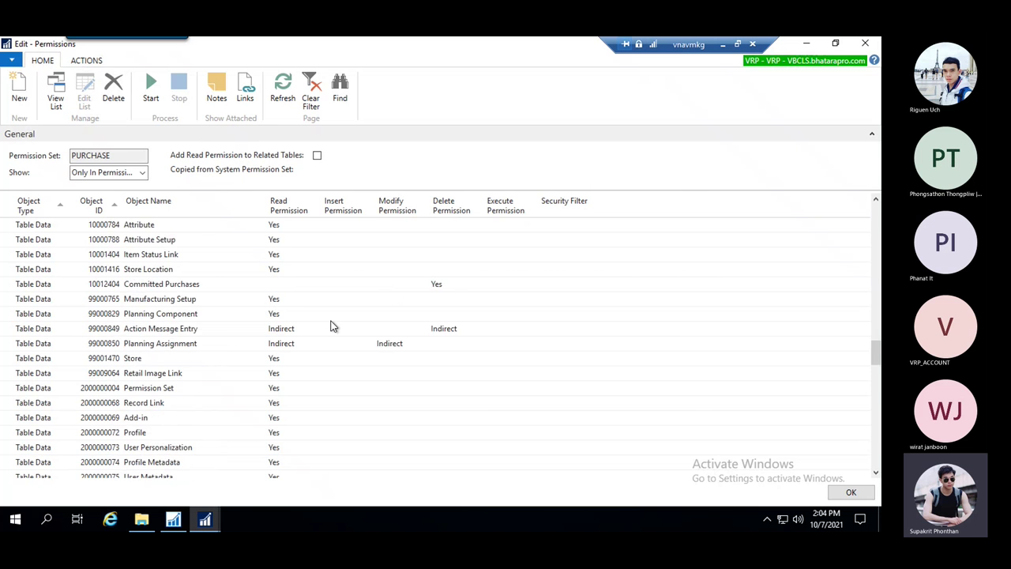
scroll(330, 322, "up", 15)
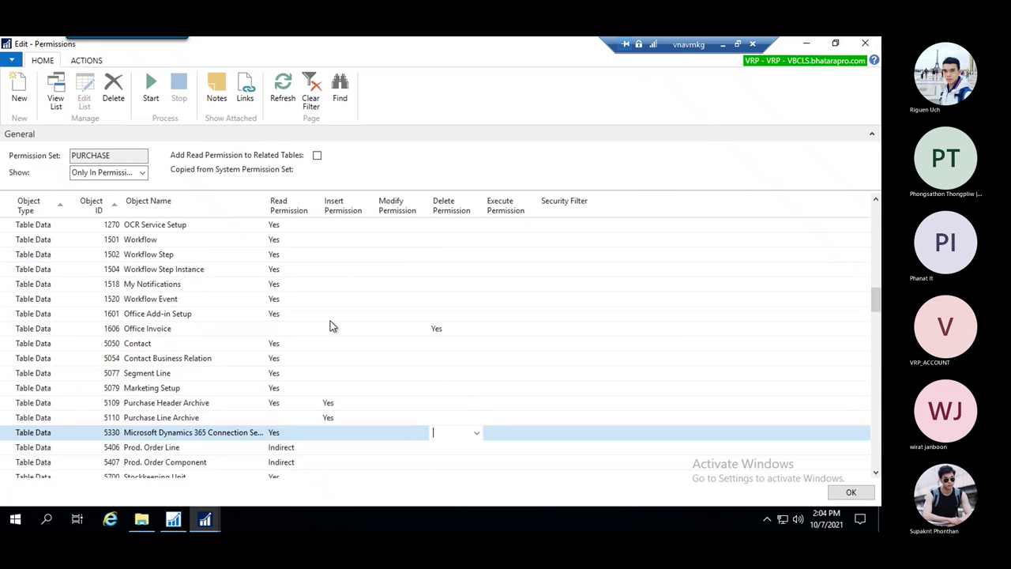
scroll(324, 316, "up", 10)
key("Escape")
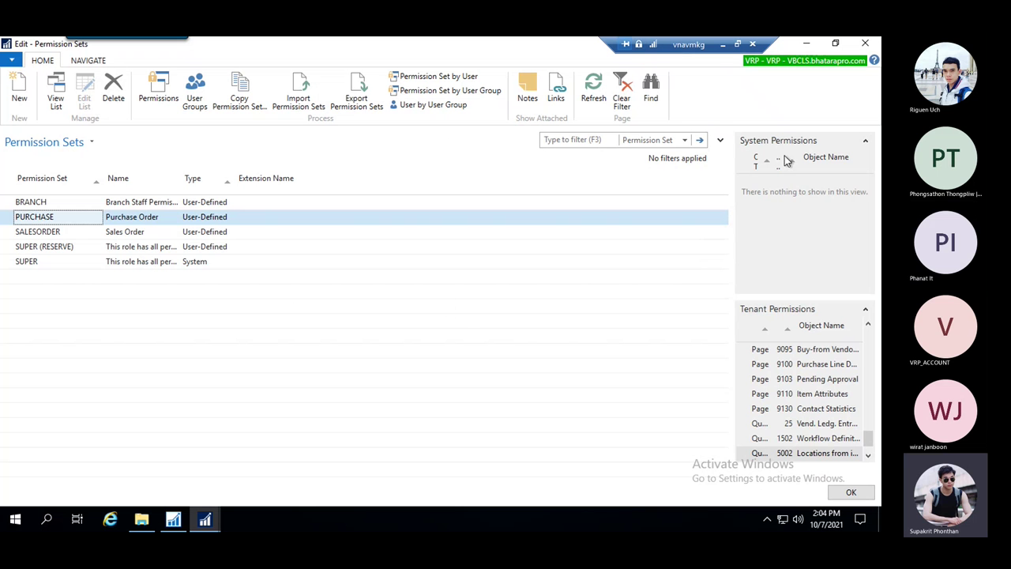
left_click(865, 45)
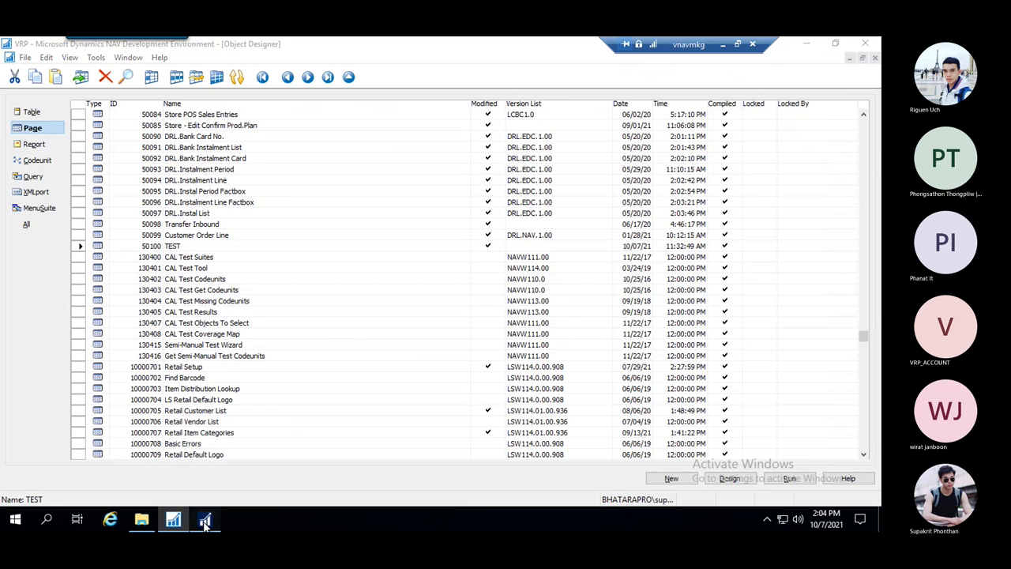
left_click(204, 519)
- Search for "companies" and open the Companies list under Administration/IT Administration/General
left_click(770, 63)
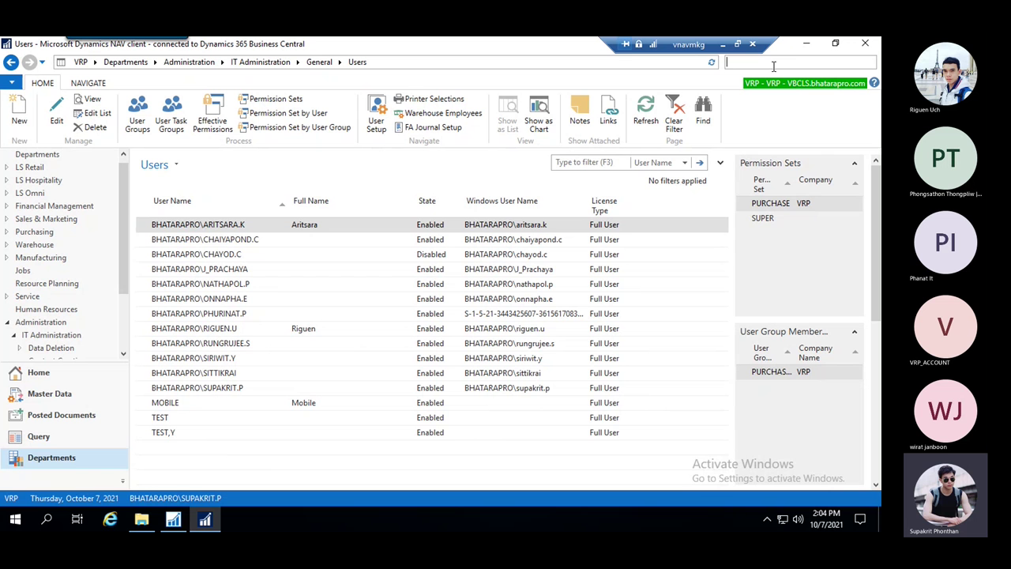
type("conpan")
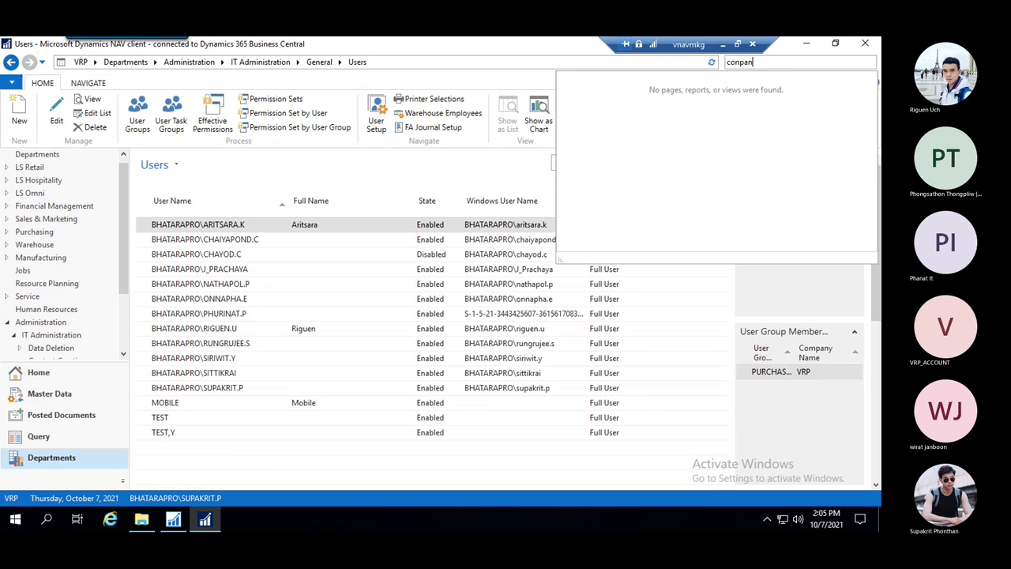
type("ie")
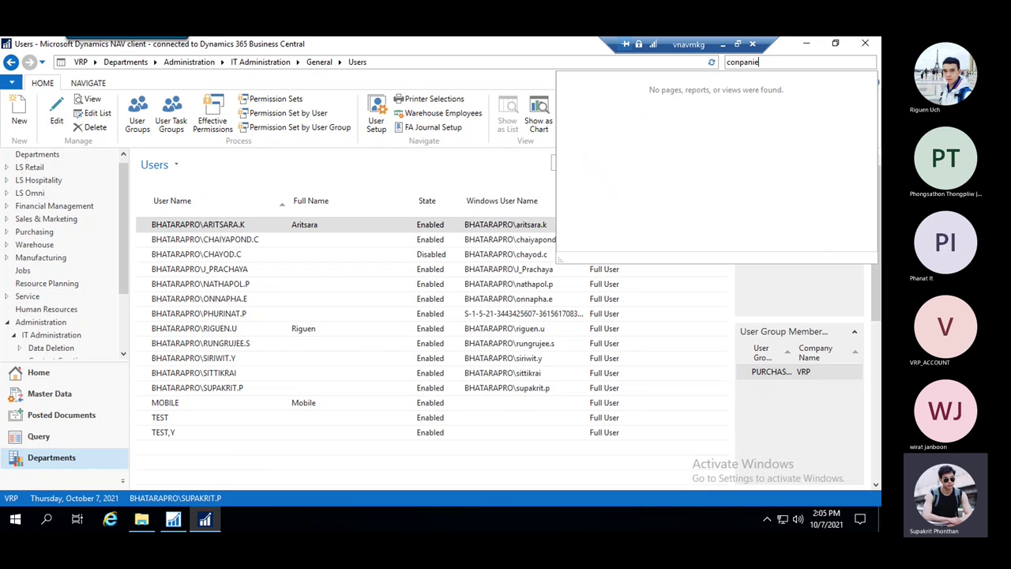
type("s")
left_click(743, 63)
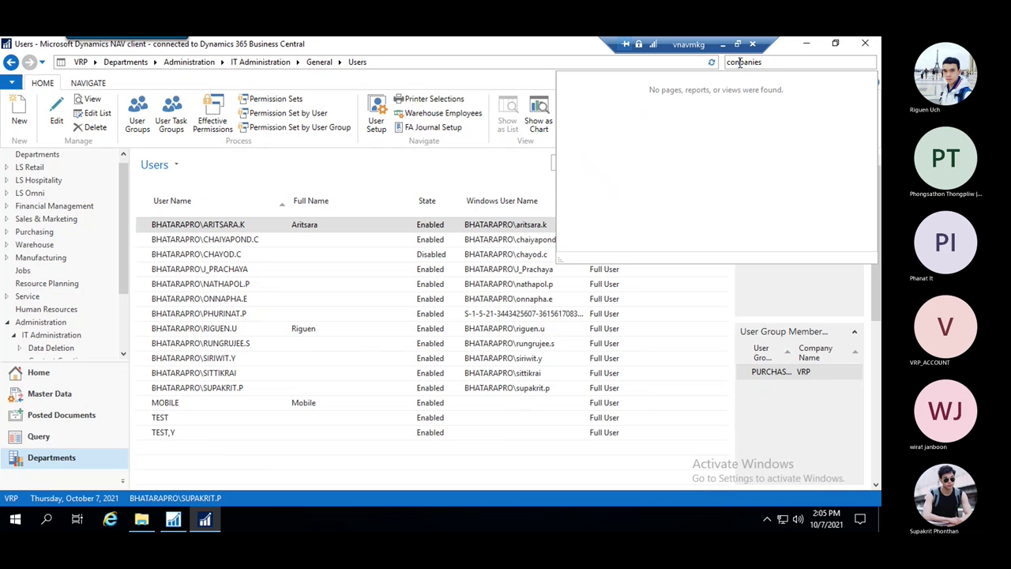
key("BackSpace")
type("m")
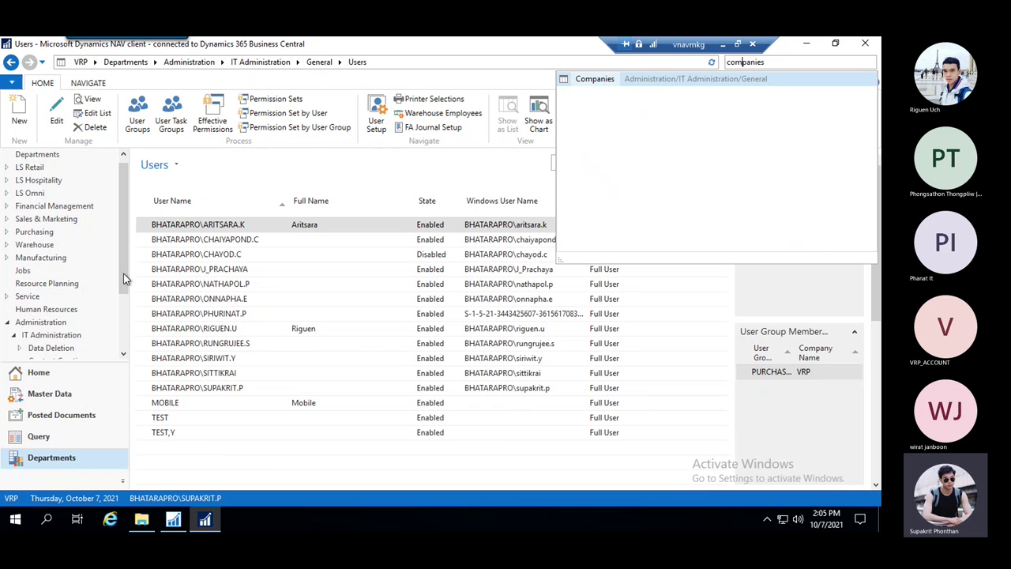
left_click(593, 79)
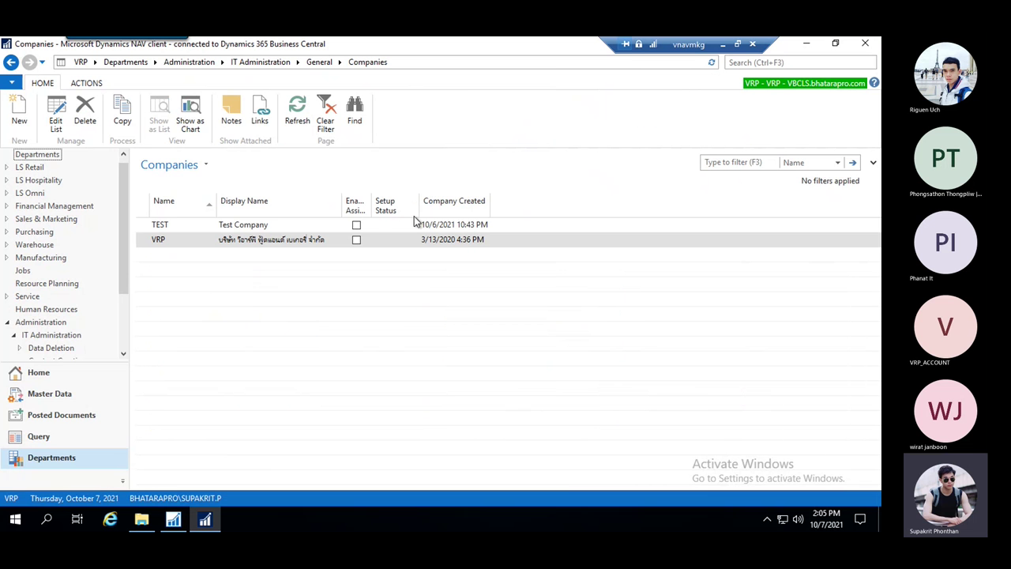
- Compare the names and display names of the TEST and VRP companies in the list
left_click(268, 227)
left_click(176, 241)
left_click(184, 224)
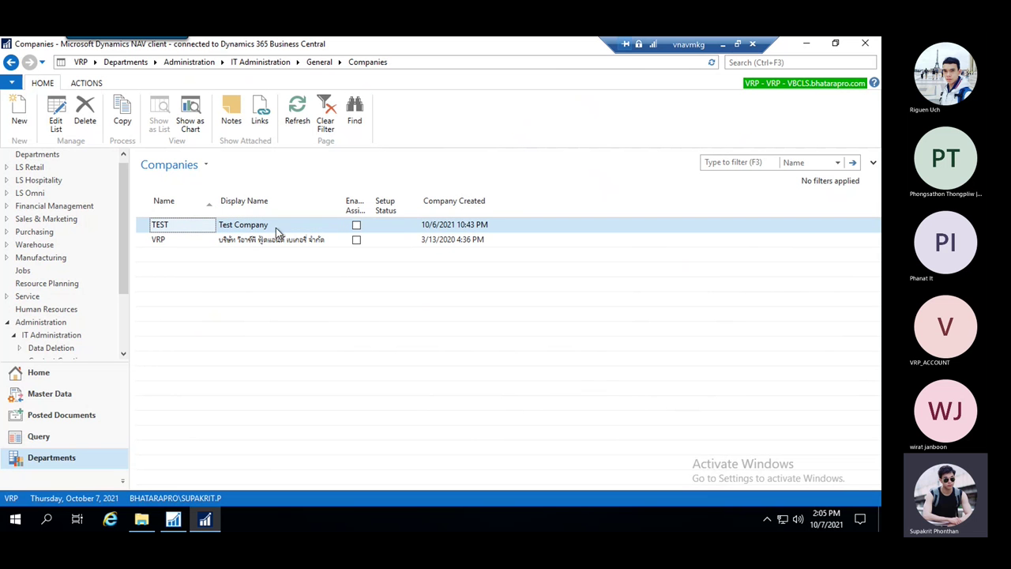
left_click(268, 241)
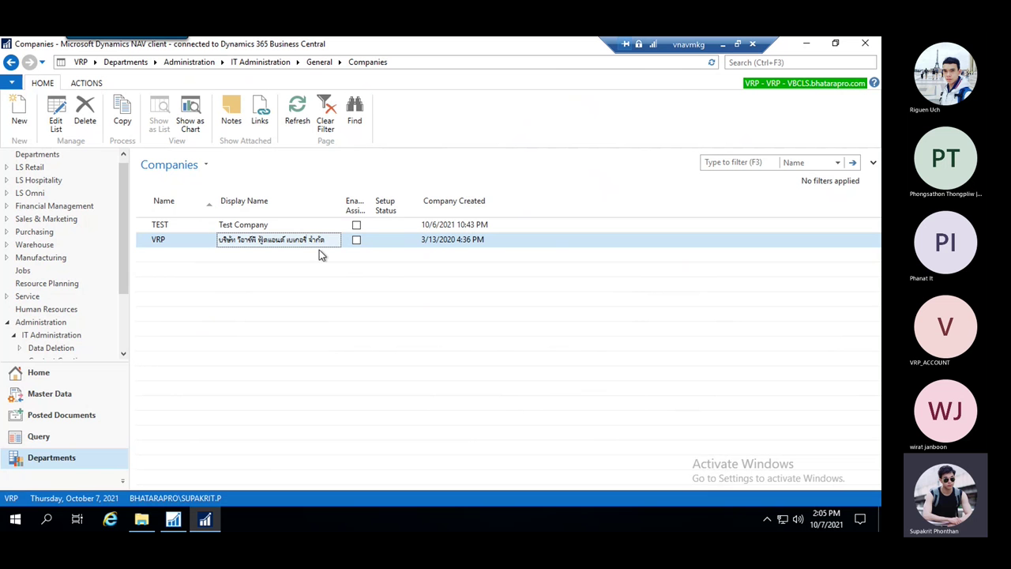
mouse_move(274, 213)
left_click(293, 226)
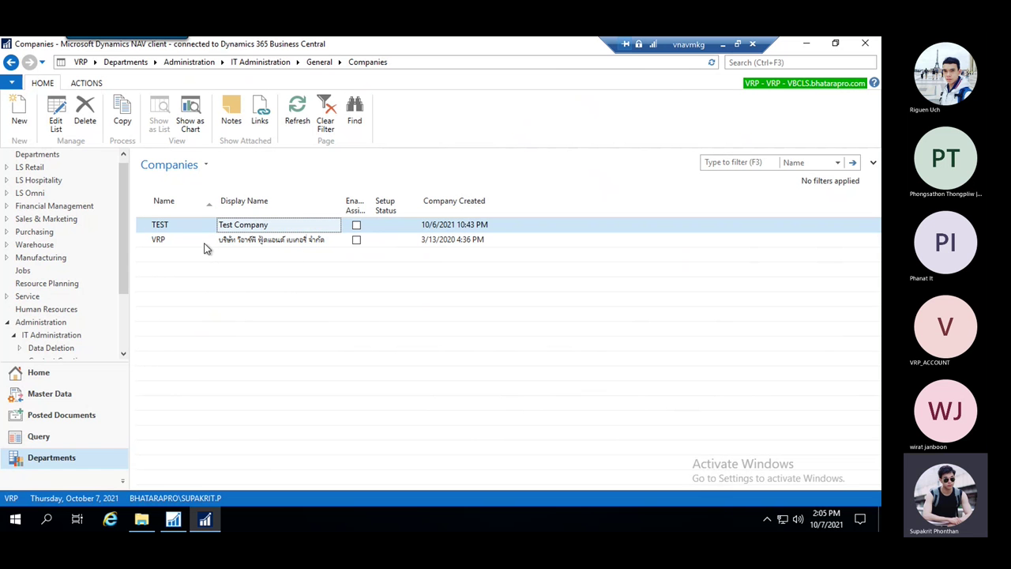
- Create a new company named VRPTEST with the display name "VPR test" and return to the Companies list
left_click(18, 110)
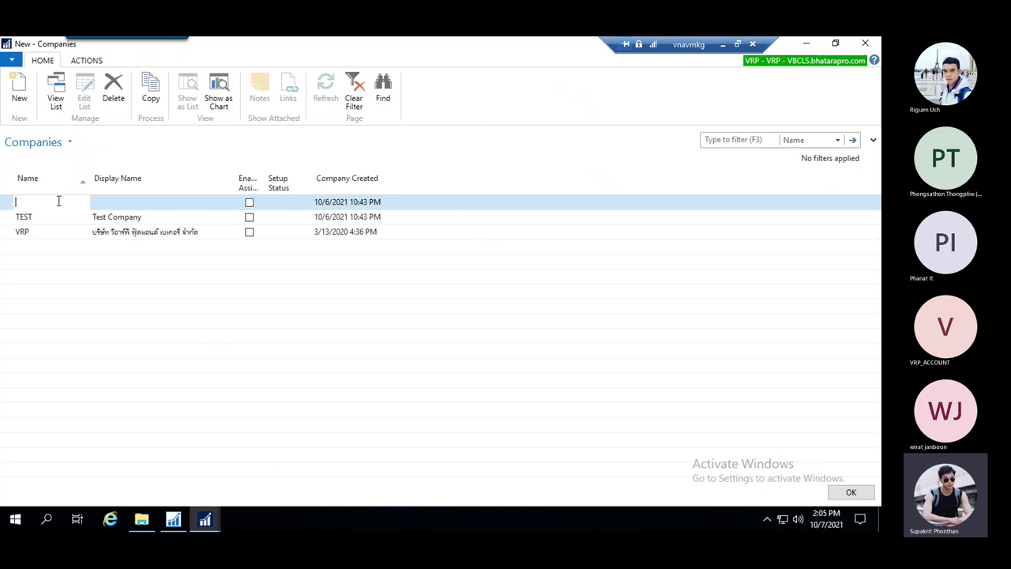
type("VRPTEST")
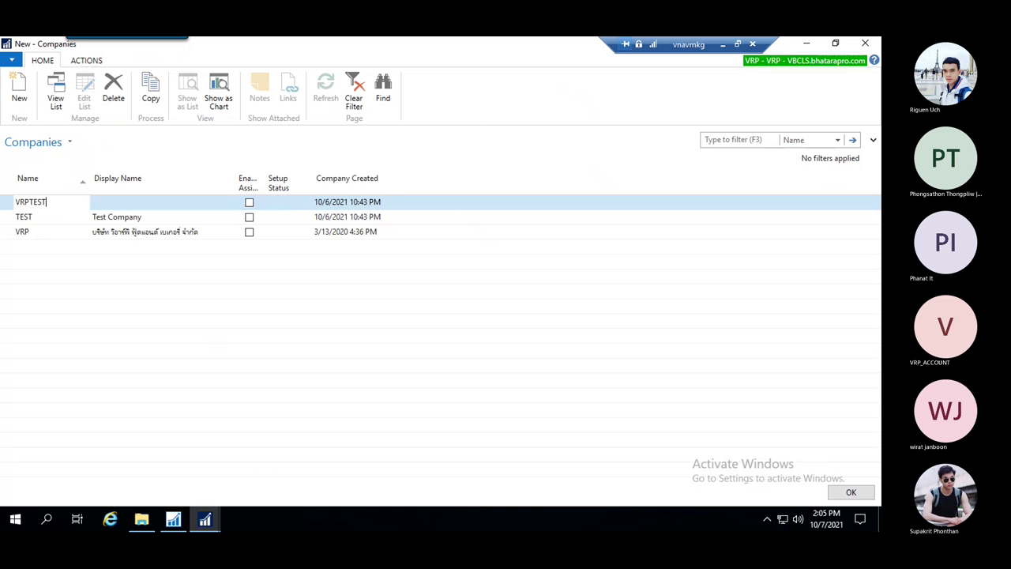
key("Escape")
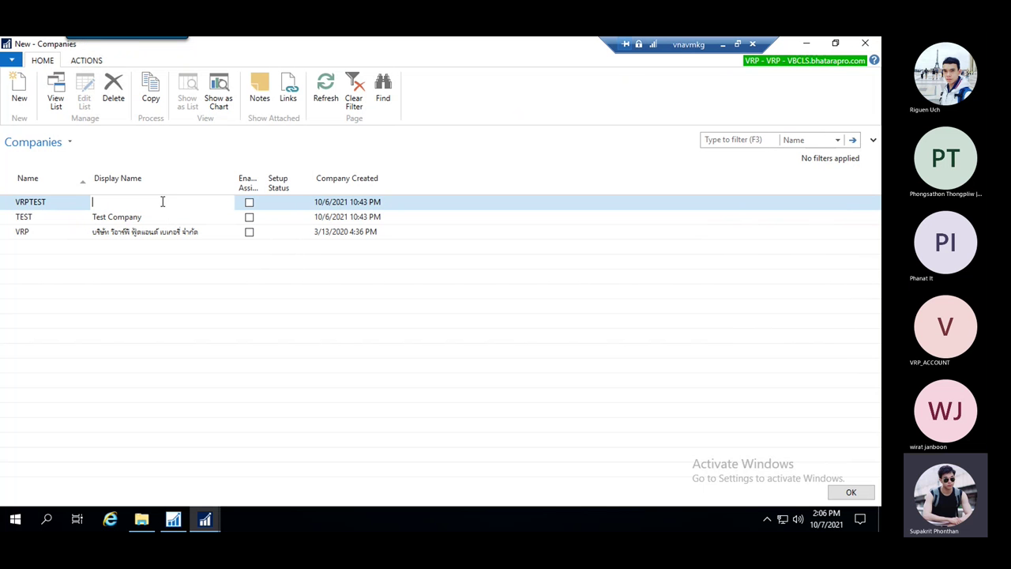
type("VPR te")
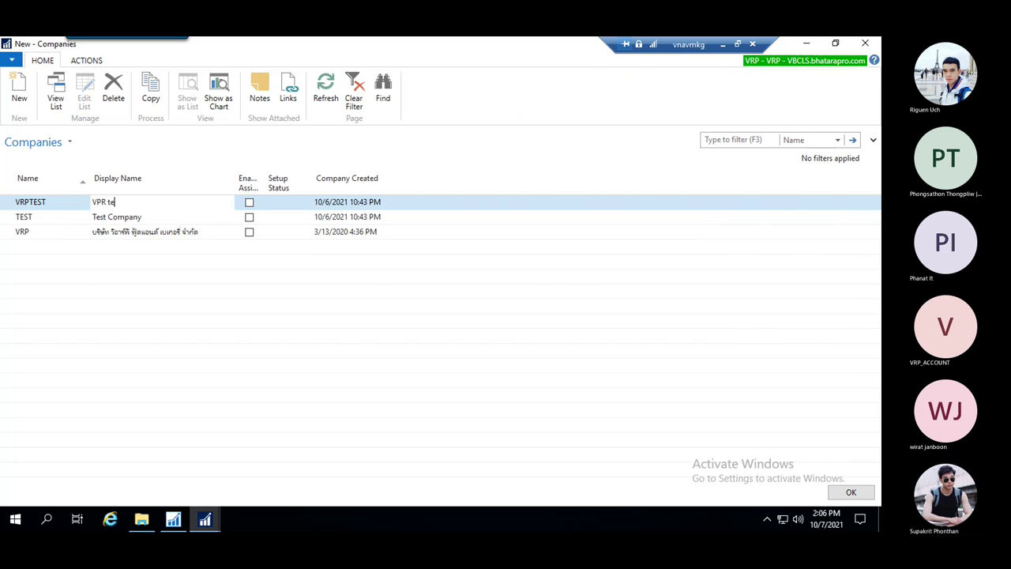
type("st")
left_click(205, 519)
left_click(433, 466)
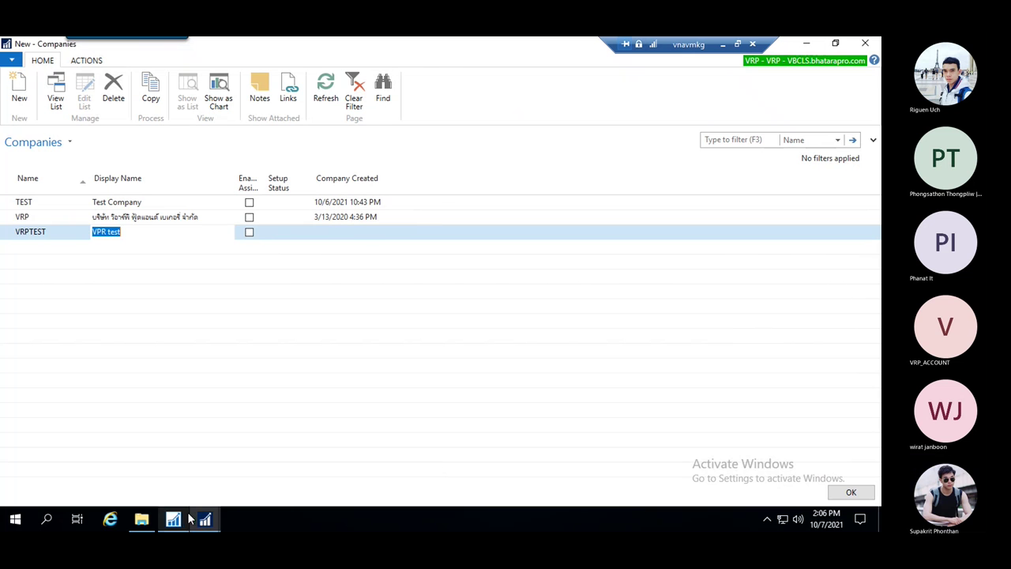
left_click(850, 491)
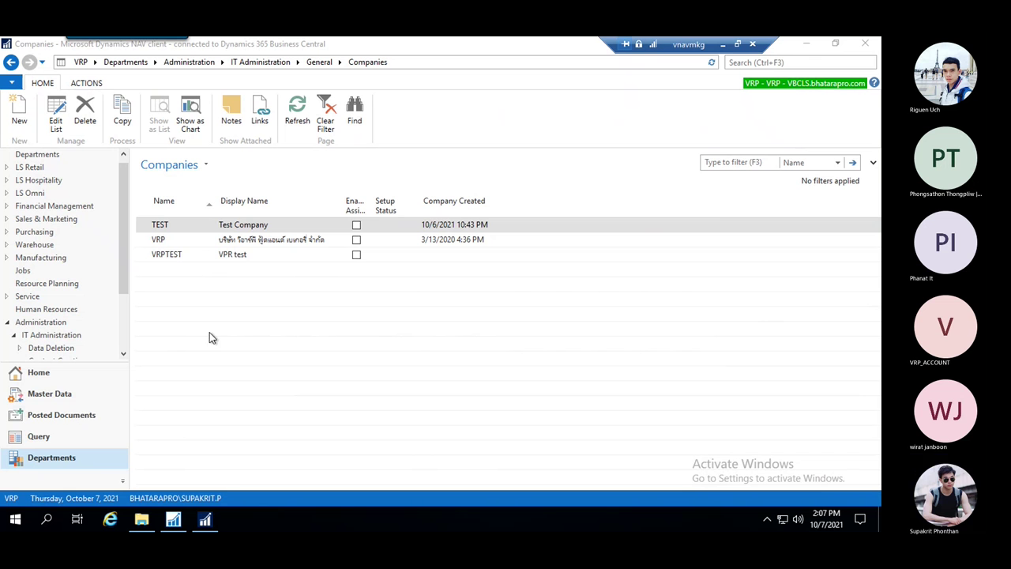
- Search for "company inf" and open the Company Information page
left_click(799, 62)
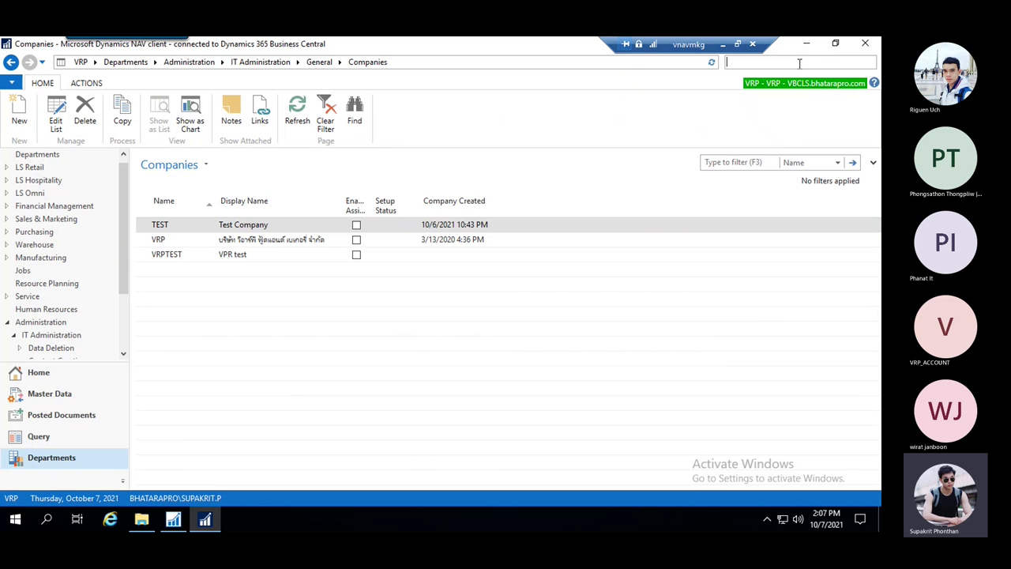
type("company i")
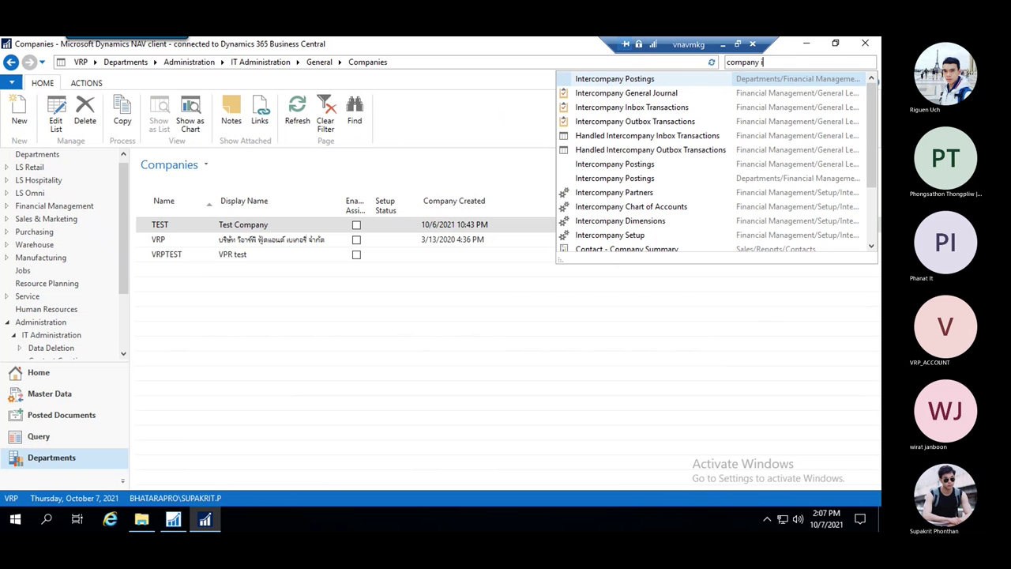
type("n")
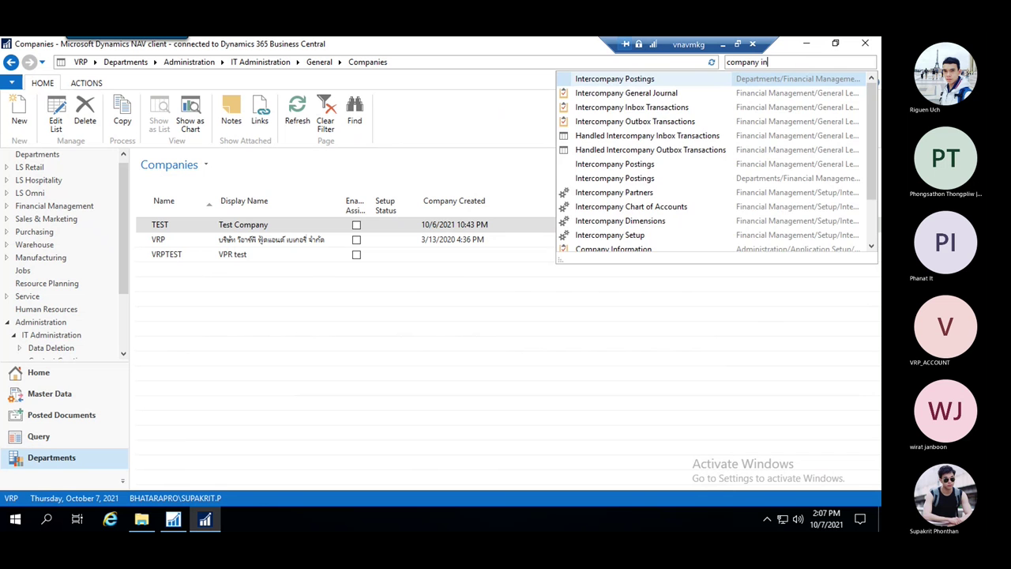
type("f")
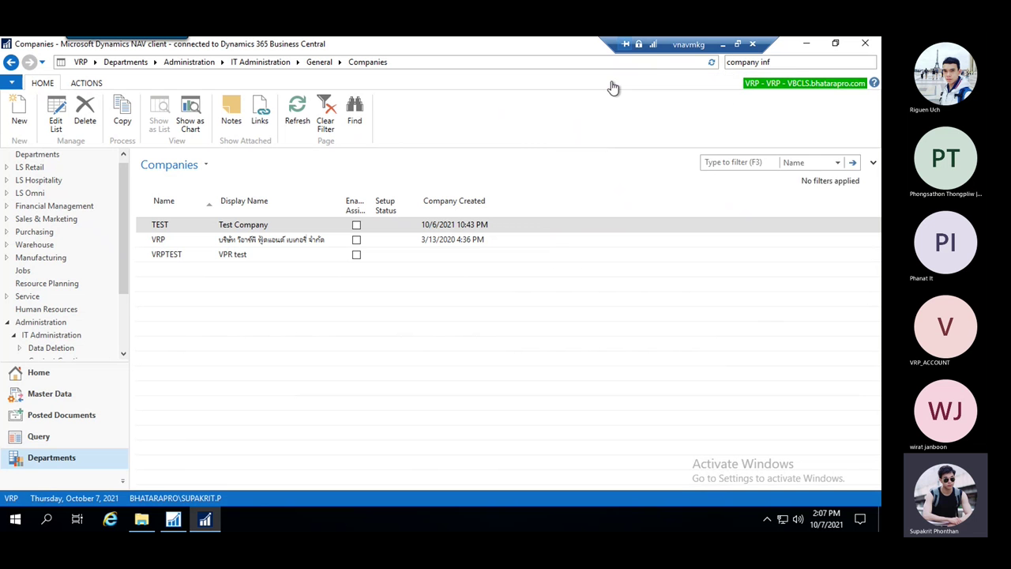
left_click(609, 84)
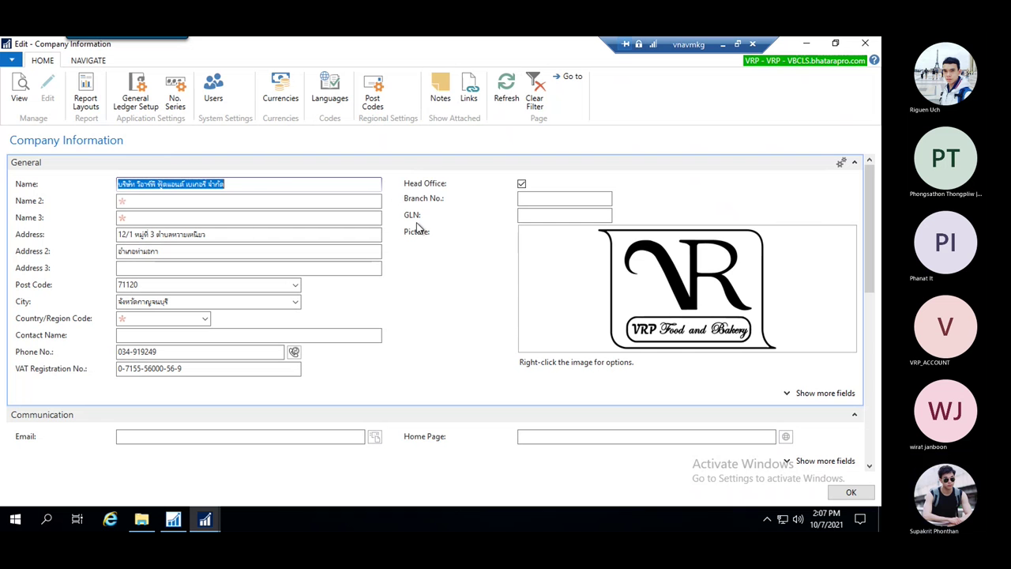
- Examine the company's name, branch number, post code and address fields, and glance through the remaining Company Information sections
left_click(251, 183)
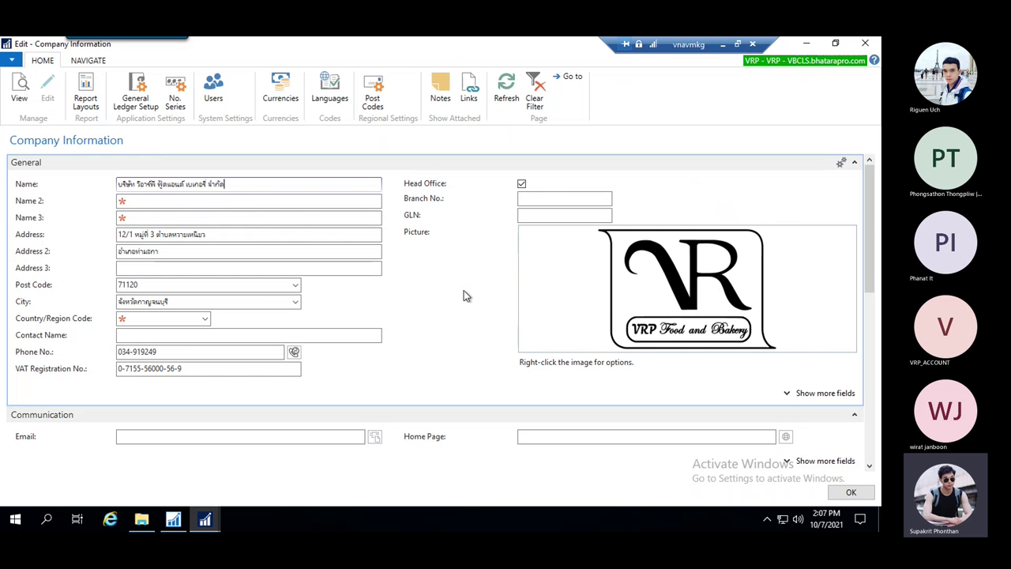
scroll(469, 308, "down", 10)
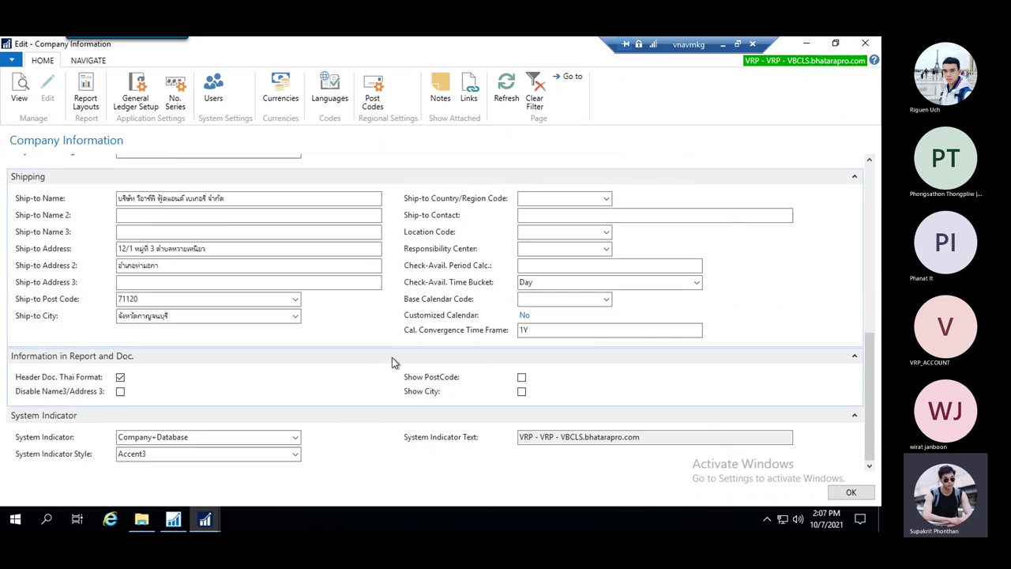
scroll(392, 359, "up", 15)
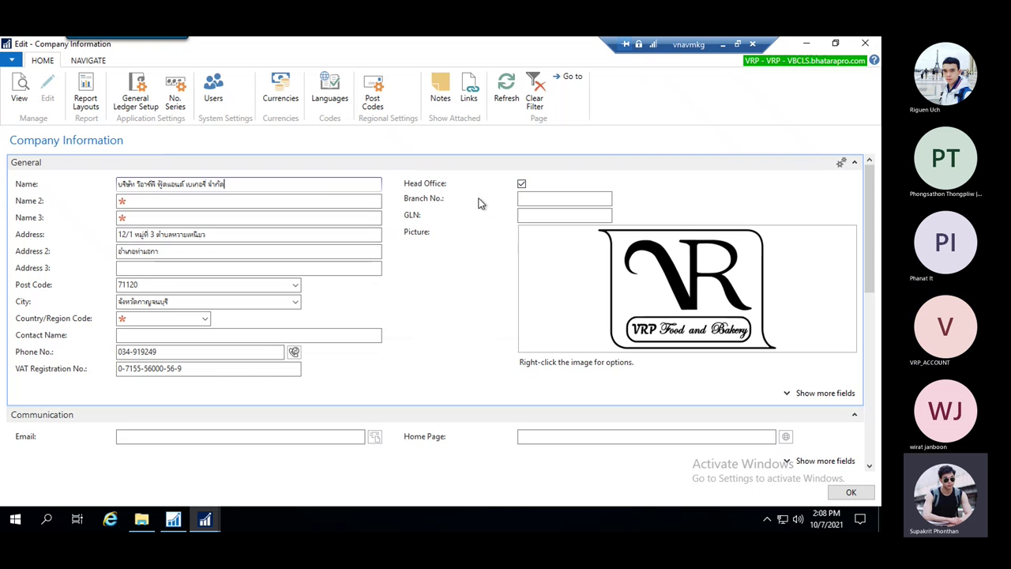
left_click(563, 201)
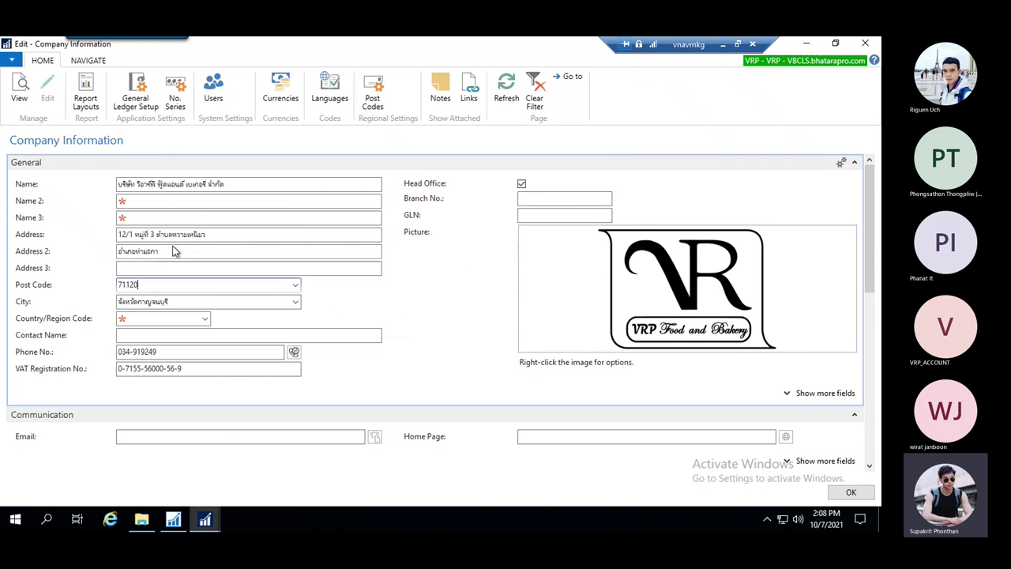
left_click(243, 235)
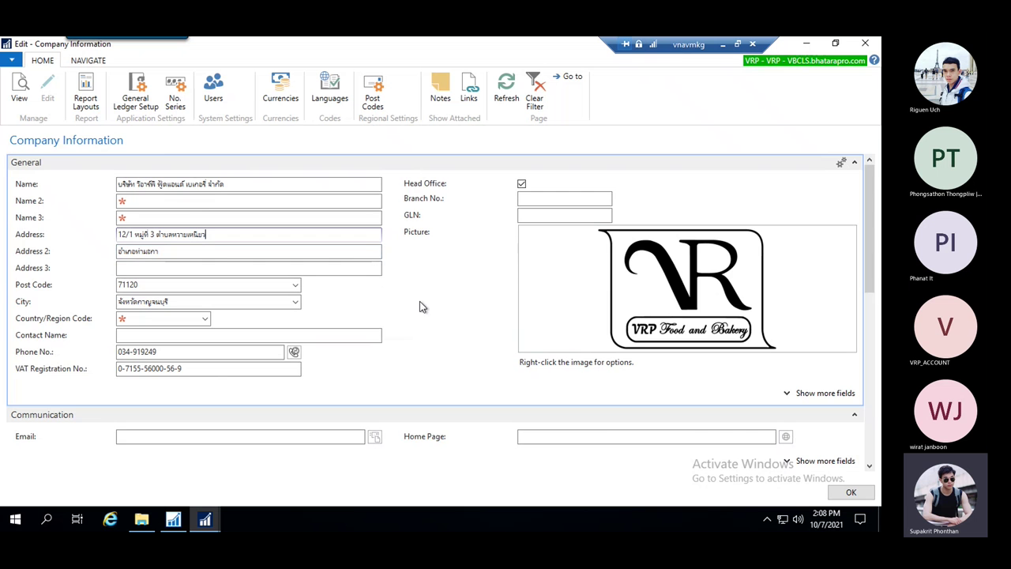
- Examine the VAT registration number field and the Payments and Shipping sections of the Company Information page
scroll(411, 336, "down", 5)
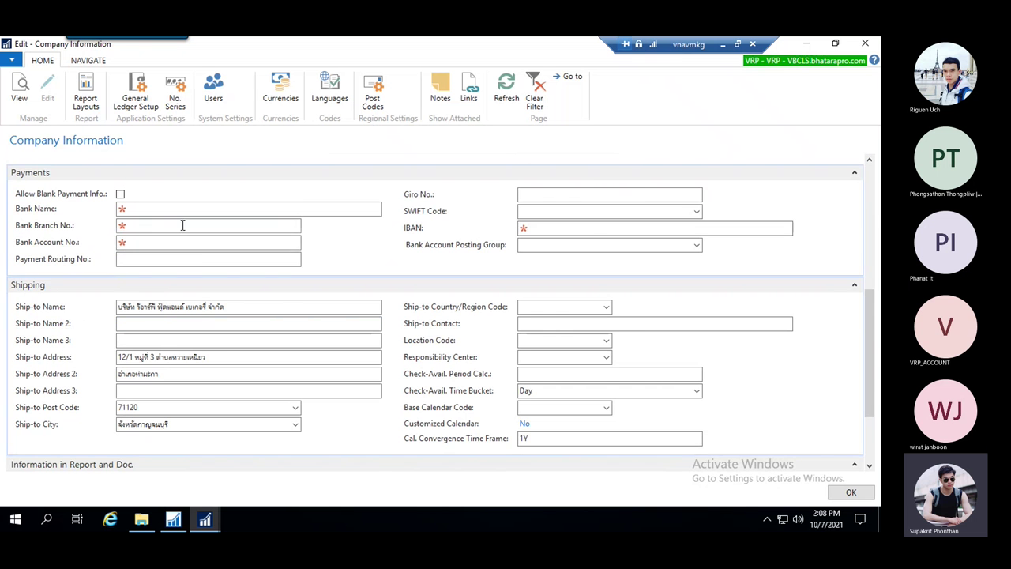
scroll(285, 289, "up", 2)
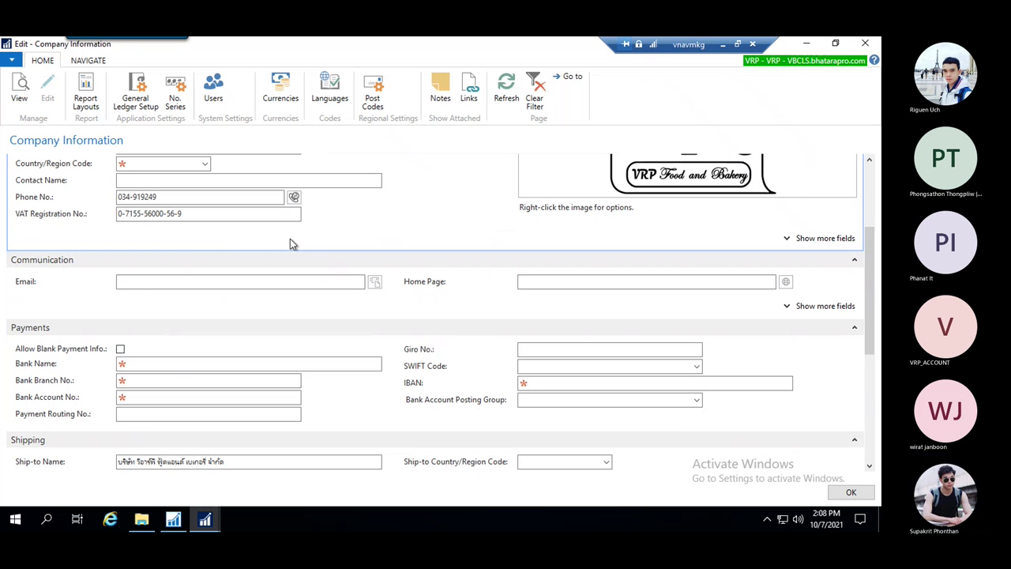
left_click(193, 213)
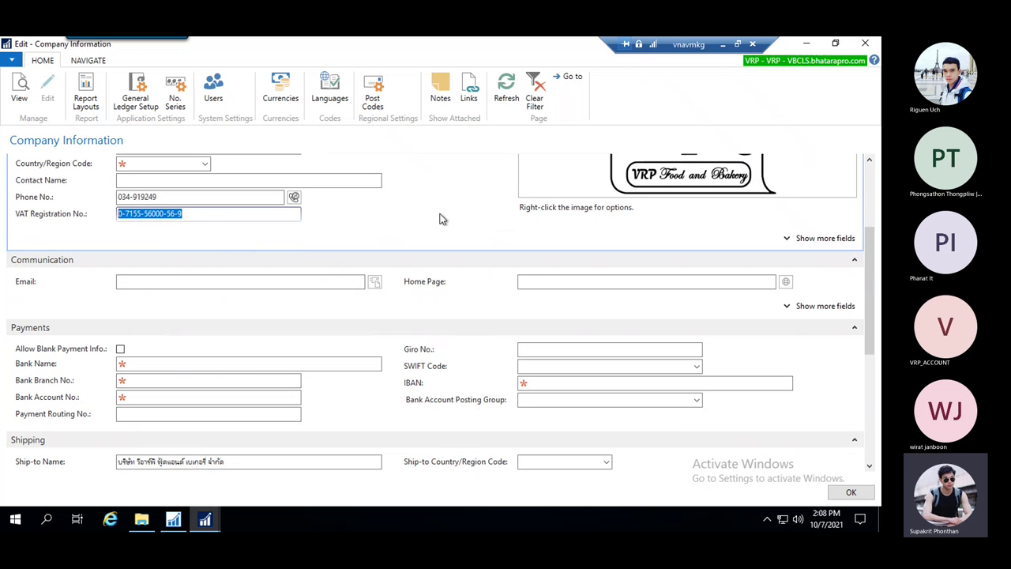
scroll(402, 219, "down", 3)
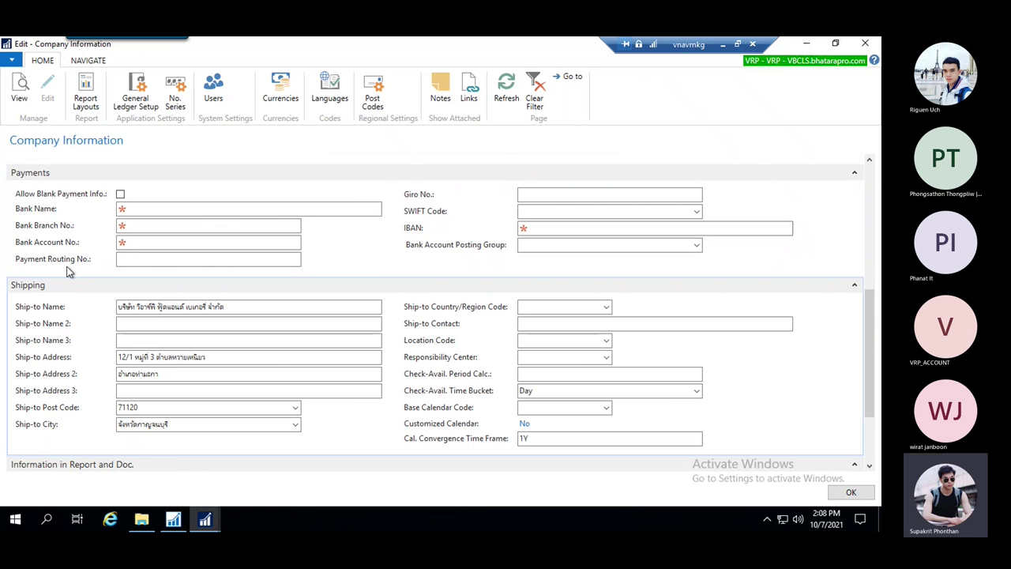
scroll(400, 345, "up", 1)
scroll(397, 387, "down", 1)
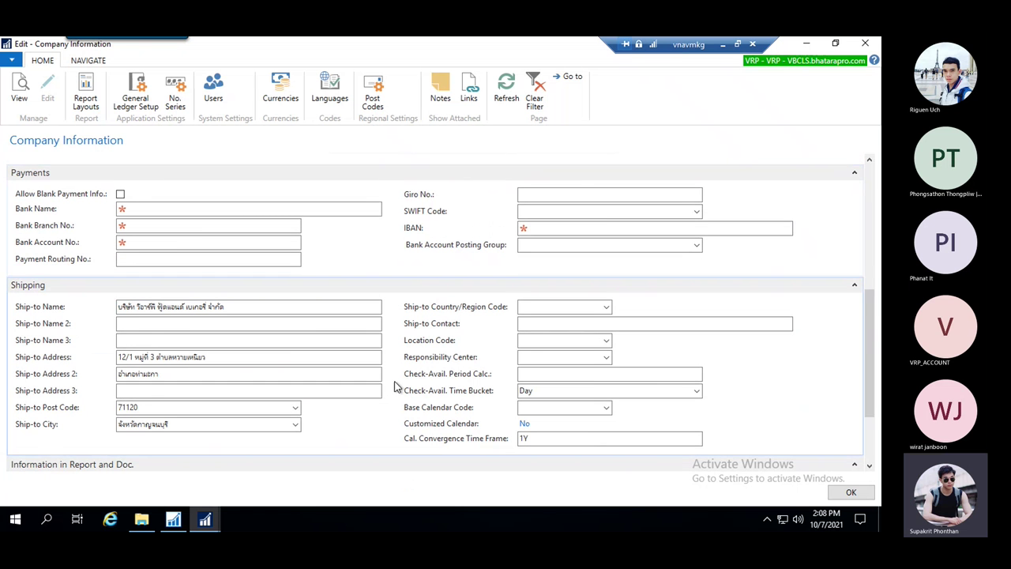
scroll(395, 387, "down", 2)
scroll(390, 380, "up", 8)
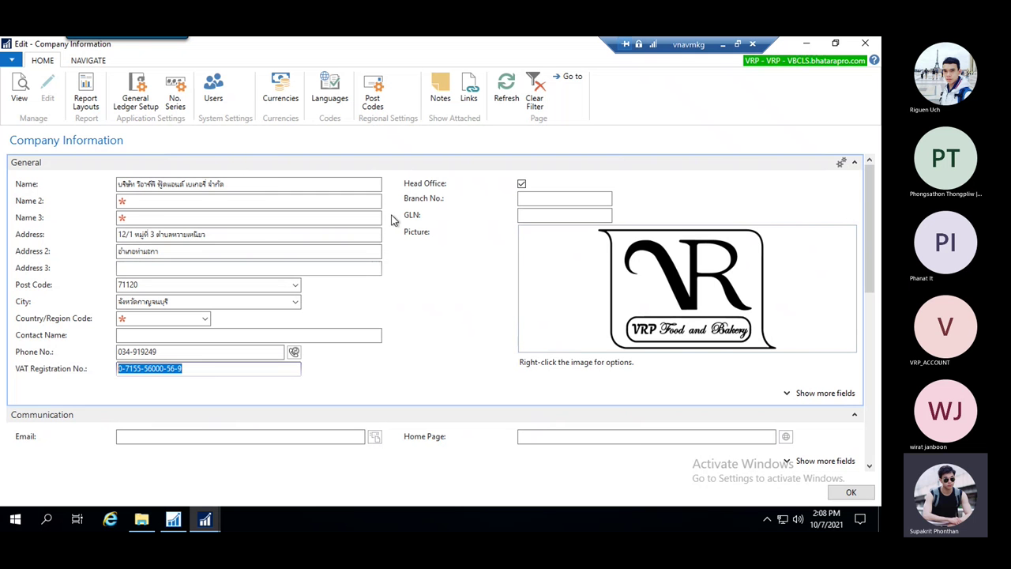
- Look over the Shipping, Information in Report and Doc. and System Indicator sections, and close the Company Information page
scroll(400, 221, "down", 3)
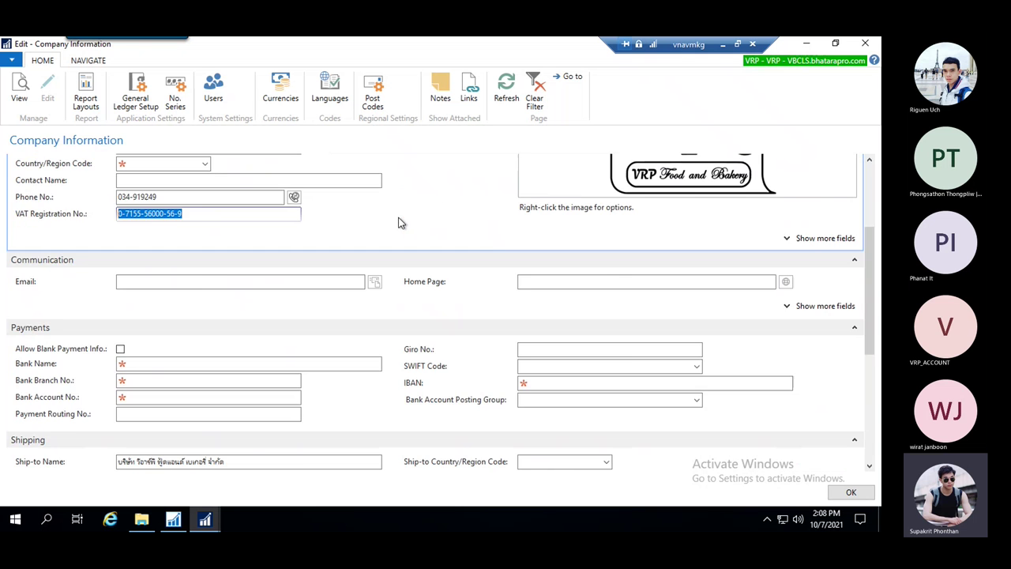
scroll(400, 229, "down", 4)
scroll(405, 260, "down", 1)
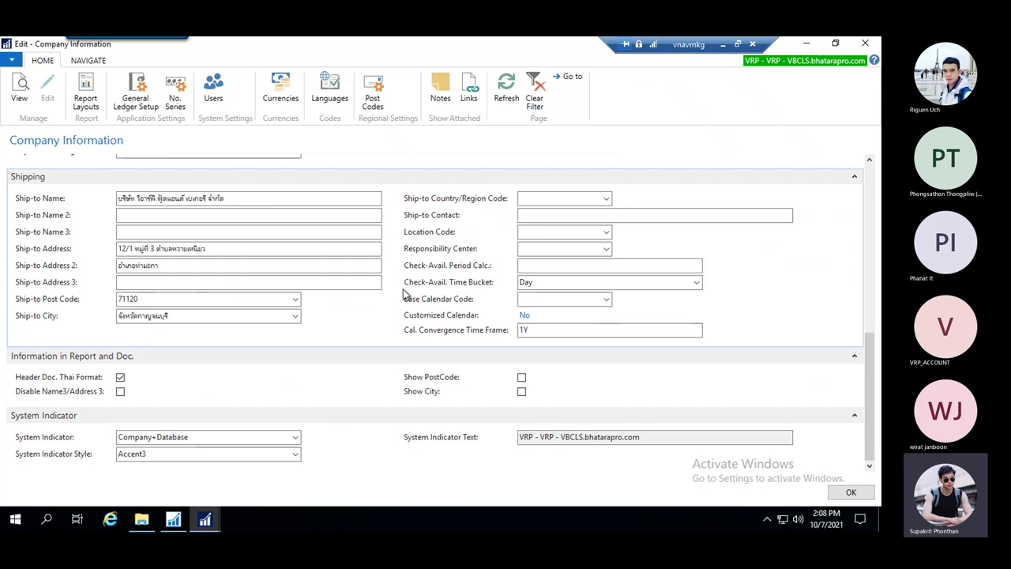
scroll(404, 294, "up", 8)
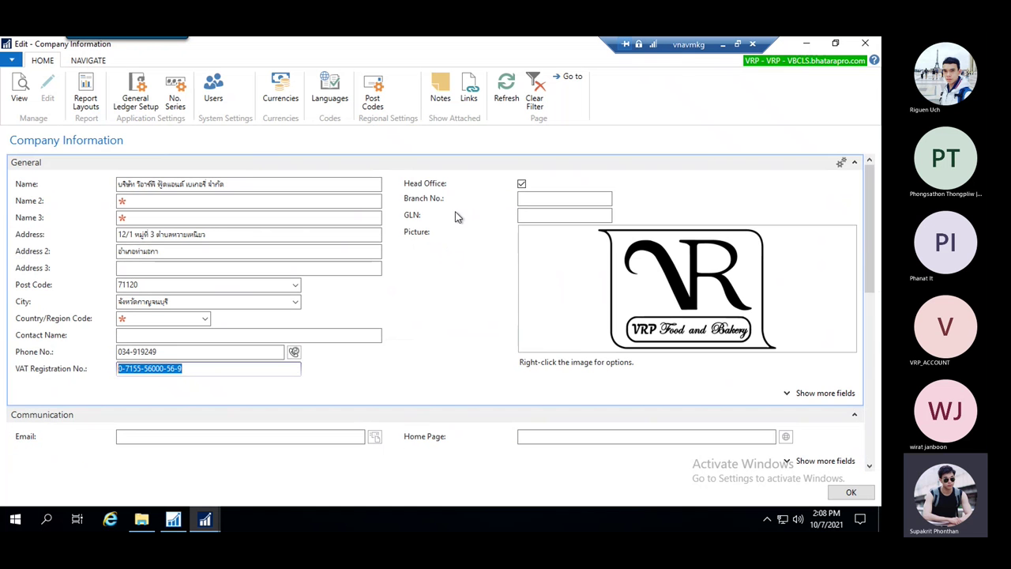
key("Escape")
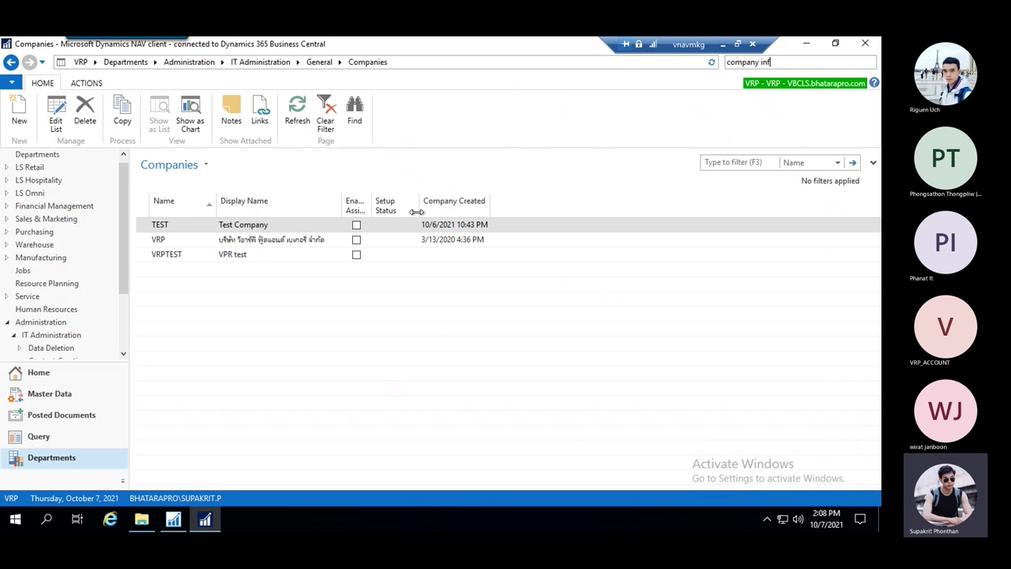
- Copy the VRP company to a new company named COPYVRP
left_click(261, 243)
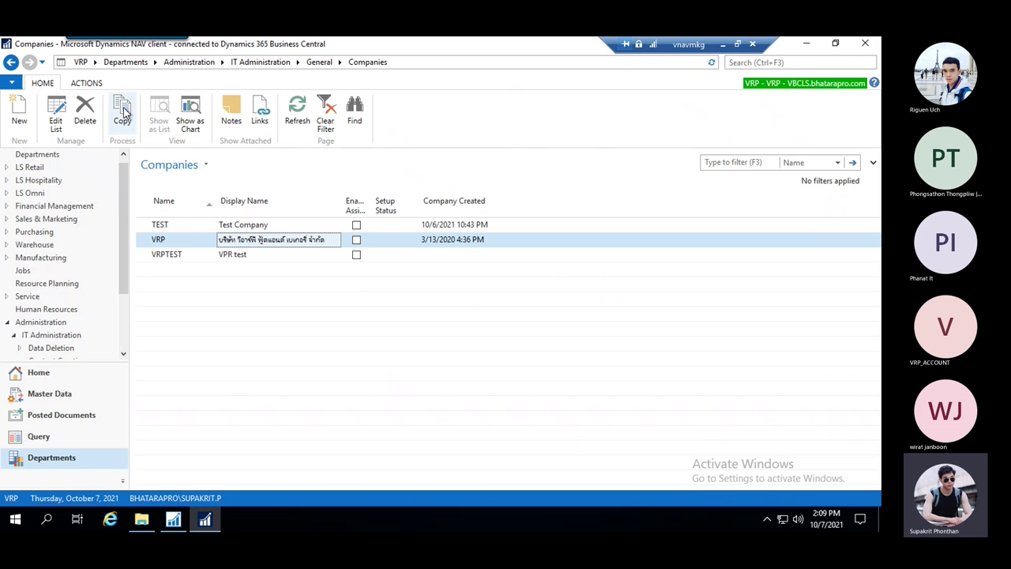
left_click(289, 255)
left_click(292, 240)
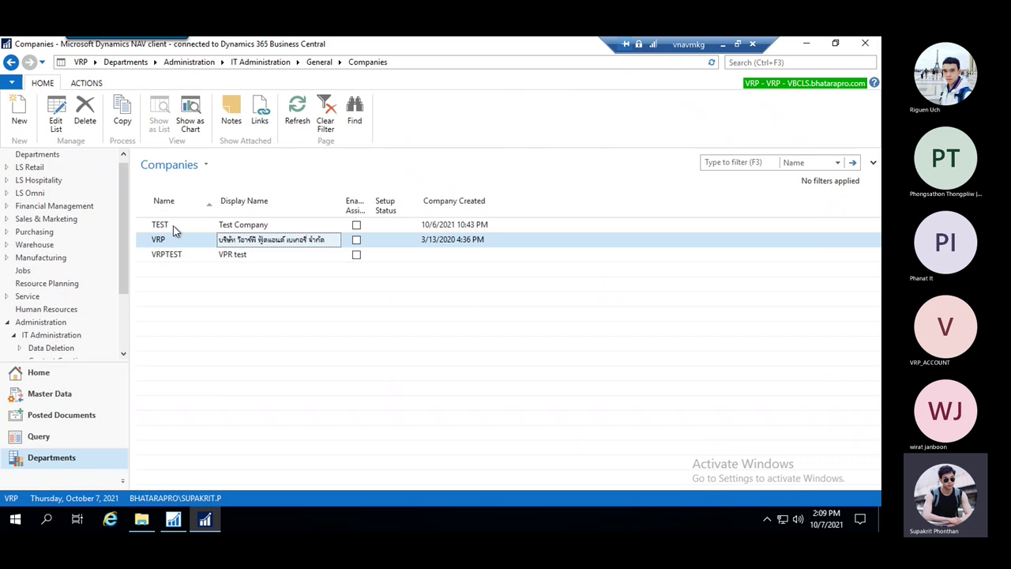
left_click(123, 111)
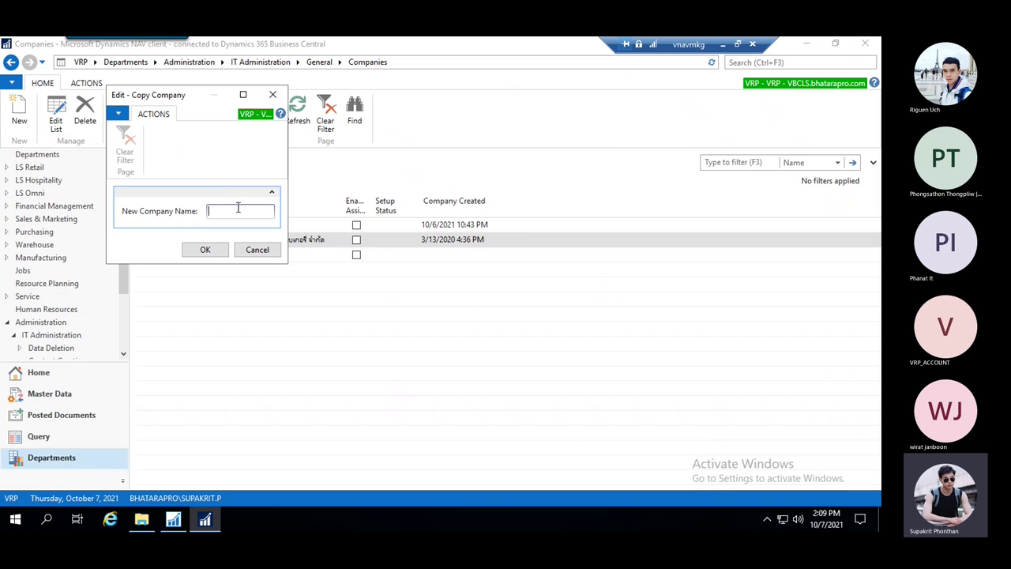
type("COPYVRP")
left_click(207, 251)
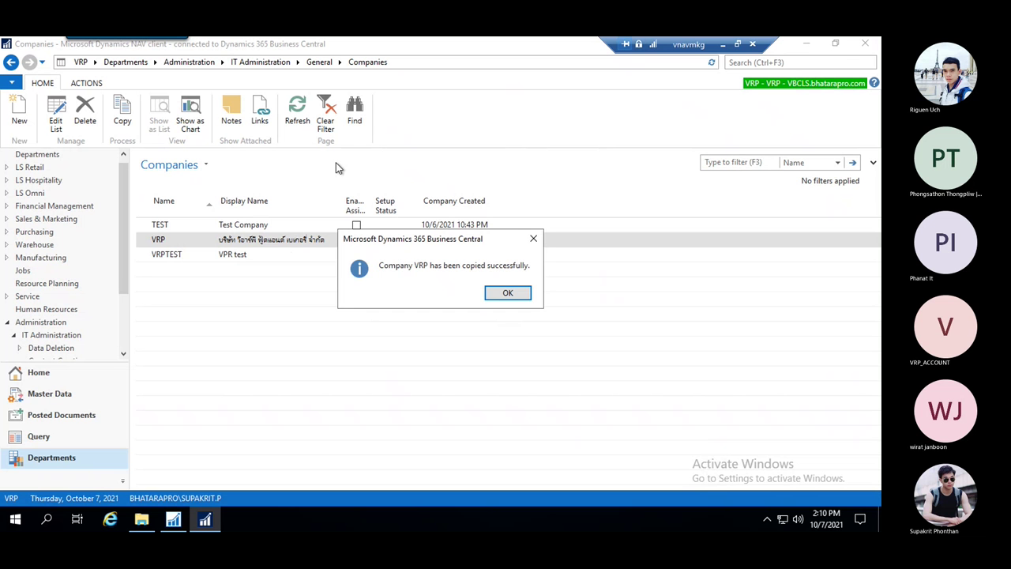
left_click(518, 296)
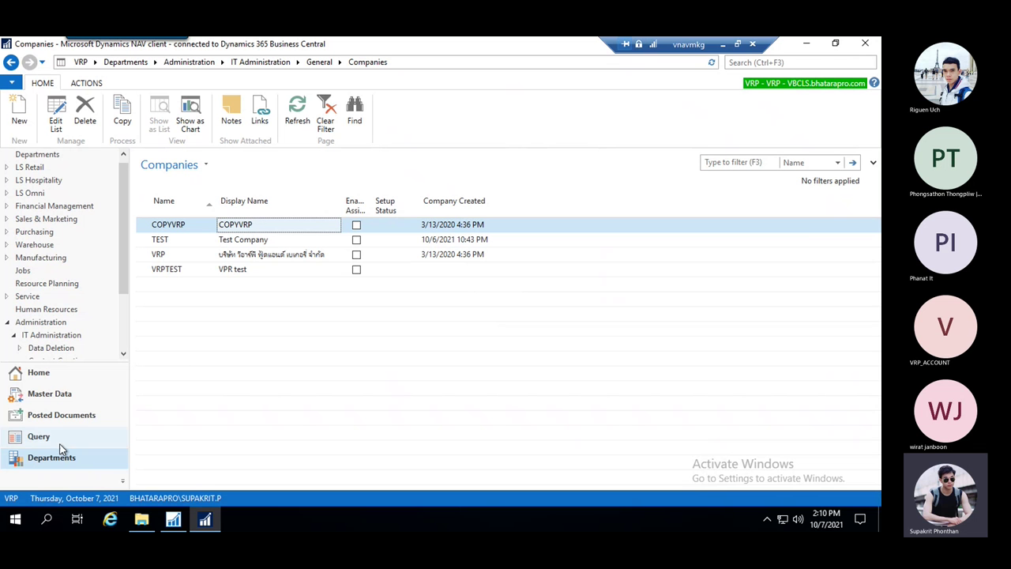
- Switch the active company to COPYVRP
left_click(11, 500)
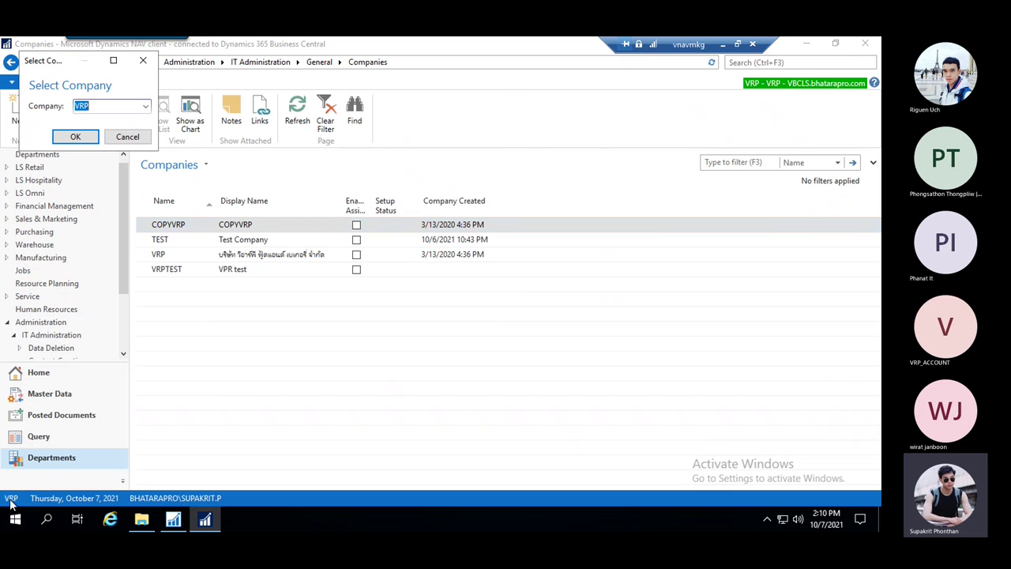
left_click(142, 107)
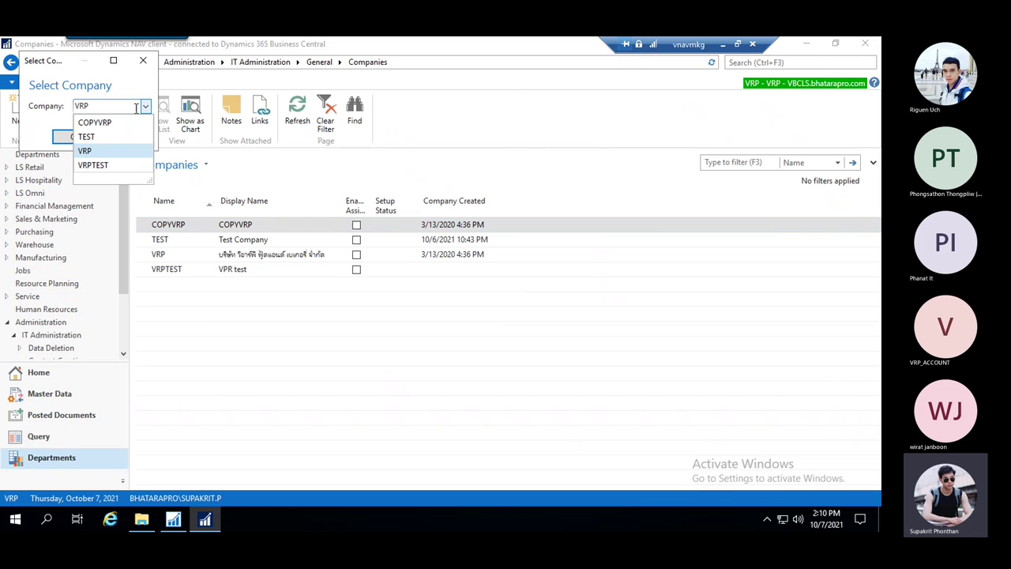
left_click(115, 122)
left_click(79, 137)
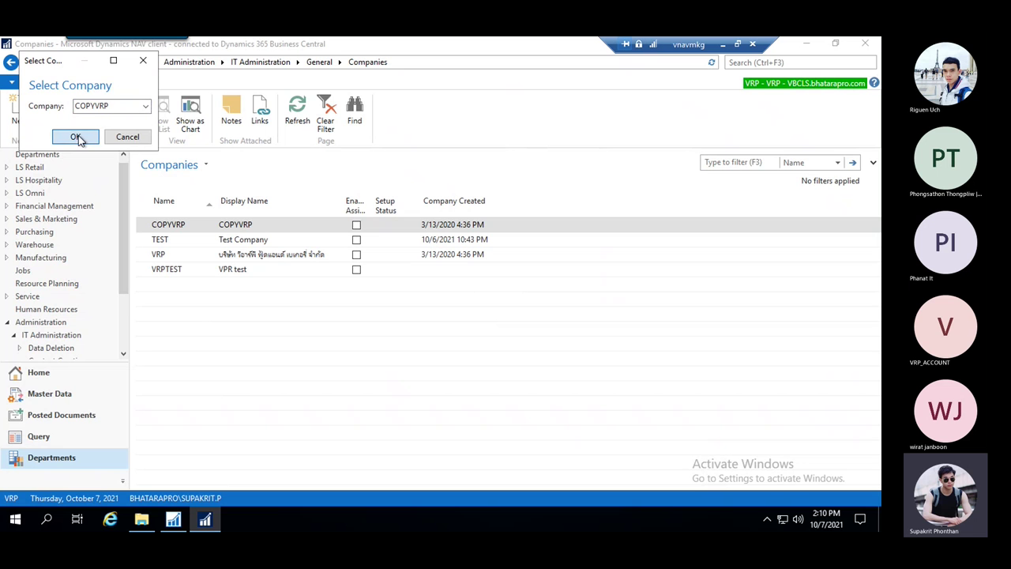
left_click(84, 140)
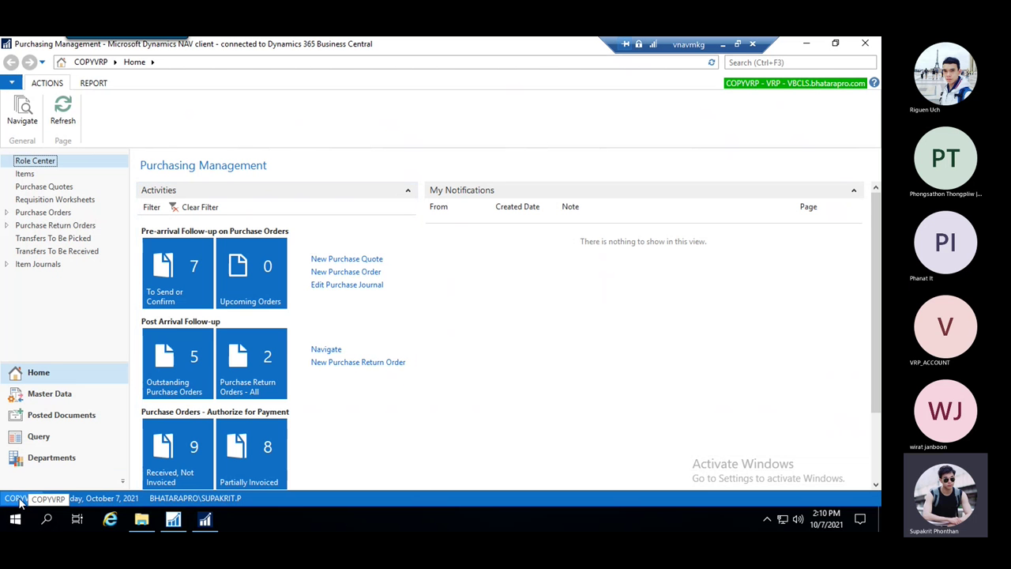
- Search for "company inf" in COPYVRP and open the Company Information page
left_click(798, 62)
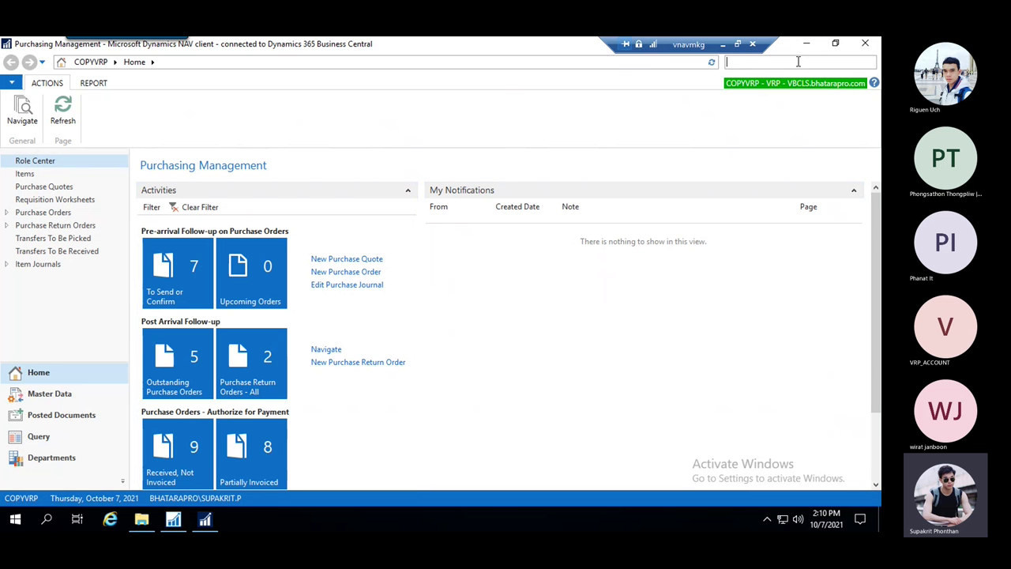
type("copa")
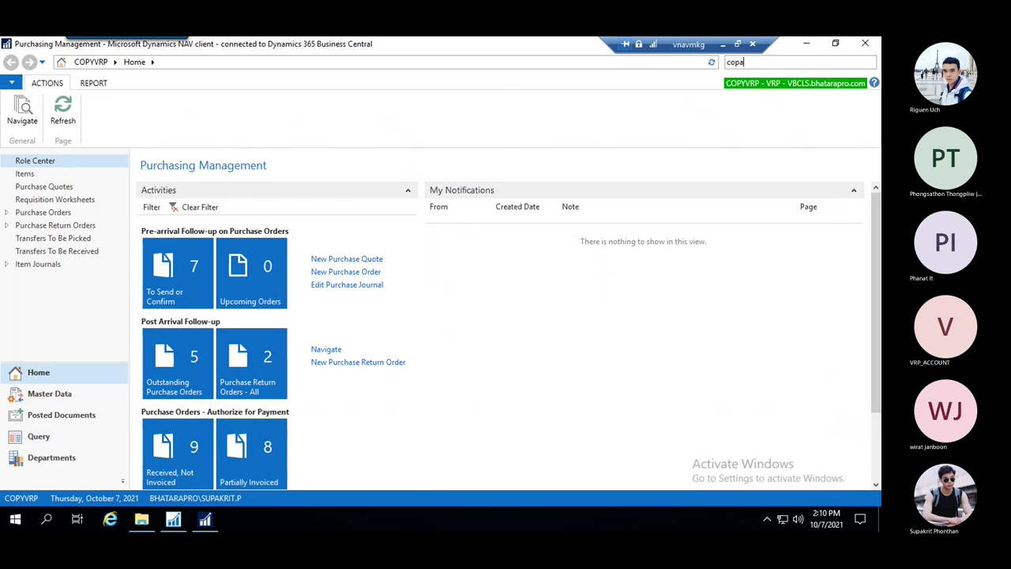
type("ny inf")
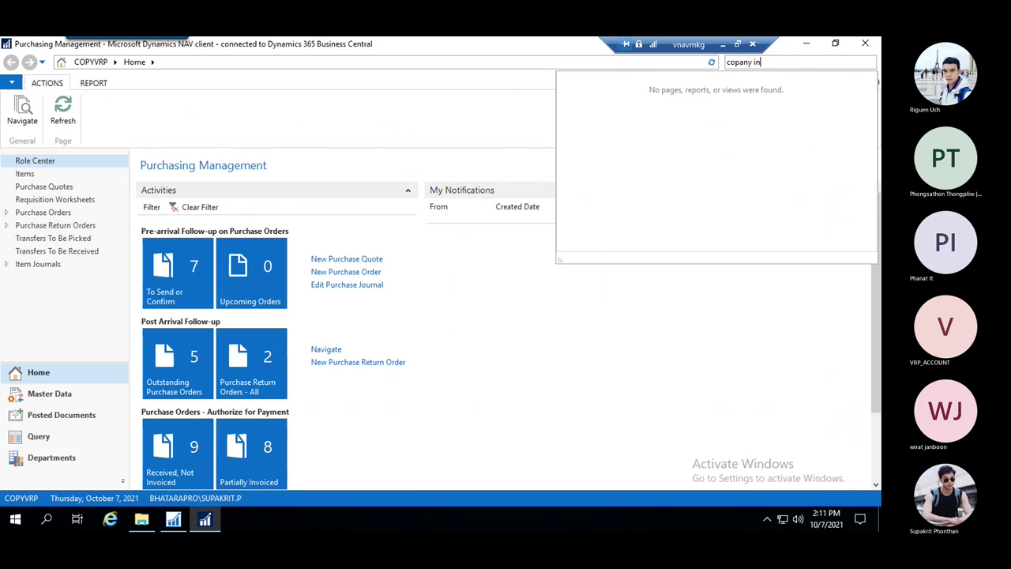
key("BackSpace")
key("BackSpace")
key("BackSpace")
key("BackSpace")
key("BackSpace")
key("BackSpace")
key("BackSpace")
key("BackSpace")
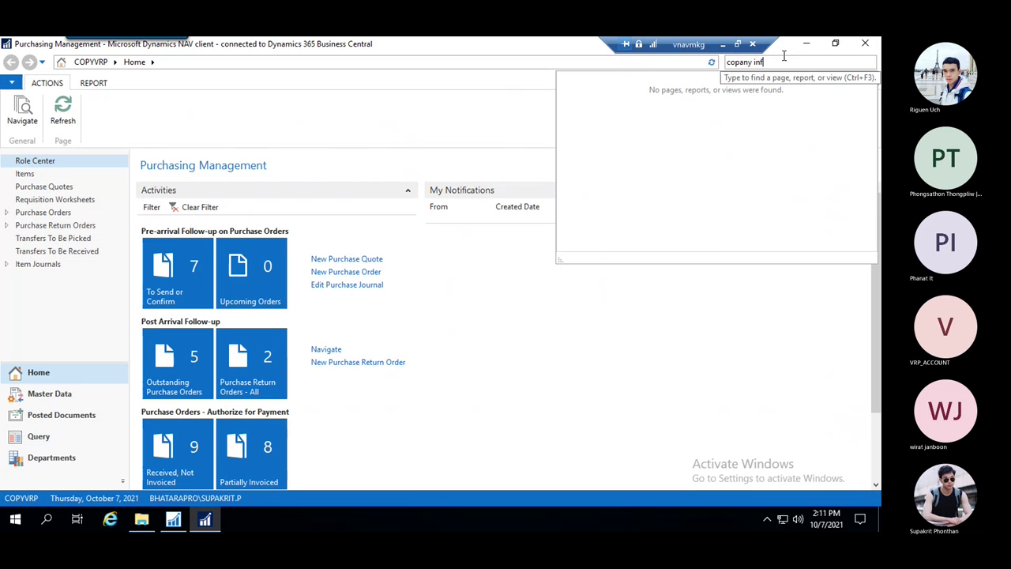
type("mpa")
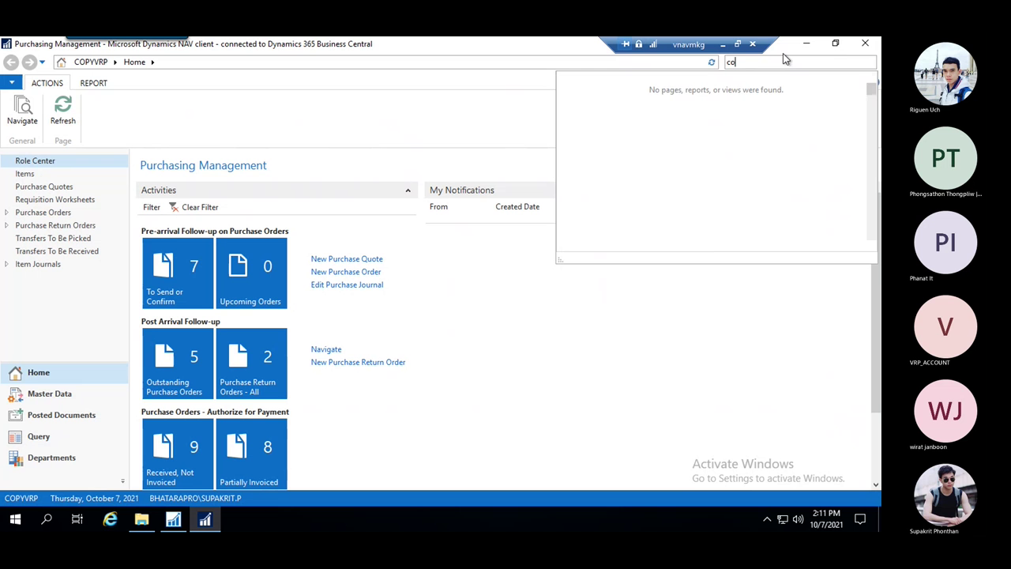
type("ny ")
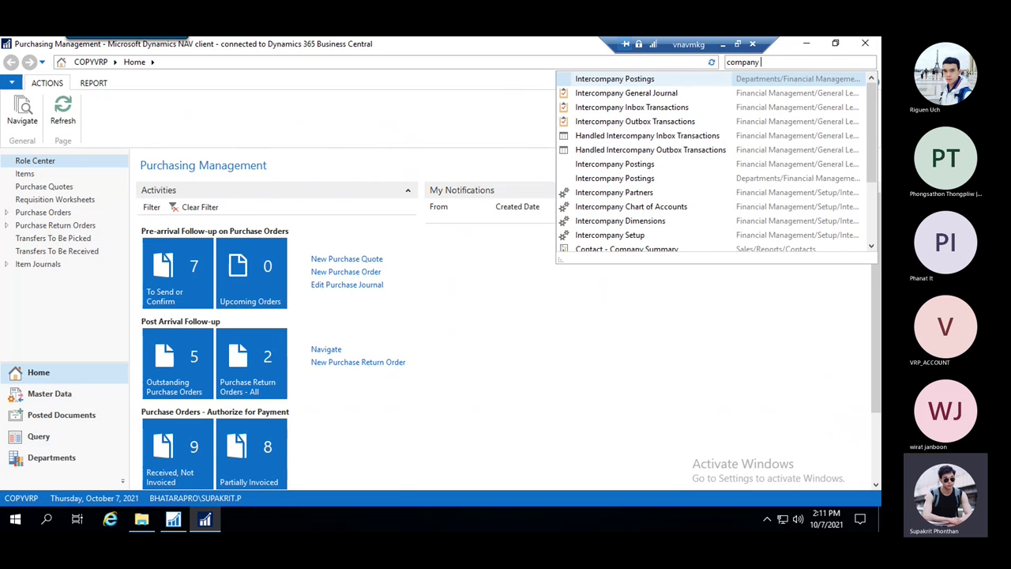
type("inf")
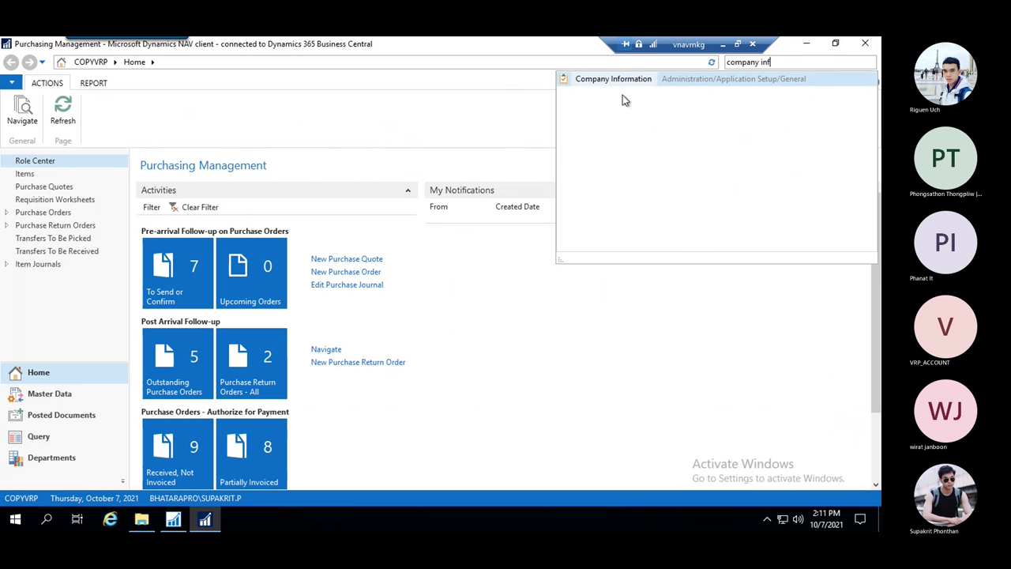
left_click(621, 87)
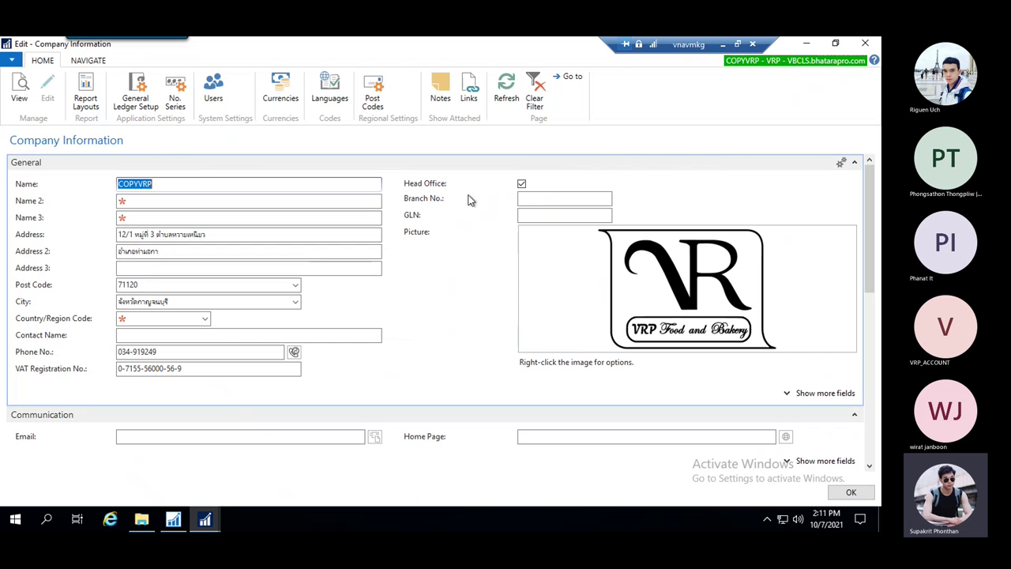
- Examine the Head Office, Branch No. and Shipping fields of the copied company, and close its Company Information page
left_click(551, 200)
left_click(522, 185)
left_click(523, 186)
scroll(525, 190, "down", 10)
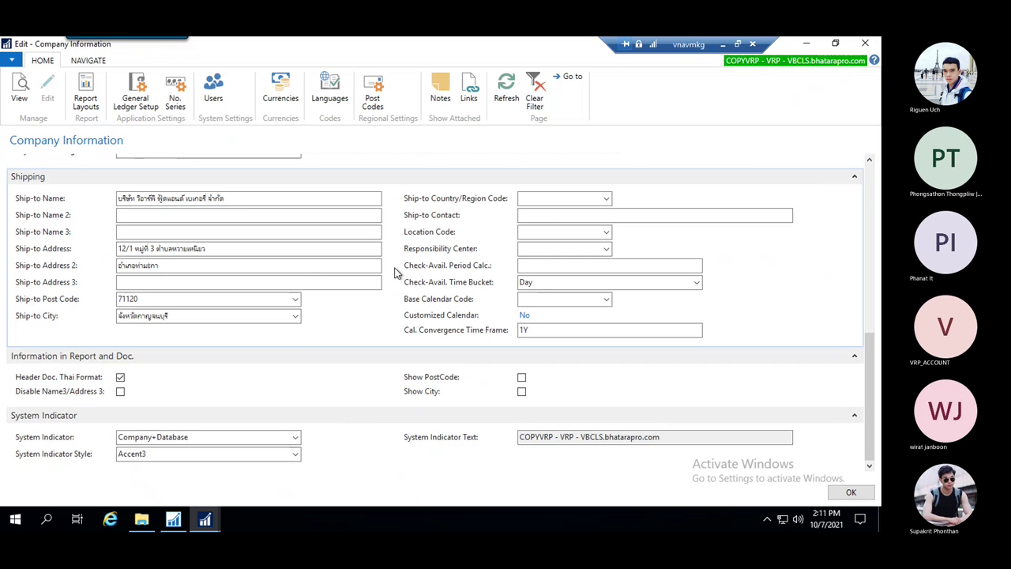
scroll(393, 284, "up", 10)
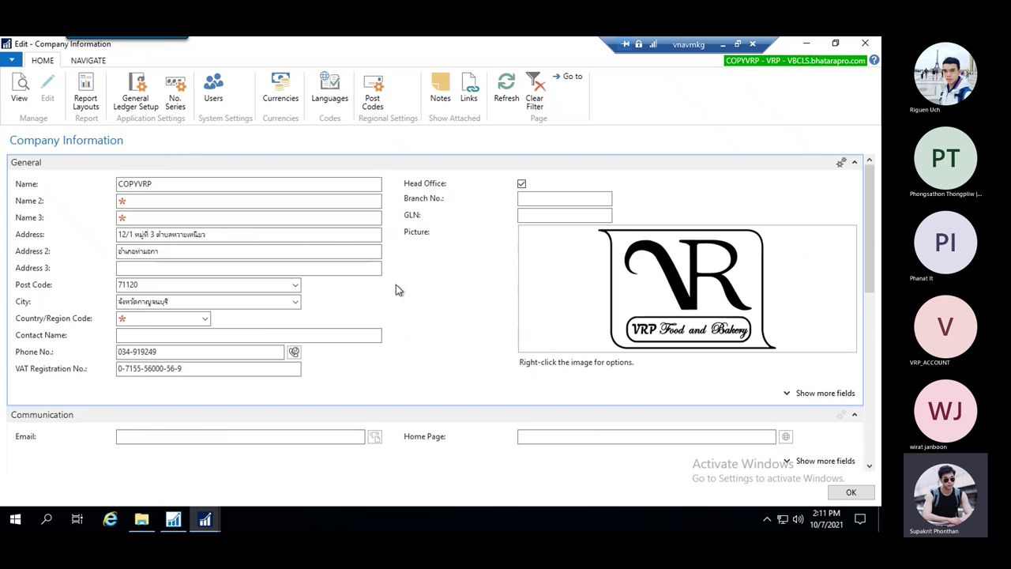
key("Escape")
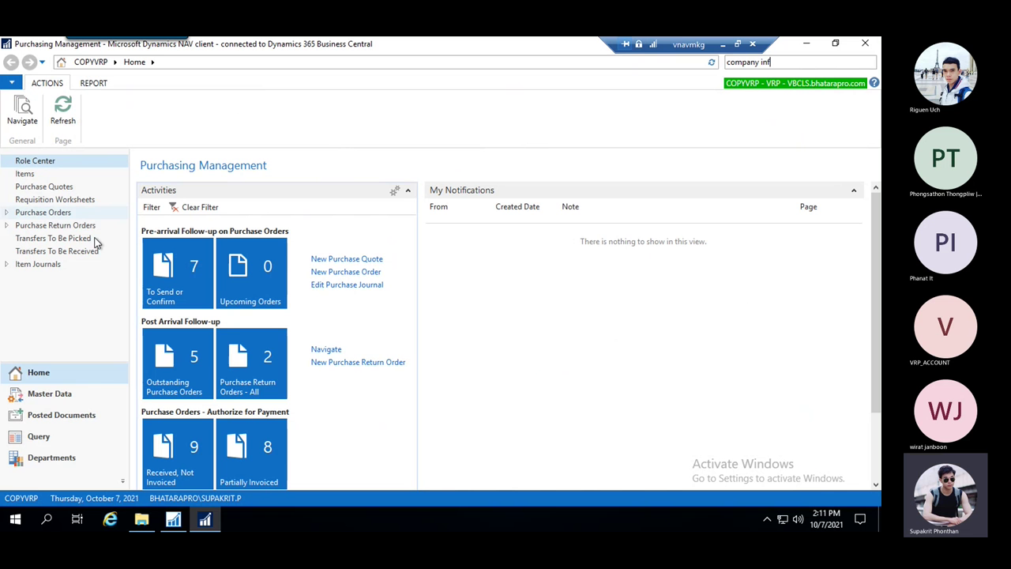
left_click(24, 498)
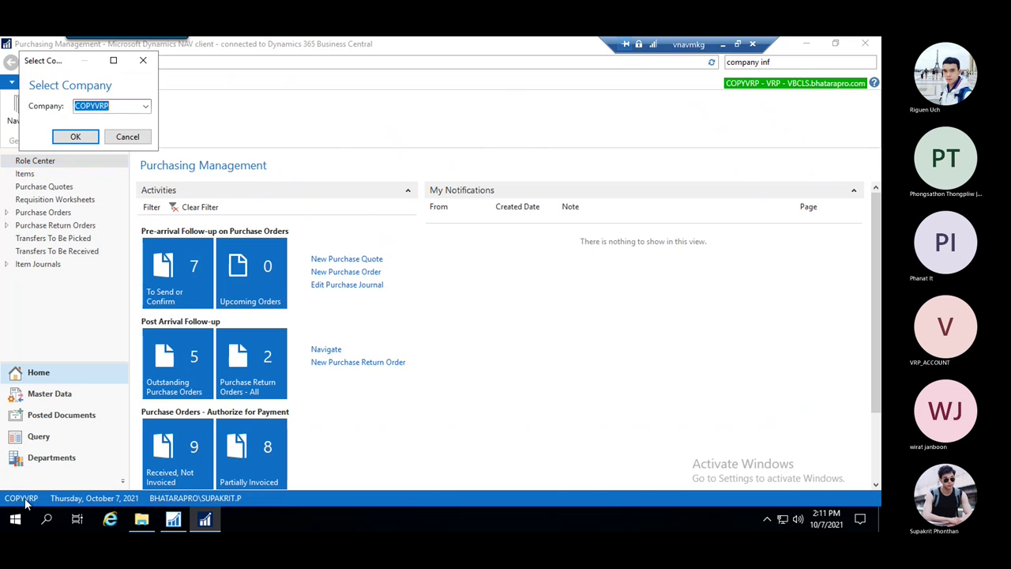
left_click(146, 106)
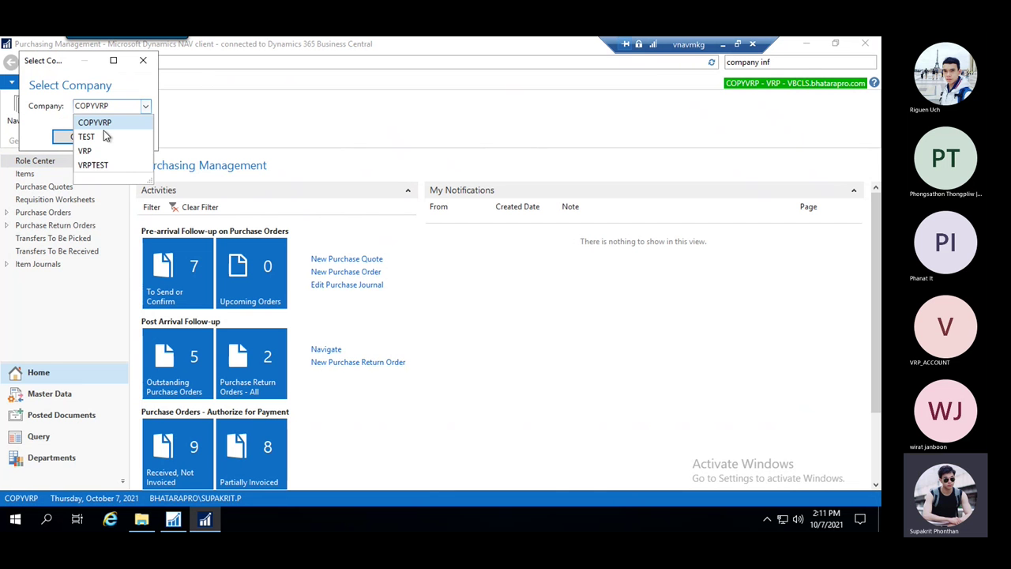
left_click(145, 63)
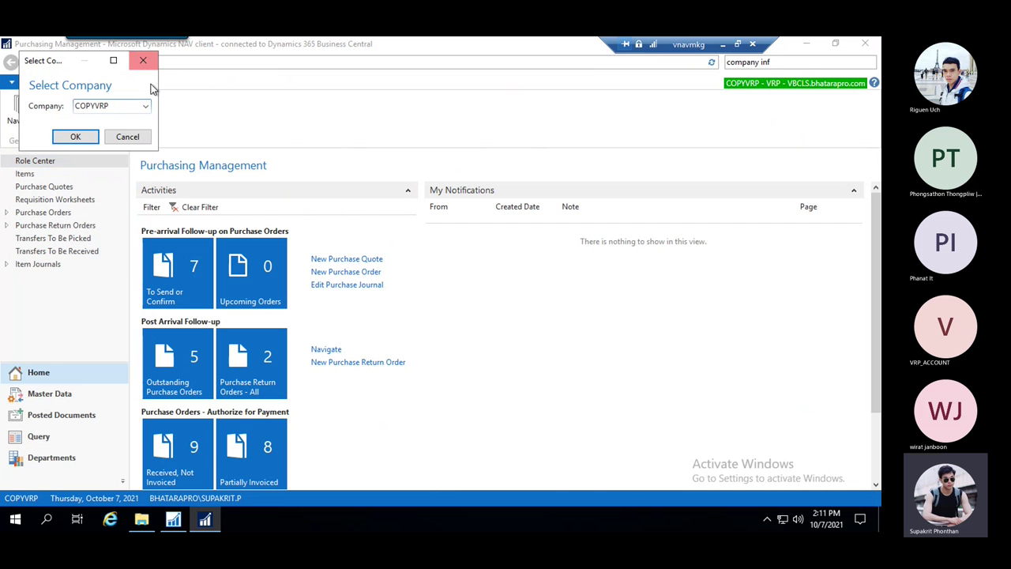
left_click(144, 62)
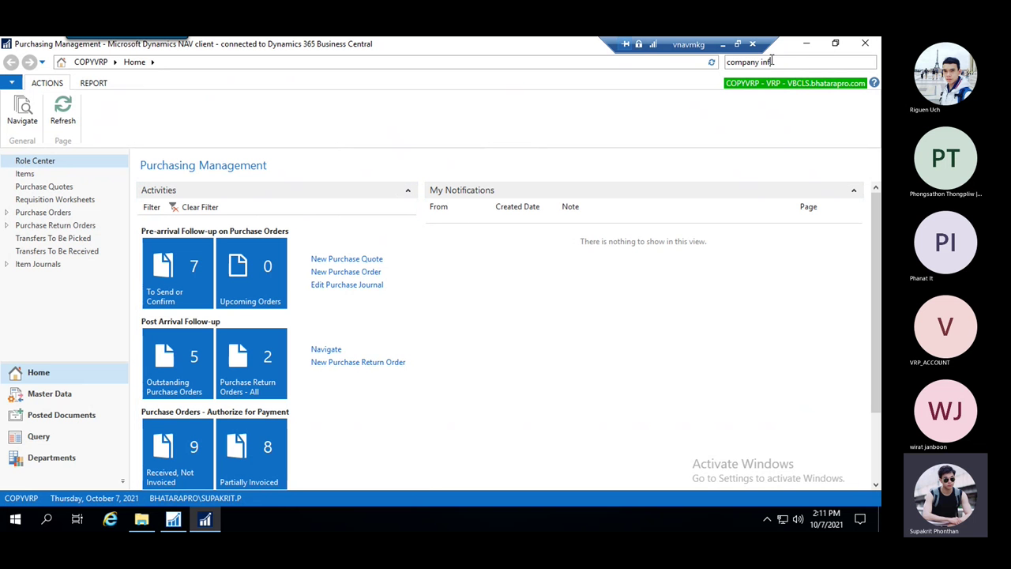
- Search for "companie" and open the Companies list
left_click_drag(760, 61, 752, 61)
type("ni")
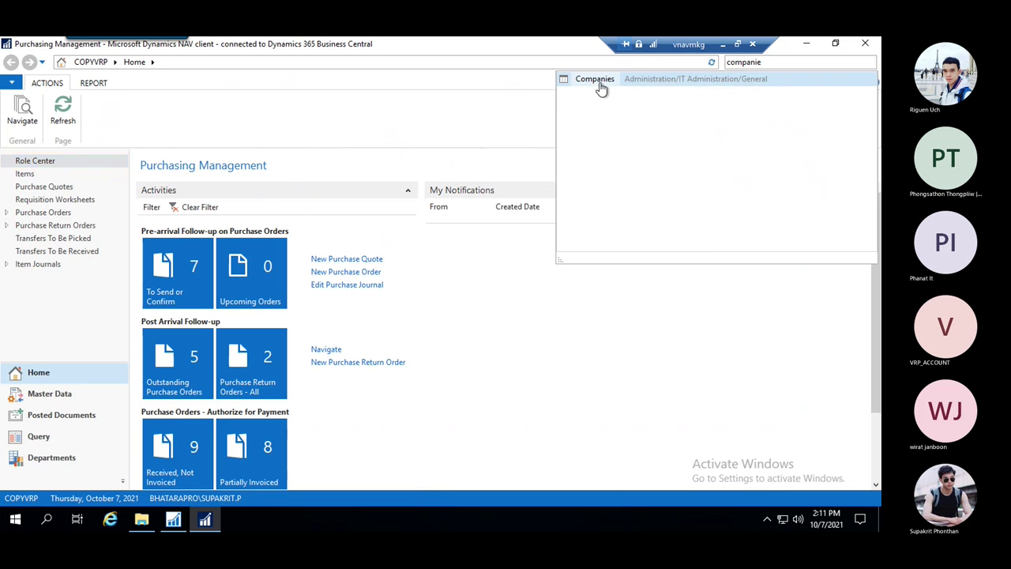
left_click(600, 84)
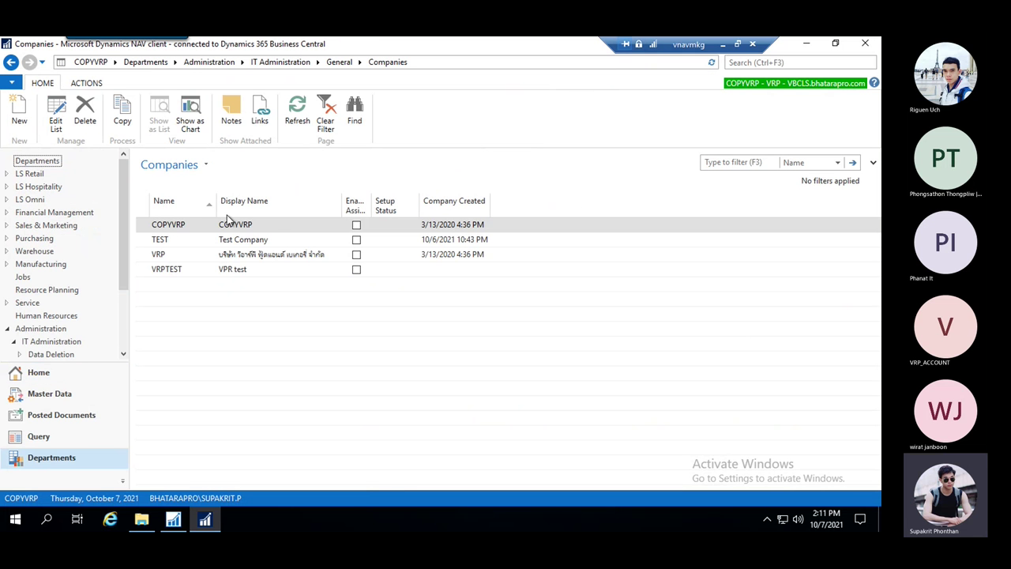
- Try to delete the COPYVRP company from the Companies list while it is the active company
left_click(215, 227)
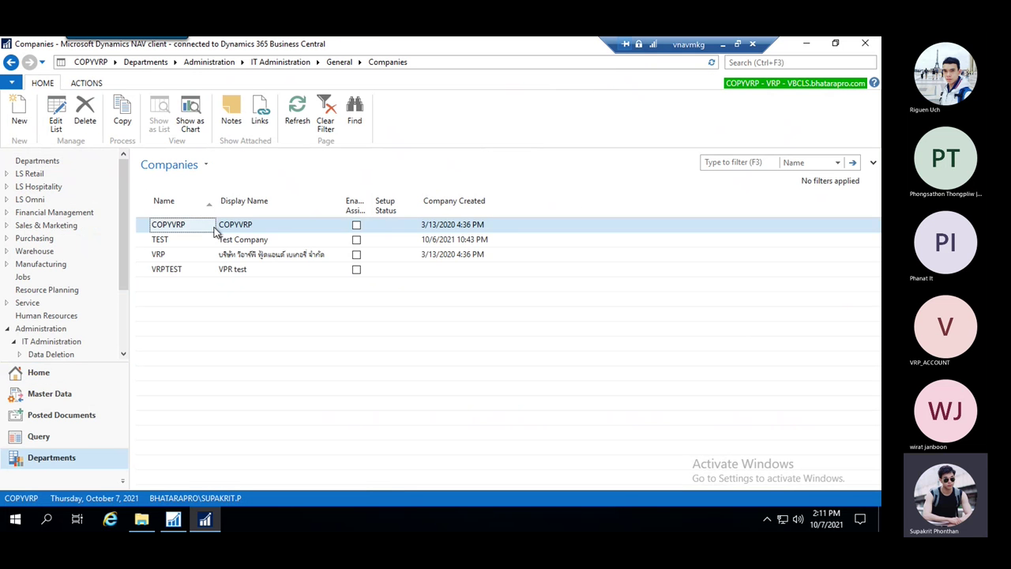
left_click(84, 111)
left_click(424, 292)
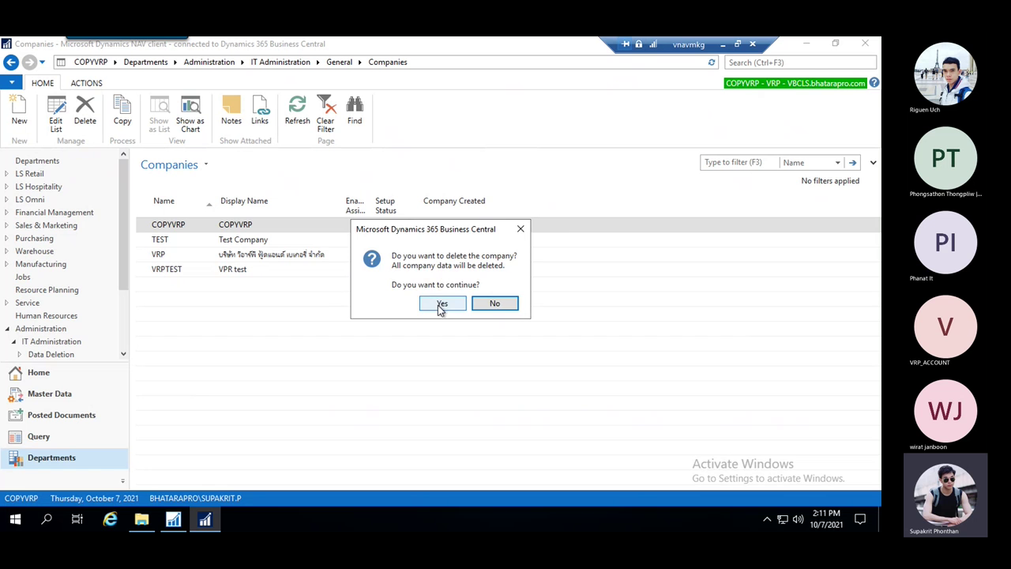
left_click(441, 306)
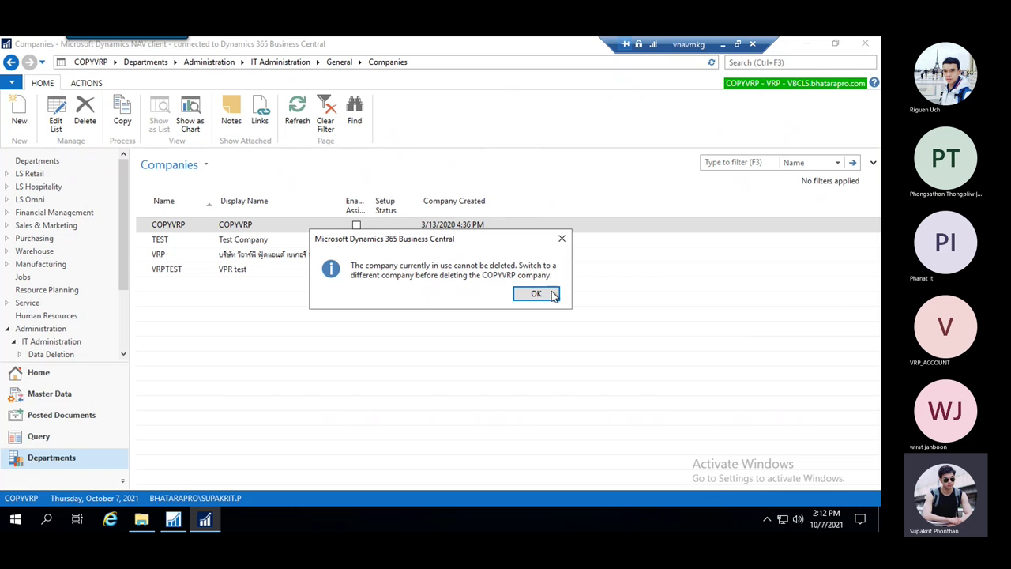
left_click(537, 294)
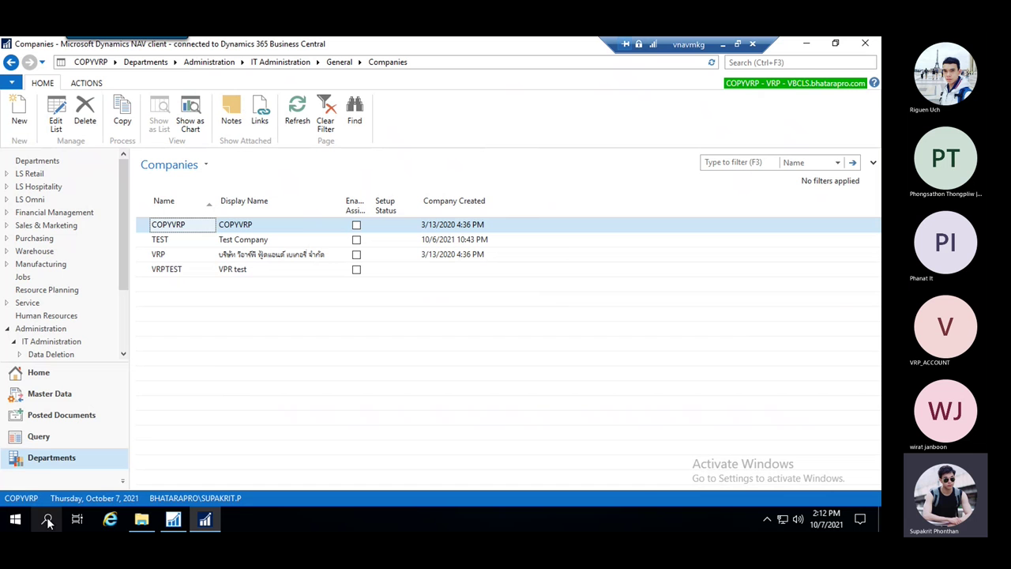
- Switch the active company from COPYVRP to VRP
left_click(30, 501)
left_click(146, 106)
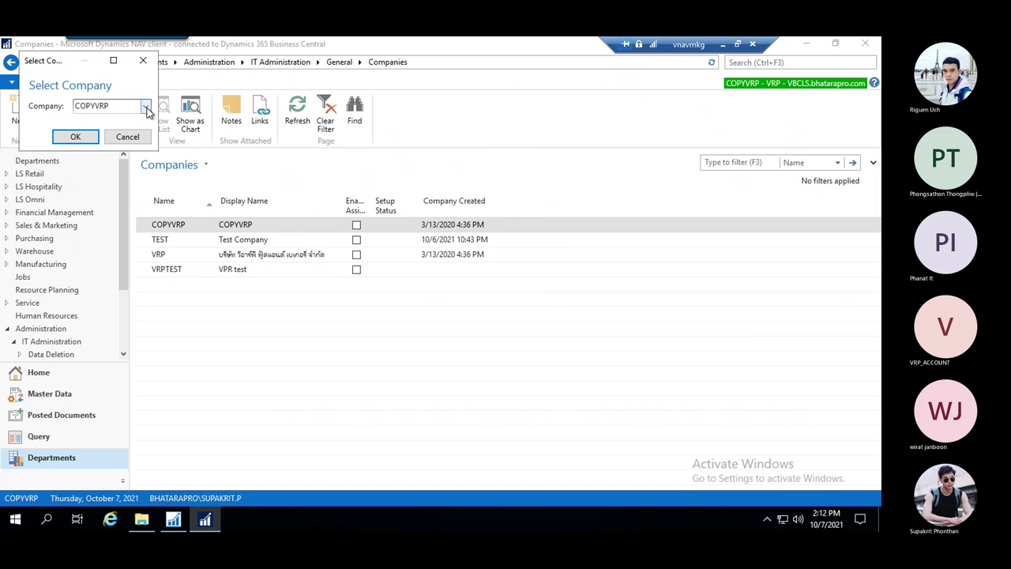
left_click(93, 151)
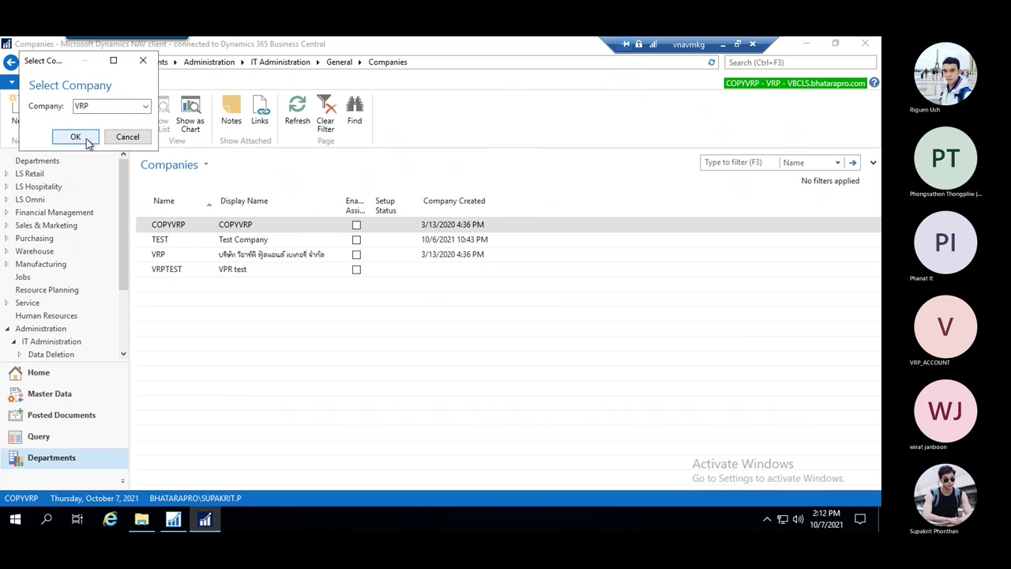
key("Return")
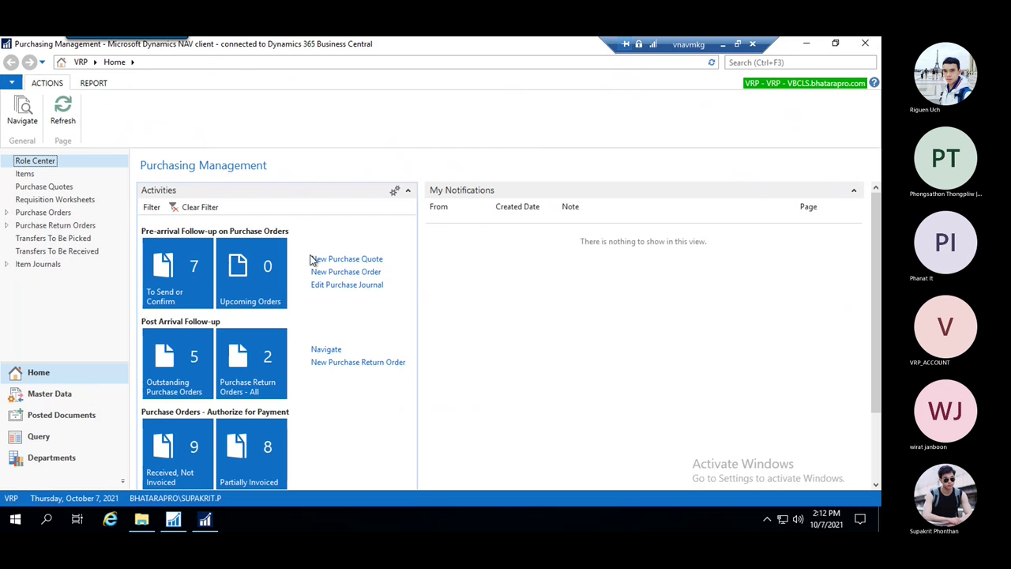
- Search for "companie" in the VRP company and open the Companies list
left_click(792, 63)
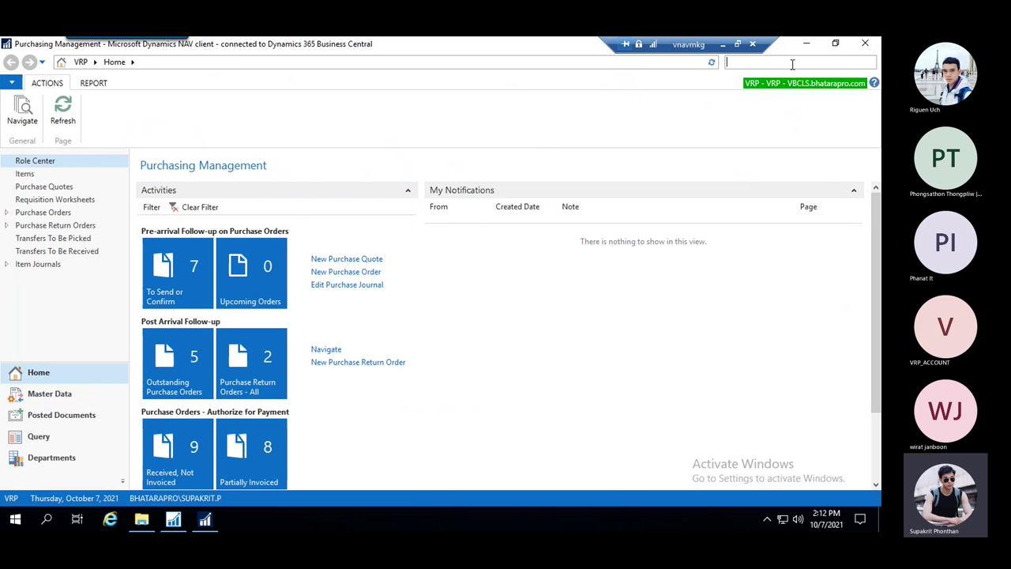
type("companie")
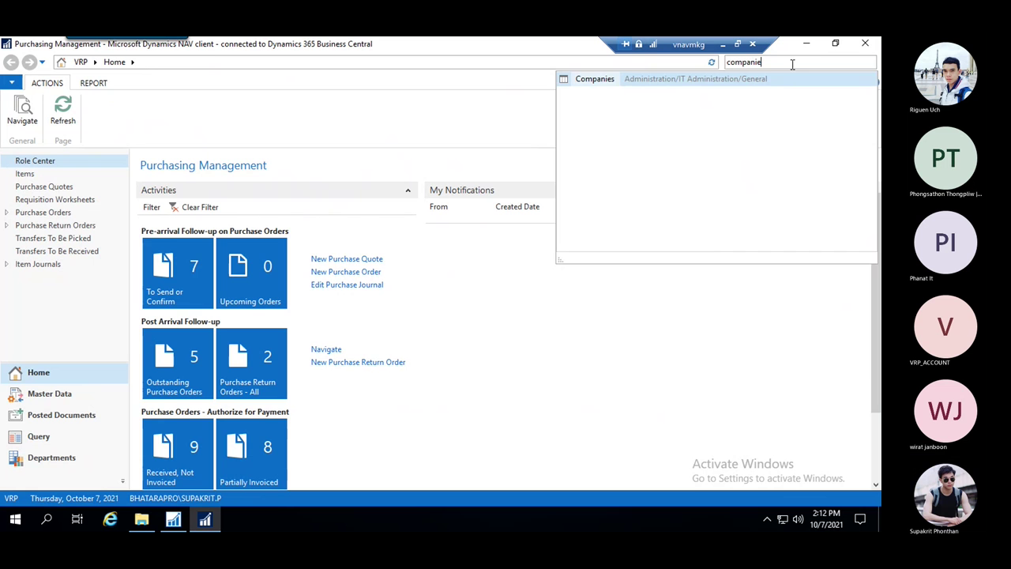
left_click(579, 81)
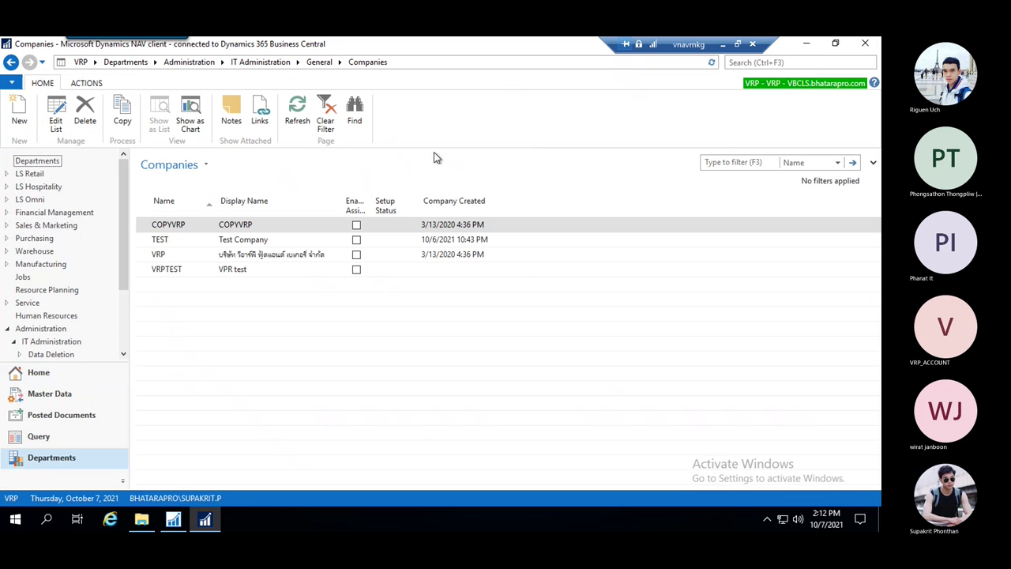
- Delete the COPYVRP company together with all its company data
left_click(265, 225)
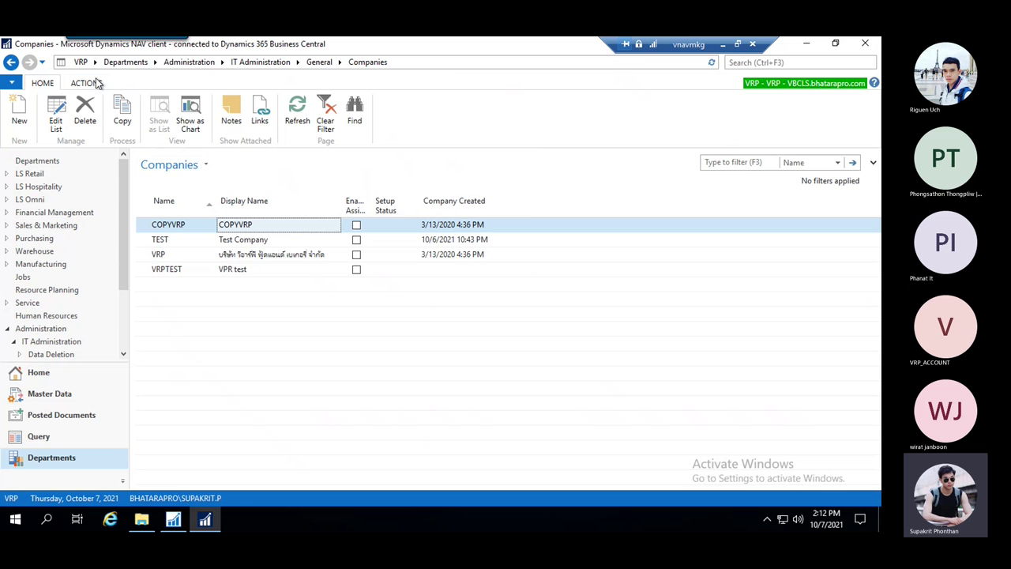
left_click(87, 117)
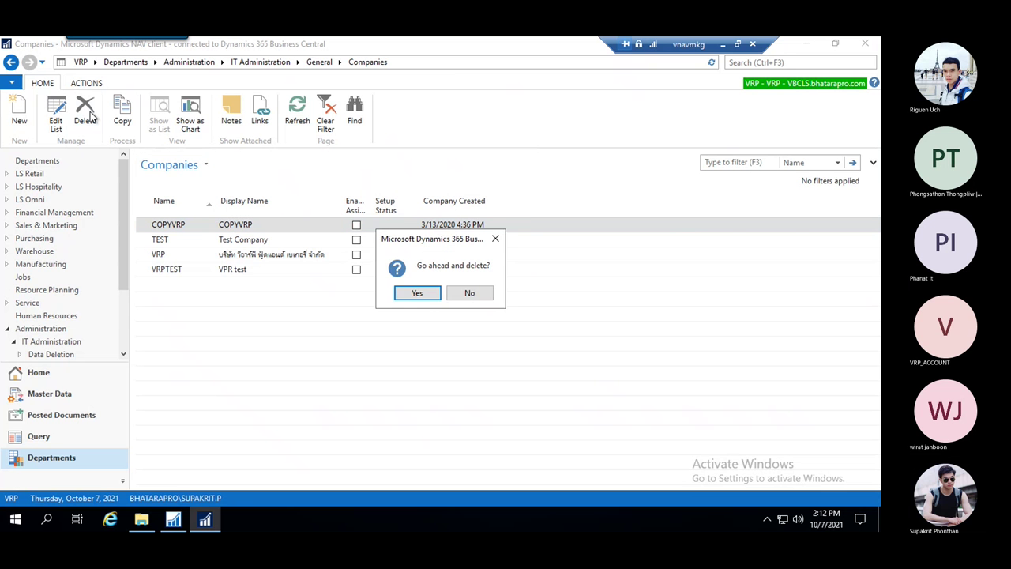
left_click(423, 296)
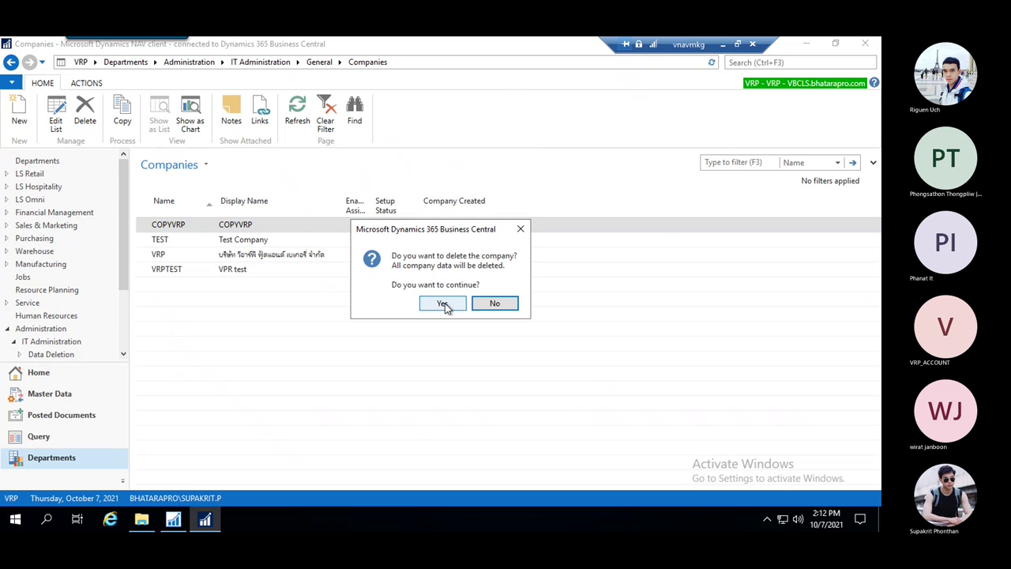
left_click(443, 305)
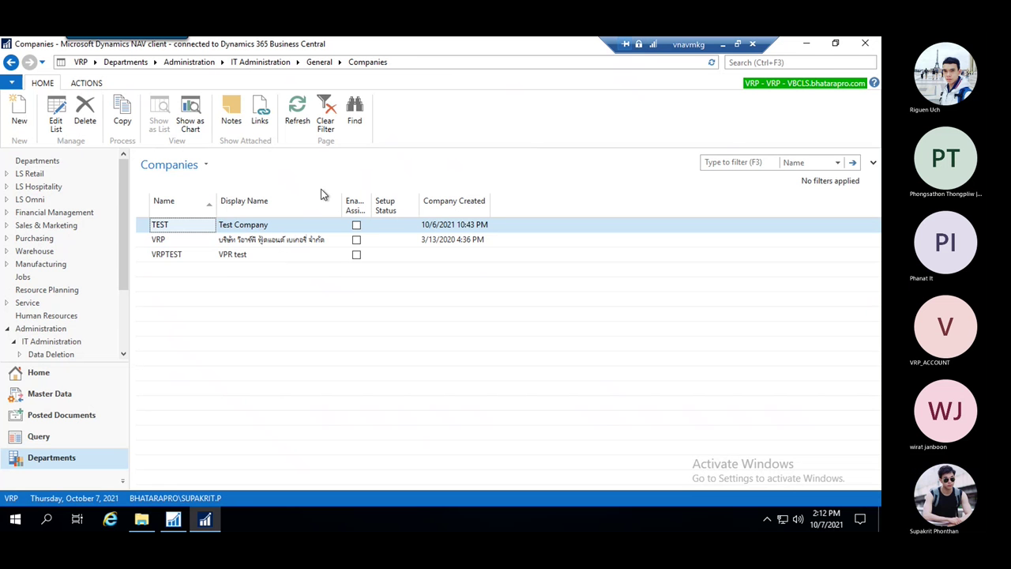
- Delete the VRPTEST company with its data from the Companies list
left_click(203, 258)
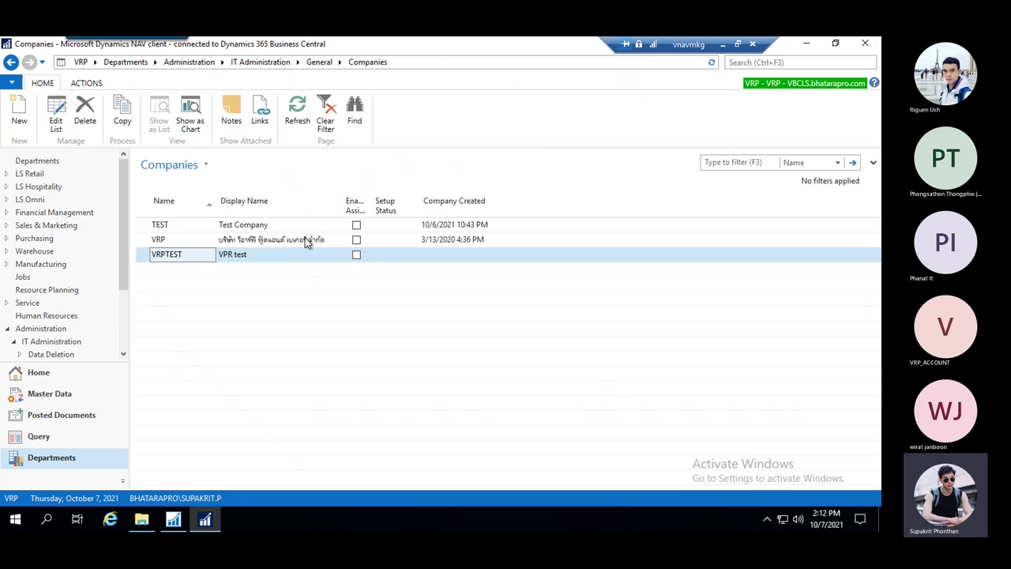
left_click(190, 224, "ctrl")
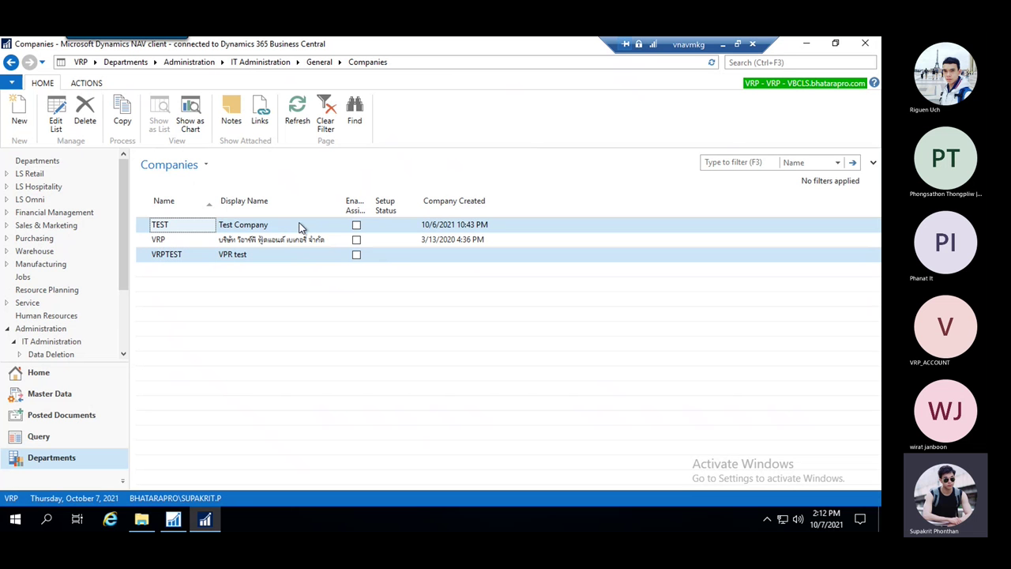
left_click(235, 257)
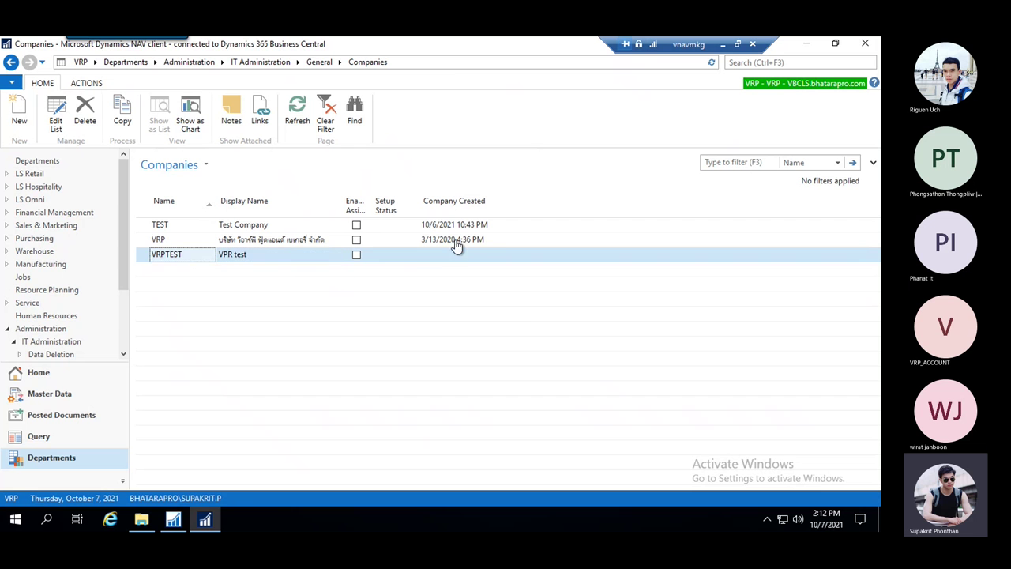
left_click(85, 111)
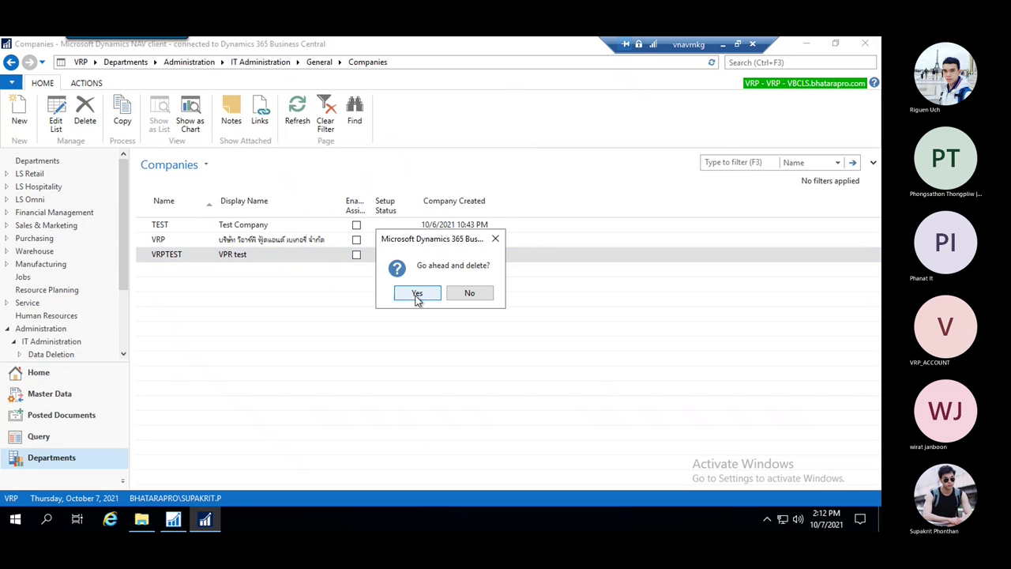
left_click(418, 294)
left_click(446, 301)
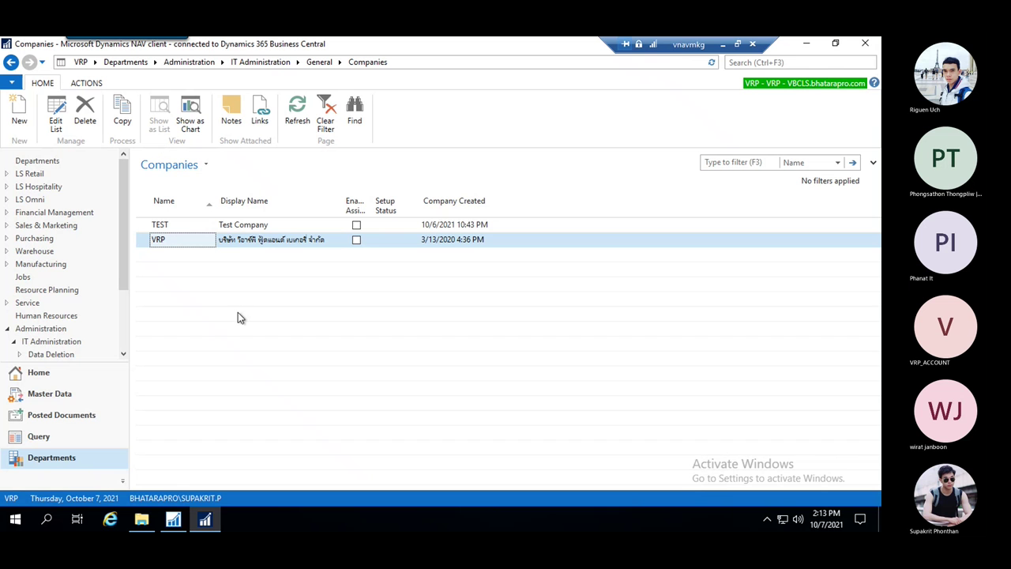
left_click(284, 225)
left_click(276, 239)
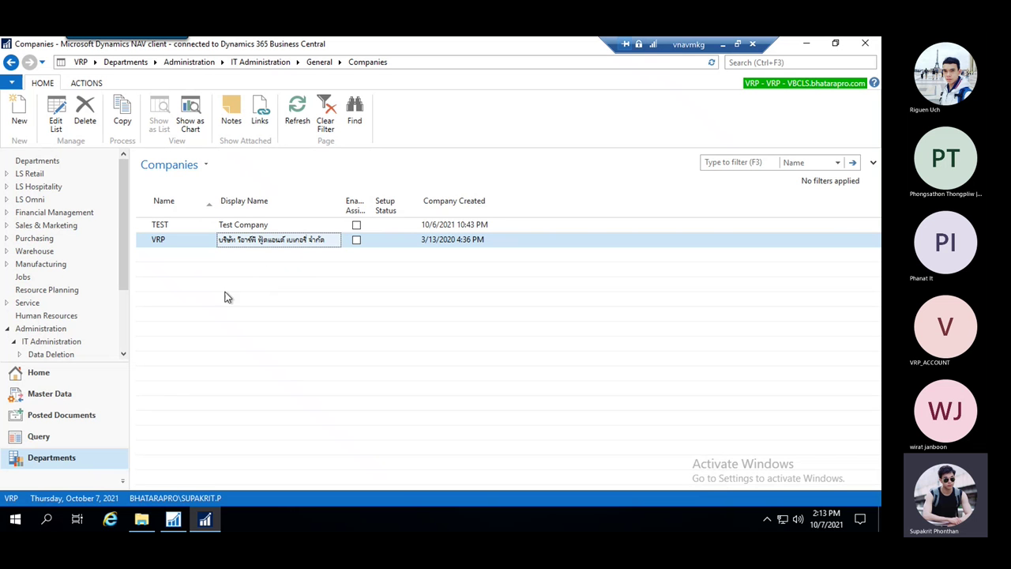
- Go to the General page of IT Administration under Departments and open the Export to a Data File task
left_click_drag(124, 231, 119, 309)
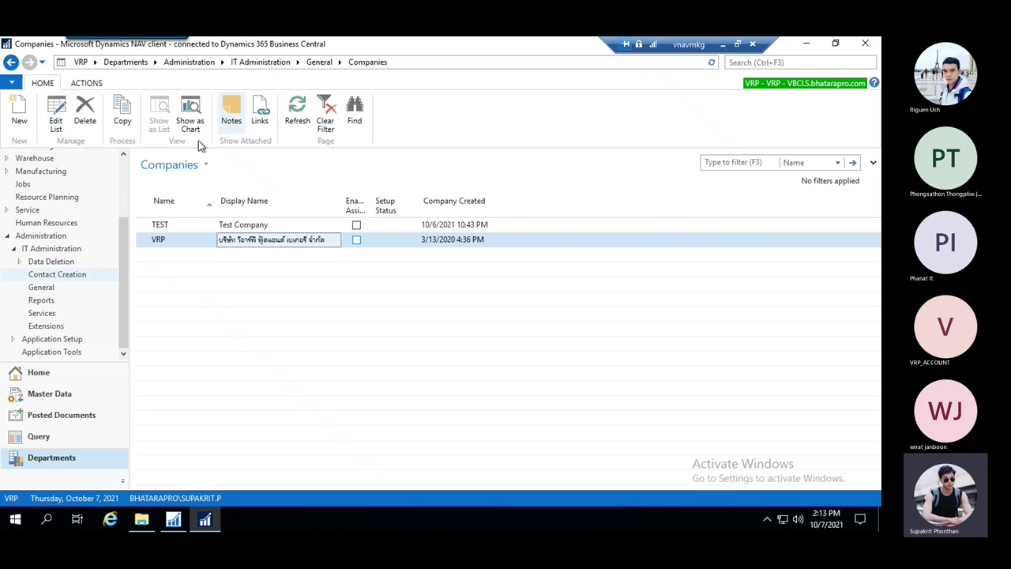
left_click(72, 462)
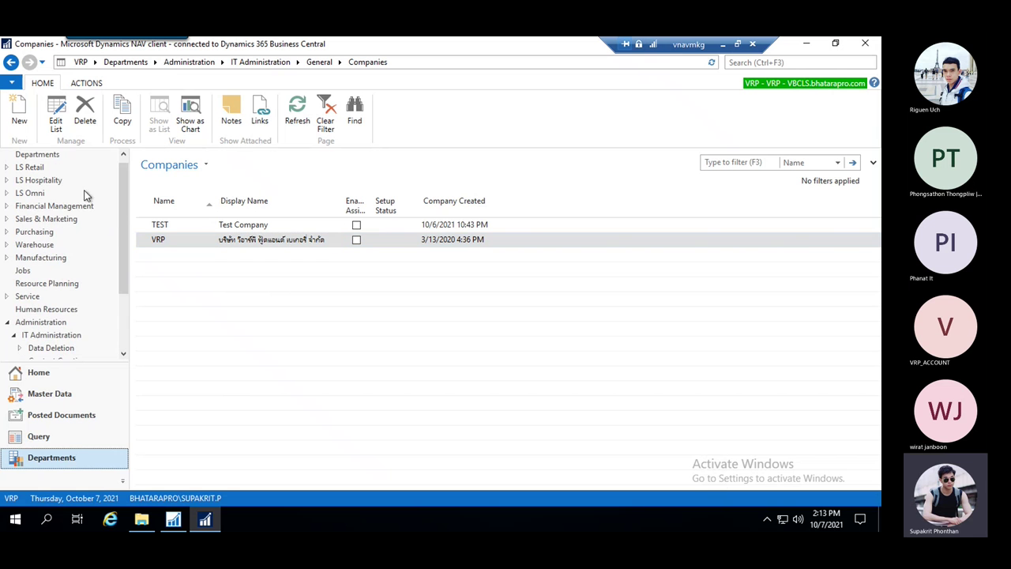
left_click_drag(123, 269, 101, 299)
left_click(44, 256)
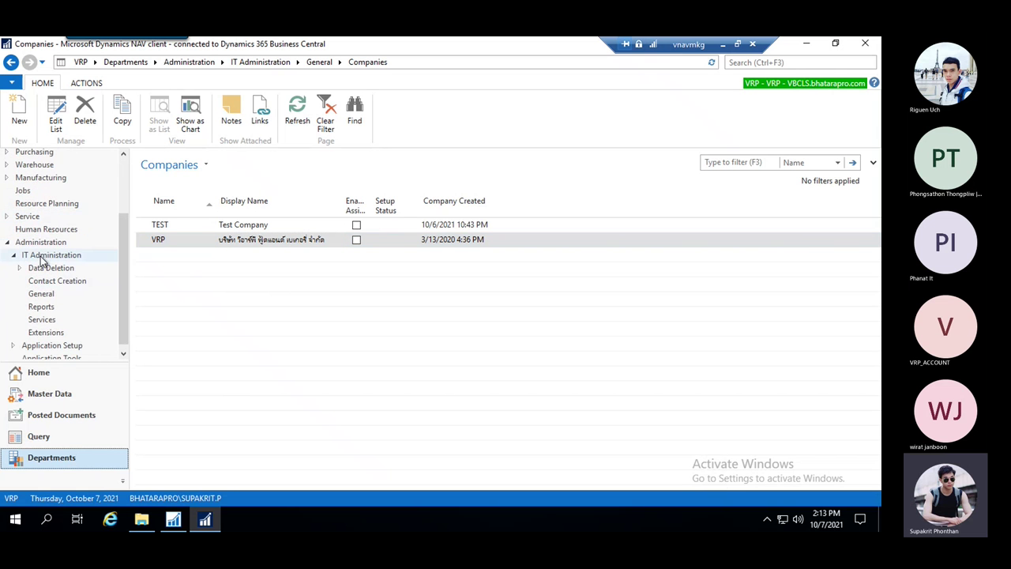
left_click(14, 283)
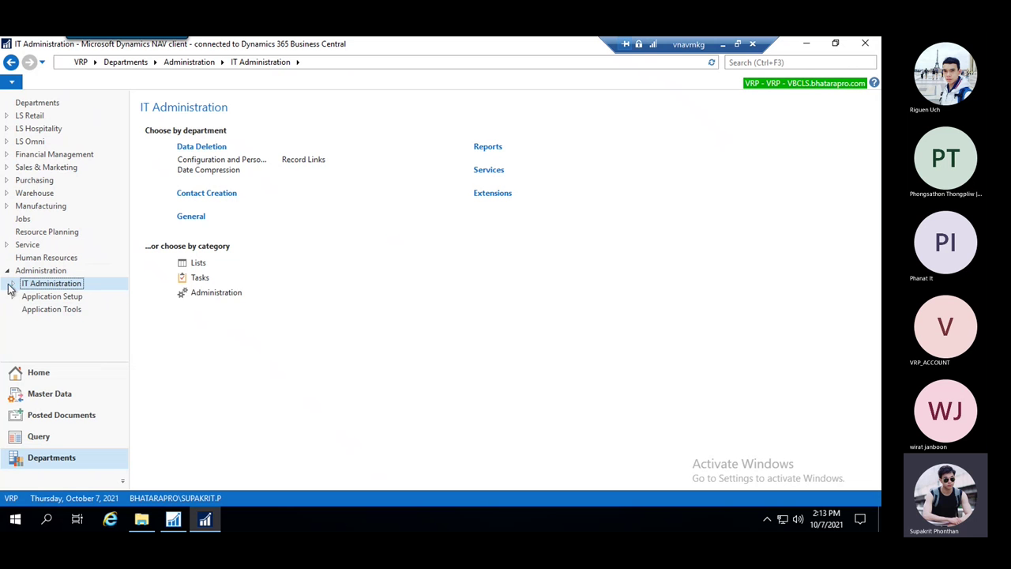
left_click(14, 283)
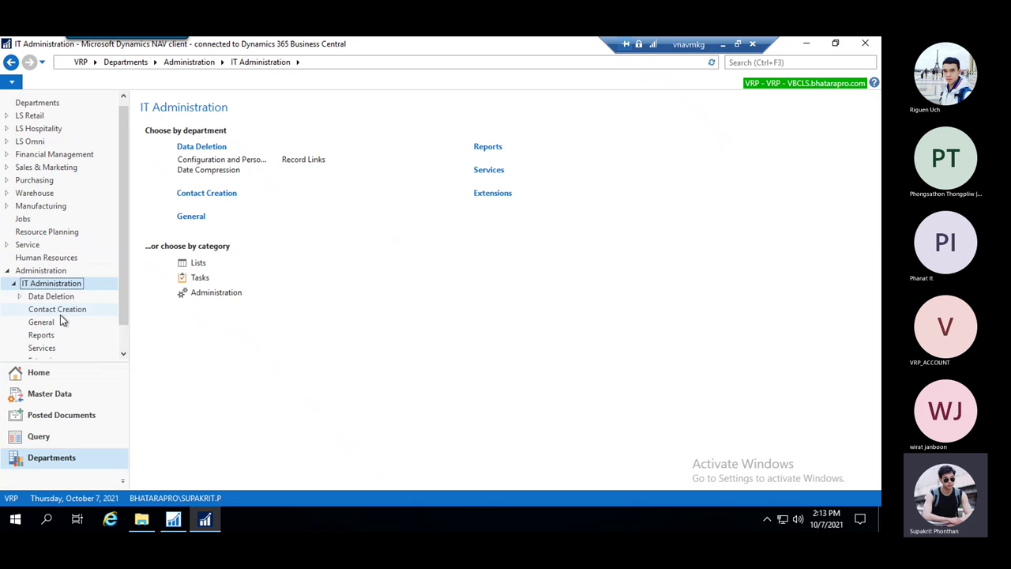
left_click(43, 323)
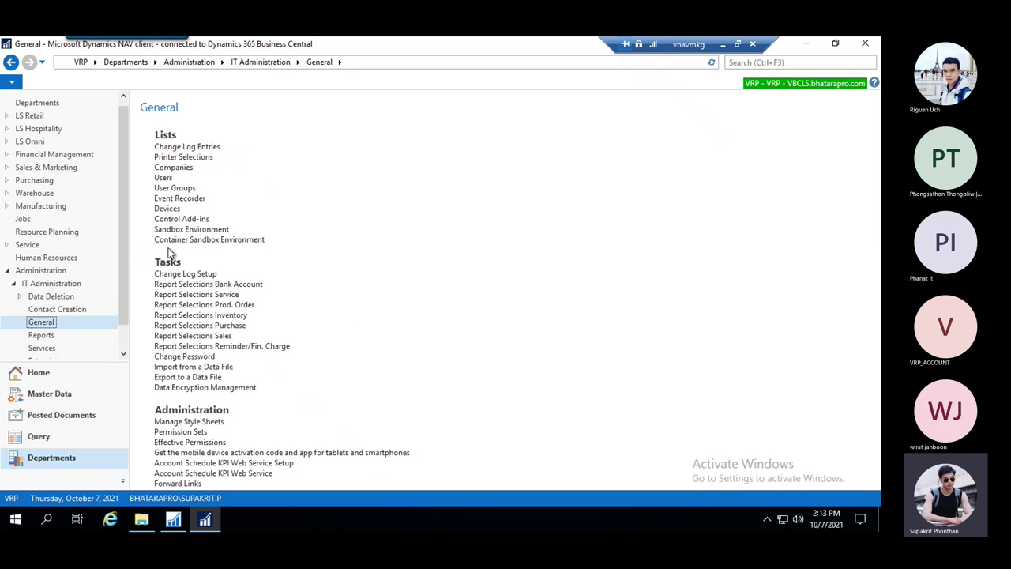
left_click(207, 381)
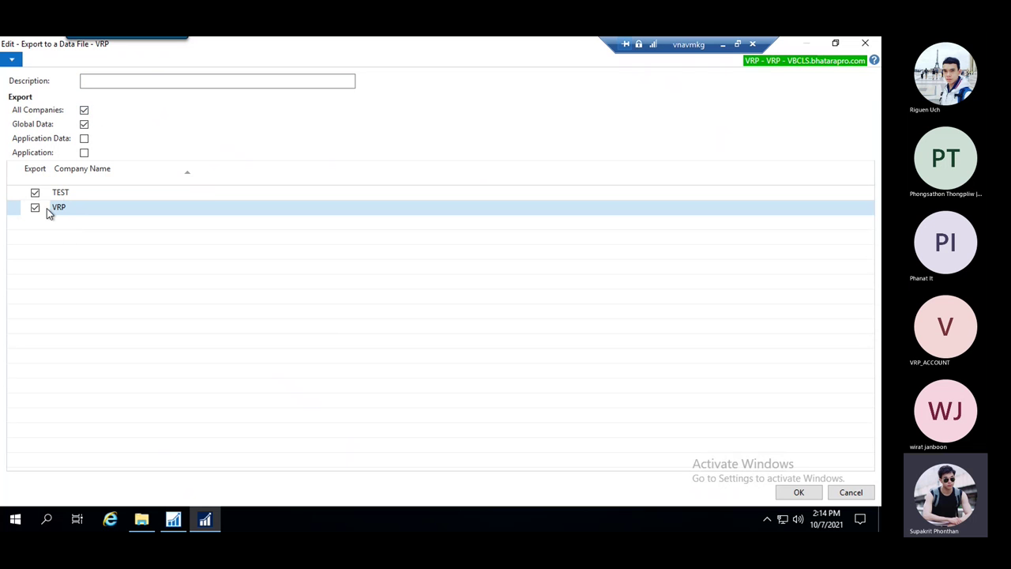
- Turn off All Companies for the data export and include only the VRP company
left_click(85, 111)
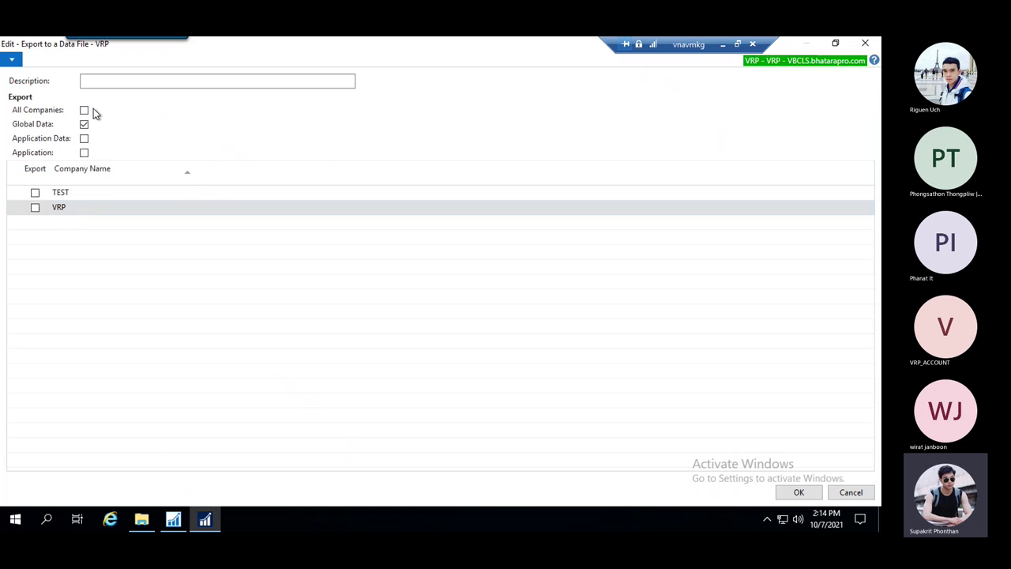
left_click(35, 193)
left_click(35, 207)
left_click(35, 193)
left_click(35, 208)
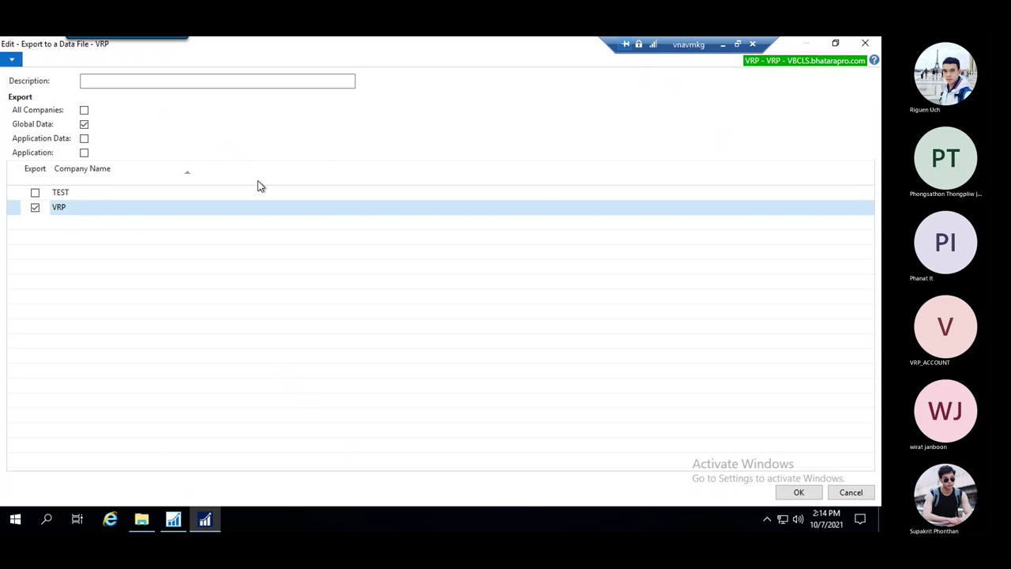
- Export the selected company data to VRP.navdata on the Desktop, replacing the existing file
left_click(799, 491)
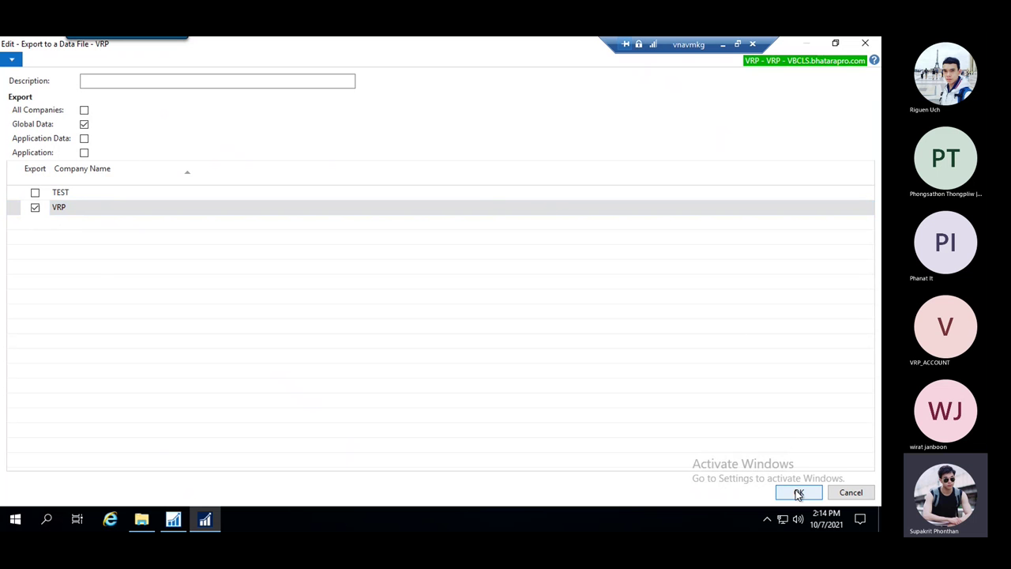
left_click_drag(332, 164, 437, 143)
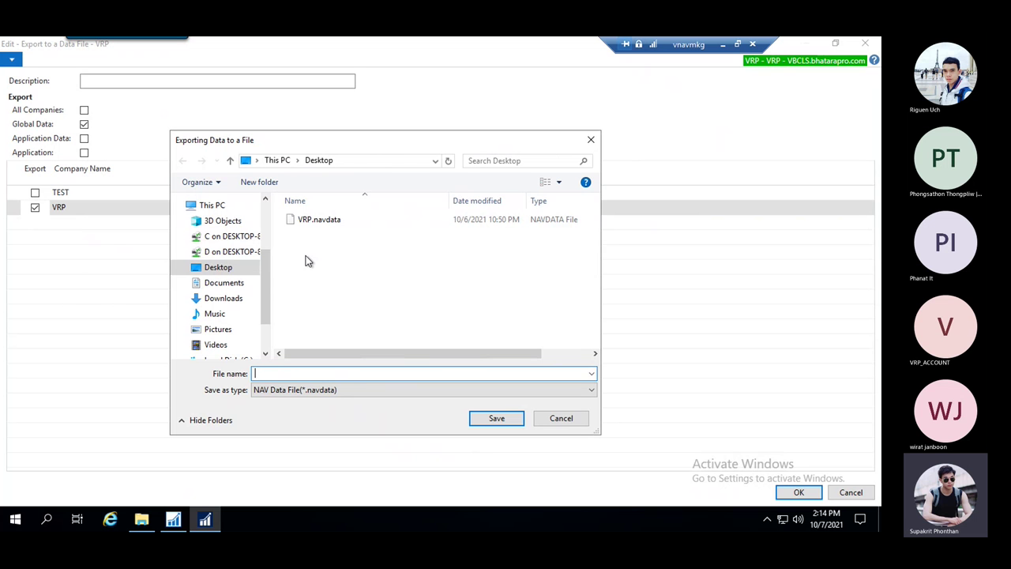
left_click(351, 220)
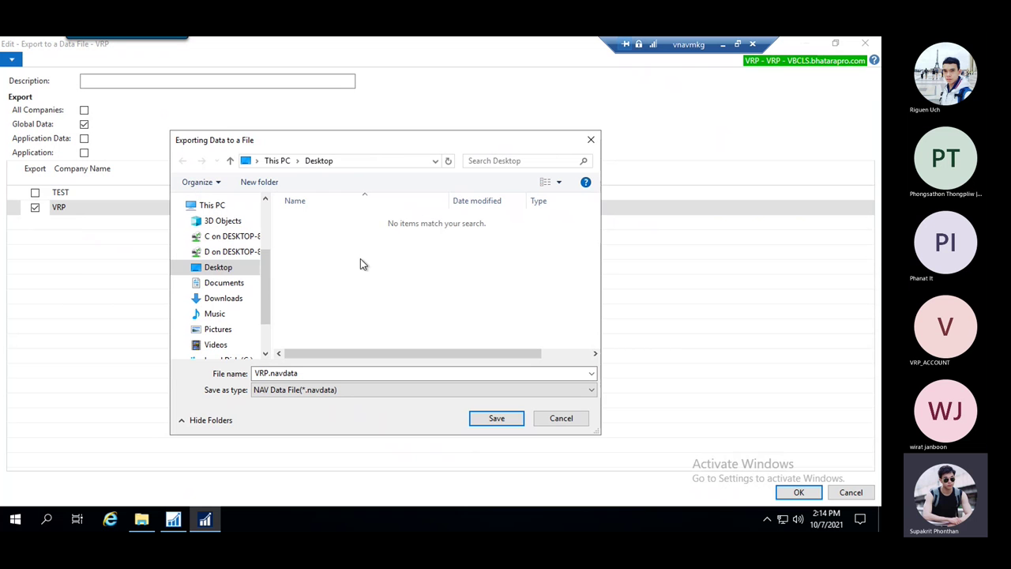
left_click(498, 420)
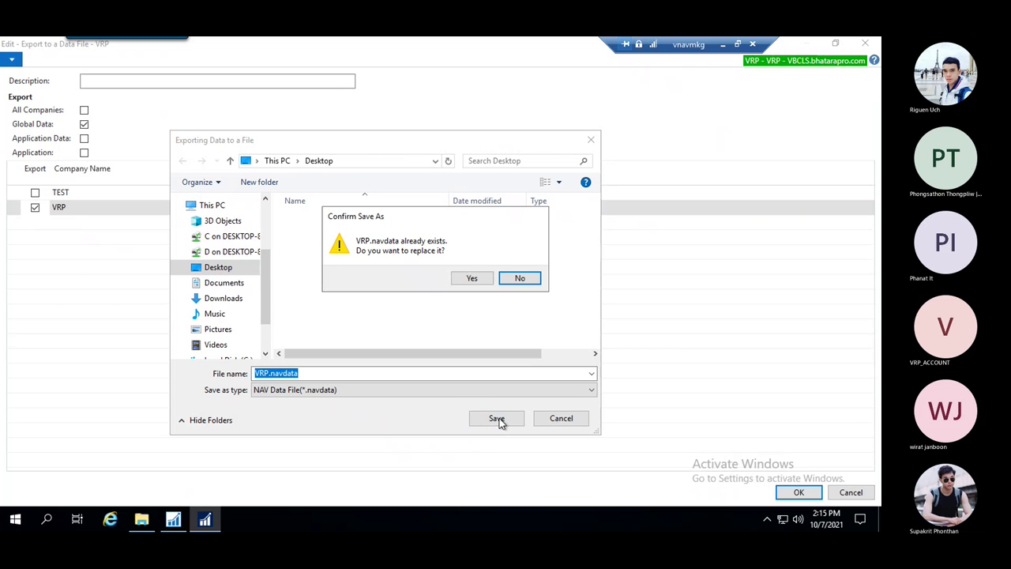
left_click(474, 278)
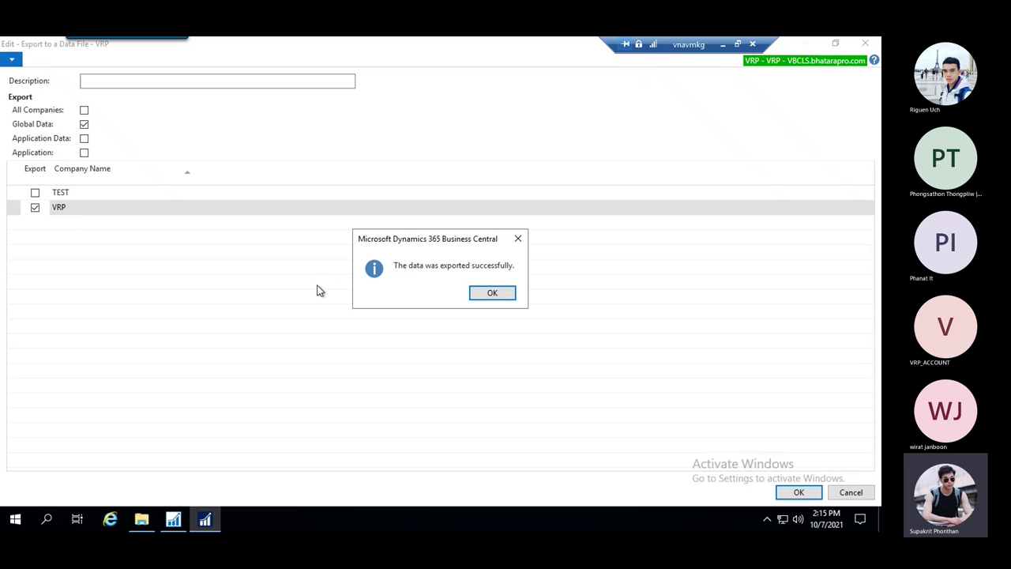
left_click(507, 293)
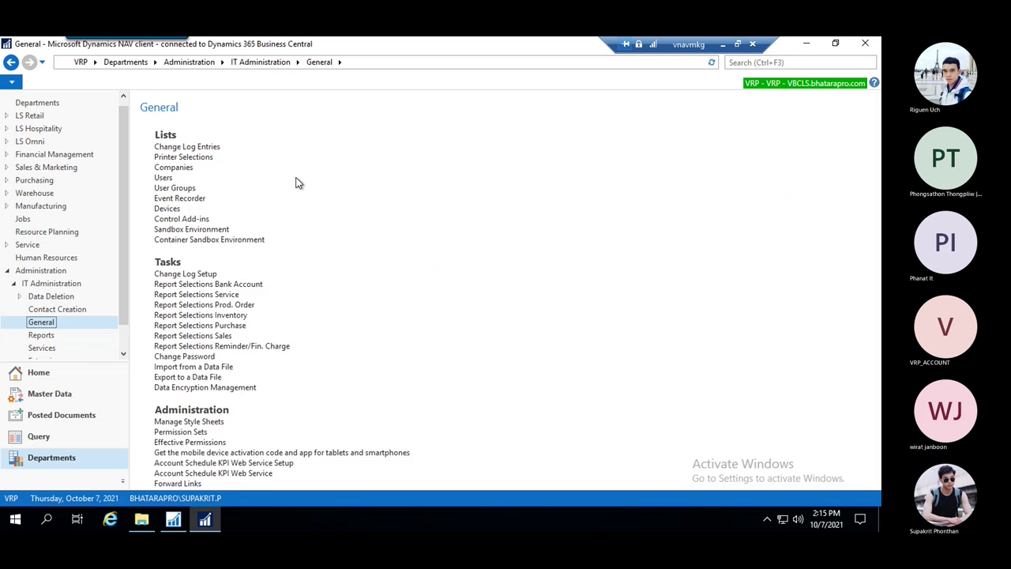
- Show the Windows desktop and locate the exported VRP.navdata file
left_click(807, 45)
left_click(810, 44)
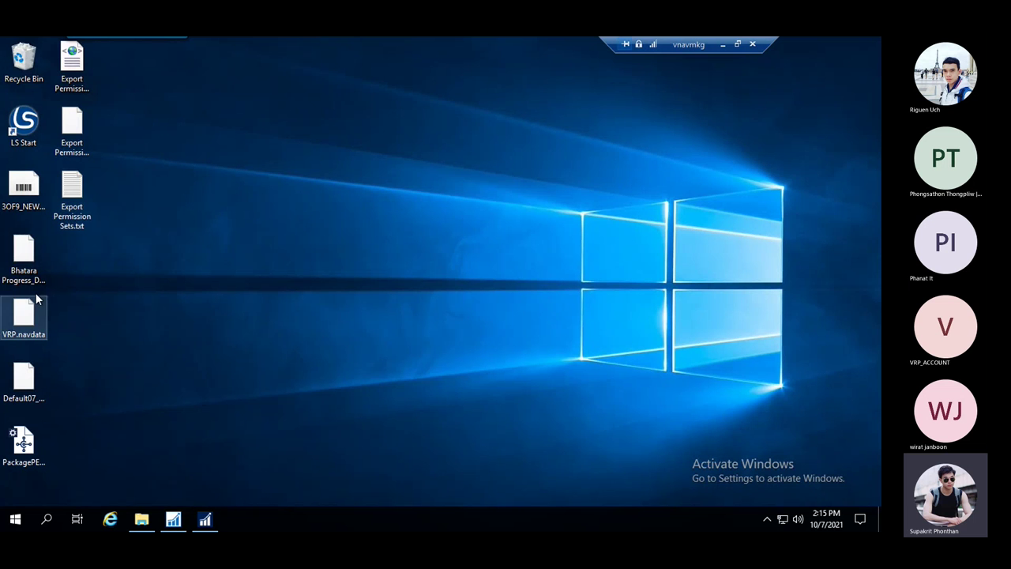
left_click(25, 320)
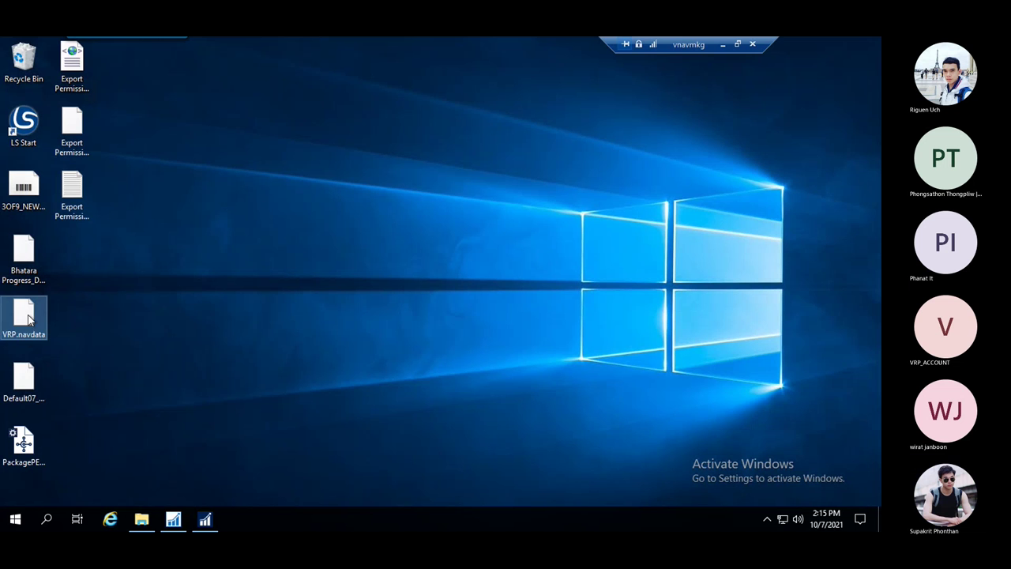
left_click(204, 519)
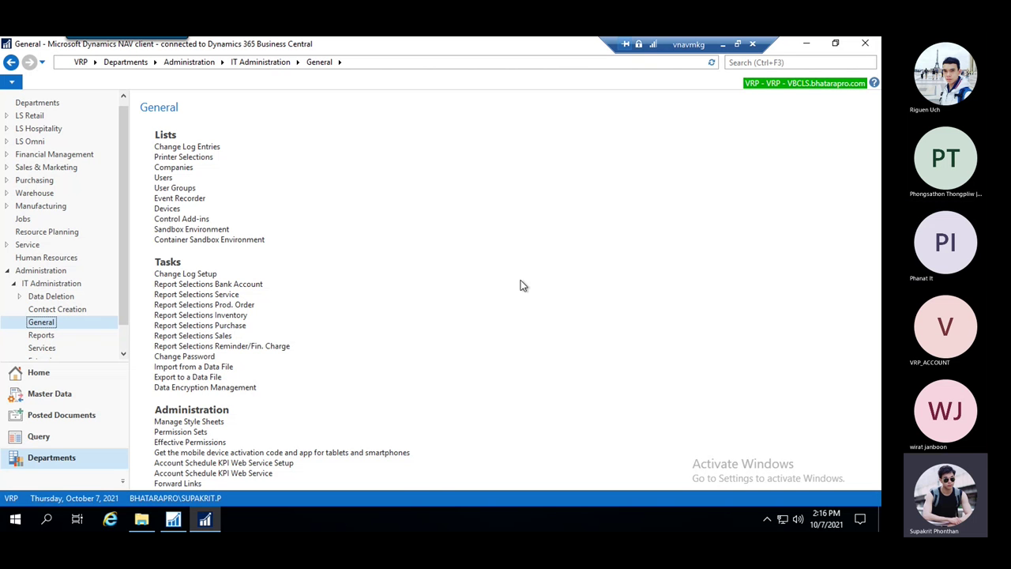
left_click(806, 43)
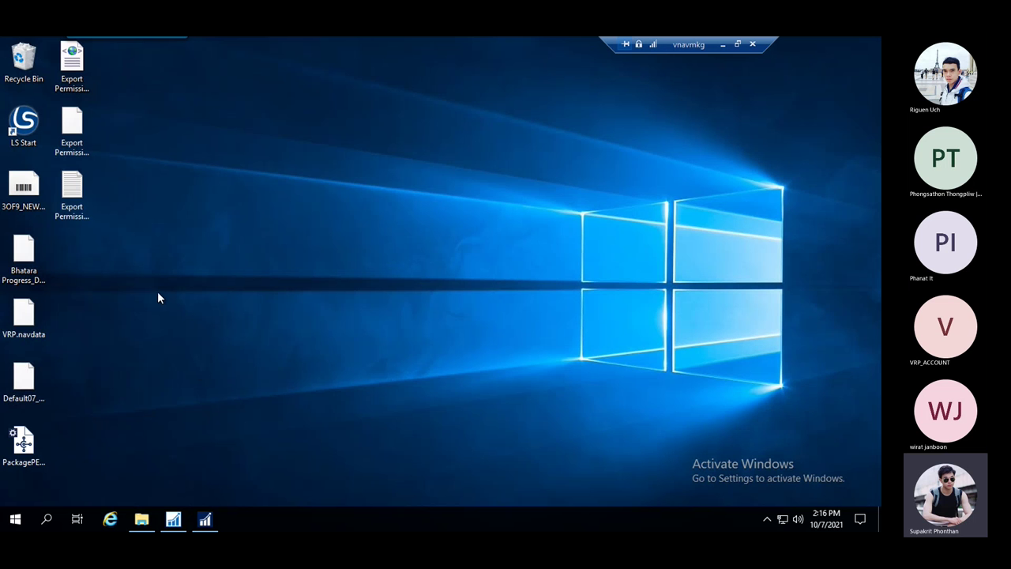
- Check the file properties of VRP.navdata on the desktop, including its size, and close them
right_click(17, 322)
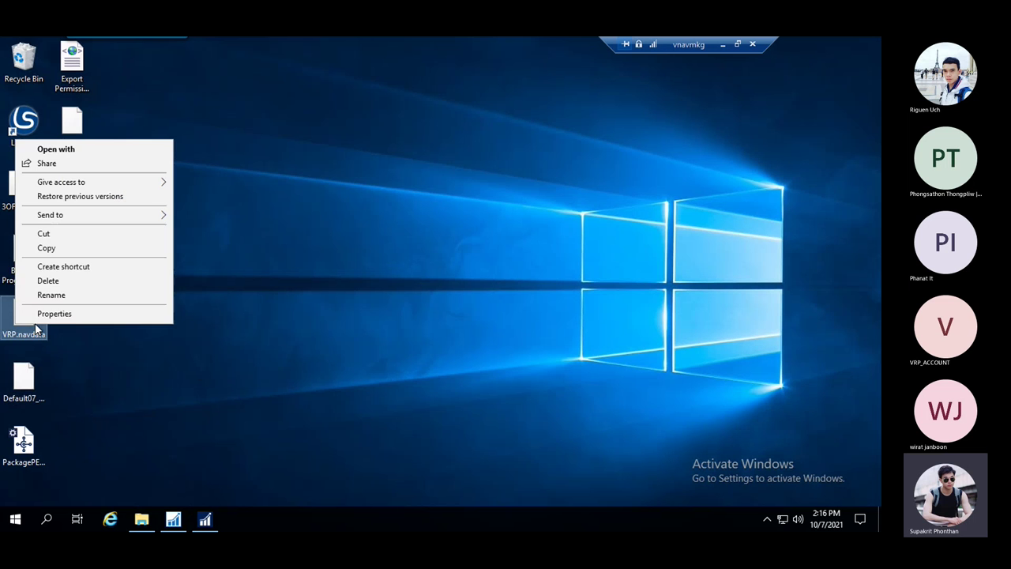
left_click(79, 316)
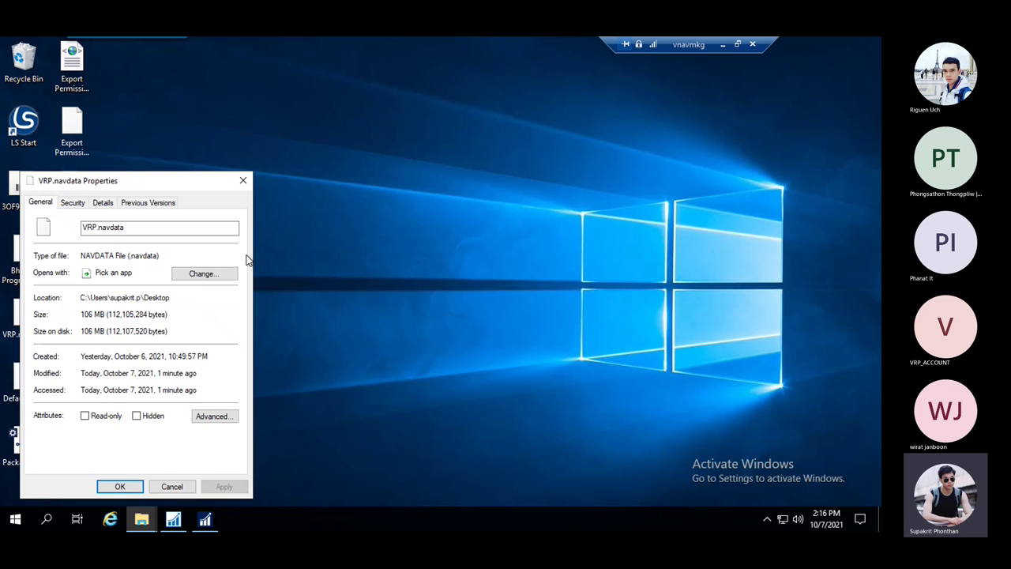
left_click_drag(170, 182, 387, 140)
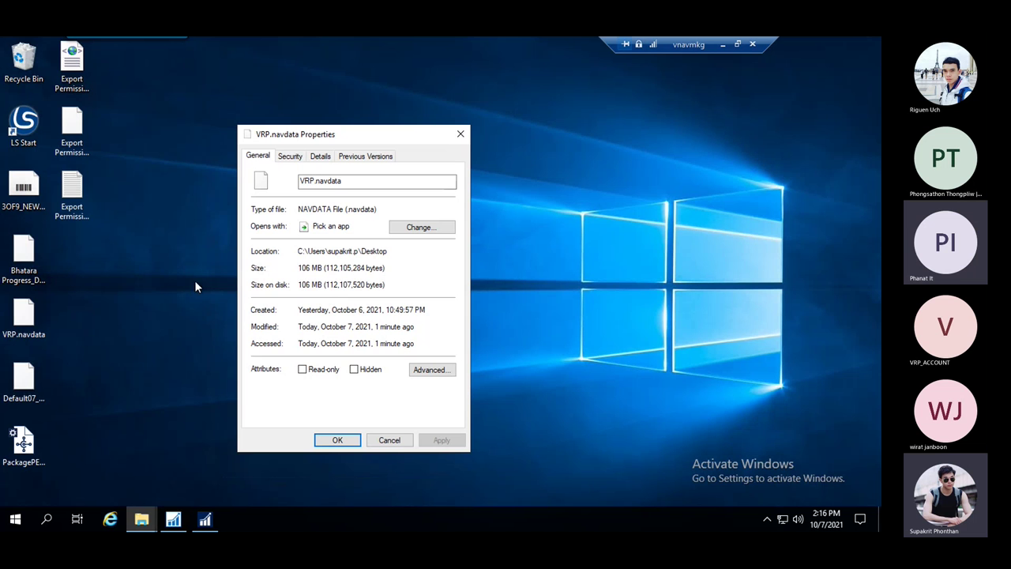
left_click(461, 133)
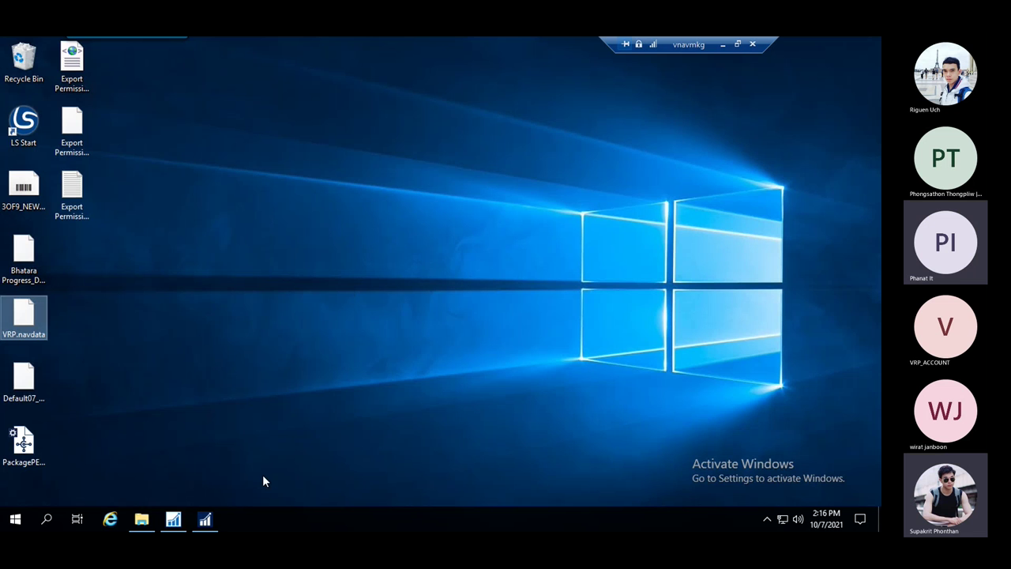
- Return to the Dynamics NAV client, search for "companie" and open the Companies list
left_click(205, 519)
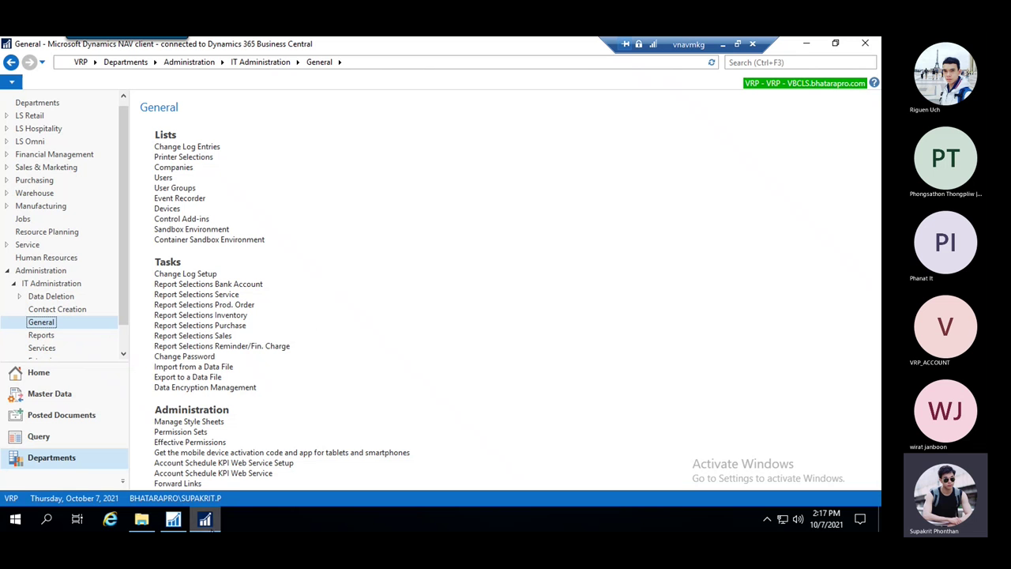
left_click(800, 63)
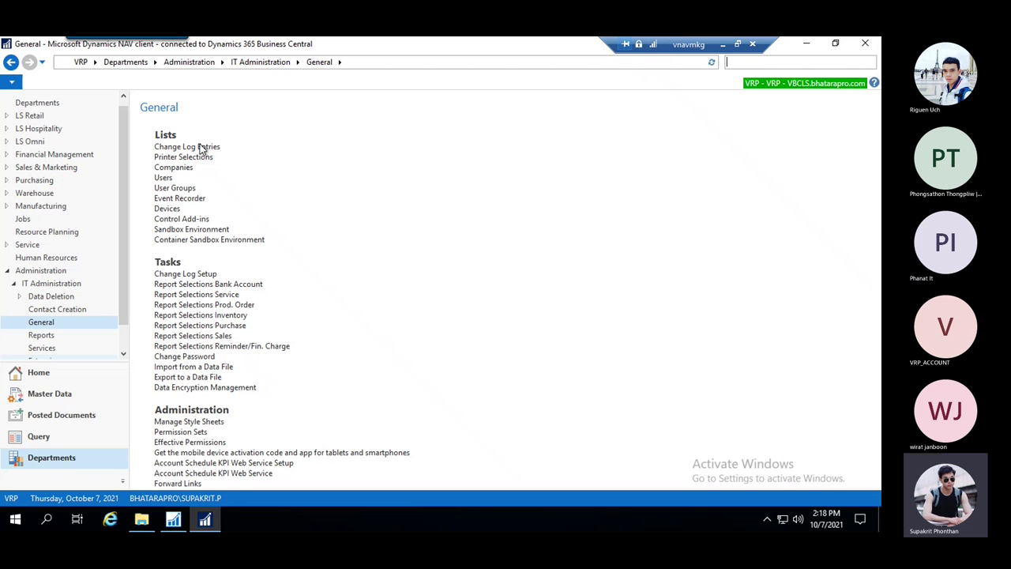
left_click(174, 520)
left_click(204, 519)
type("com")
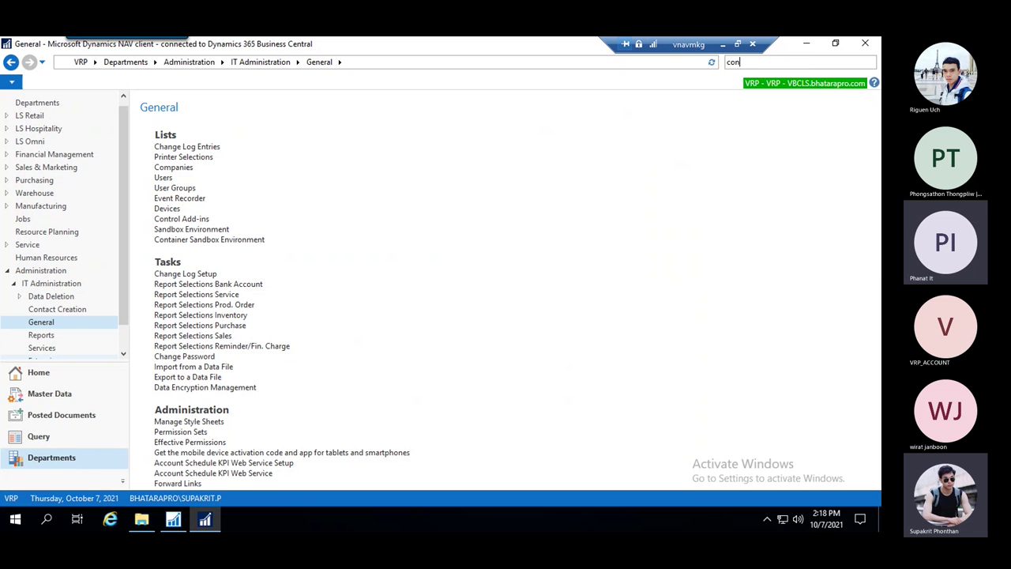
type("pannie")
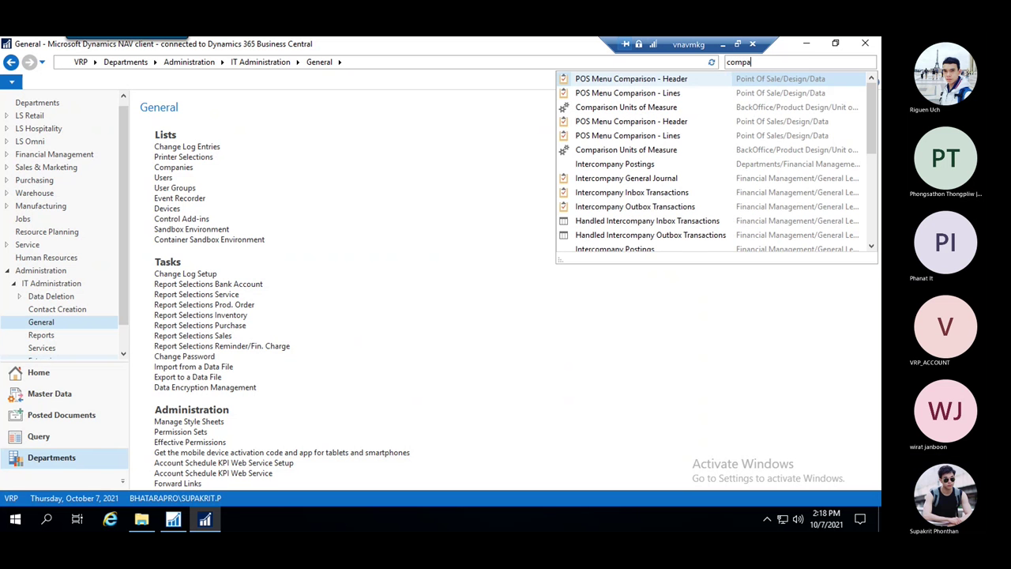
key("BackSpace")
key("BackSpace")
key("BackSpace")
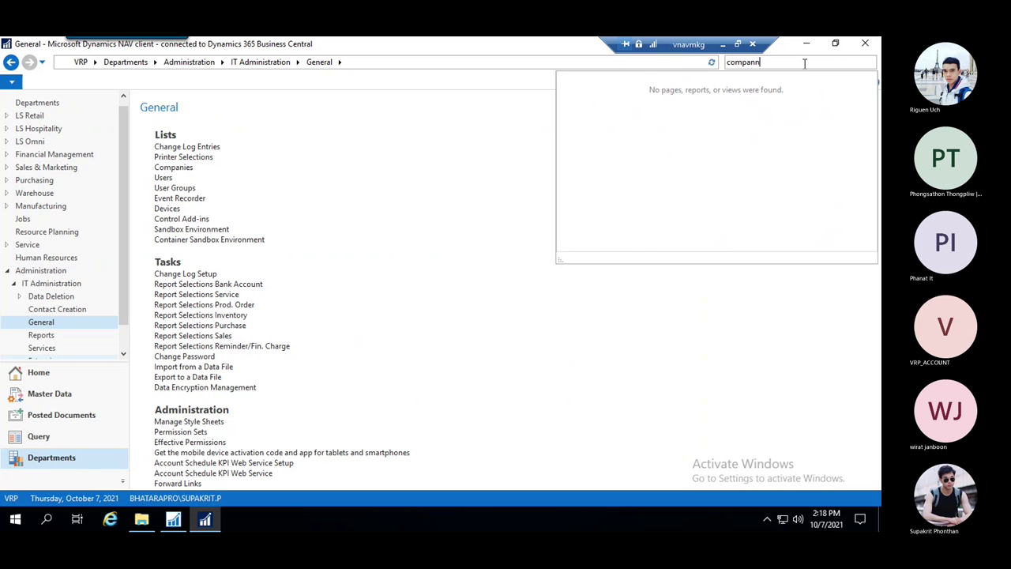
type("ie")
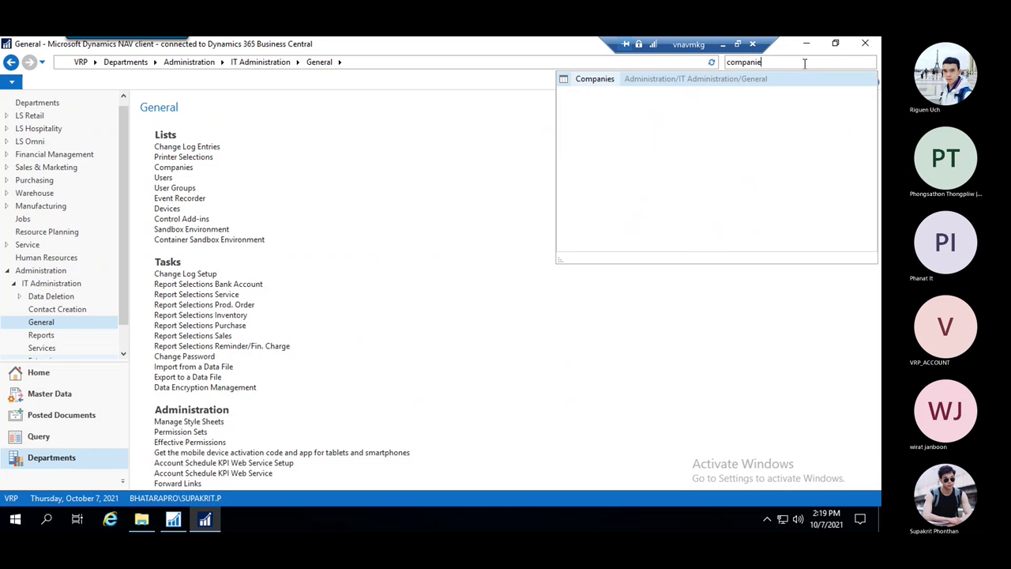
left_click(591, 78)
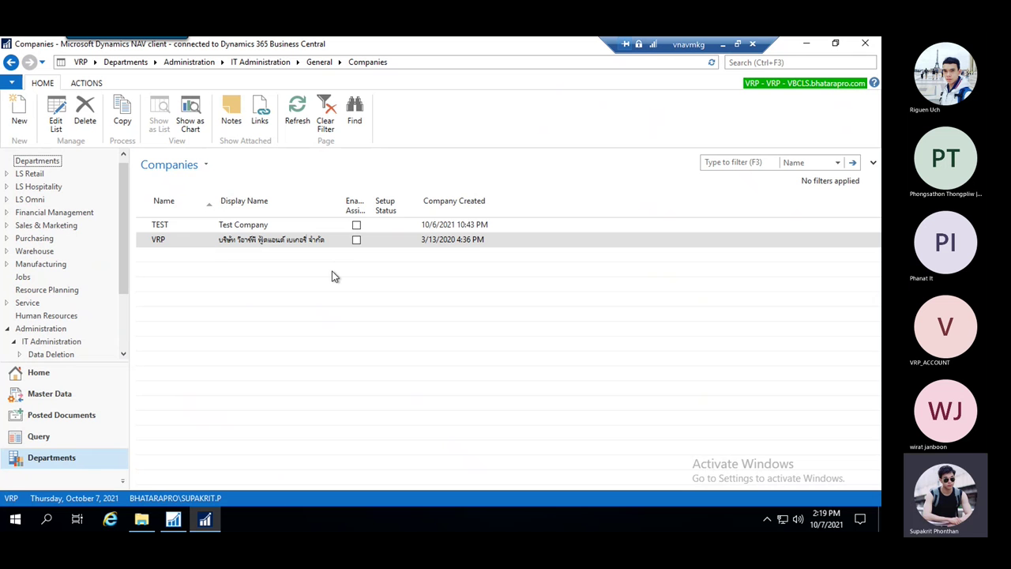
- Switch the active company from VRP to TEST
left_click(183, 228)
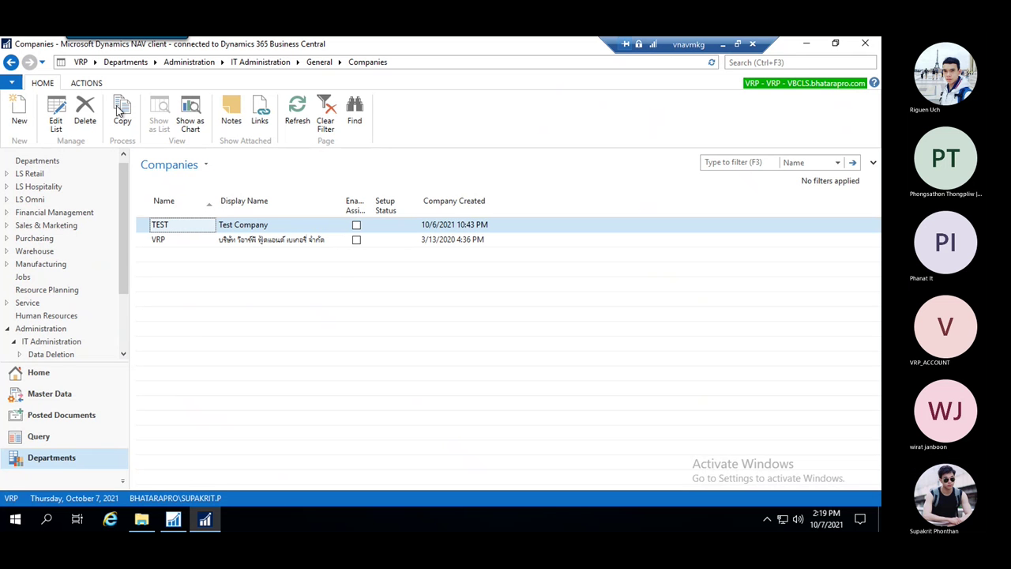
left_click(12, 497)
left_click(146, 106)
left_click(88, 122)
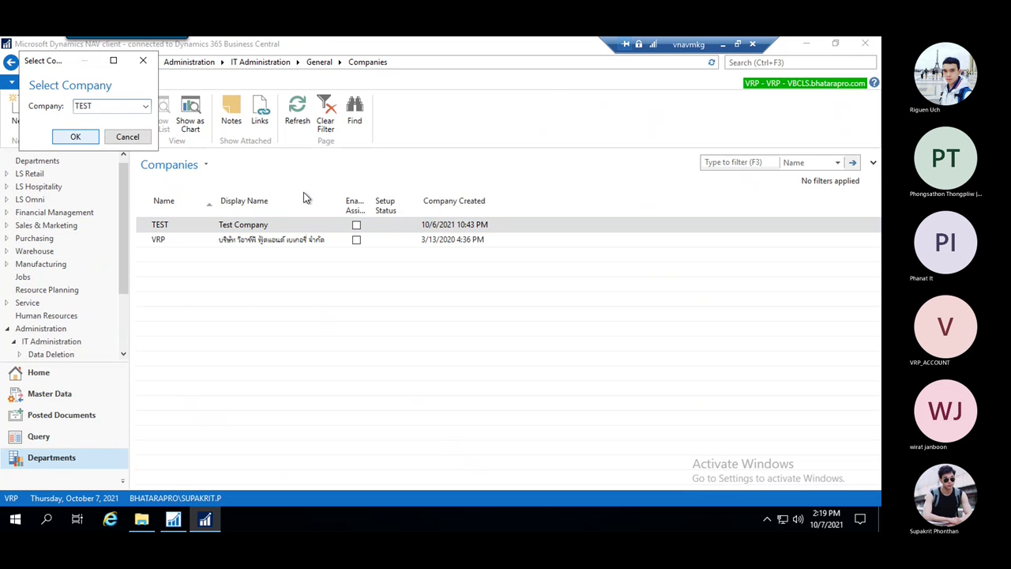
key("Return")
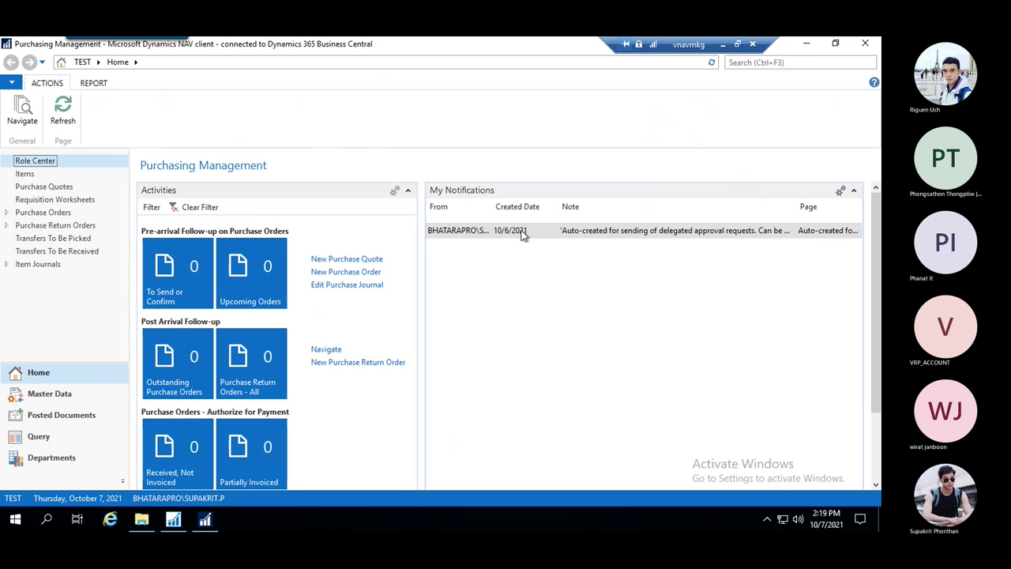
- Search for "purchase or" and open the Purchase Orders list of the TEST company
left_click(788, 67)
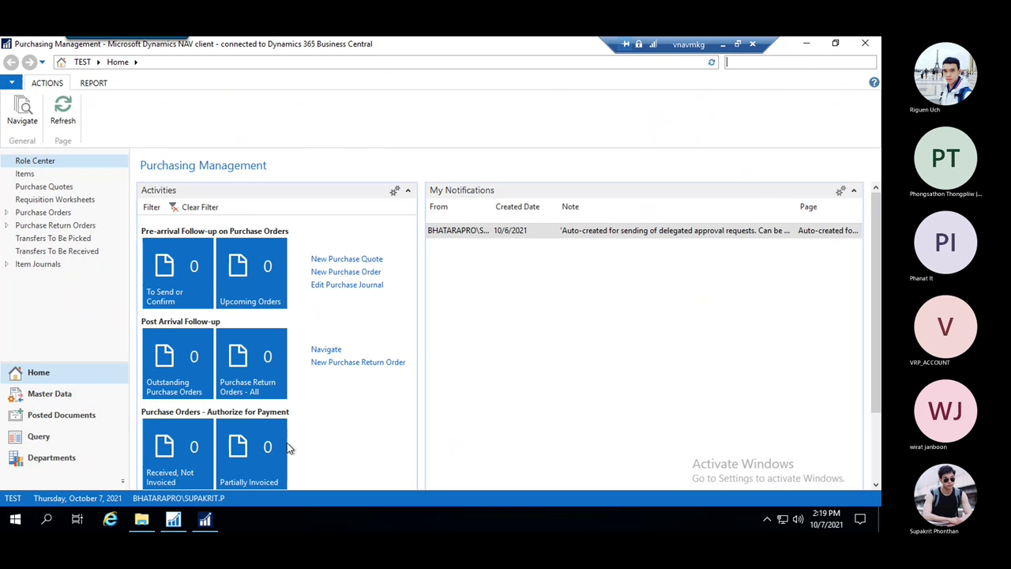
mouse_move(175, 526)
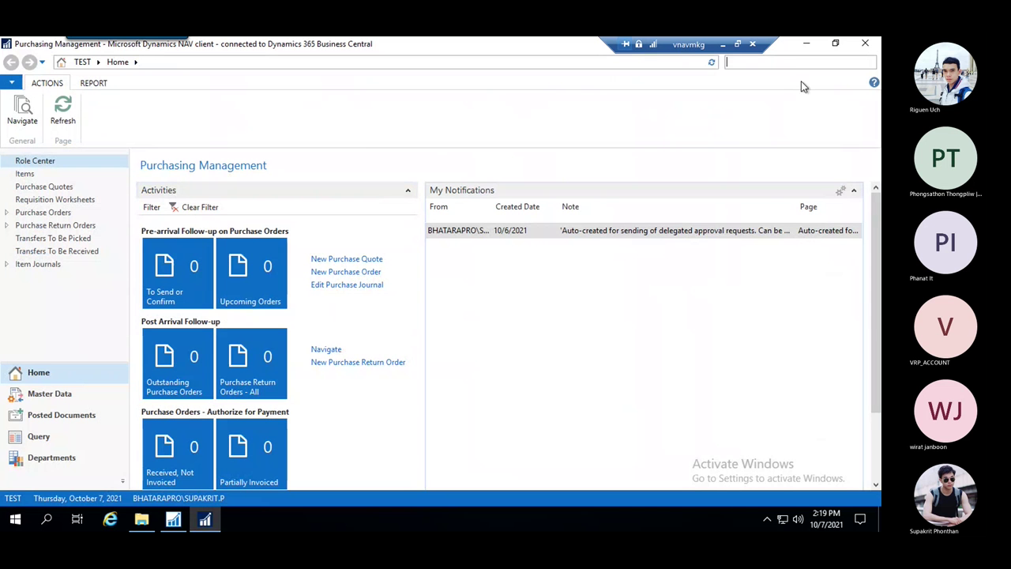
type("pu")
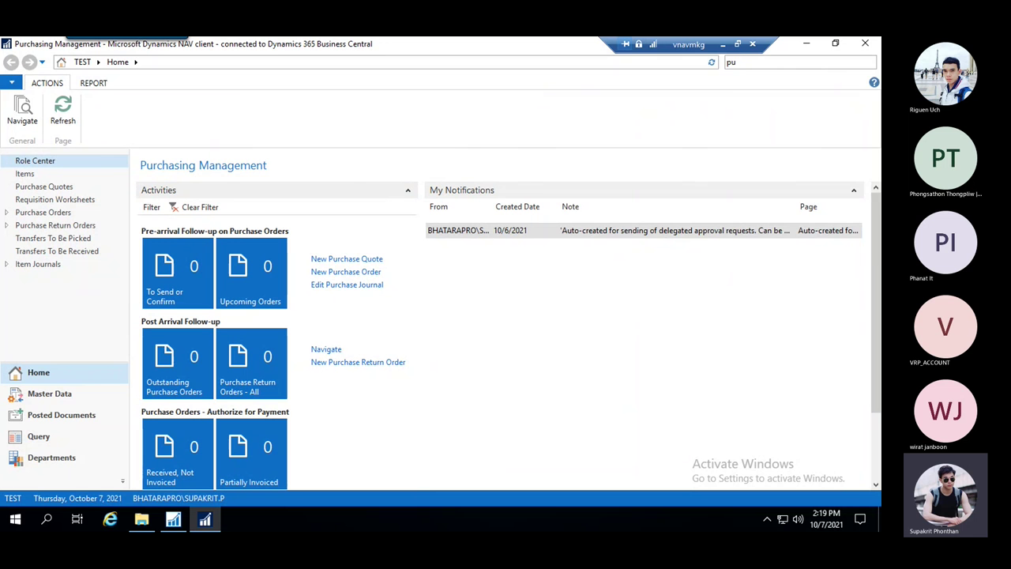
type("rchase ")
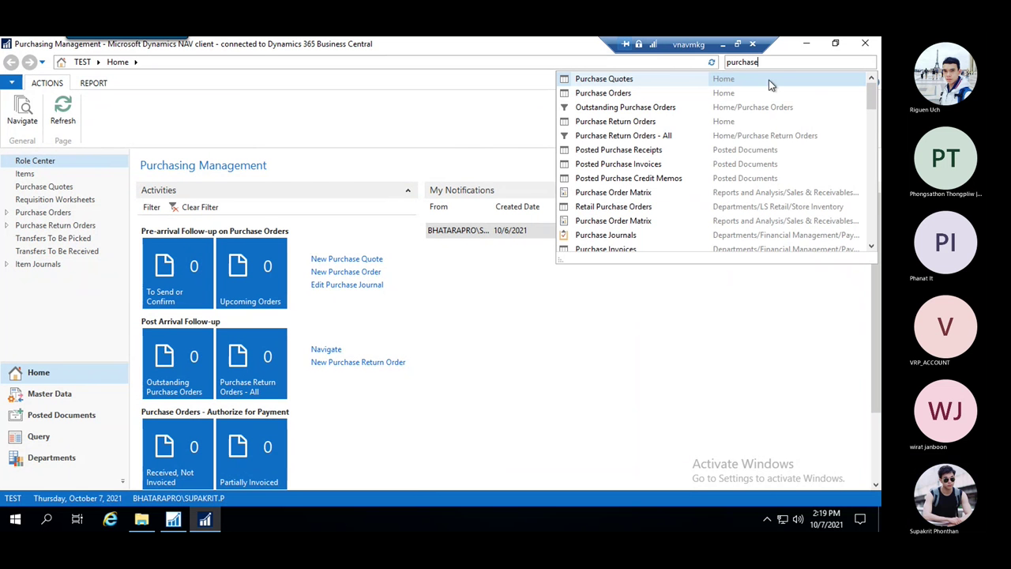
type("or")
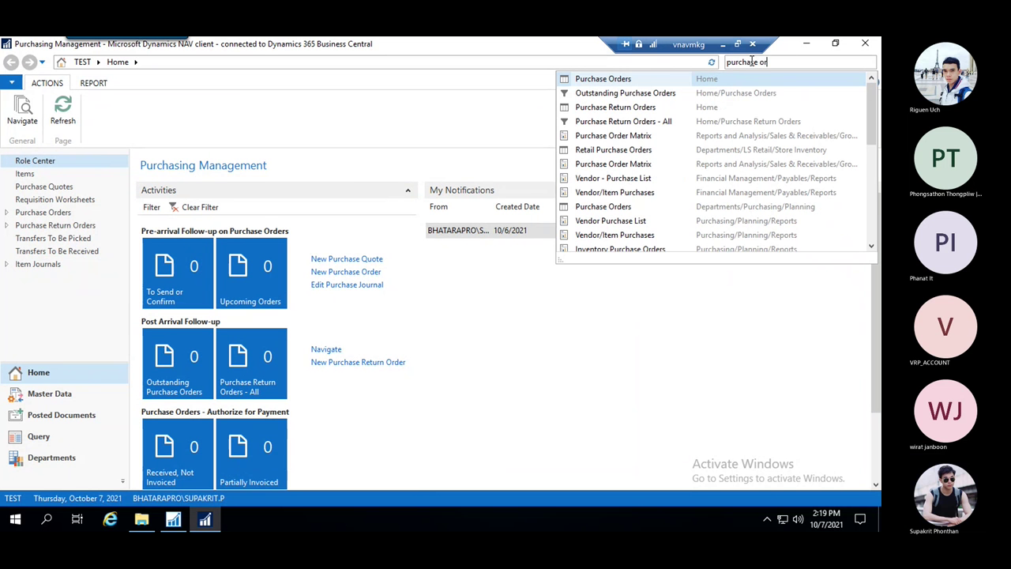
left_click(604, 79)
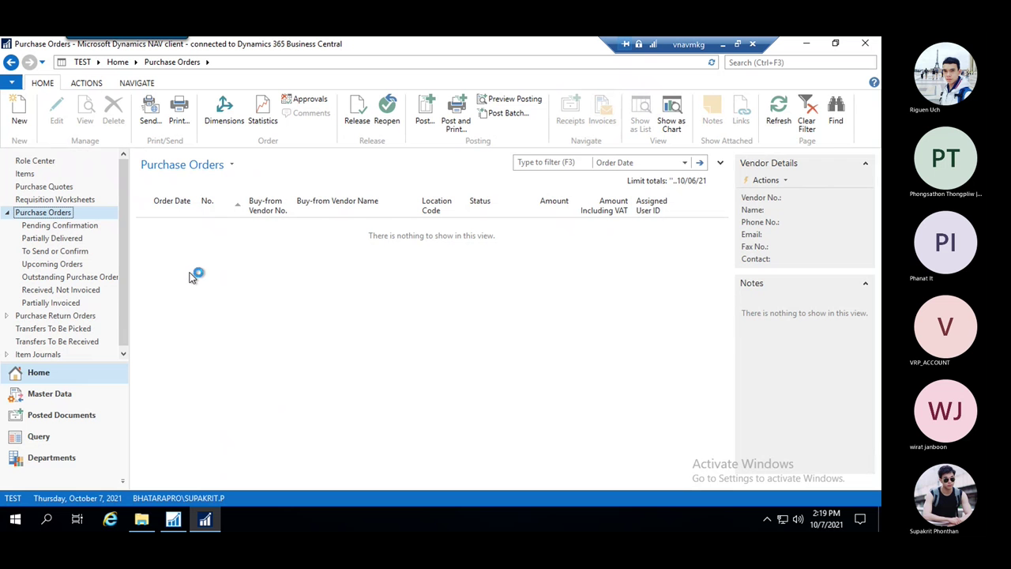
- Try to create a purchase order and assign its number without setting up Order Nos., and close the new order
left_click(20, 117)
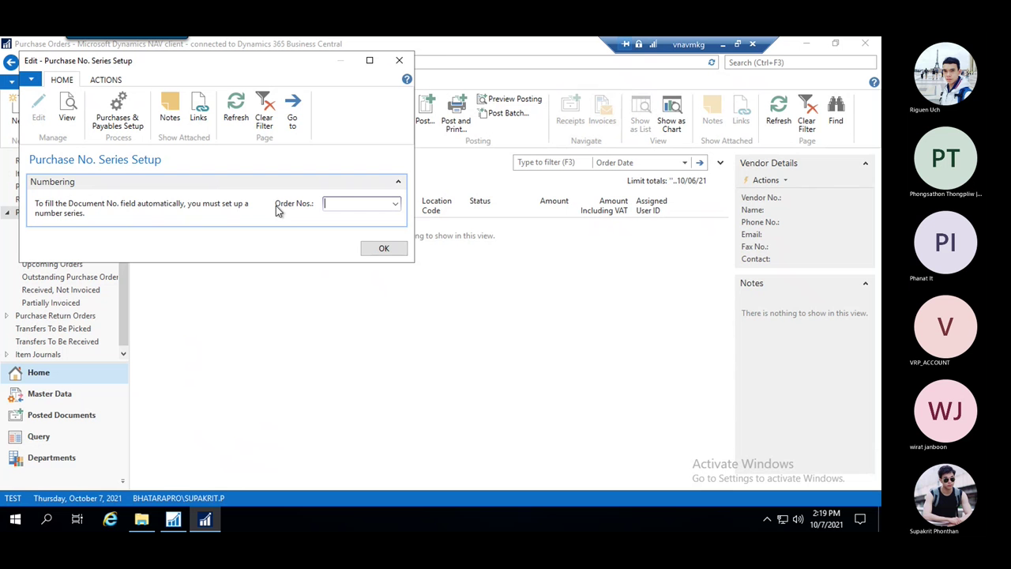
left_click(400, 65)
left_click(79, 105)
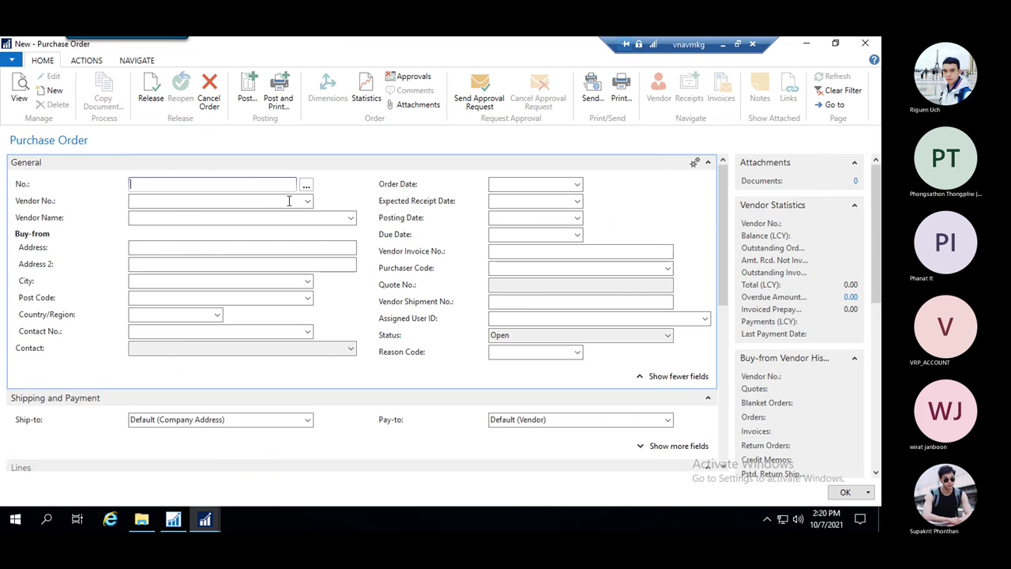
left_click(306, 184)
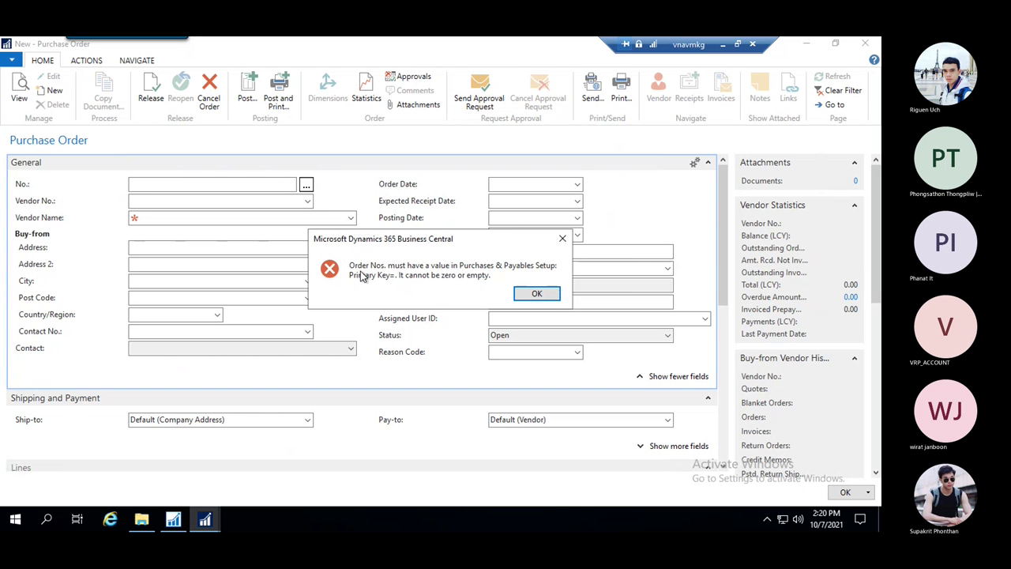
left_click(563, 240)
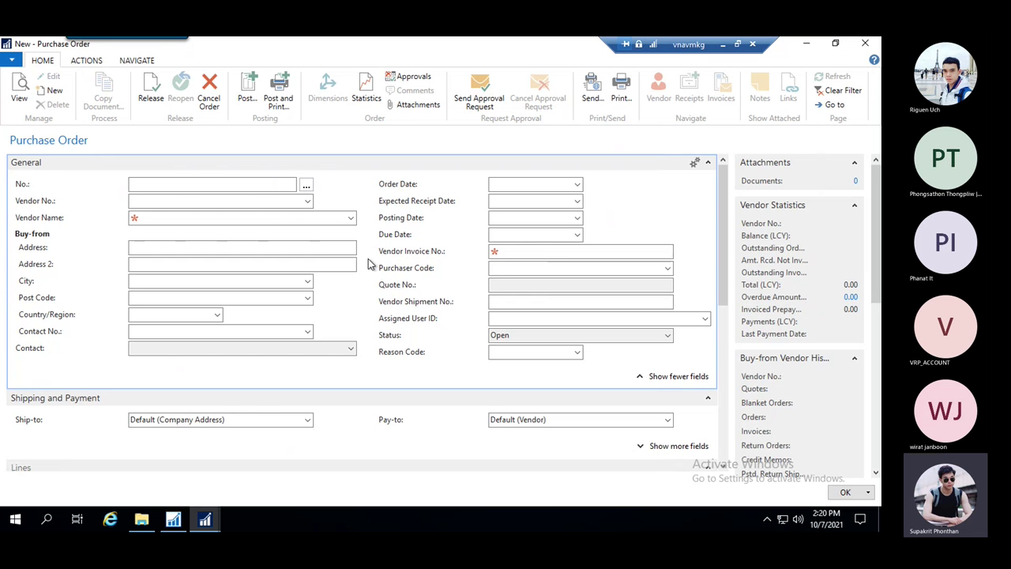
key("Escape")
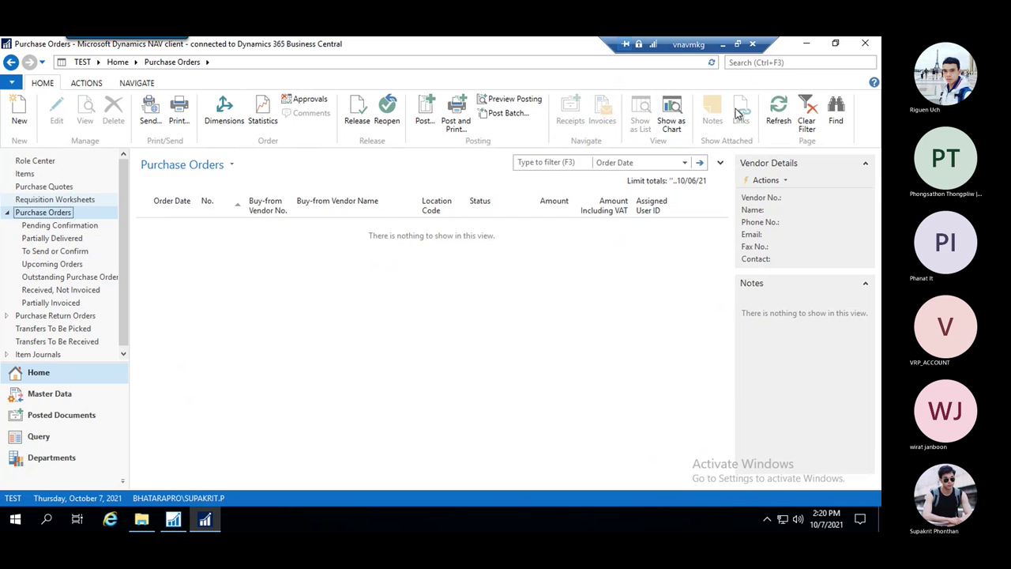
- Search for "company inf" and open the Company Information page of the TEST company
left_click(794, 63)
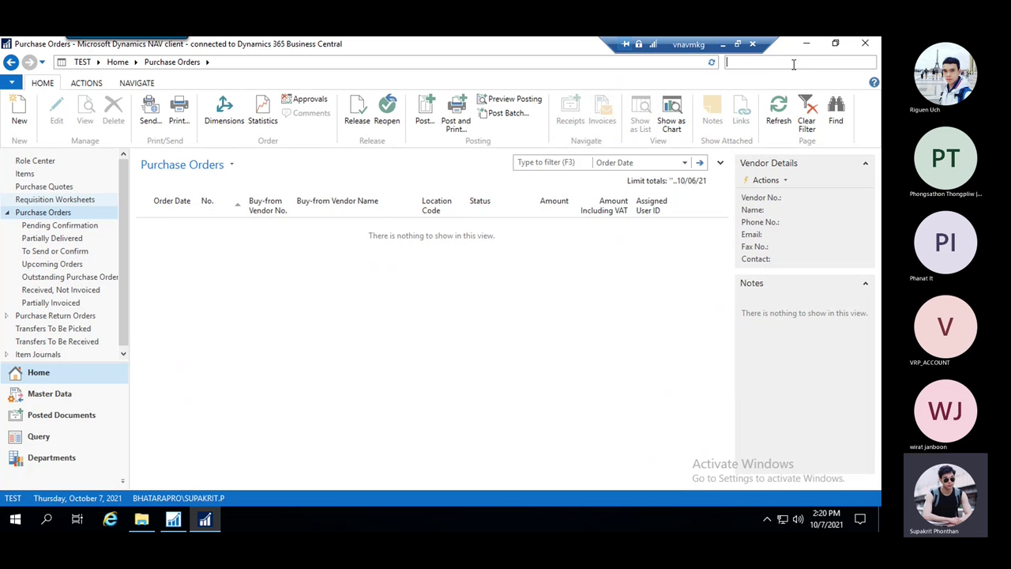
type("company")
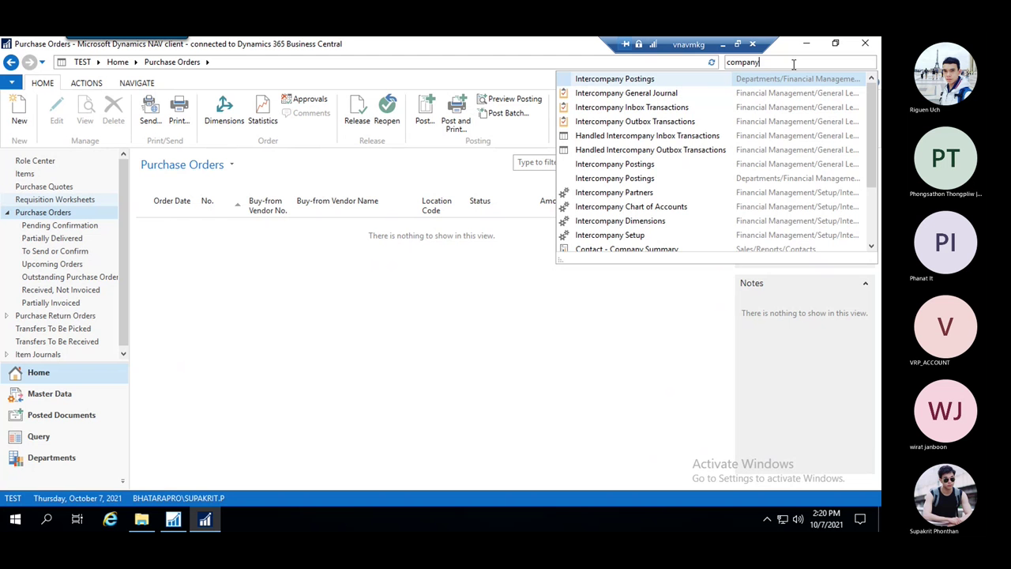
type(" inf")
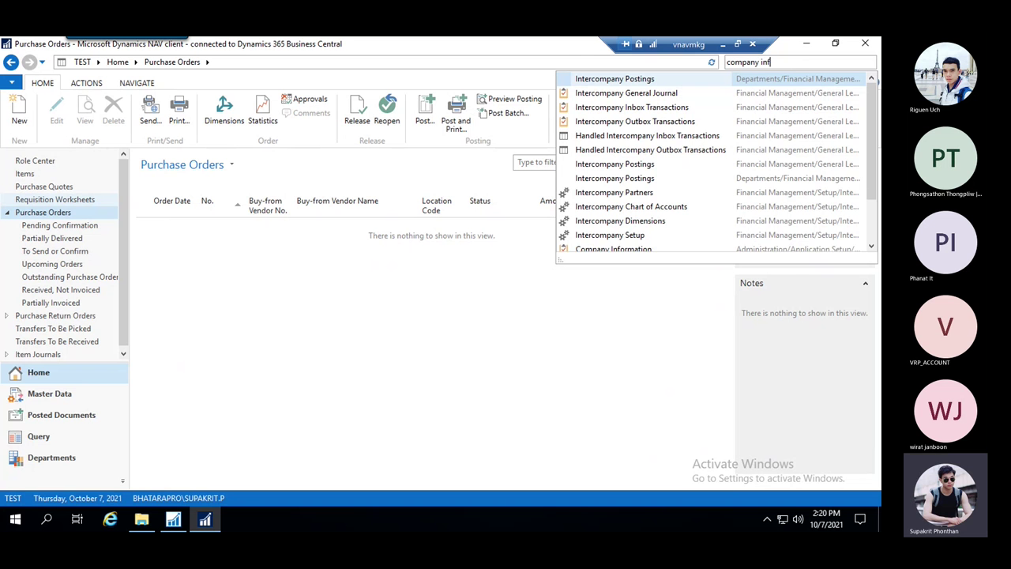
left_click(637, 80)
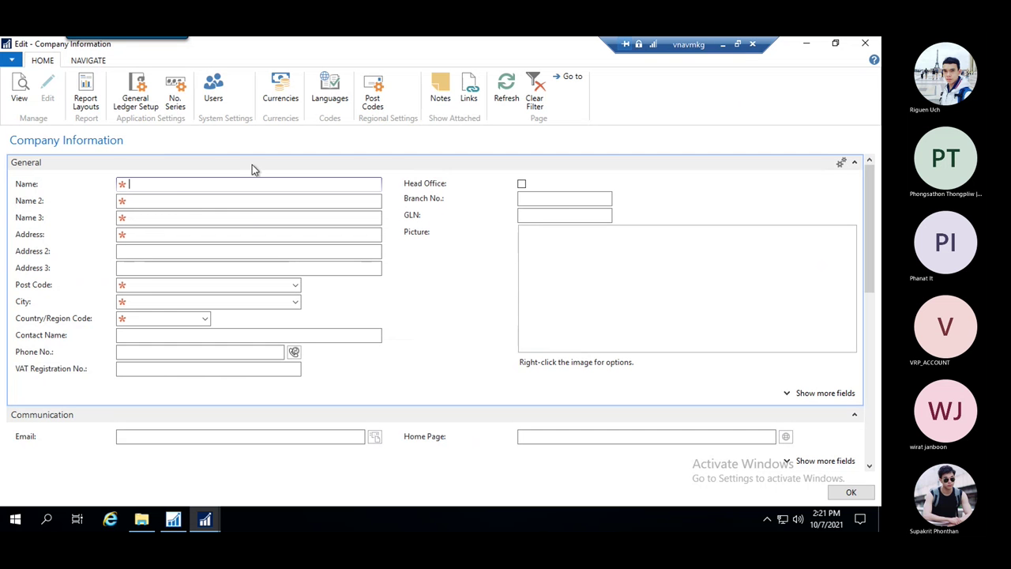
- Set the company's Name to test and turn on Head Office in the General section
type("test")
left_click(214, 200)
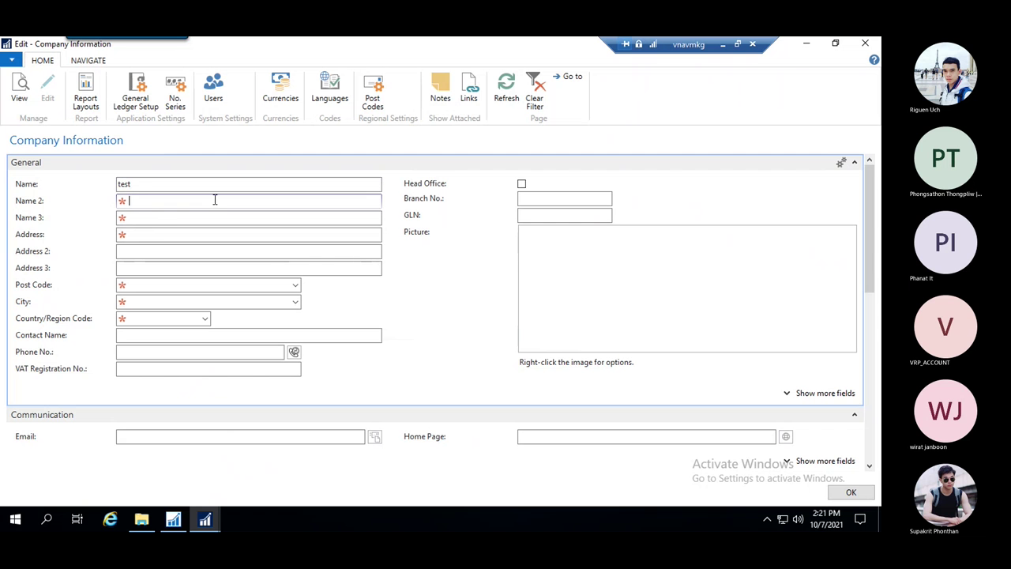
left_click(523, 185)
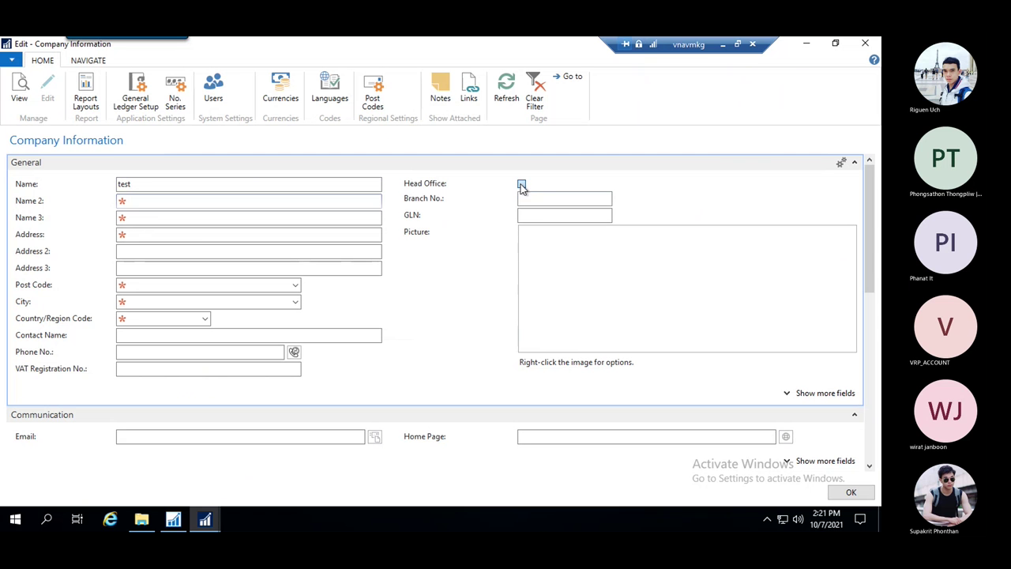
- Open the Post Codes lookup for the company's Post Code and move its window beside the address fields
scroll(332, 300, "down", 2)
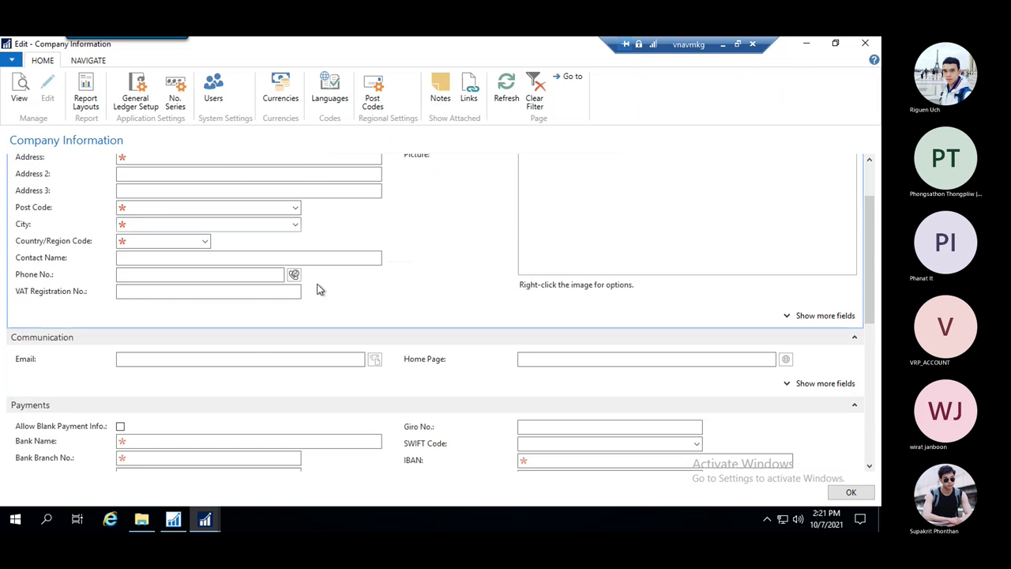
left_click(296, 209)
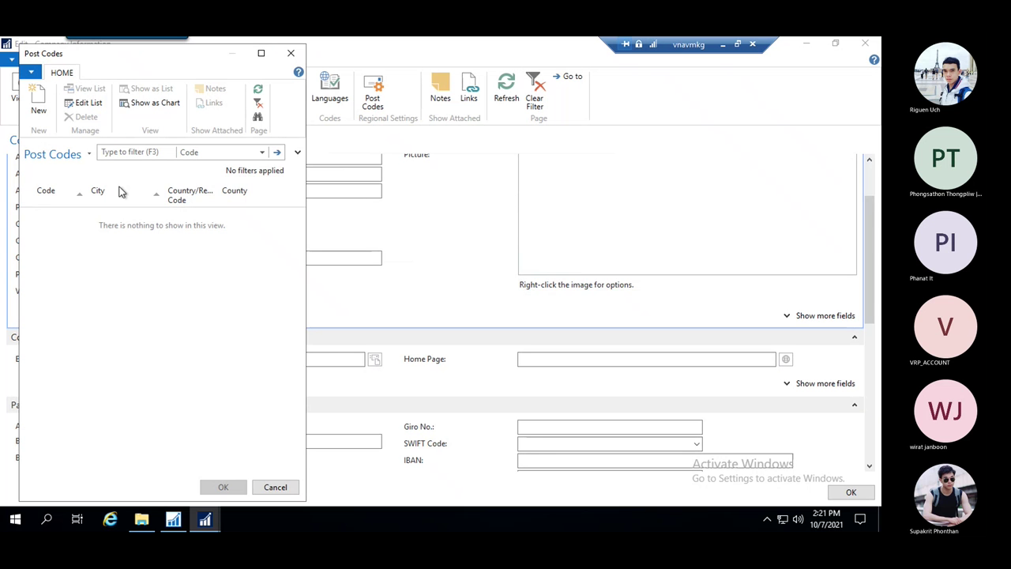
left_click_drag(158, 54, 386, 179)
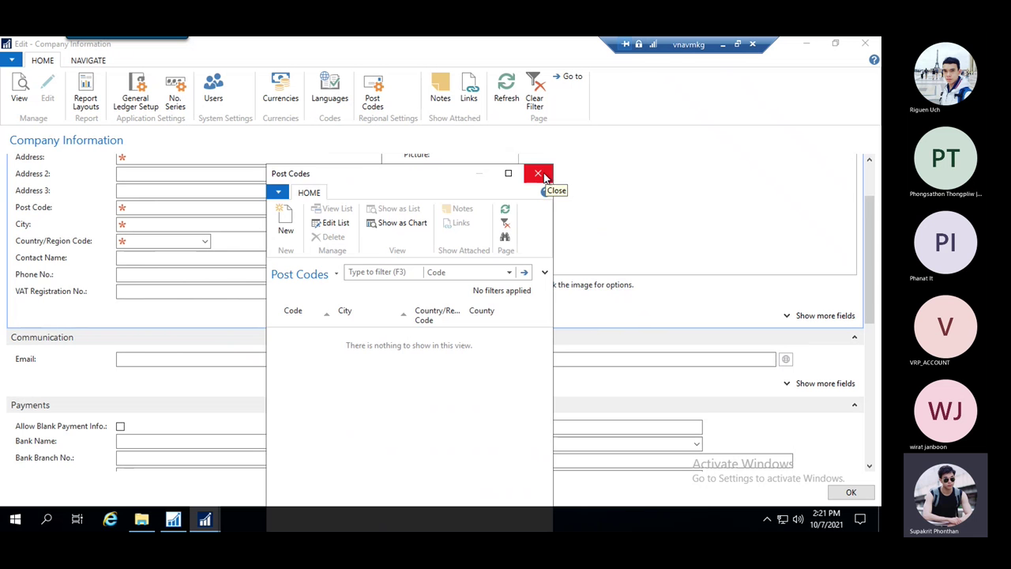
left_click_drag(426, 174, 387, 202)
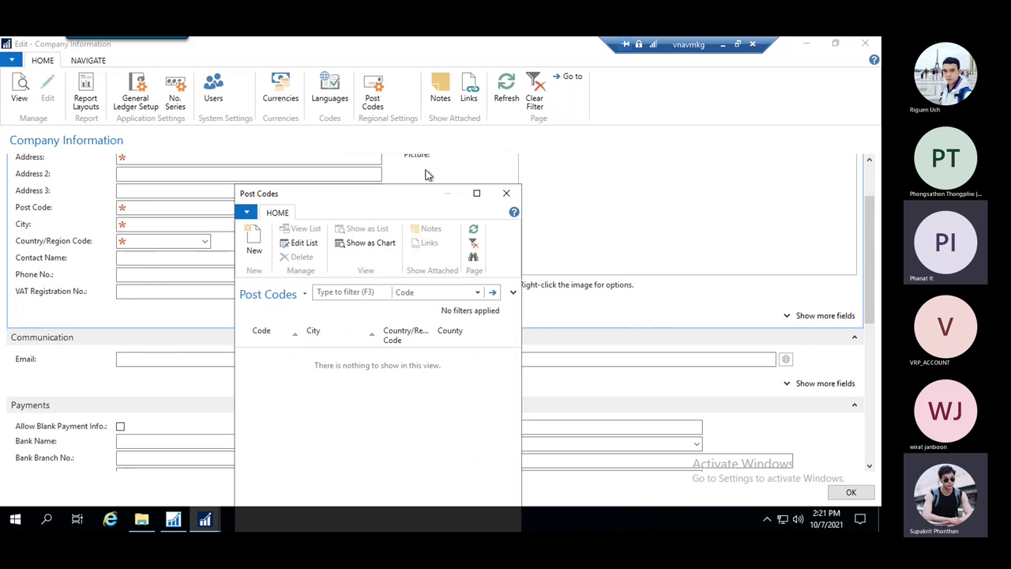
- Close the Post Codes lookup, return to the Purchase Orders window and switch the client to the VRP company
left_click(506, 195)
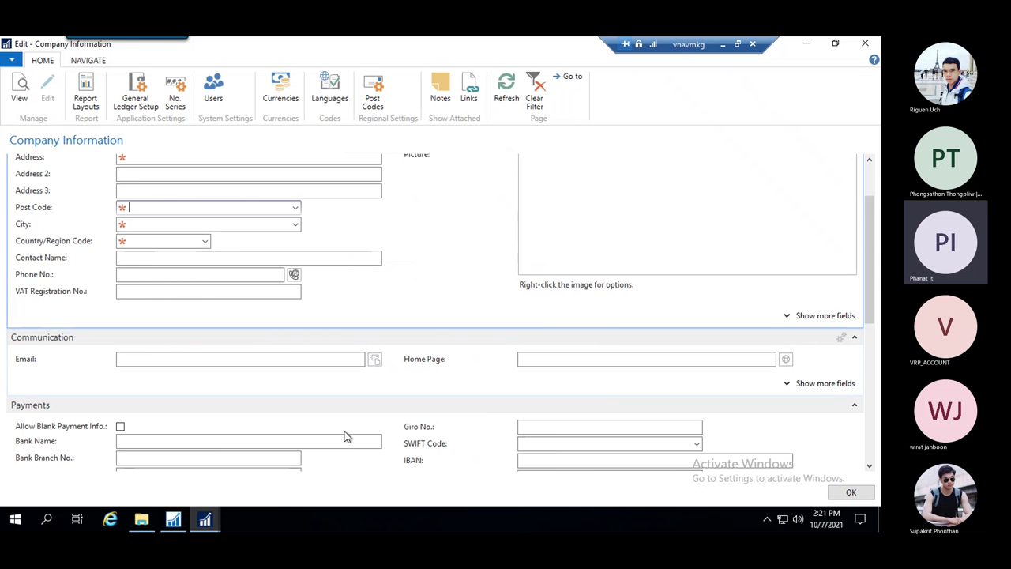
mouse_move(209, 527)
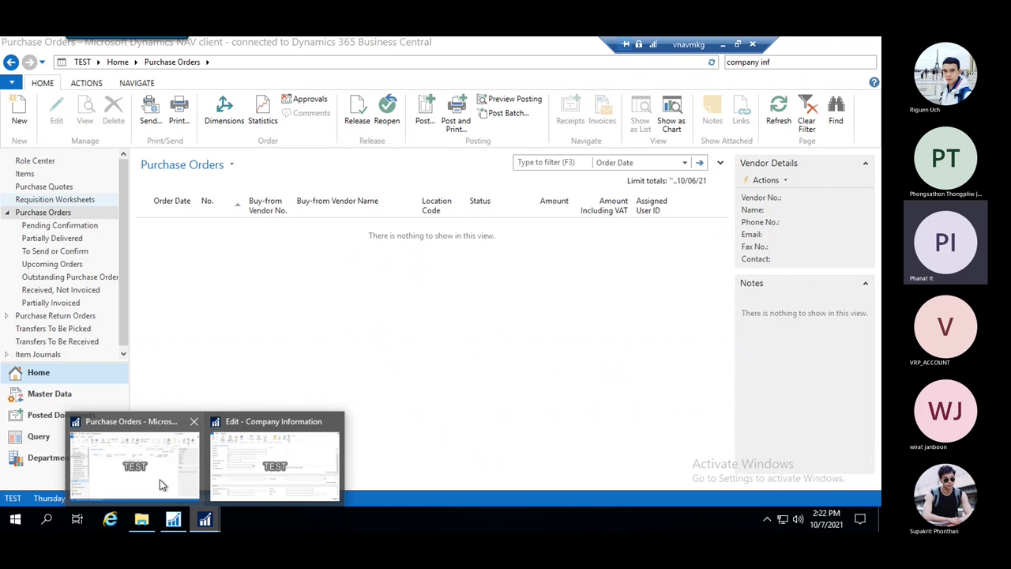
left_click(161, 483)
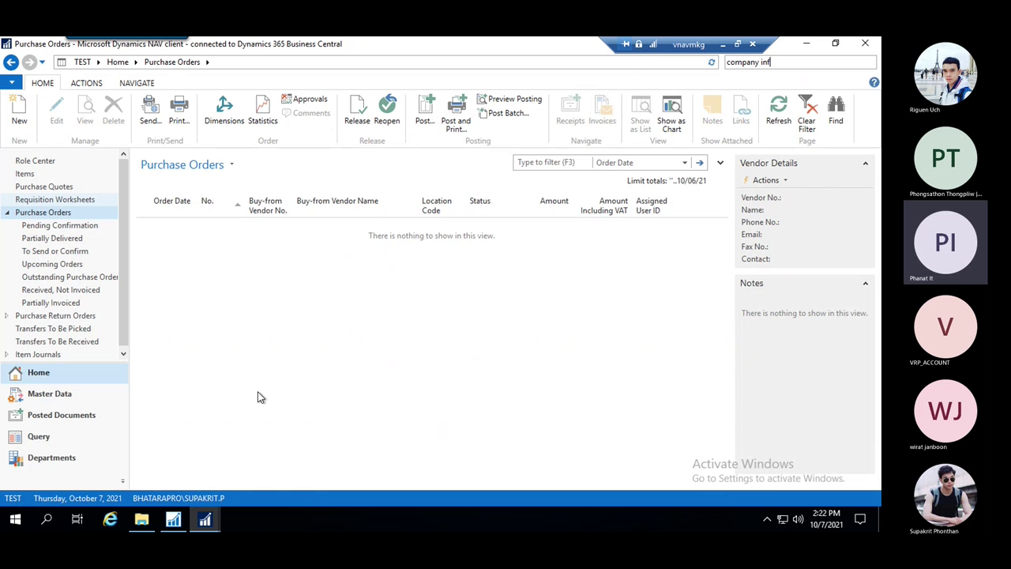
left_click(13, 499)
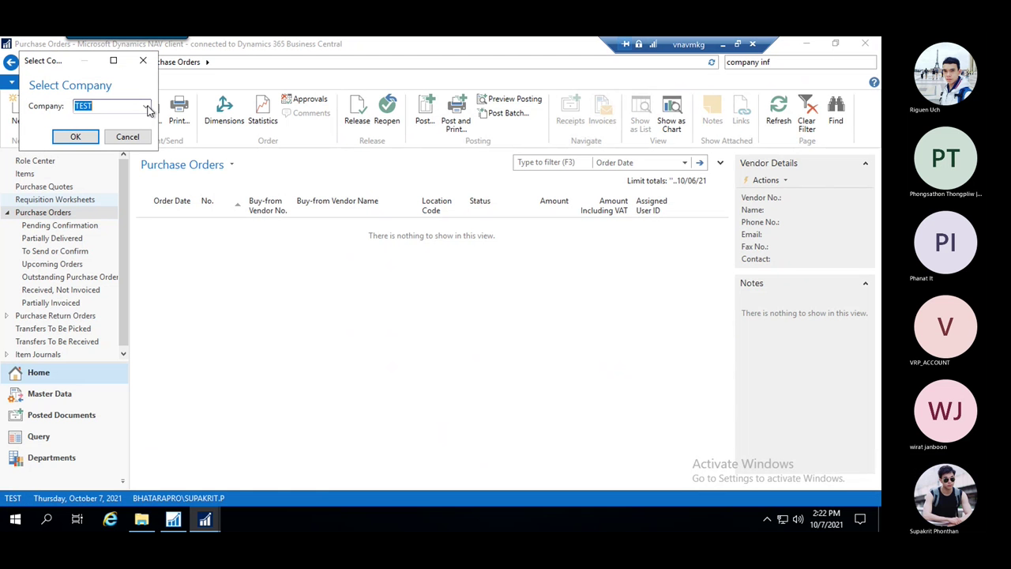
left_click(147, 109)
left_click(90, 135)
left_click(86, 139)
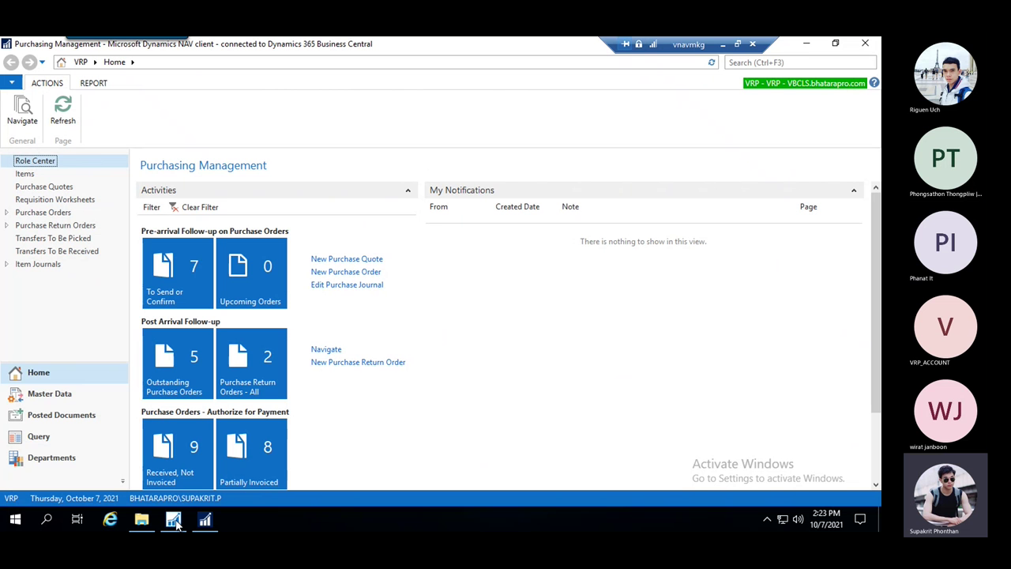
- Go to the General page of IT Administration within the Administration department of the VRP company
left_click(760, 62)
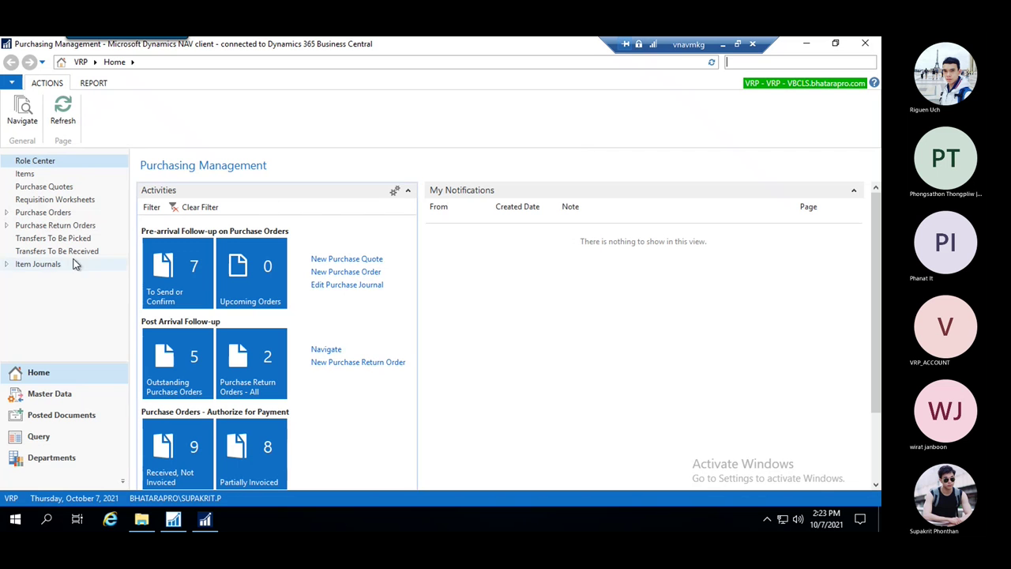
left_click(49, 455)
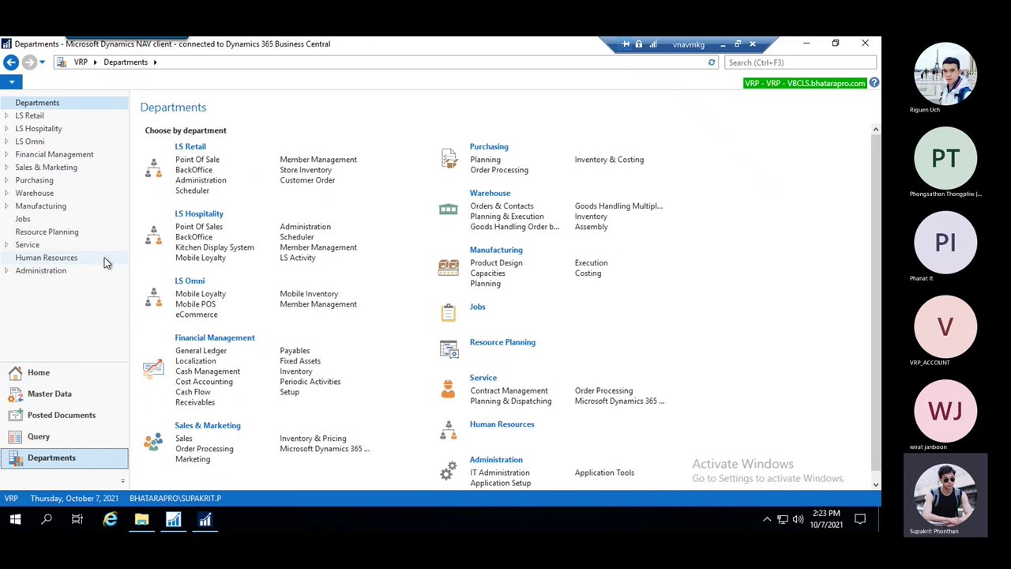
left_click(41, 270)
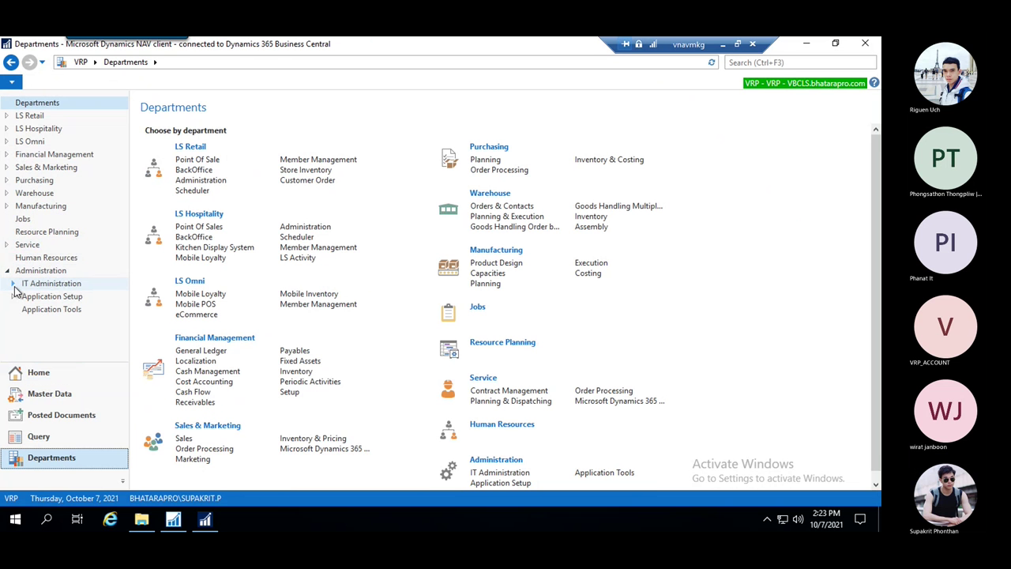
left_click(14, 283)
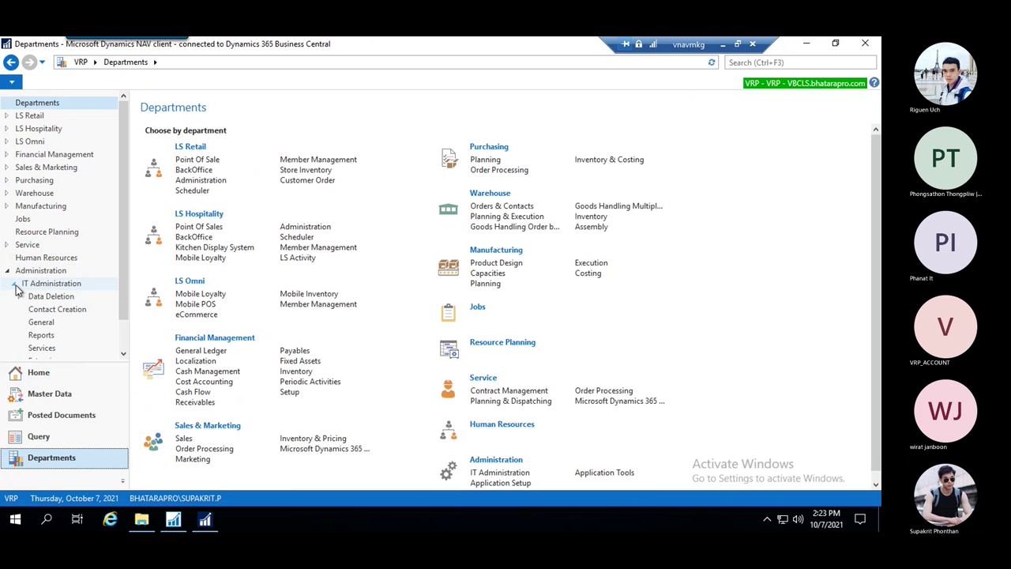
left_click(88, 322)
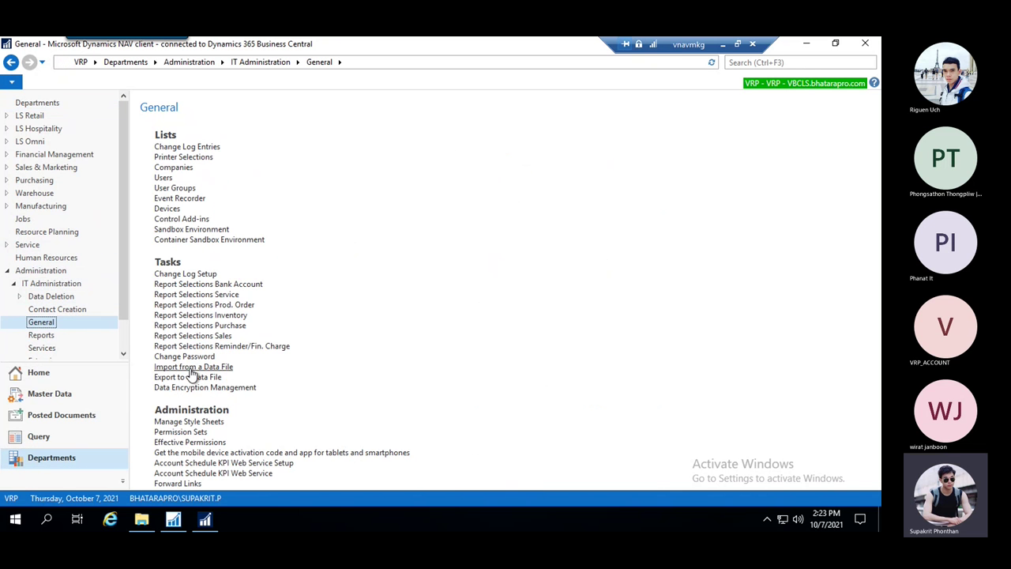
- Start Import from a Data File and load VRP.navdata from the Desktop as the source file
left_click(187, 369)
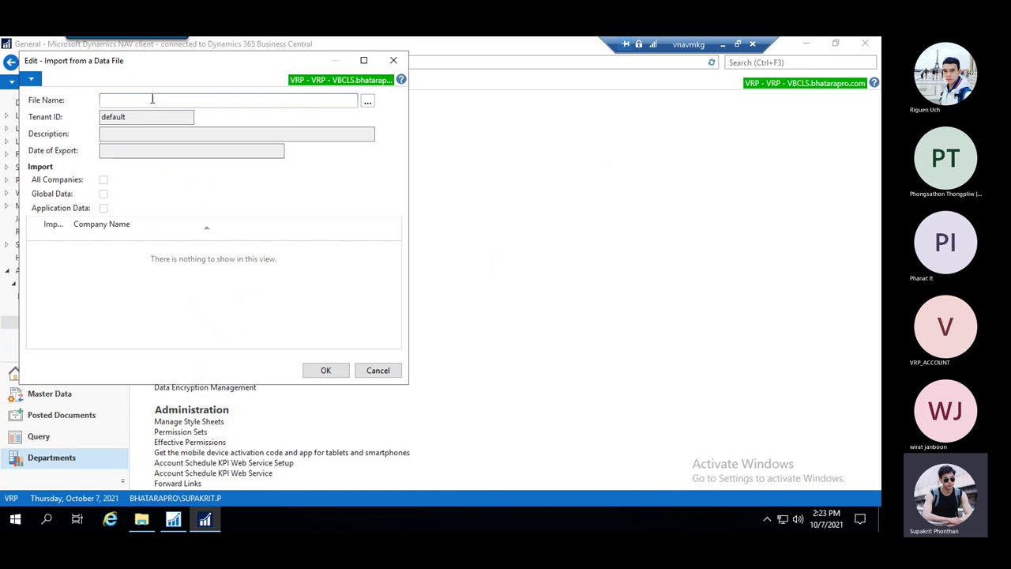
left_click(369, 102)
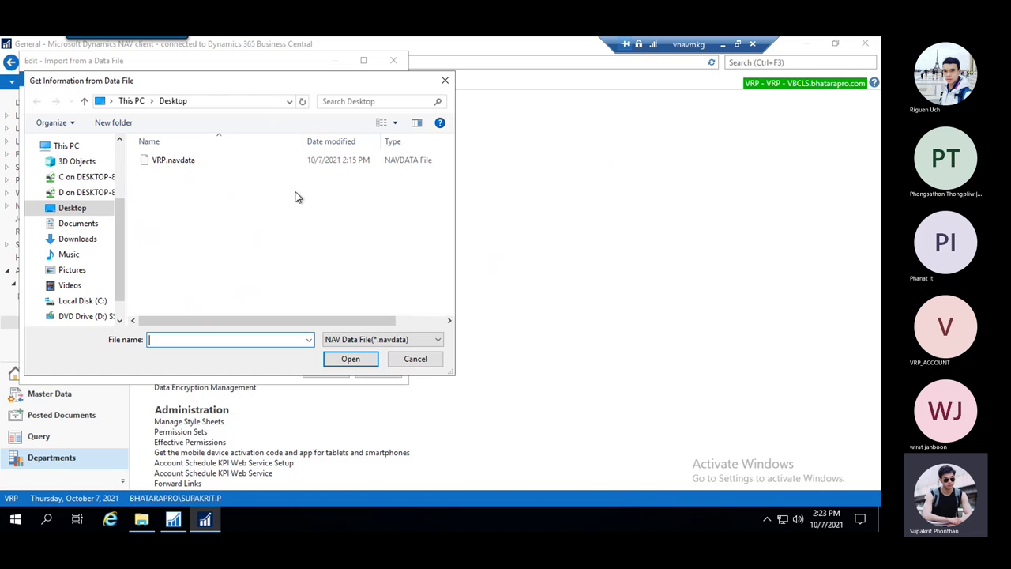
left_click(197, 161)
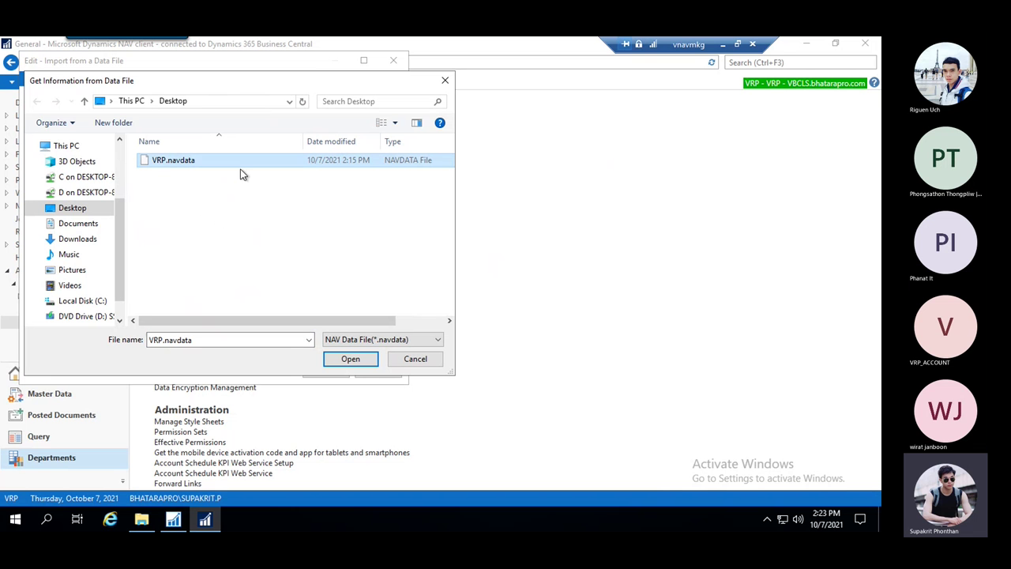
left_click(351, 359)
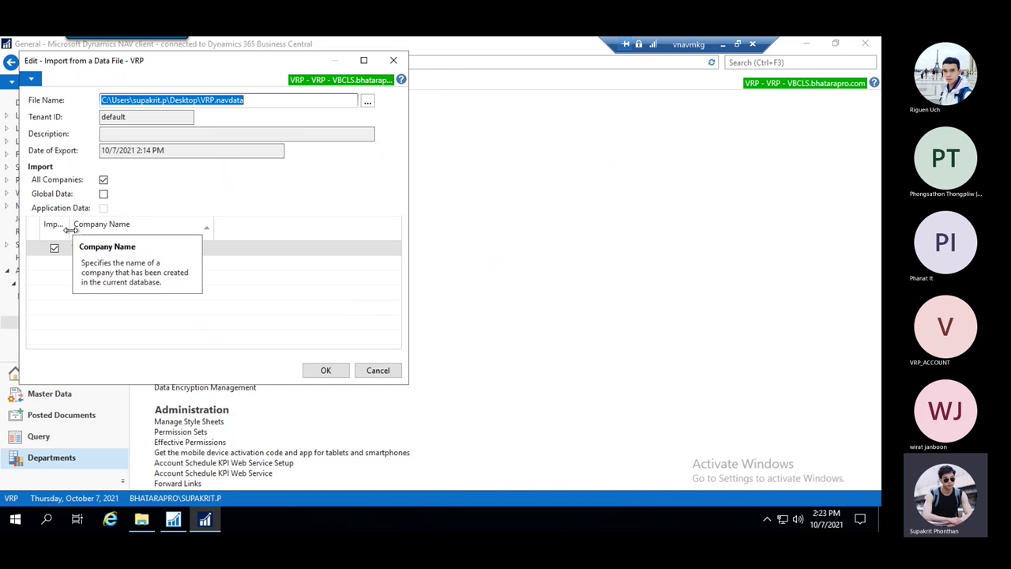
left_click(150, 248)
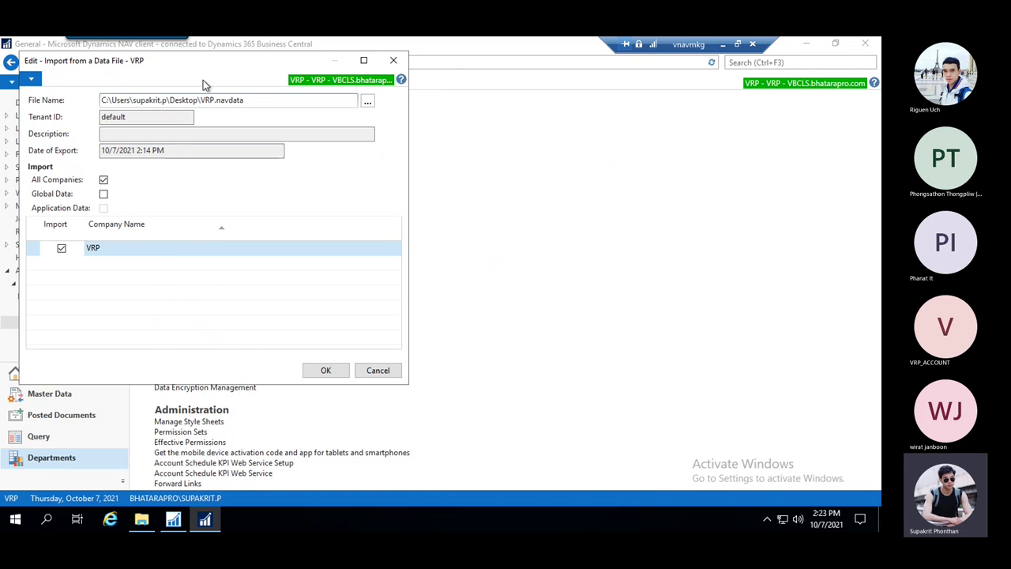
- Try to import the VRP company from the data file with All Companies enabled, and close the import dialog
left_click_drag(213, 70, 487, 114)
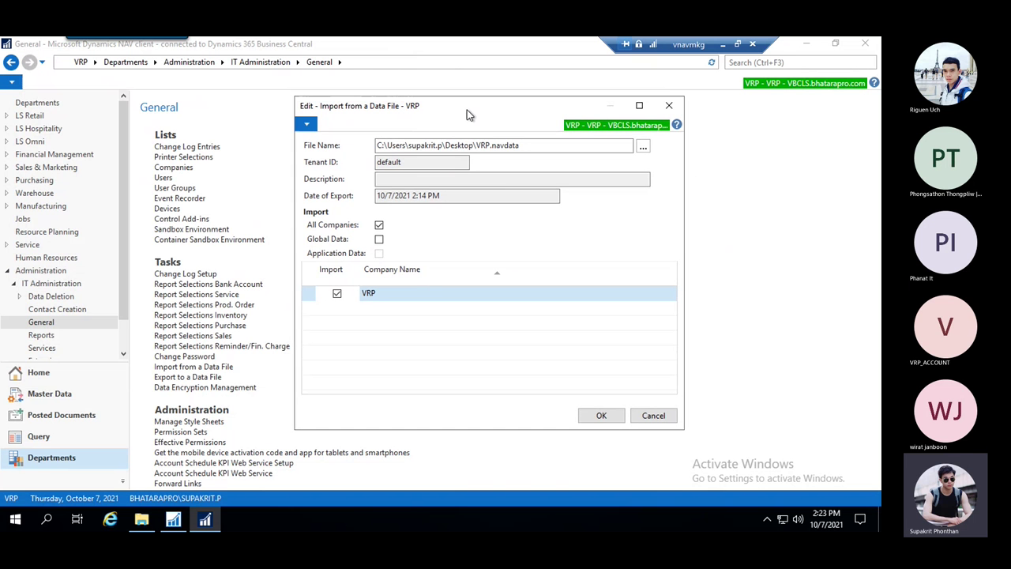
left_click(598, 412)
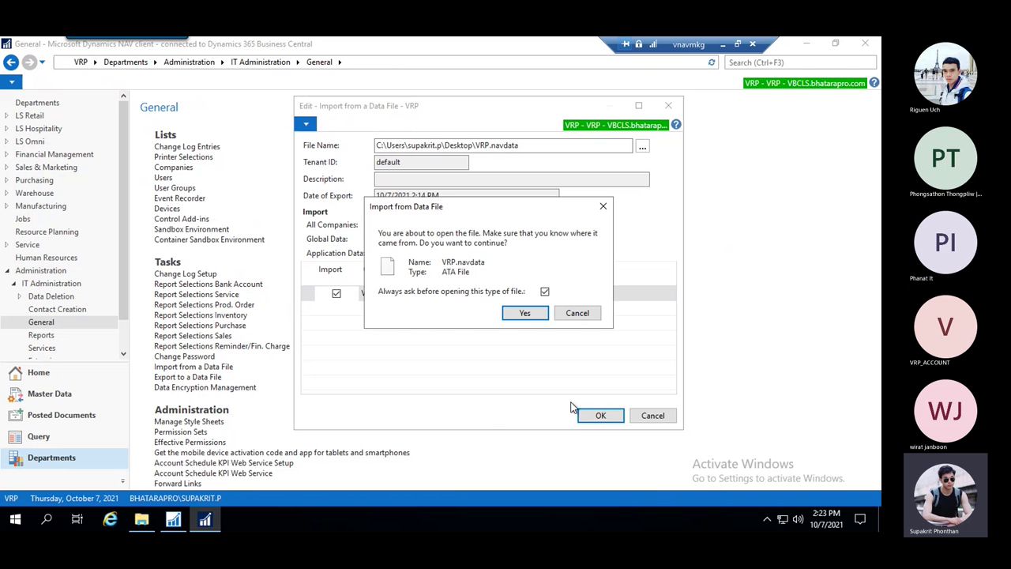
left_click(524, 313)
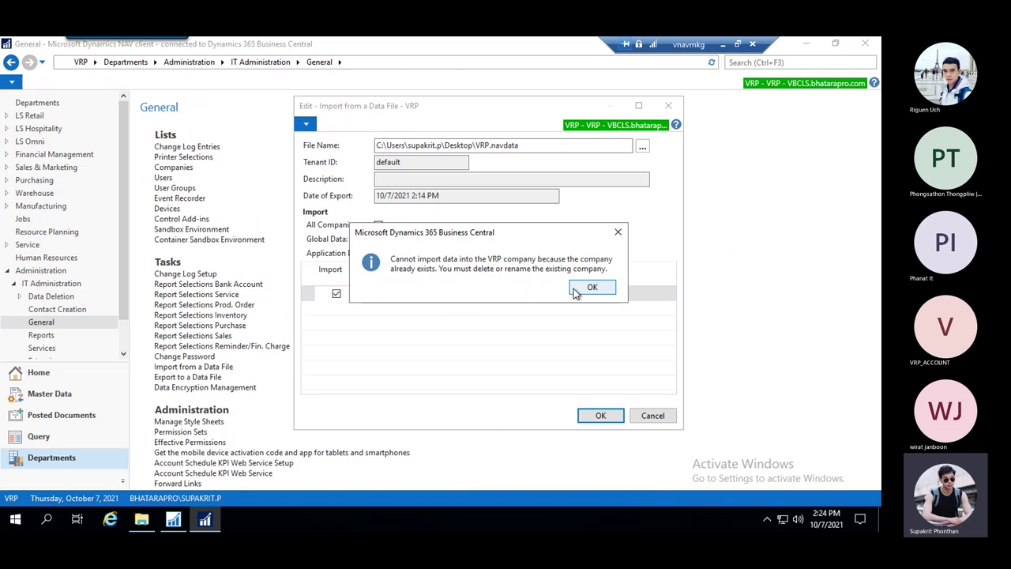
left_click(618, 231)
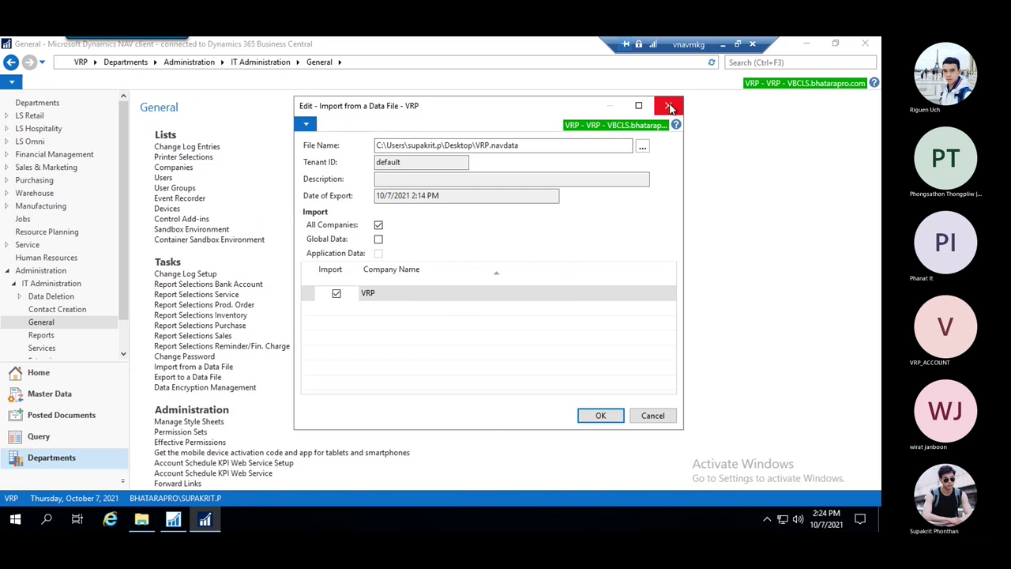
left_click(652, 416)
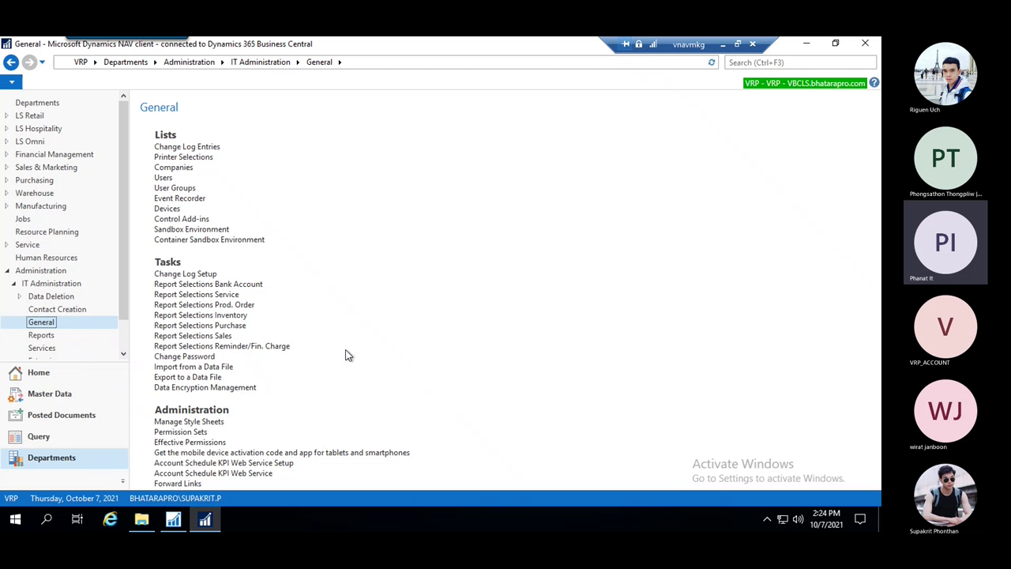
- Minimize the open windows, launch Business Central Administration maximized, and expand the local server's instance list
left_click(807, 45)
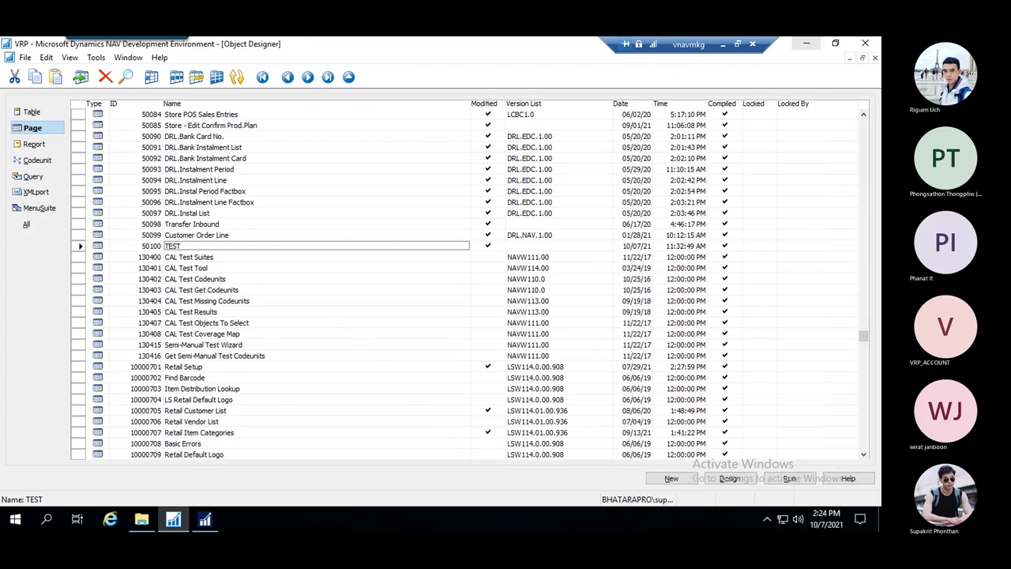
left_click(807, 43)
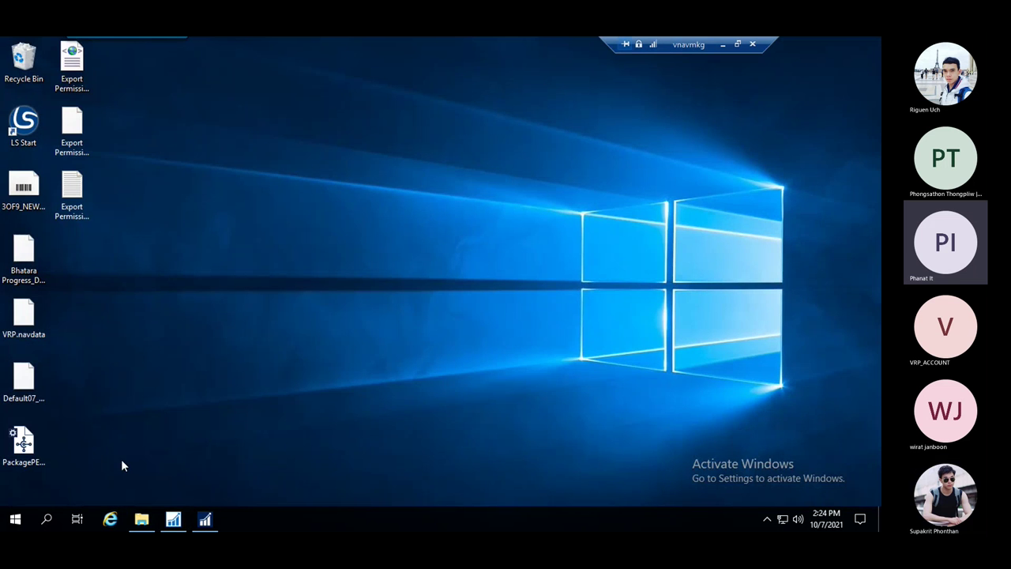
left_click_drag(135, 269, 75, 59)
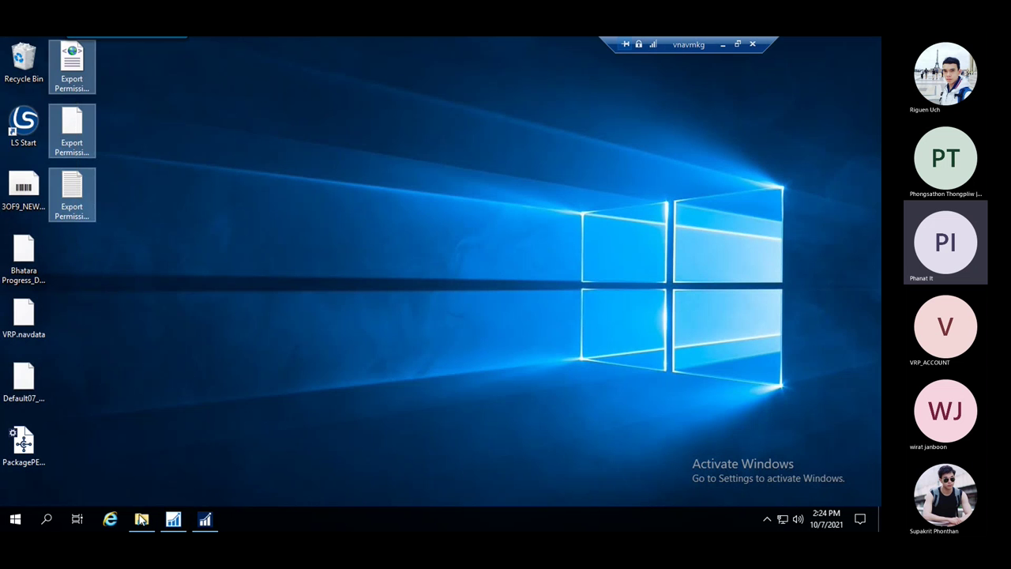
left_click(13, 526)
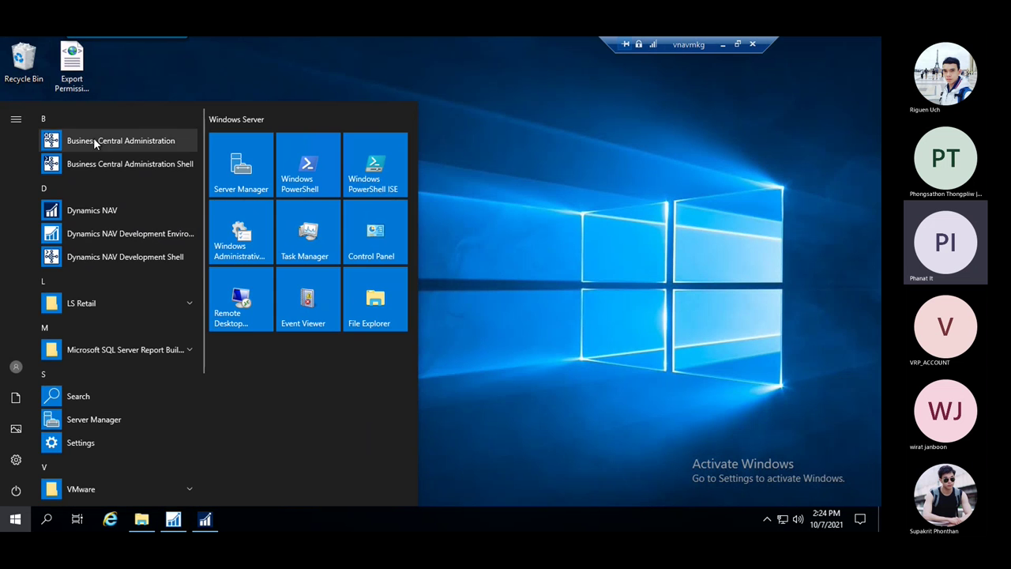
left_click(94, 140)
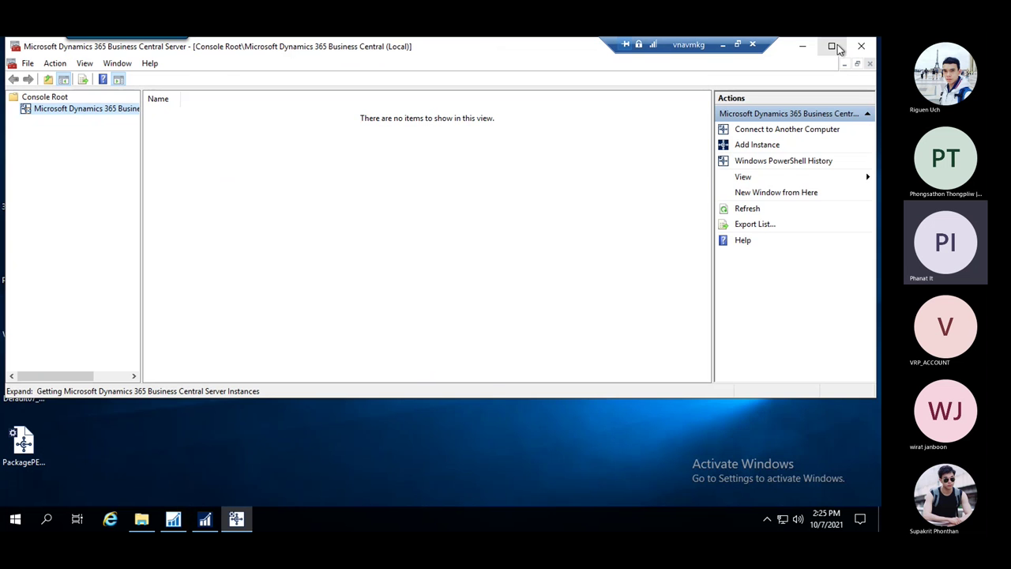
left_click(834, 47)
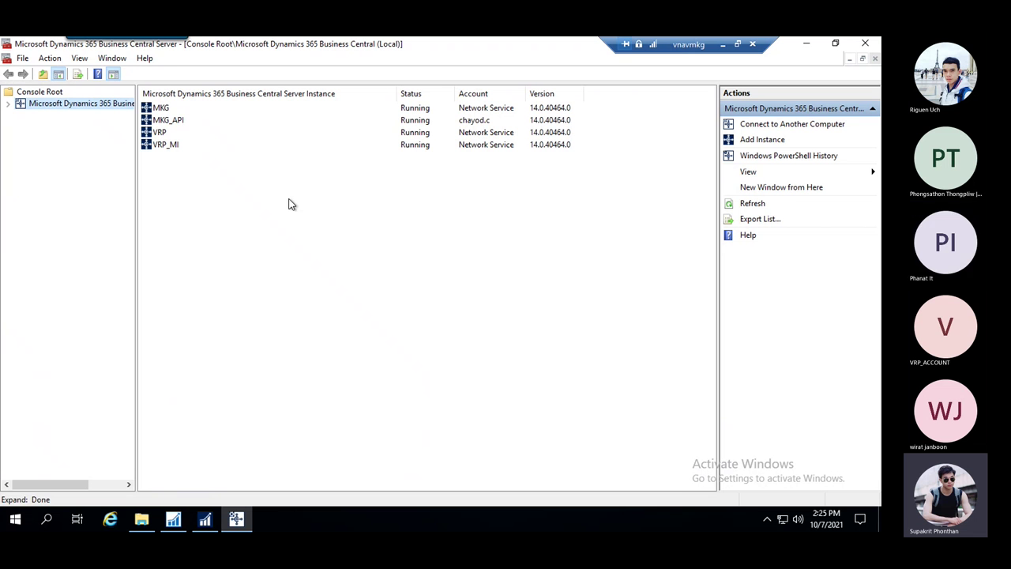
left_click(8, 104)
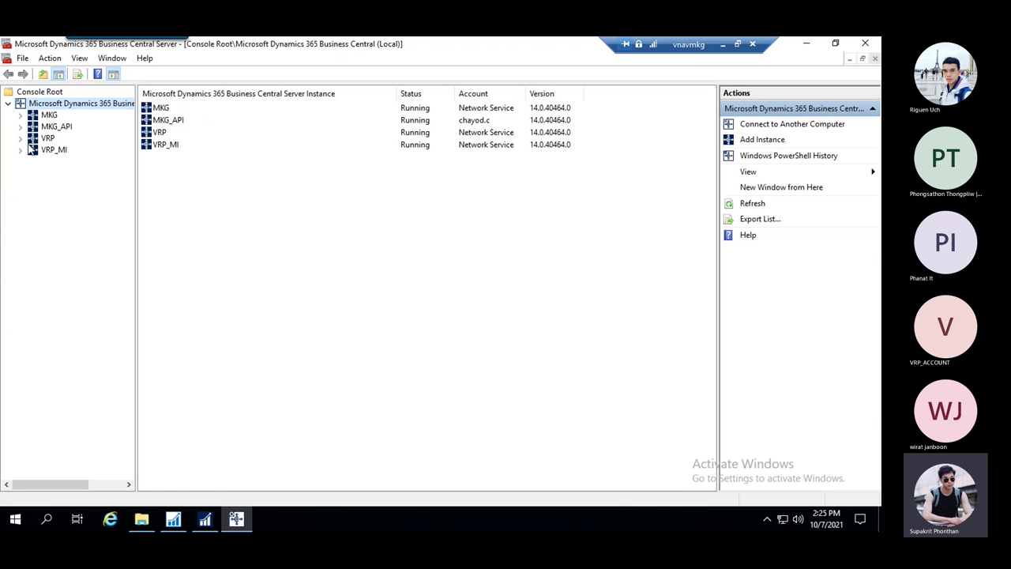
- Switch to the Manual Admin Permission PDF and examine the standard server instance names and port numbers table on page 4
key("alt+Tab")
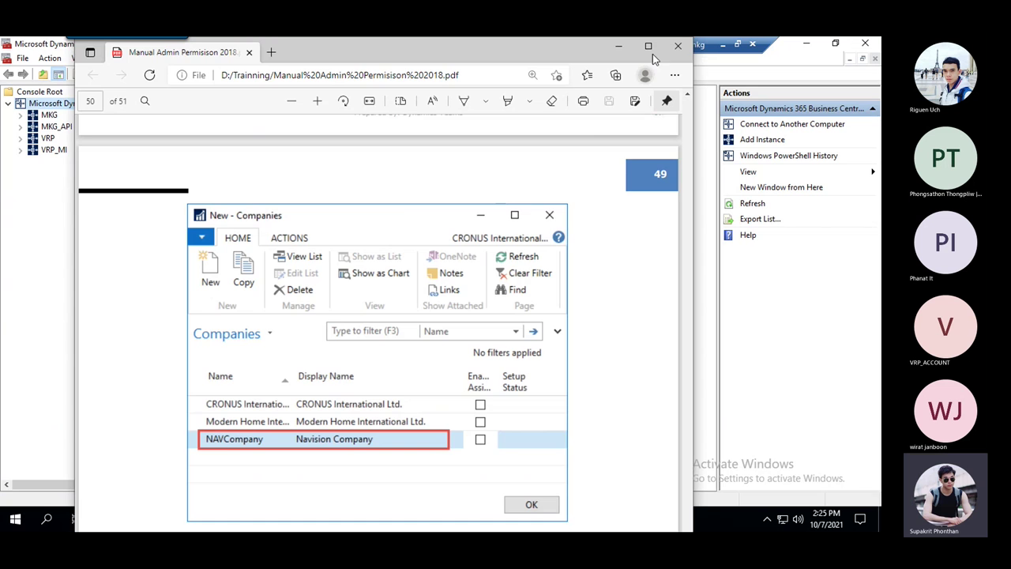
left_click(648, 46)
left_click_drag(877, 488, 869, 101)
scroll(684, 258, "down", 20)
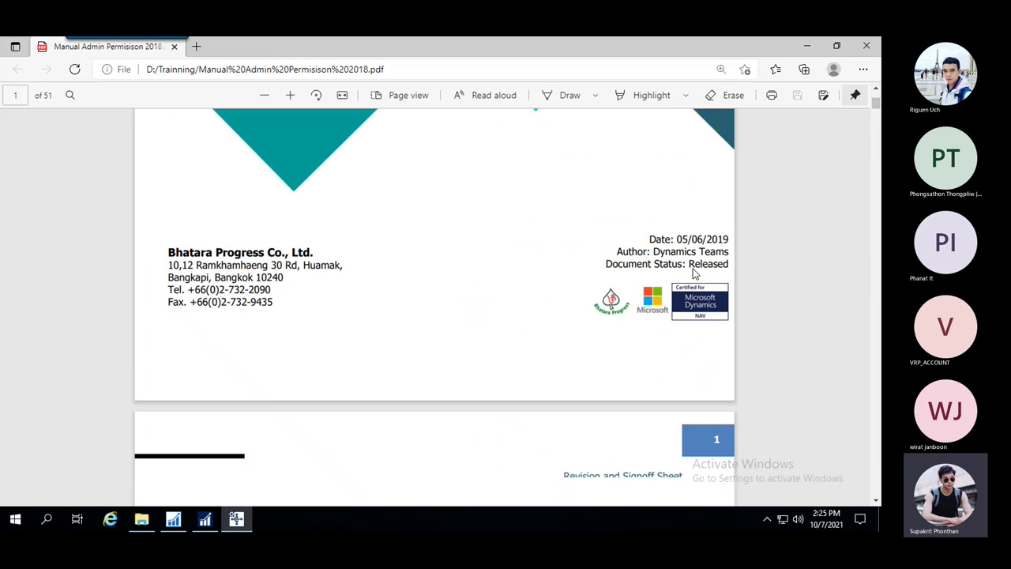
scroll(685, 261, "down", 15)
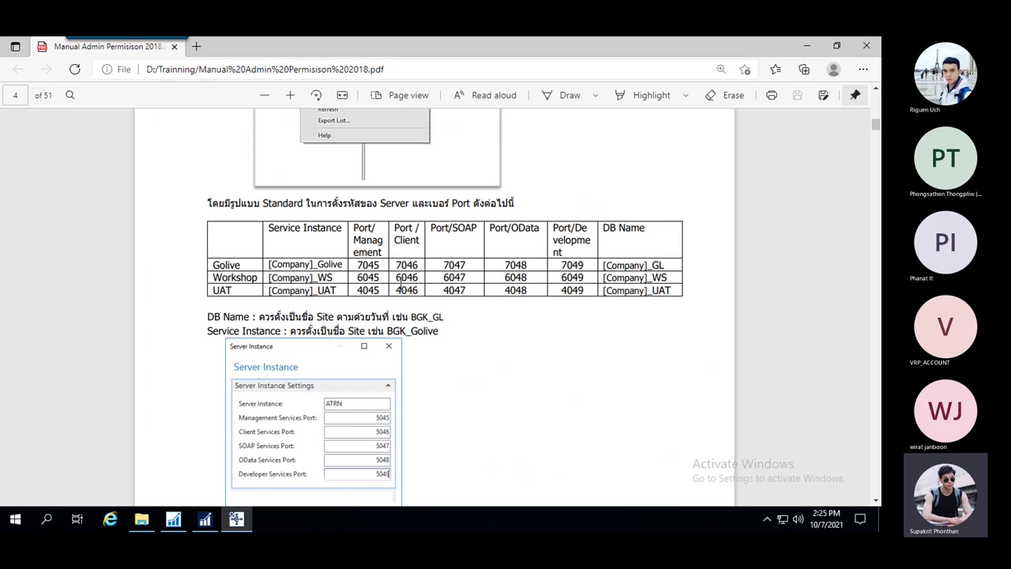
double_click(369, 291)
left_click(413, 291)
- Return to Business Central Administration, display the VRP instance's configuration, and collapse its General section to review the service ports
left_click(204, 519)
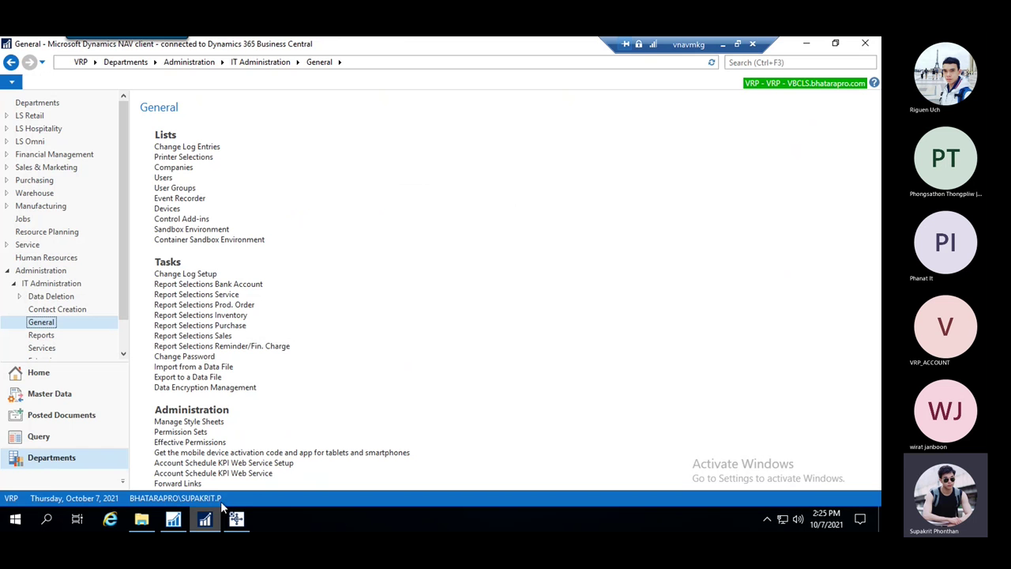
left_click(236, 519)
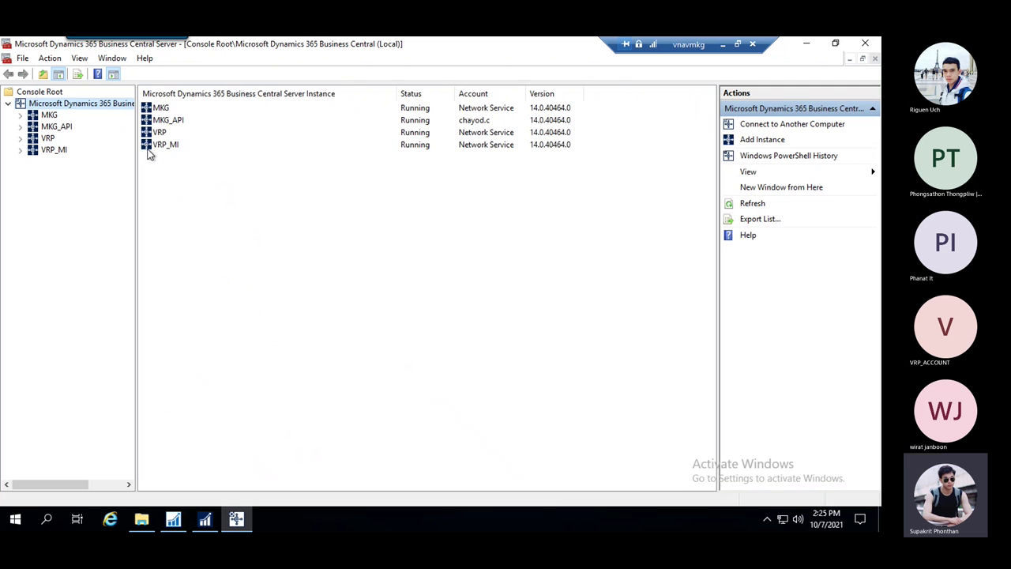
left_click(49, 139)
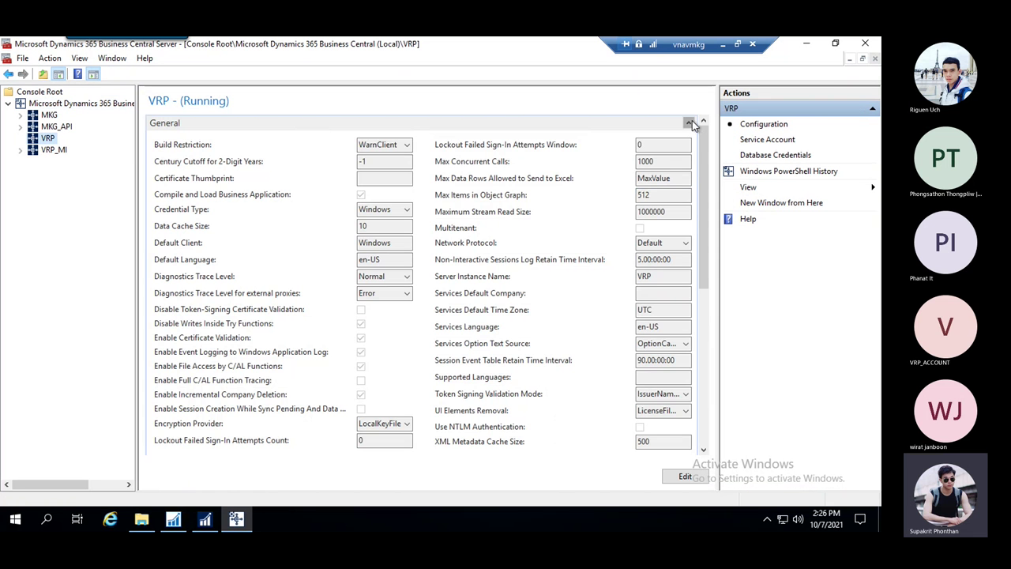
left_click(693, 121)
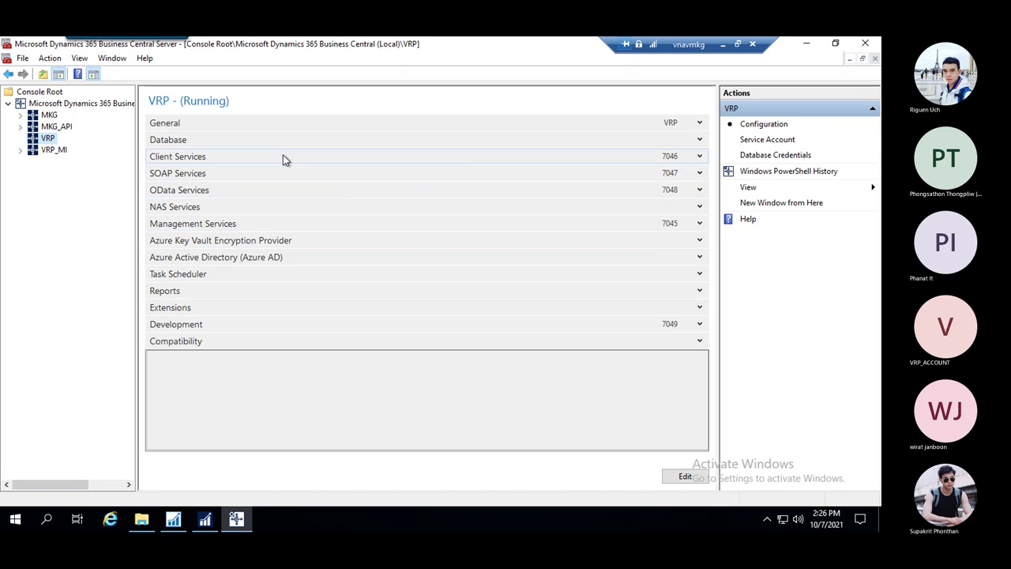
- Open the Server Instance form for adding an instance to the local server, review its name and port fields, and close it without adding
left_click(60, 107)
right_click(60, 107)
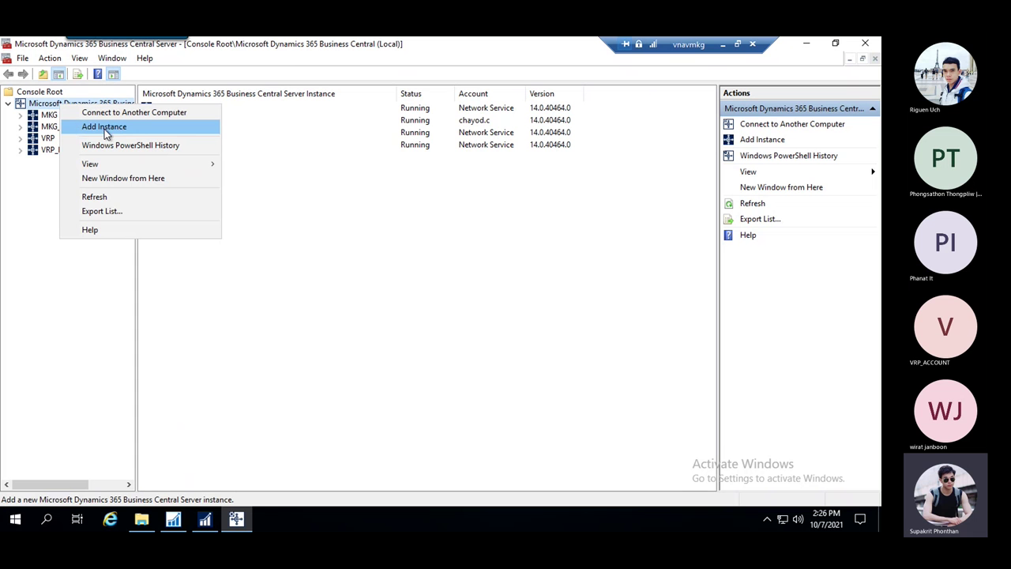
right_click(38, 103)
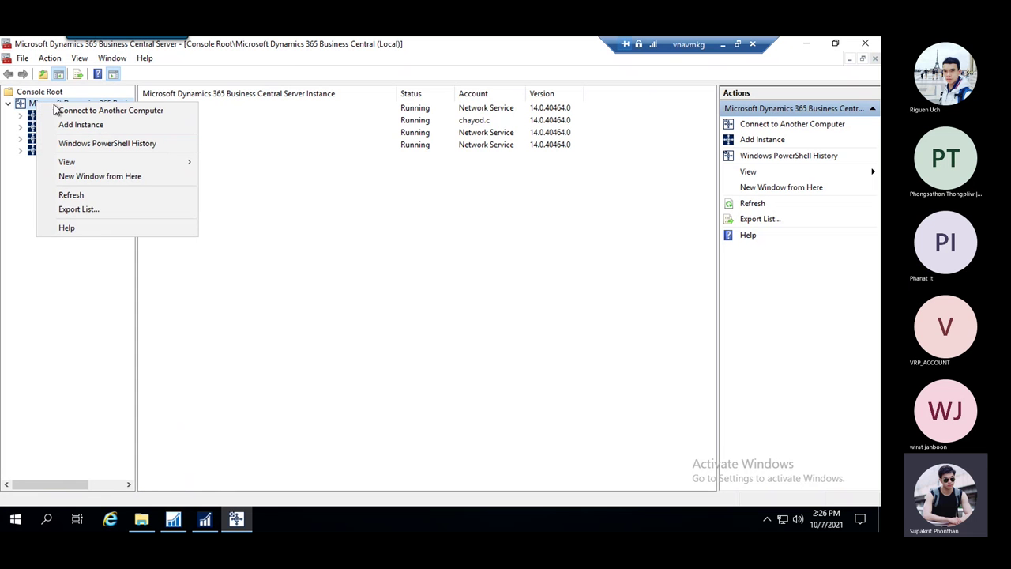
left_click(21, 186)
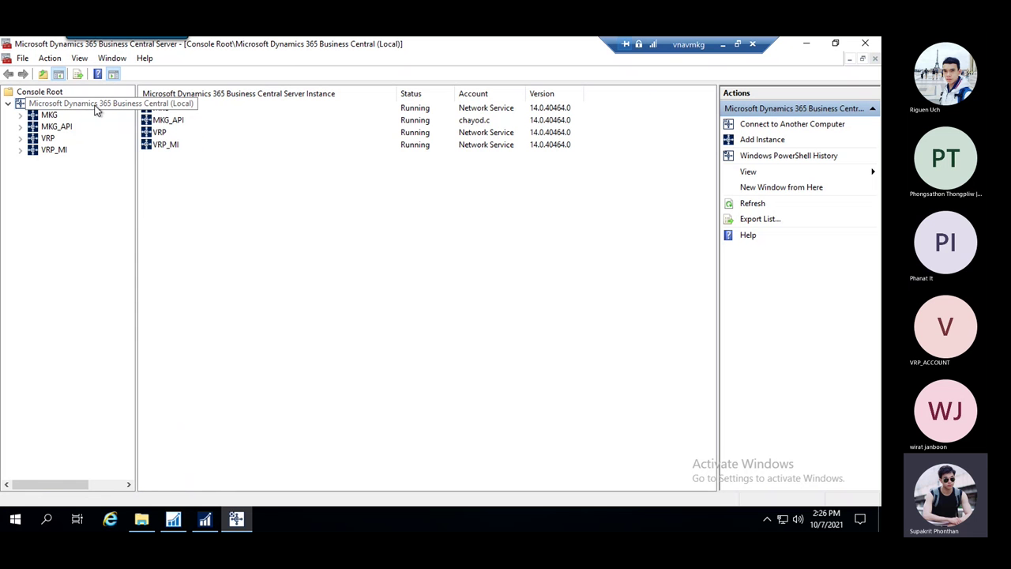
right_click(95, 109)
left_click(163, 129)
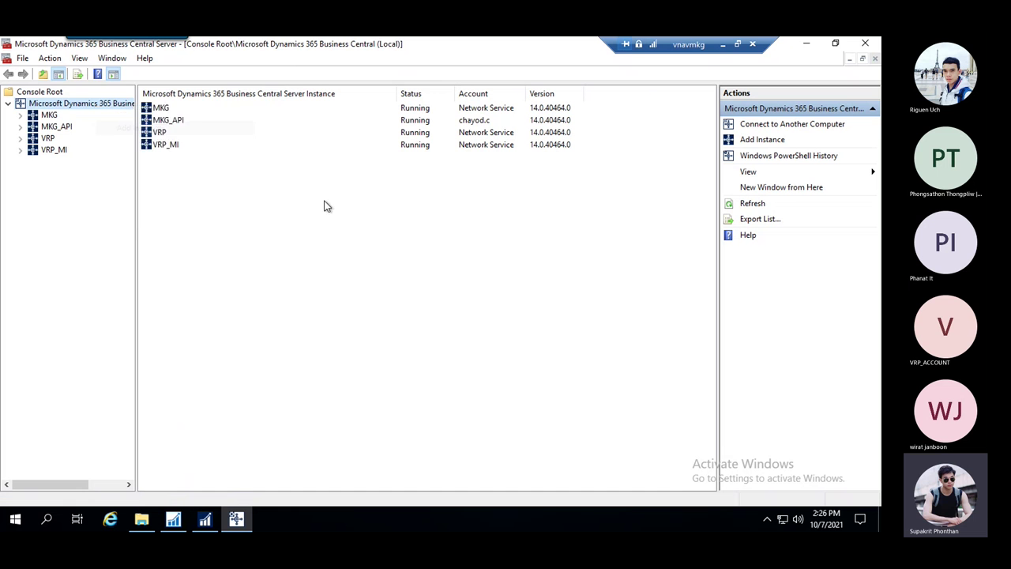
left_click_drag(108, 69, 287, 121)
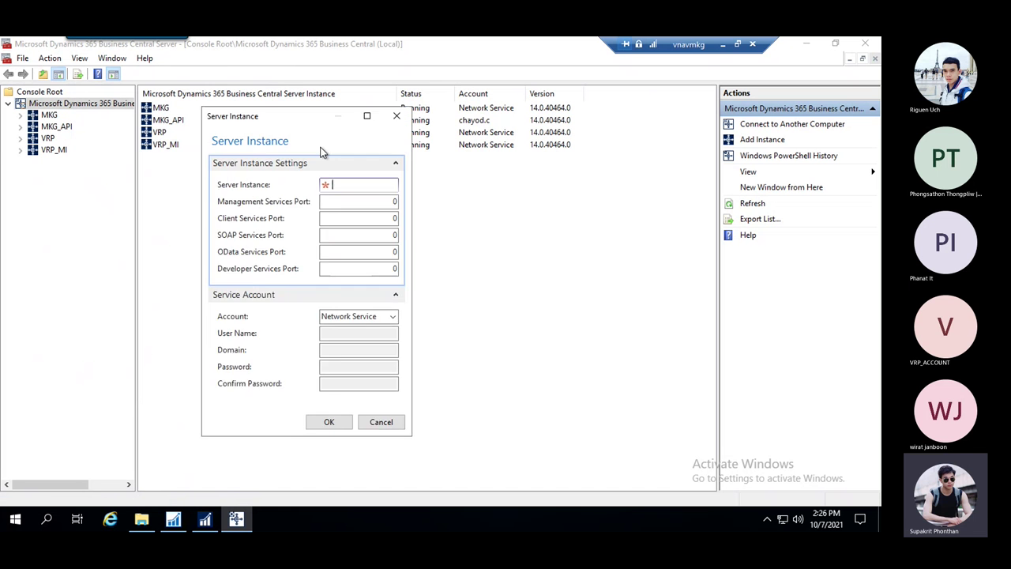
left_click_drag(322, 150, 340, 165)
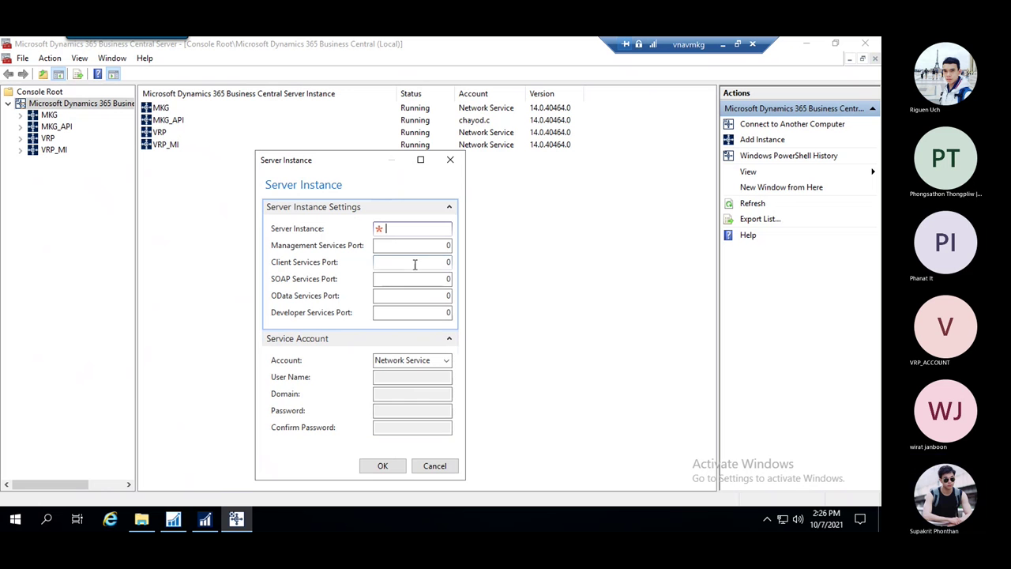
left_click(450, 159)
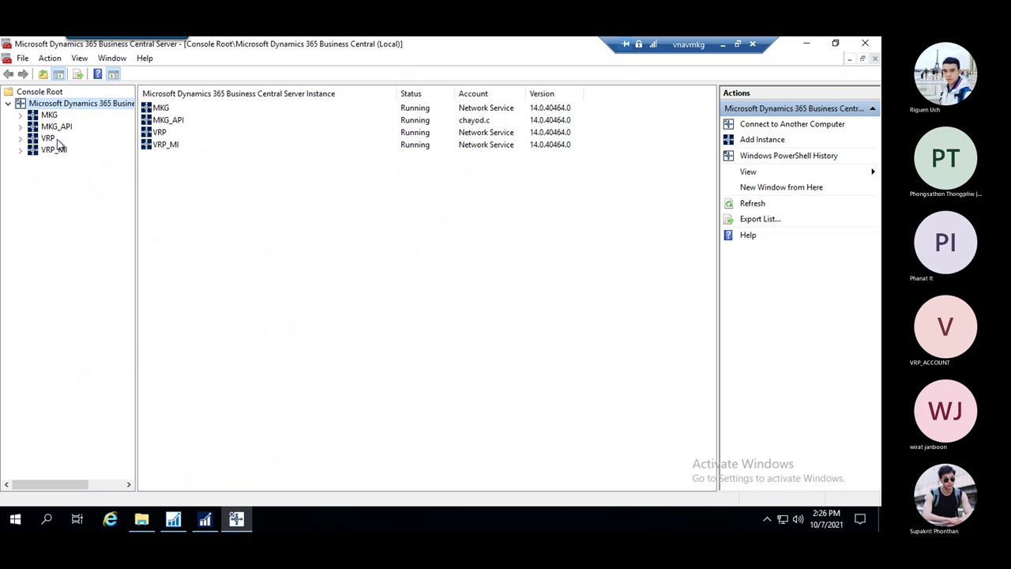
- Show the VRP instance's configuration with General collapsed, and expand the Development, Extensions, Reports and Task Scheduler sections for review
left_click(59, 140)
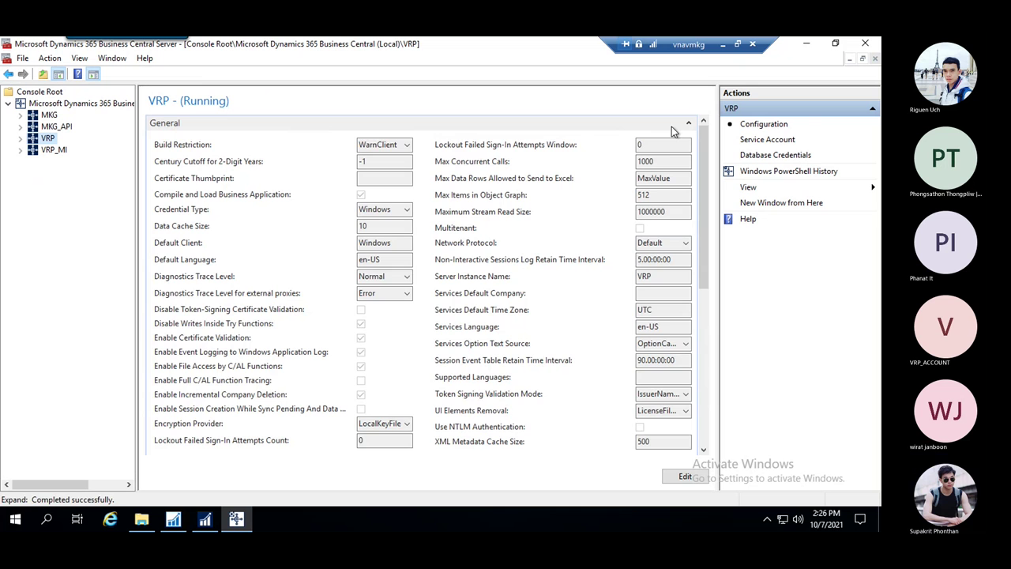
left_click(688, 122)
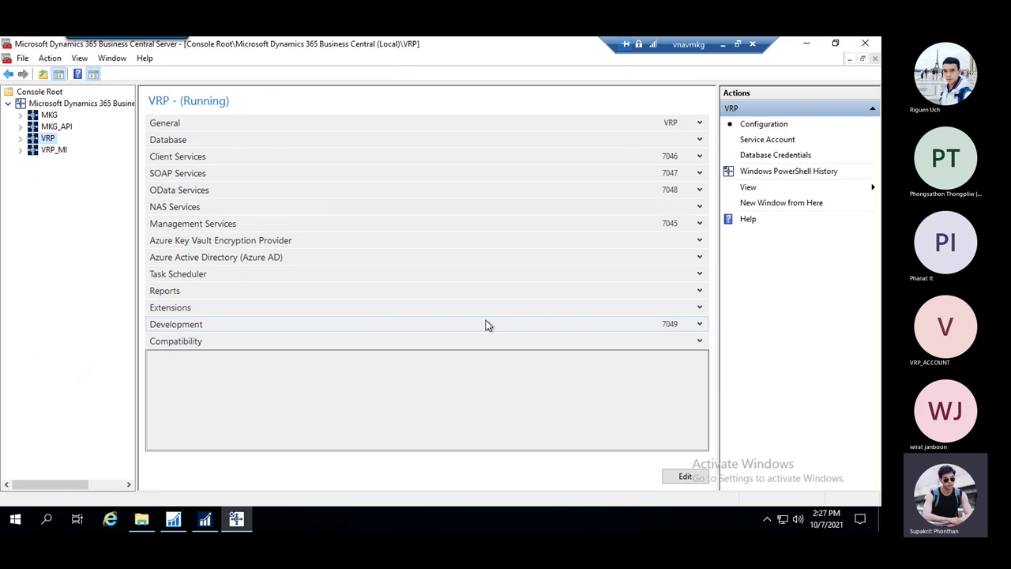
left_click(698, 324)
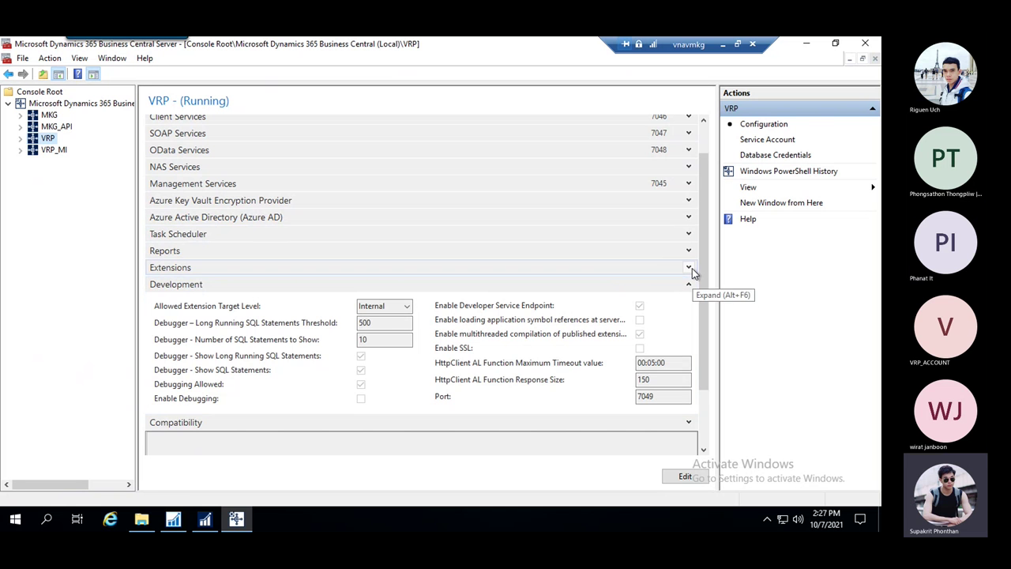
left_click(692, 268)
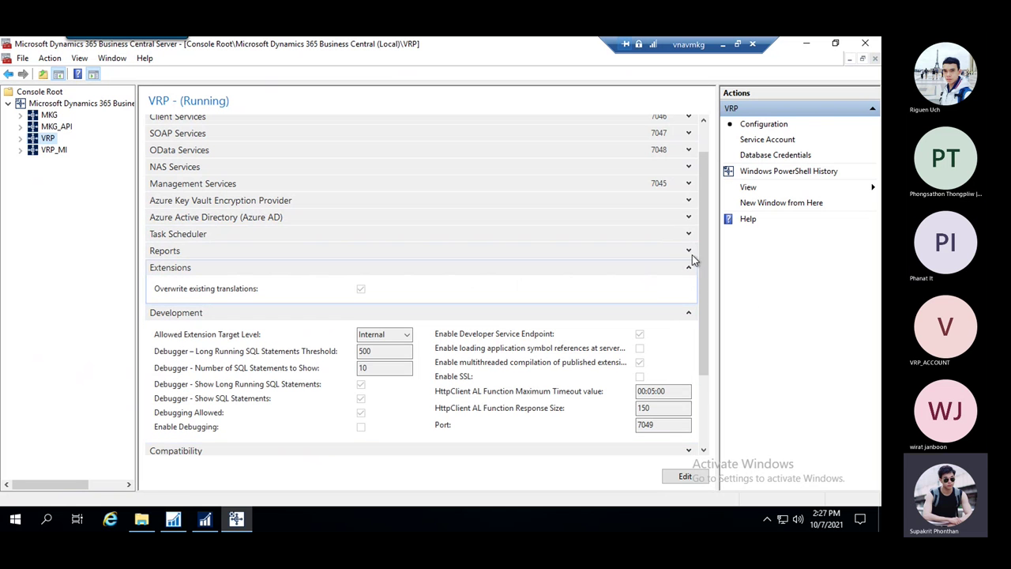
left_click(690, 251)
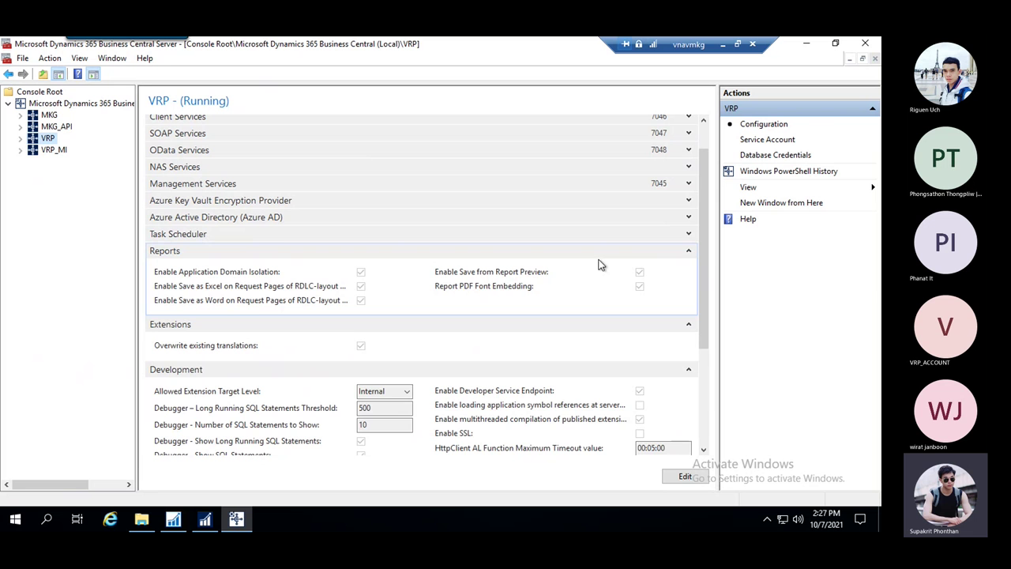
left_click(689, 235)
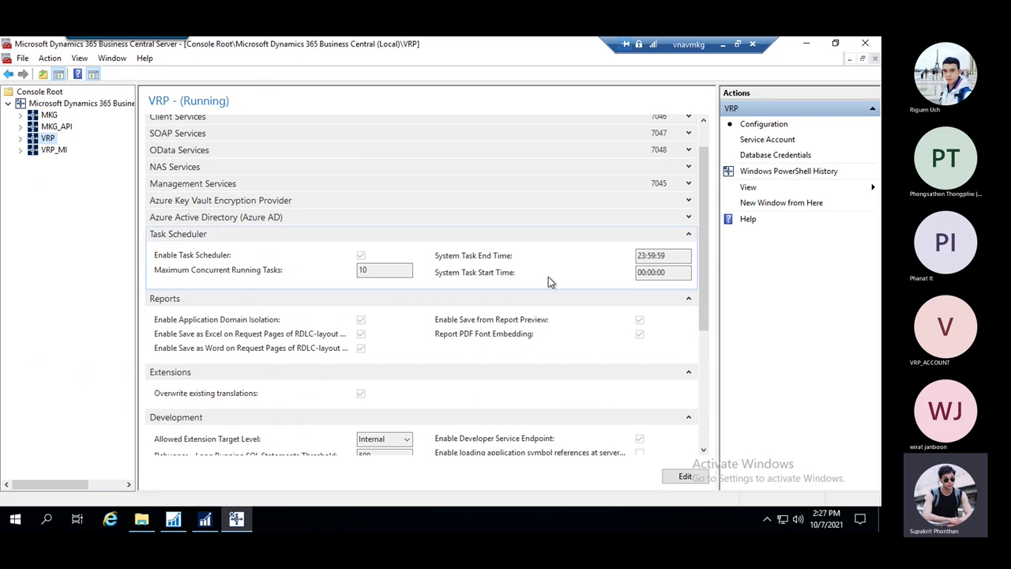
scroll(548, 282, "up", 1)
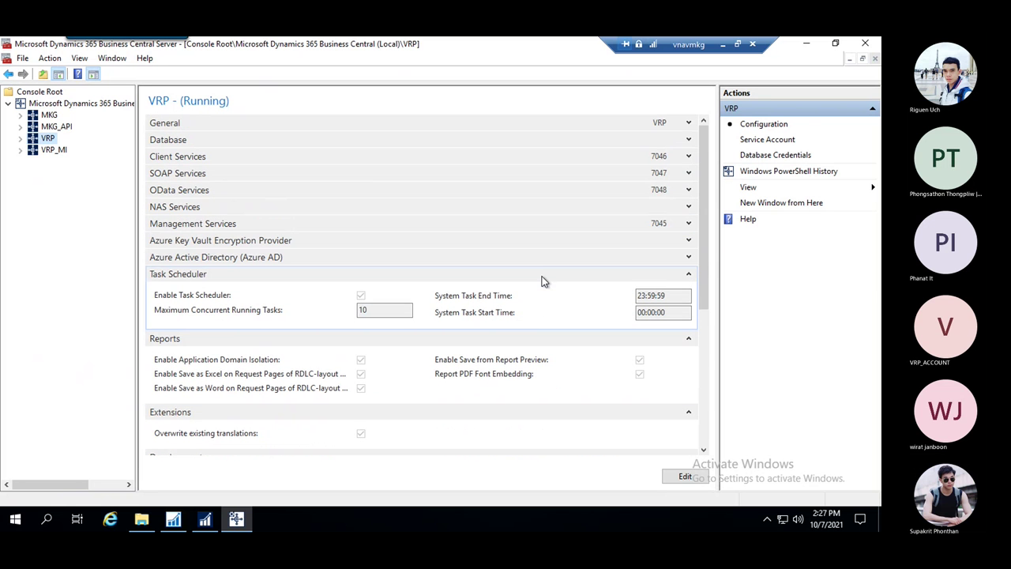
- Review the available Credential Type options in VRP's General section without changing the setting, and collapse the section
left_click(689, 123)
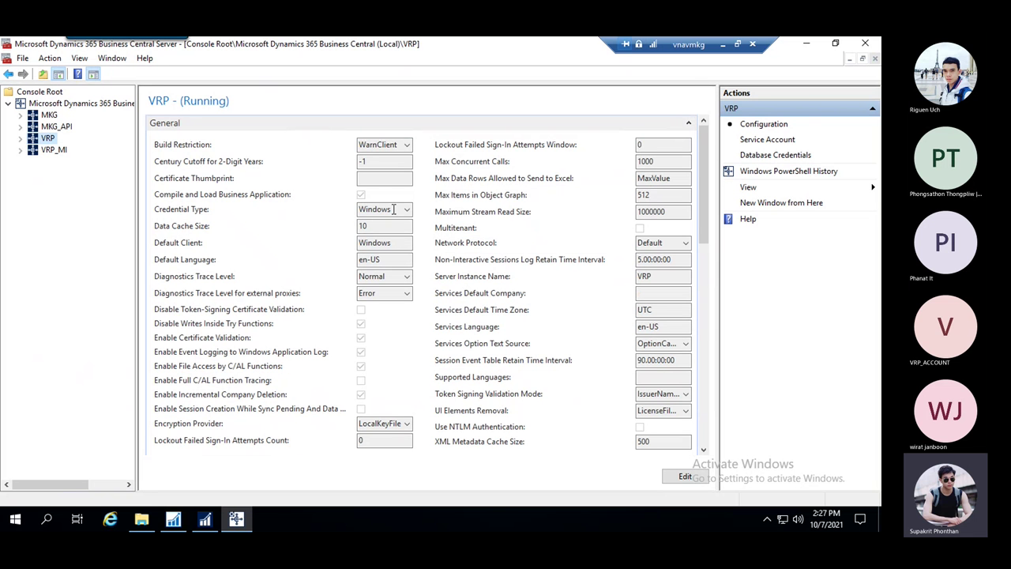
double_click(367, 209)
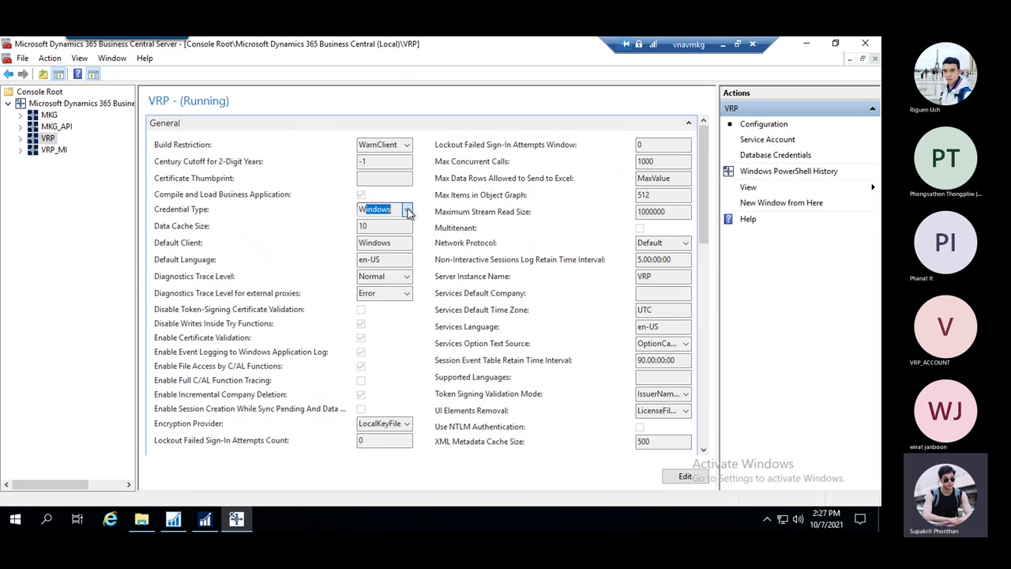
left_click(408, 210)
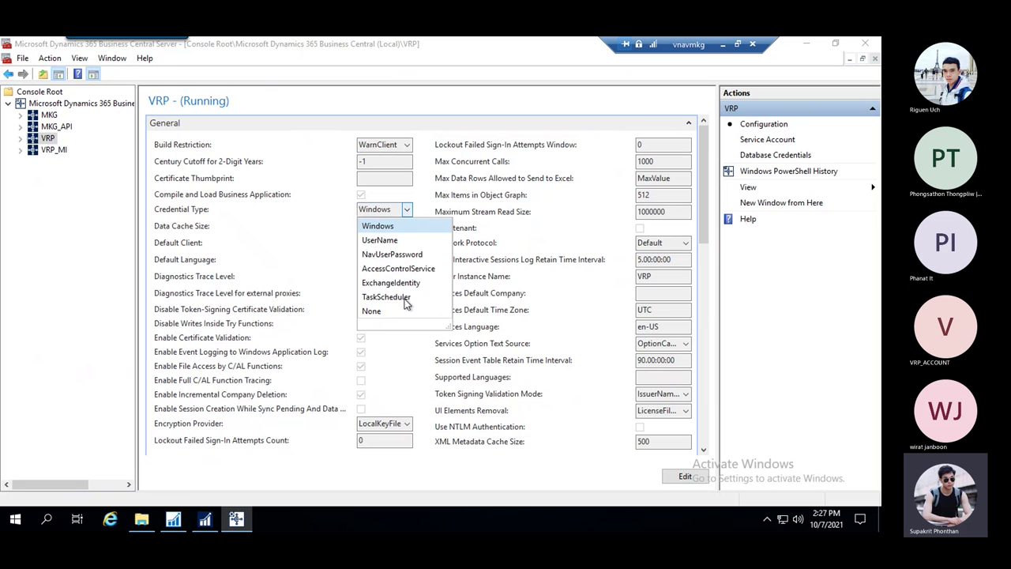
left_click(288, 246)
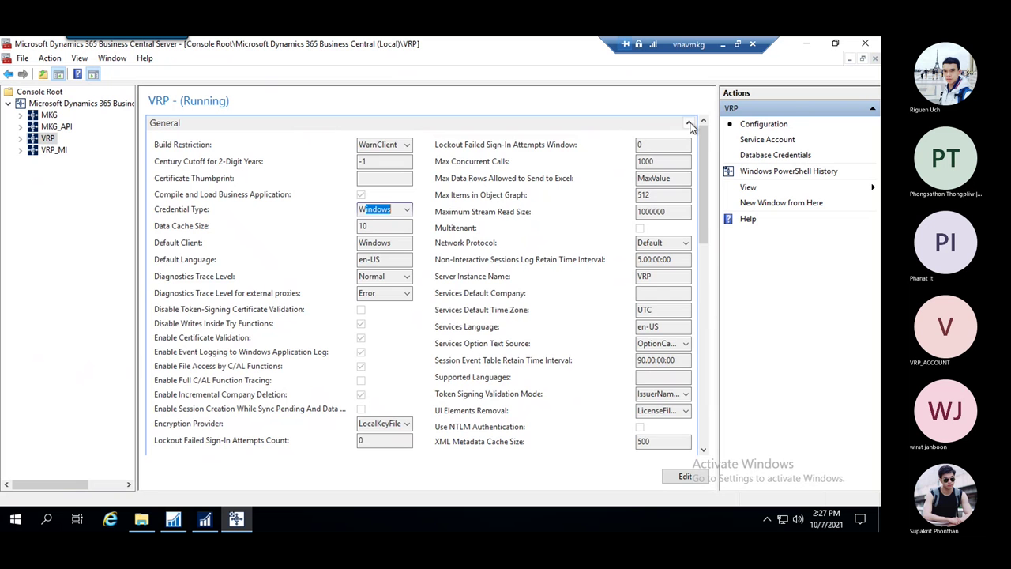
left_click(689, 124)
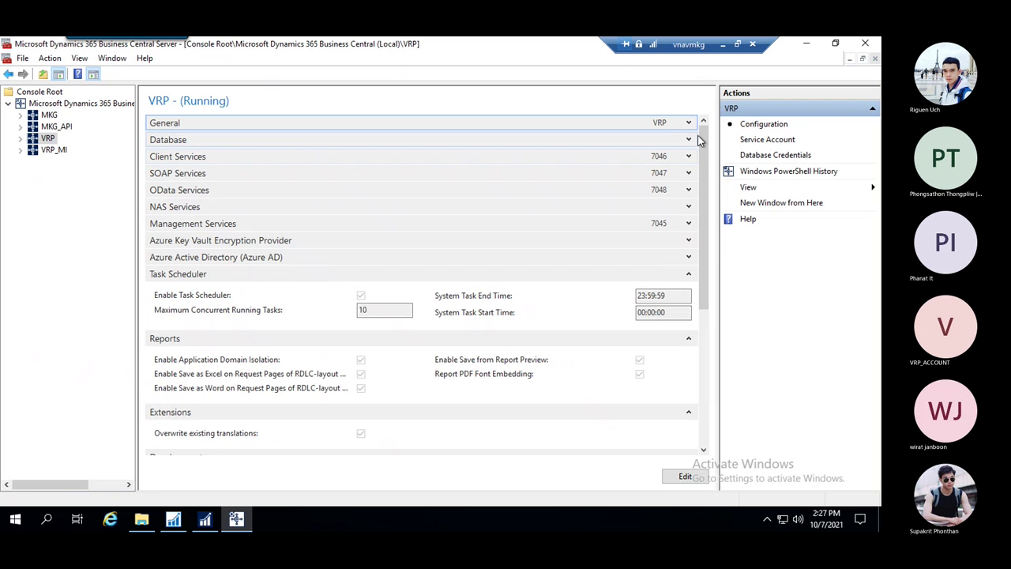
- Expand VRP's Database section and inspect the Database Name and Database Server settings
left_click(689, 139)
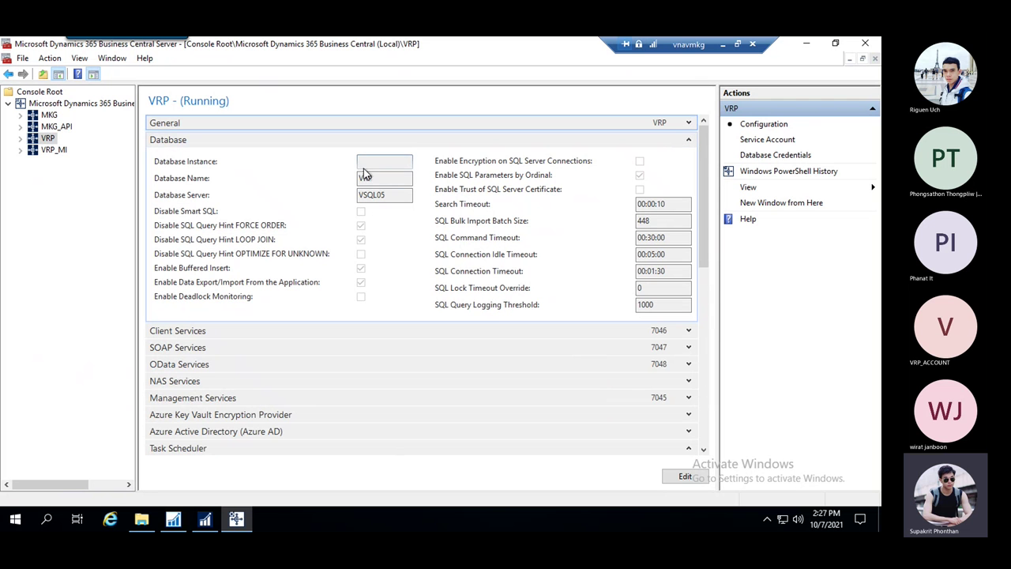
double_click(382, 178)
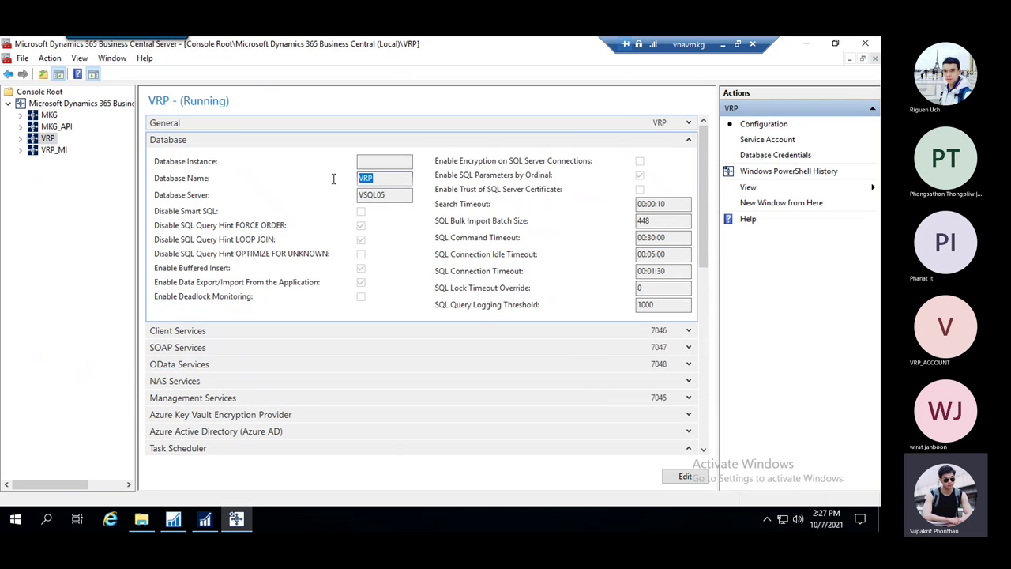
double_click(393, 195)
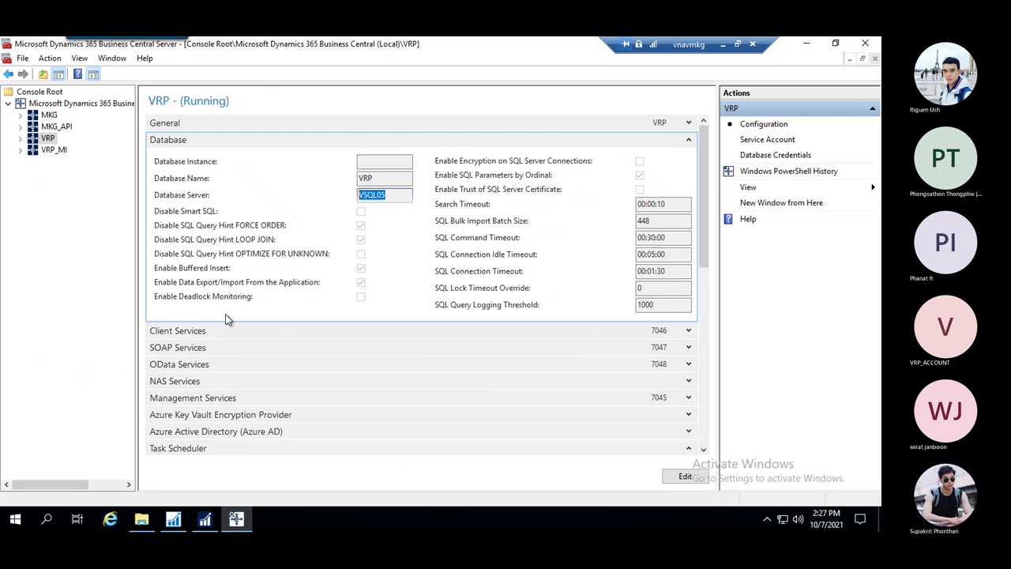
- Expand VRP's Client Services section and display the description of the Idle Client Timeout setting
left_click(693, 331)
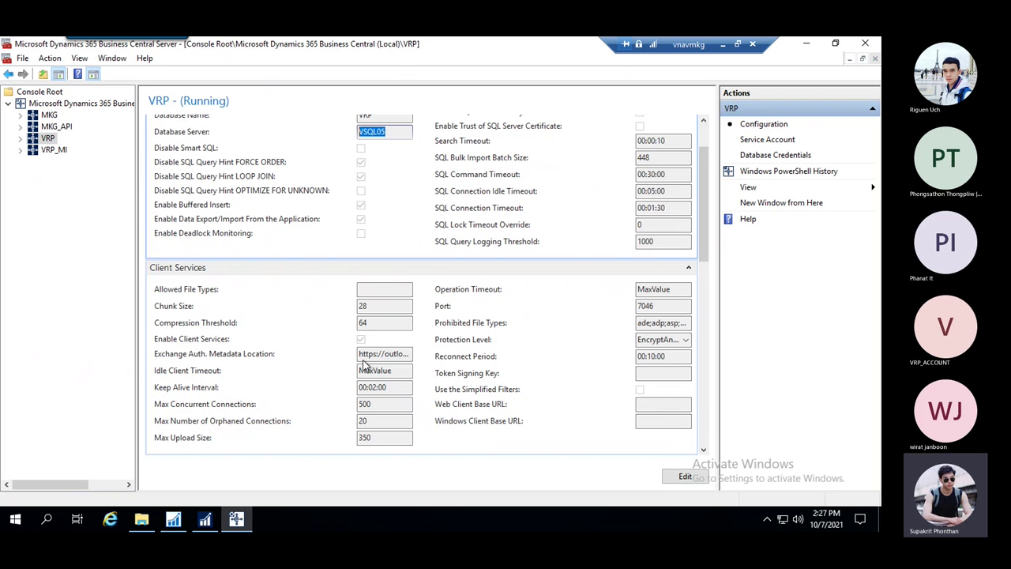
left_click(400, 372)
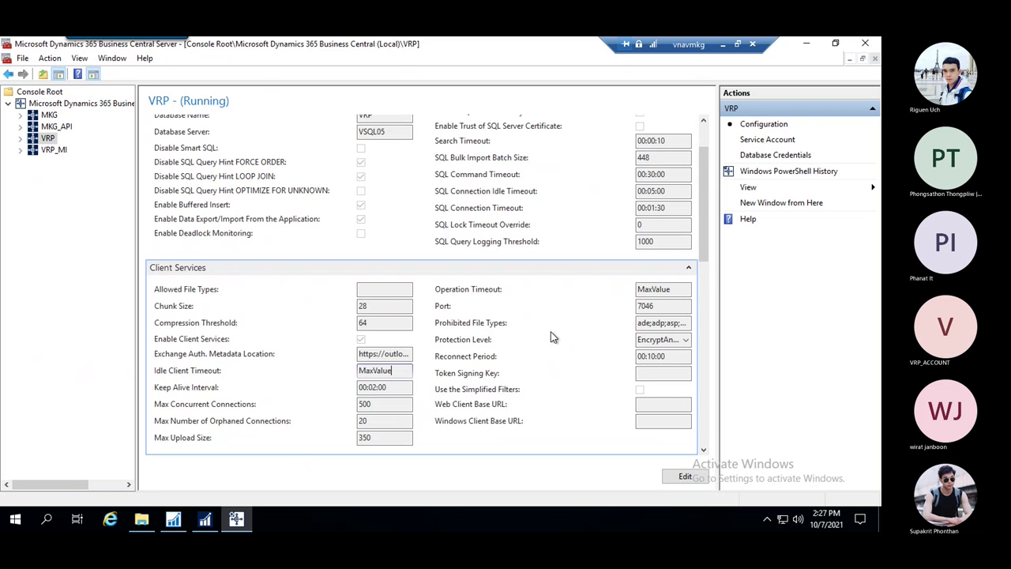
scroll(549, 335, "down", 1)
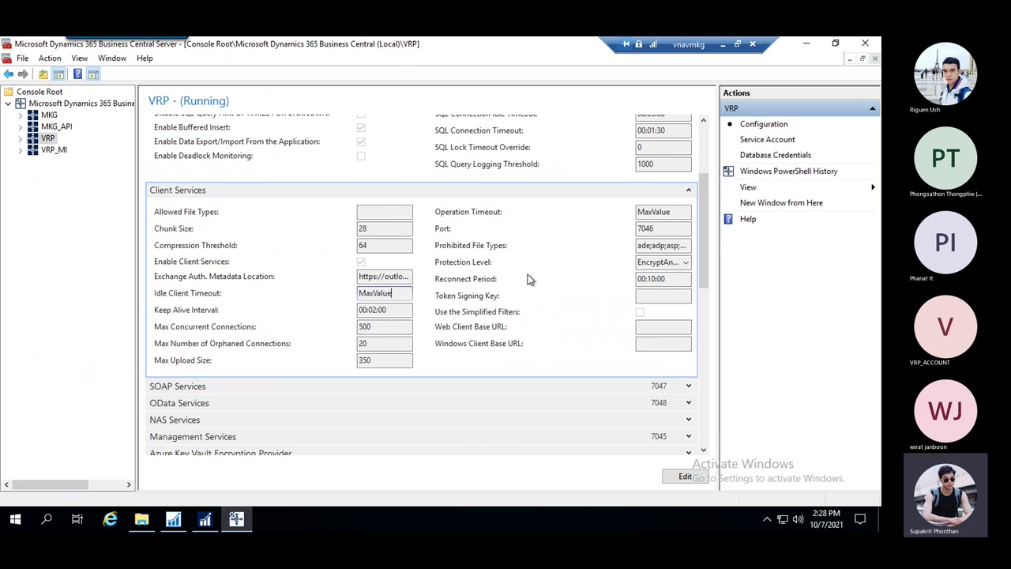
scroll(450, 316, "down", 3)
scroll(384, 385, "down", 5)
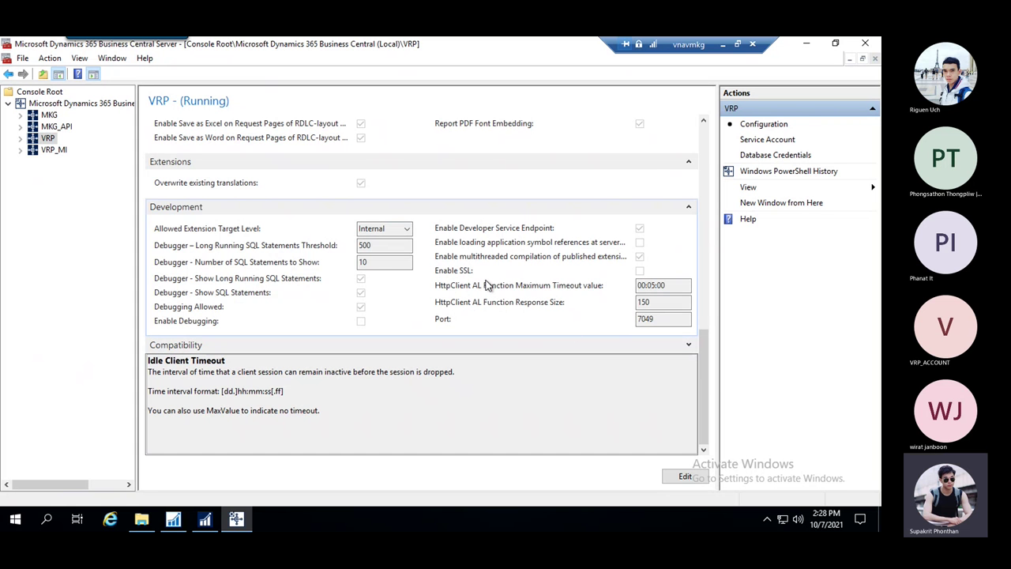
- Collapse all expanded sections of the VRP configuration and review the MaxValue note in the Idle Client Timeout description
left_click(688, 206)
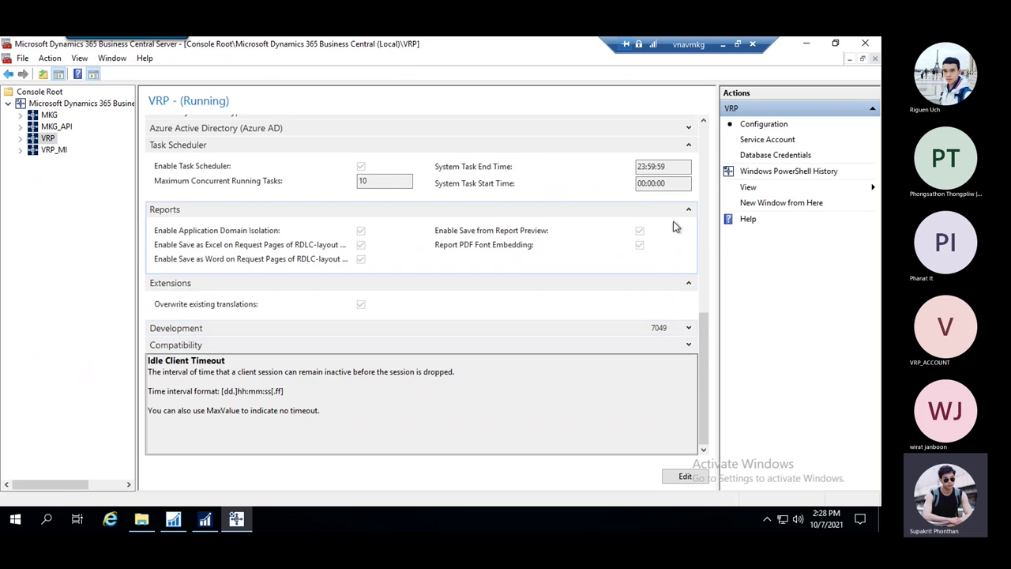
left_click(690, 285)
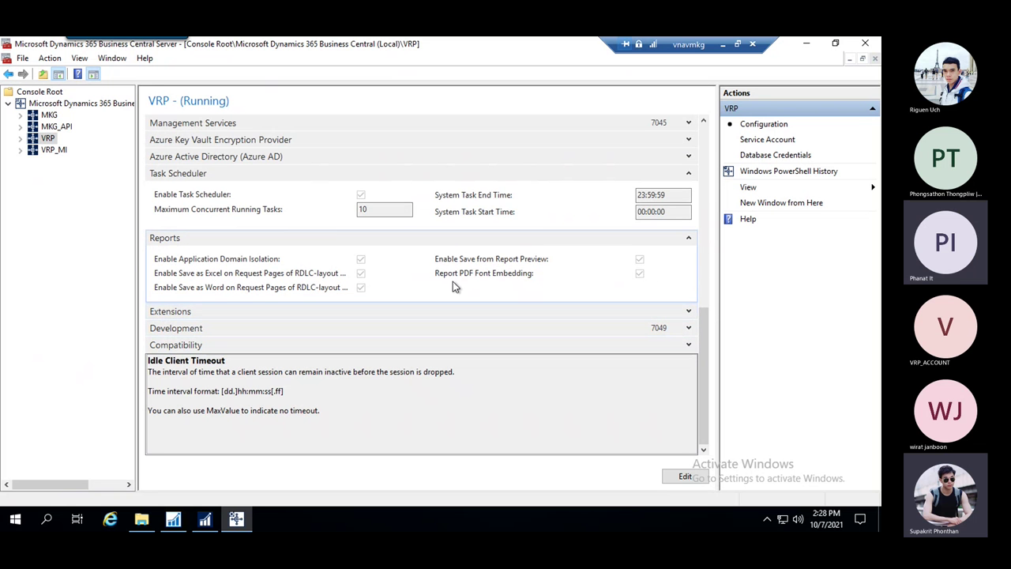
left_click(689, 239)
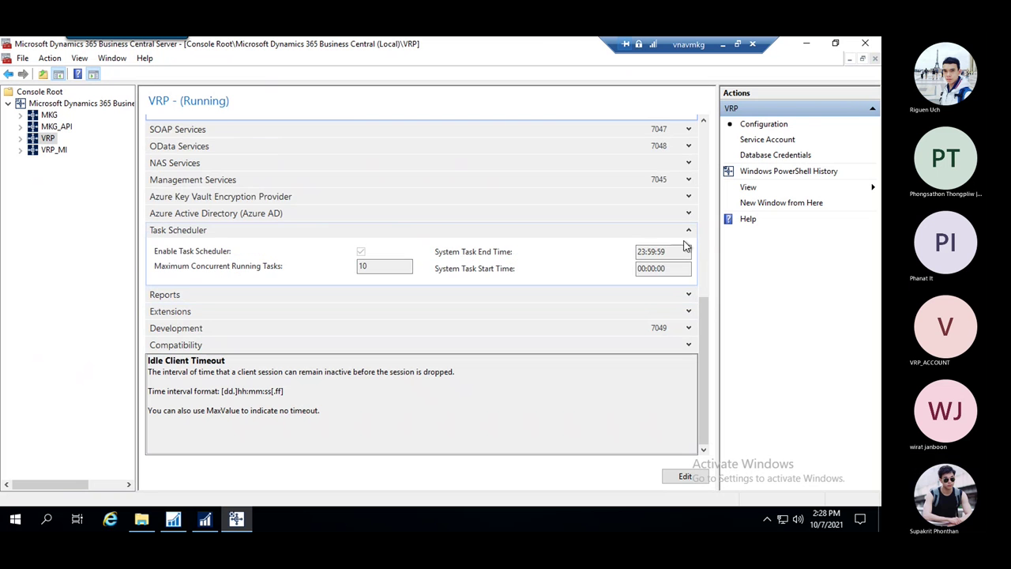
left_click(688, 231)
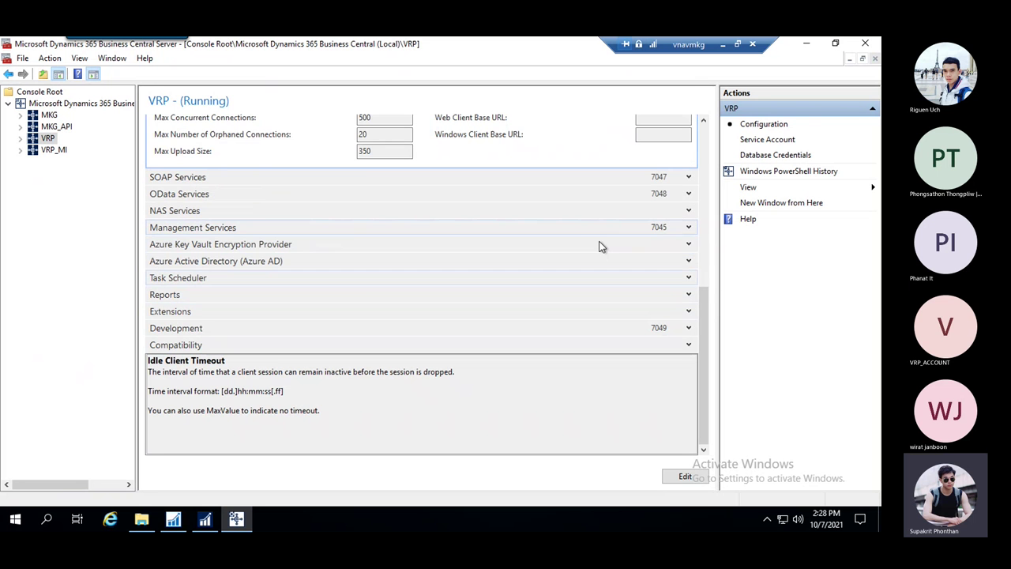
scroll(564, 224, "up", 3)
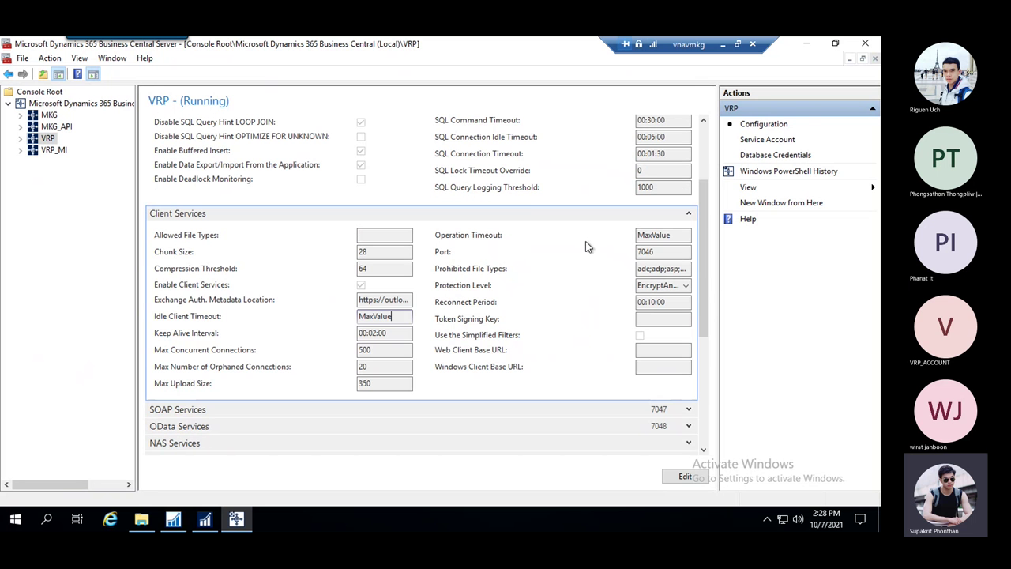
left_click(690, 217)
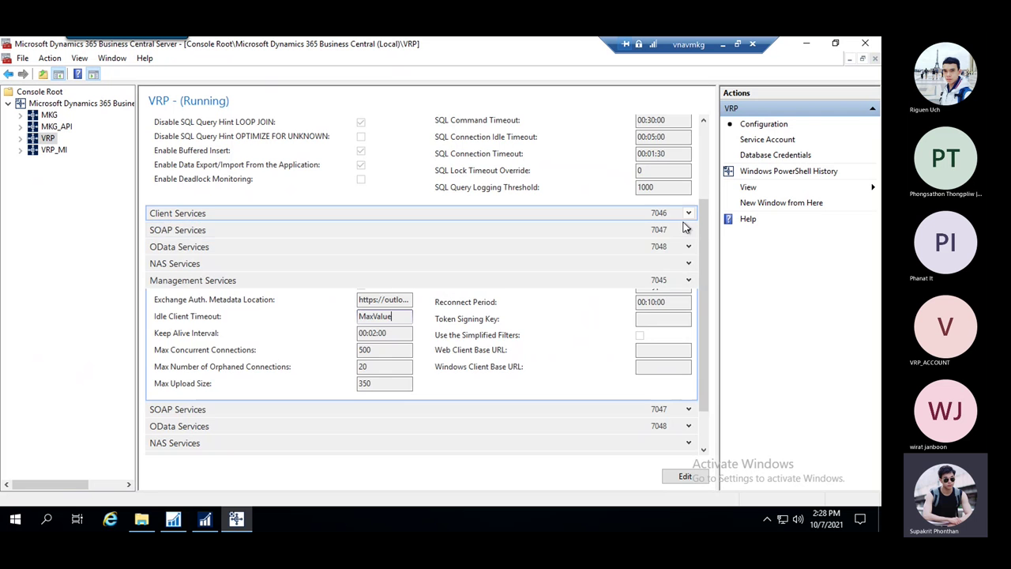
scroll(618, 239, "up", 3)
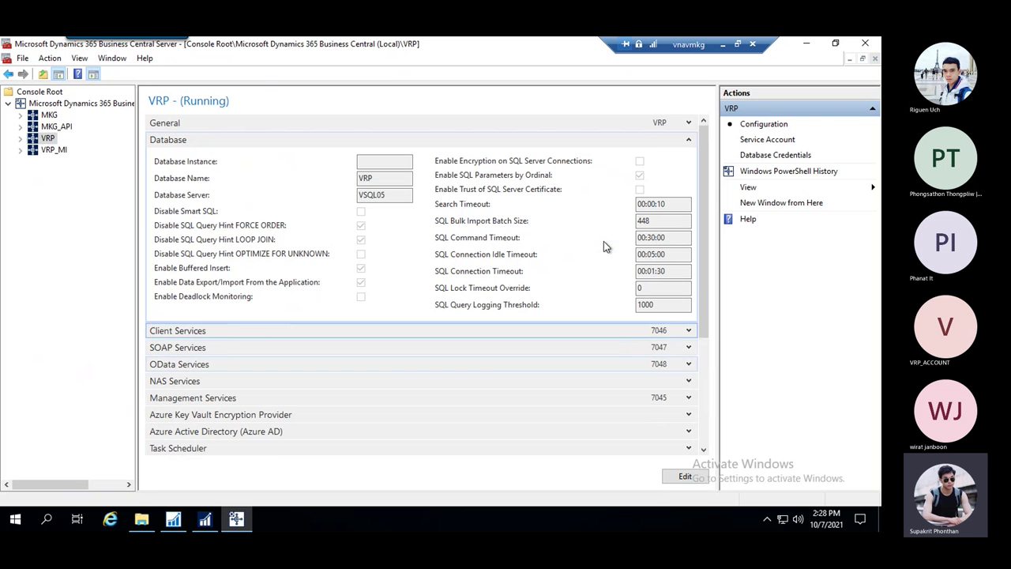
left_click(690, 140)
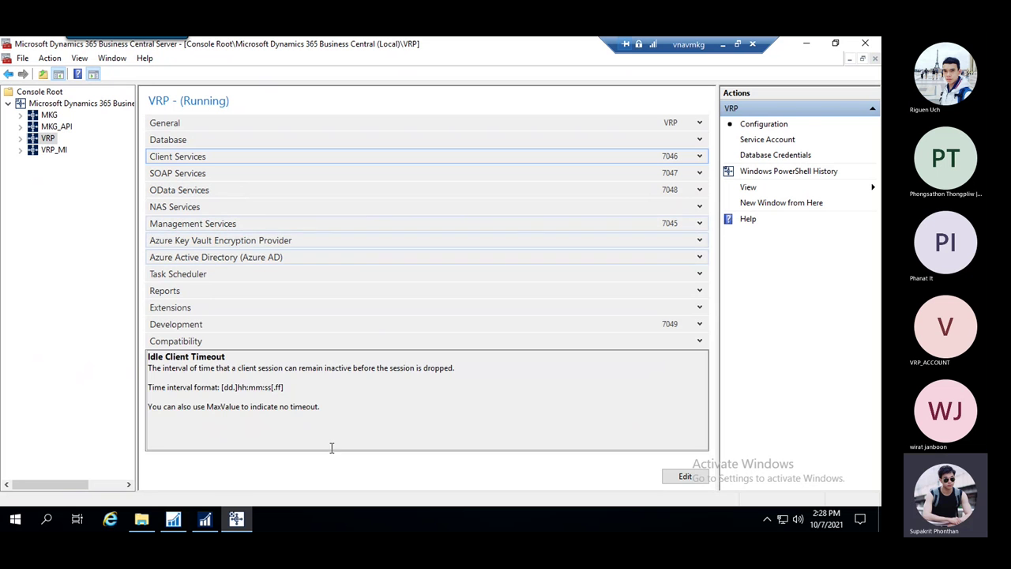
triple_click(293, 403)
left_click(352, 388)
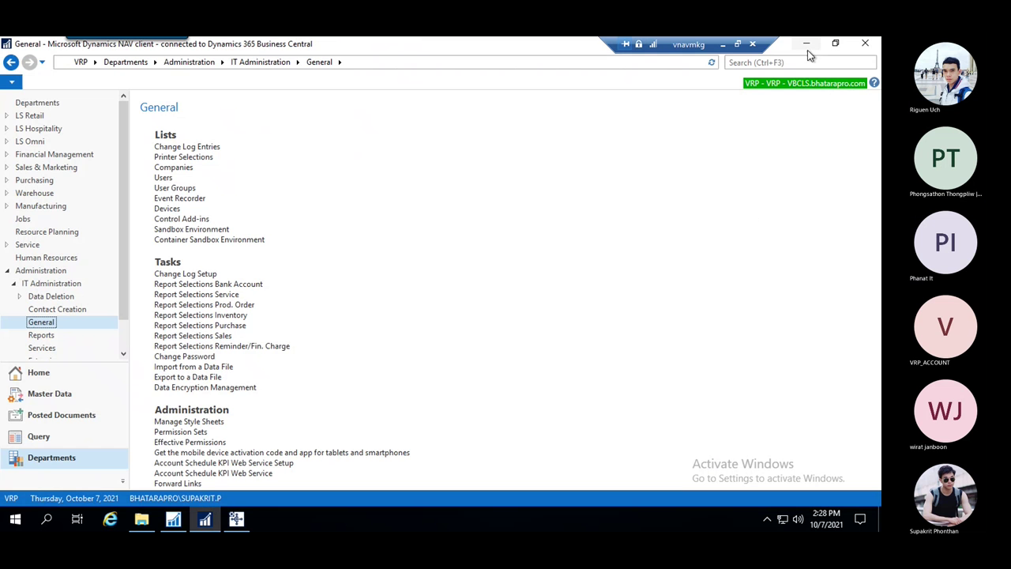
- Switch from the remote session to the Admin Permission manual PDF and review its sections on creating and managing instances
left_click(807, 45)
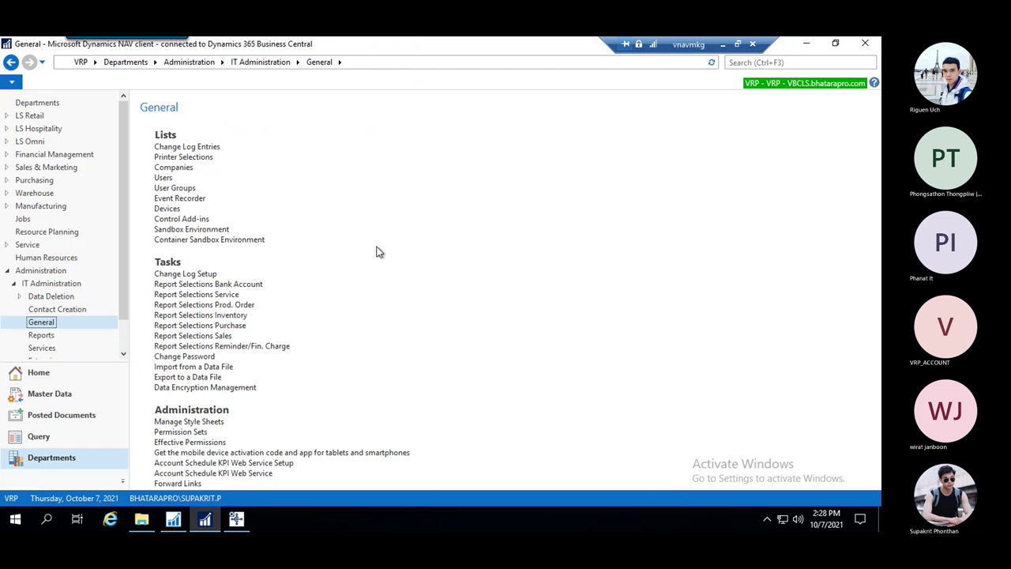
left_click(724, 45)
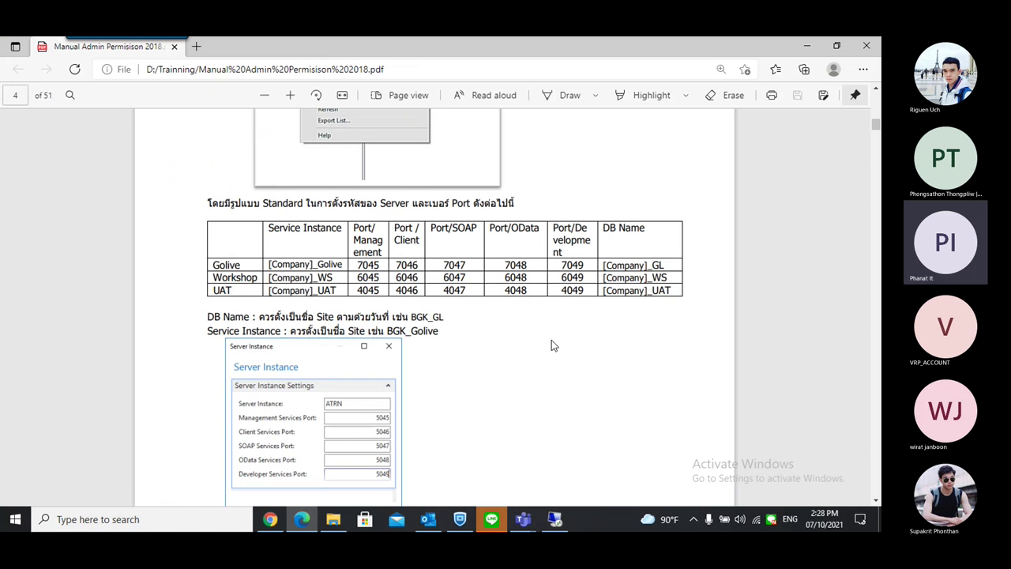
scroll(551, 341, "up", 2)
scroll(533, 322, "up", 2)
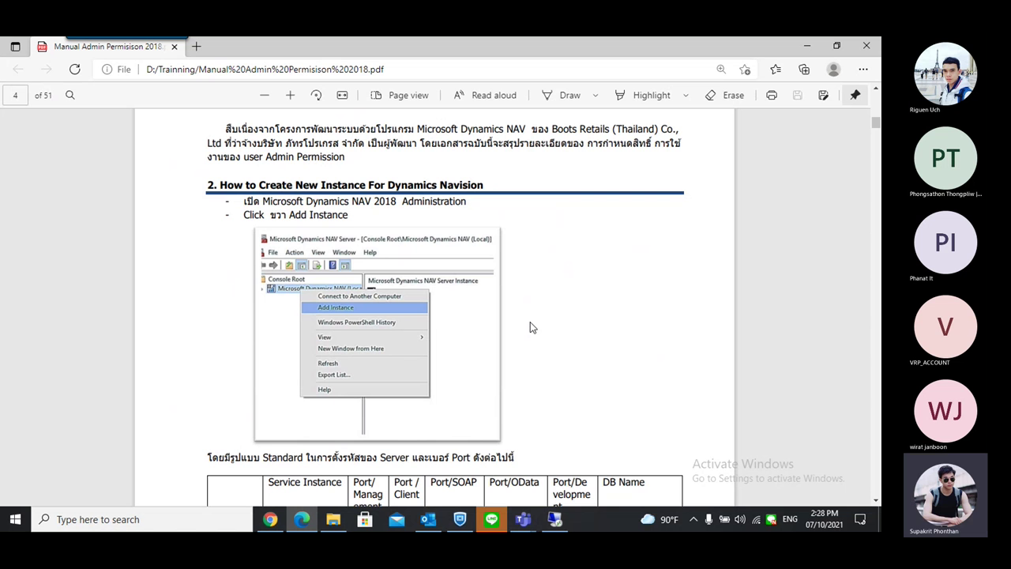
scroll(533, 324, "up", 3)
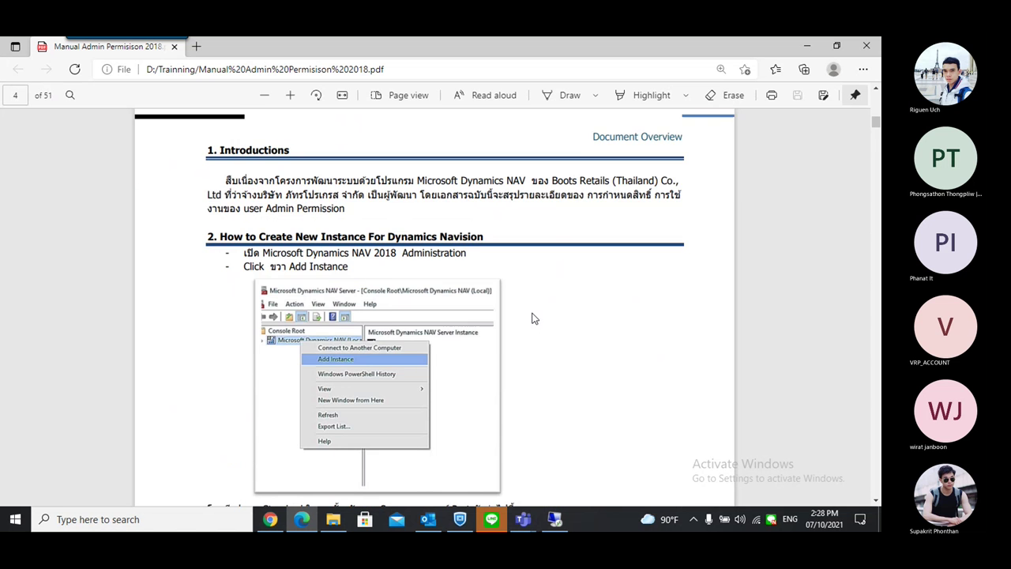
scroll(532, 316, "down", 5)
scroll(532, 320, "down", 5)
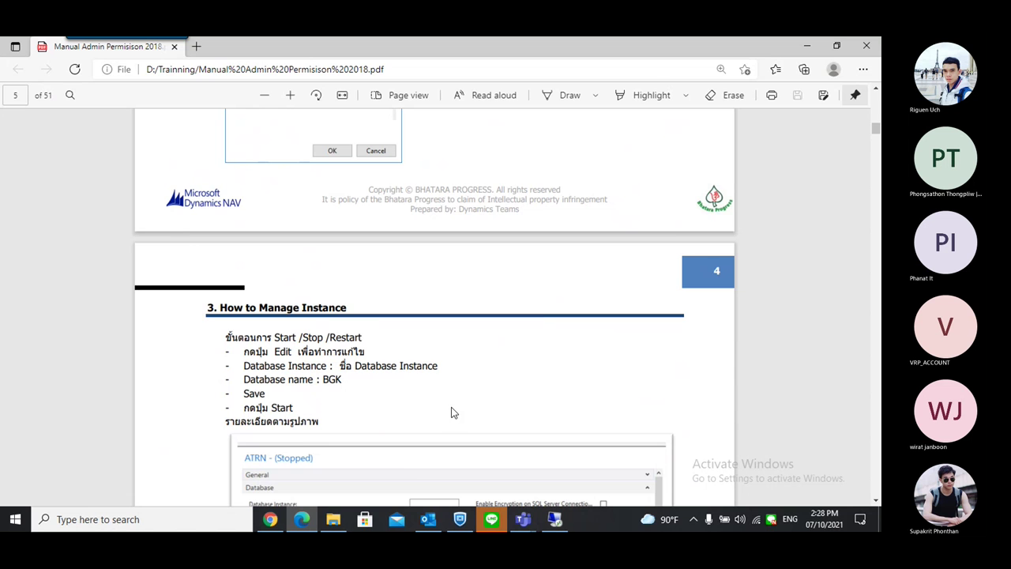
- Return to the remote session's Business Central Server console to review VRP's configuration sections, and minimize the open windows to the desktop
left_click(555, 519)
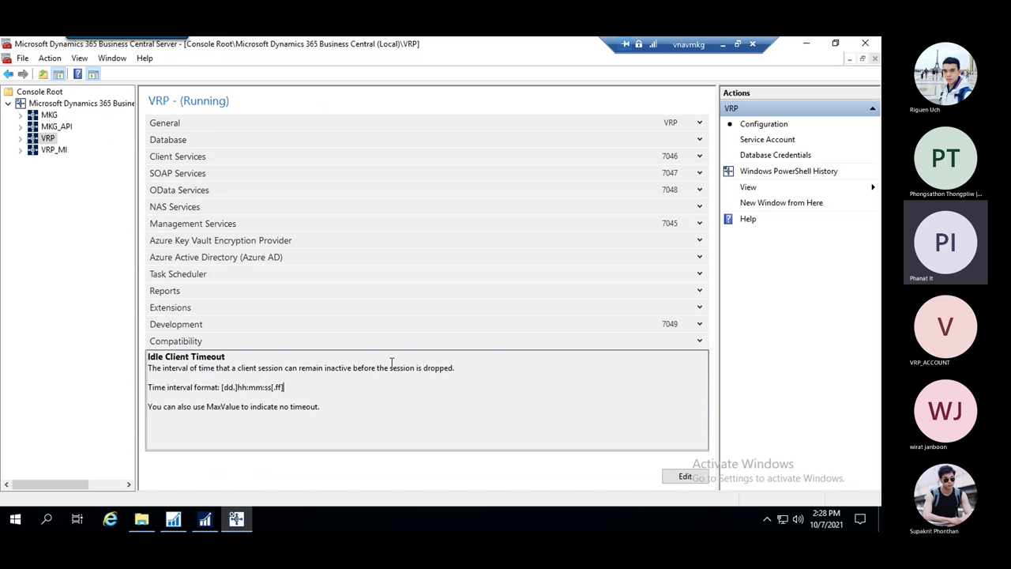
left_click(237, 519)
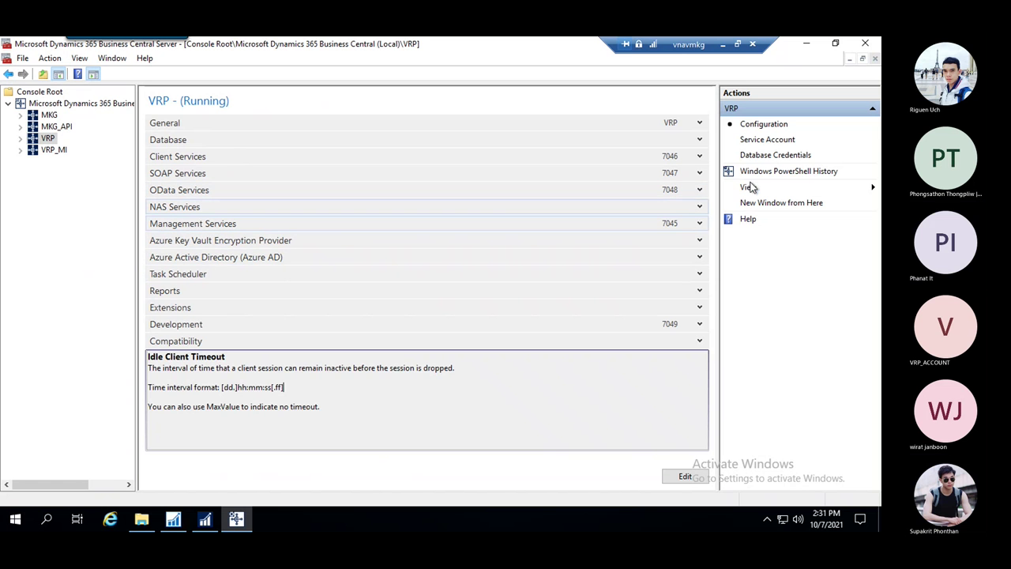
left_click(805, 44)
left_click(805, 44)
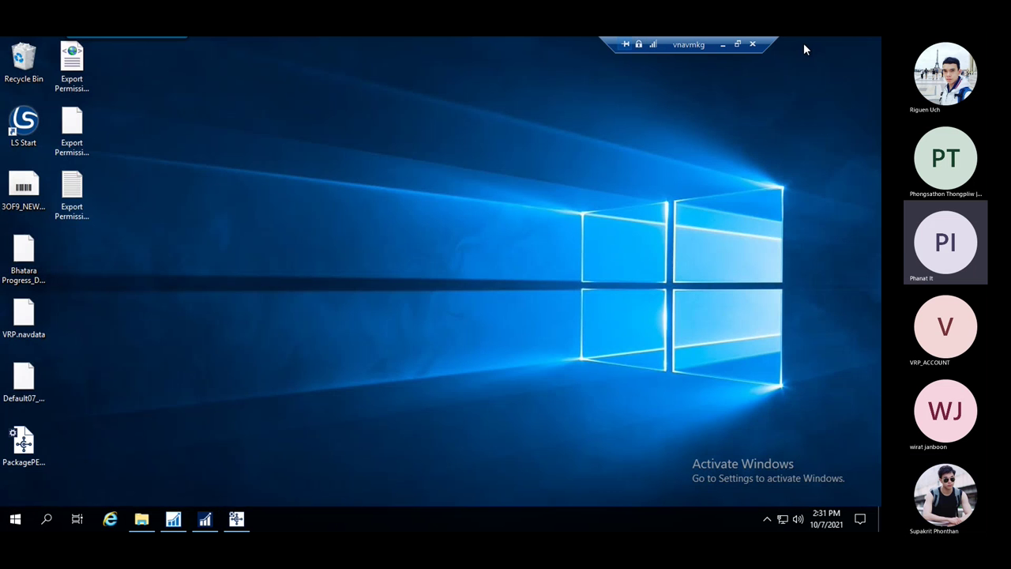
- Switch back to the manual PDF and examine the standard service instance and port table and the Add Instance illustration
left_click(722, 45)
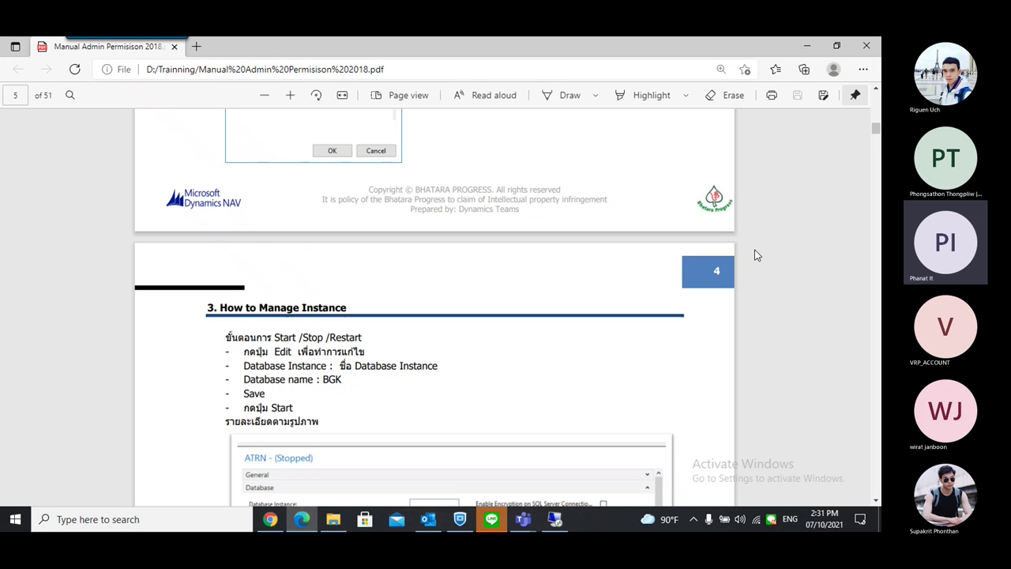
scroll(756, 253, "up", 3)
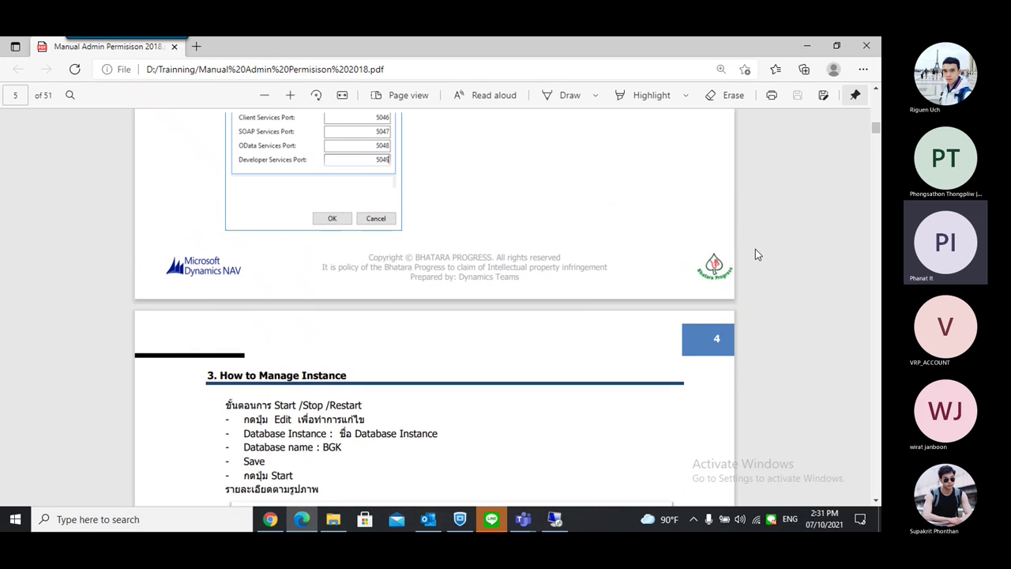
scroll(756, 254, "up", 3)
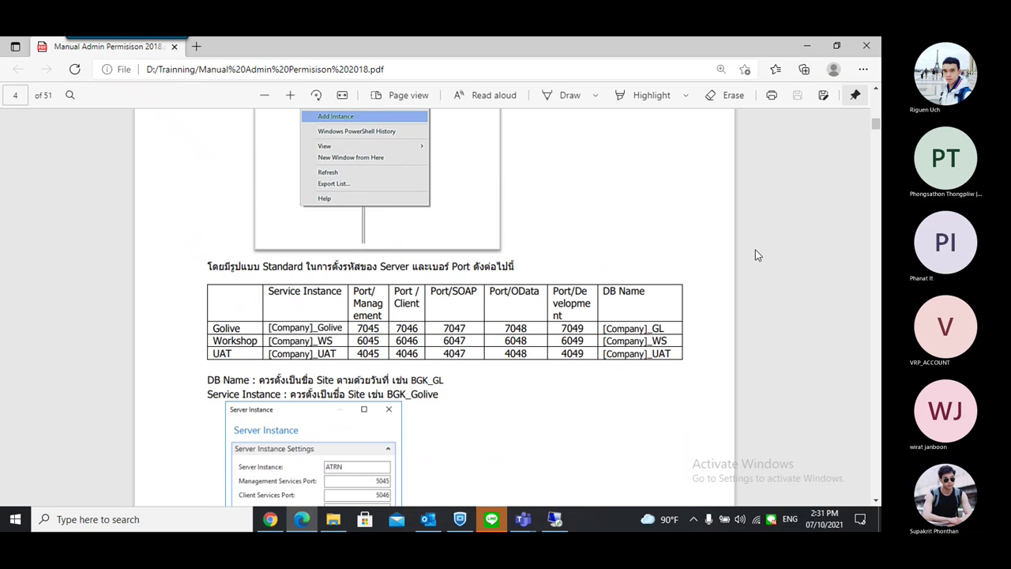
scroll(692, 285, "up", 3)
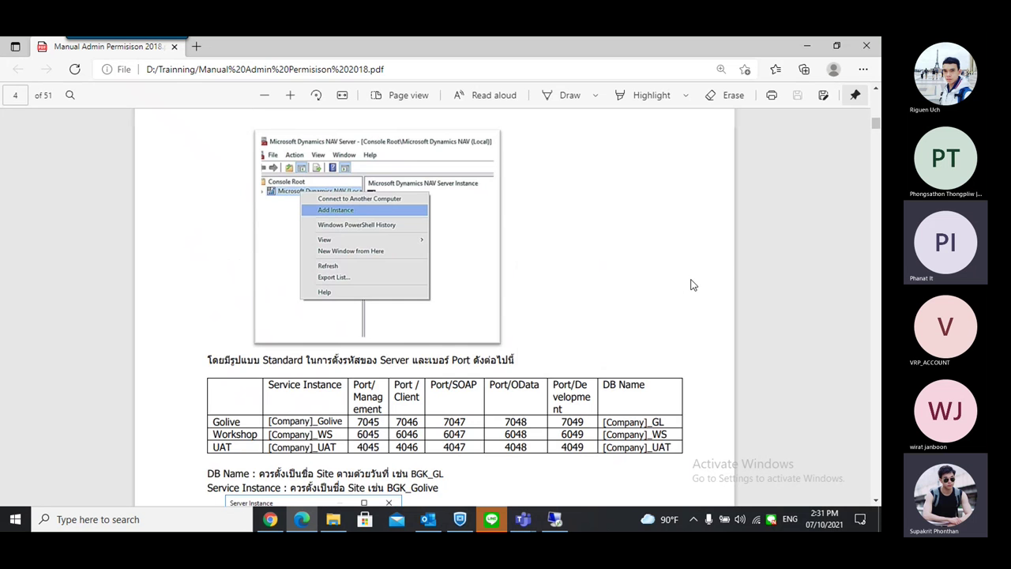